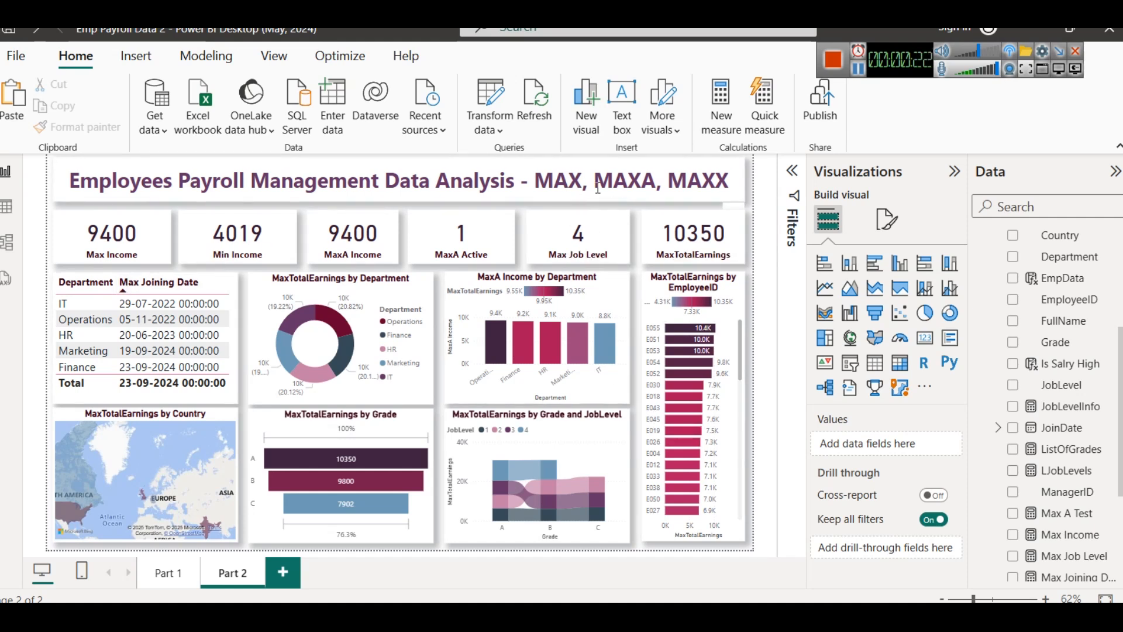
# Step: Review the formulas of the Max A Test, Max Income and MaxA Active measures in the FullData table
pyautogui.moveTo(506, 355)
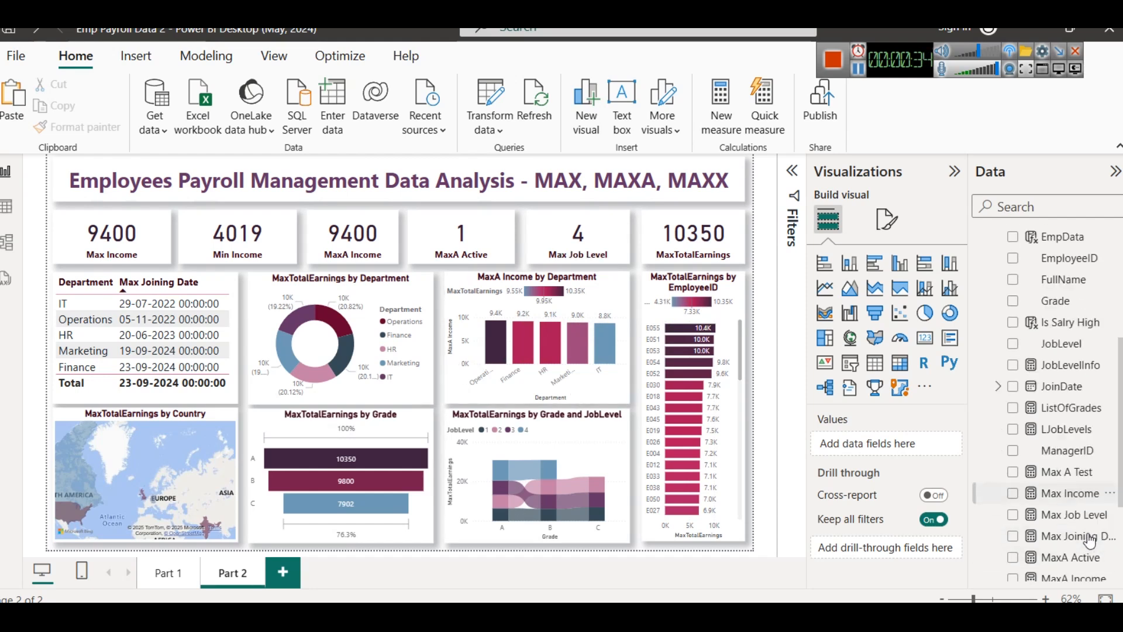
pyautogui.scroll(-3, 1062, 534)
pyautogui.click(1076, 335)
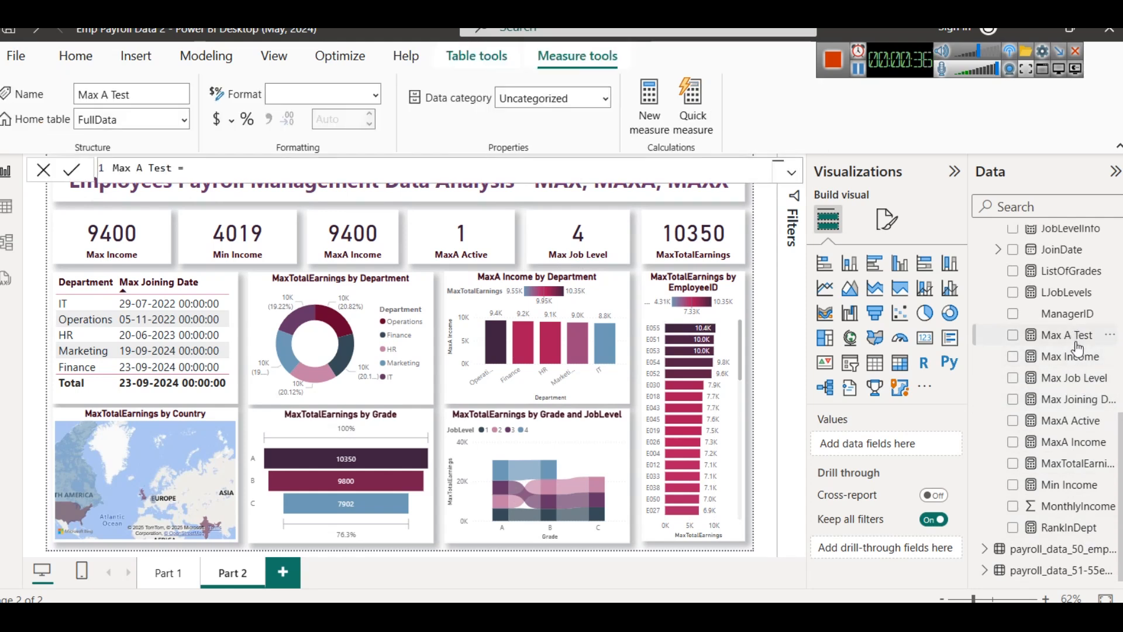
pyautogui.click(1075, 359)
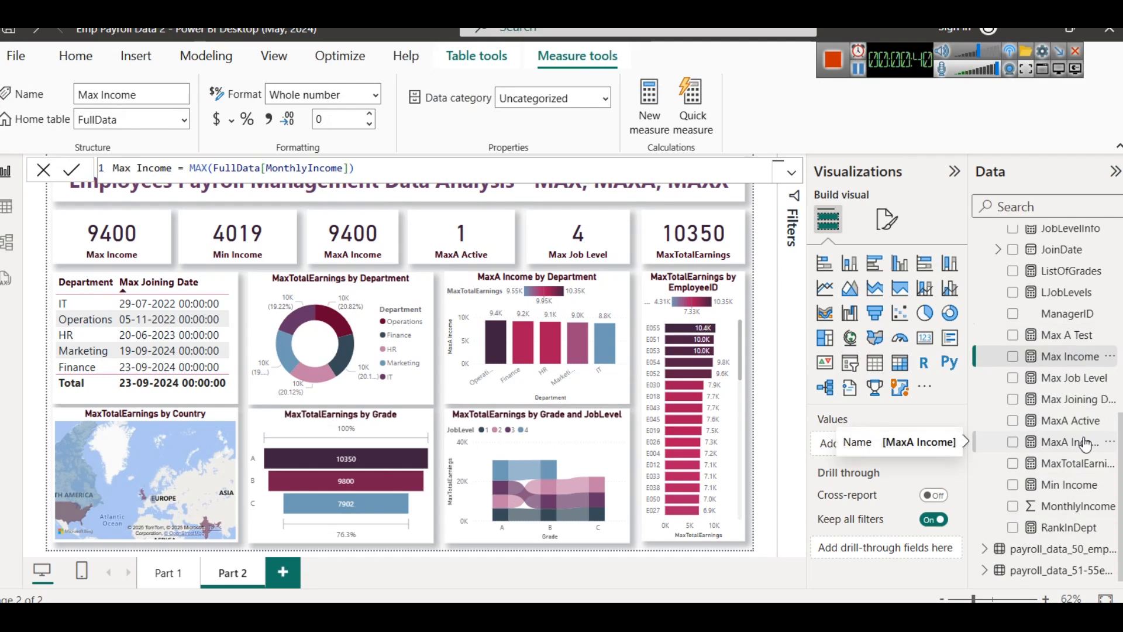
pyautogui.click(1072, 424)
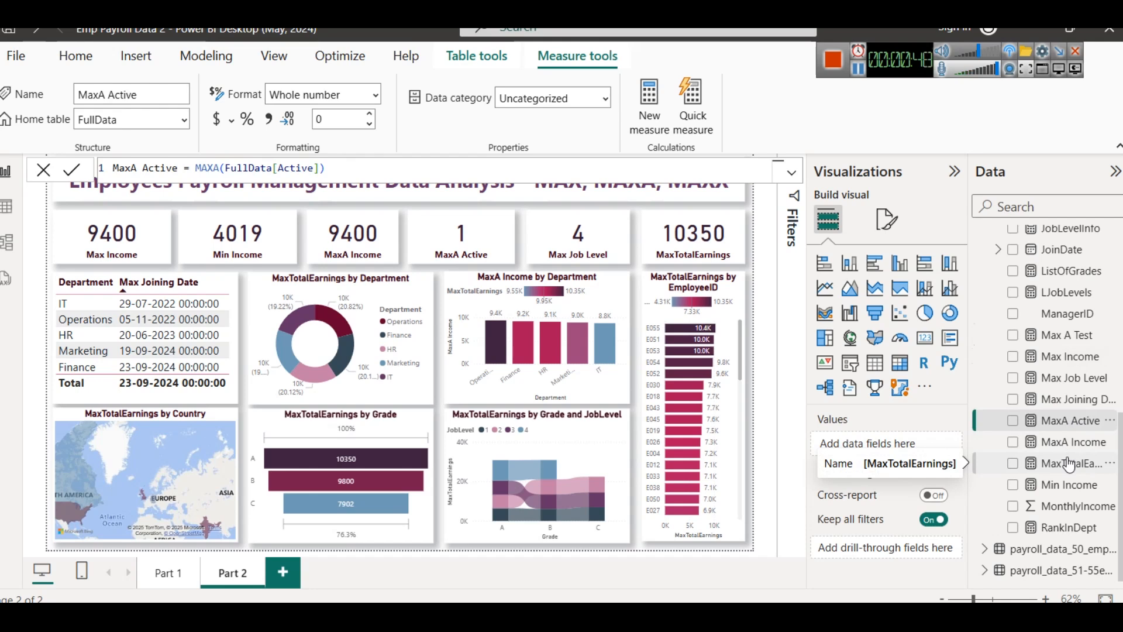
pyautogui.click(756, 373)
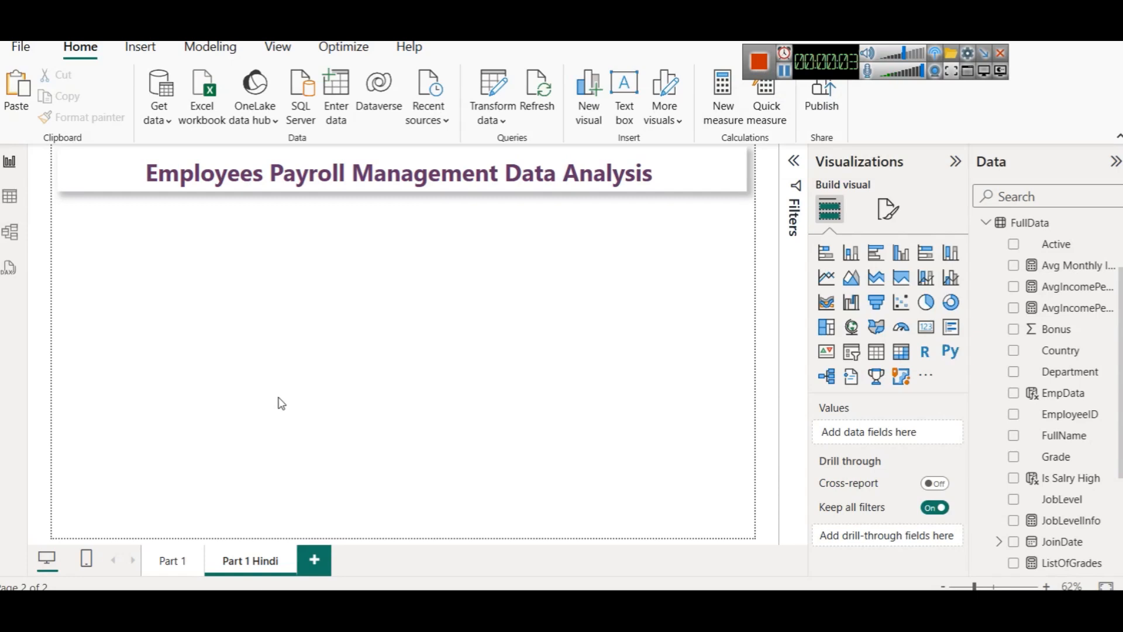
# Step: Rename the report page "Part 1 Hindi" to "Part 2"
pyautogui.click(173, 560)
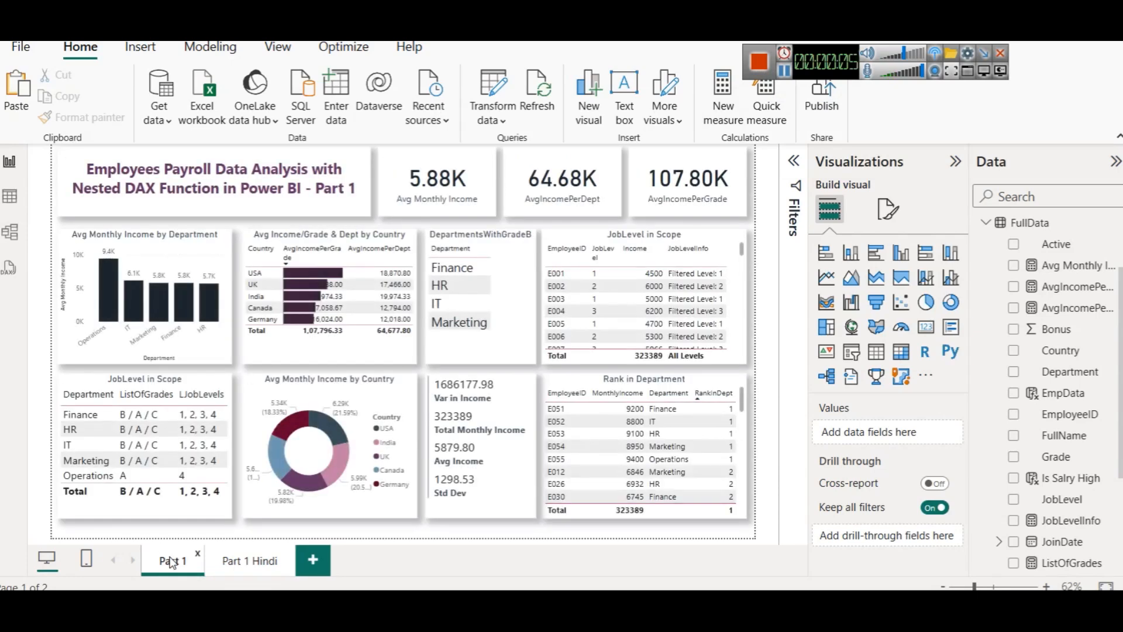
pyautogui.rightClick(218, 569)
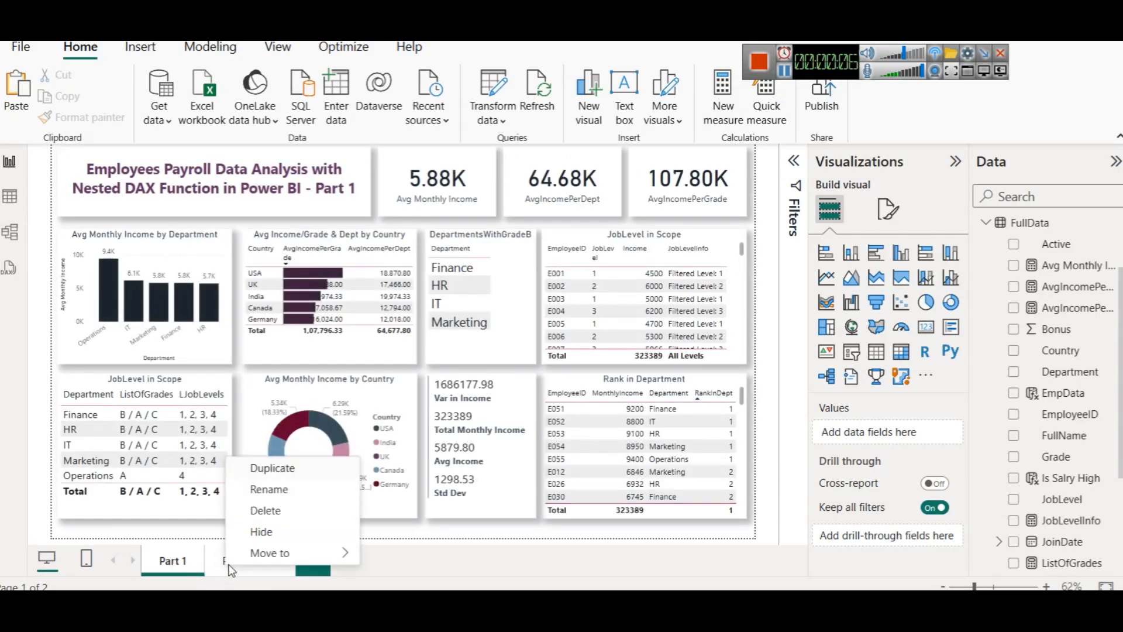
pyautogui.click(268, 490)
pyautogui.press('BackSpace')
pyautogui.press('BackSpace')
pyautogui.press('BackSpace')
pyautogui.press('BackSpace')
pyautogui.press('BackSpace')
pyautogui.press('BackSpace')
pyautogui.press('BackSpace')
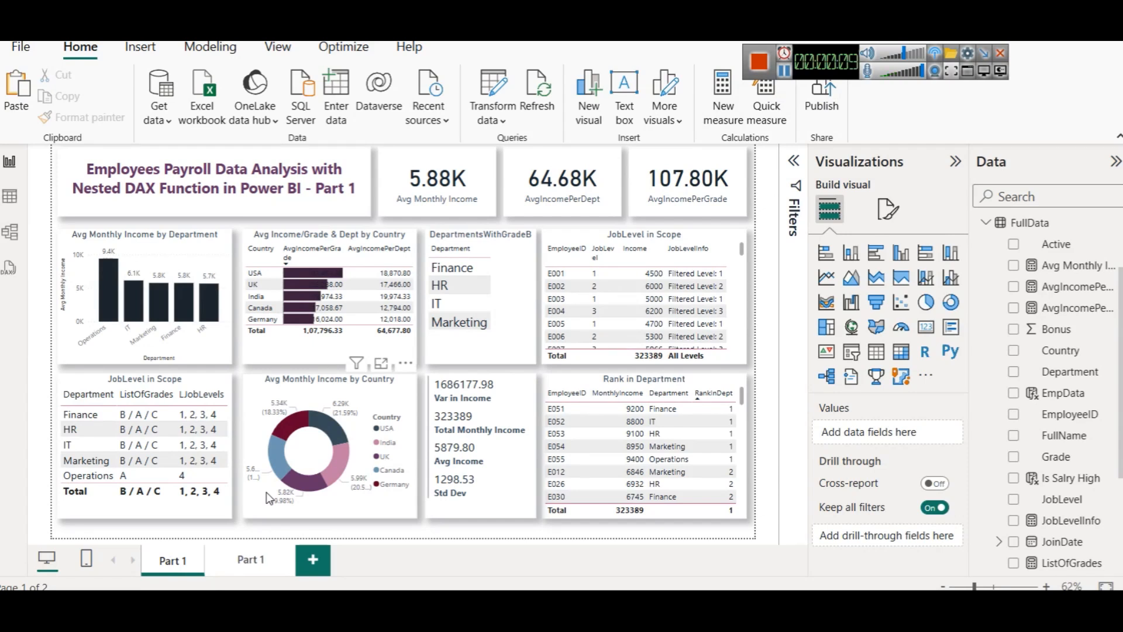
pyautogui.write('2')
pyautogui.click(407, 574)
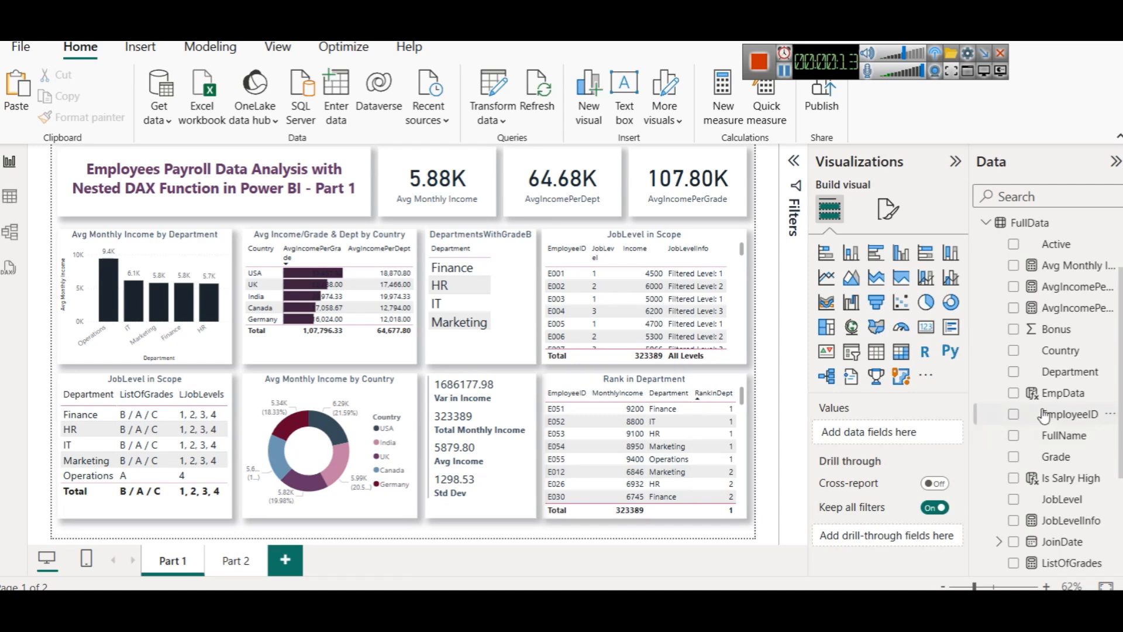
# Step: Review the formulas behind the EmpData and Is Salry High columns and the ListOfGrades measure in FullData
pyautogui.click(204, 385)
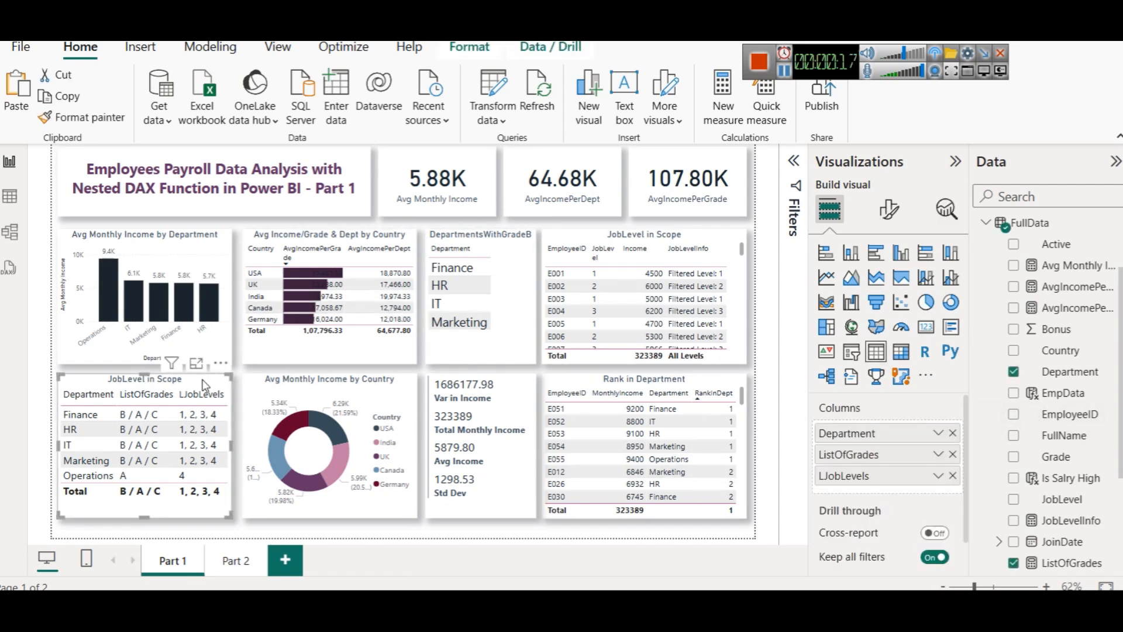
pyautogui.click(1069, 396)
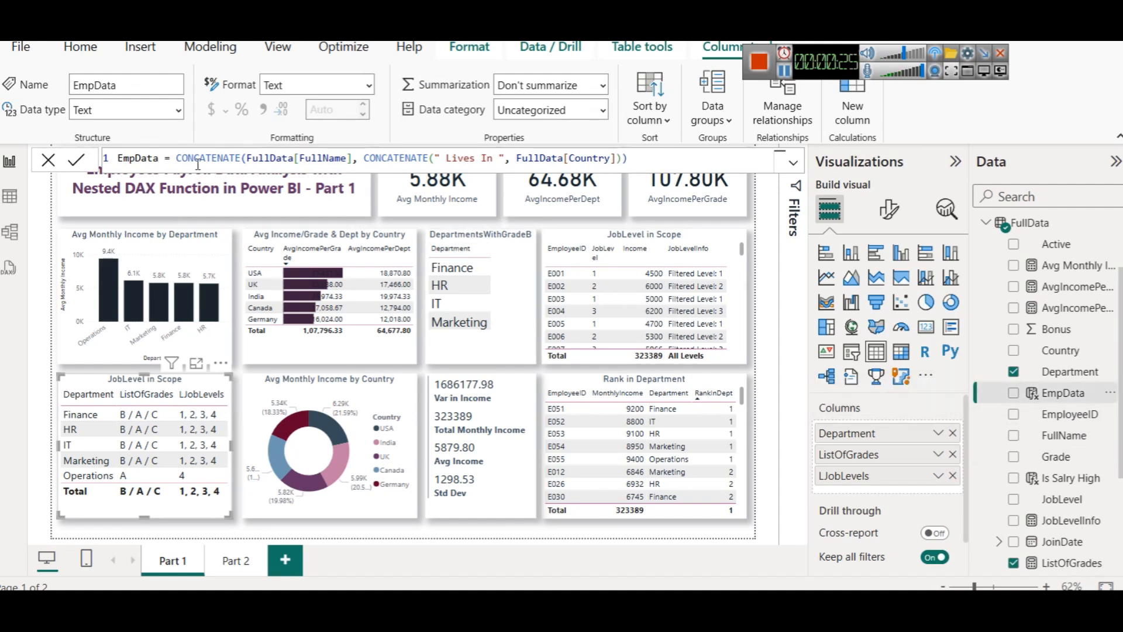
pyautogui.click(1060, 479)
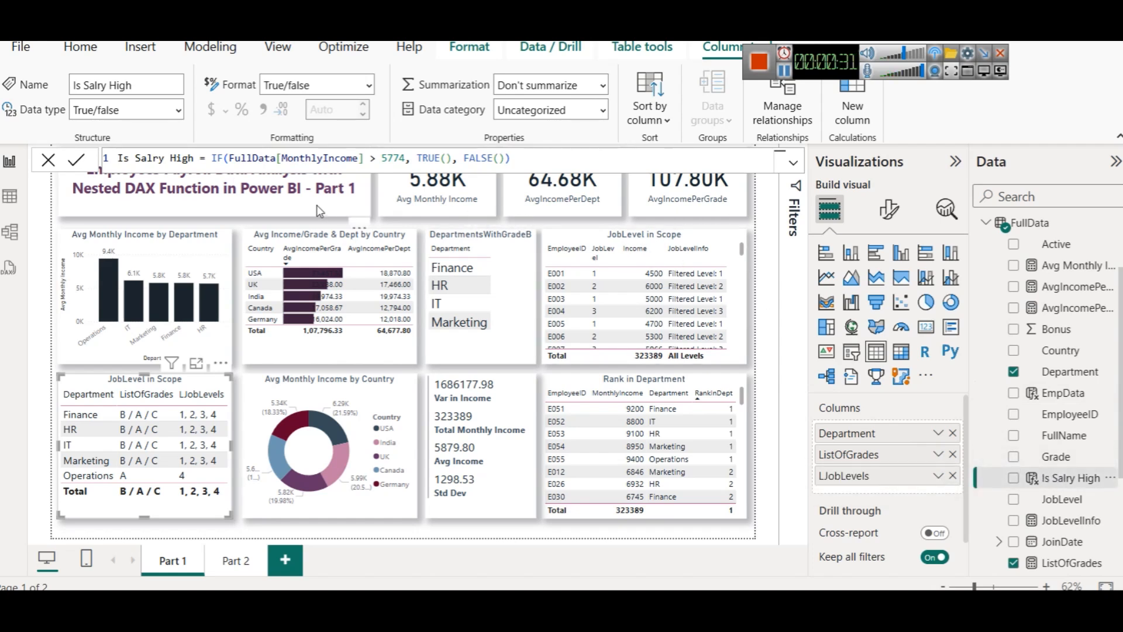
pyautogui.scroll(-3, 1062, 497)
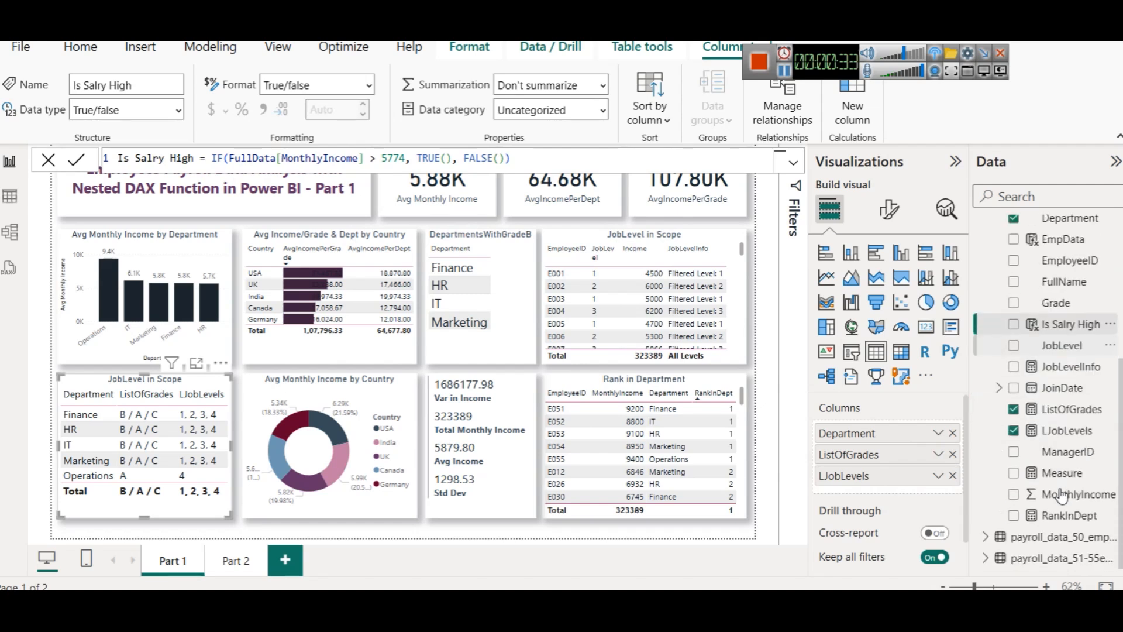
pyautogui.click(1065, 410)
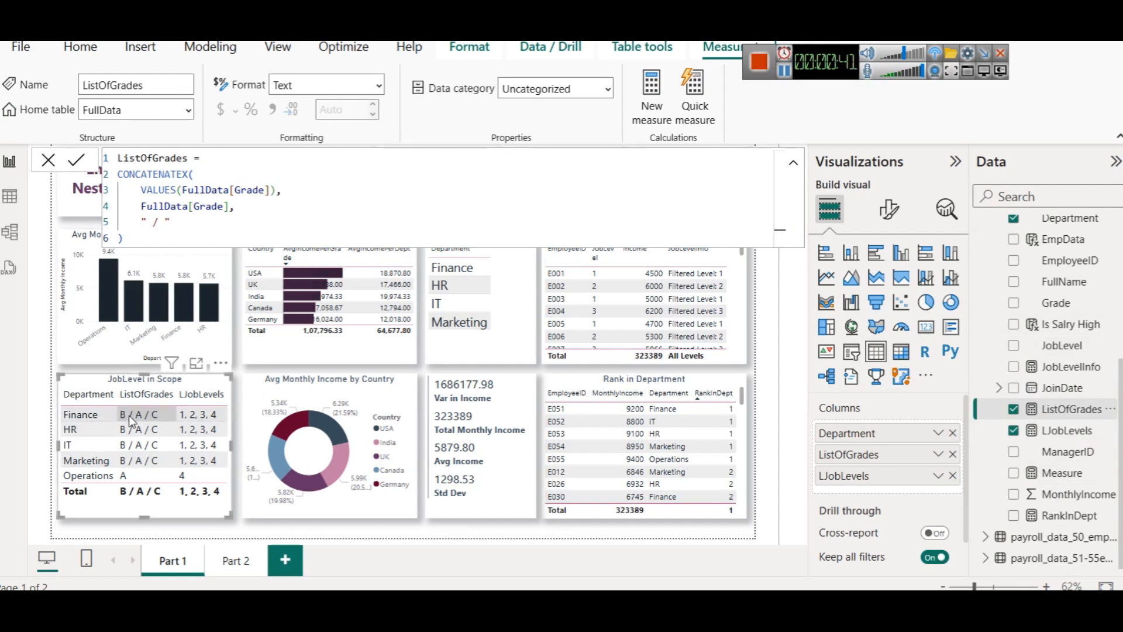
# Step: Delete the empty measure named "Measure" from the FullData table
pyautogui.click(1052, 475)
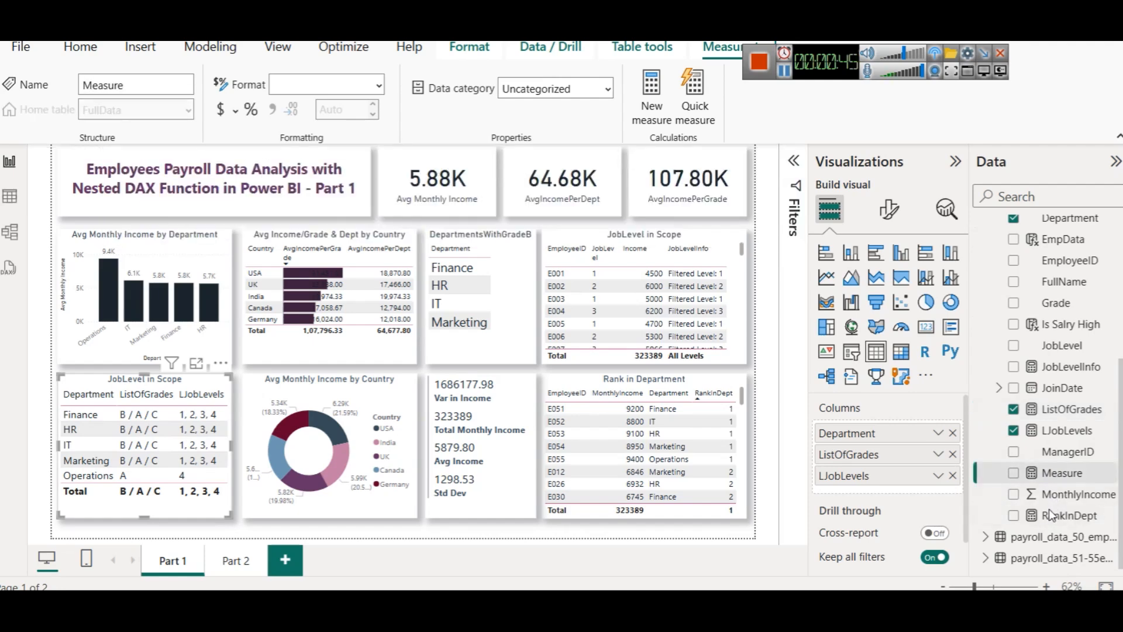
pyautogui.press('Delete')
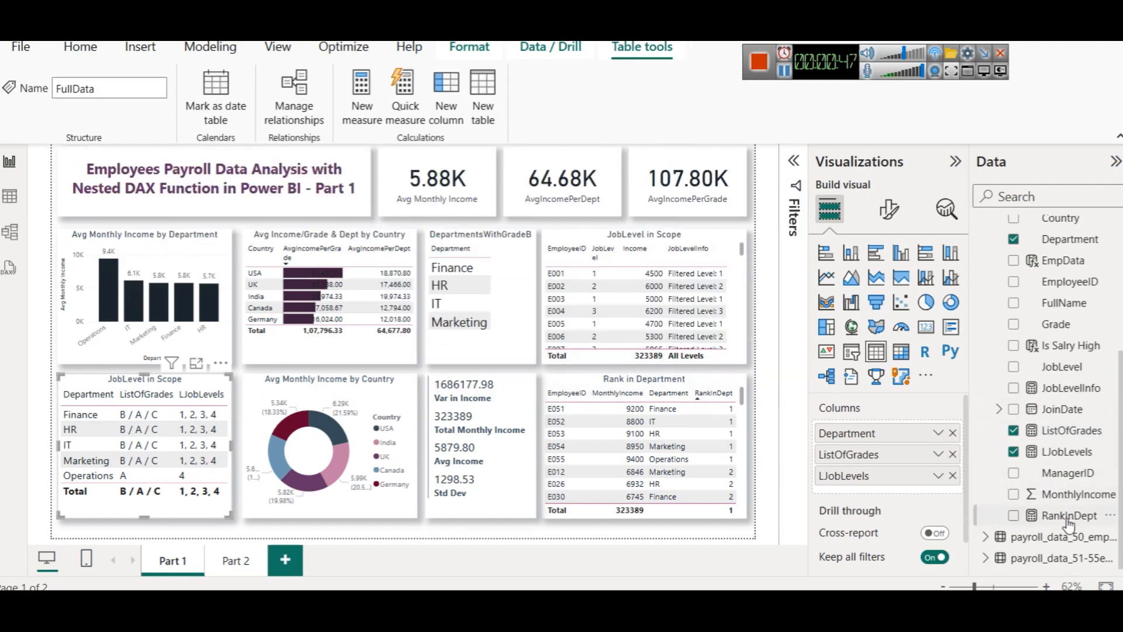
# Step: Review the formulas of the RankInDept measure and the Departments calculated table
pyautogui.click(1068, 518)
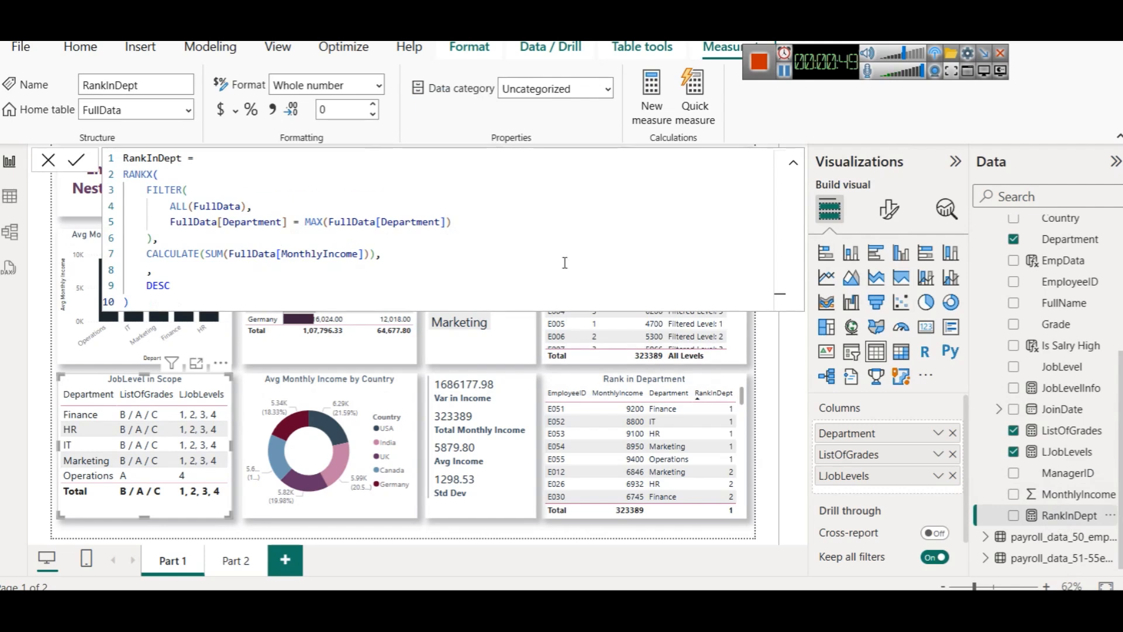
pyautogui.scroll(5, 1053, 252)
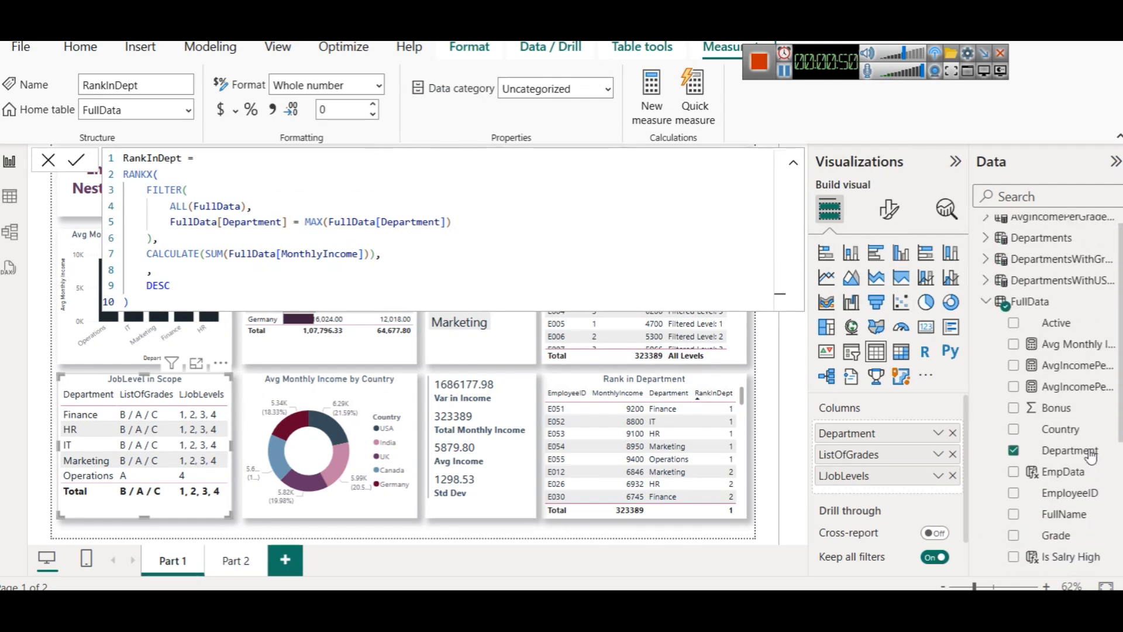
pyautogui.click(1056, 249)
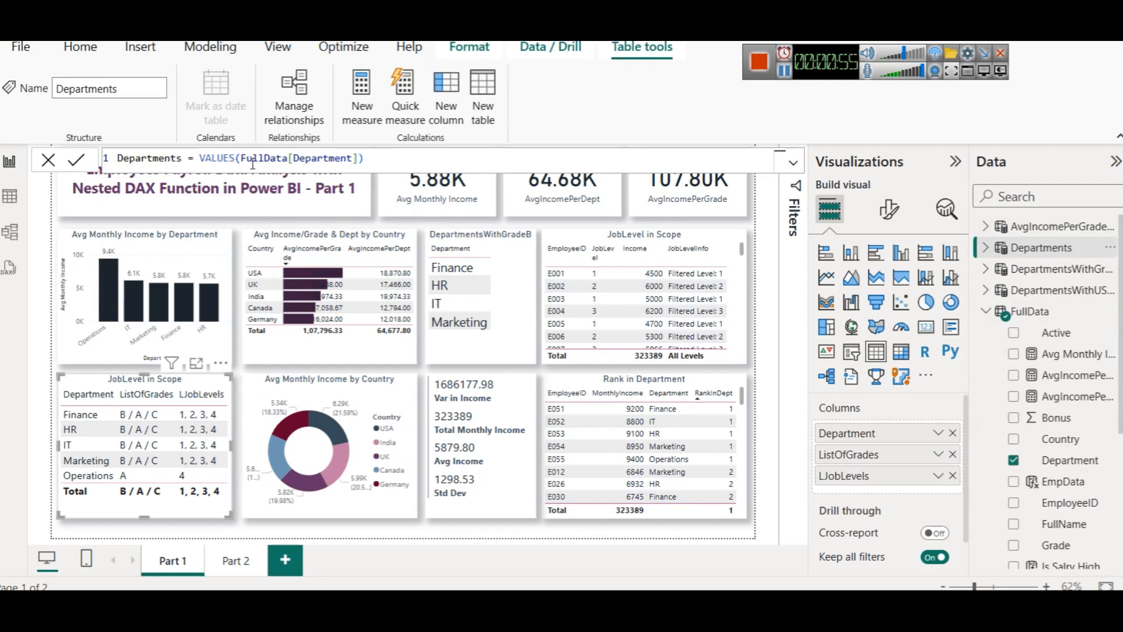
pyautogui.click(784, 70)
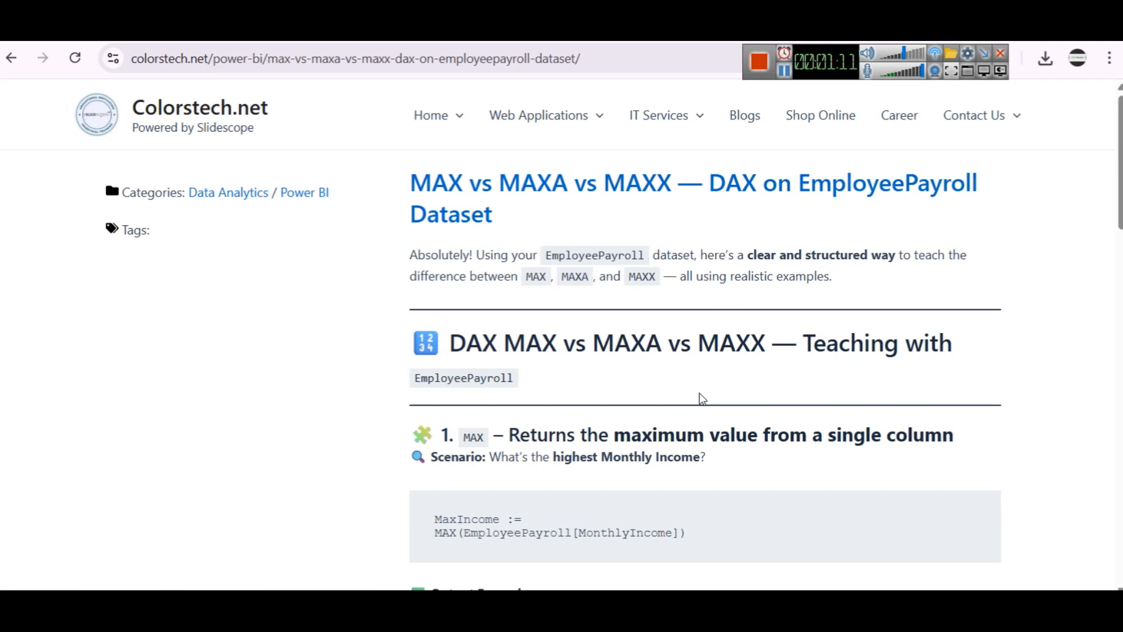
# Step: Switch back to Power BI and append "- MAX, MAXA, MAXX" to the title on the Part 2 page
pyautogui.moveTo(689, 609)
pyautogui.click(599, 550)
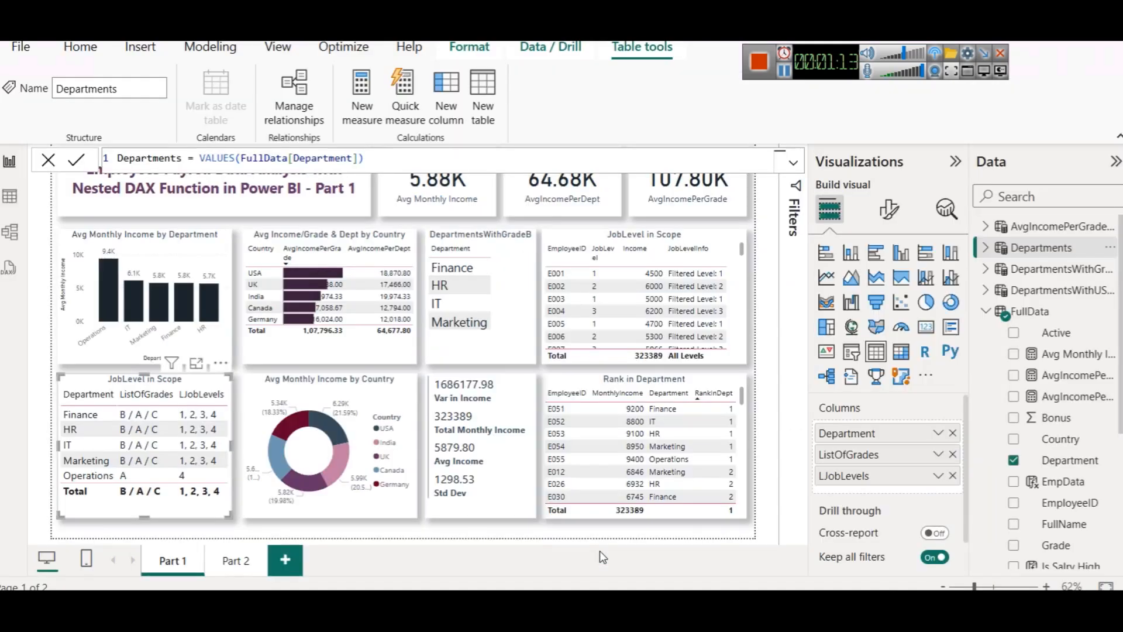
pyautogui.click(236, 561)
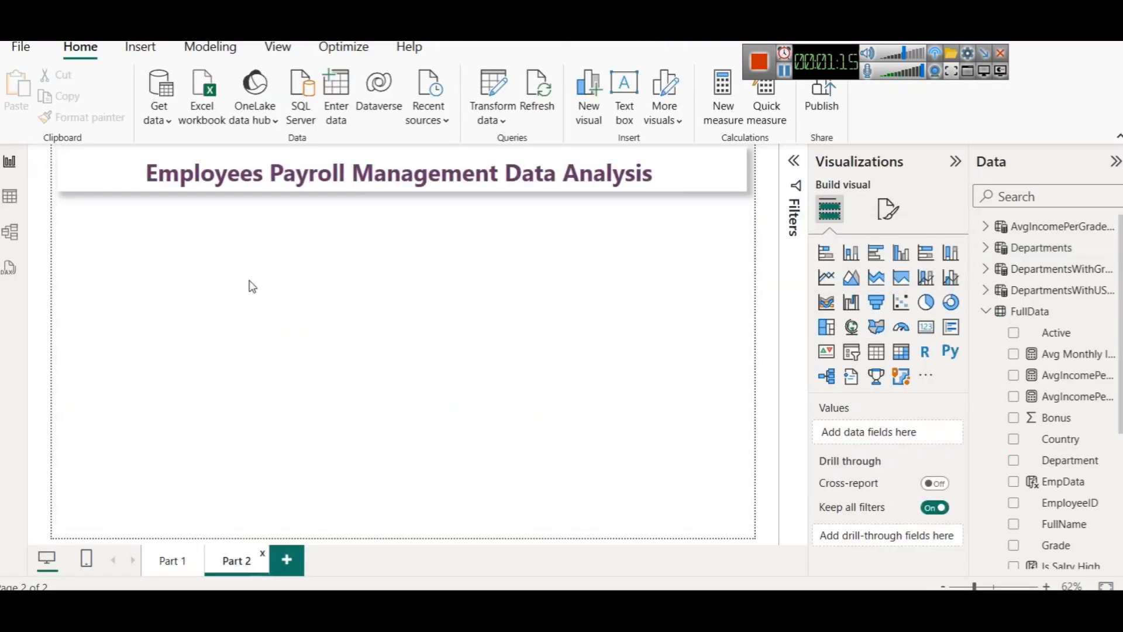
pyautogui.click(661, 171)
pyautogui.write('- MAX,')
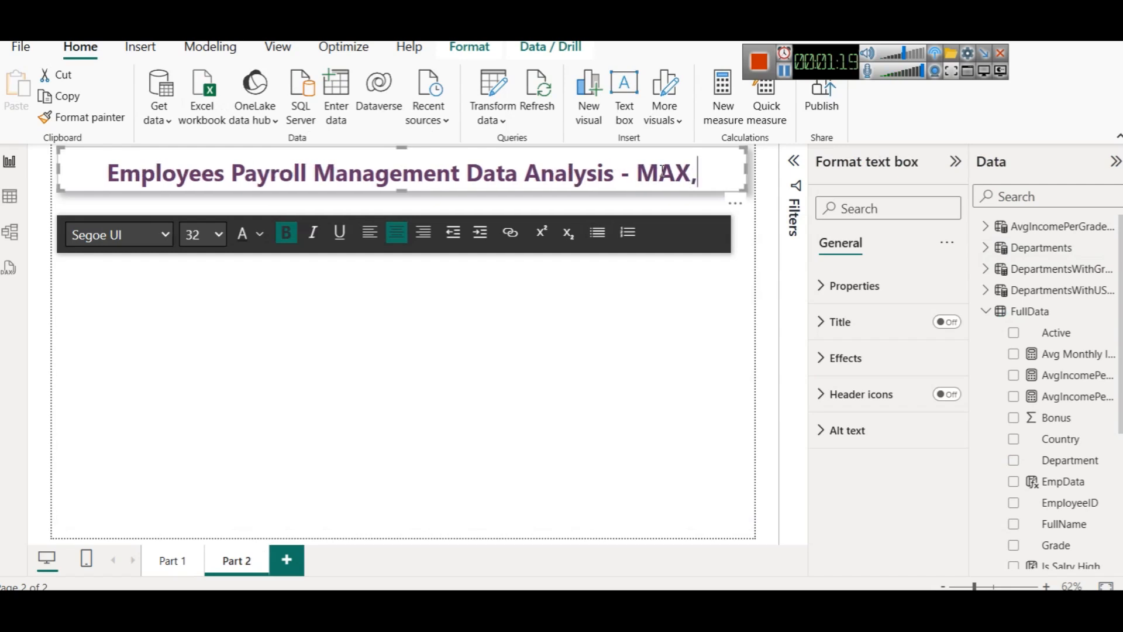
pyautogui.write(' MAXA, MAXX')
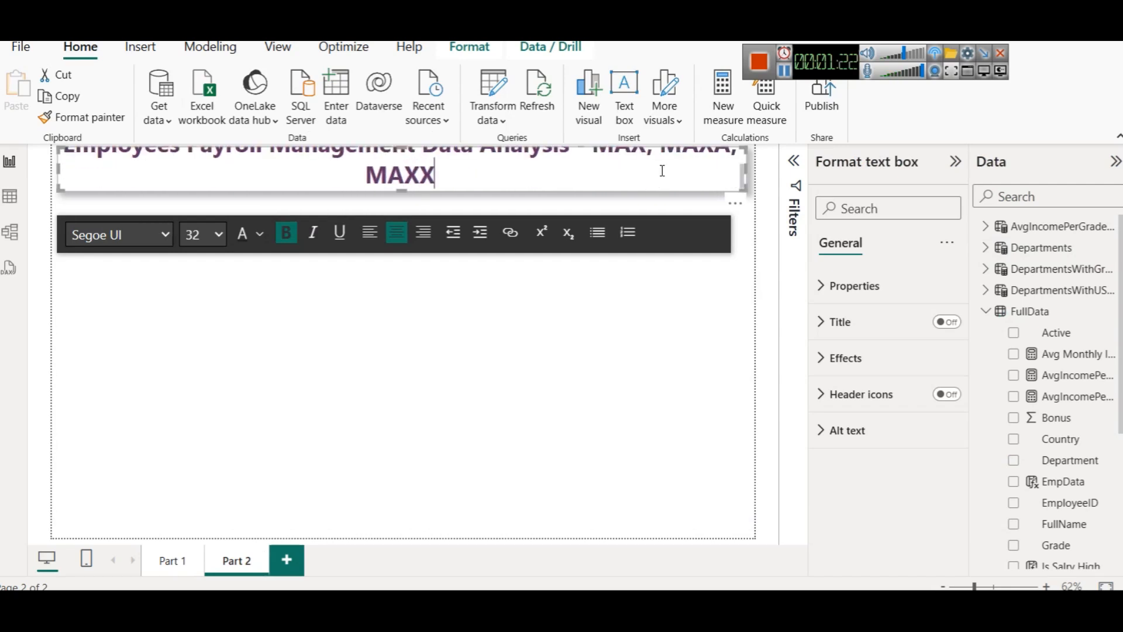
# Step: Set the font size of the entire Part 2 page title to 28
pyautogui.hotkey('ctrl', 'a')
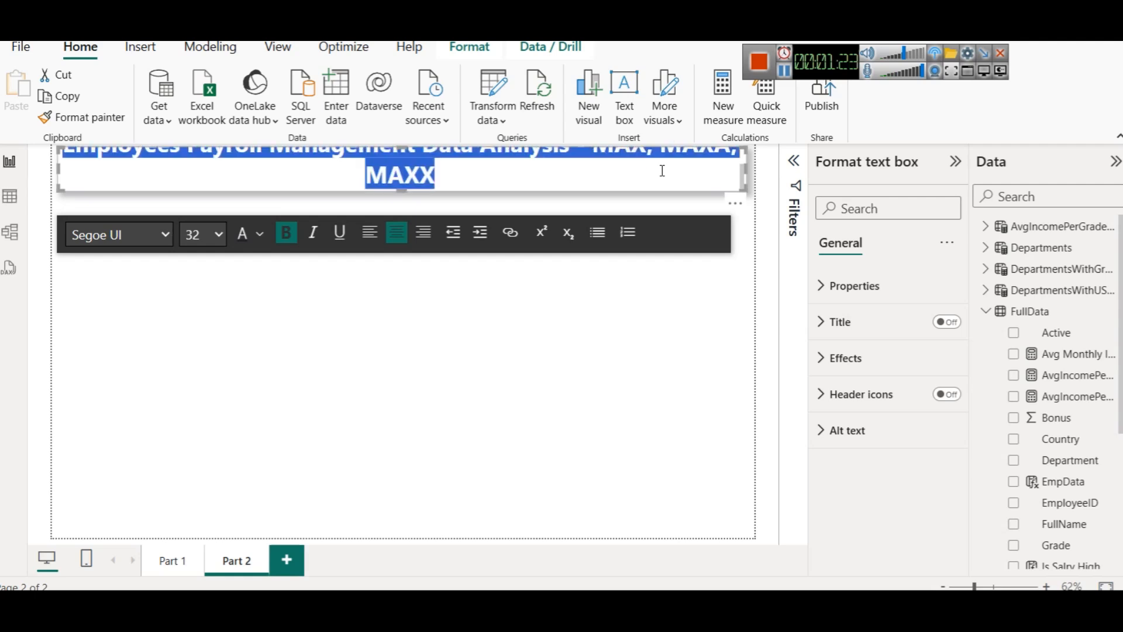
pyautogui.click(193, 231)
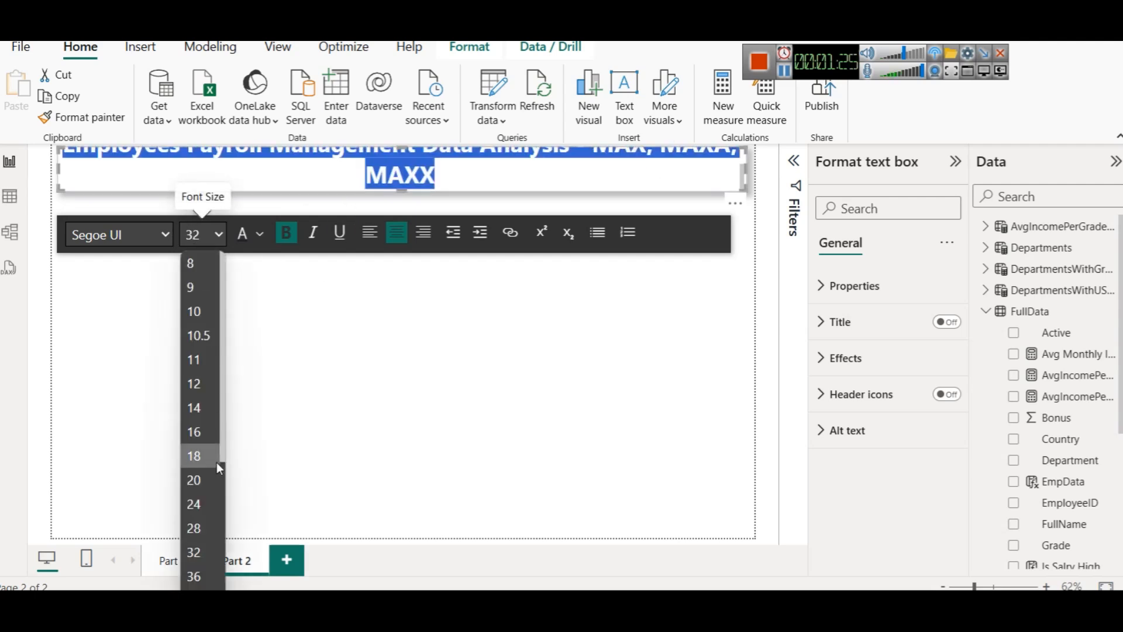
pyautogui.click(192, 529)
pyautogui.click(477, 172)
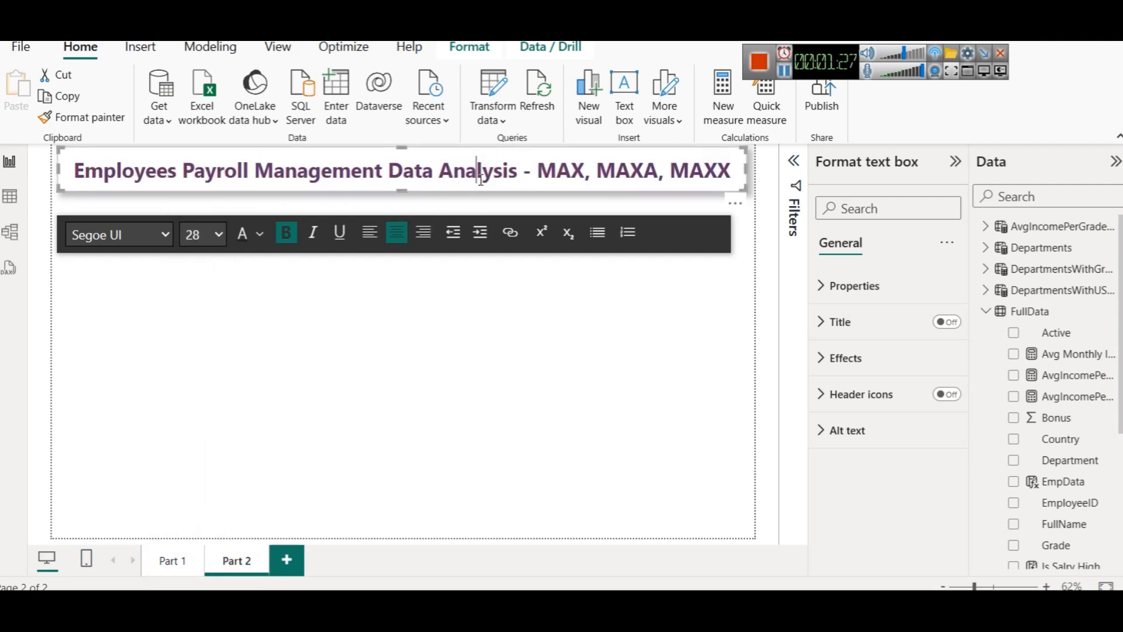
pyautogui.click(487, 373)
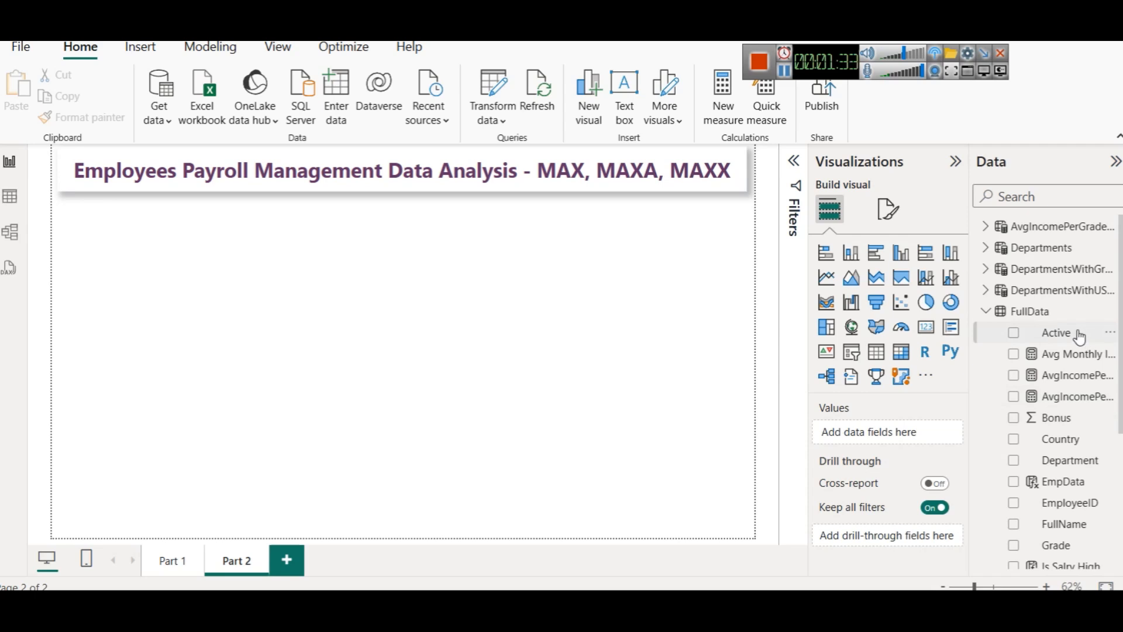
# Step: Create a new measure in the FullData table
pyautogui.scroll(-5, 1083, 444)
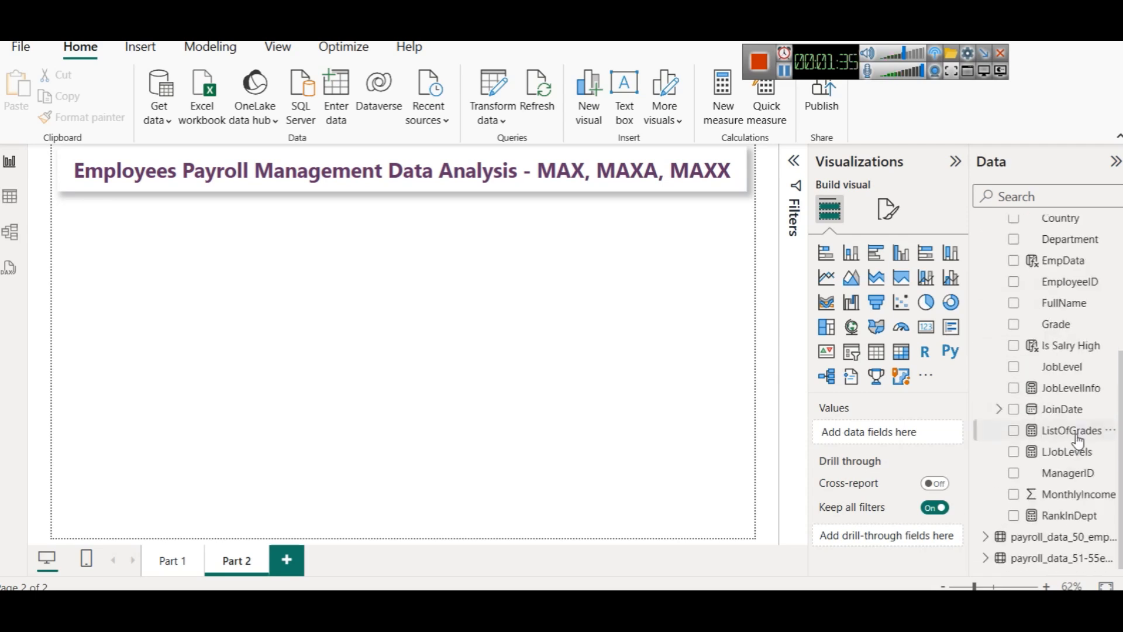
pyautogui.scroll(5, 1054, 363)
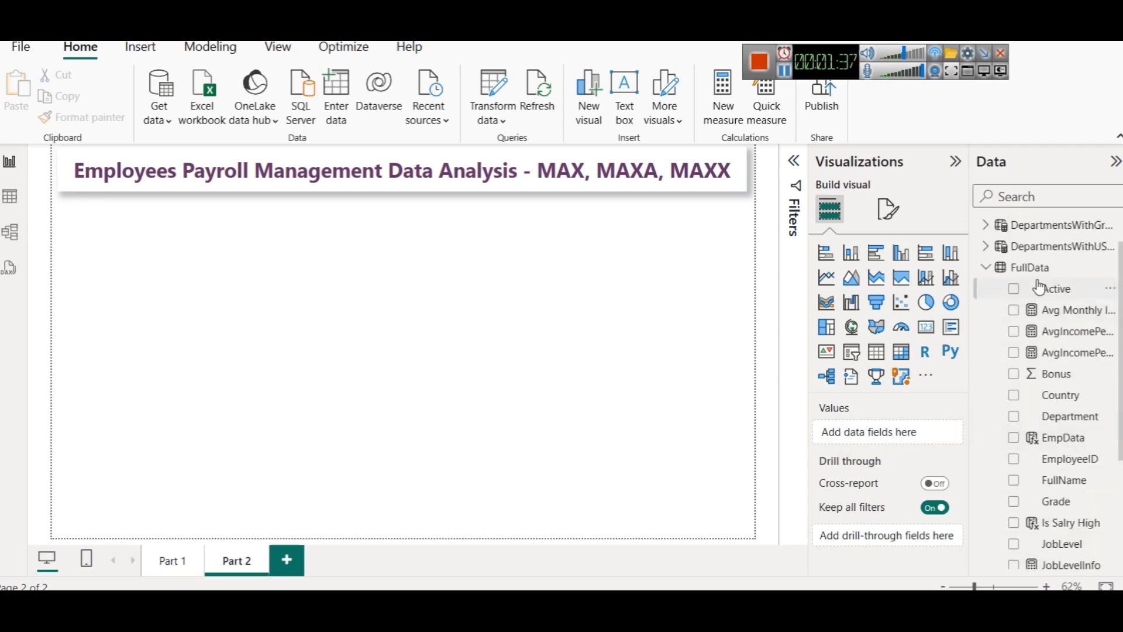
pyautogui.rightClick(1041, 274)
pyautogui.click(984, 292)
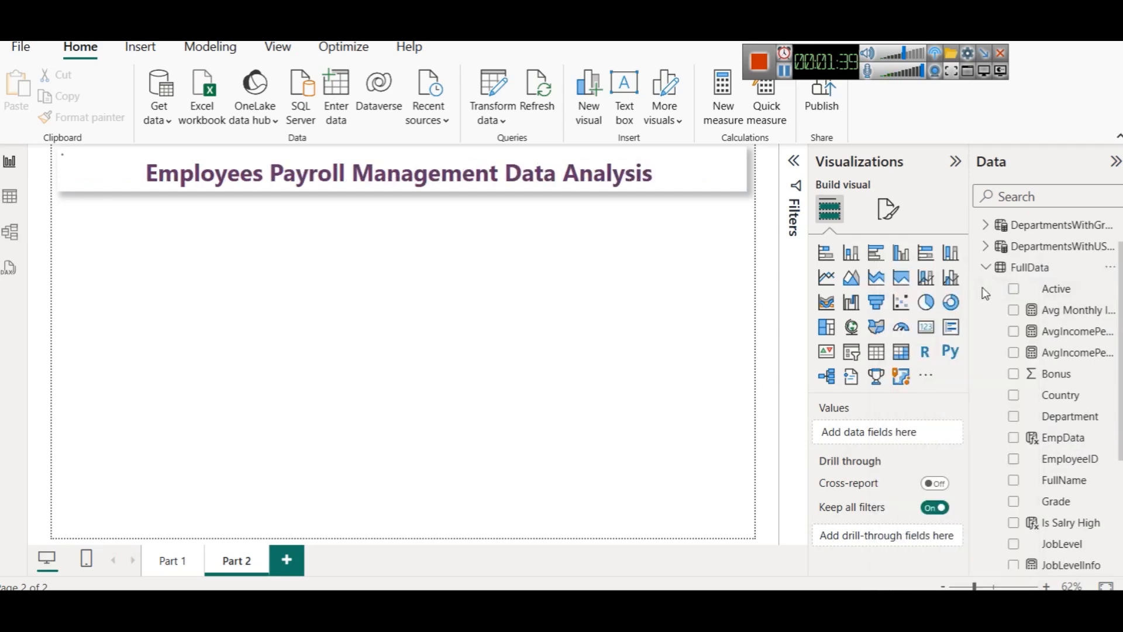
# Step: Name the new measure Max Income and begin its formula with the MAX function
pyautogui.doubleClick(125, 157)
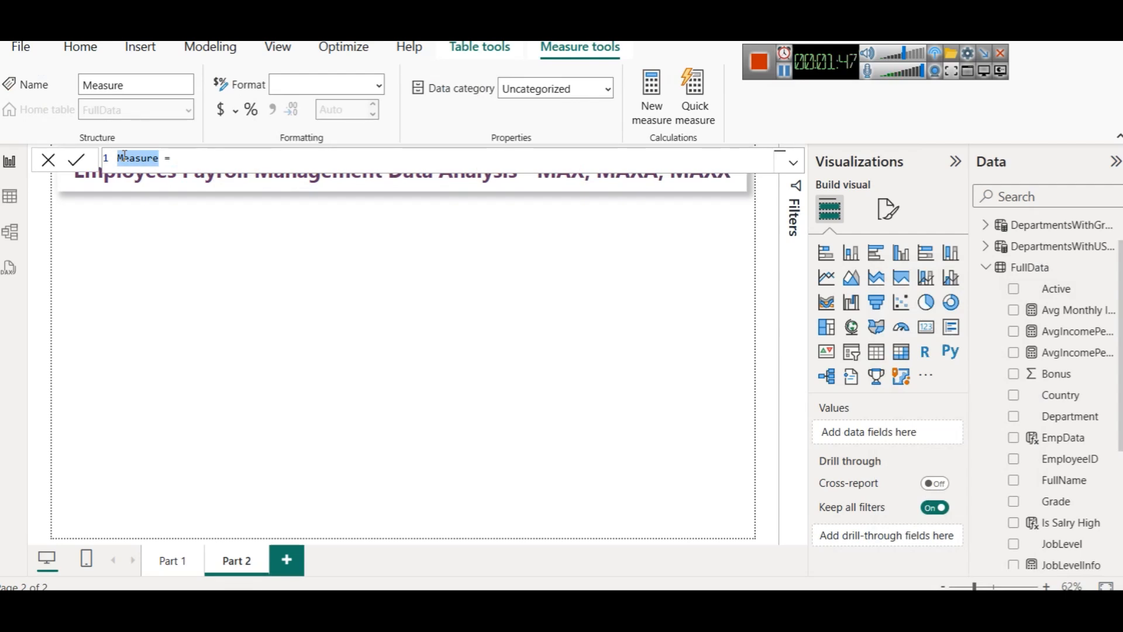
pyautogui.write('Max Salary')
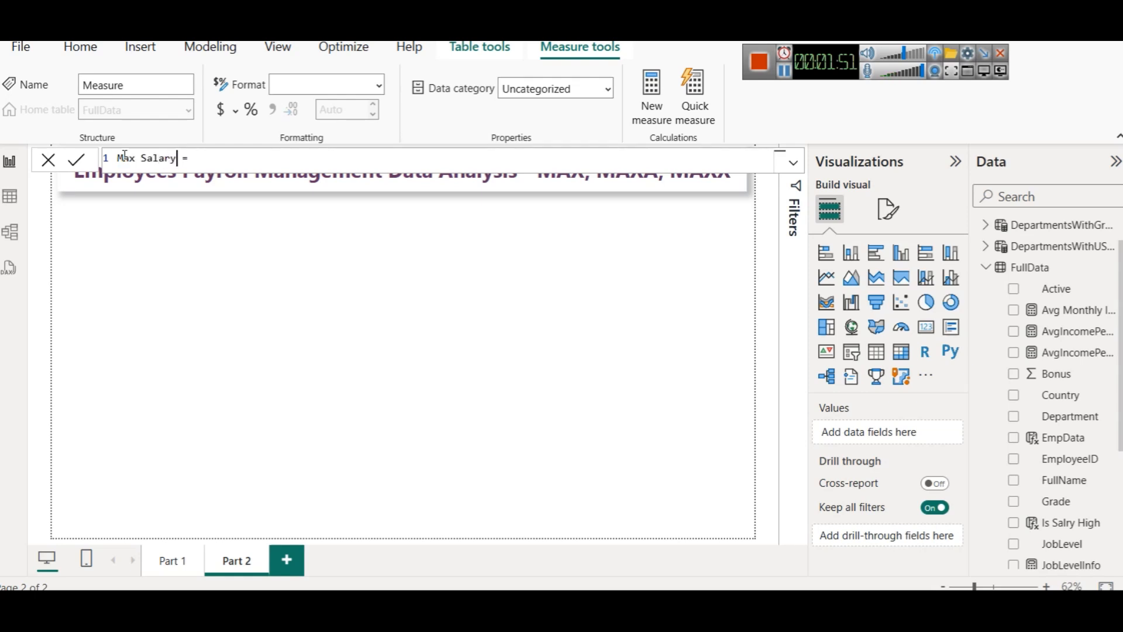
pyautogui.press('BackSpace')
pyautogui.press('BackSpace')
pyautogui.press('BackSpace')
pyautogui.press('BackSpace')
pyautogui.write('Ico')
pyautogui.press('BackSpace')
pyautogui.press('BackSpace')
pyautogui.write('ncome = MAX')
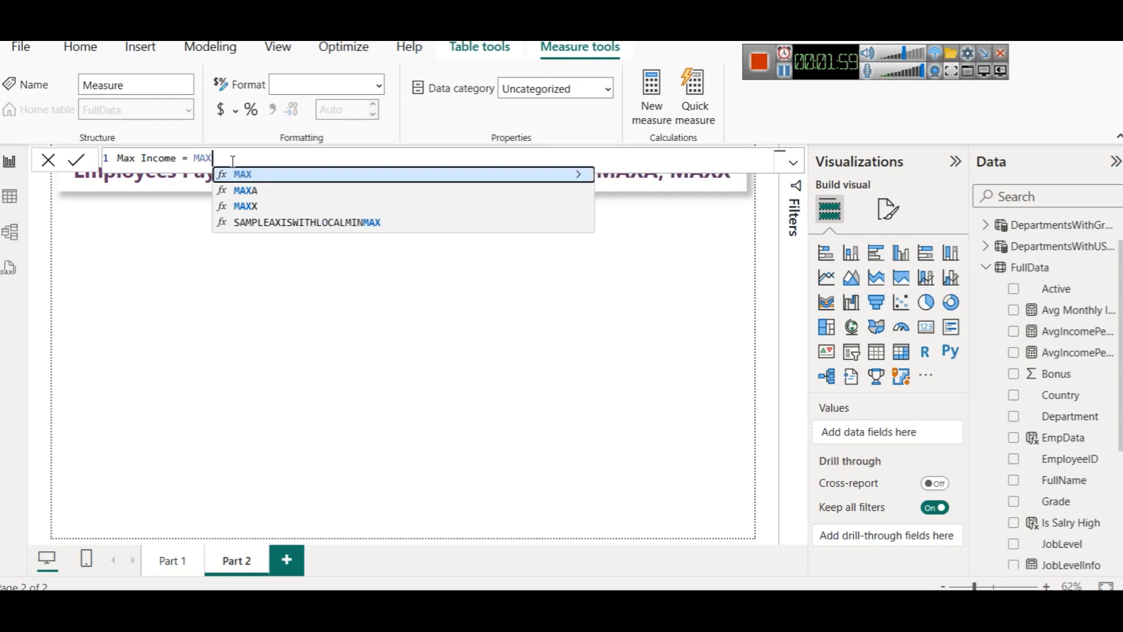
# Step: Complete the Max Income formula with FullData[MonthlyIncome] as the MAX argument and commit the measure
pyautogui.write('(')
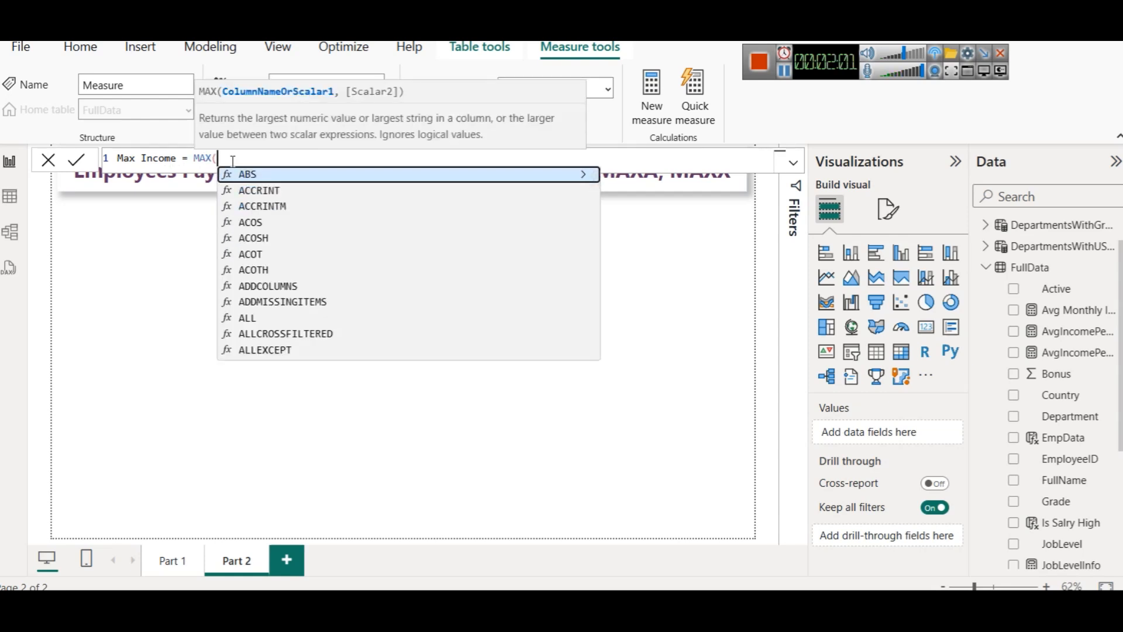
pyautogui.write('incom')
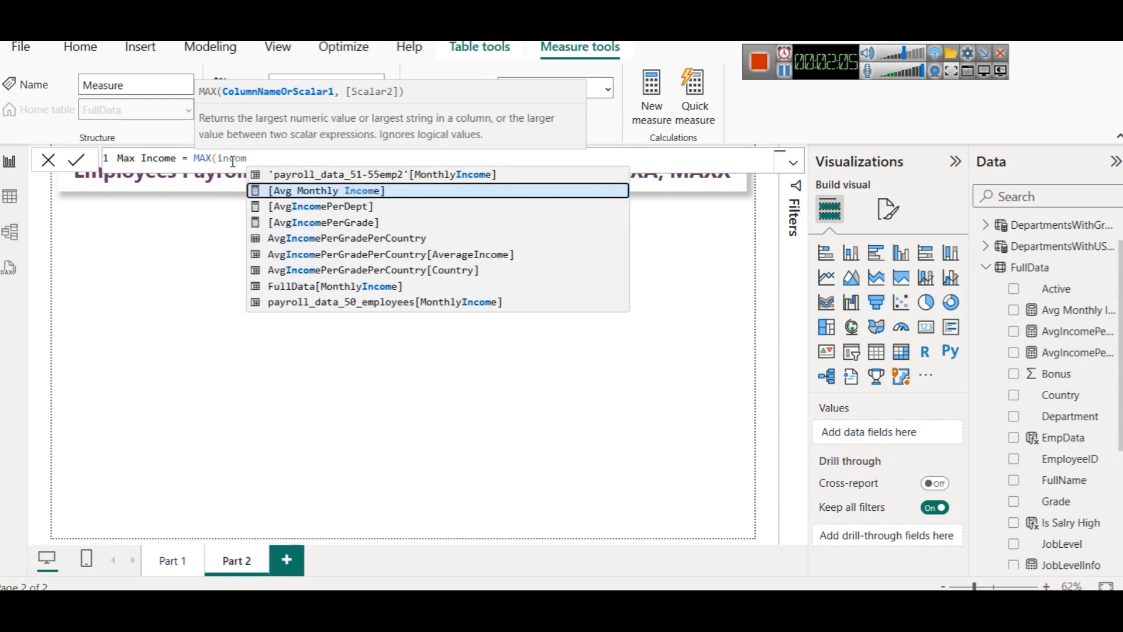
pyautogui.press('Down')
pyautogui.press('Down')
pyautogui.press('Down')
pyautogui.press('Down')
pyautogui.press('Down')
pyautogui.press('Down')
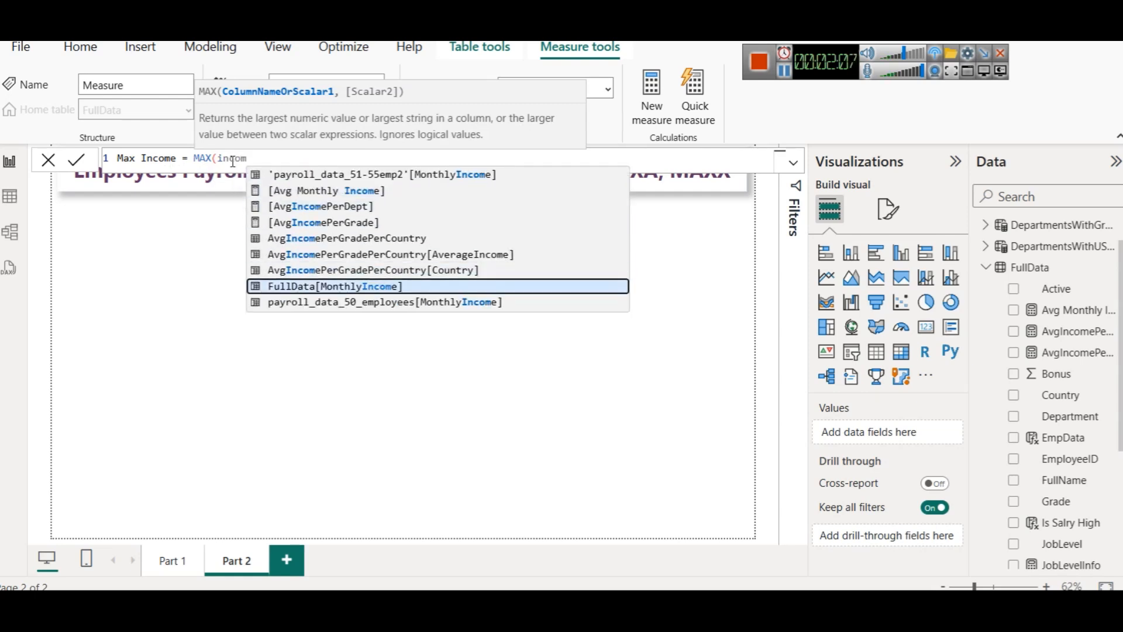
pyautogui.press('Tab')
pyautogui.write(')')
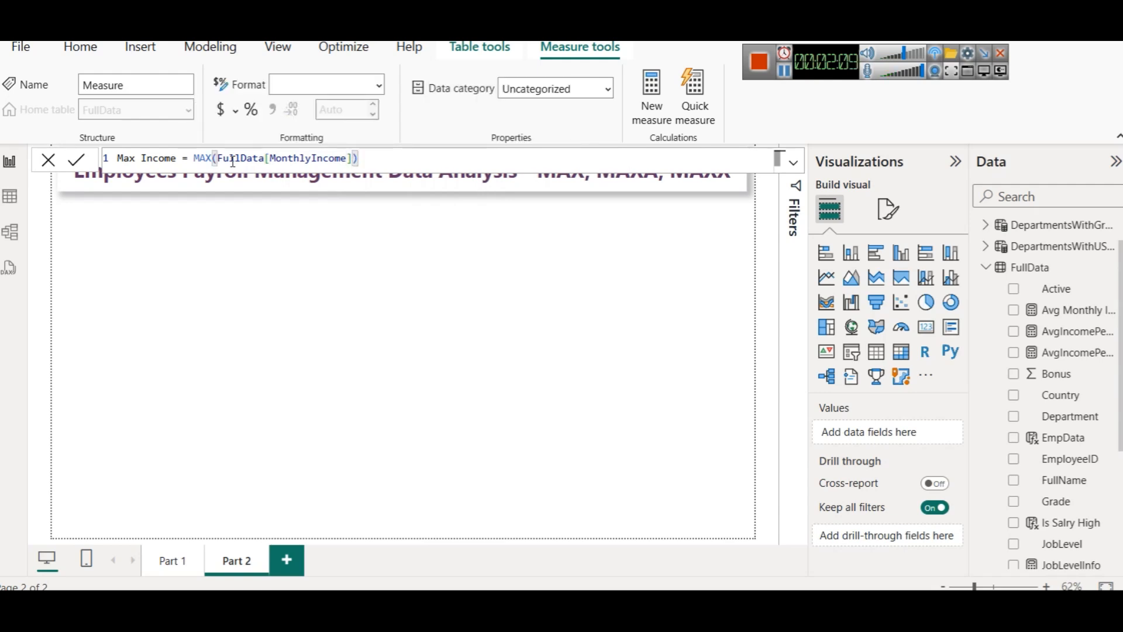
pyautogui.click(77, 162)
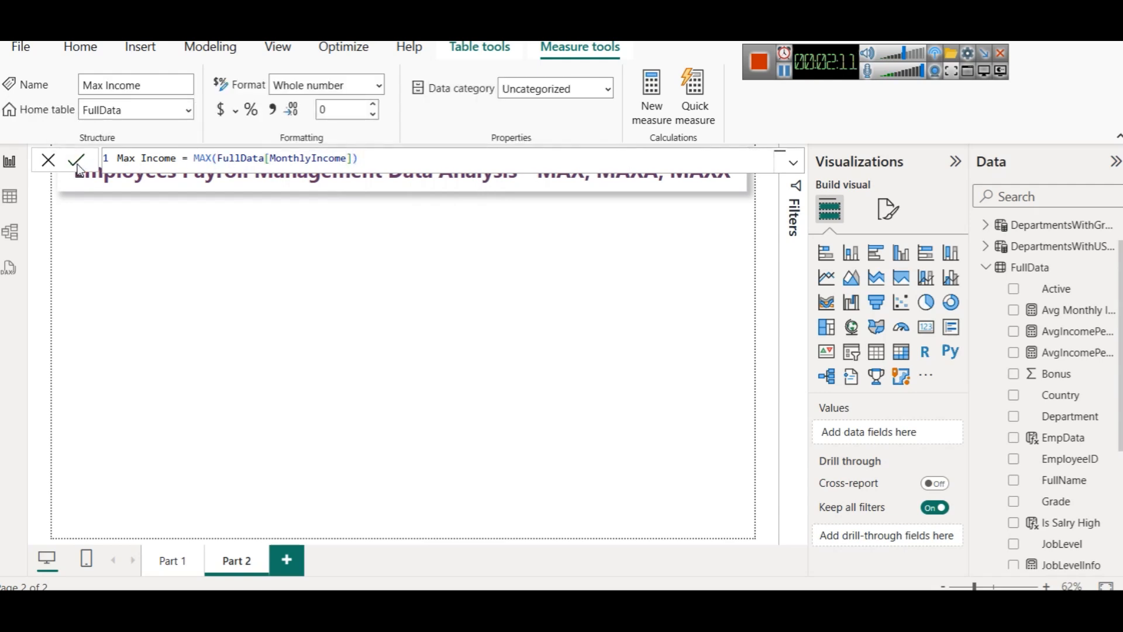
pyautogui.click(296, 288)
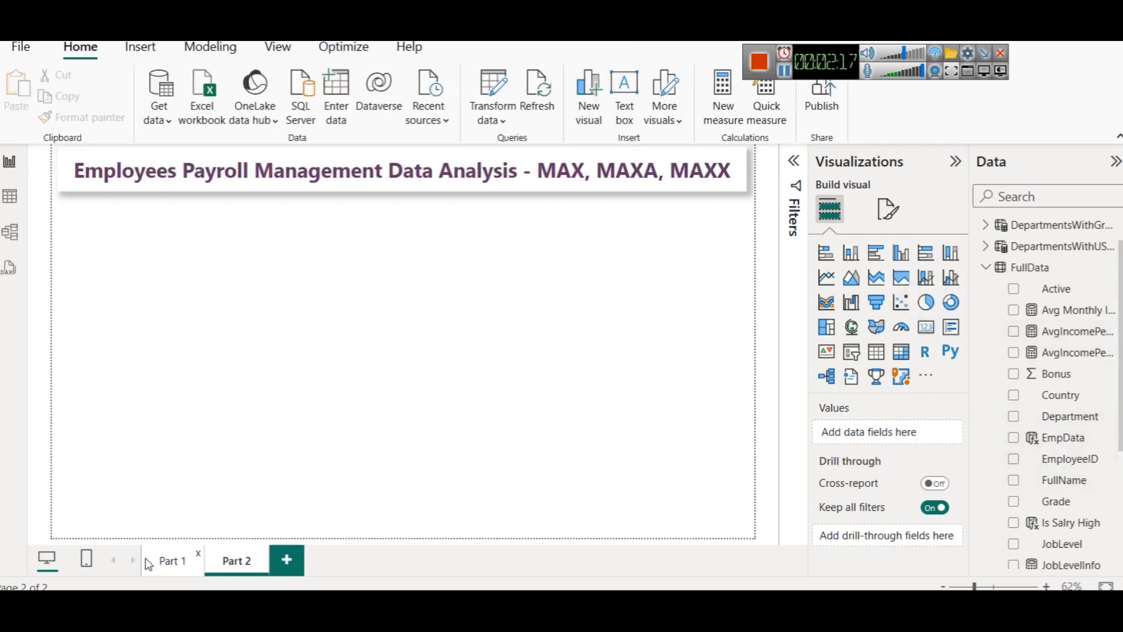
# Step: Copy the Avg Monthly Income card from Part 1 to Part 2, place it under the title at the page's left edge and reduce its height
pyautogui.click(174, 563)
pyautogui.click(384, 242)
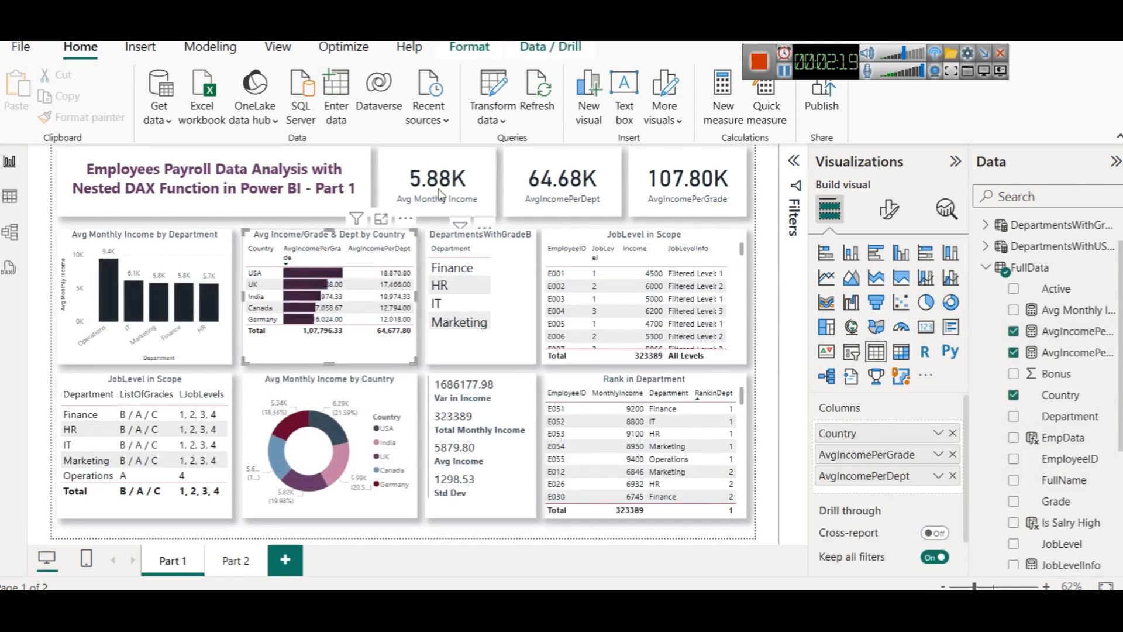
pyautogui.click(462, 207)
pyautogui.click(234, 565)
pyautogui.hotkey('ctrl', 'v')
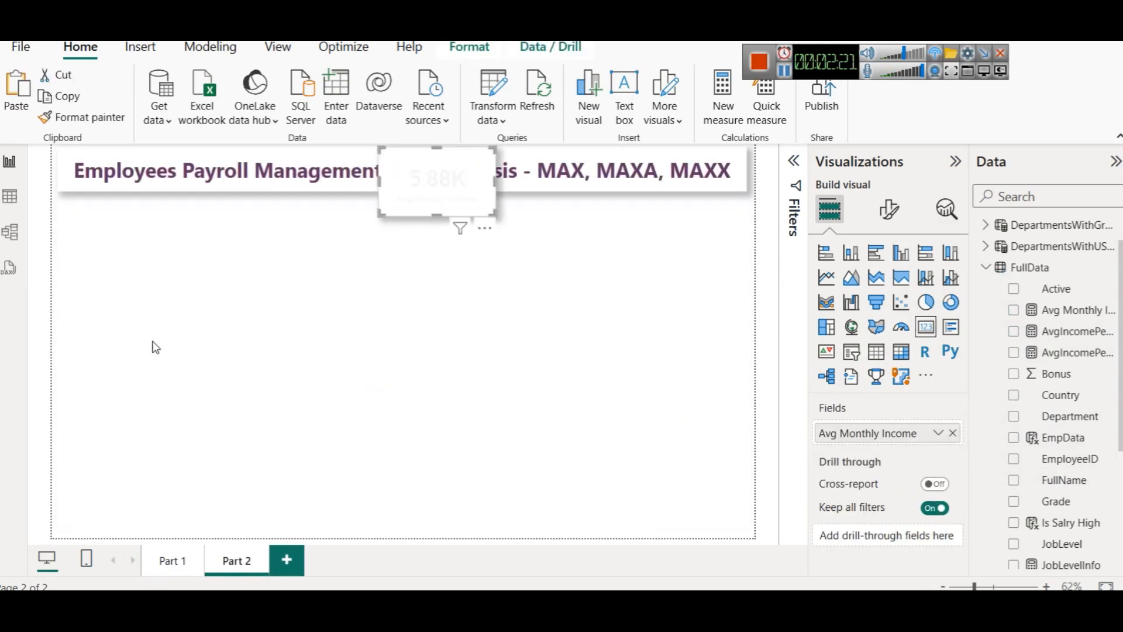
pyautogui.moveTo(448, 188); pyautogui.dragTo(126, 241)
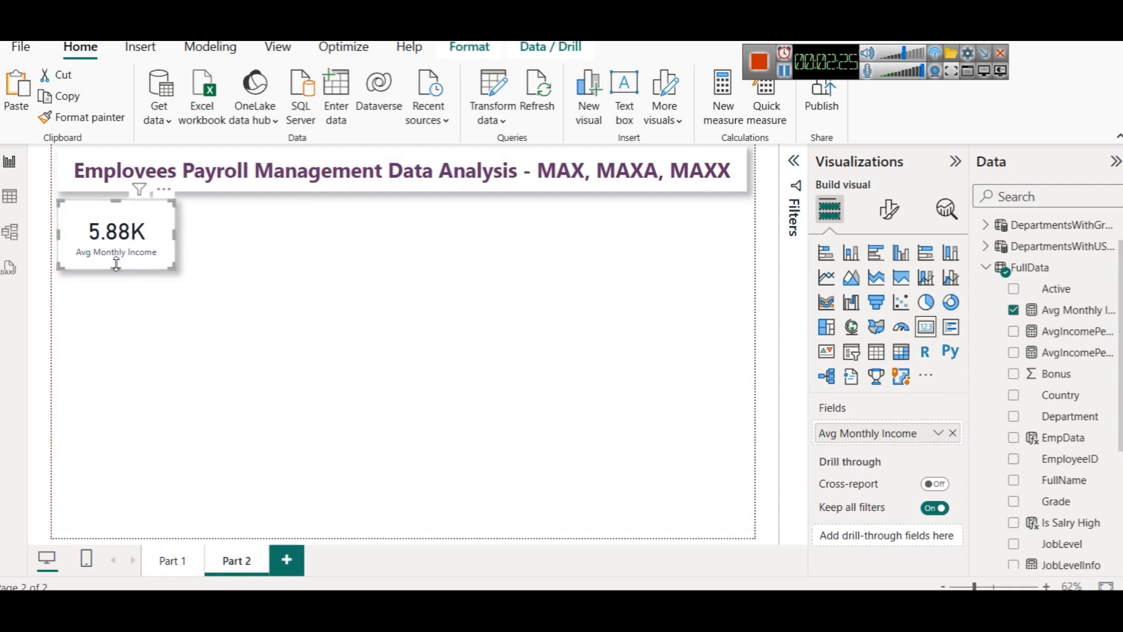
pyautogui.moveTo(117, 269); pyautogui.dragTo(117, 253)
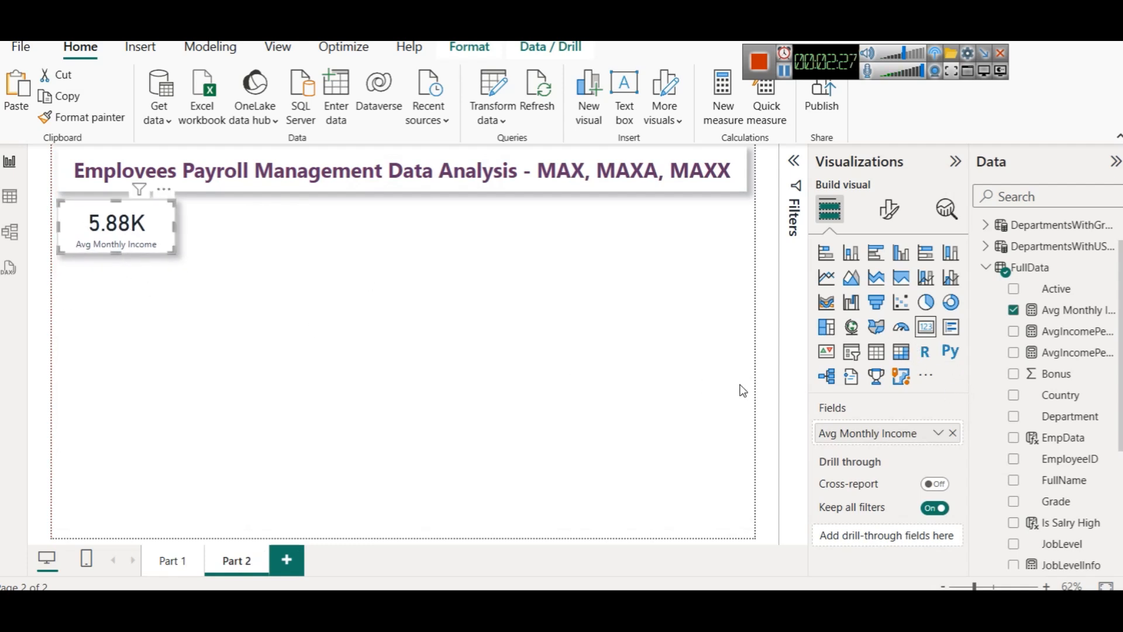
# Step: Replace the Avg Monthly Income field in the copied card with the Max Income measure
pyautogui.click(953, 433)
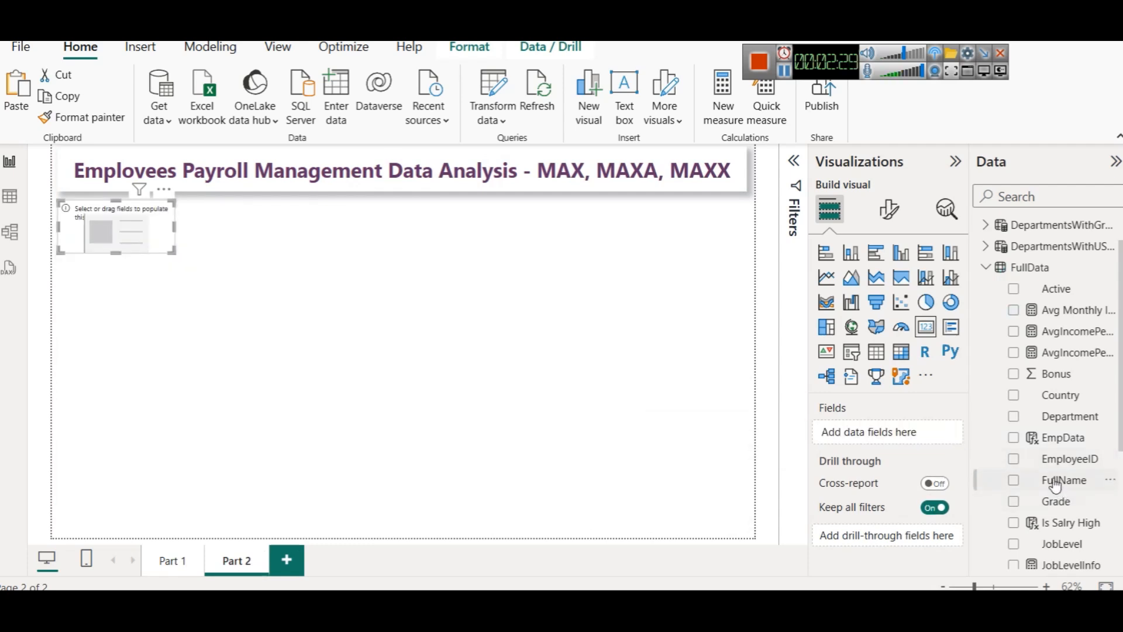
pyautogui.scroll(-2, 1030, 477)
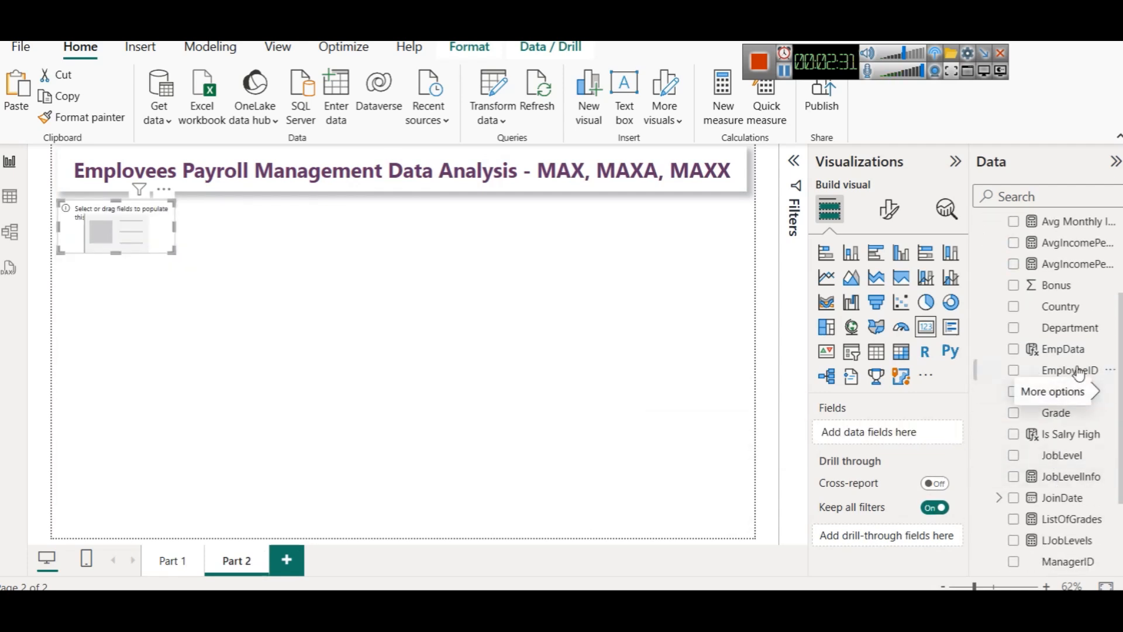
pyautogui.scroll(-2, 1069, 357)
pyautogui.moveTo(1083, 494); pyautogui.dragTo(878, 439)
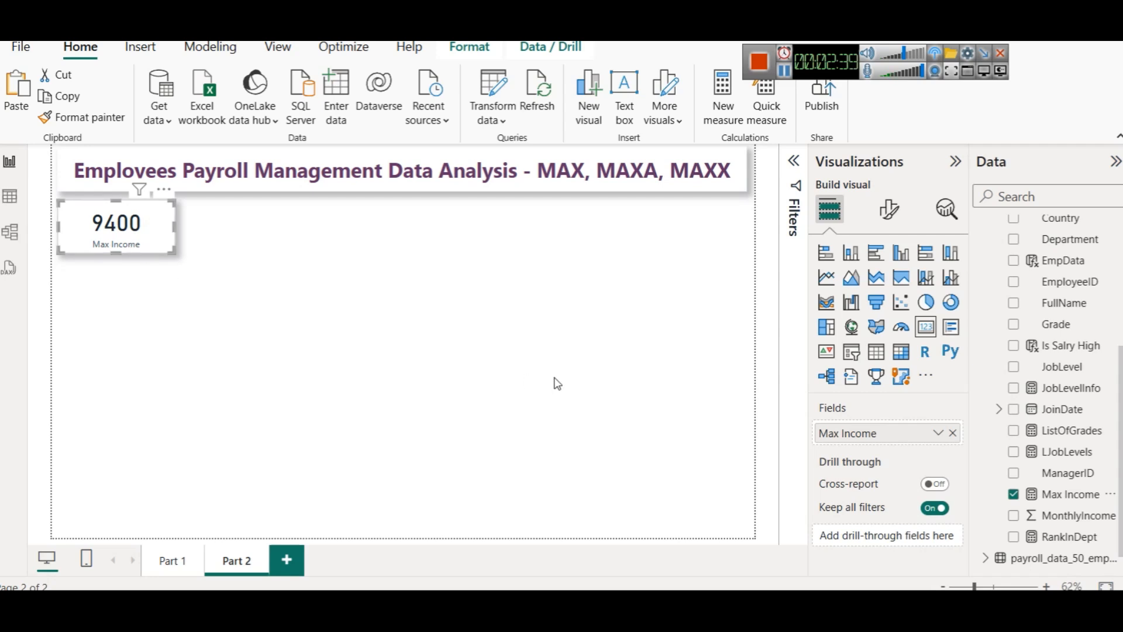
# Step: Set the callout value color of the Max Income card to the darkest purple theme shade
pyautogui.click(897, 218)
pyautogui.click(931, 328)
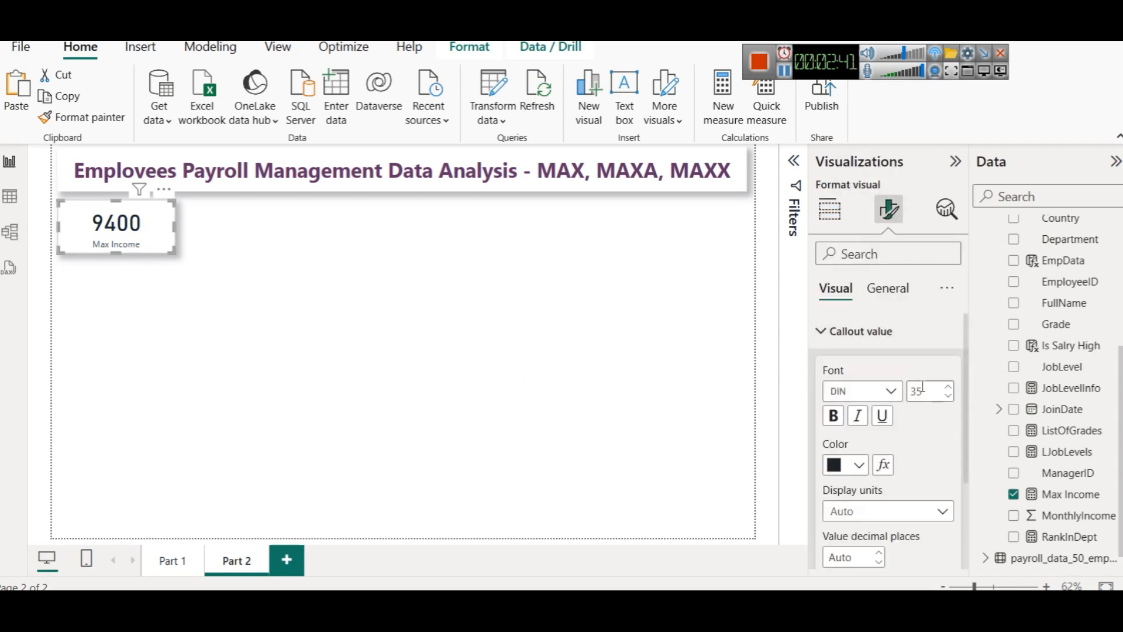
pyautogui.click(853, 467)
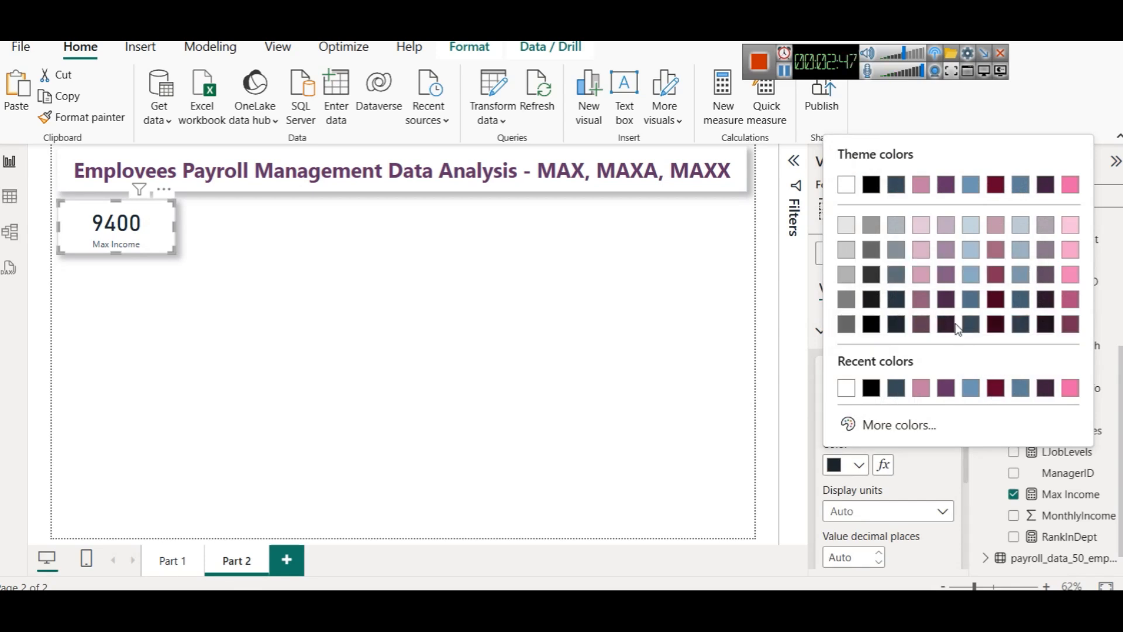
pyautogui.click(946, 324)
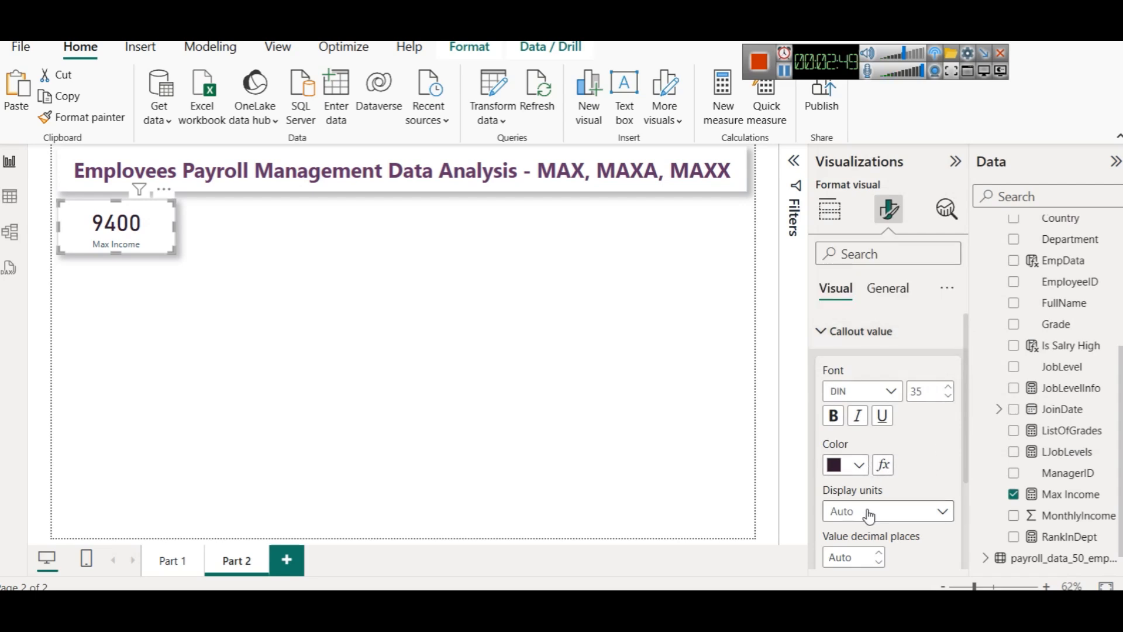
# Step: Set the card's category label color to the darkest red theme shade and make the label bold
pyautogui.scroll(-3, 869, 513)
pyautogui.click(865, 553)
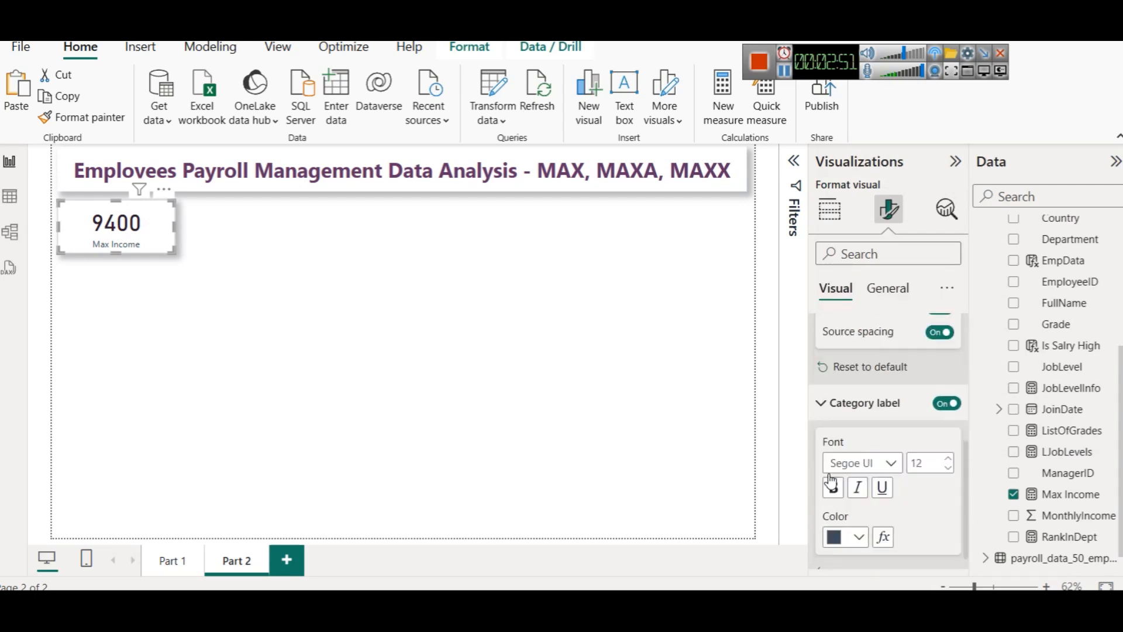
pyautogui.click(854, 516)
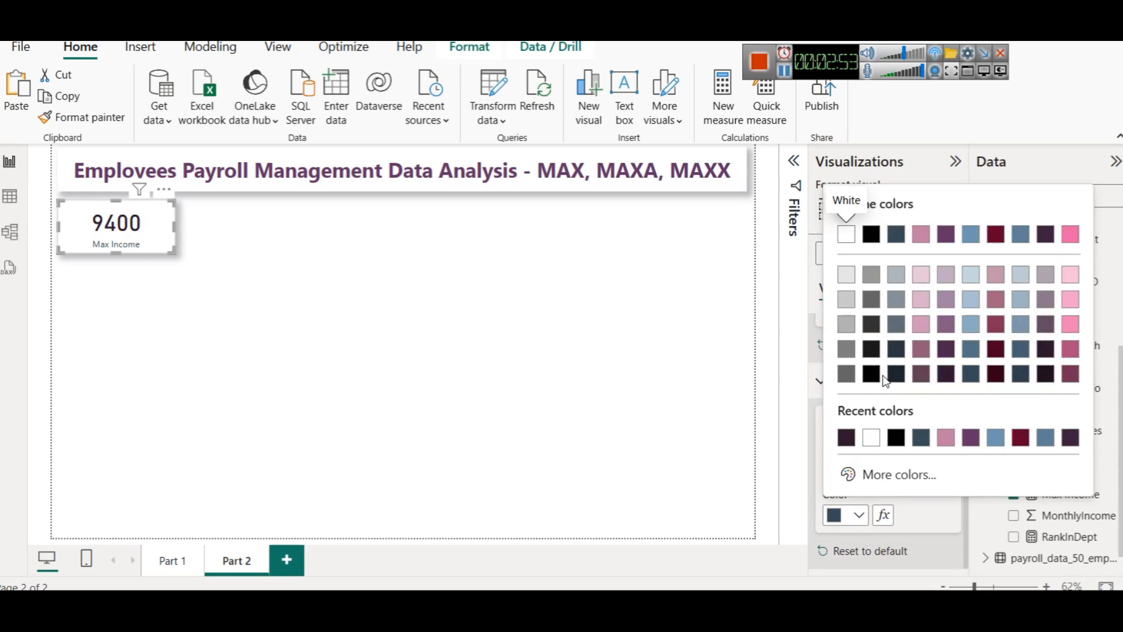
pyautogui.click(996, 375)
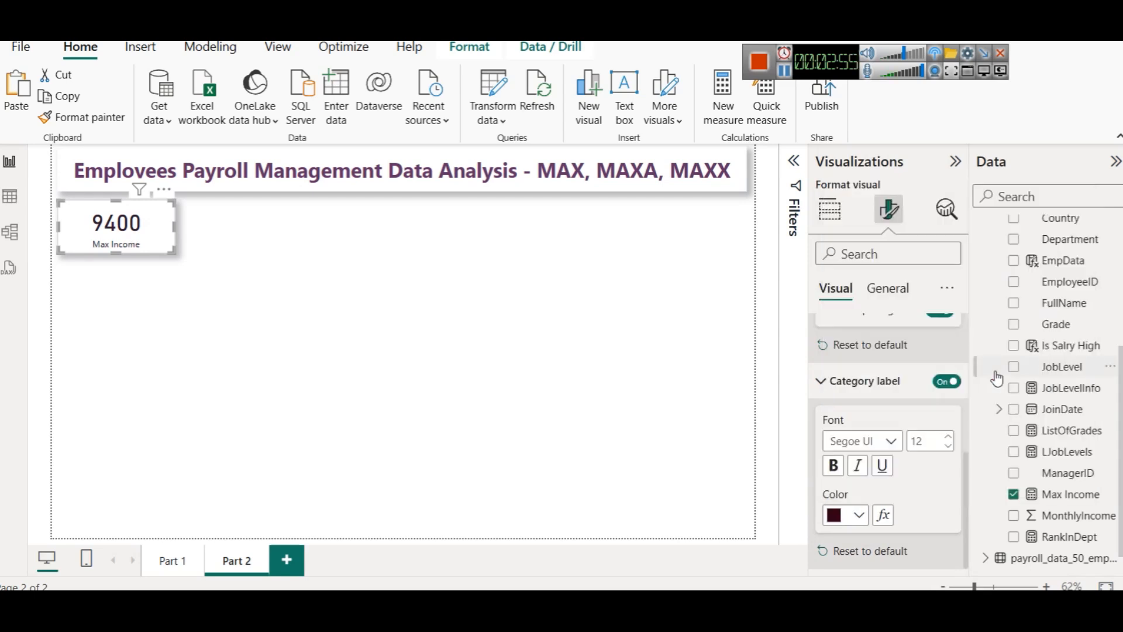
pyautogui.click(831, 467)
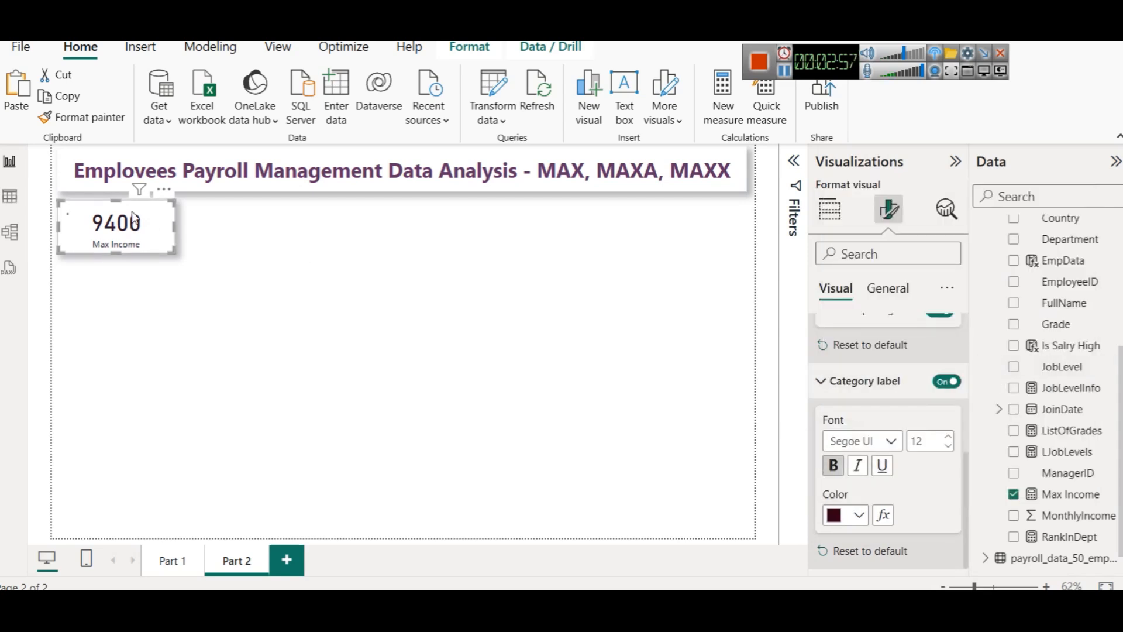
pyautogui.click(232, 268)
# Step: Duplicate the Max Income card and place the copy directly to the right of the original
pyautogui.click(108, 231)
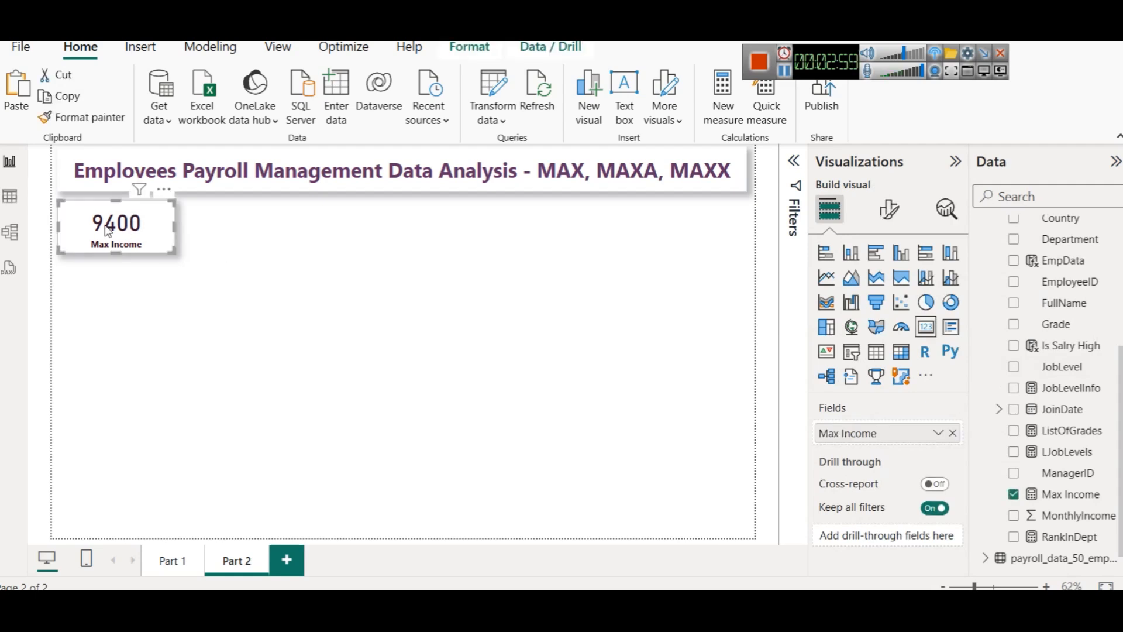
pyautogui.hotkey('ctrl', 'v')
pyautogui.moveTo(107, 233); pyautogui.dragTo(230, 230)
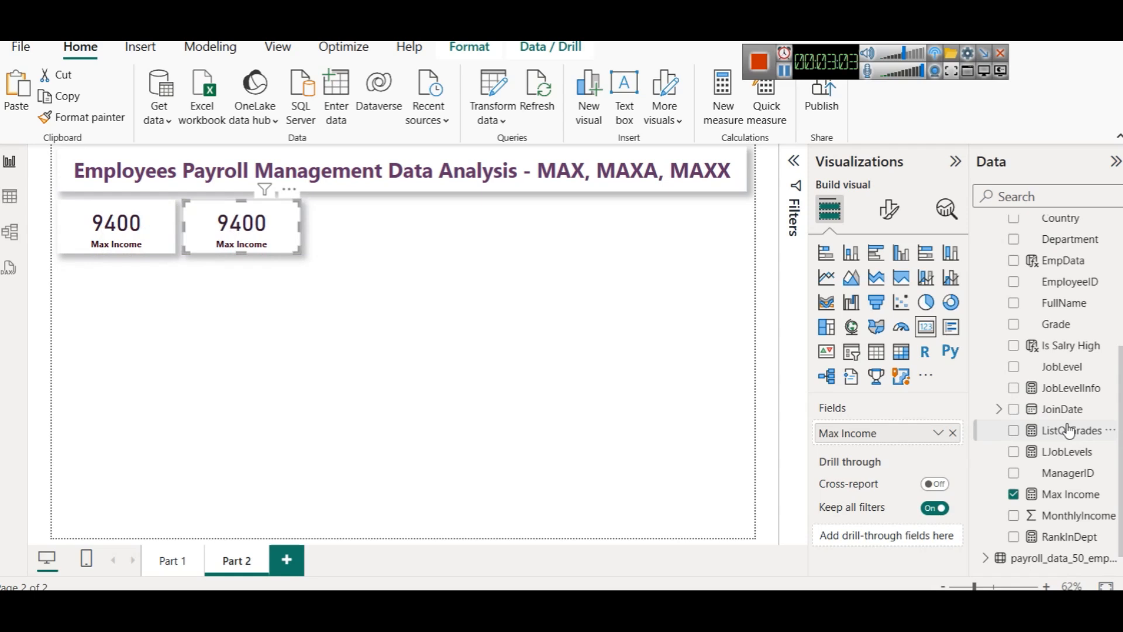
# Step: Create another new measure in the FullData table
pyautogui.scroll(-1, 1005, 427)
pyautogui.scroll(3, 1059, 421)
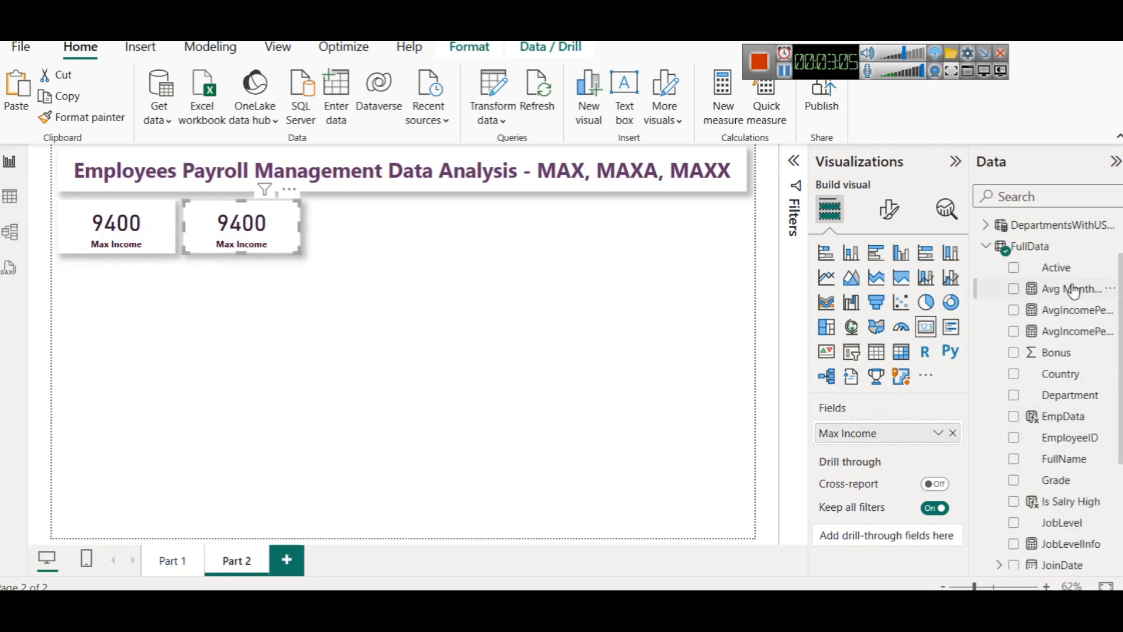
pyautogui.rightClick(1021, 249)
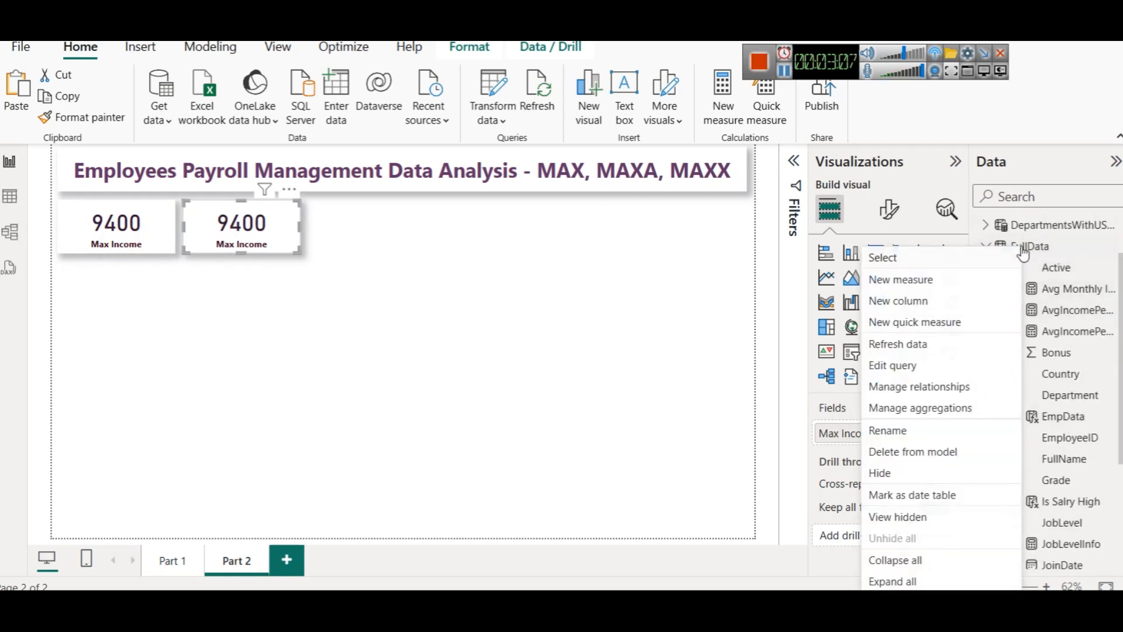
pyautogui.press('Escape')
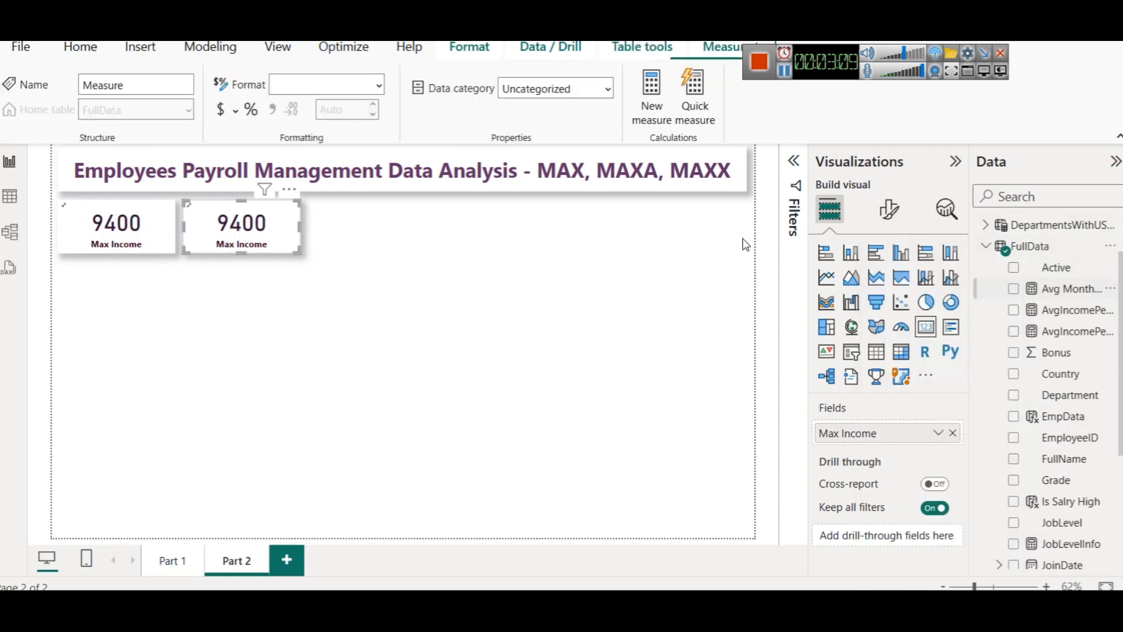
# Step: Name the new measure Min Income and begin its formula with the MIN function
pyautogui.doubleClick(145, 162)
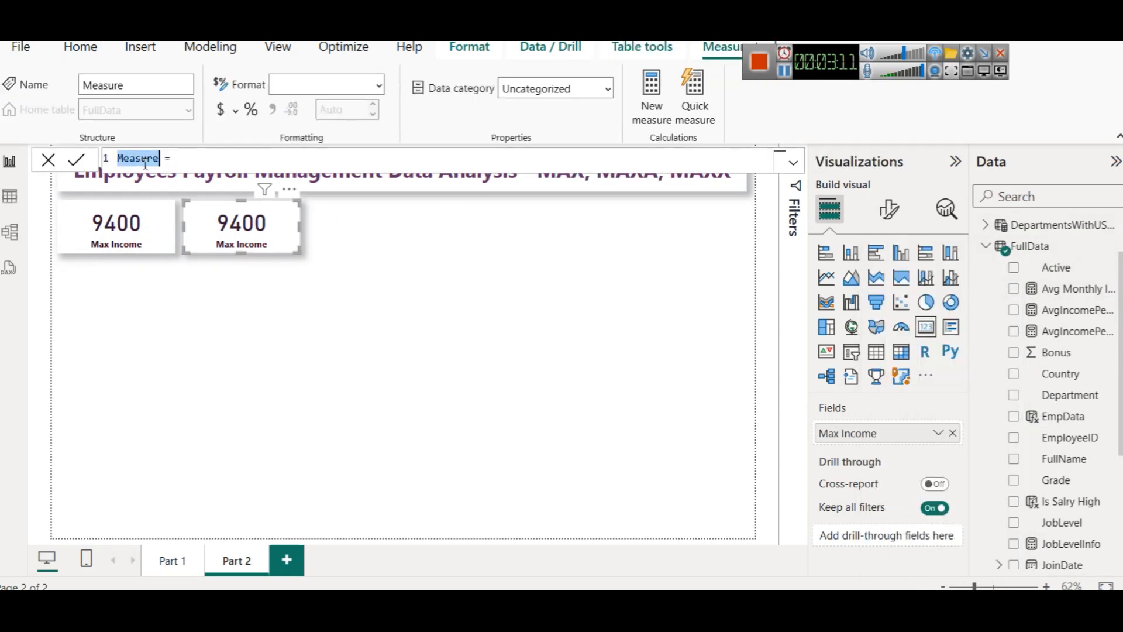
pyautogui.write('Mix')
pyautogui.press('Left')
pyautogui.press('BackSpace')
pyautogui.write('n Icom')
pyautogui.press('BackSpace')
pyautogui.press('BackSpace')
pyautogui.press('BackSpace')
pyautogui.write('ncome')
pyautogui.press('Right')
pyautogui.press('Right')
pyautogui.write('MIN')
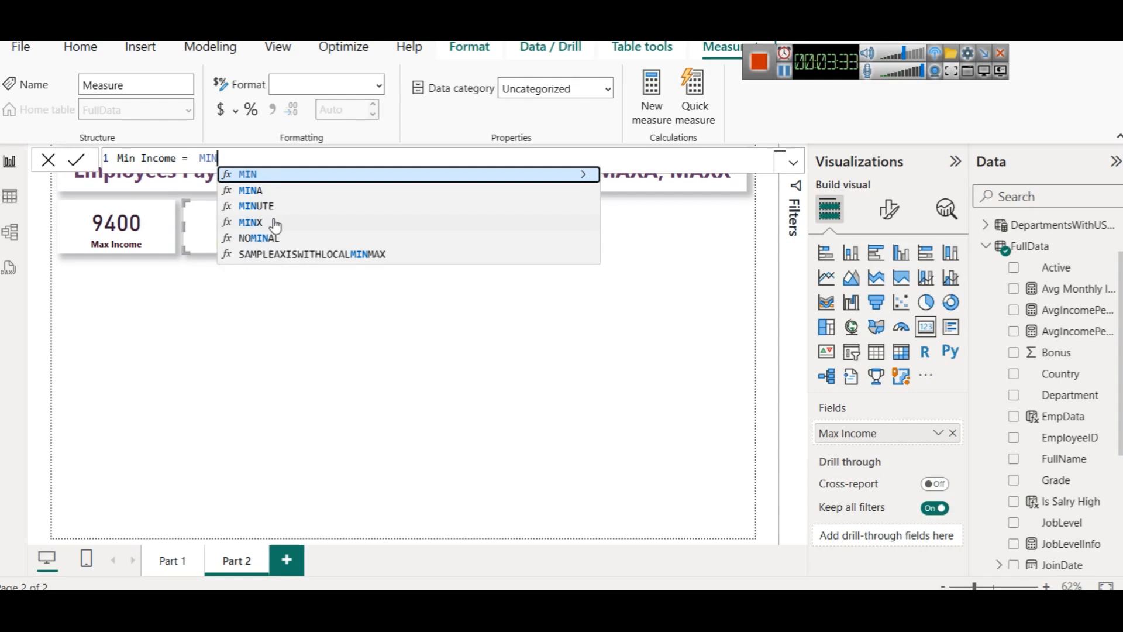
# Step: Complete the Min Income formula with FullData[MonthlyIncome] as the MIN argument and commit the measure
pyautogui.write('(')
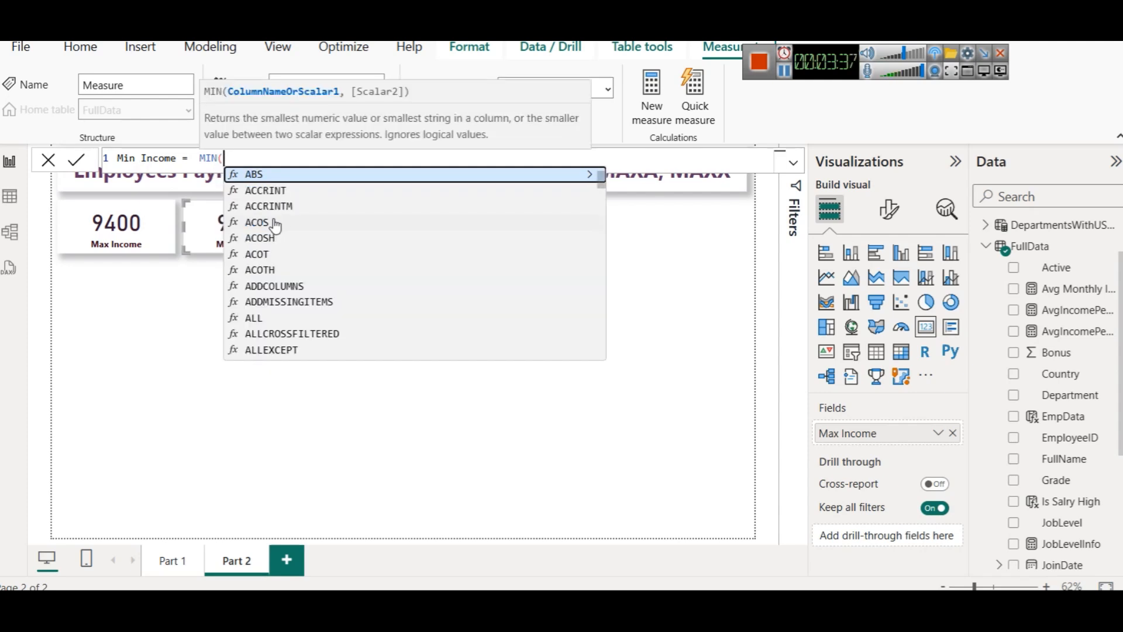
pyautogui.write('mon')
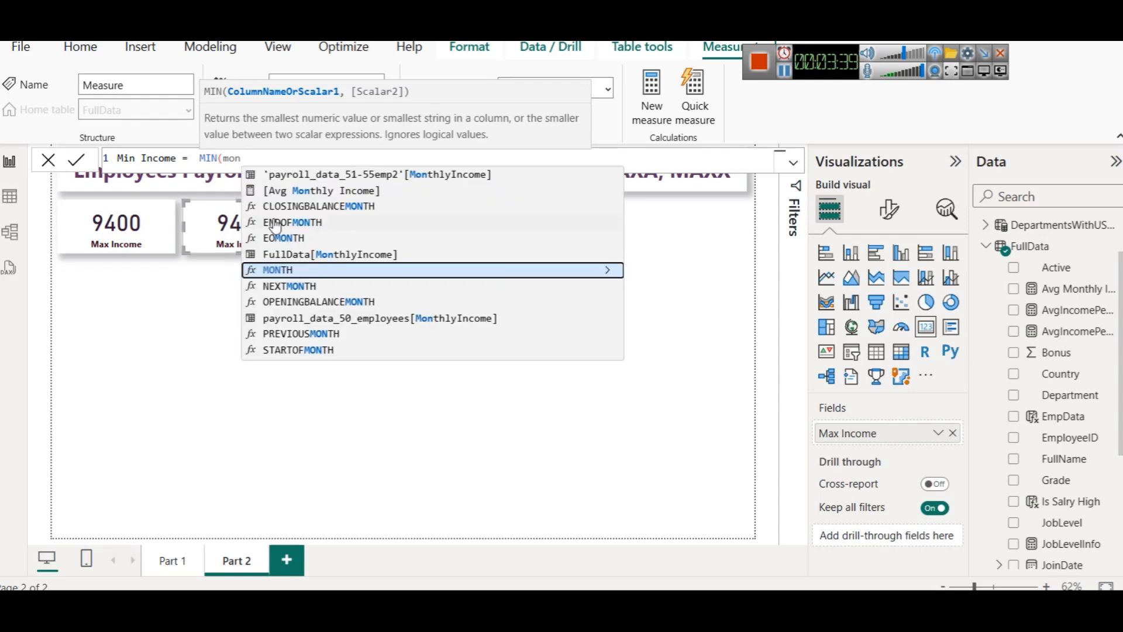
pyautogui.press('Up')
pyautogui.press('Tab')
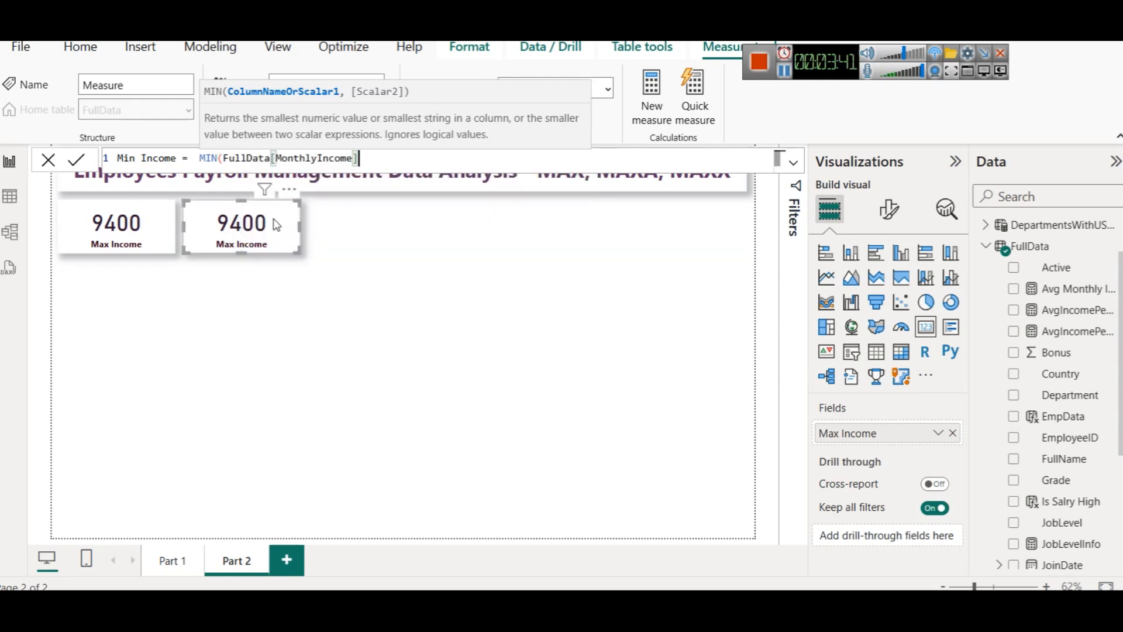
pyautogui.write(')')
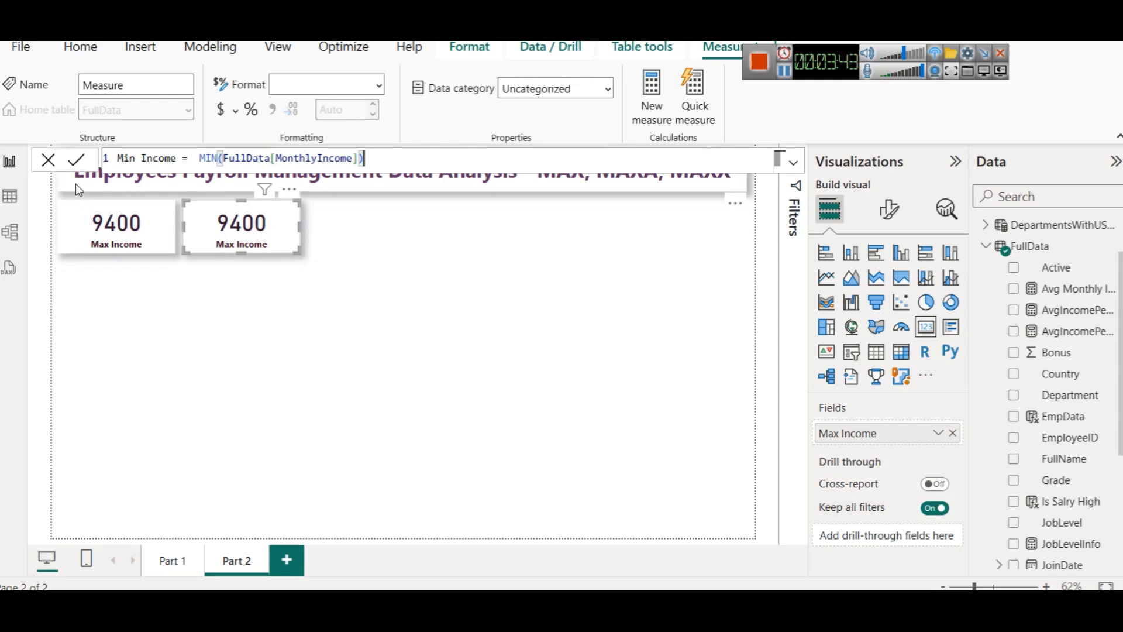
pyautogui.click(79, 162)
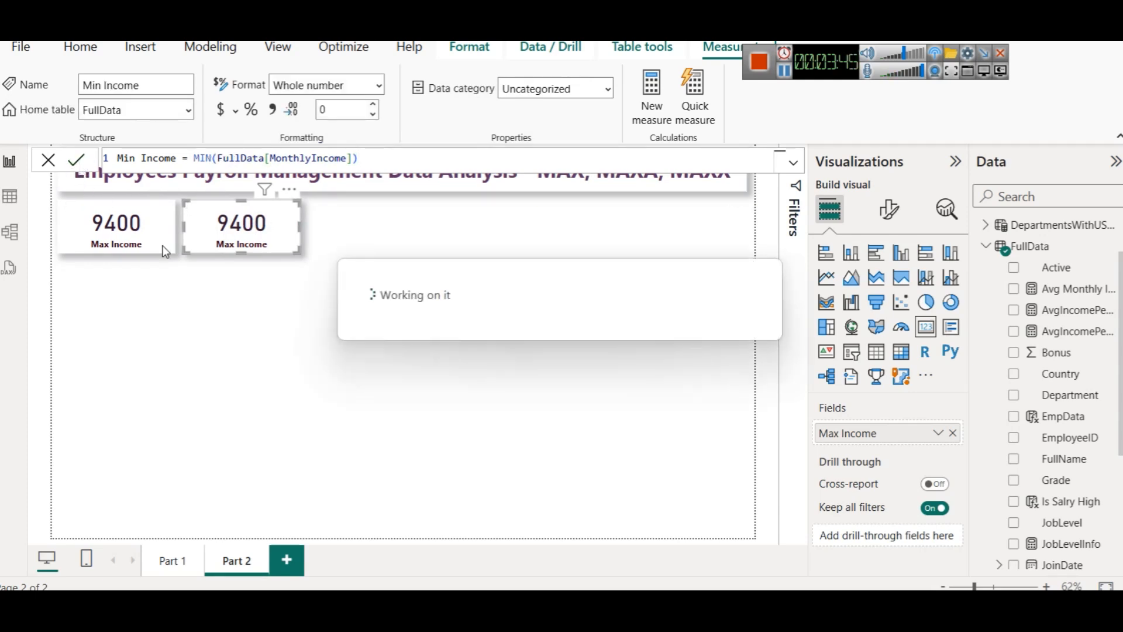
# Step: Replace Max Income with the Min Income measure in the second card
pyautogui.click(953, 433)
pyautogui.scroll(-3, 1047, 509)
pyautogui.moveTo(1065, 472); pyautogui.dragTo(831, 433)
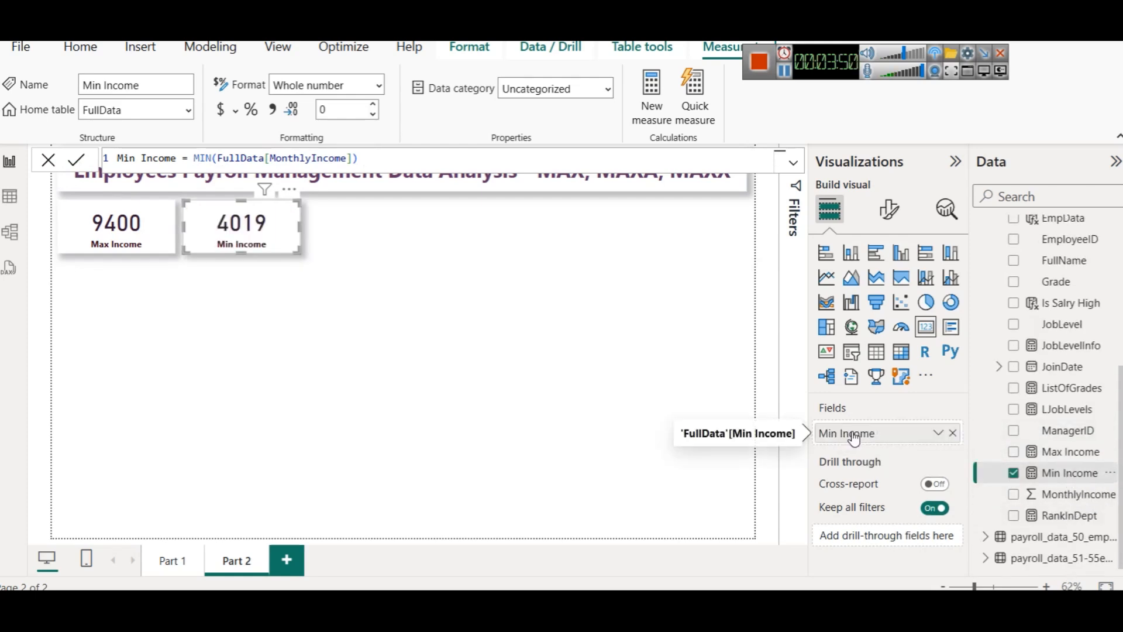
pyautogui.click(413, 257)
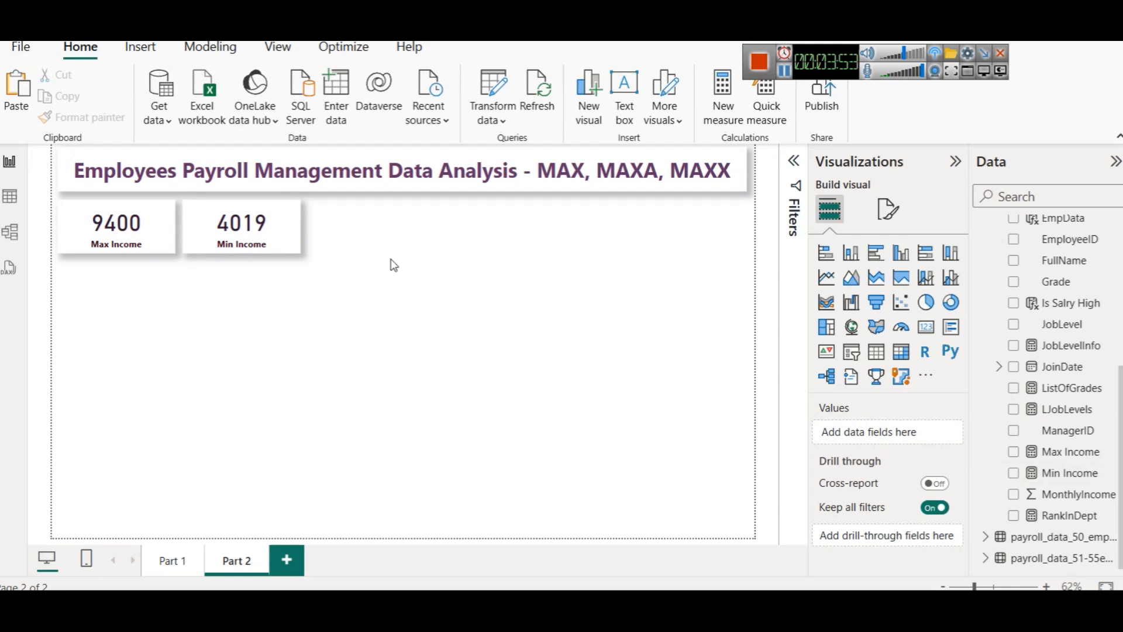
pyautogui.click(255, 216)
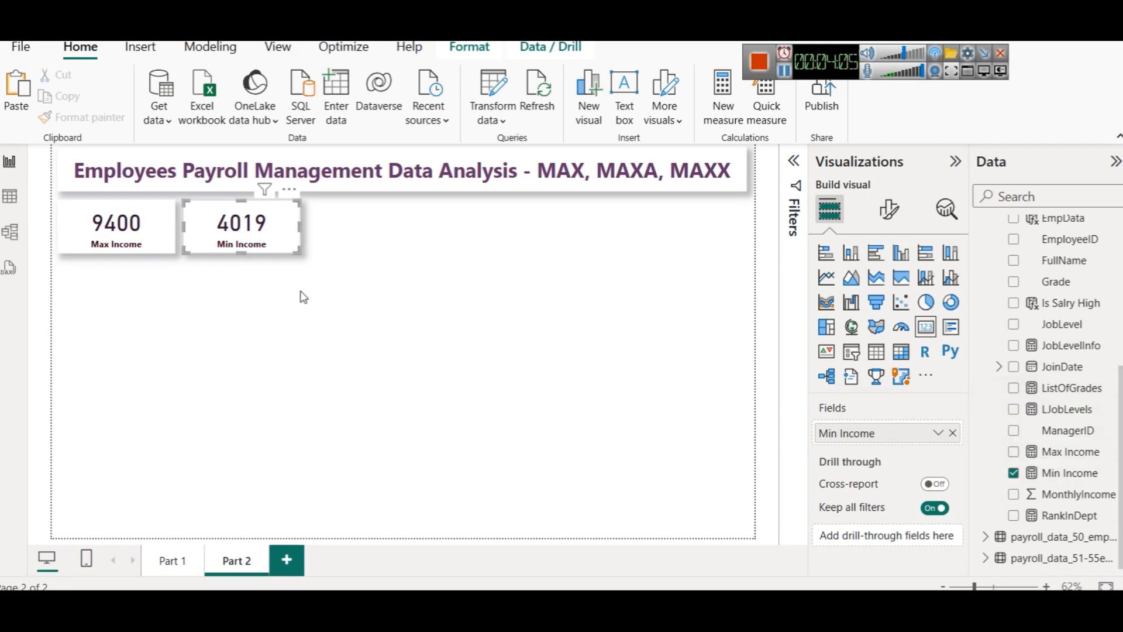
pyautogui.click(389, 306)
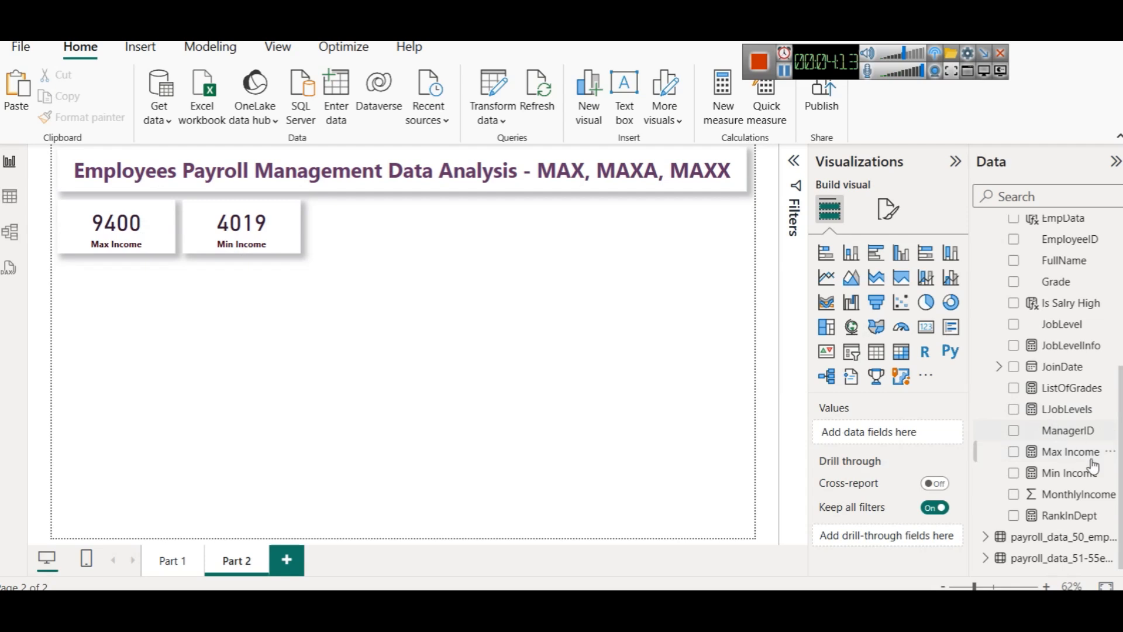
# Step: Open the Max Income measure's formula and copy the whole expression
pyautogui.click(132, 241)
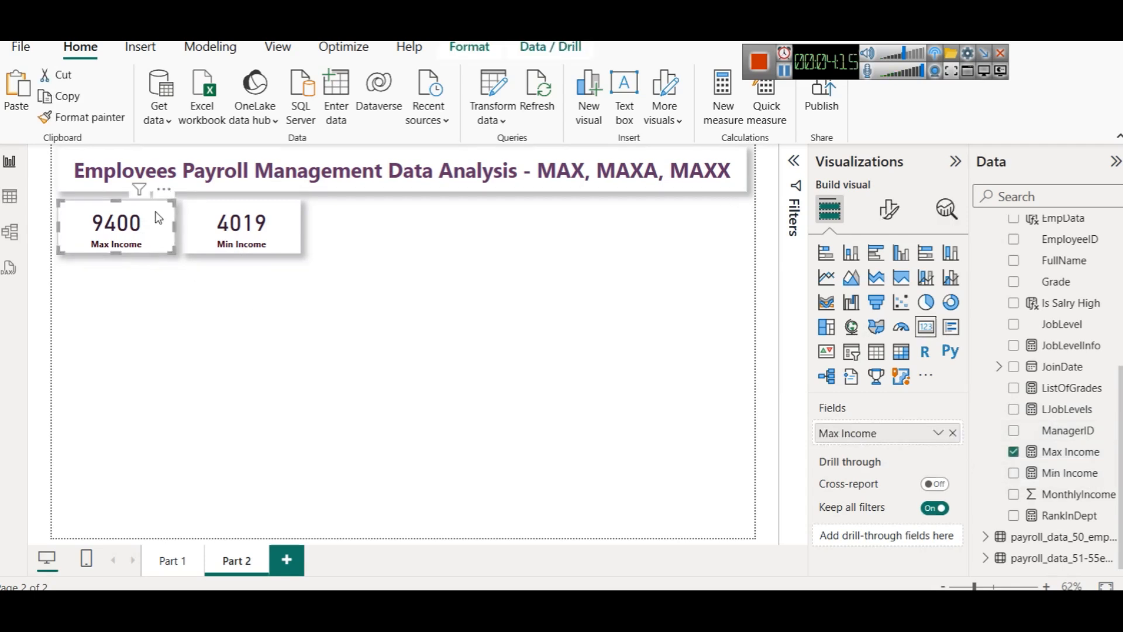
pyautogui.click(1067, 453)
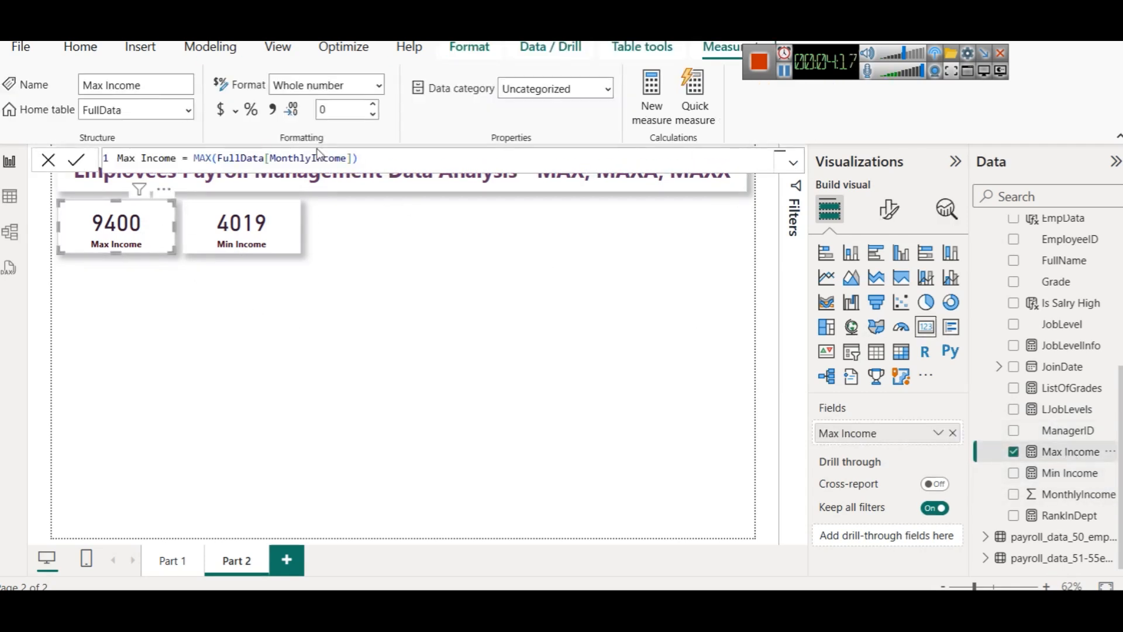
pyautogui.tripleClick(390, 159)
pyautogui.hotkey('ctrl', 'c')
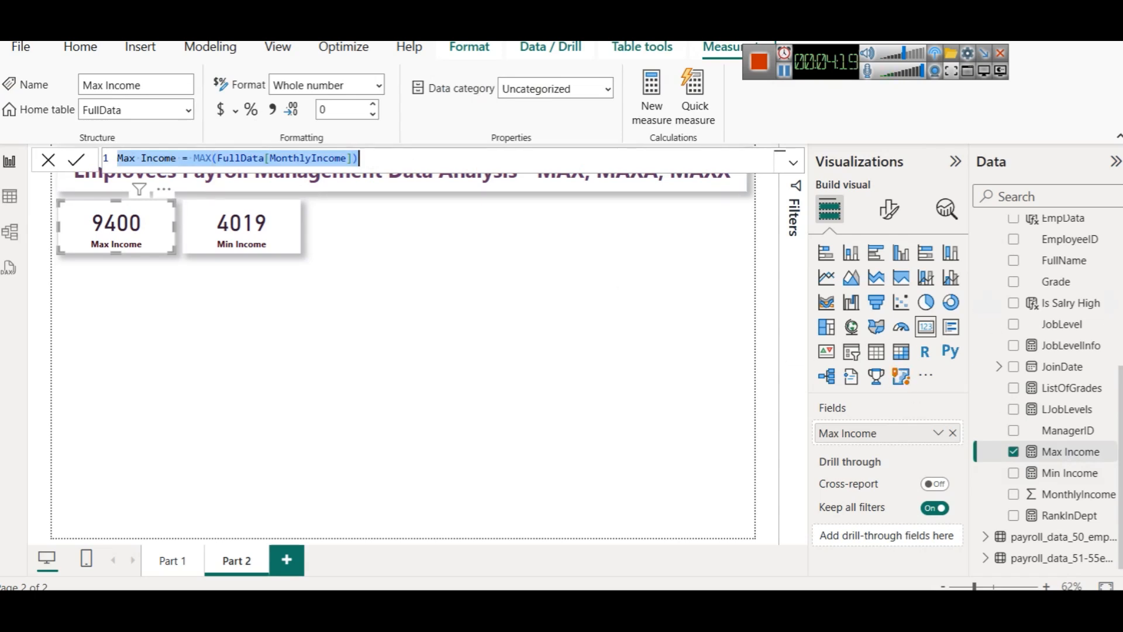
# Step: Create a new FullData measure from the copied formula, changing it to MaxA Income = MAXA(FullData[MonthlyIncome])
pyautogui.scroll(4, 1034, 331)
pyautogui.scroll(1, 1033, 331)
pyautogui.rightClick(1047, 312)
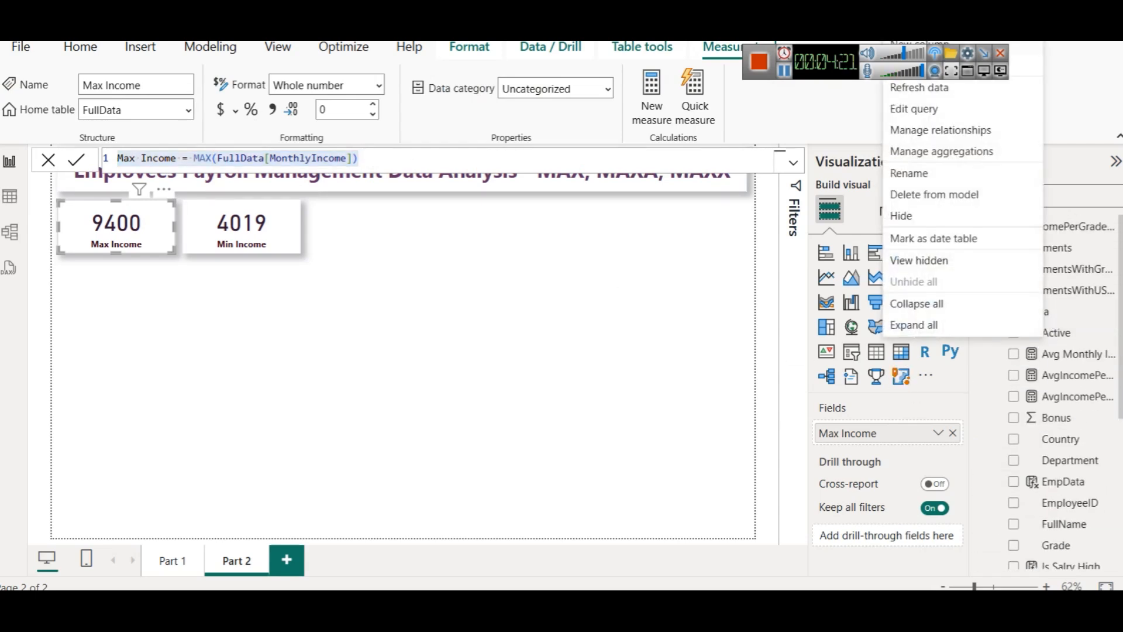
pyautogui.click(919, 23)
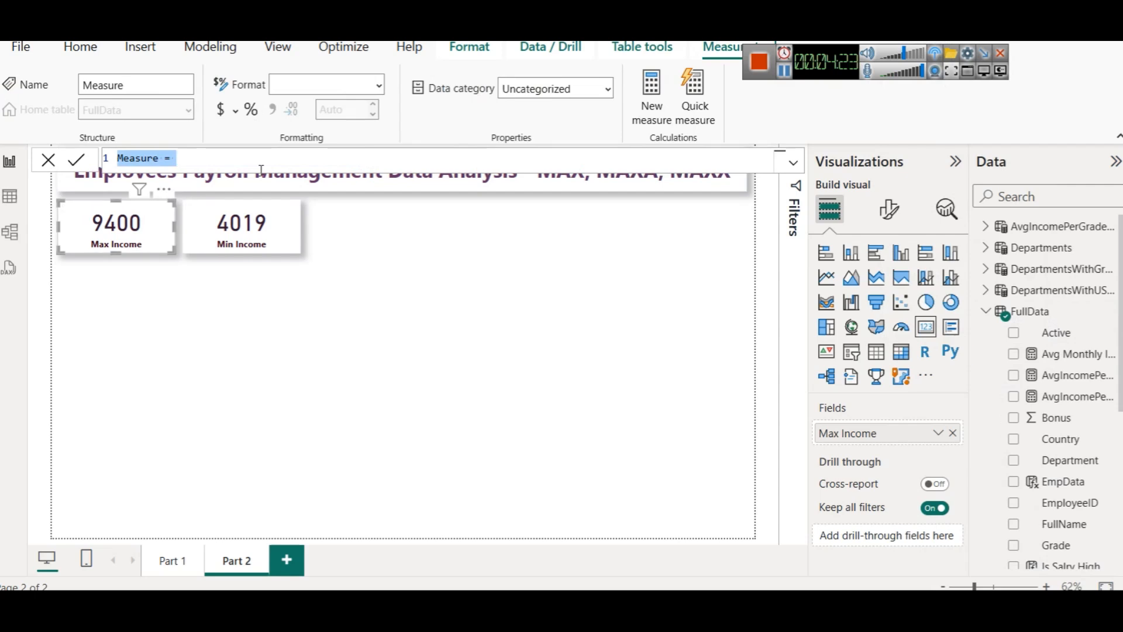
pyautogui.hotkey('ctrl', 'v')
pyautogui.click(214, 158)
pyautogui.write('A')
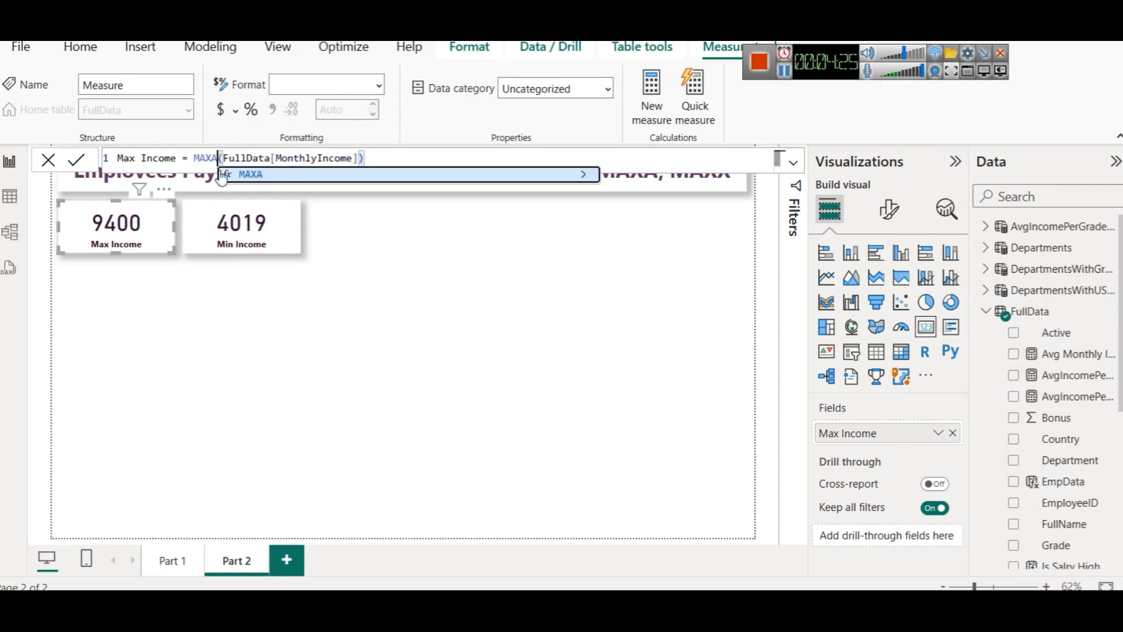
pyautogui.click(141, 158)
pyautogui.write('A')
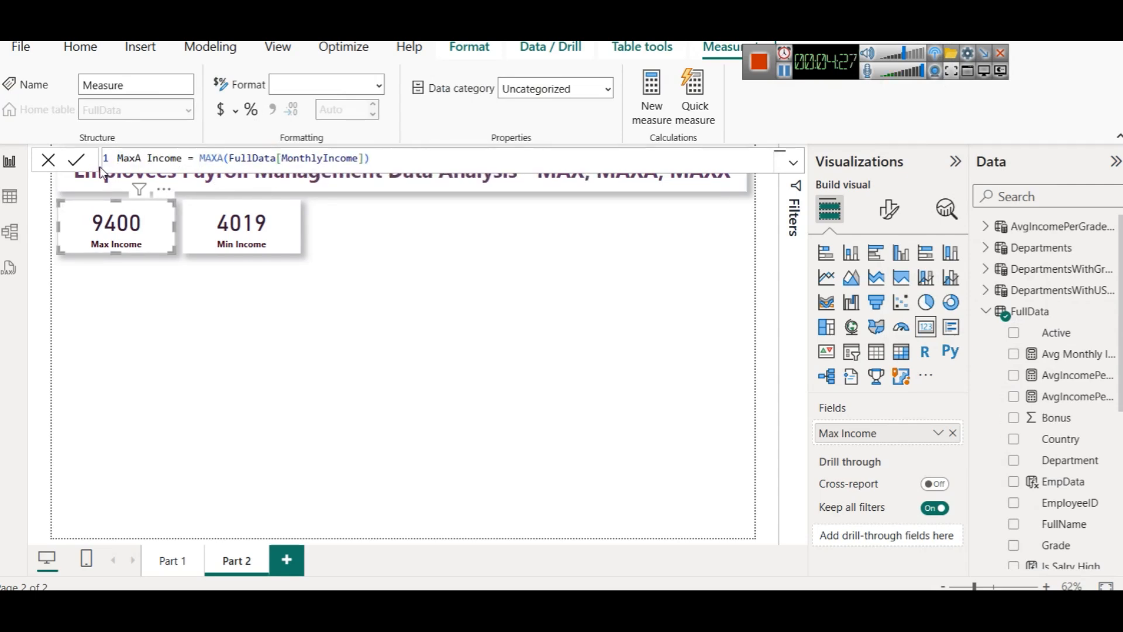
# Step: Bring up the syntax help for MAXA and MAX within the MaxA Income formula to compare the two functions
pyautogui.click(232, 159)
pyautogui.press('BackSpace')
pyautogui.write('()')
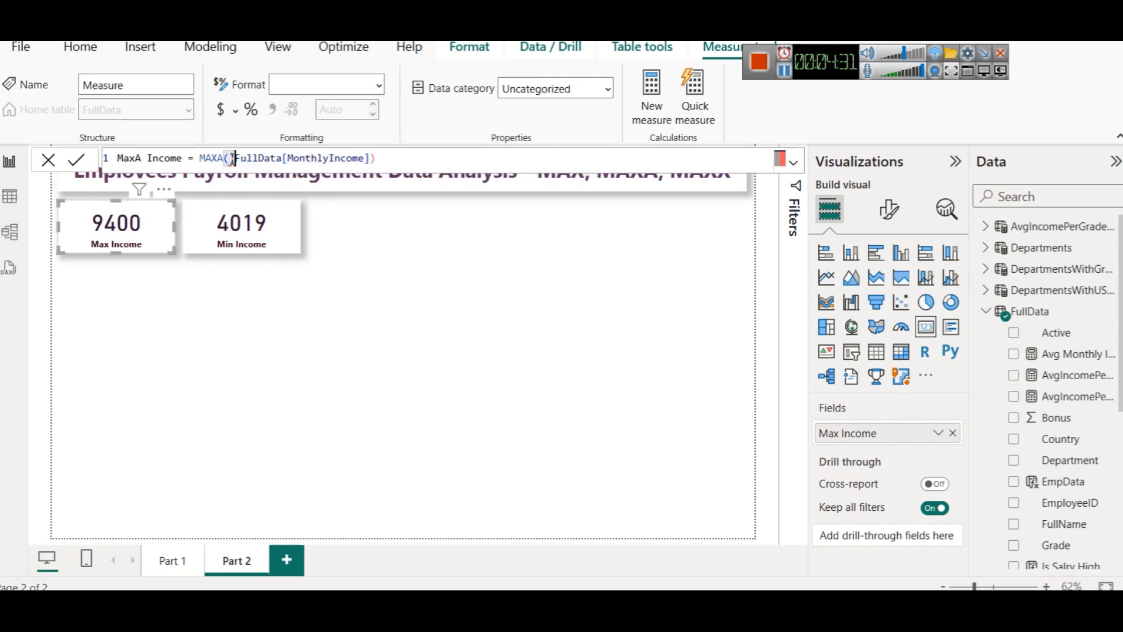
pyautogui.press('Delete')
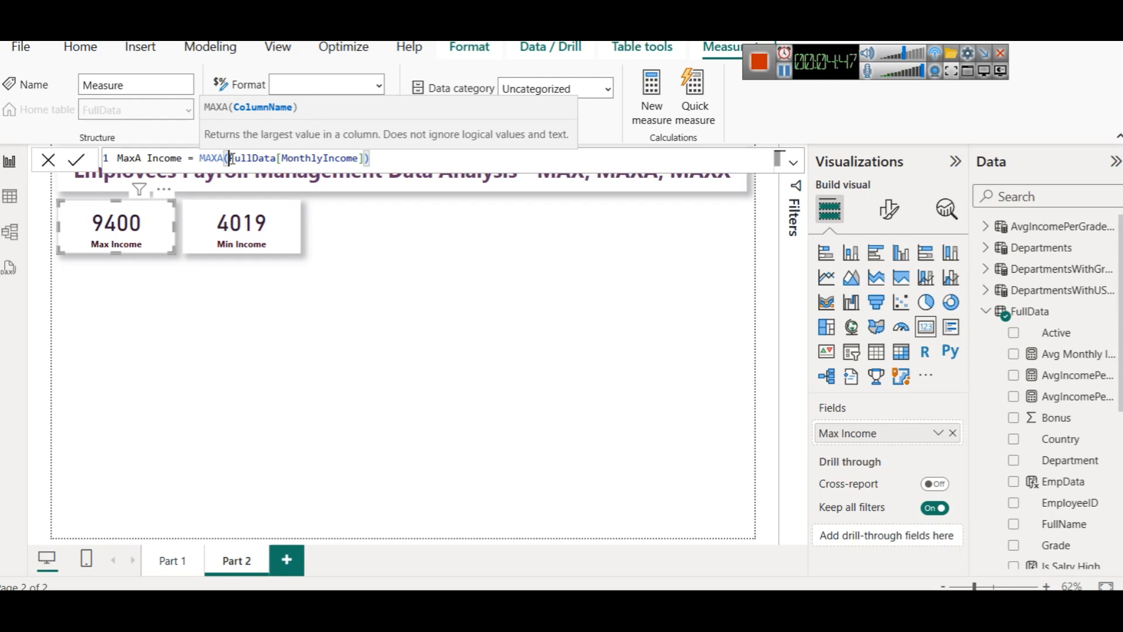
pyautogui.press('Left')
pyautogui.press('BackSpace')
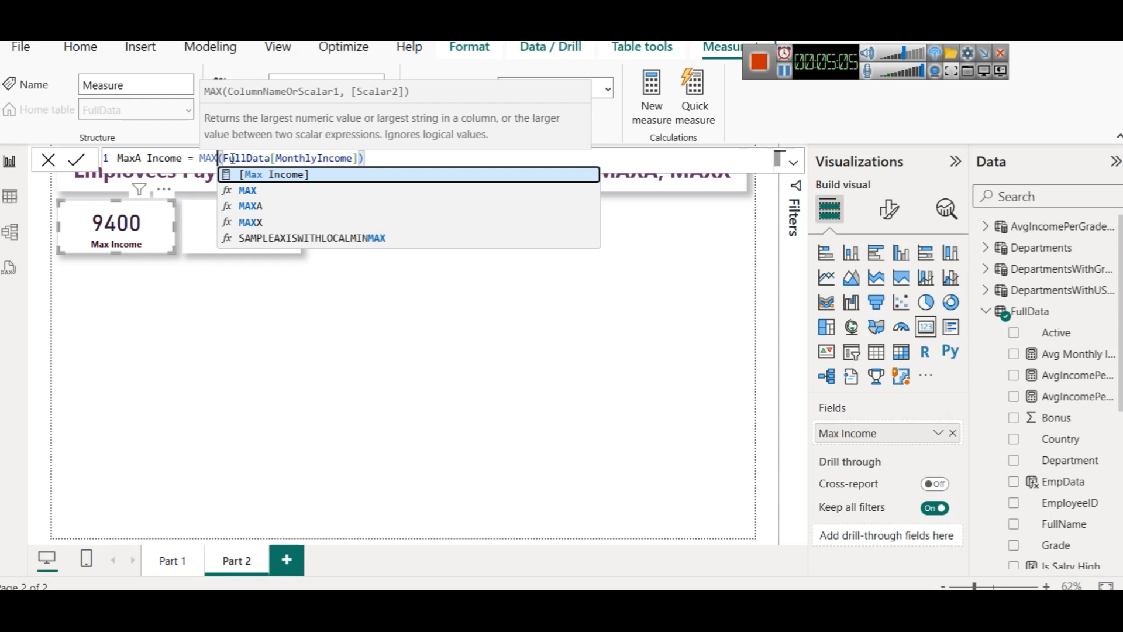
pyautogui.write('A')
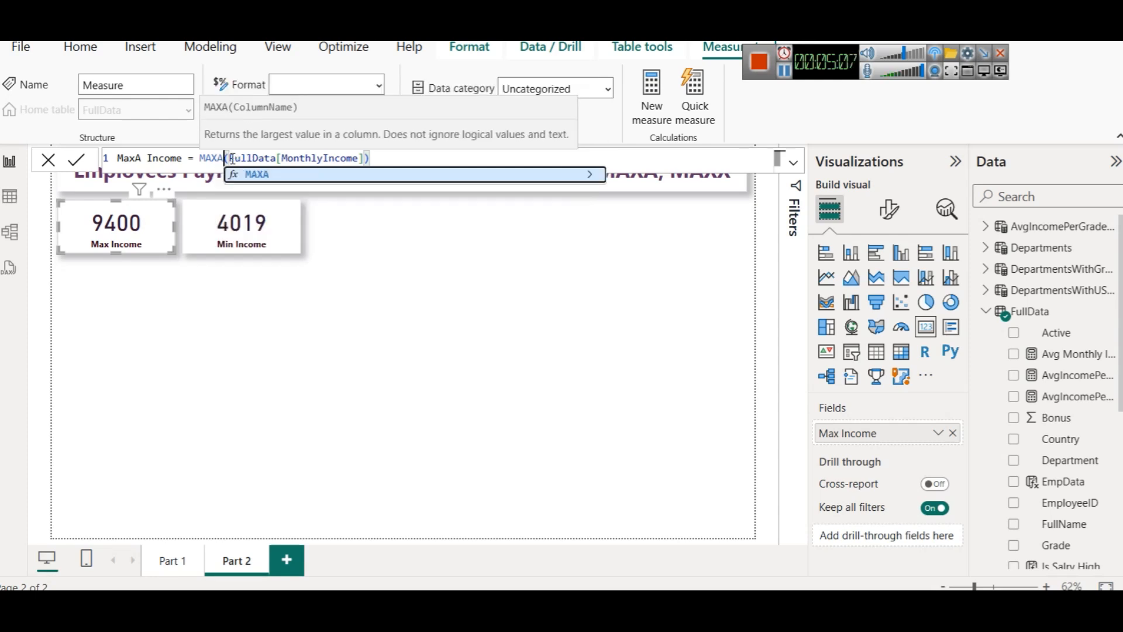
# Step: Commit the MaxA Income measure and place a copy of the Max Income card directly right of the Min Income card
pyautogui.click(70, 167)
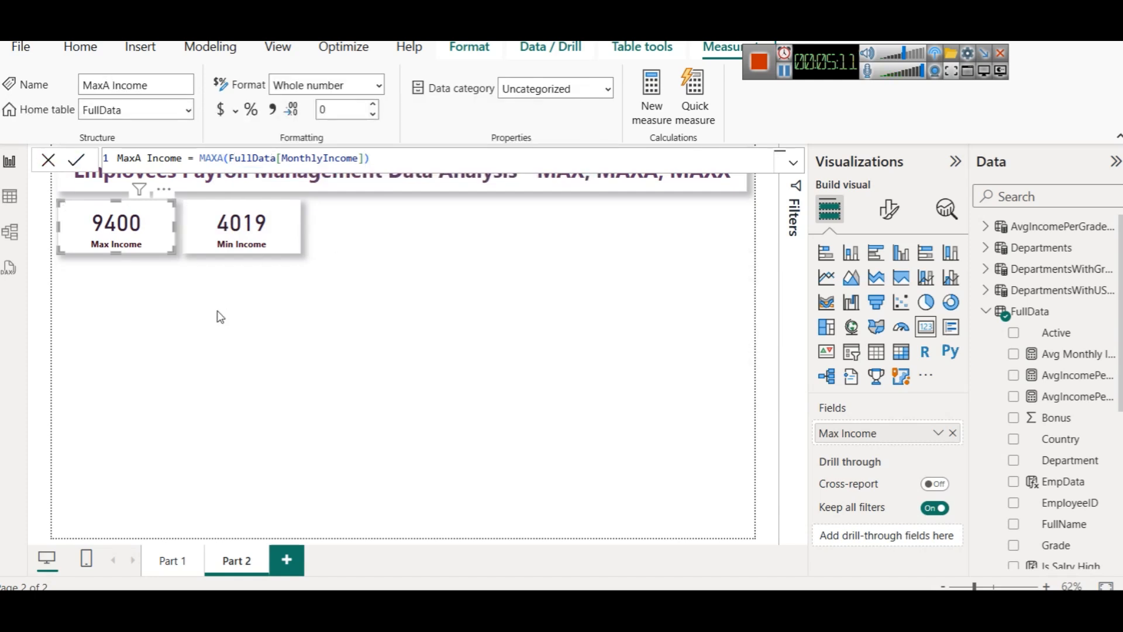
pyautogui.click(104, 277)
pyautogui.click(97, 242)
pyautogui.hotkey('ctrl', 'c')
pyautogui.hotkey('ctrl', 'v')
pyautogui.moveTo(93, 244); pyautogui.dragTo(344, 238)
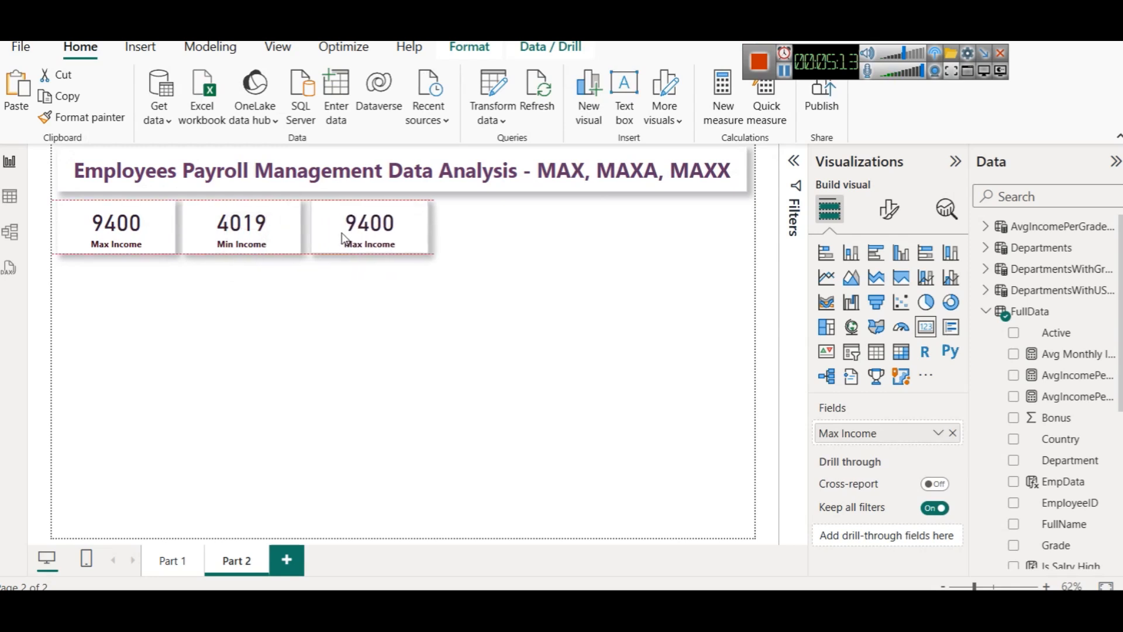
# Step: Replace Max Income with the MaxA Income measure in the copied third card
pyautogui.click(954, 434)
pyautogui.scroll(-5, 1089, 451)
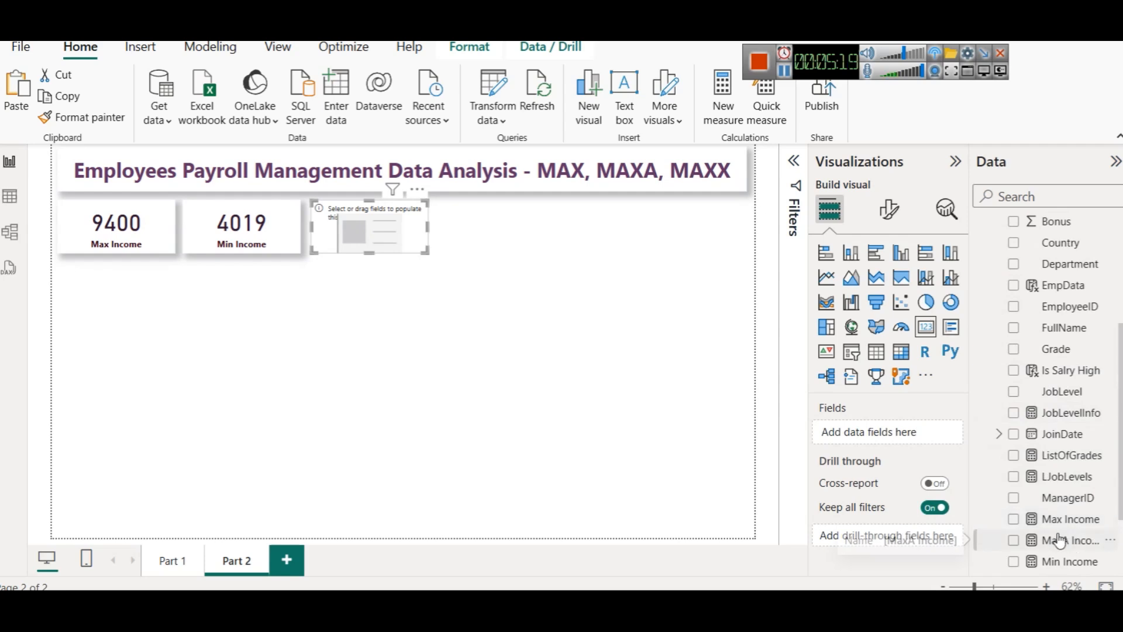
pyautogui.moveTo(1063, 538); pyautogui.dragTo(364, 245)
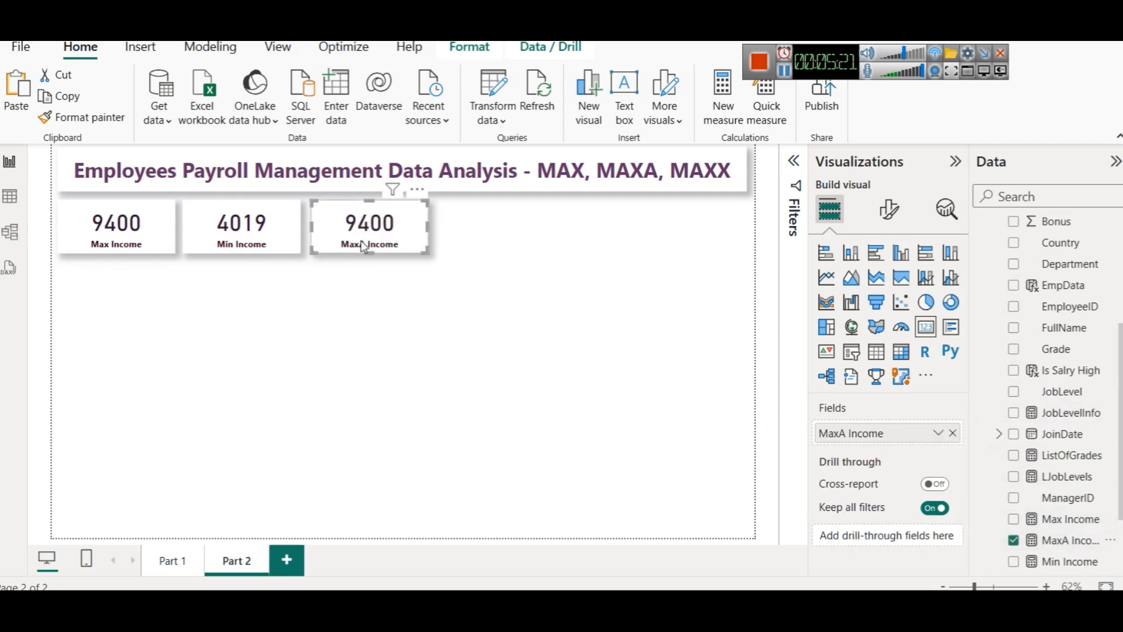
pyautogui.click(427, 269)
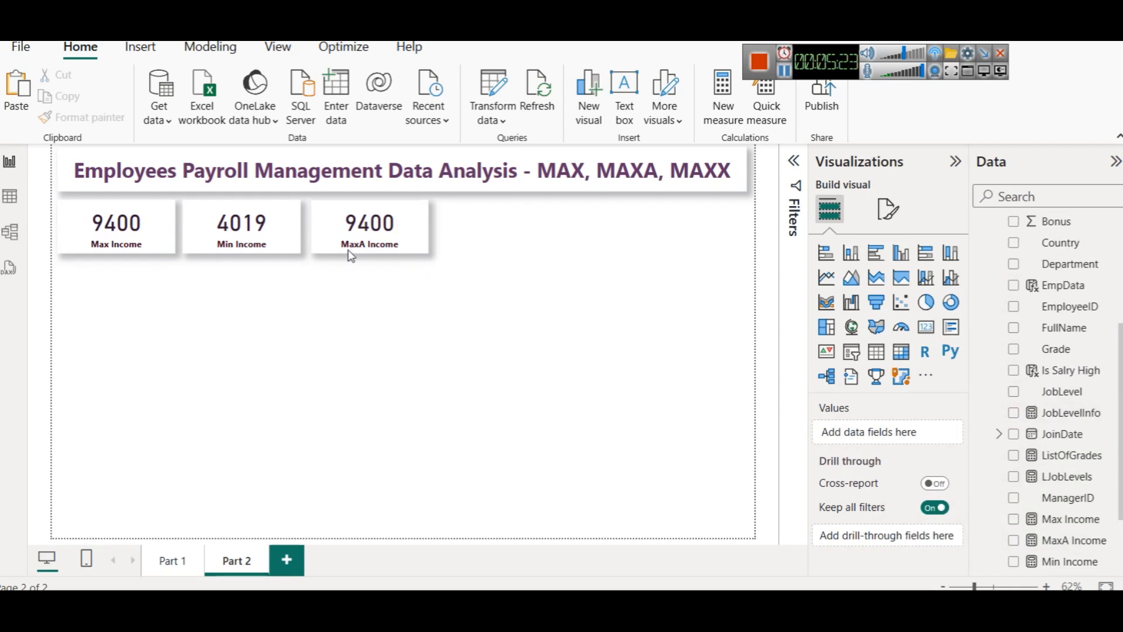
# Step: Examine the lowest and highest MonthlyIncome values in the FullData table's column filter list
pyautogui.click(8, 199)
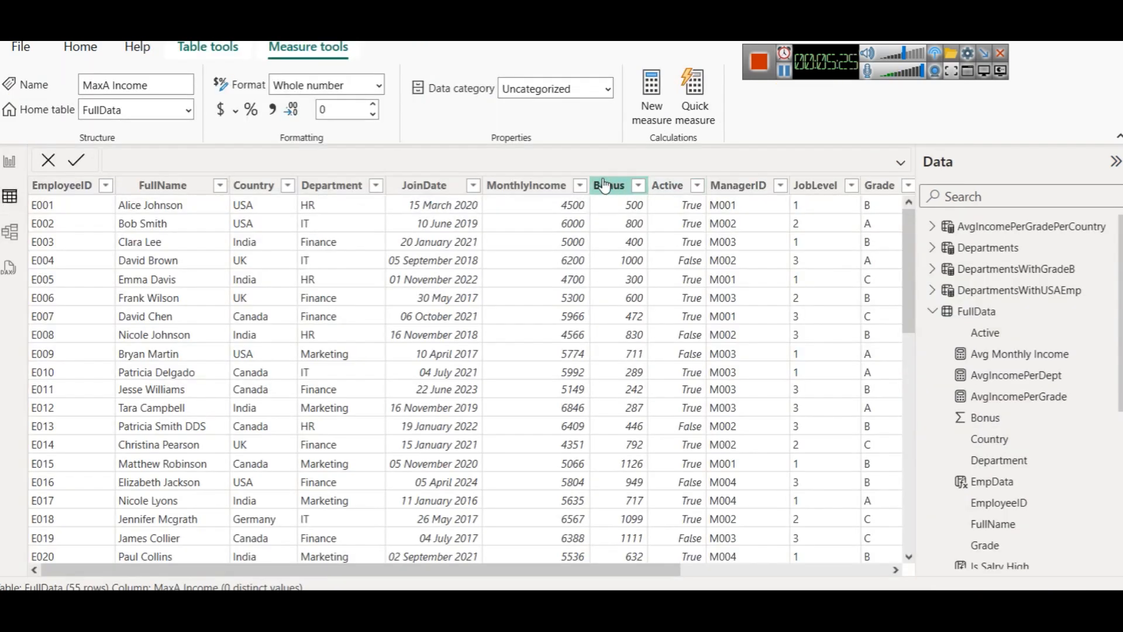
pyautogui.click(579, 186)
pyautogui.scroll(-10, 725, 363)
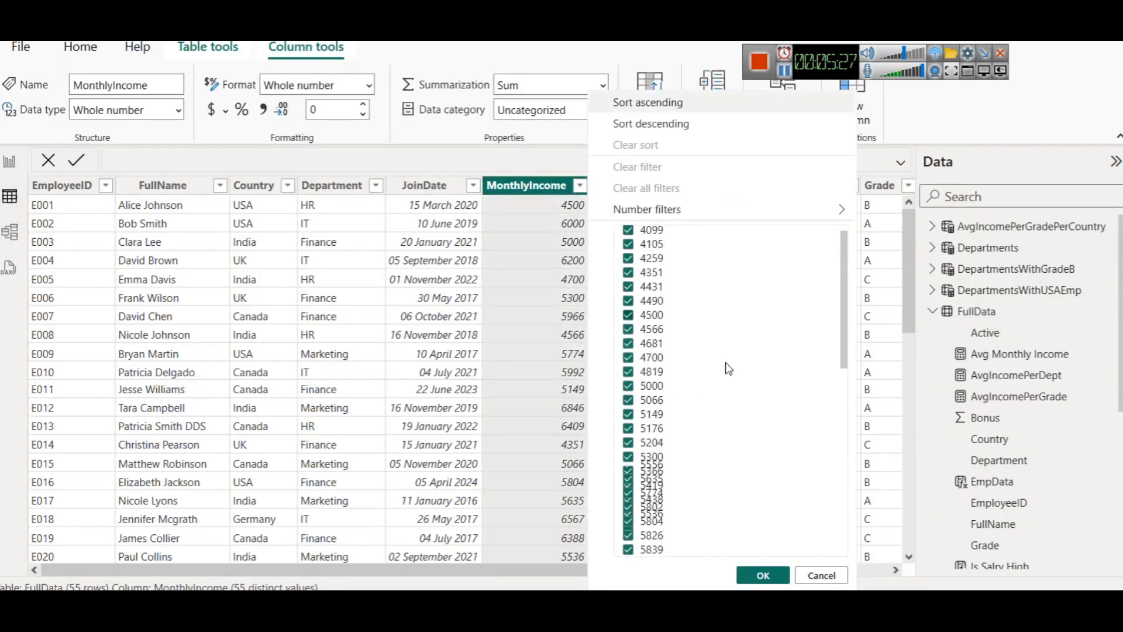
pyautogui.scroll(10, 725, 363)
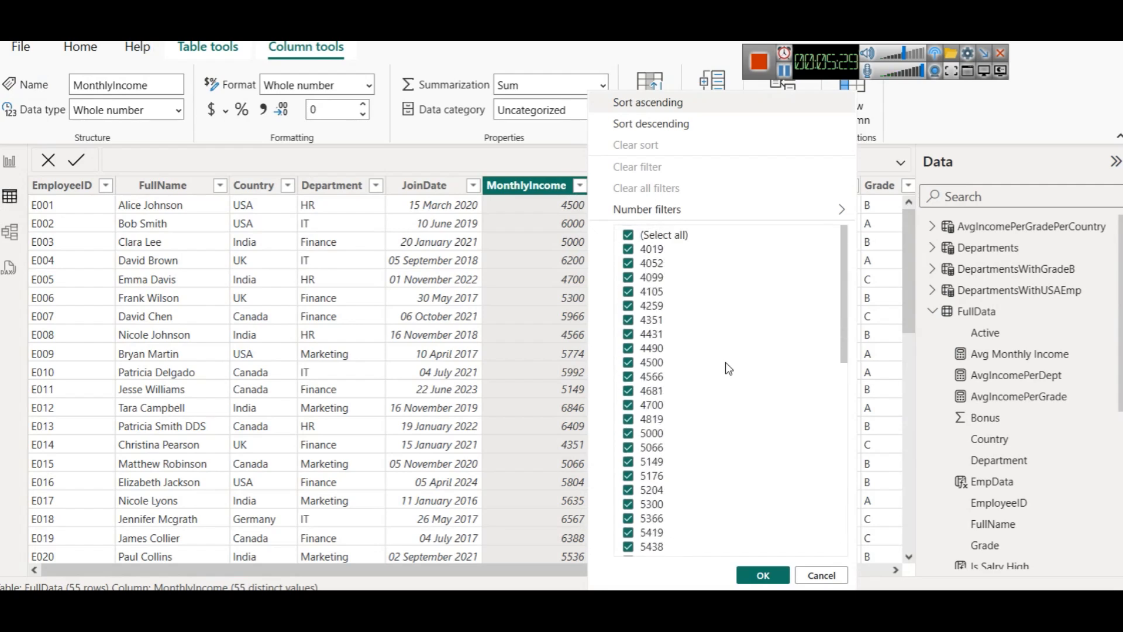
pyautogui.scroll(-10, 726, 363)
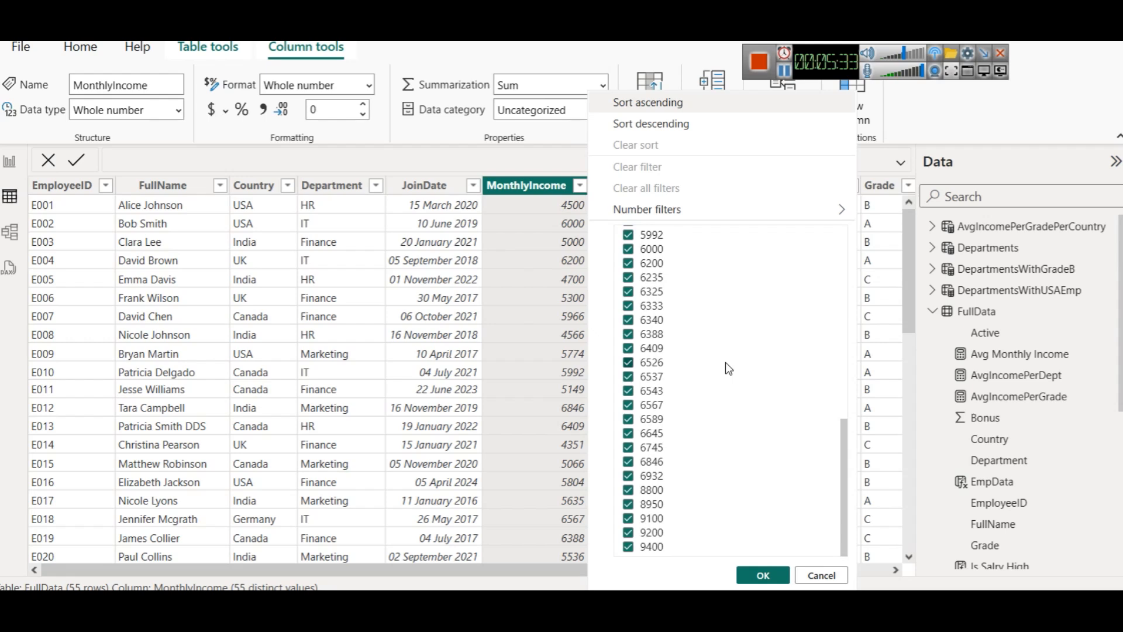
pyautogui.click(509, 158)
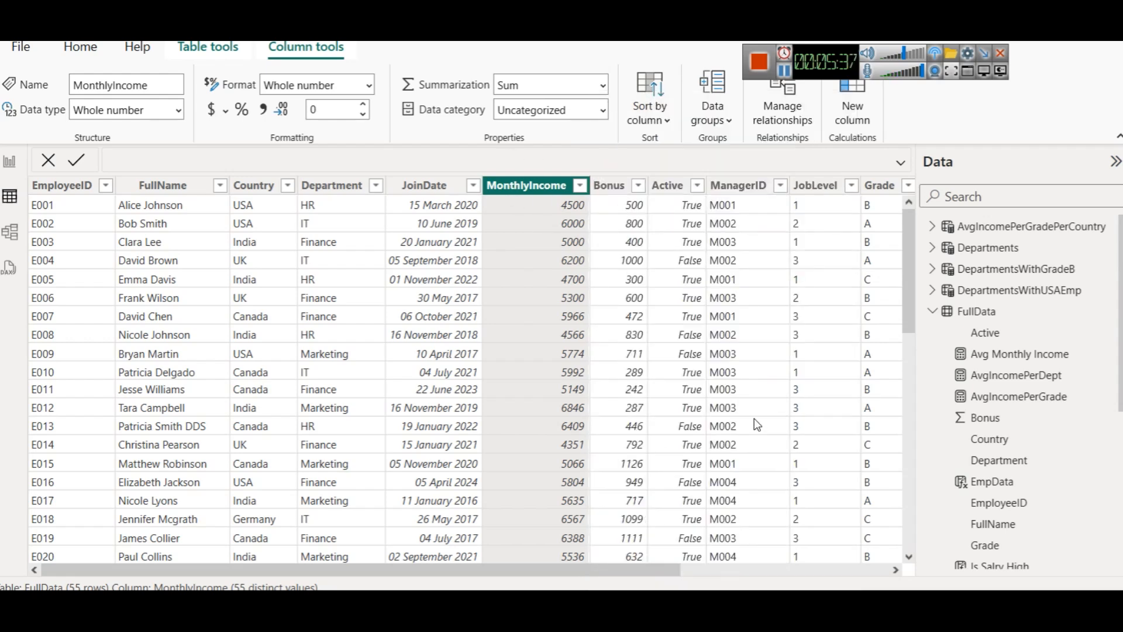
# Step: Check the distinct values of the Active column in the FullData table and return to the report page
pyautogui.click(698, 186)
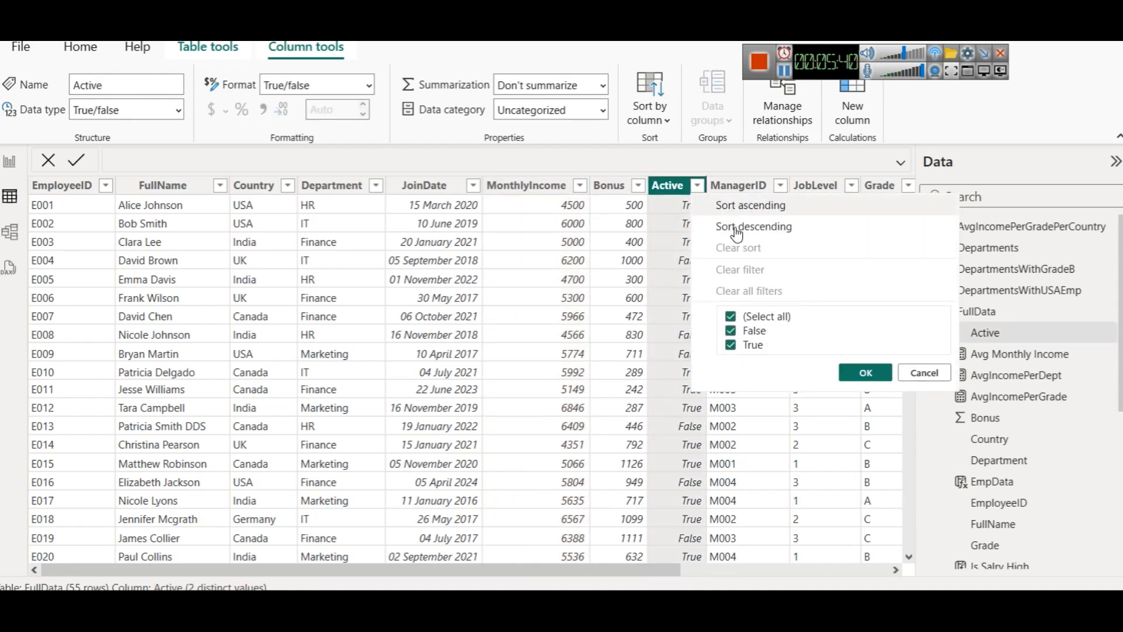
pyautogui.click(933, 379)
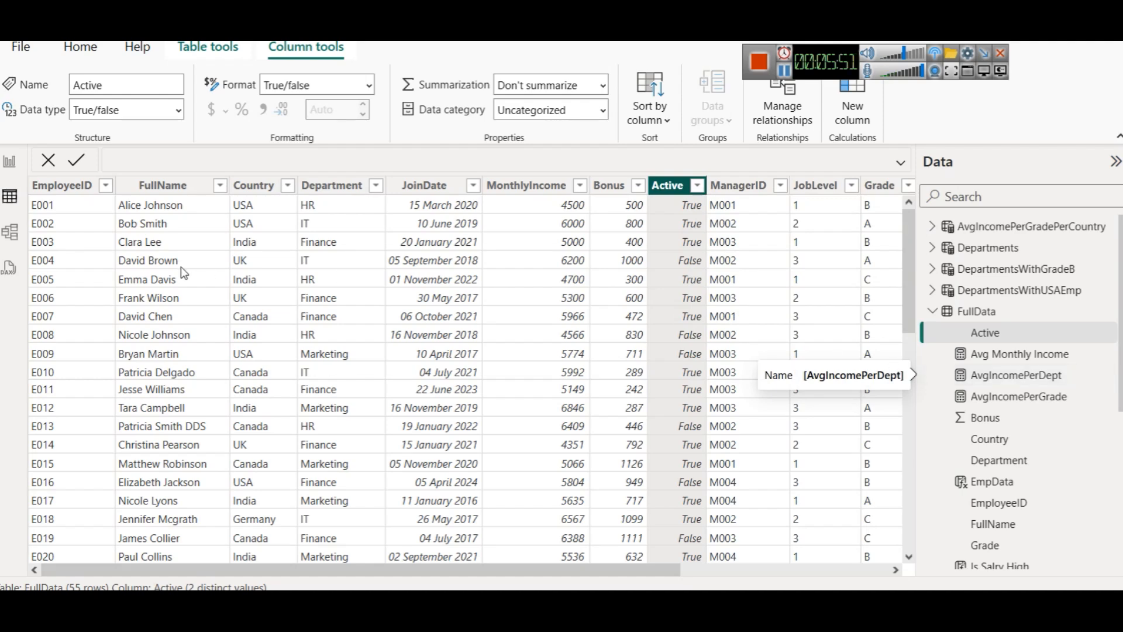
pyautogui.click(9, 161)
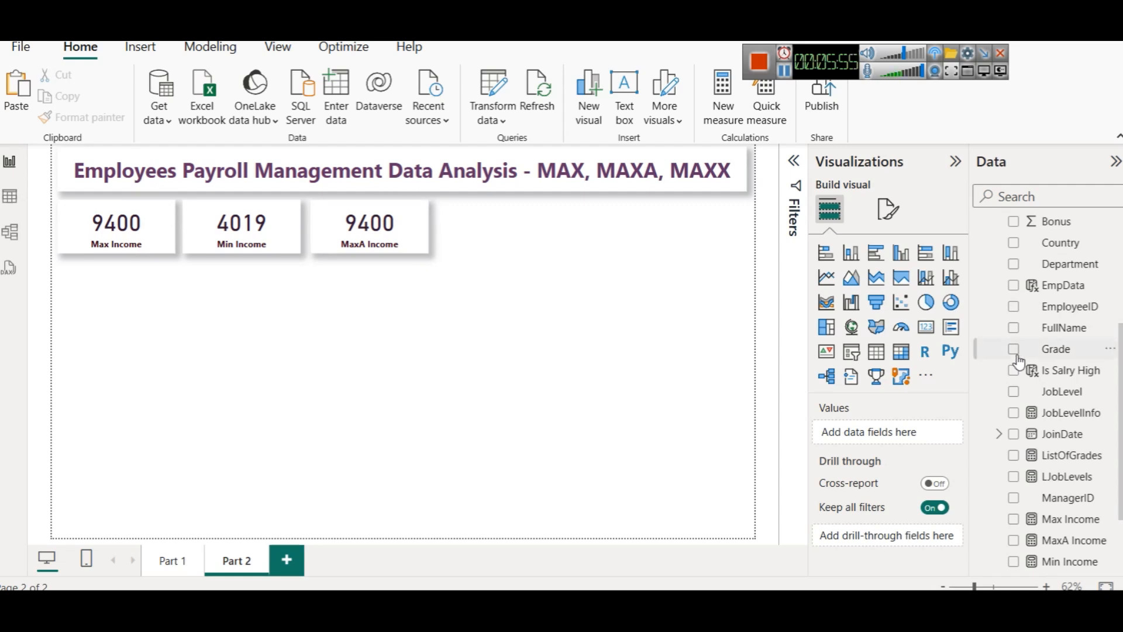
# Step: Open the MaxA Income measure's formula from the third card and copy the whole expression
pyautogui.click(393, 245)
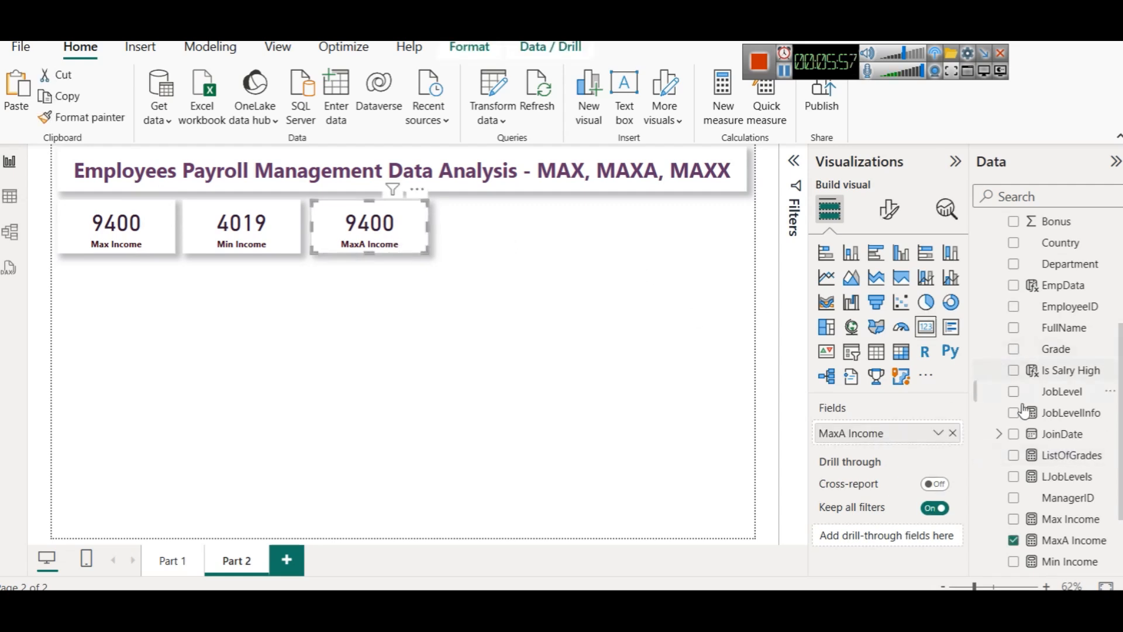
pyautogui.scroll(-2, 998, 375)
pyautogui.click(1068, 452)
pyautogui.click(226, 158)
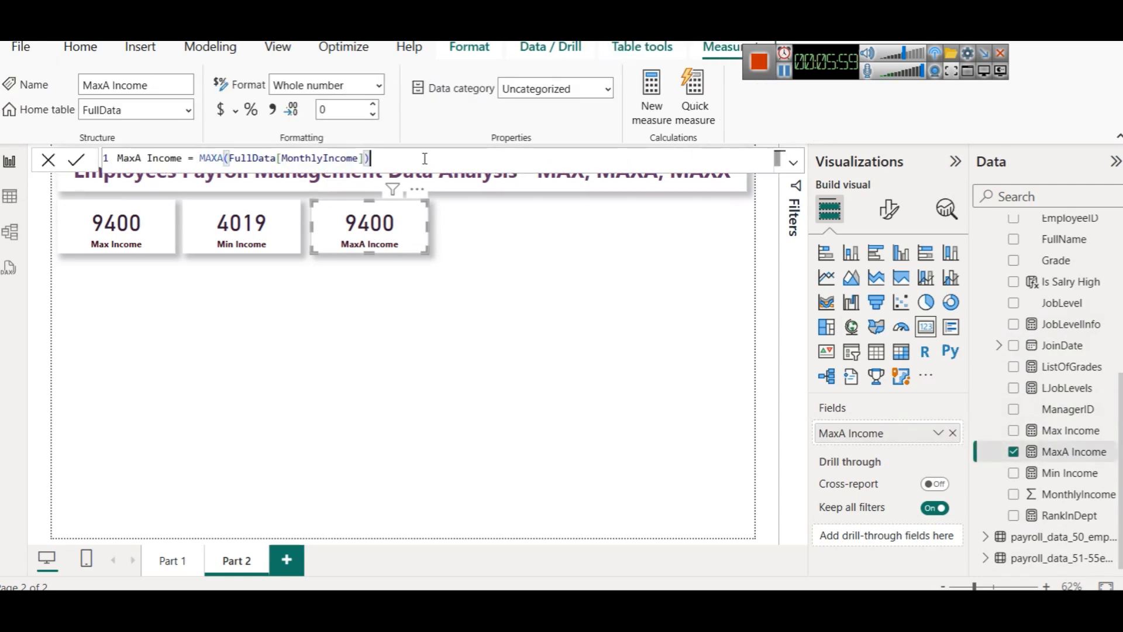
pyautogui.hotkey('ctrl', 'a')
pyautogui.hotkey('ctrl', 'c')
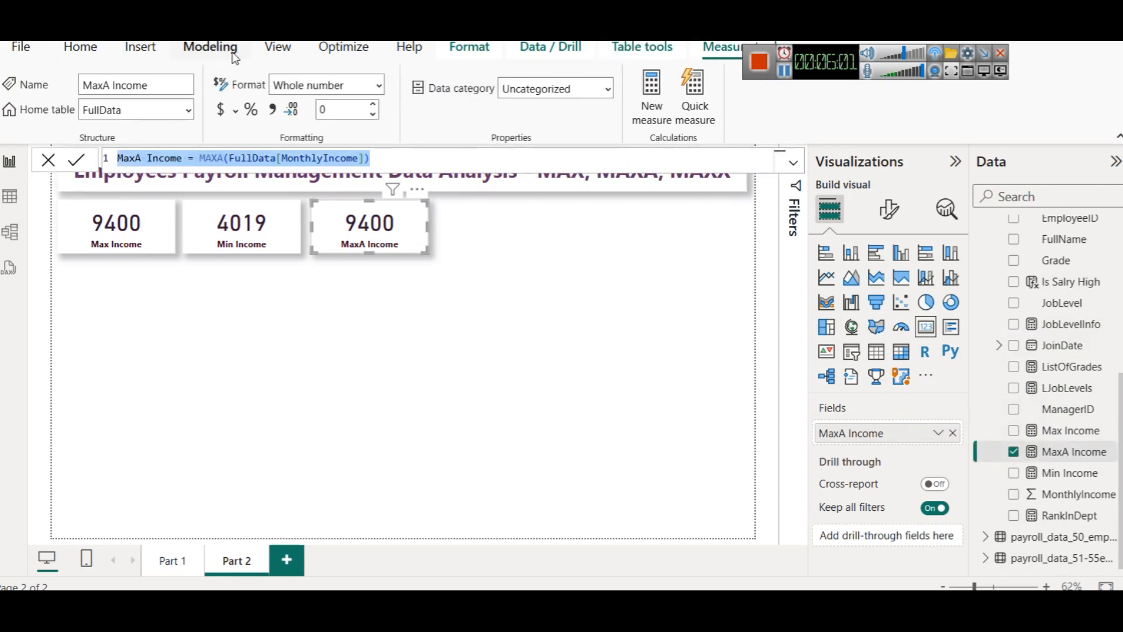
# Step: Create a new measure from the copied MAXA formula and name it MaxA Active
pyautogui.click(210, 47)
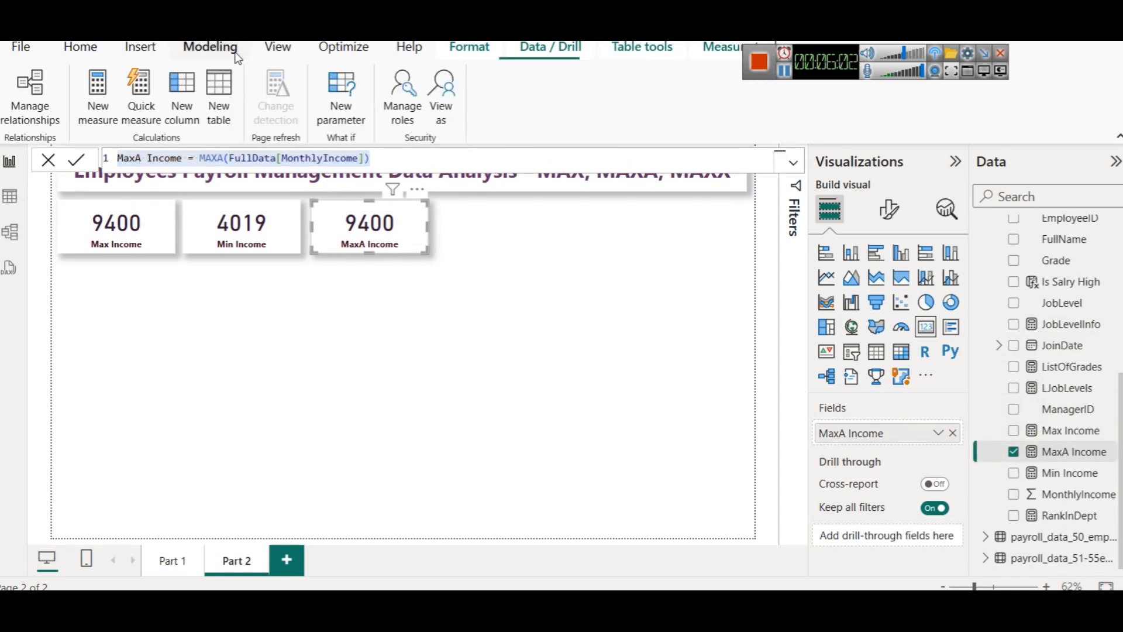
pyautogui.click(104, 115)
pyautogui.hotkey('ctrl', 'v')
pyautogui.doubleClick(163, 158)
pyautogui.write('Active')
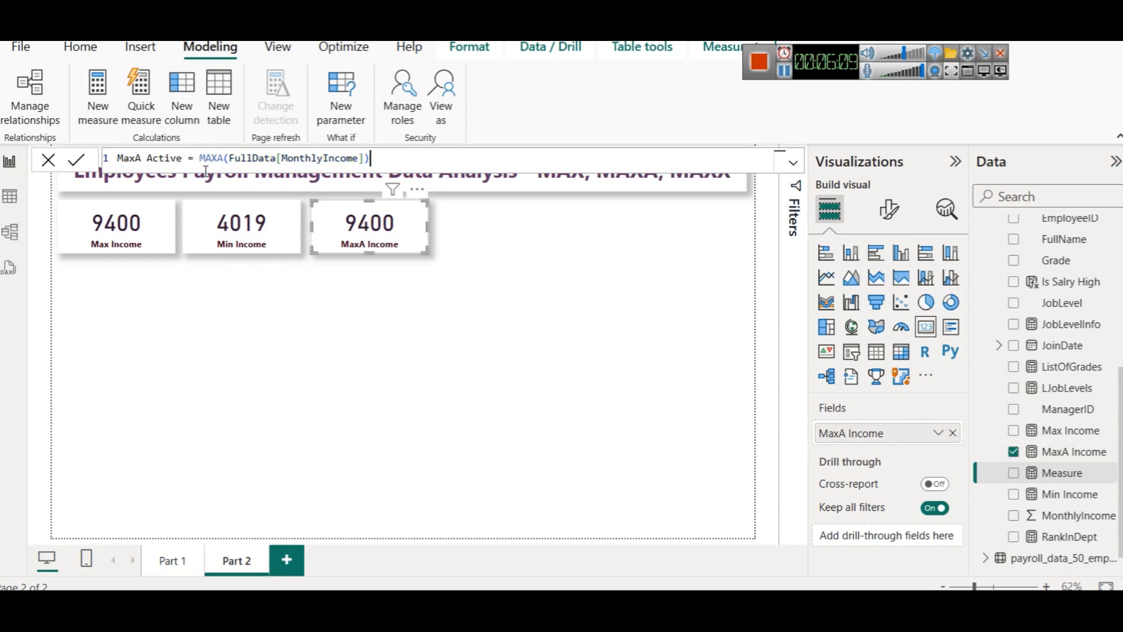
# Step: Change the MAXA argument in the MaxA Active formula to FullData[Active]
pyautogui.doubleClick(253, 159)
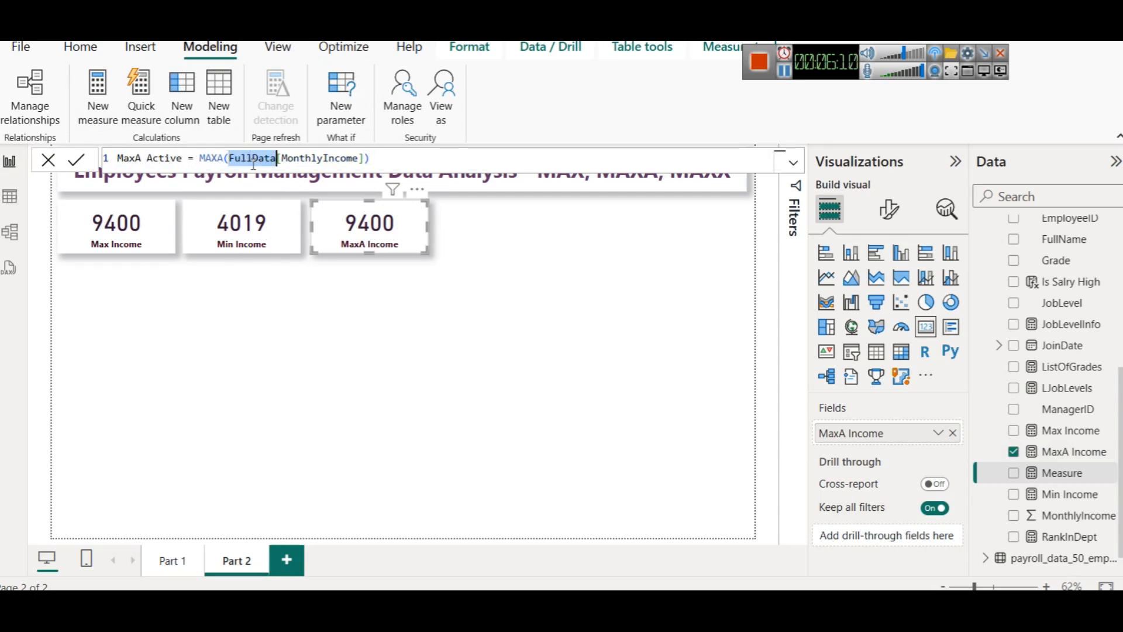
pyautogui.doubleClick(313, 159)
pyautogui.write('A')
pyautogui.click(337, 176)
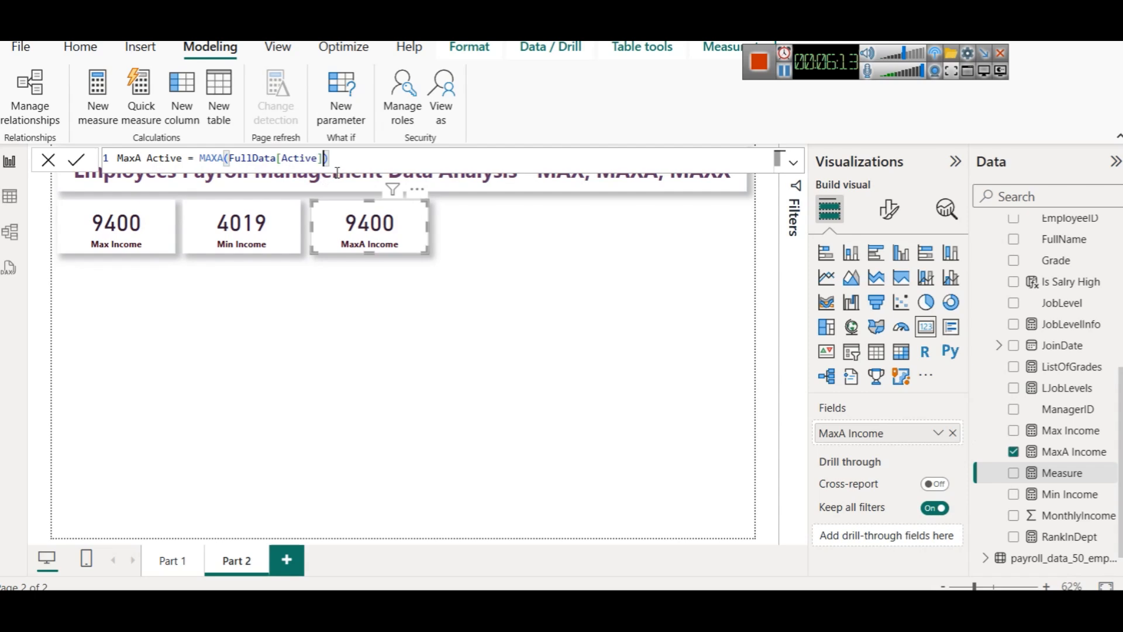
# Step: Commit the MaxA Active formula, then duplicate the MaxA Income card beside the original and replace the copy's field with MaxA Active
pyautogui.click(76, 162)
pyautogui.click(526, 253)
pyautogui.click(380, 238)
pyautogui.hotkey('ctrl', 'c')
pyautogui.hotkey('ctrl', 'v')
pyautogui.moveTo(379, 239); pyautogui.dragTo(500, 235)
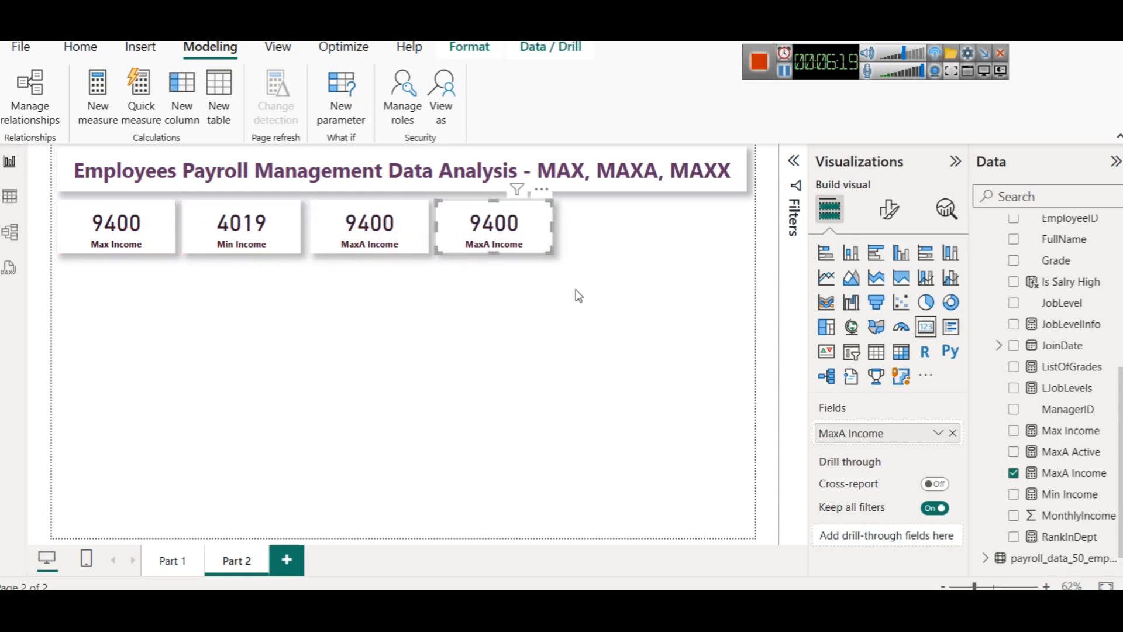
pyautogui.click(954, 434)
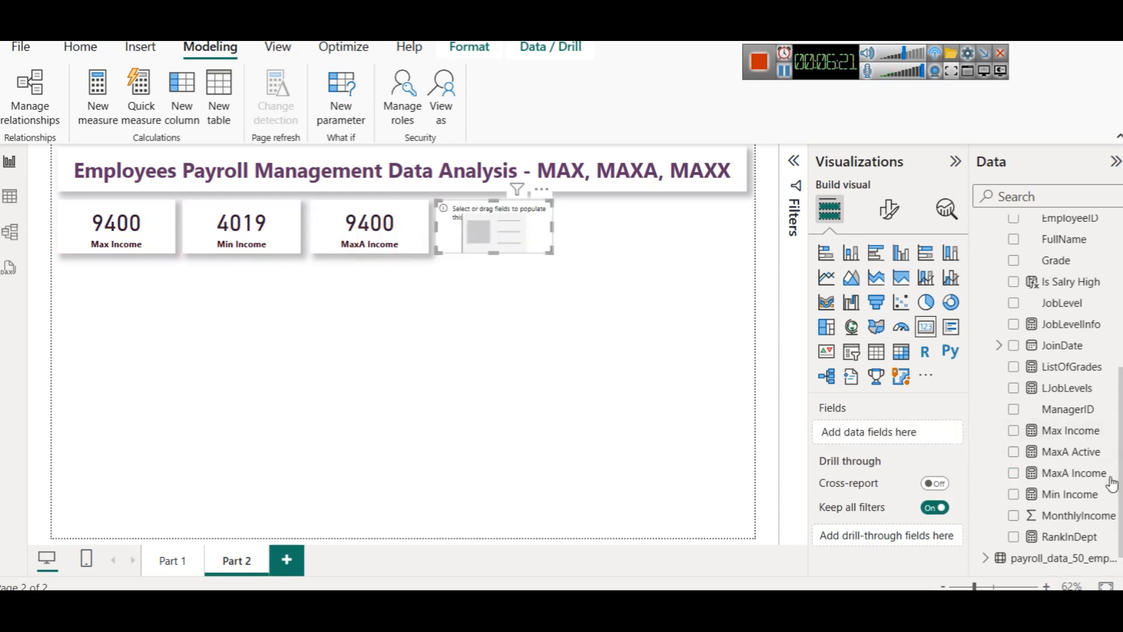
pyautogui.moveTo(1089, 452); pyautogui.dragTo(953, 436)
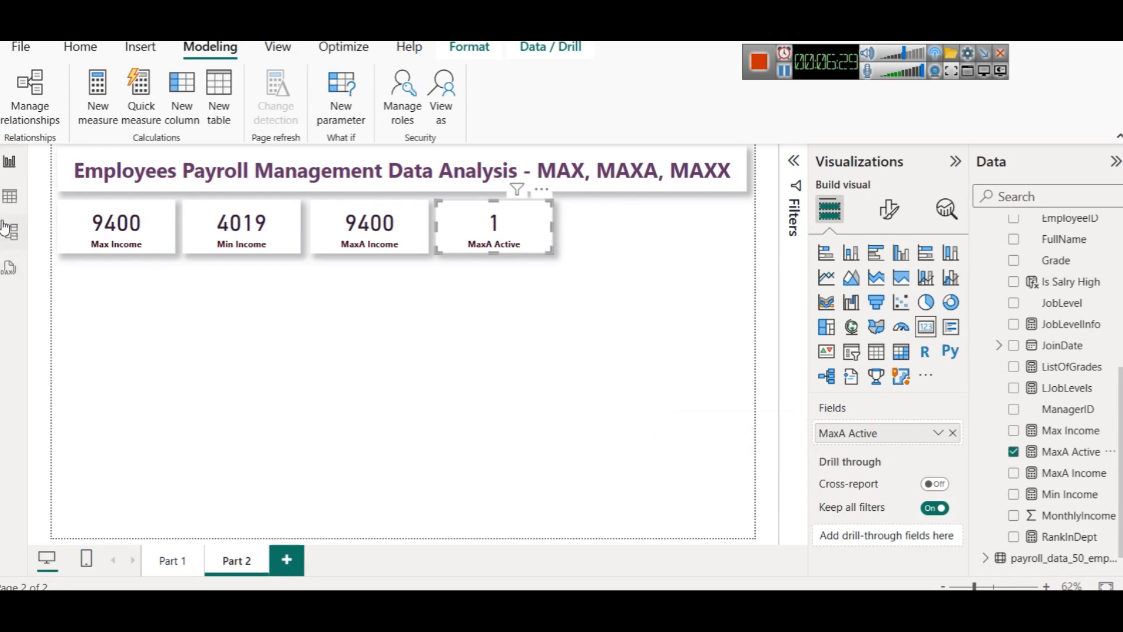
# Step: Compare the formula and data type of the Is Salry High and Active columns in the FullData table, then return to the report page
pyautogui.click(10, 199)
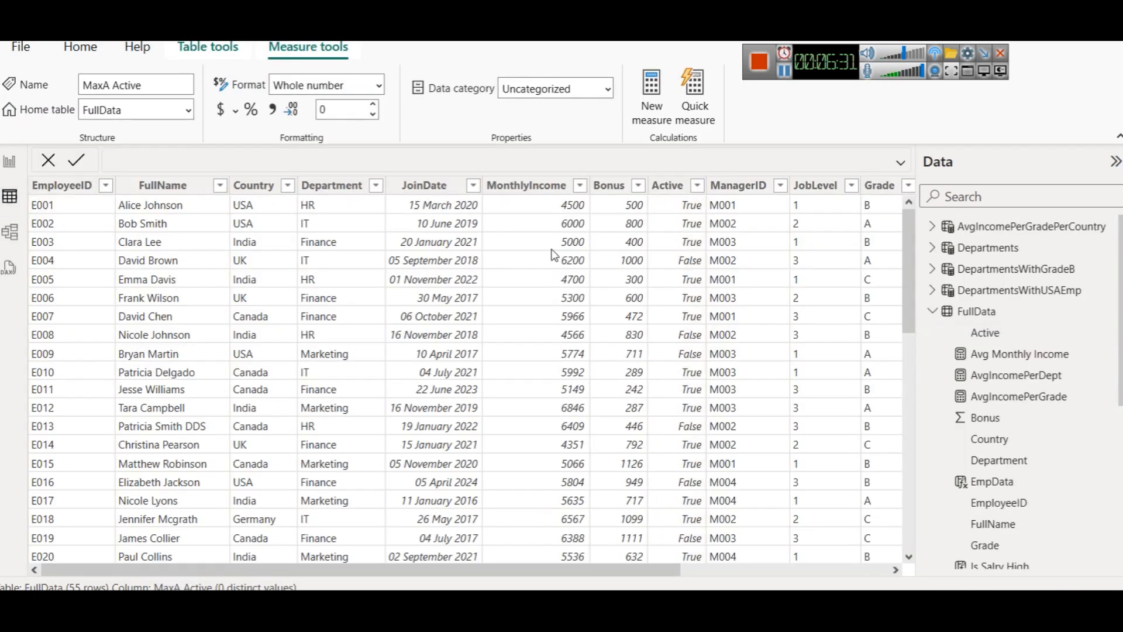
pyautogui.moveTo(496, 569); pyautogui.dragTo(684, 571)
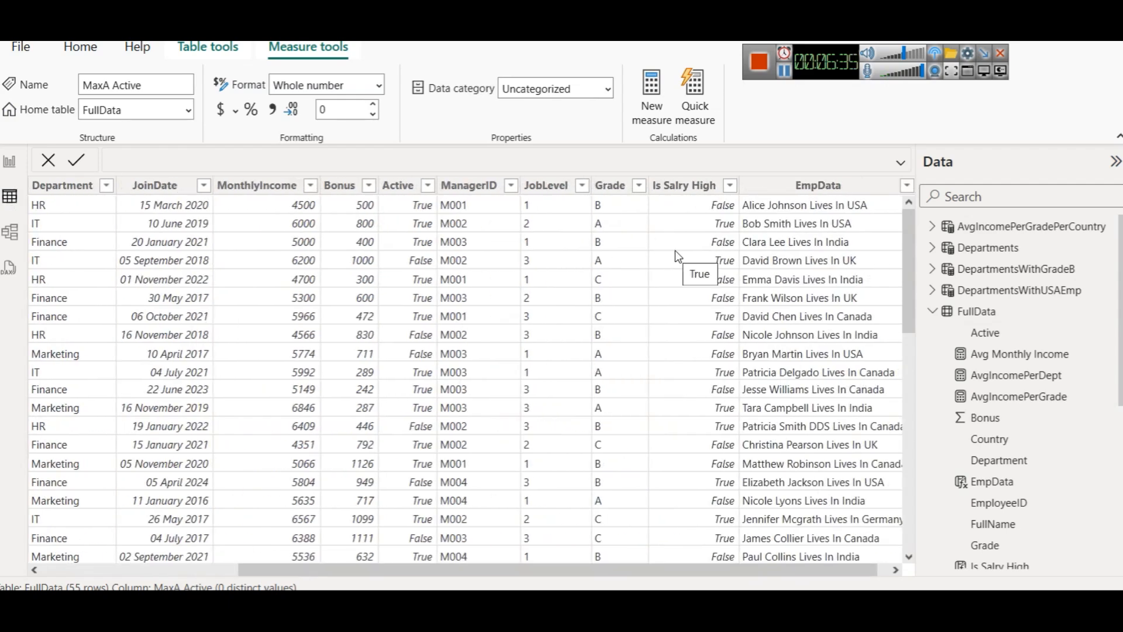
pyautogui.click(676, 192)
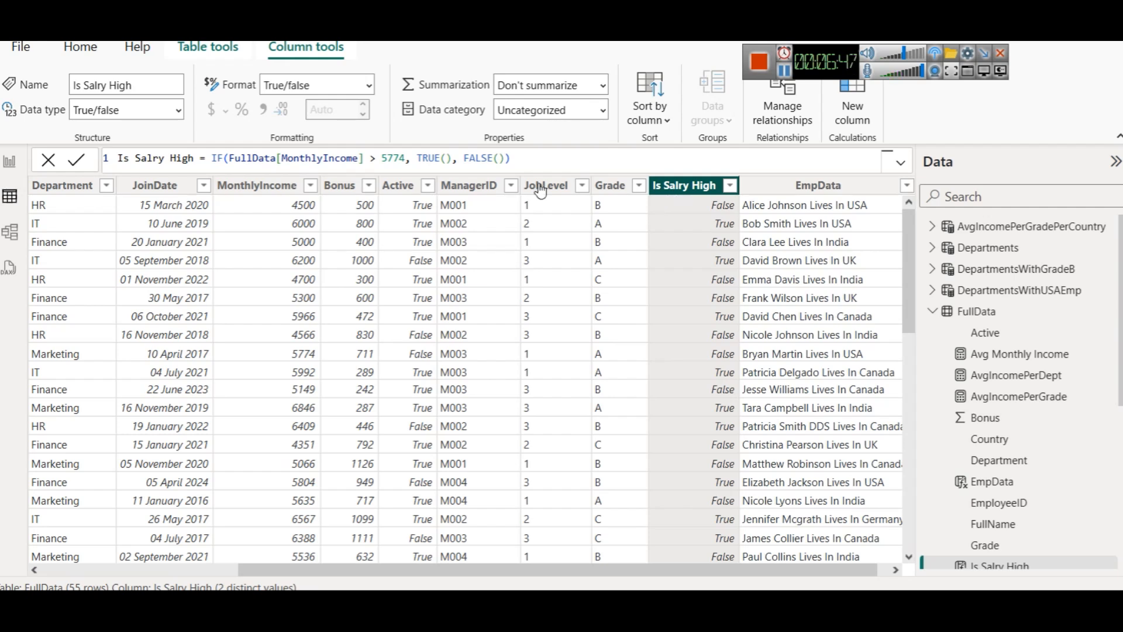
pyautogui.click(400, 190)
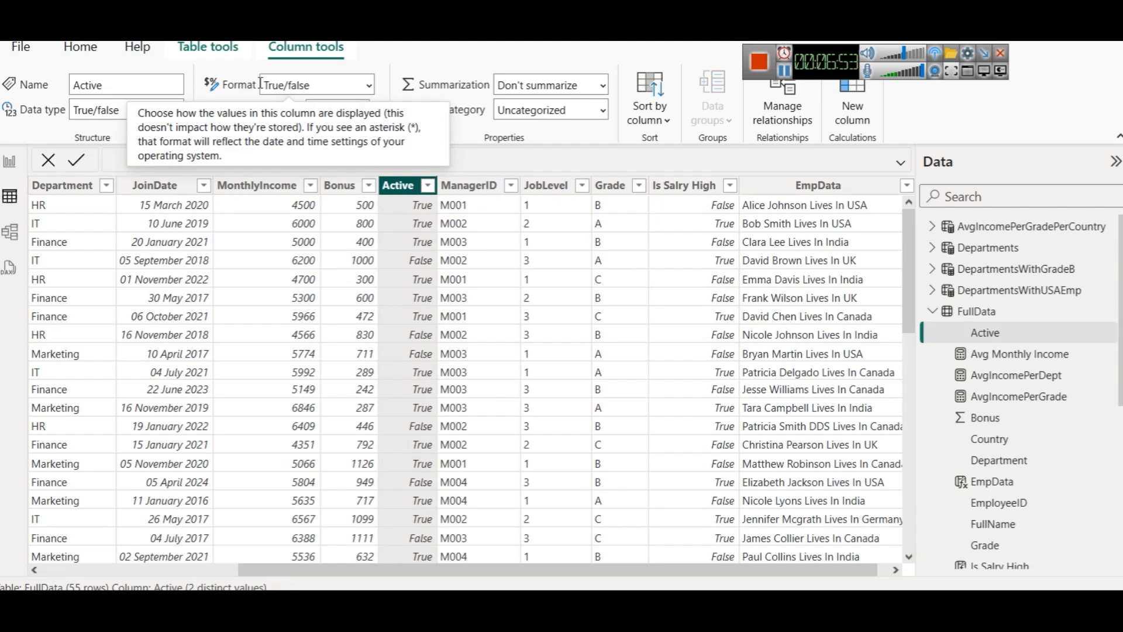
pyautogui.click(178, 112)
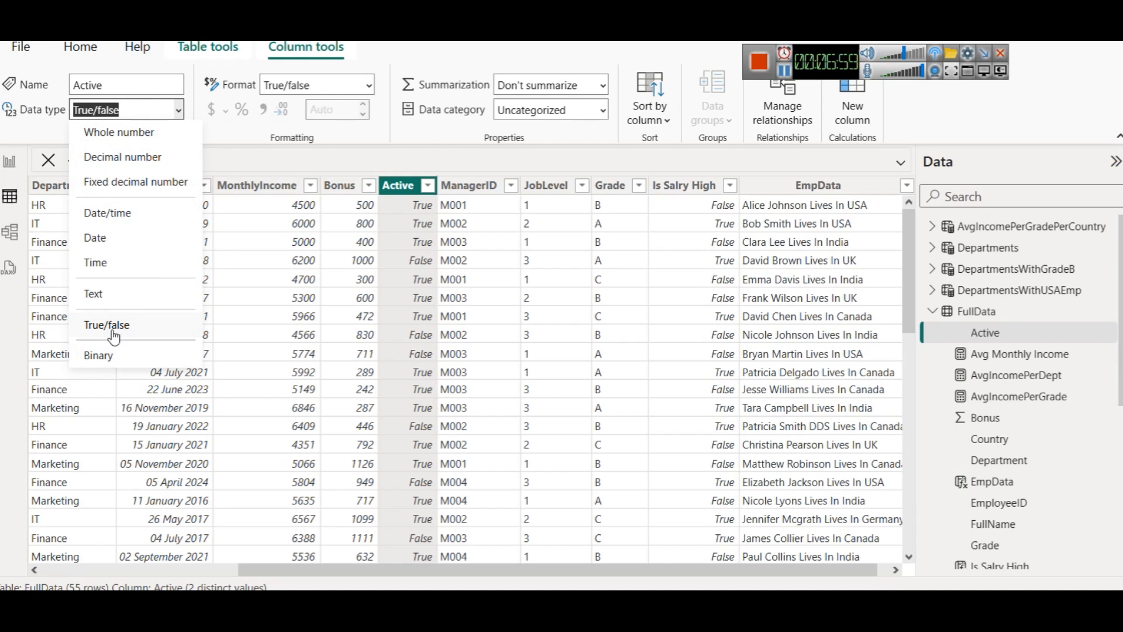
pyautogui.click(679, 184)
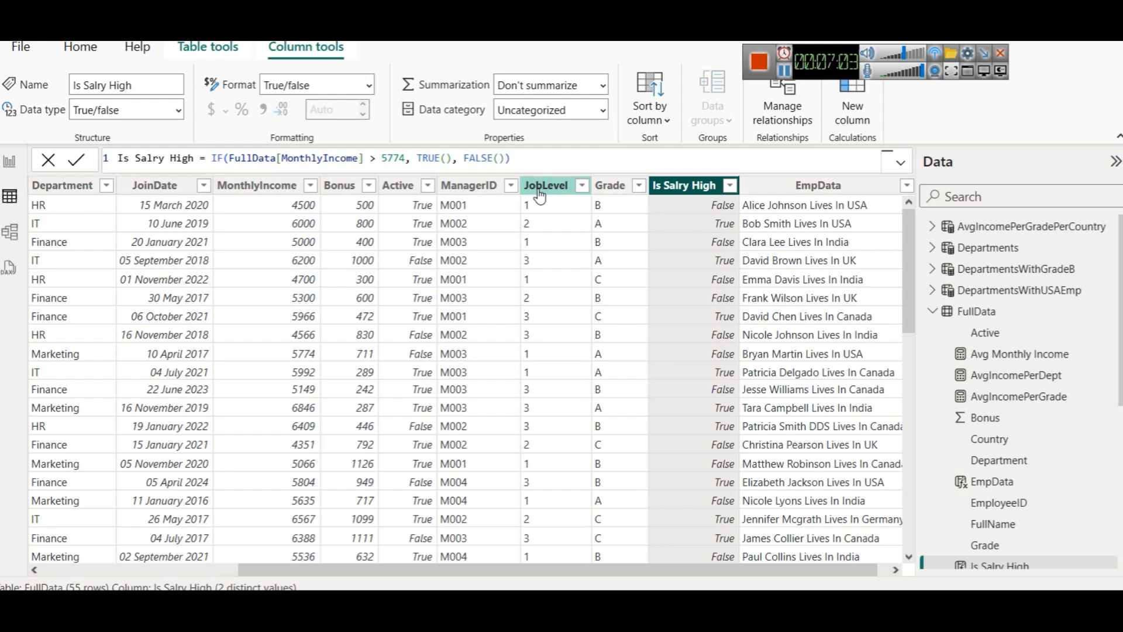
pyautogui.click(404, 185)
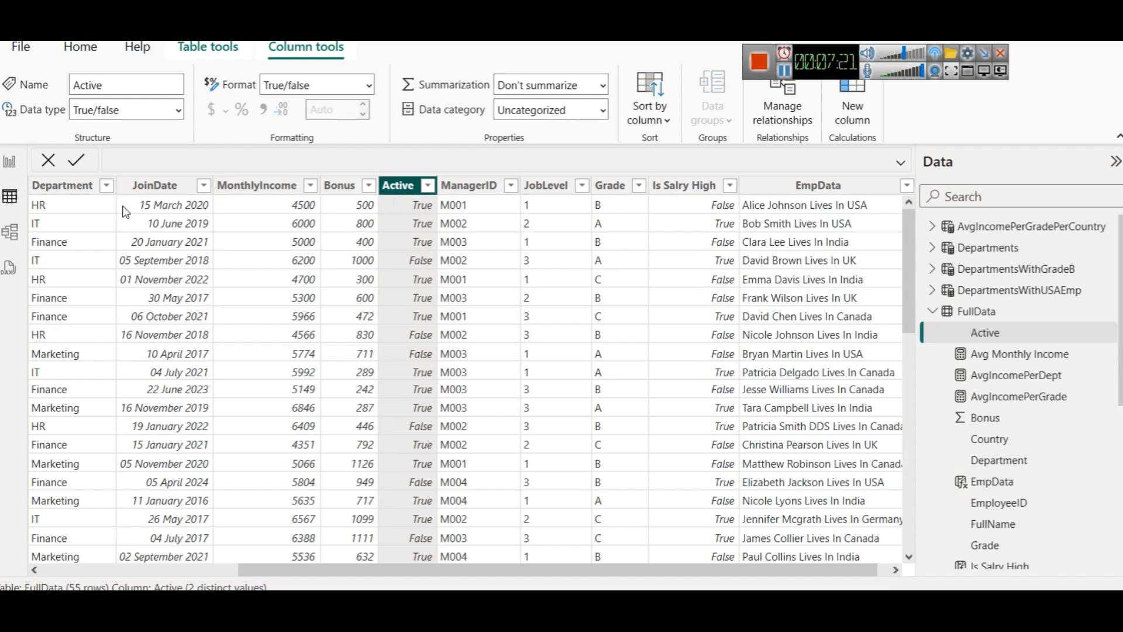
pyautogui.click(12, 163)
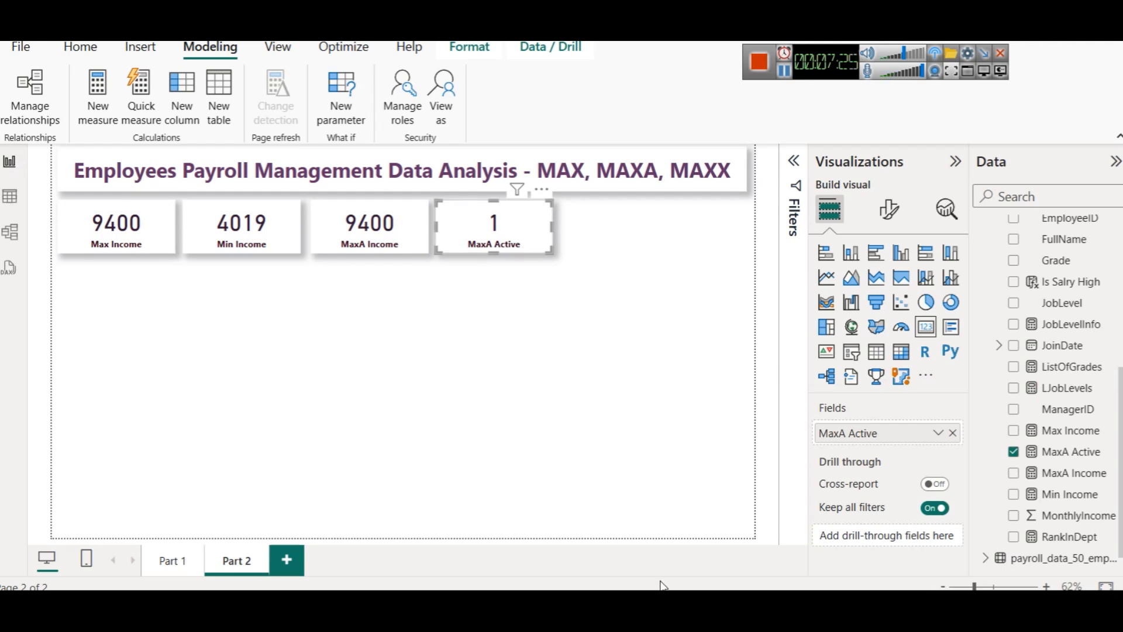
# Step: Switch to the browser and review the MAX and MAXA definitions and example formulas in the Colorstech.net article
pyautogui.moveTo(613, 612)
pyautogui.click(515, 515)
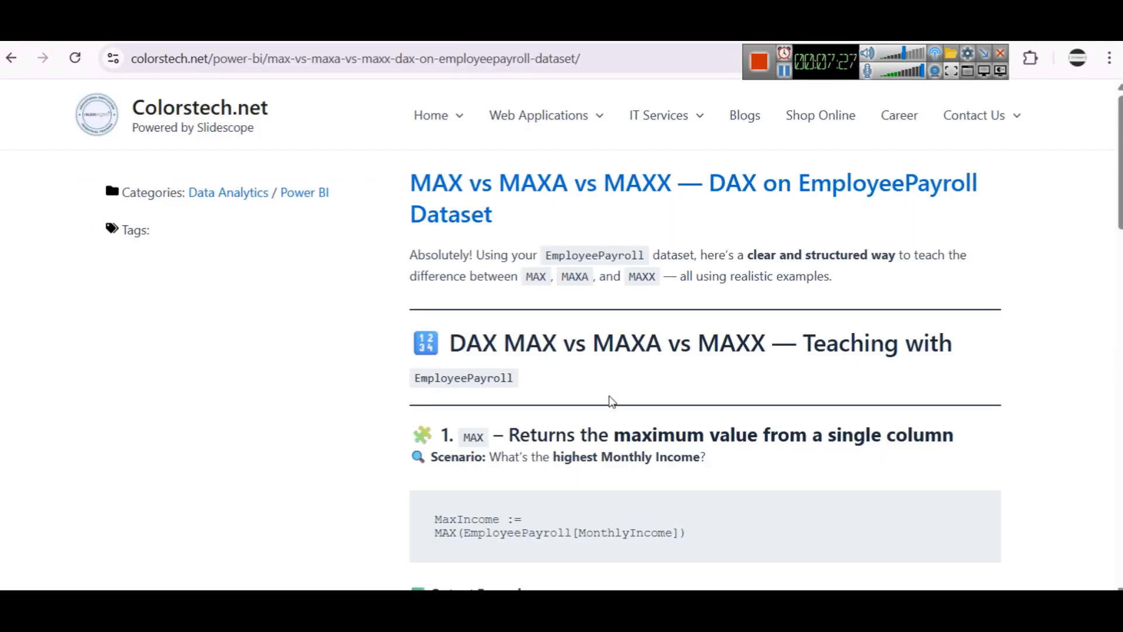
pyautogui.scroll(-1, 533, 326)
pyautogui.scroll(-2, 530, 328)
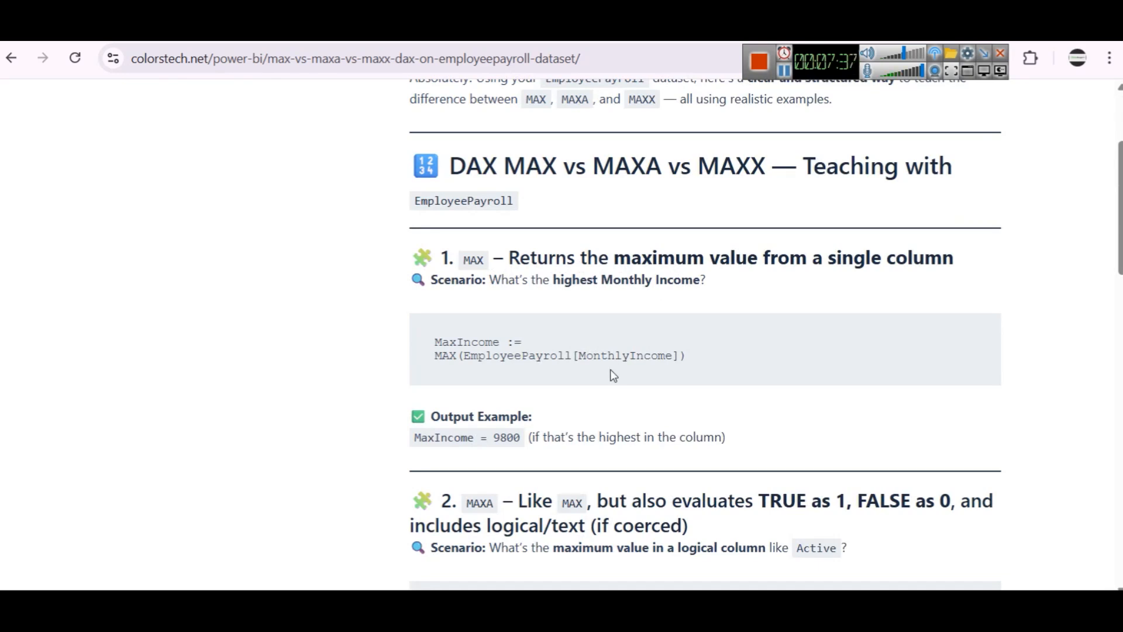
pyautogui.scroll(-3, 616, 365)
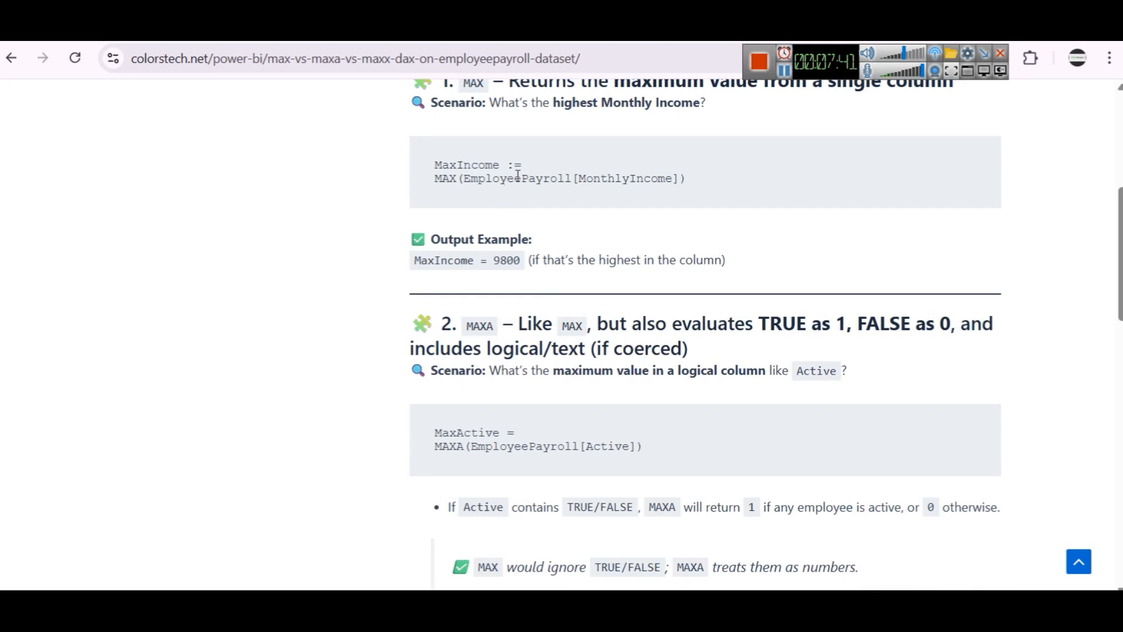
pyautogui.moveTo(515, 166); pyautogui.dragTo(508, 166)
pyautogui.moveTo(436, 164); pyautogui.dragTo(722, 177)
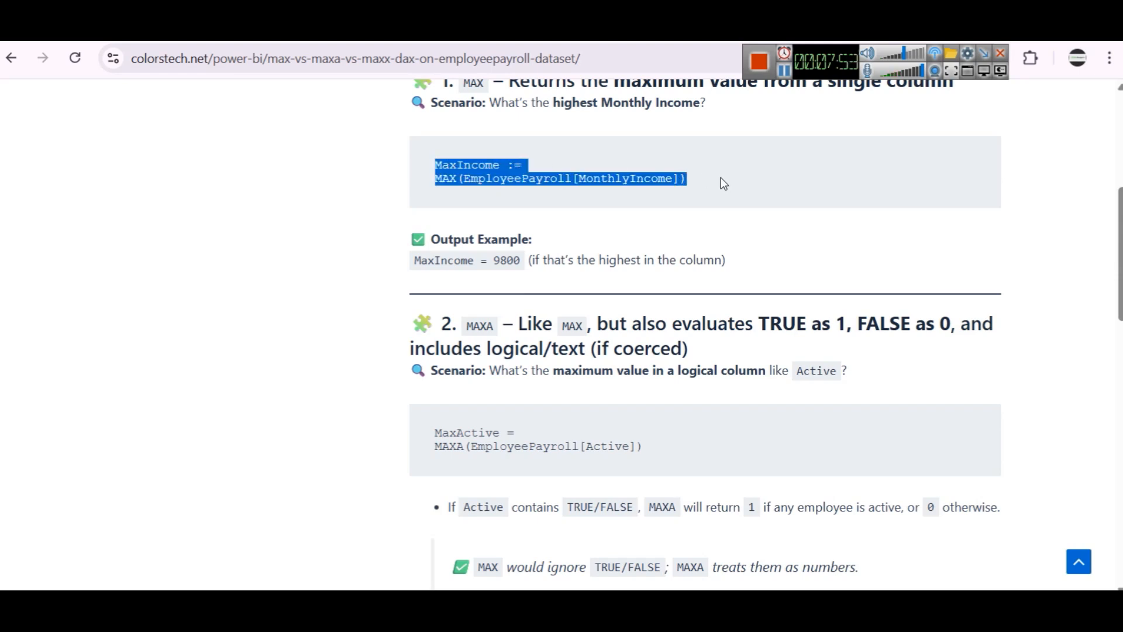
pyautogui.click(539, 181)
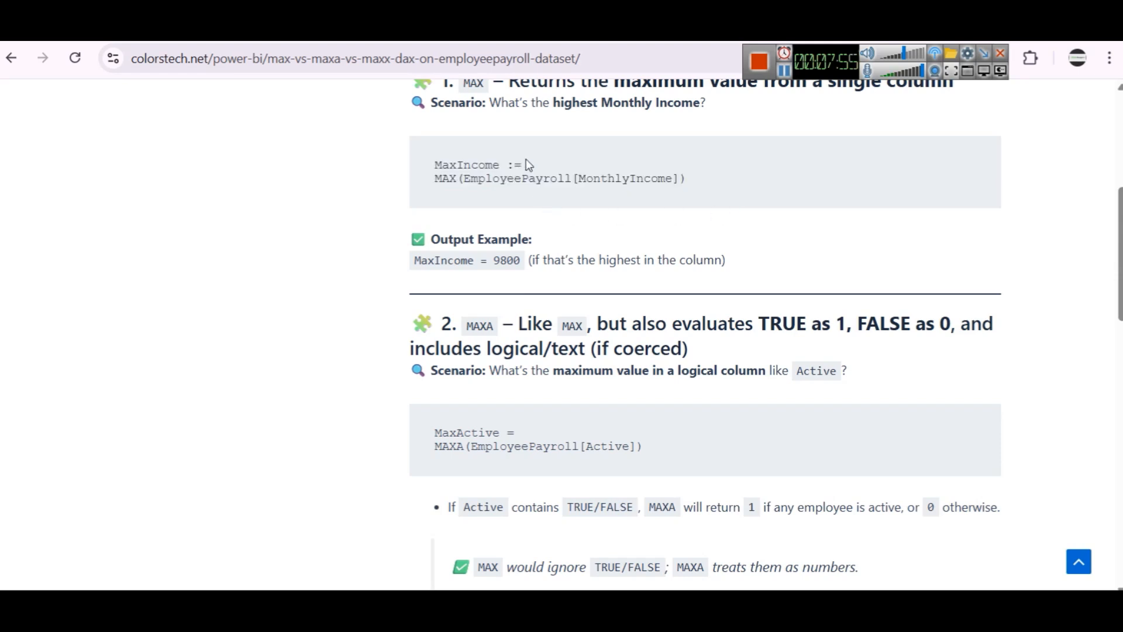
pyautogui.moveTo(514, 165); pyautogui.dragTo(508, 166)
pyautogui.click(604, 204)
pyautogui.scroll(-2, 597, 284)
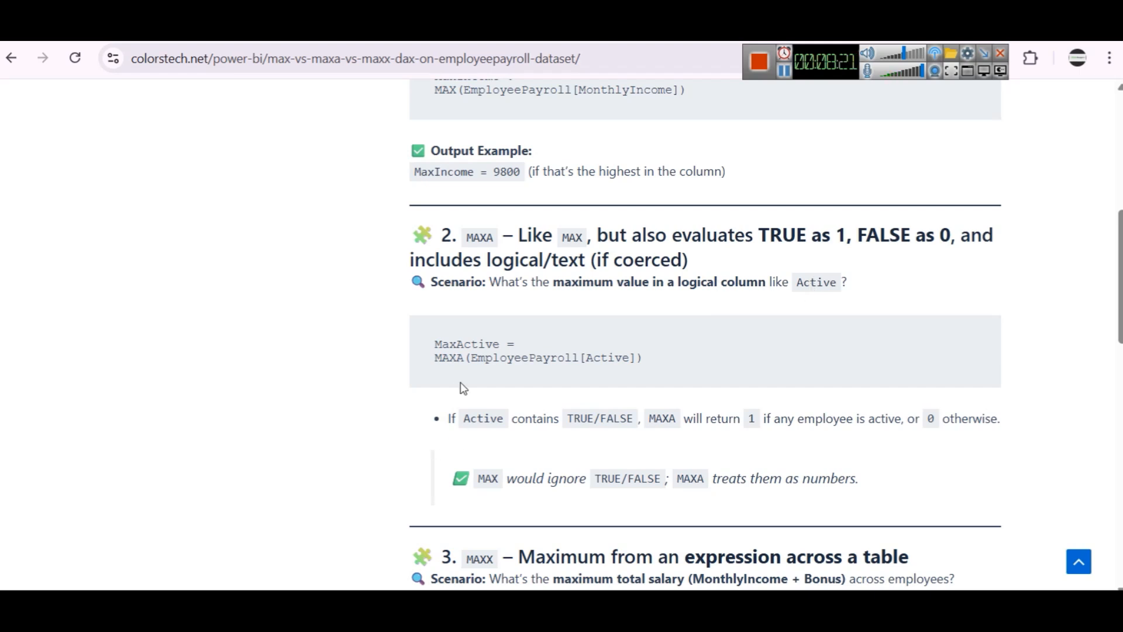
pyautogui.scroll(-2, 561, 356)
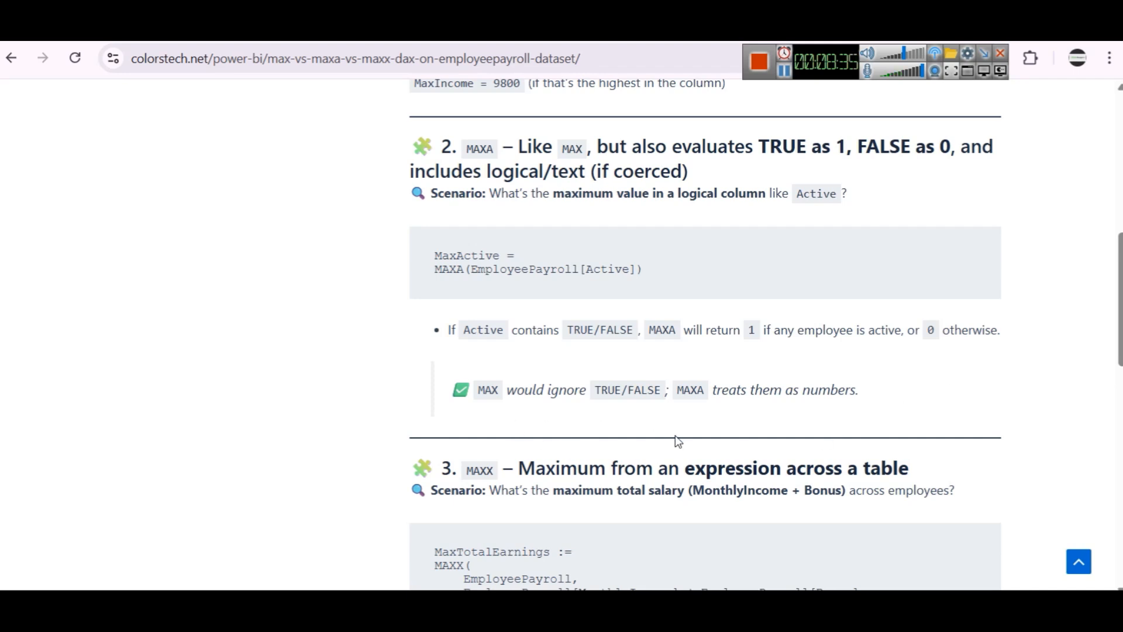
# Step: Switch back to Power BI and copy the whole formula of the MaxA Active measure
pyautogui.moveTo(689, 612)
pyautogui.click(594, 515)
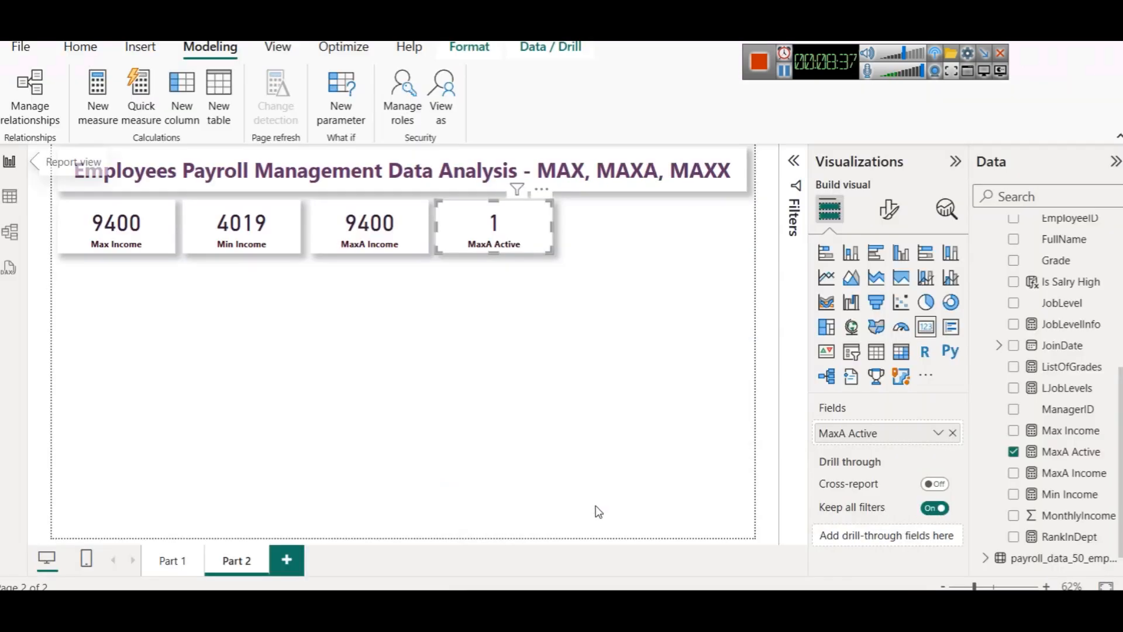
pyautogui.click(1069, 451)
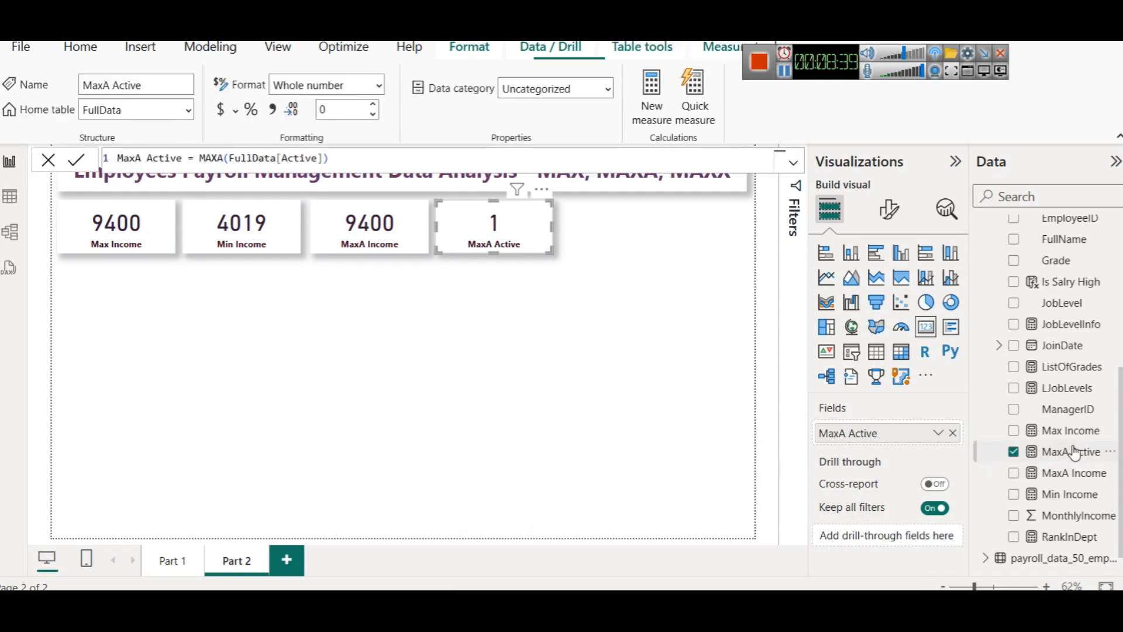
pyautogui.click(419, 154)
pyautogui.hotkey('ctrl', 'a')
pyautogui.hotkey('ctrl', 'c')
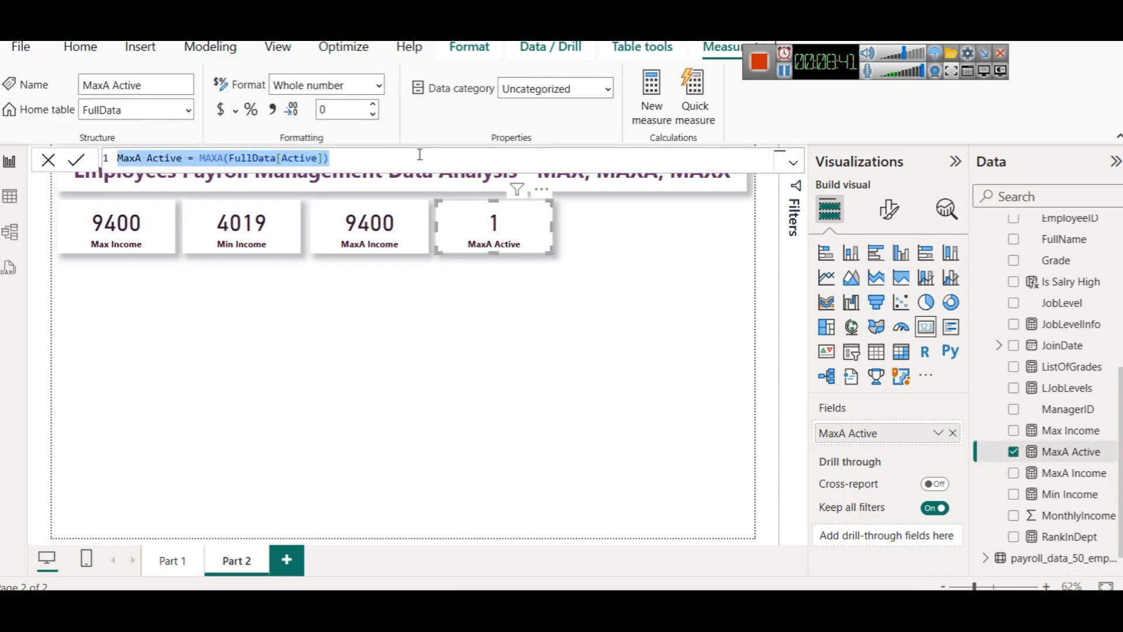
# Step: Create a new measure from the copied formula, changing it to Max Active = MAX(FullData[Active])
pyautogui.click(210, 47)
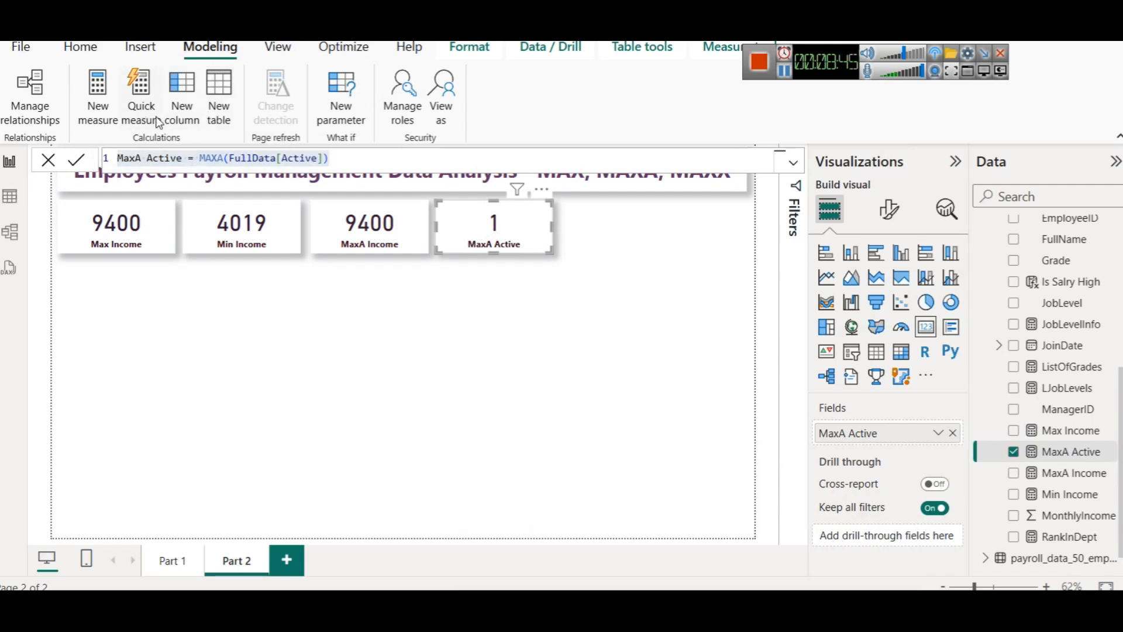
pyautogui.click(94, 100)
pyautogui.hotkey('ctrl', 'v')
pyautogui.click(147, 161)
pyautogui.press('BackSpace')
pyautogui.press('BackSpace')
pyautogui.doubleClick(215, 159)
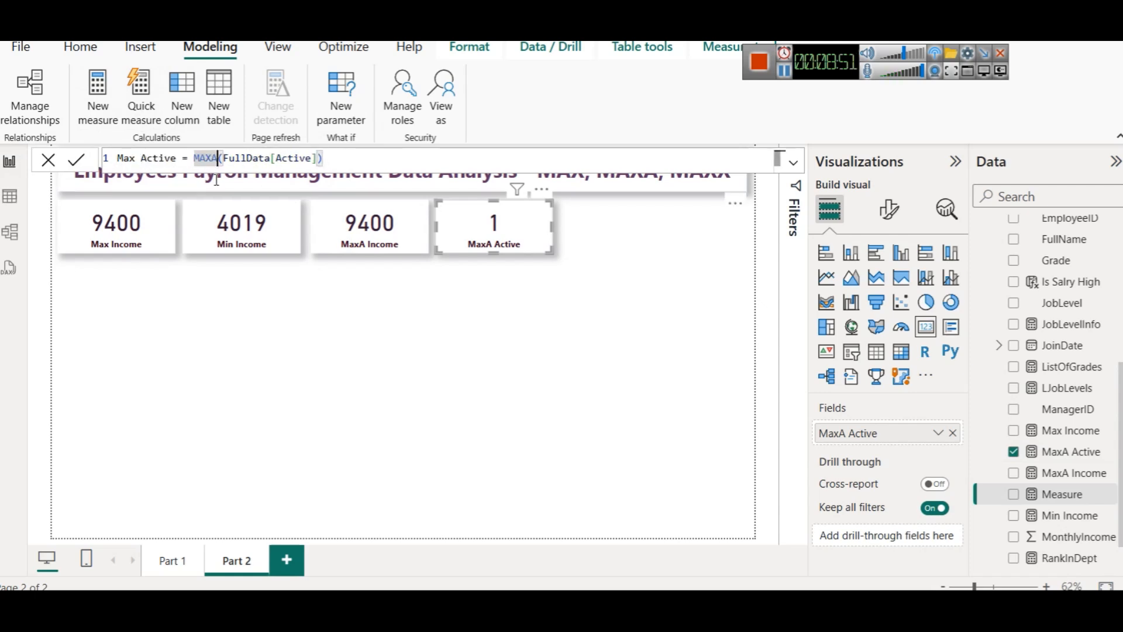
pyautogui.write('MAX')
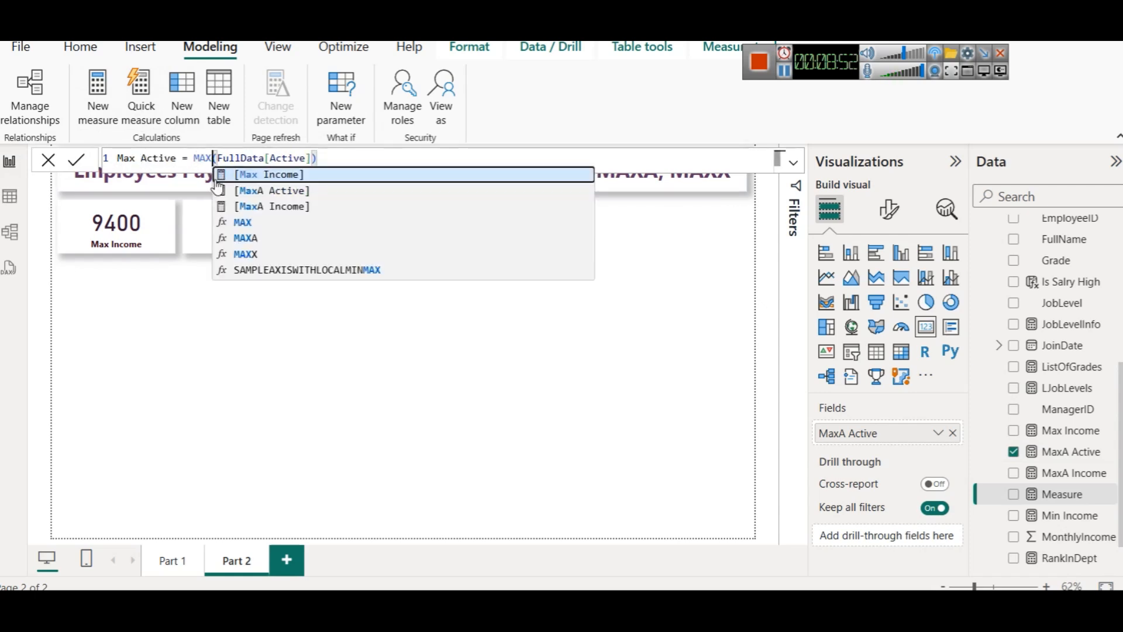
pyautogui.click(77, 160)
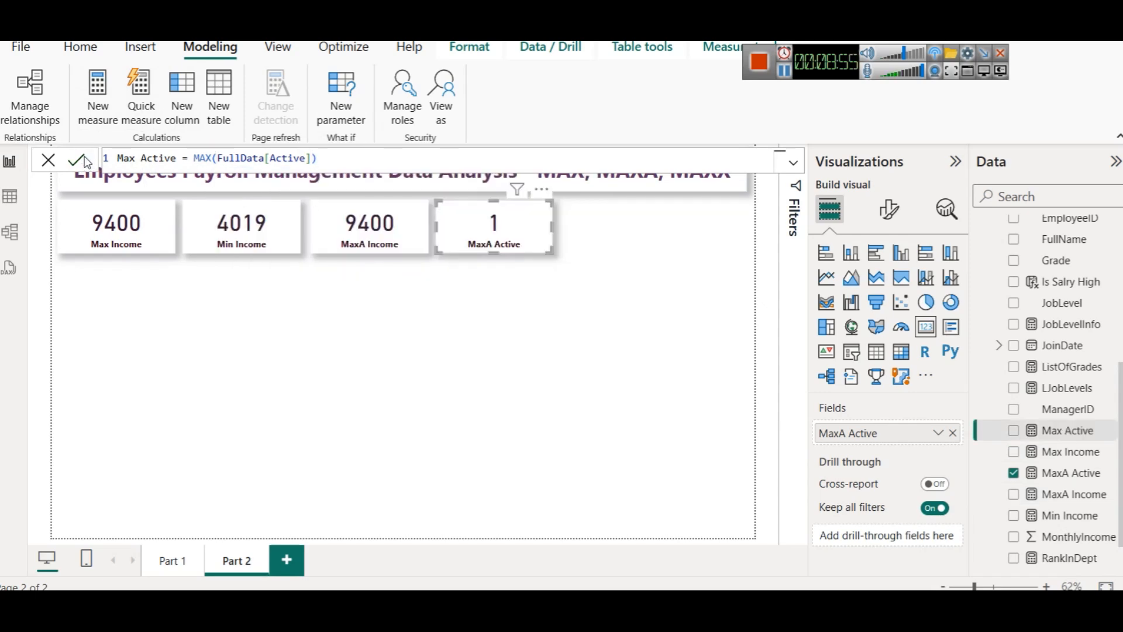
# Step: Duplicate the MaxA Active card beside the original and replace the copy's field with Max Active
pyautogui.click(521, 329)
pyautogui.click(489, 246)
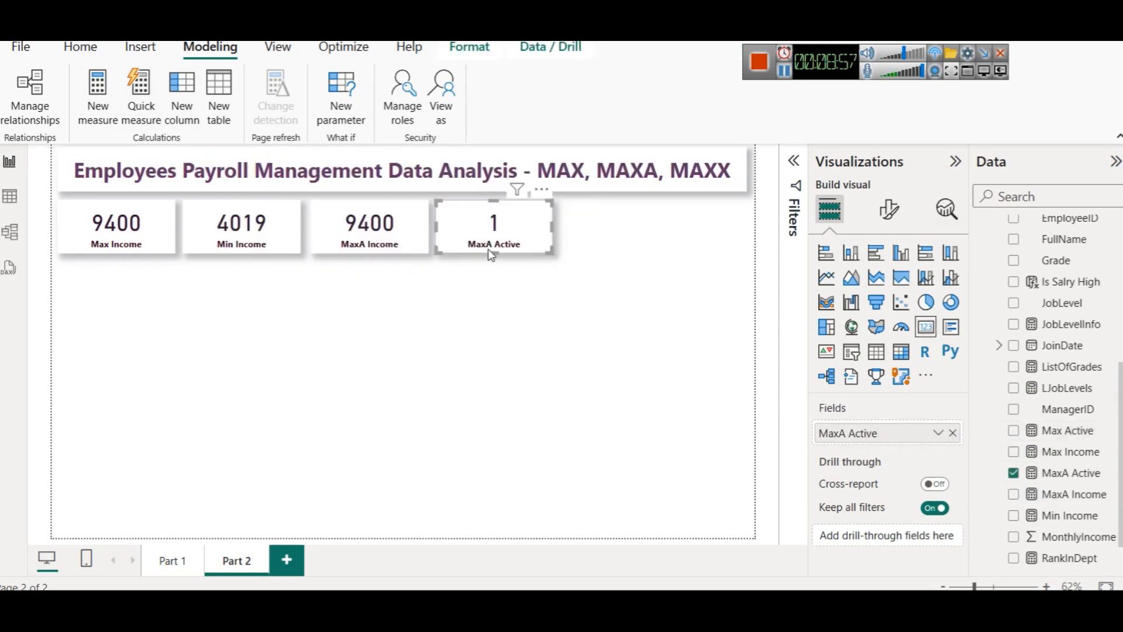
pyautogui.moveTo(480, 239); pyautogui.dragTo(600, 236)
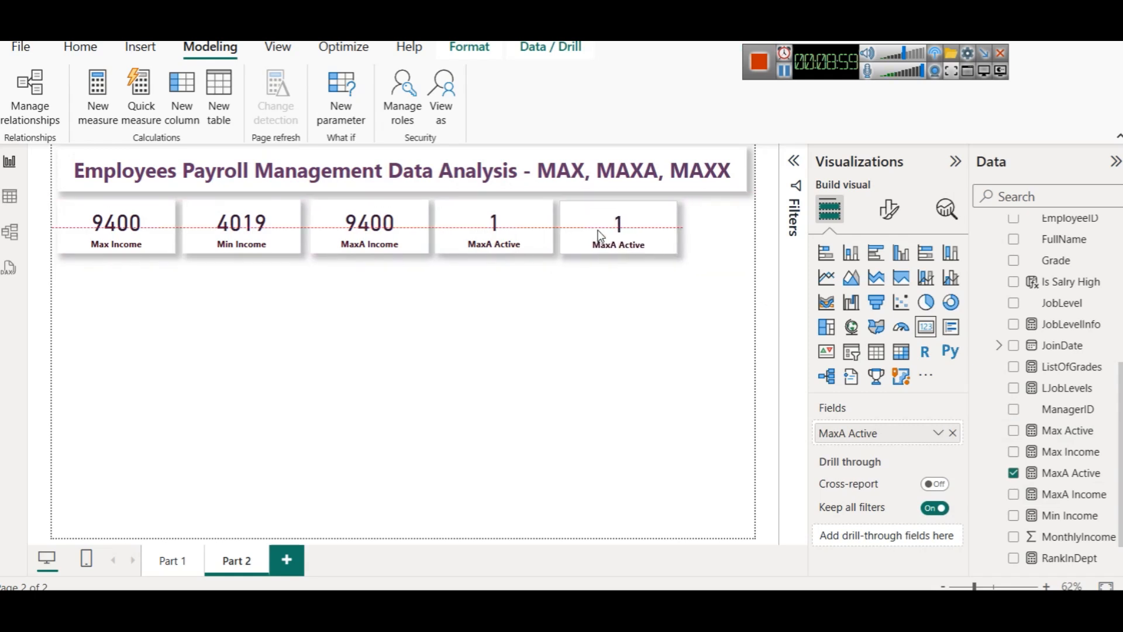
pyautogui.click(953, 433)
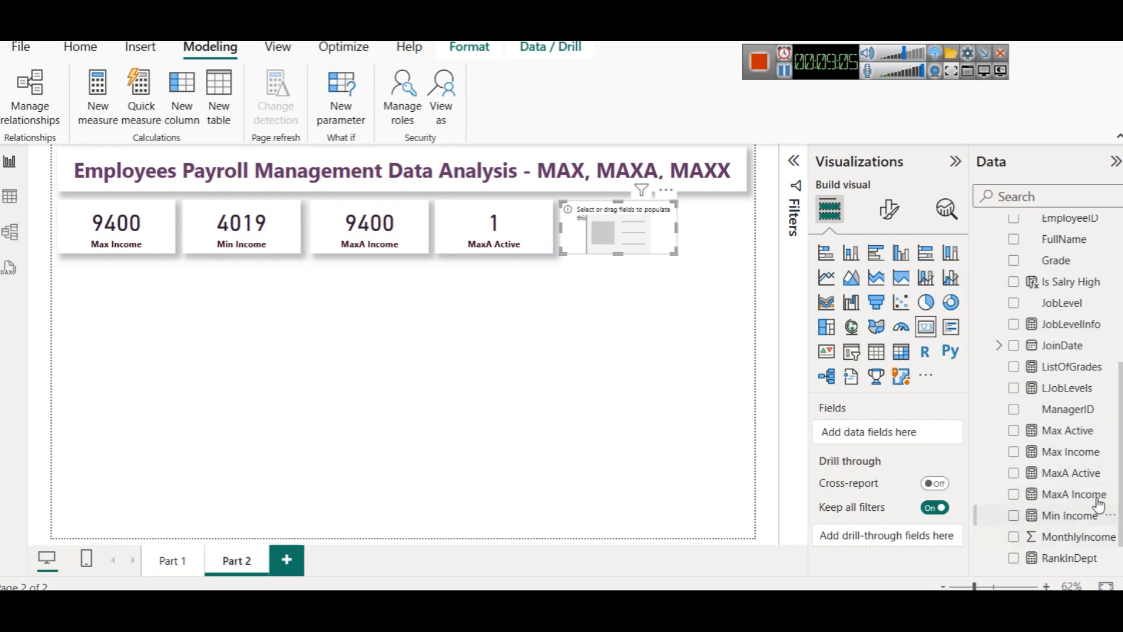
pyautogui.moveTo(1058, 431); pyautogui.dragTo(897, 433)
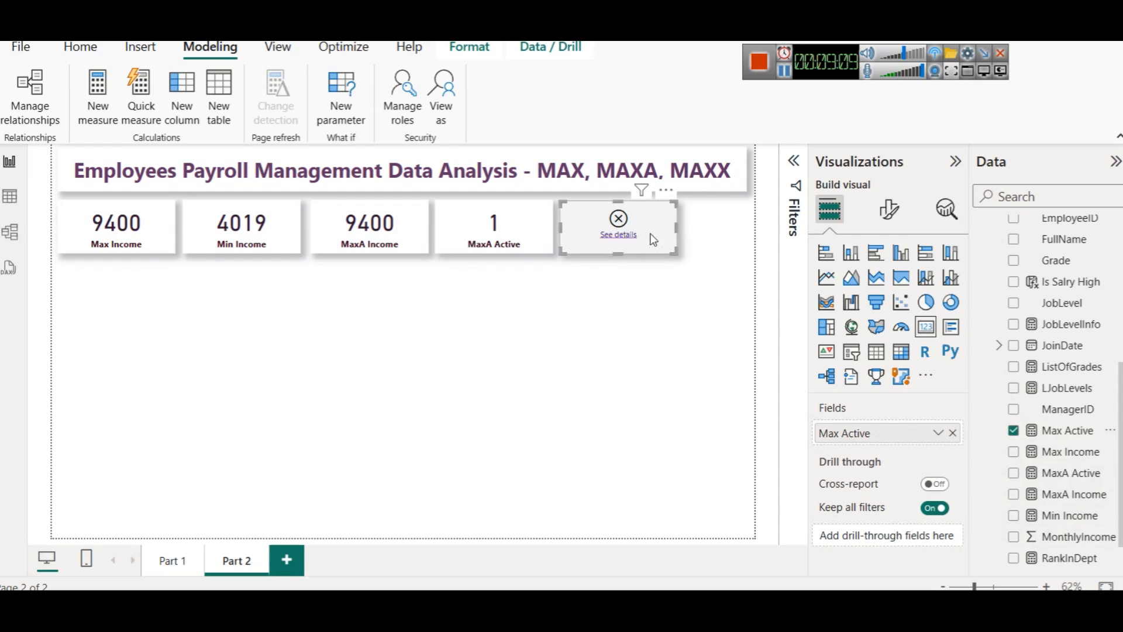
# Step: Examine the error details of the Max Active card and close the message
pyautogui.click(618, 234)
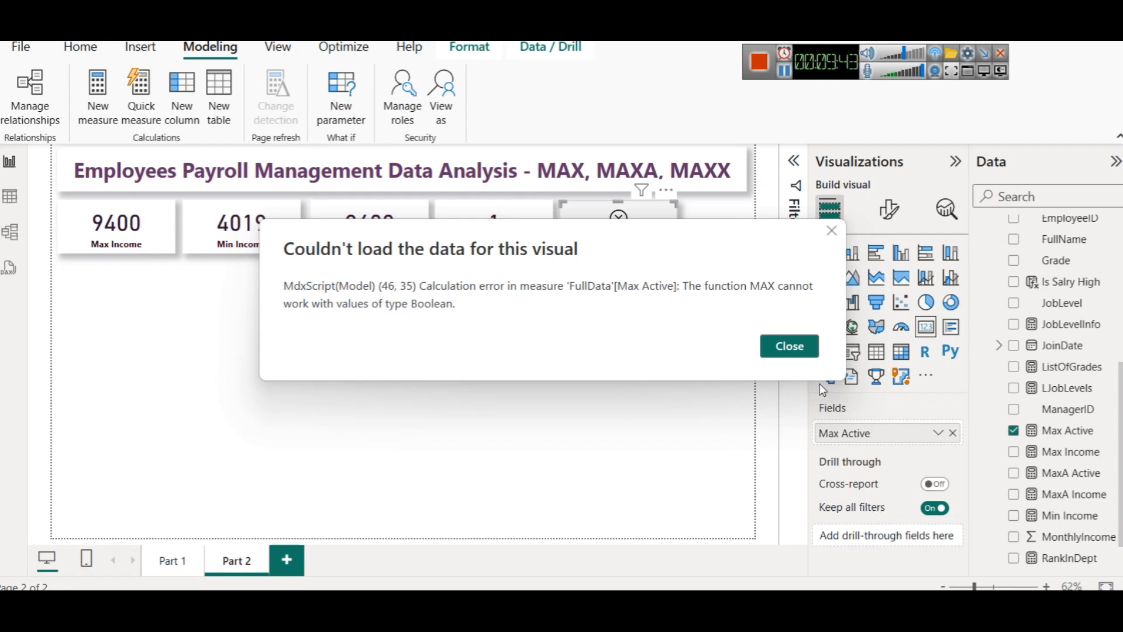
pyautogui.click(787, 351)
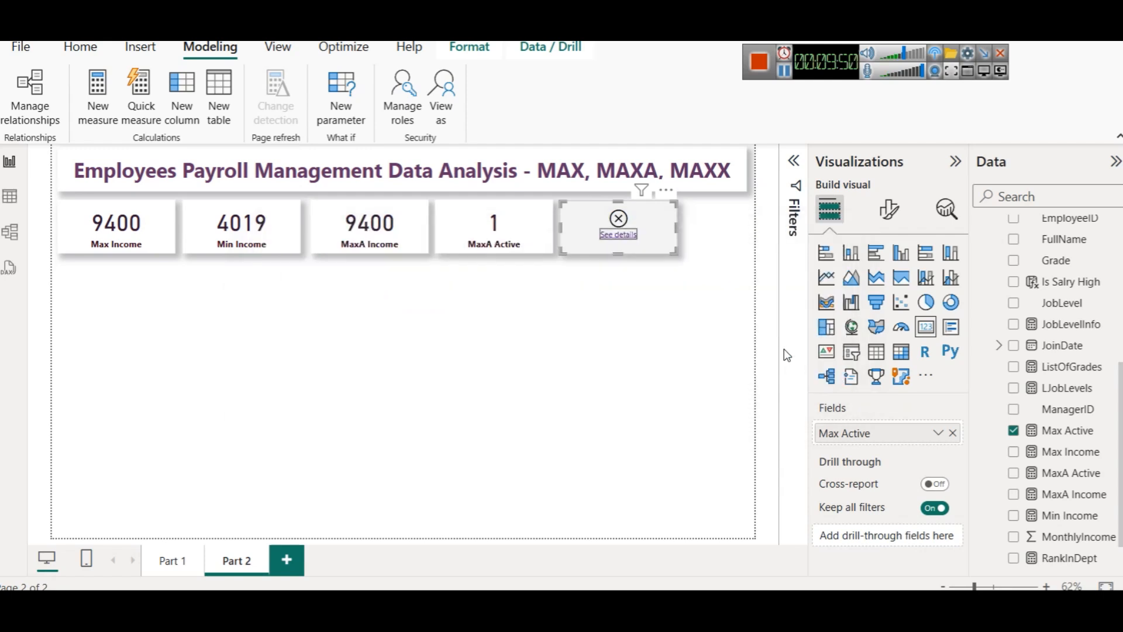
pyautogui.click(631, 235)
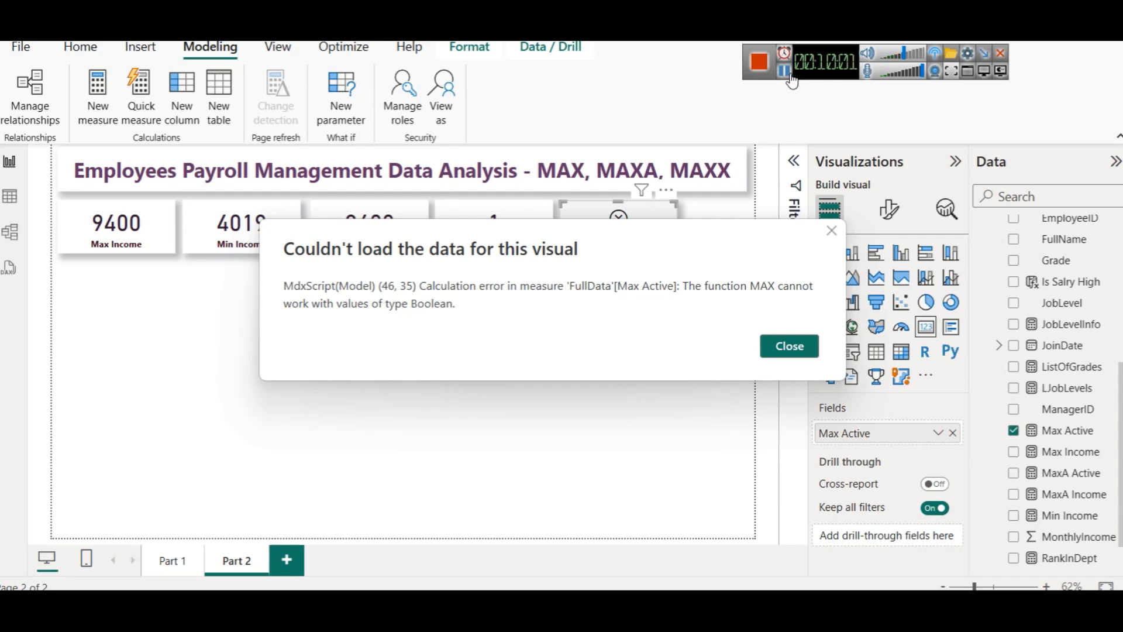
pyautogui.click(802, 346)
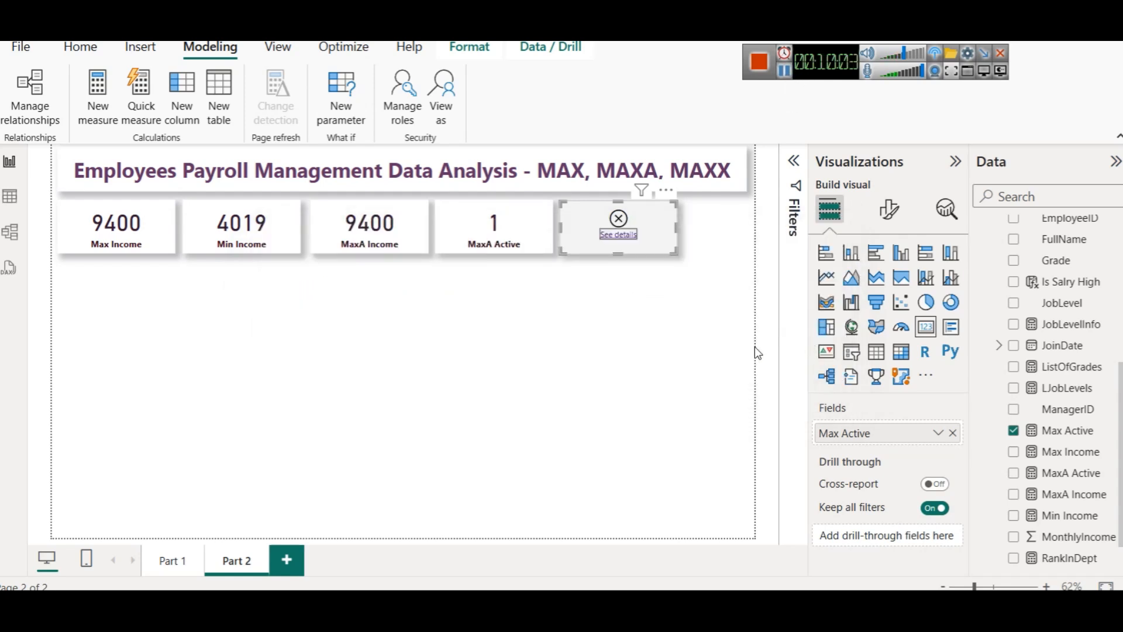
pyautogui.click(631, 236)
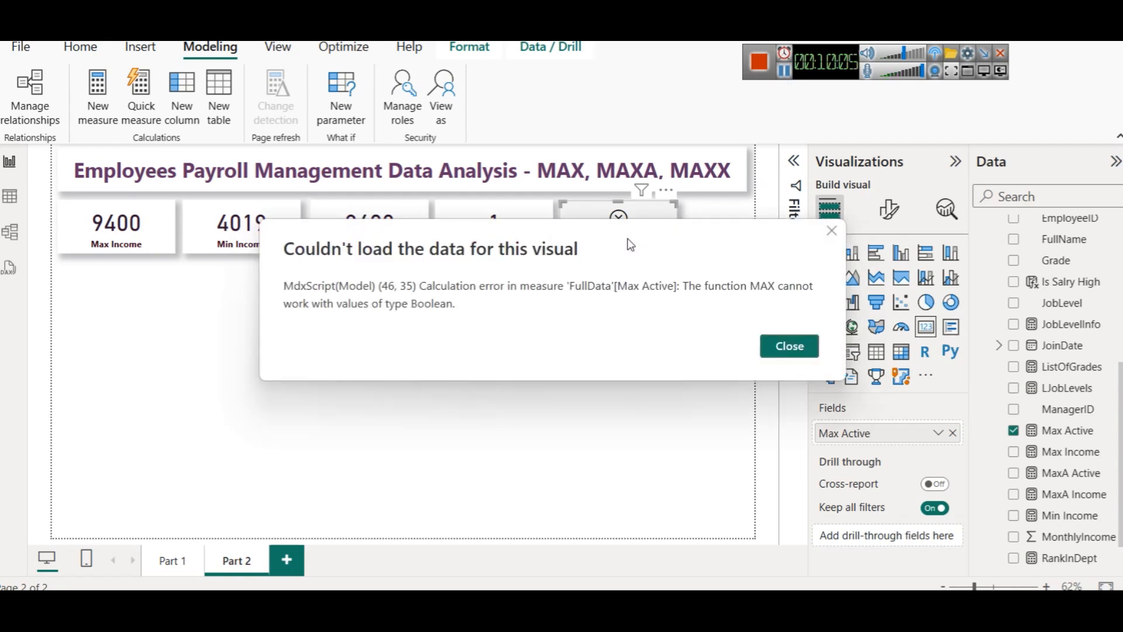
pyautogui.click(790, 345)
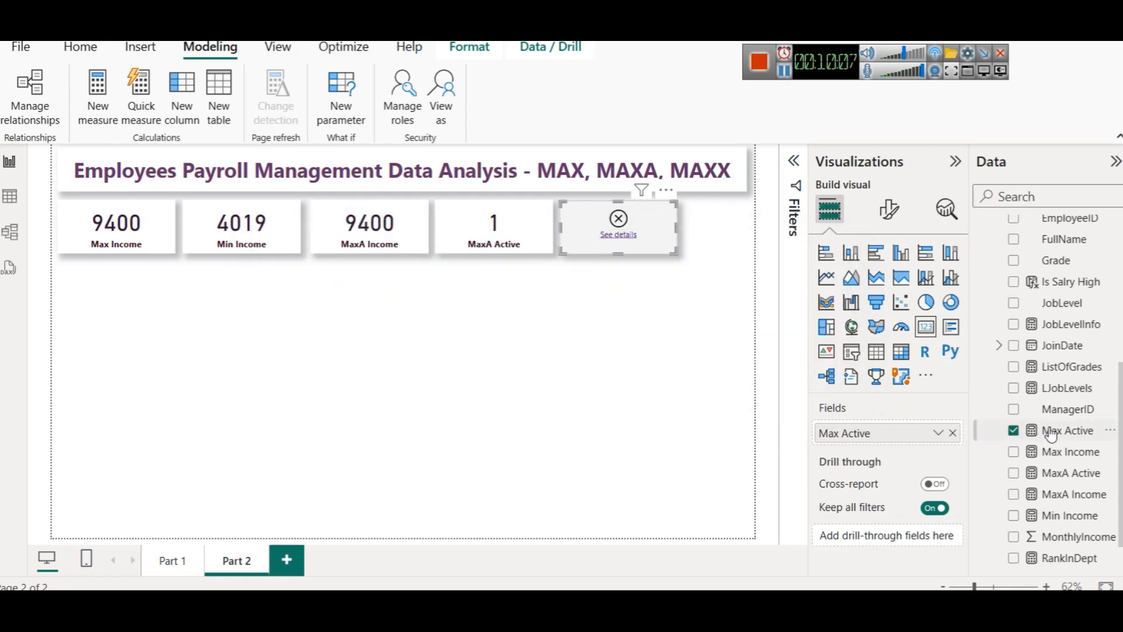
# Step: Edit the Max Active measure so that it becomes Max Job Level = MAX(FullData[JobLevel])
pyautogui.click(1047, 431)
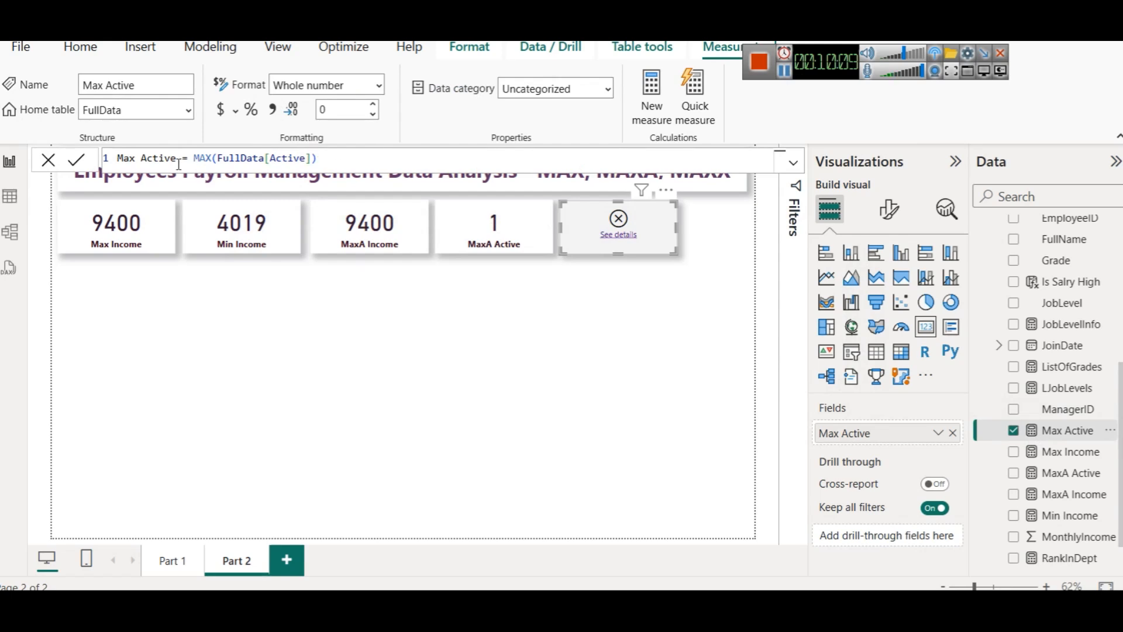
pyautogui.doubleClick(158, 157)
pyautogui.write('Job Level')
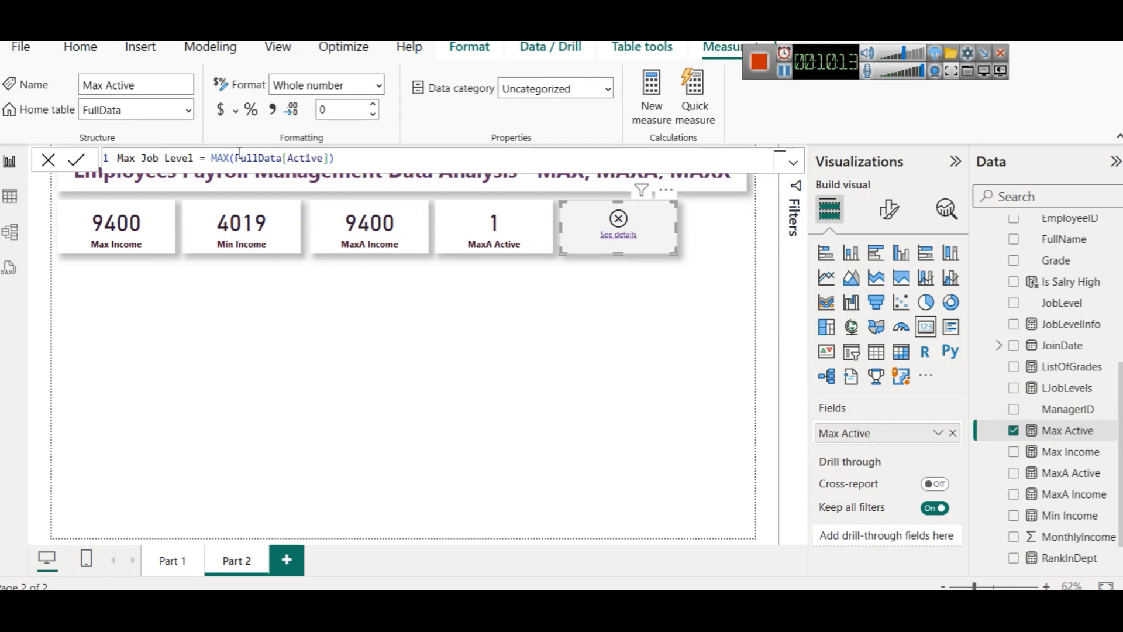
pyautogui.doubleClick(305, 158)
pyautogui.write('Jo')
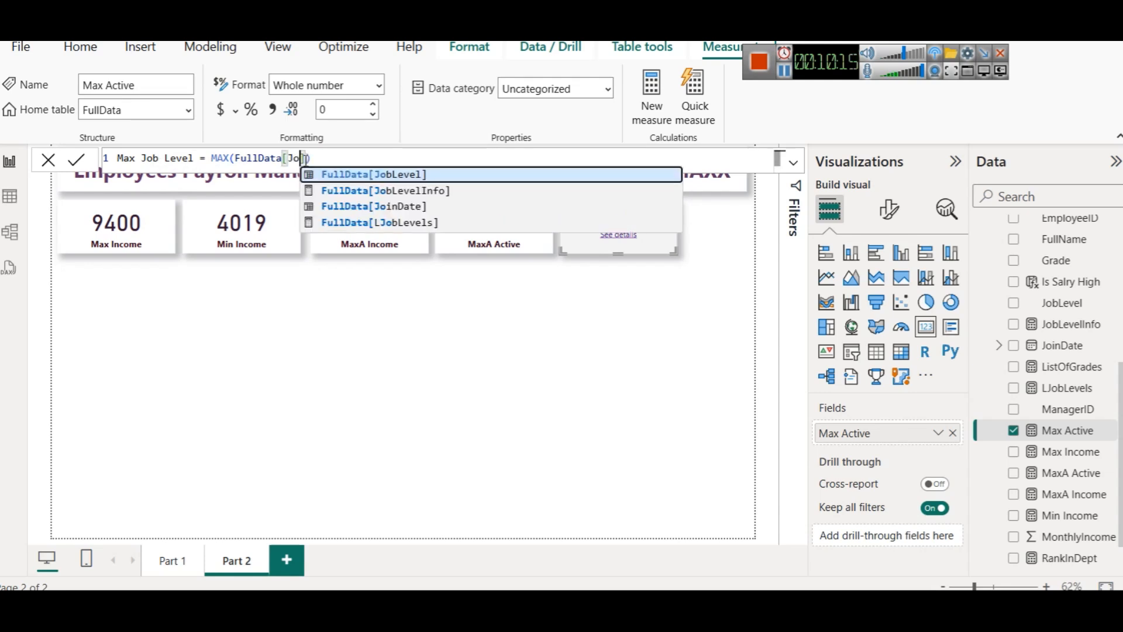
pyautogui.click(393, 173)
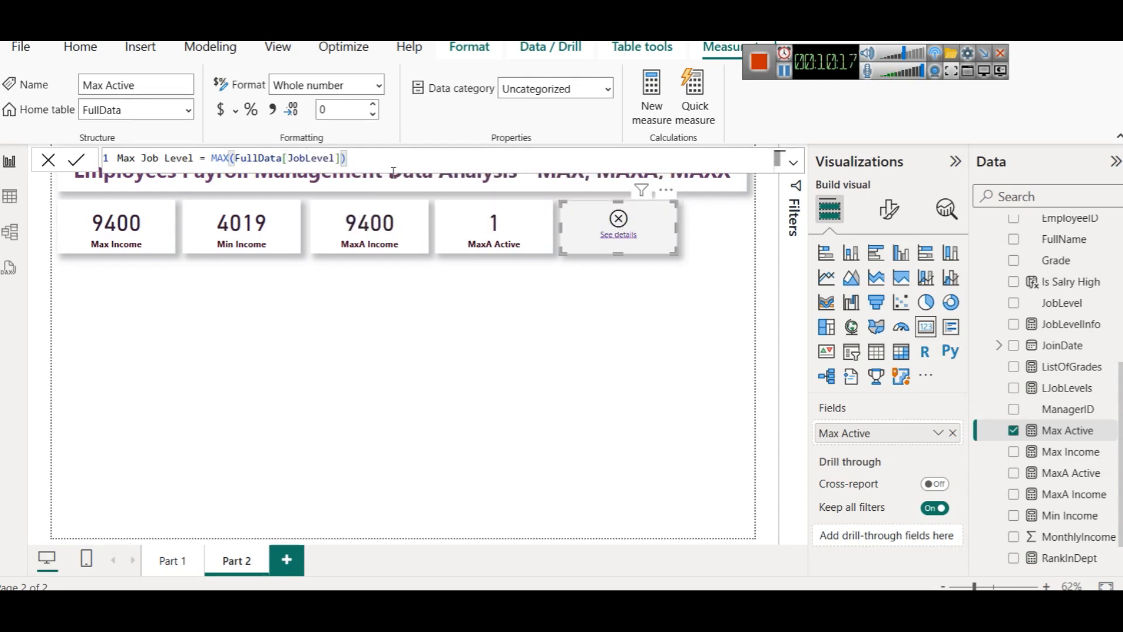
pyautogui.click(76, 159)
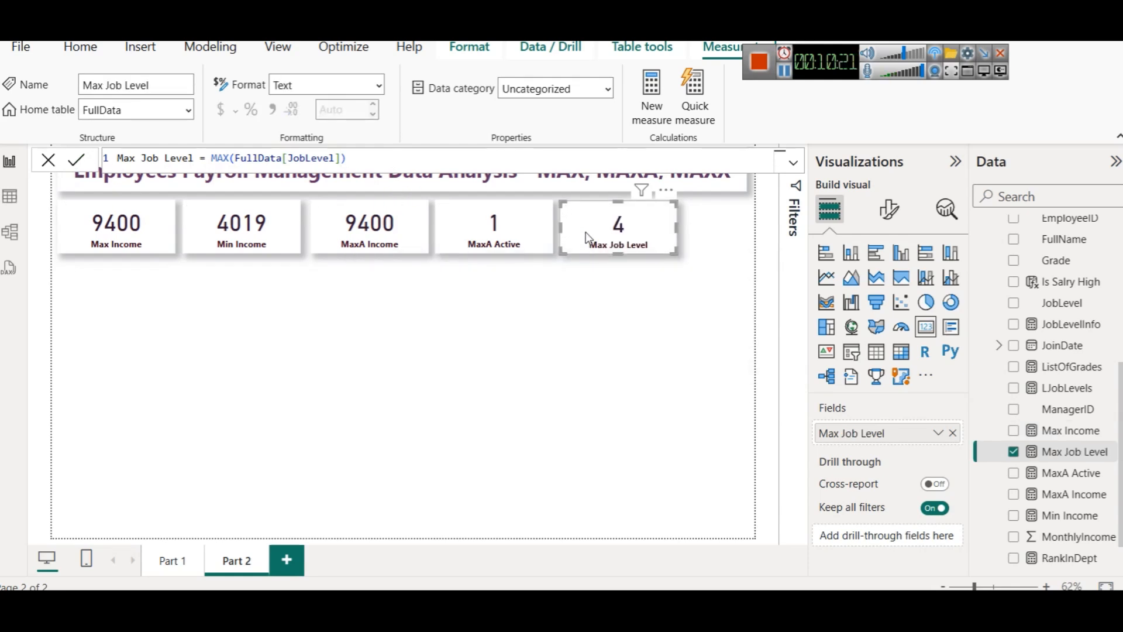
# Step: Check the data type of the JobLevel column in the FullData table and return to the report page
pyautogui.scroll(-1, 1103, 500)
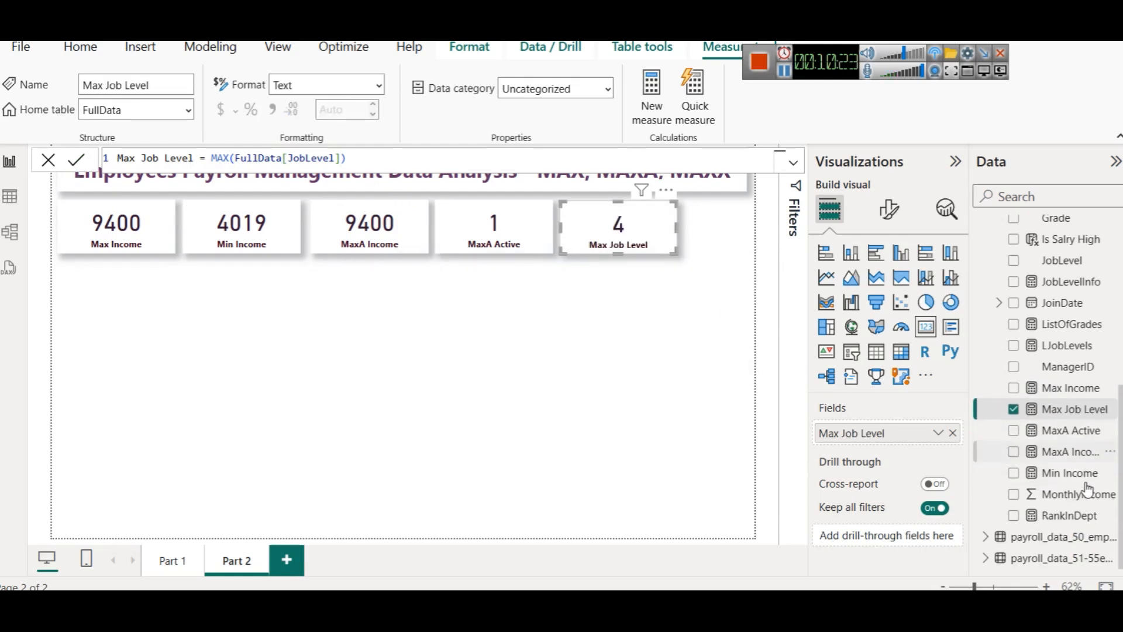
pyautogui.scroll(6, 1083, 489)
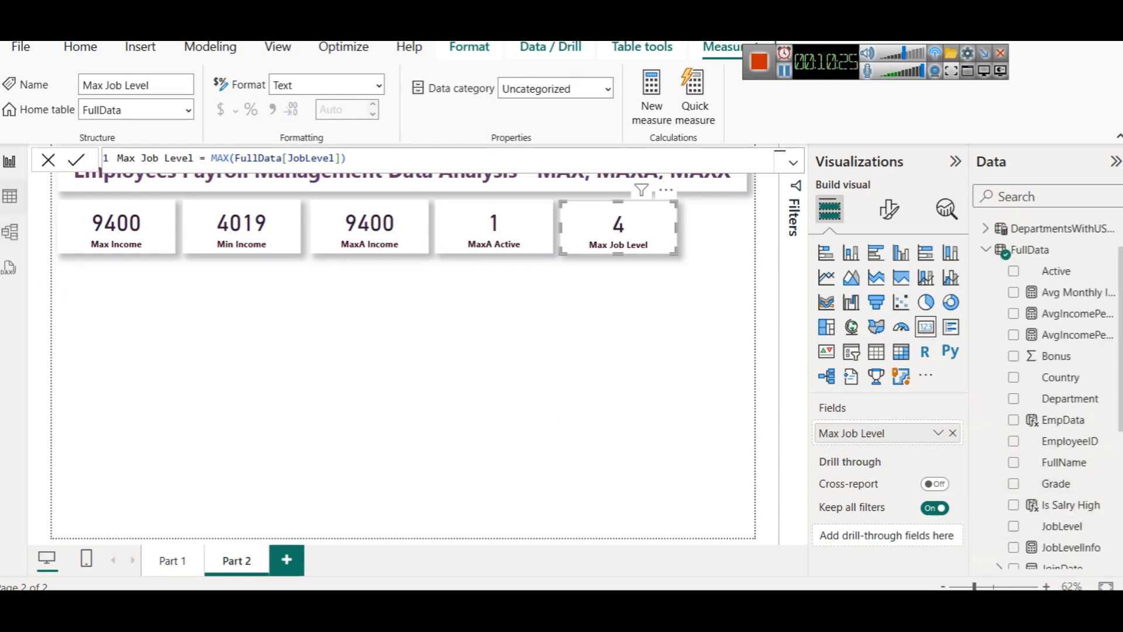
pyautogui.click(9, 196)
pyautogui.click(820, 186)
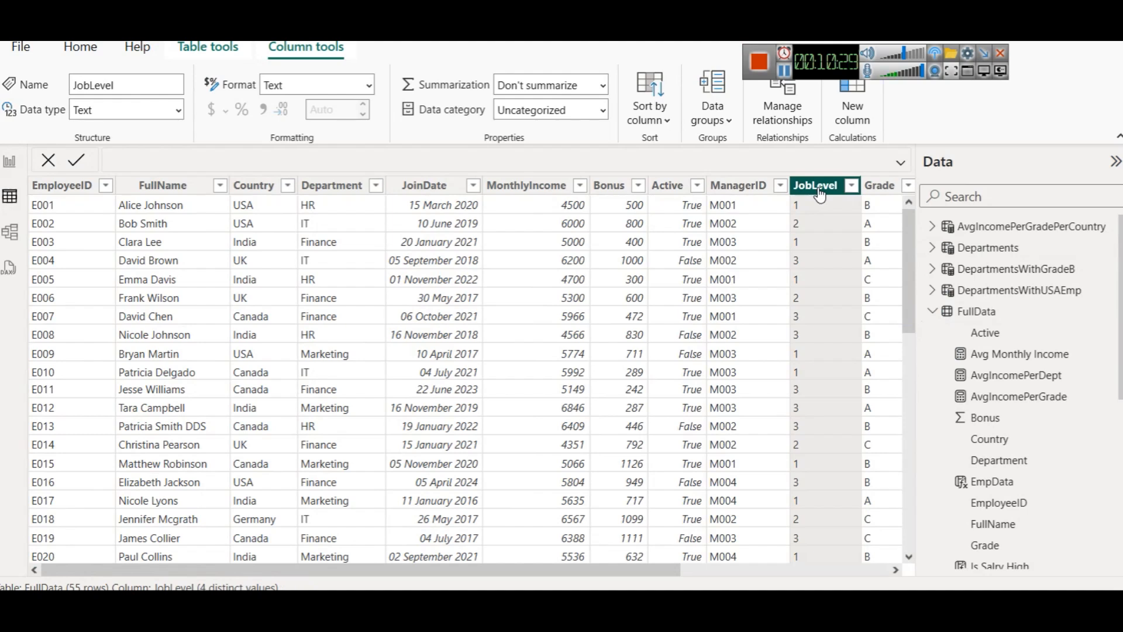
pyautogui.scroll(-3, 1028, 416)
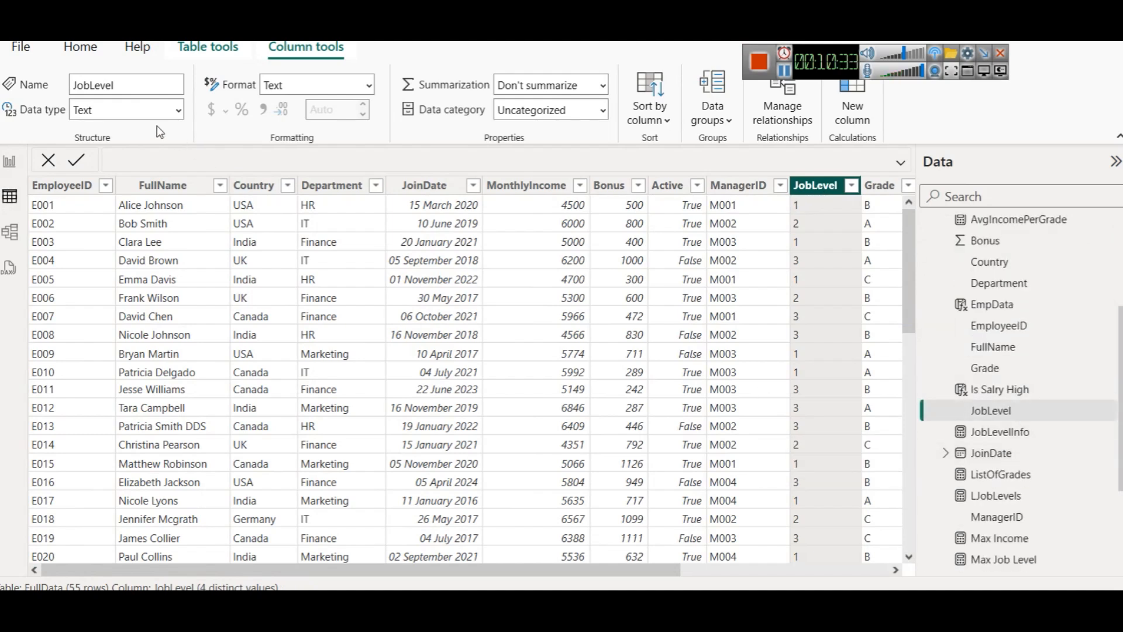
pyautogui.click(179, 111)
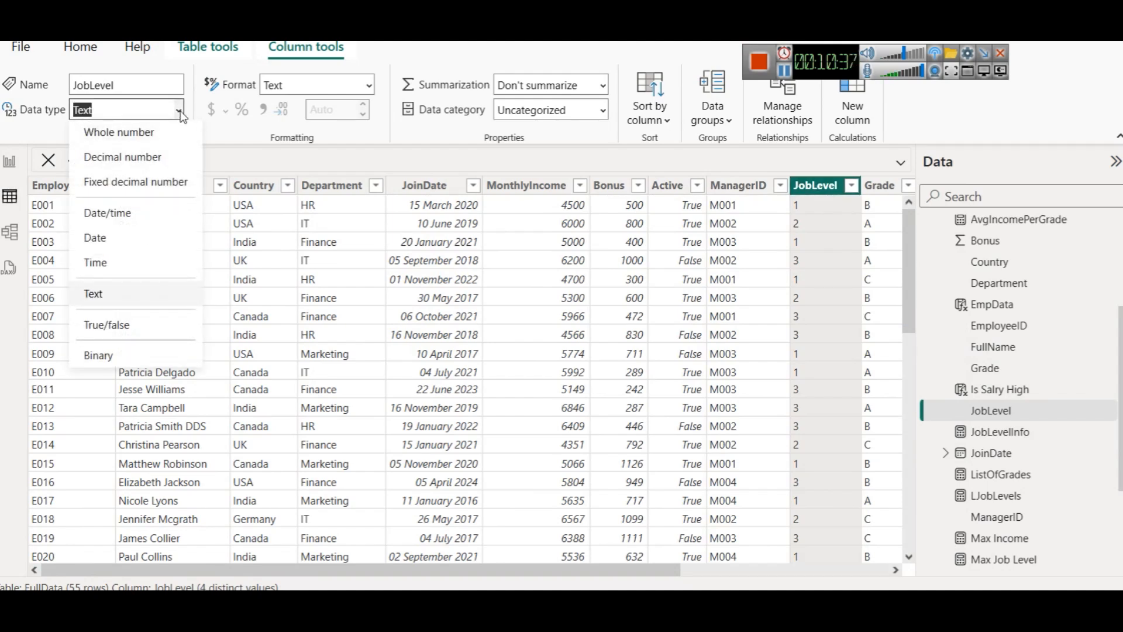
pyautogui.click(9, 162)
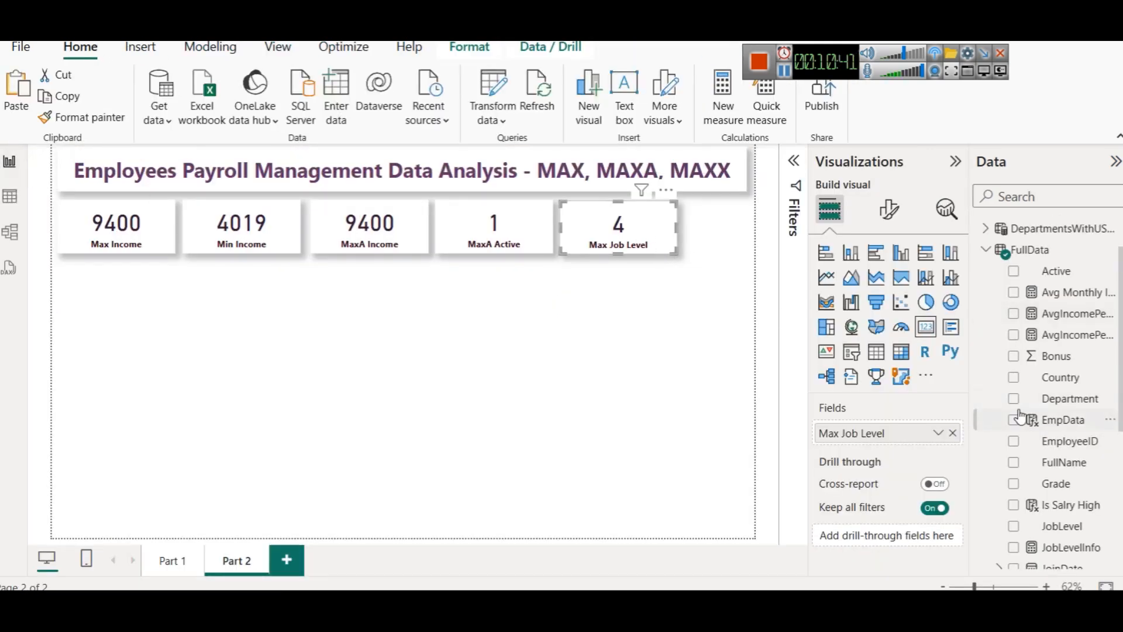
pyautogui.click(1065, 527)
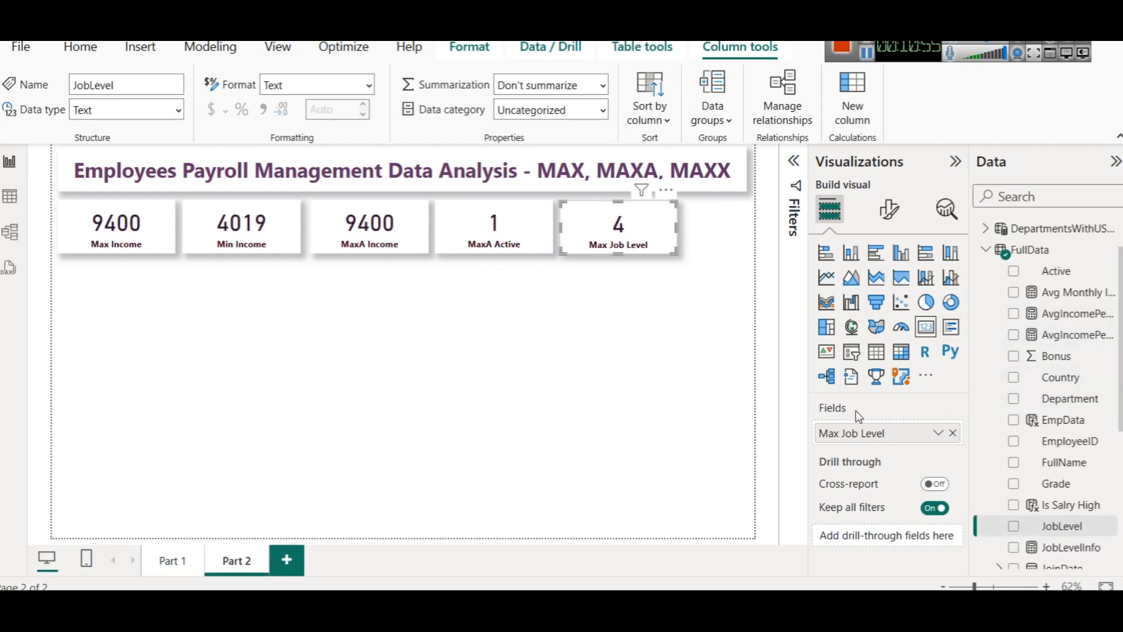
# Step: Narrow the MaxA Income, MaxA Active and Max Job Level cards and move them closer together in one row
pyautogui.click(541, 228)
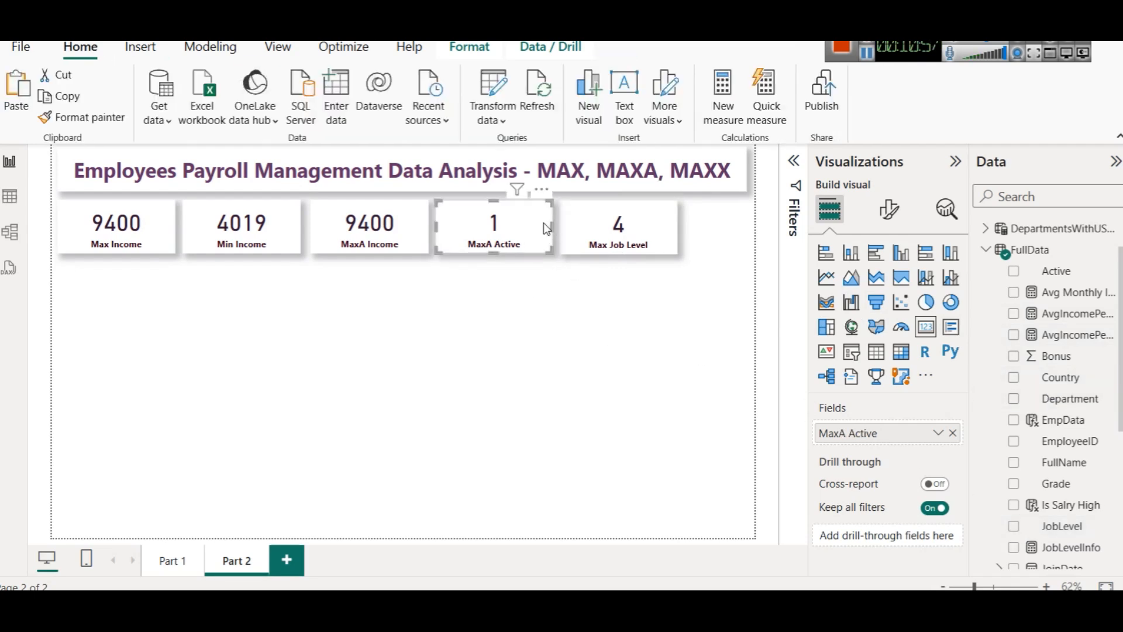
pyautogui.moveTo(552, 228); pyautogui.dragTo(523, 228)
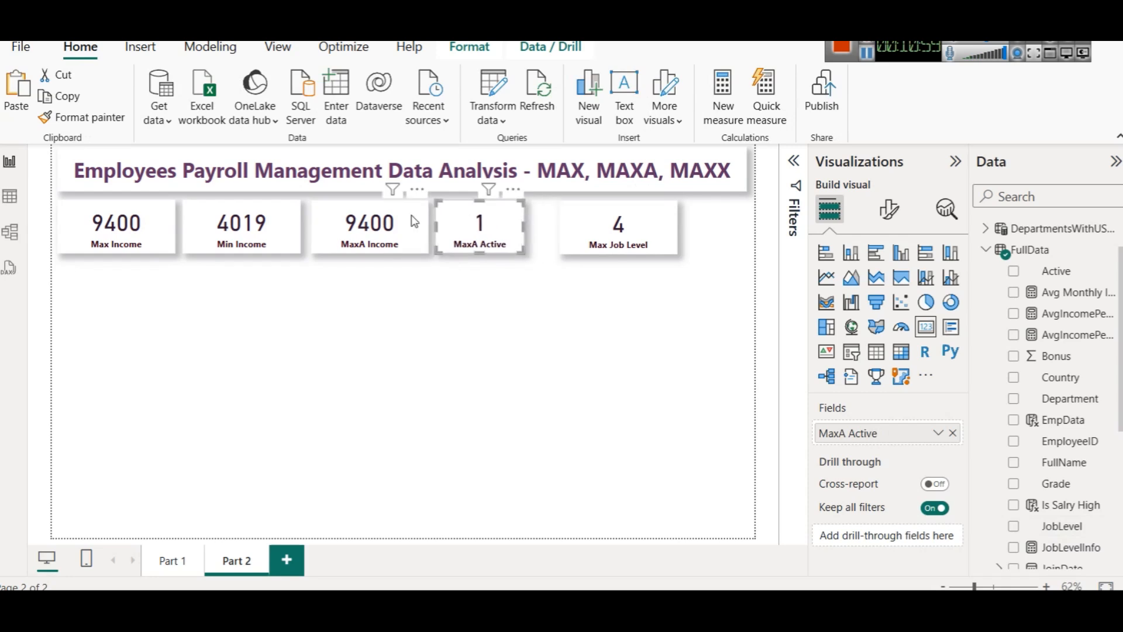
pyautogui.click(426, 227)
pyautogui.moveTo(428, 227)
pyautogui.mouseDown()
pyautogui.moveTo(400, 226)
pyautogui.moveTo(435, 239)
pyautogui.mouseUp()
pyautogui.moveTo(578, 234); pyautogui.dragTo(528, 227)
pyautogui.moveTo(639, 230); pyautogui.dragTo(597, 223)
# Step: Create a new measure in the FullData table and name it Max A Test
pyautogui.scroll(-5, 1068, 509)
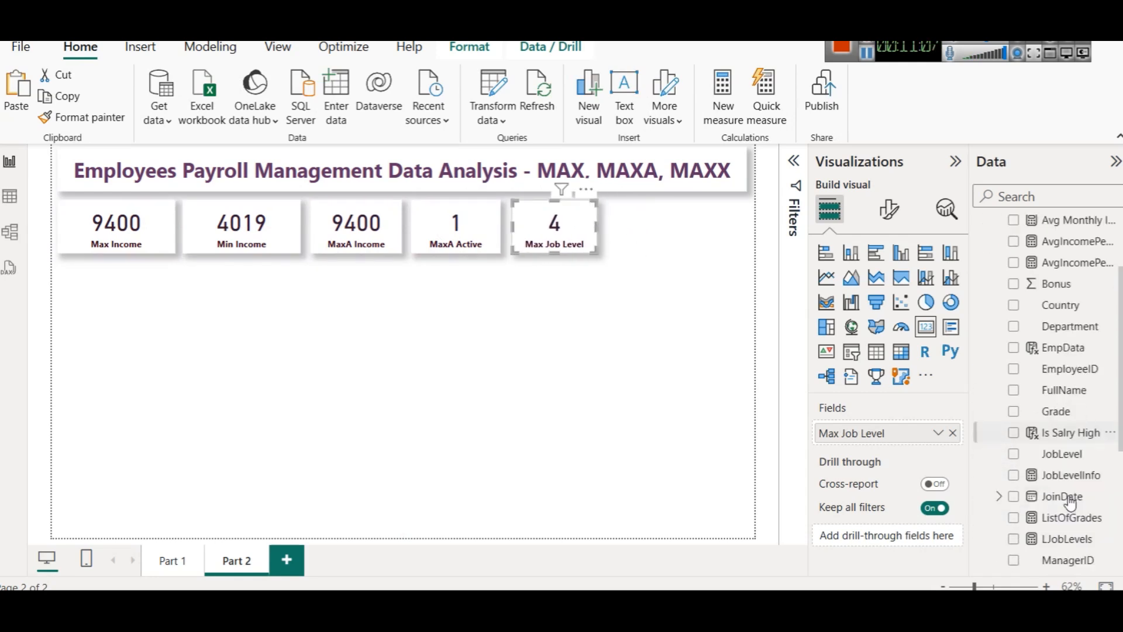
pyautogui.click(1076, 389)
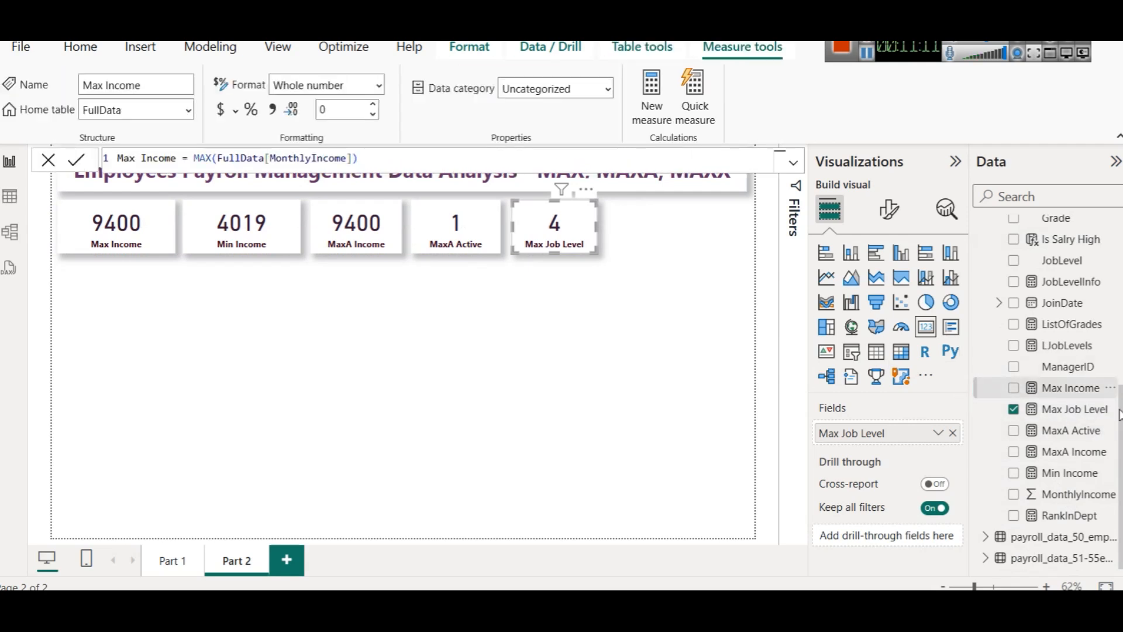
pyautogui.scroll(10, 1076, 413)
pyautogui.rightClick(1045, 312)
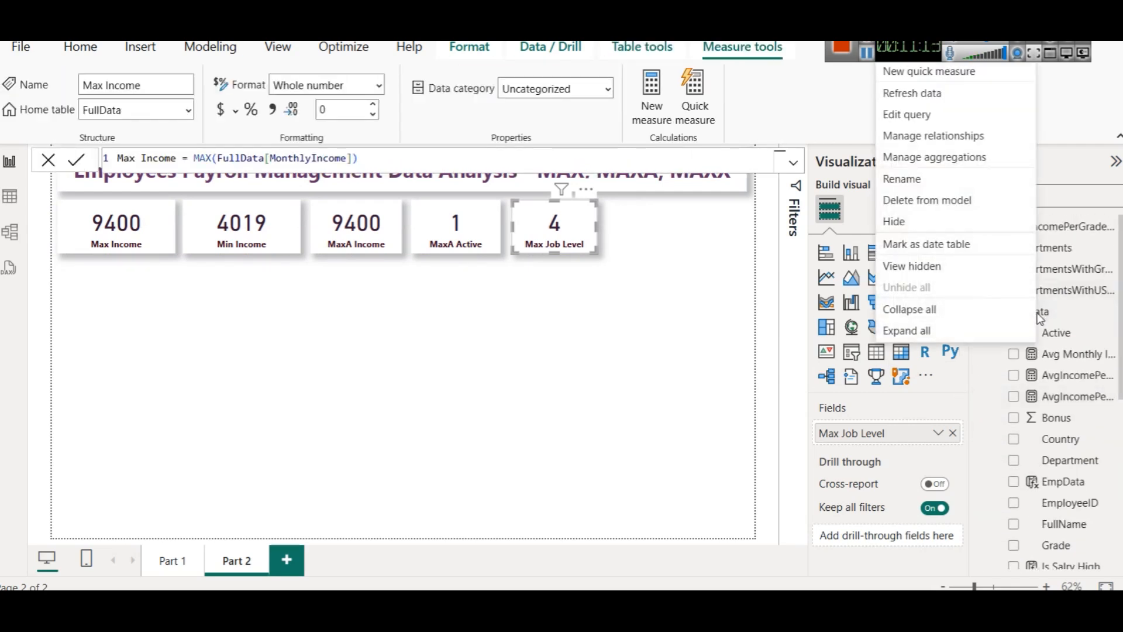
pyautogui.click(907, 36)
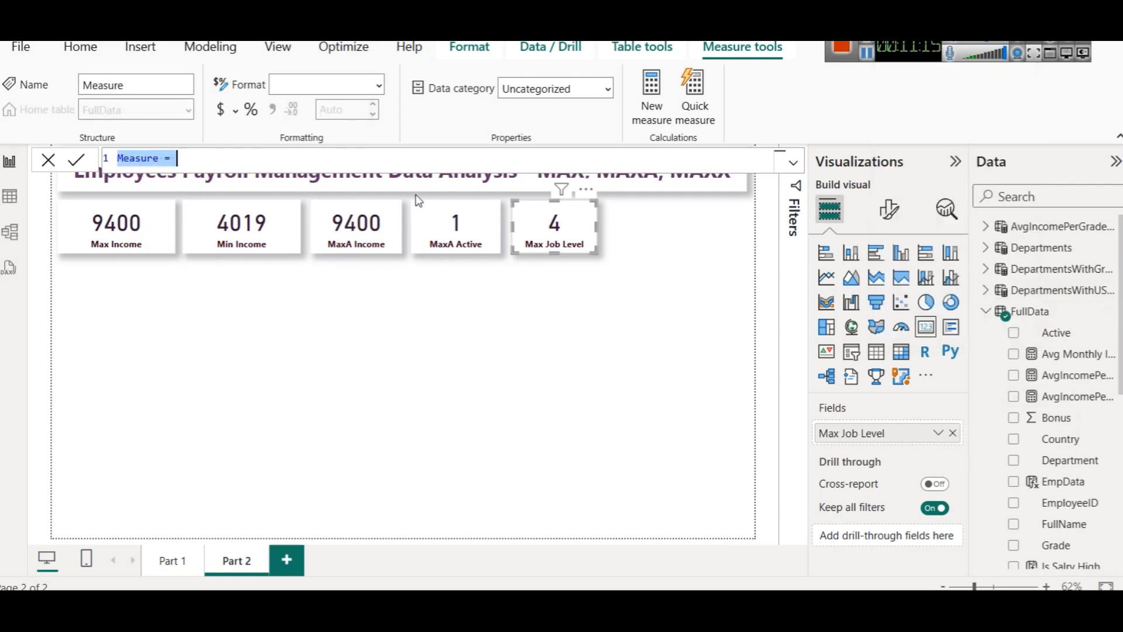
pyautogui.click(135, 159)
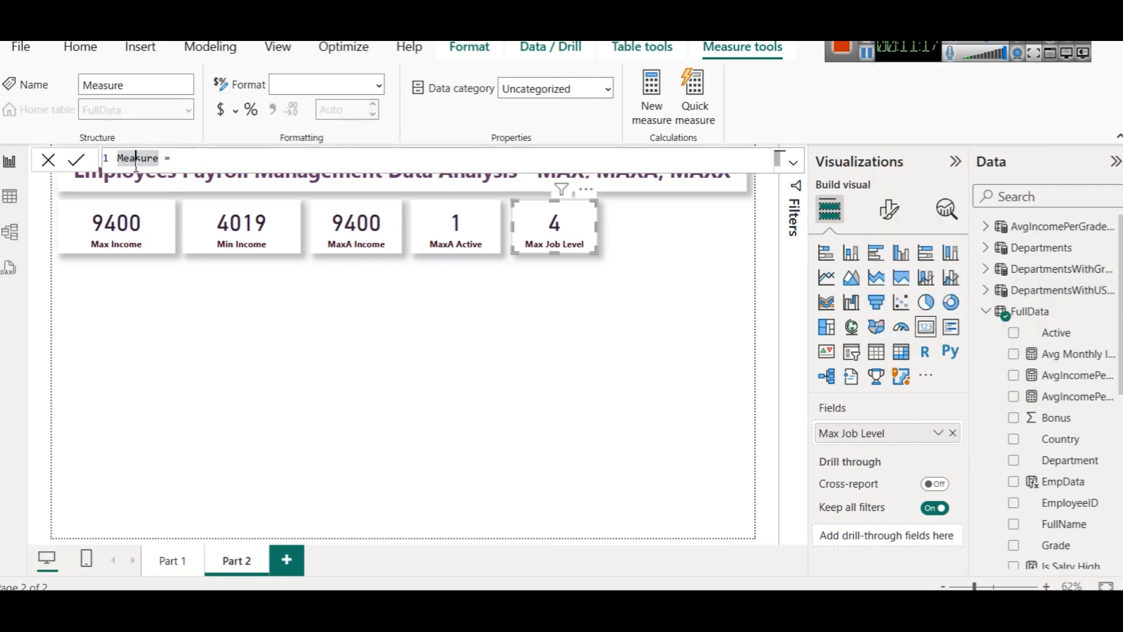
pyautogui.doubleClick(124, 159)
pyautogui.write('Ma')
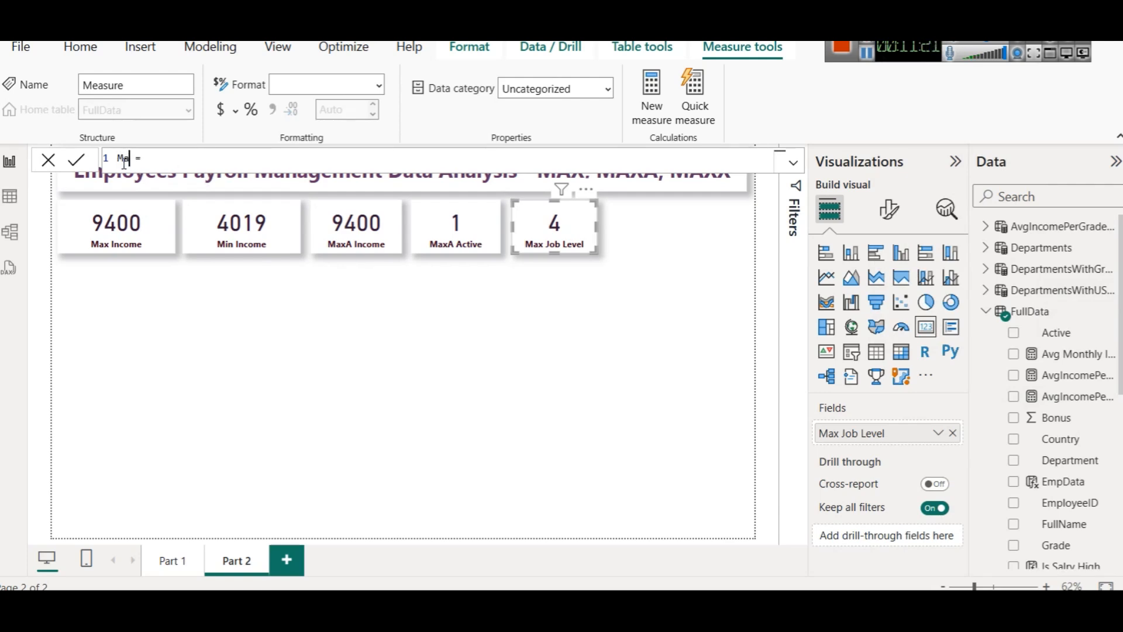
pyautogui.write('x A Test')
# Step: Start the Max A Test formula with MAX and enter [Avg Monthly Income] as its first argument
pyautogui.press('Right')
pyautogui.press('Right')
pyautogui.press('Right')
pyautogui.write('MAX(')
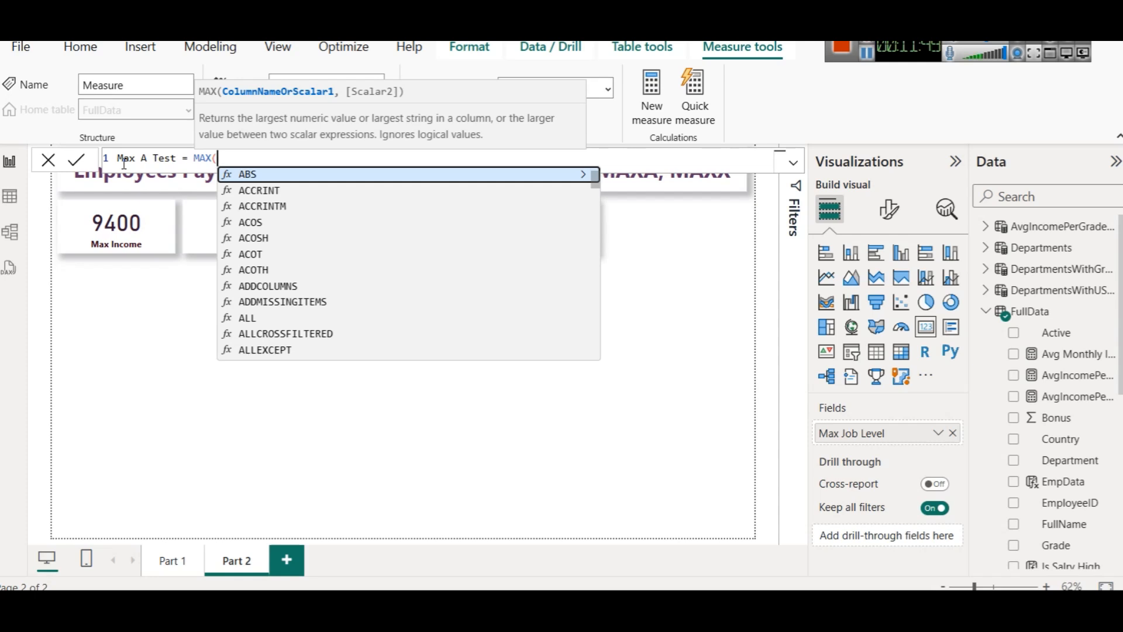
pyautogui.write('AVG')
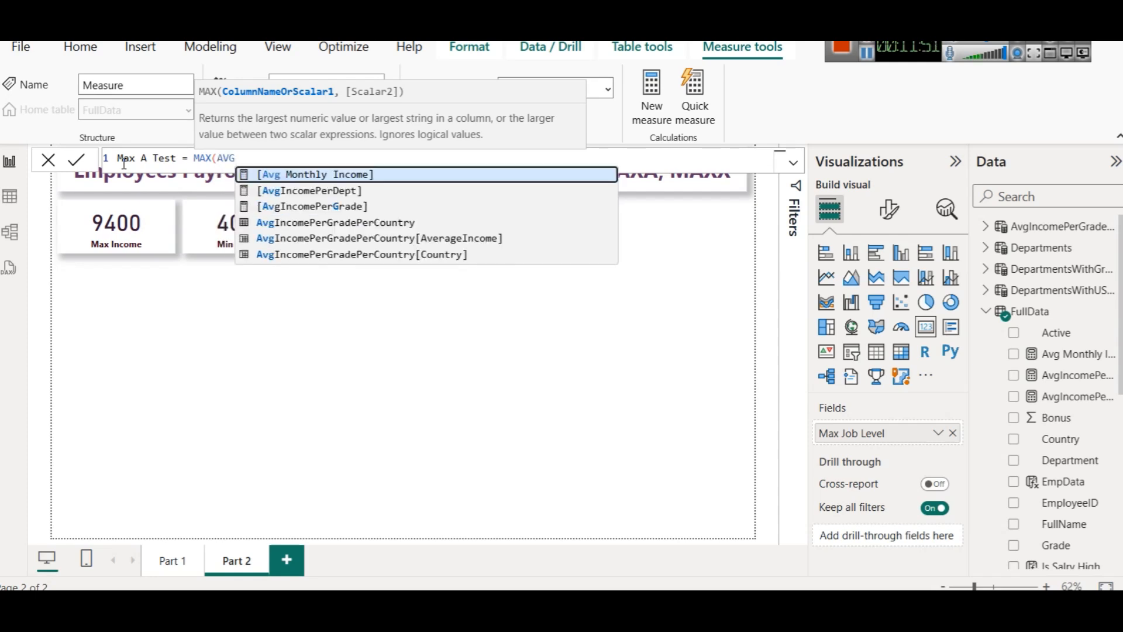
pyautogui.press('Tab')
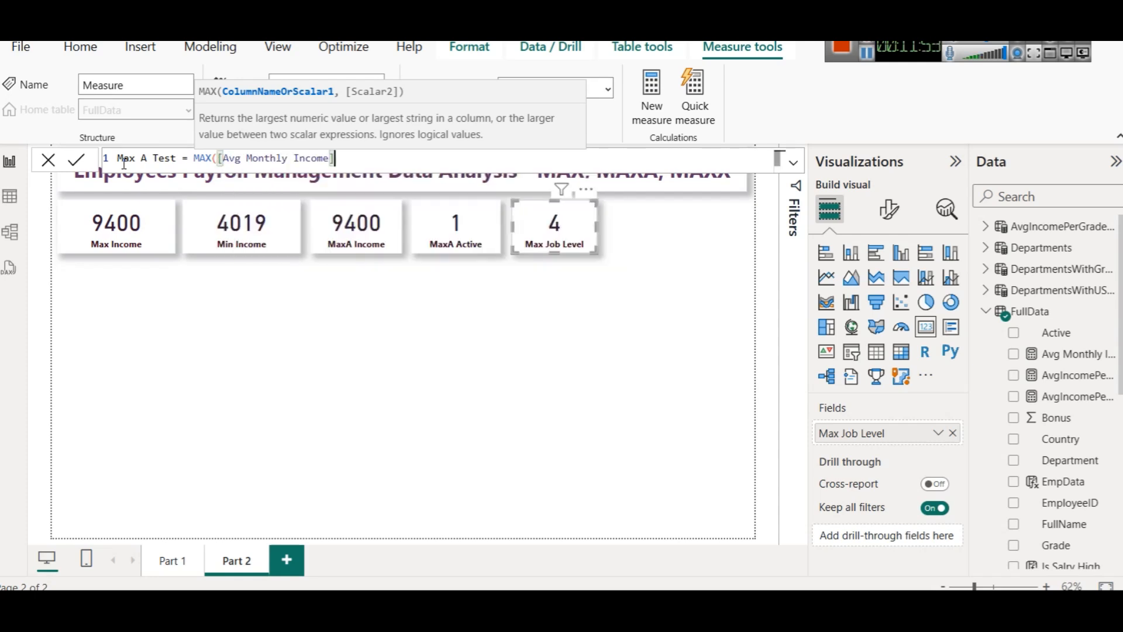
pyautogui.write(', ')
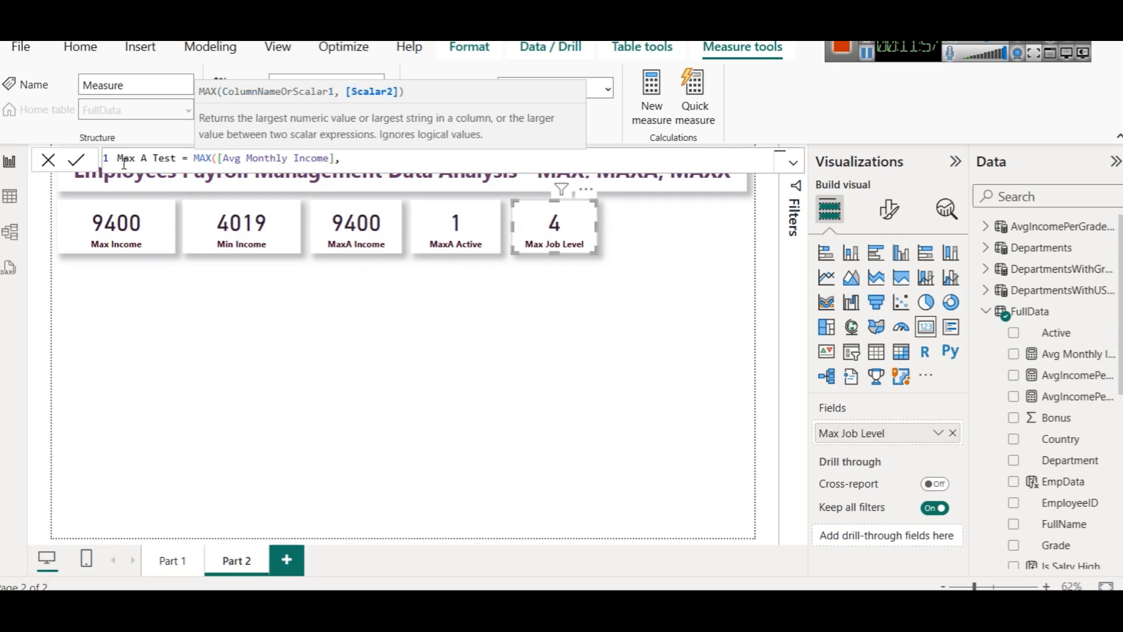
pyautogui.write('Tota')
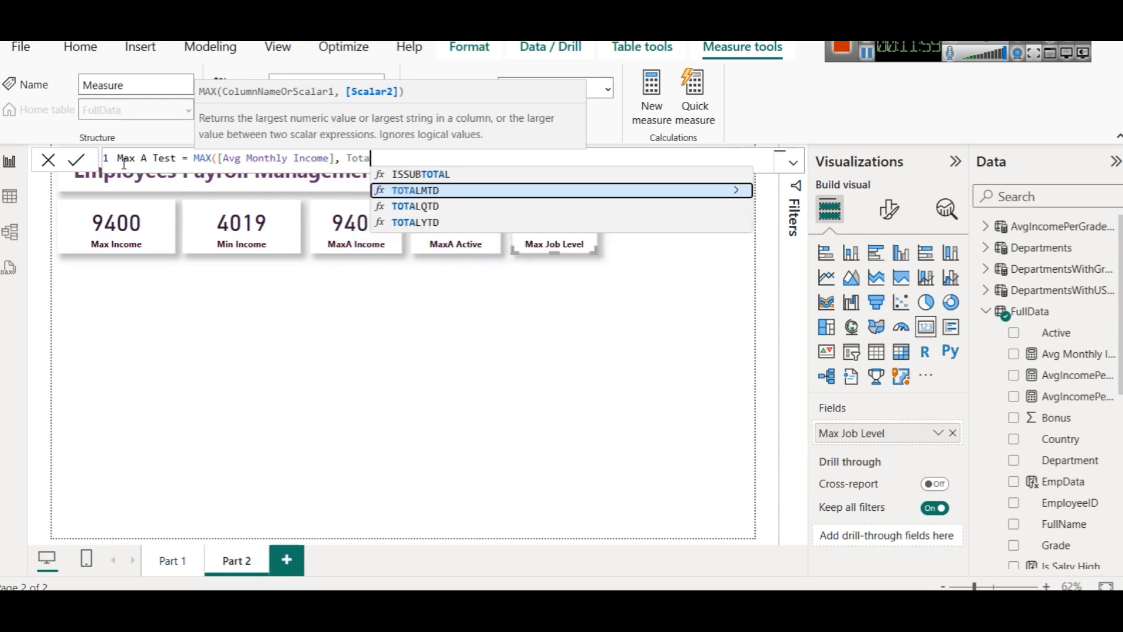
pyautogui.press('BackSpace')
pyautogui.press('BackSpace')
pyautogui.press('BackSpace')
pyautogui.press('BackSpace')
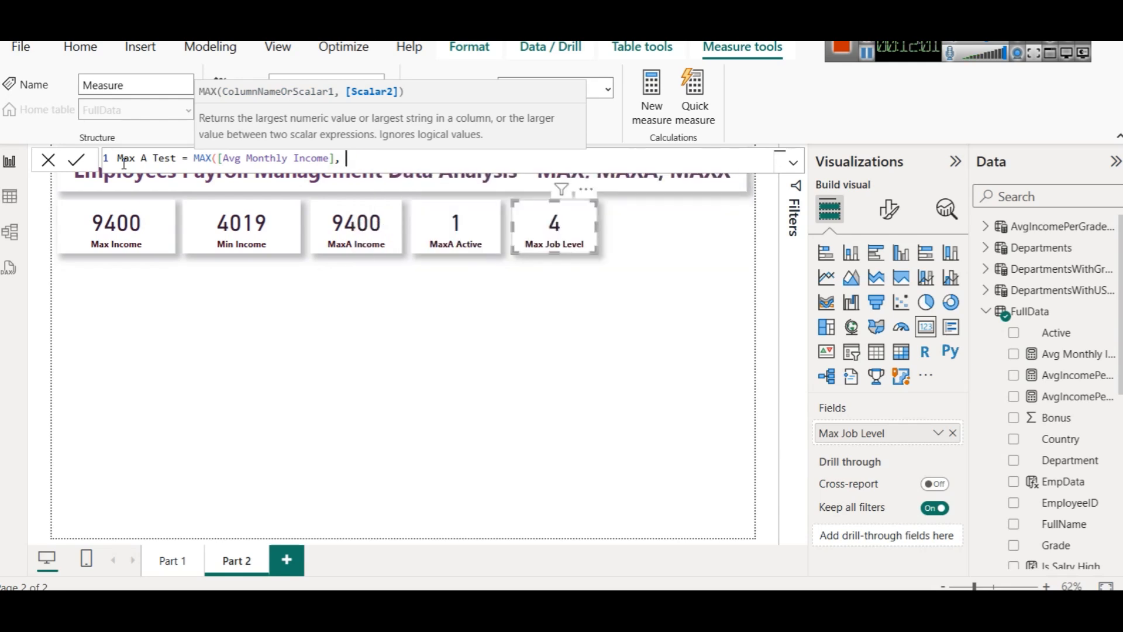
# Step: Add SUM(FullData[MonthlyIncome]) as the second argument of MAX and commit the Max A Test measure
pyautogui.scroll(-5, 1096, 427)
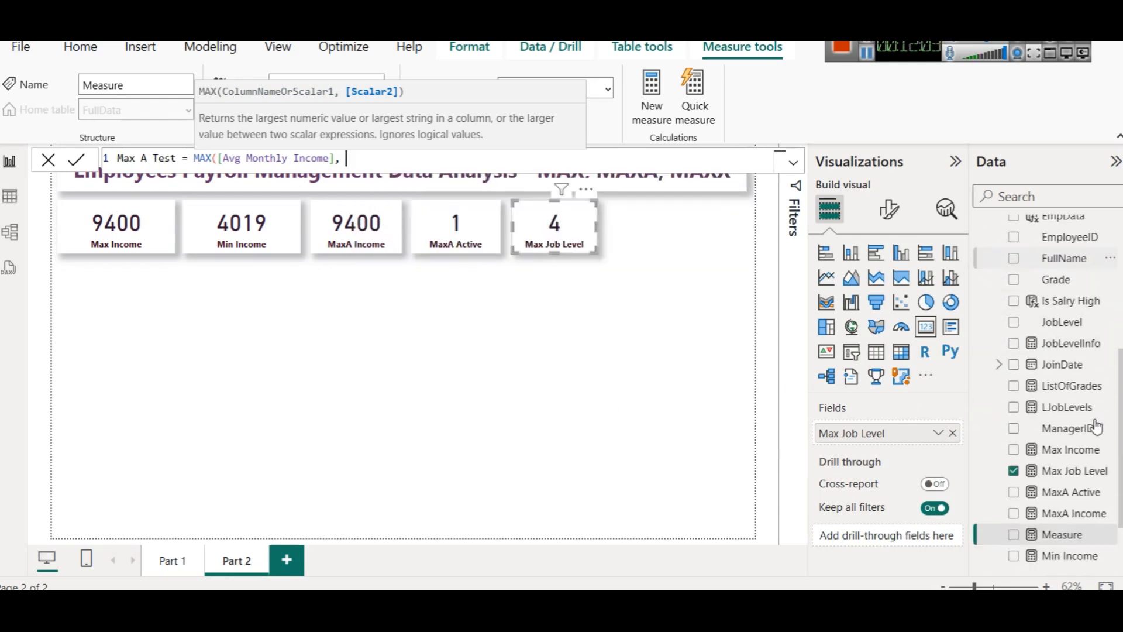
pyautogui.scroll(-3, 1096, 427)
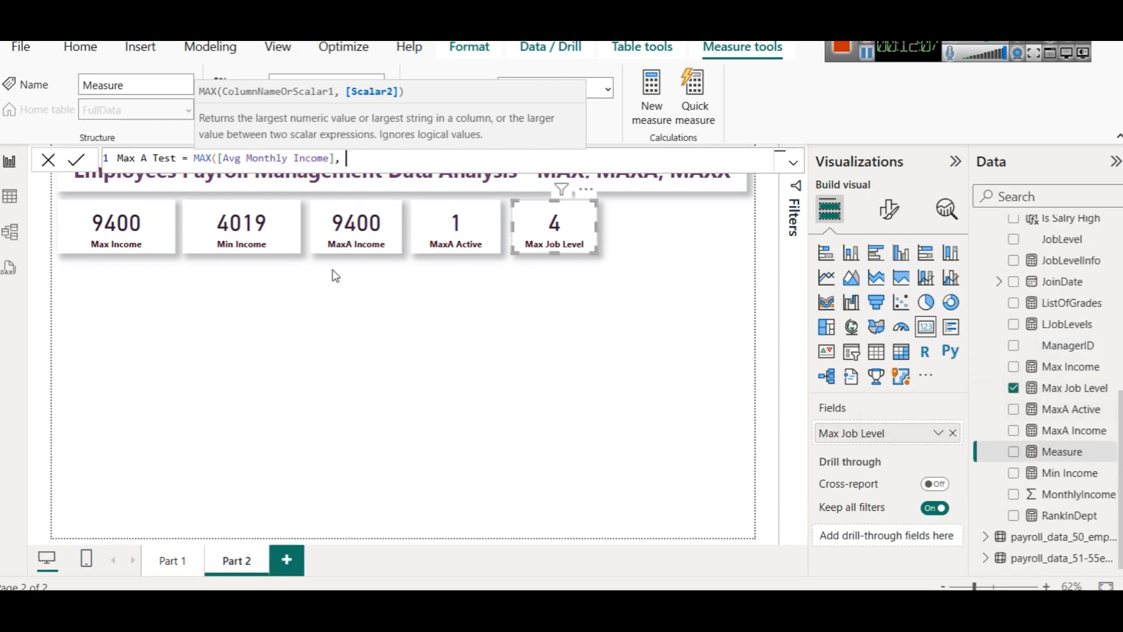
pyautogui.write('SUM(')
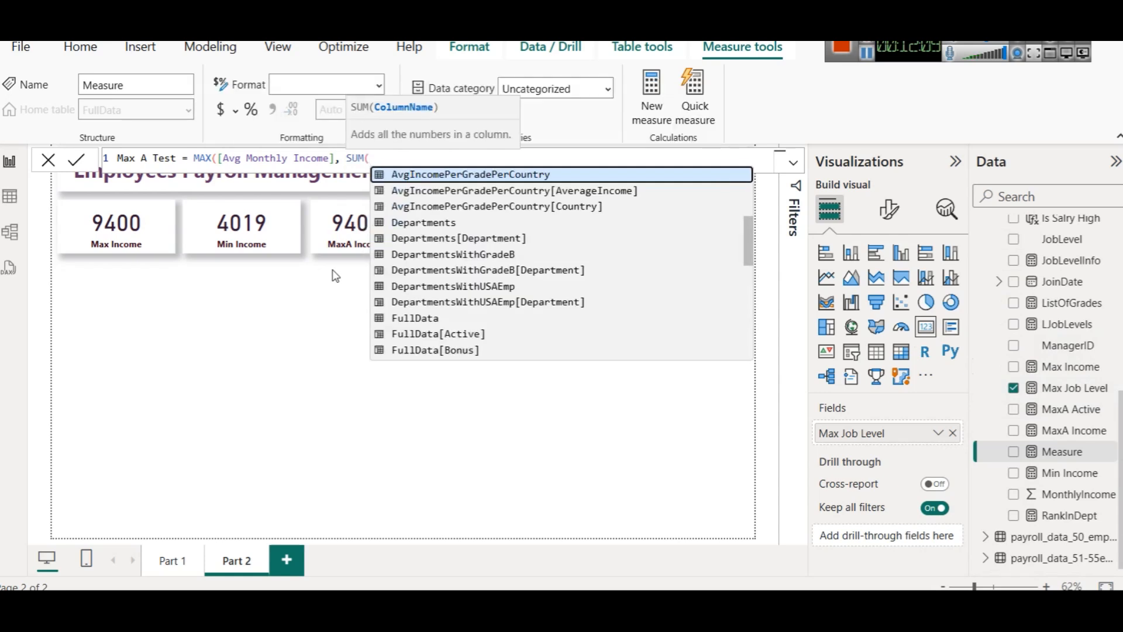
pyautogui.write('FullData[Monthly')
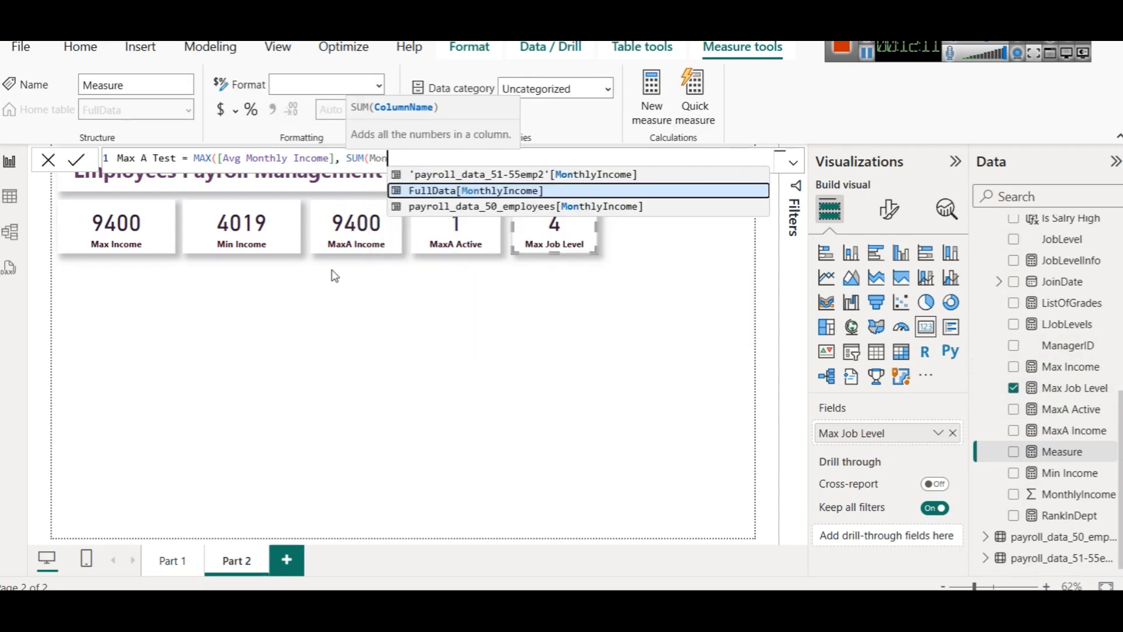
pyautogui.press('Tab')
pyautogui.write(')')
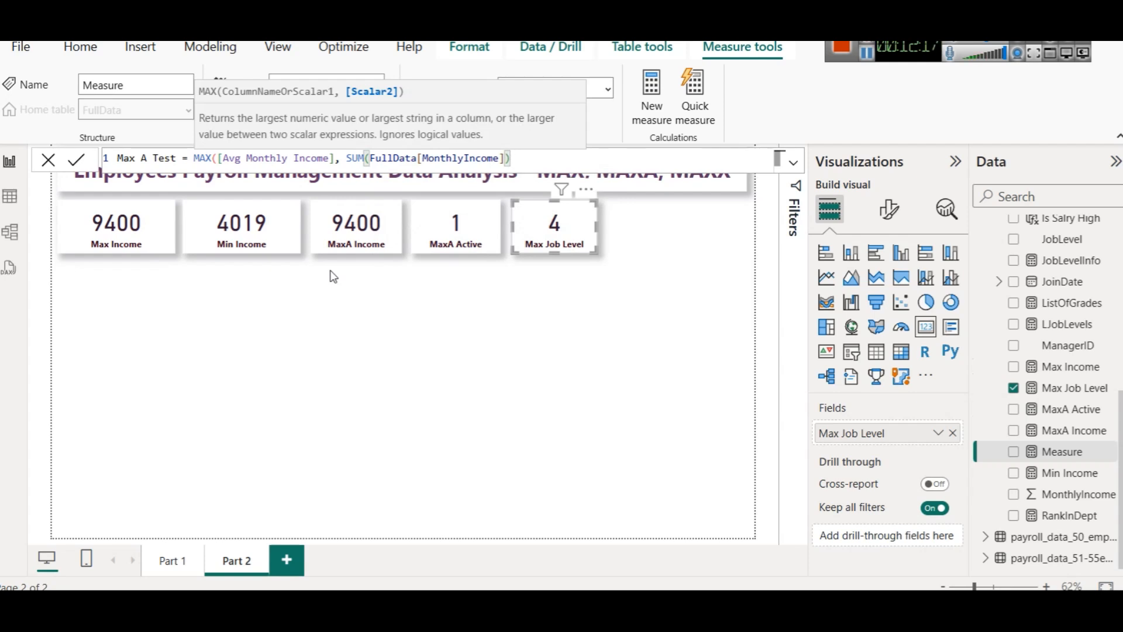
pyautogui.write(')')
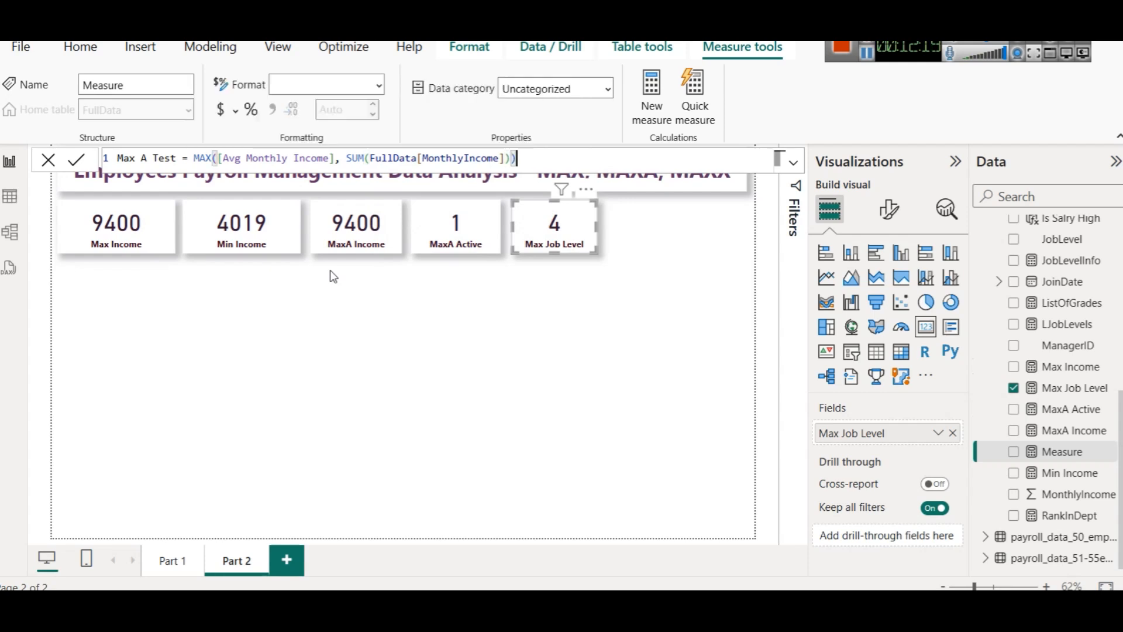
pyautogui.click(77, 159)
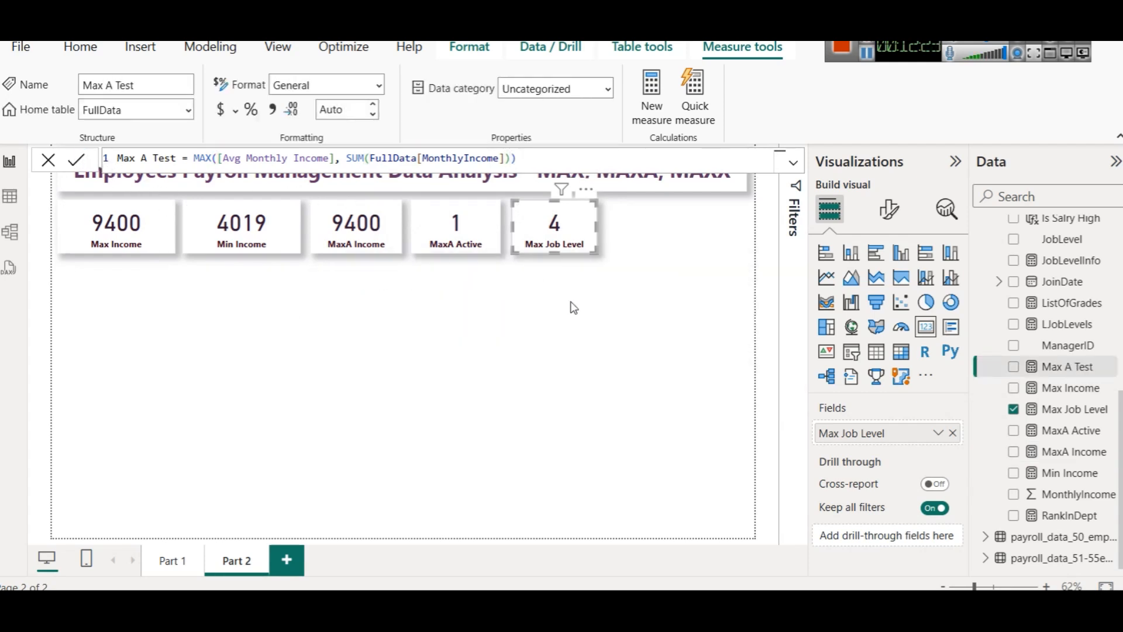
# Step: Duplicate the Max Job Level card and place the copy below the row of cards
pyautogui.click(604, 298)
pyautogui.click(554, 218)
pyautogui.moveTo(554, 217); pyautogui.dragTo(544, 316)
# Step: Search the data fields for "max"
pyautogui.scroll(3, 1100, 444)
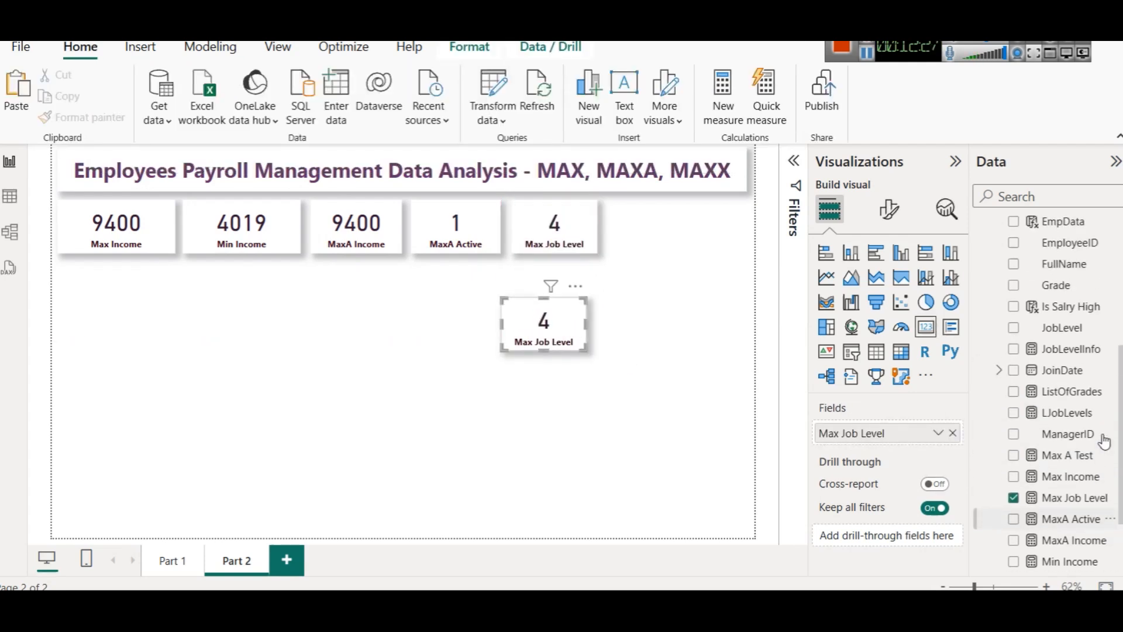
pyautogui.scroll(2, 1097, 436)
pyautogui.scroll(-5, 1096, 436)
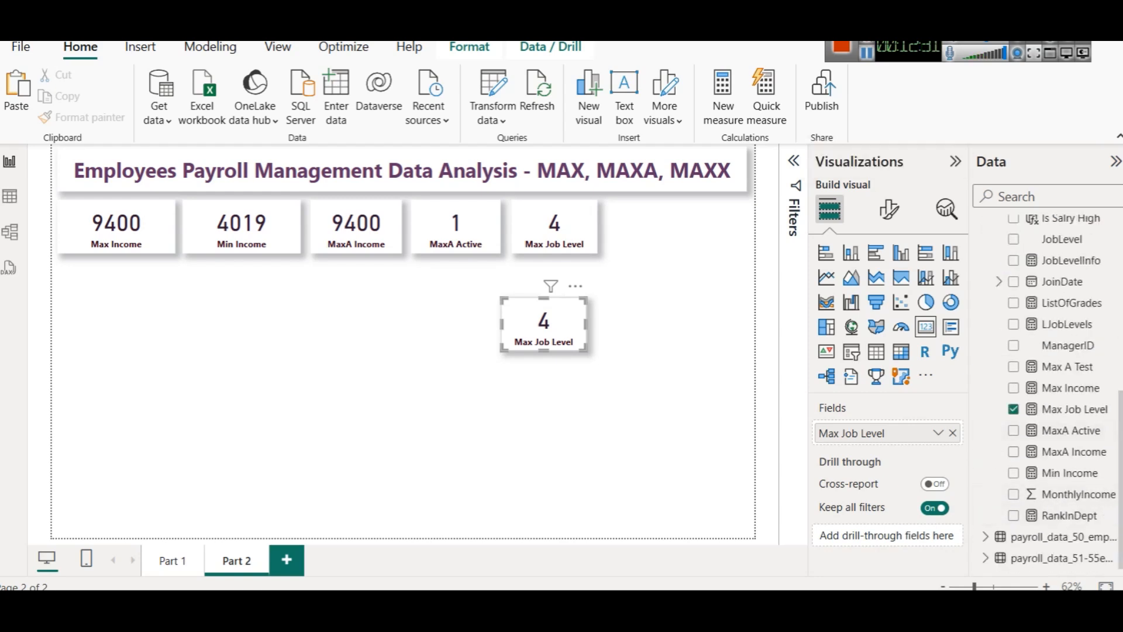
pyautogui.click(1047, 198)
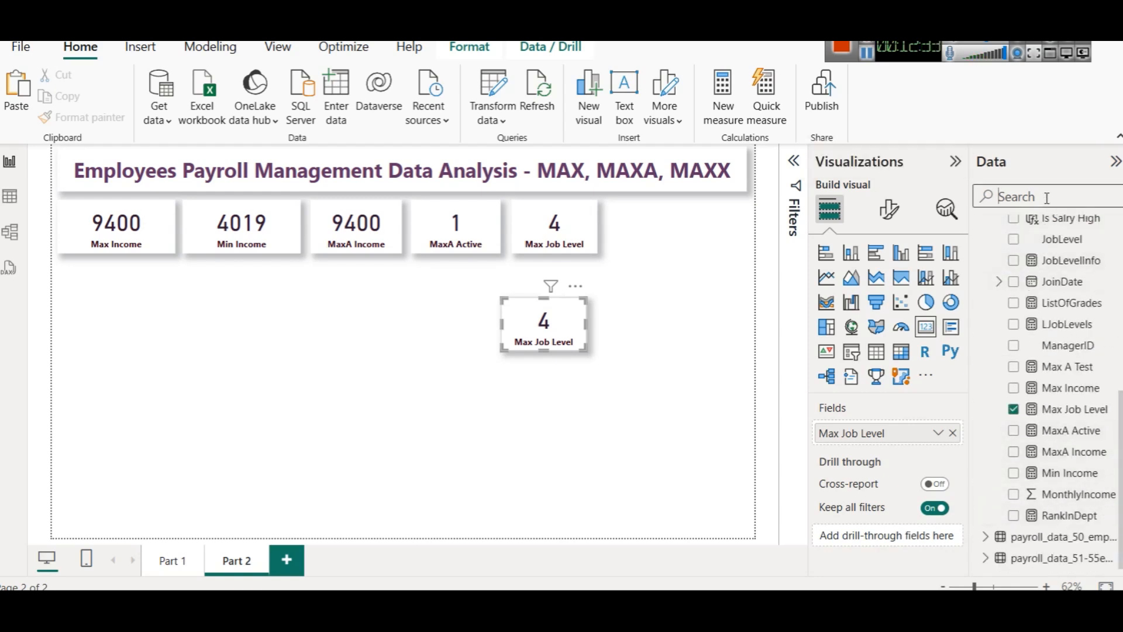
pyautogui.write('max')
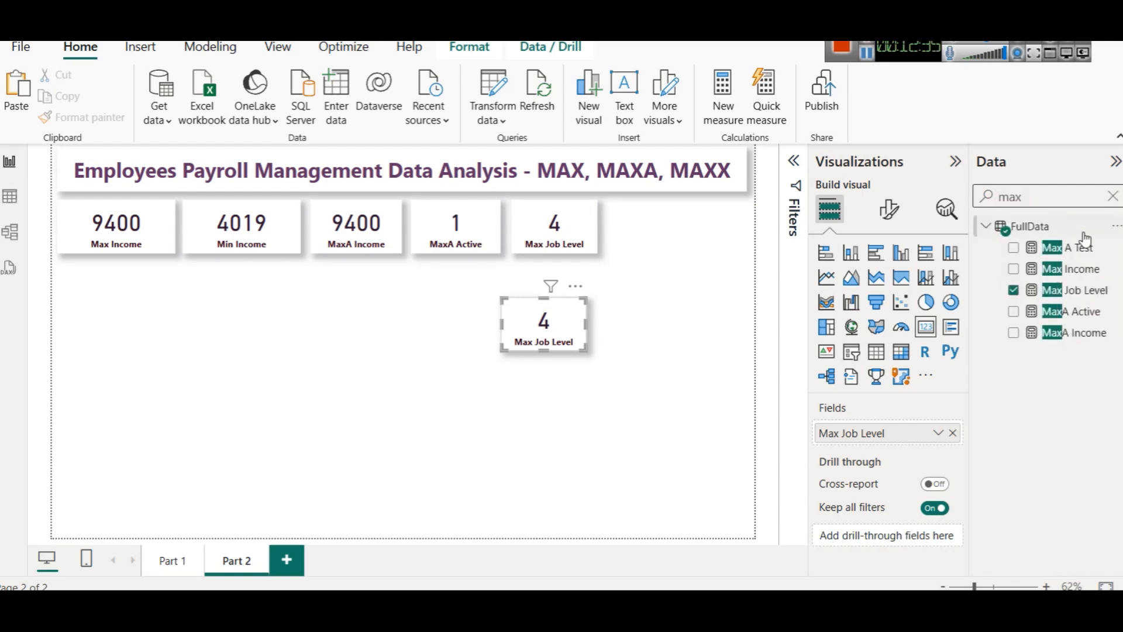
# Step: Replace the duplicated card's Max Job Level field with Max A Test and widen the card
pyautogui.moveTo(1083, 256); pyautogui.dragTo(772, 401)
pyautogui.press('Delete')
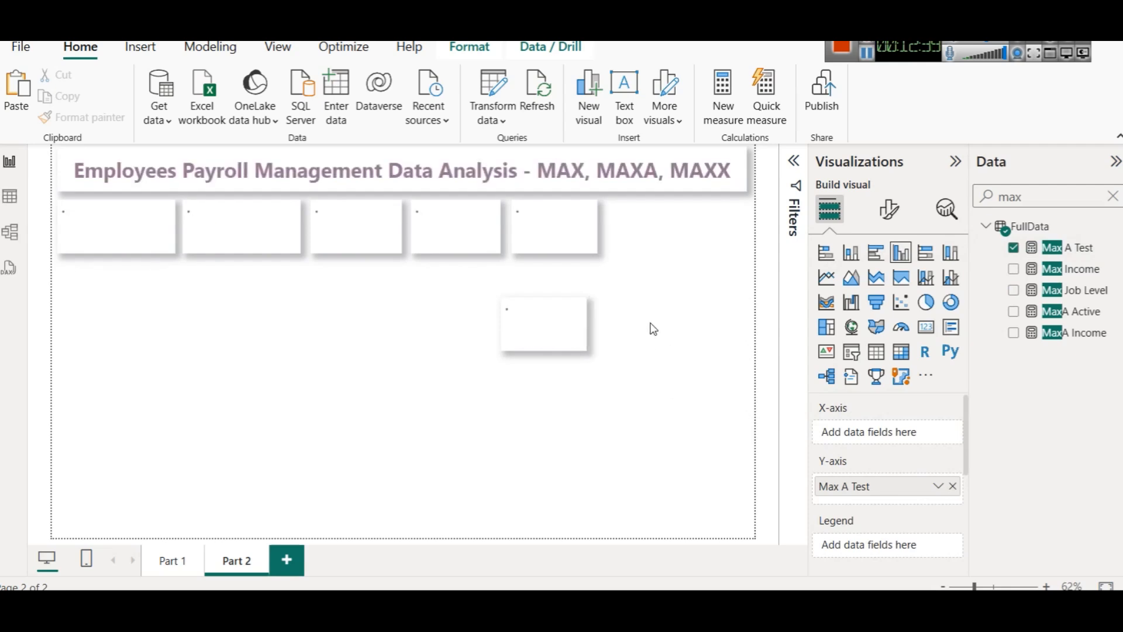
pyautogui.click(585, 323)
pyautogui.click(954, 433)
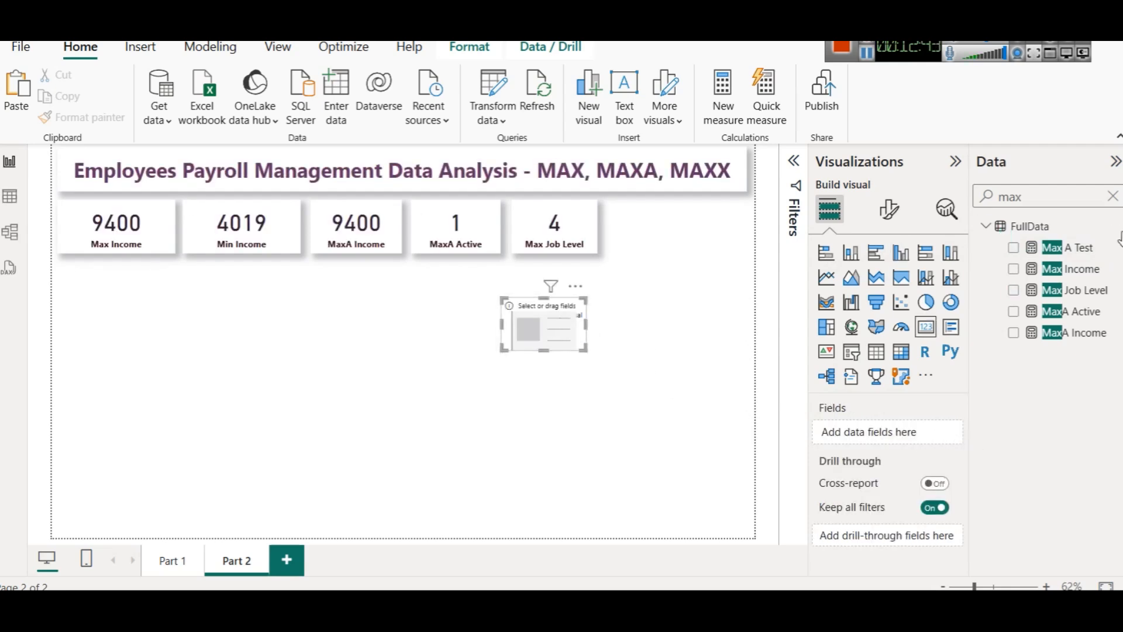
pyautogui.moveTo(1077, 247); pyautogui.dragTo(543, 321)
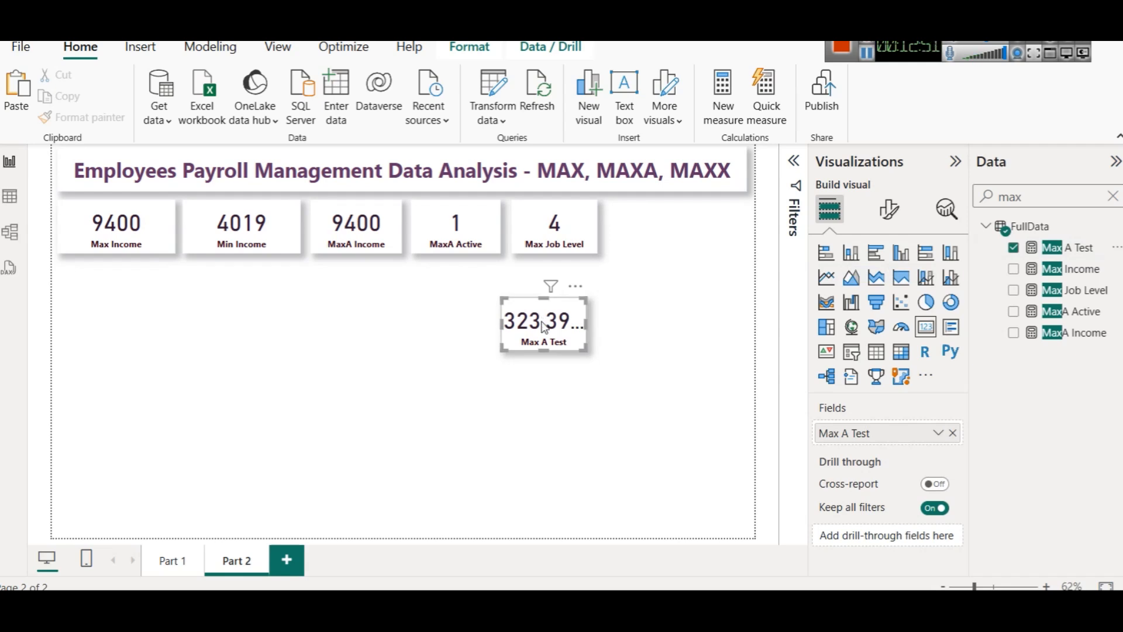
pyautogui.moveTo(501, 322); pyautogui.dragTo(447, 332)
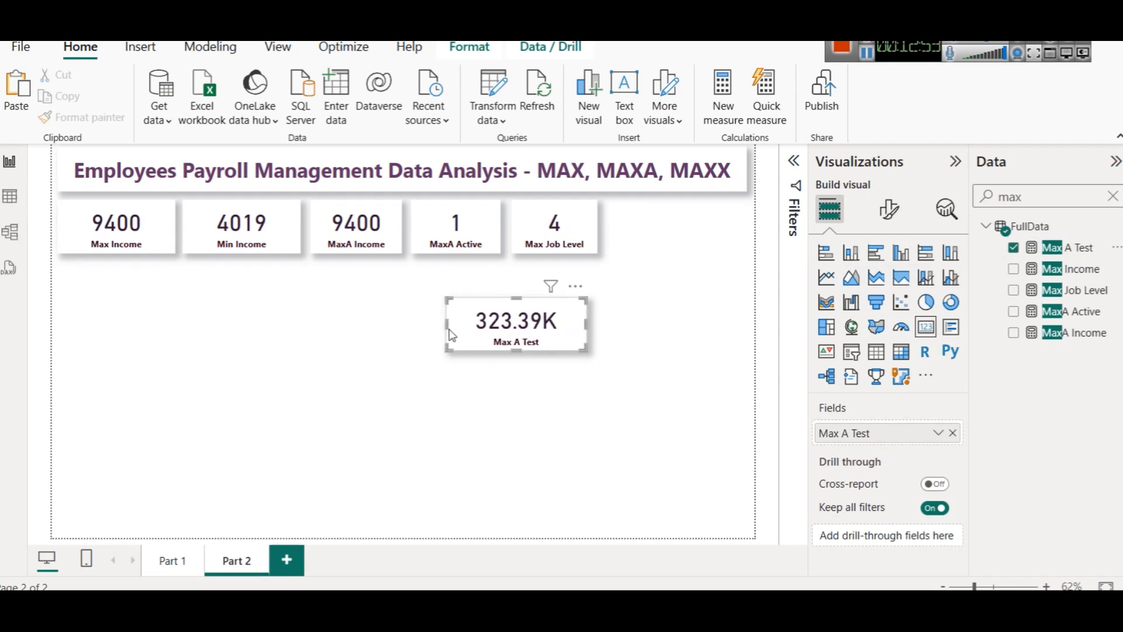
# Step: Open the Max A Test formula and try four numeric arguments, MAX(56, 78, 98, 78)
pyautogui.click(1053, 250)
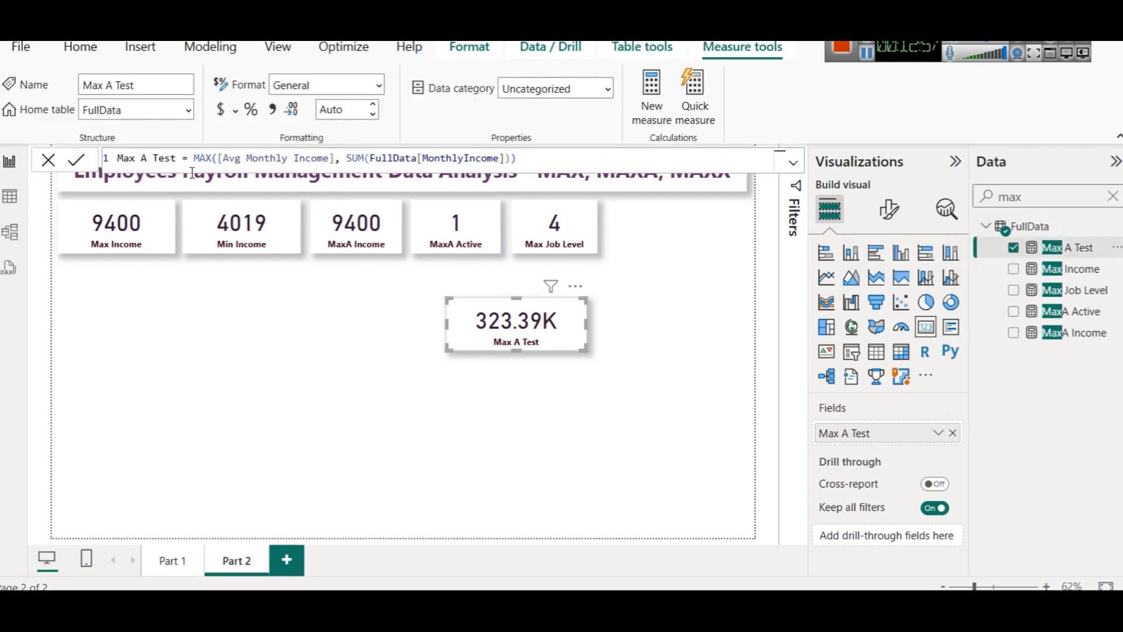
pyautogui.click(217, 159)
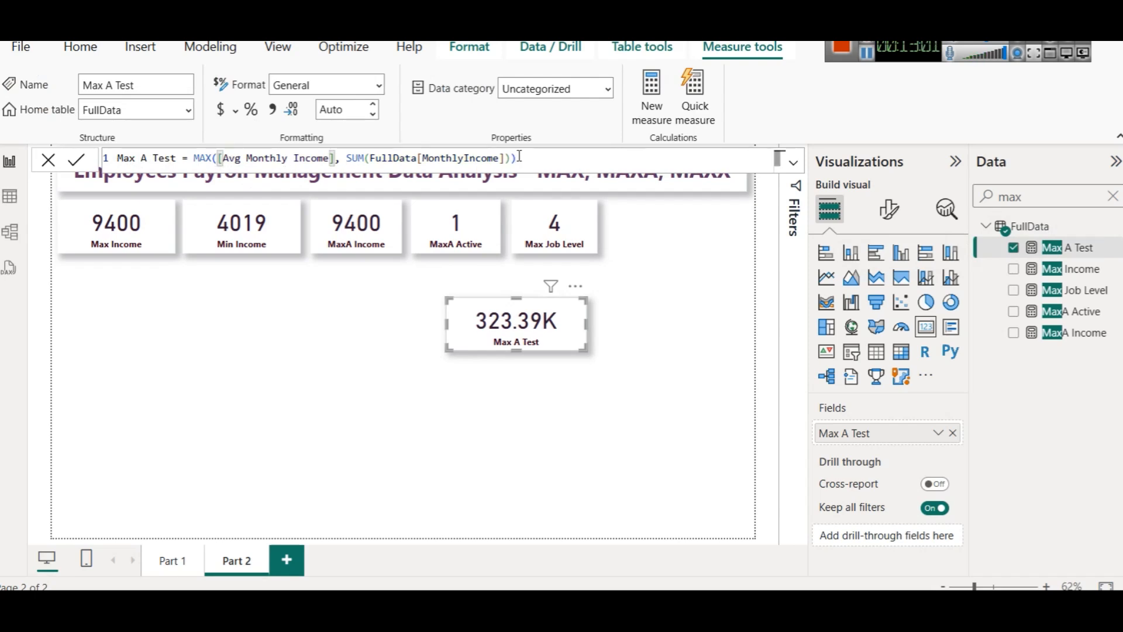
pyautogui.hotkey('shift', 'Right')
pyautogui.hotkey('shift', 'Right')
pyautogui.hotkey('shift', 'Right')
pyautogui.hotkey('shift', 'Right')
pyautogui.hotkey('shift', 'Right')
pyautogui.hotkey('shift', 'Right')
pyautogui.hotkey('shift', 'Right')
pyautogui.hotkey('shift', 'Right')
pyautogui.hotkey('shift', 'Right')
pyautogui.hotkey('shift', 'Right')
pyautogui.hotkey('shift', 'Right')
pyautogui.hotkey('shift', 'Right')
pyautogui.hotkey('shift', 'Right')
pyautogui.hotkey('shift', 'Right')
pyautogui.hotkey('shift', 'Right')
pyautogui.hotkey('shift', 'Right')
pyautogui.hotkey('shift', 'Right')
pyautogui.hotkey('shift', 'Right')
pyautogui.hotkey('shift', 'Right')
pyautogui.hotkey('shift', 'Right')
pyautogui.hotkey('shift', 'Right')
pyautogui.hotkey('shift', 'Right')
pyautogui.hotkey('shift', 'Right')
pyautogui.hotkey('shift', 'Right')
pyautogui.hotkey('shift', 'Right')
pyautogui.hotkey('shift', 'Right')
pyautogui.hotkey('shift', 'Right')
pyautogui.write('56, 78, 98,')
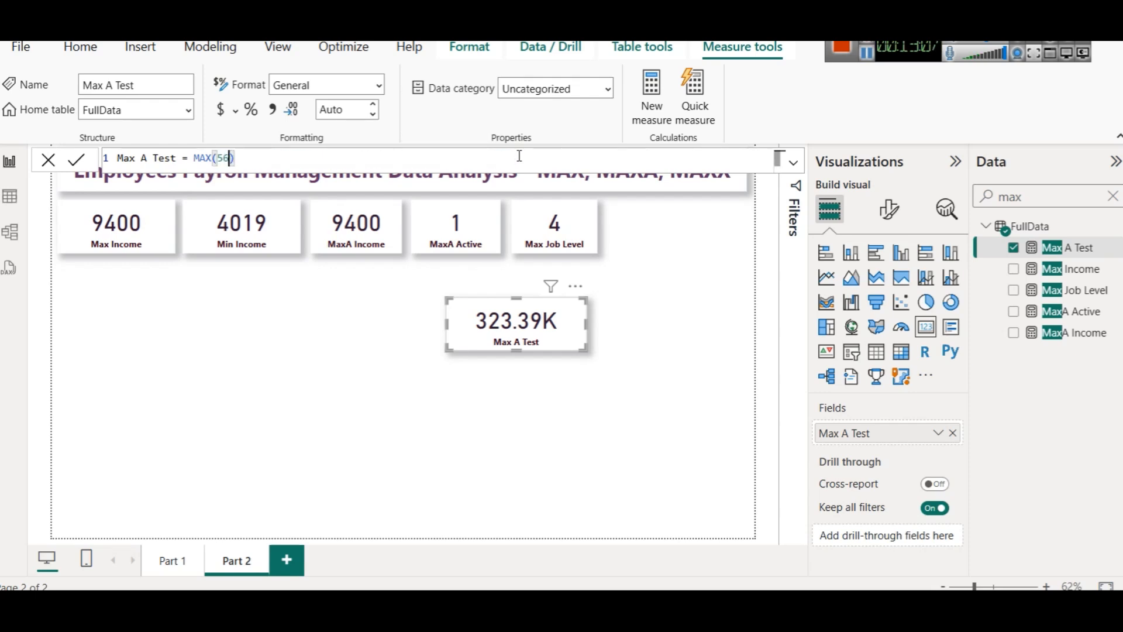
pyautogui.write(' 78')
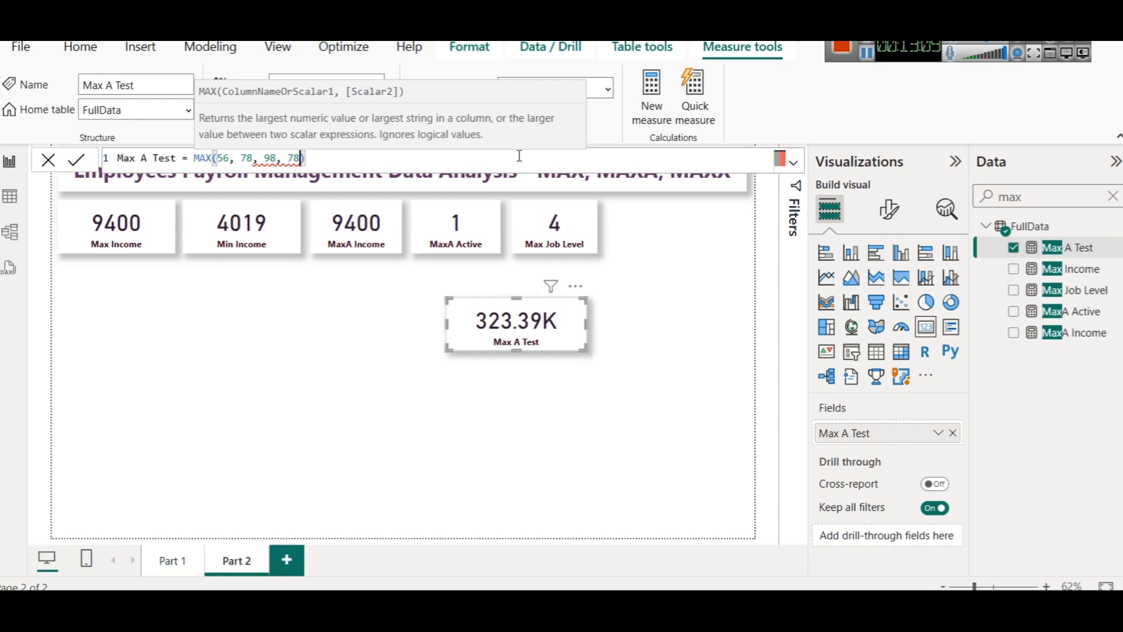
pyautogui.press('End')
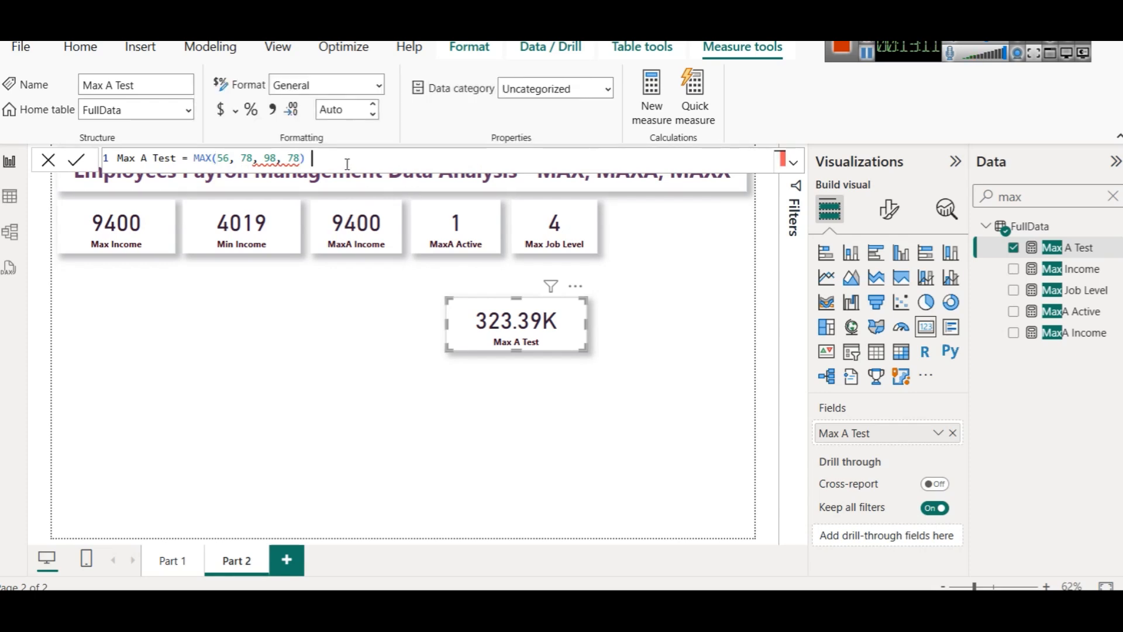
# Step: Reduce the Max A Test formula to two arguments, MAX(56,78), and commit it
pyautogui.press('BackSpace')
pyautogui.press('BackSpace')
pyautogui.press('BackSpace')
pyautogui.press('BackSpace')
pyautogui.press('BackSpace')
pyautogui.press('BackSpace')
pyautogui.press('BackSpace')
pyautogui.press('BackSpace')
pyautogui.press('BackSpace')
pyautogui.press('BackSpace')
pyautogui.press('BackSpace')
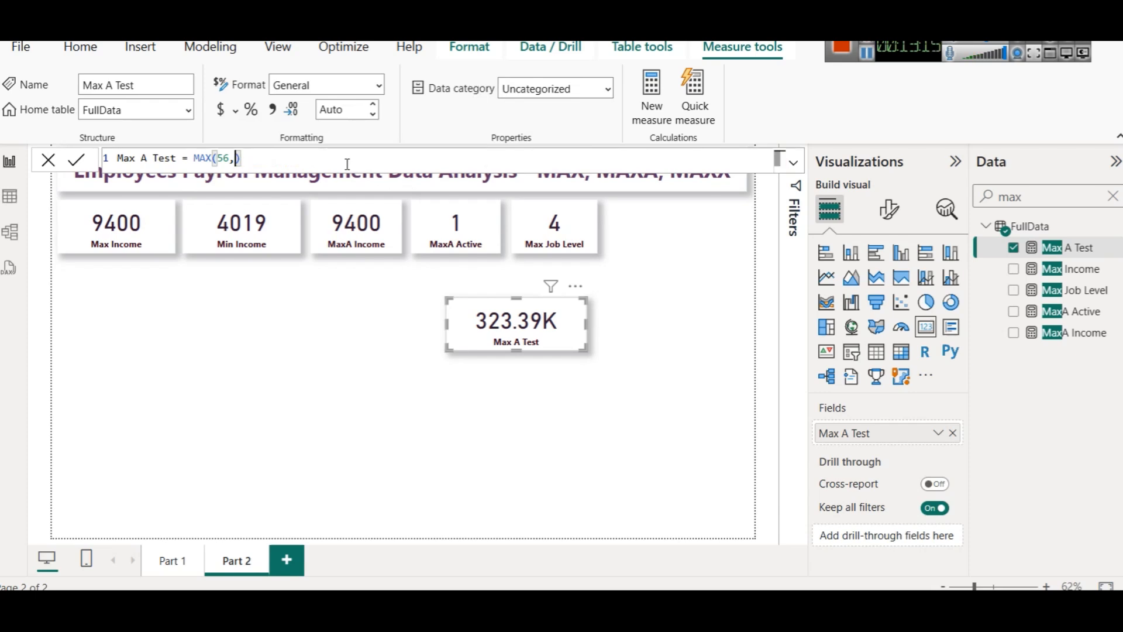
pyautogui.write('78')
pyautogui.click(76, 158)
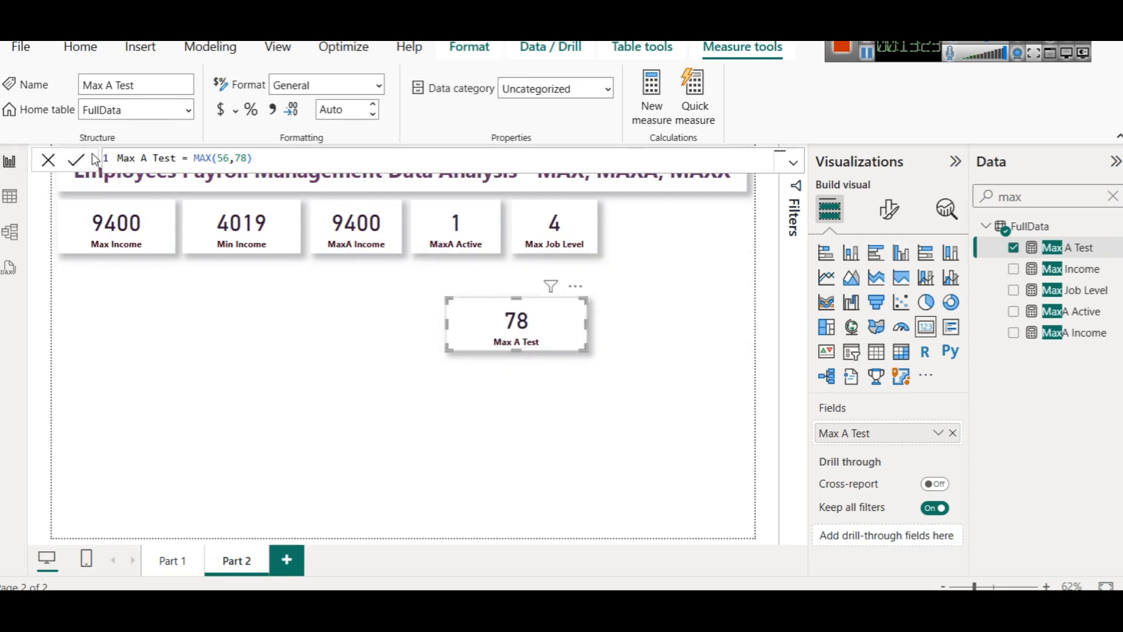
# Step: Change the Max A Test function to MAXA and replace its arguments with True, False
pyautogui.click(272, 162)
pyautogui.press('Left')
pyautogui.press('BackSpace')
pyautogui.press('BackSpace')
pyautogui.press('BackSpace')
pyautogui.press('BackSpace')
pyautogui.press('BackSpace')
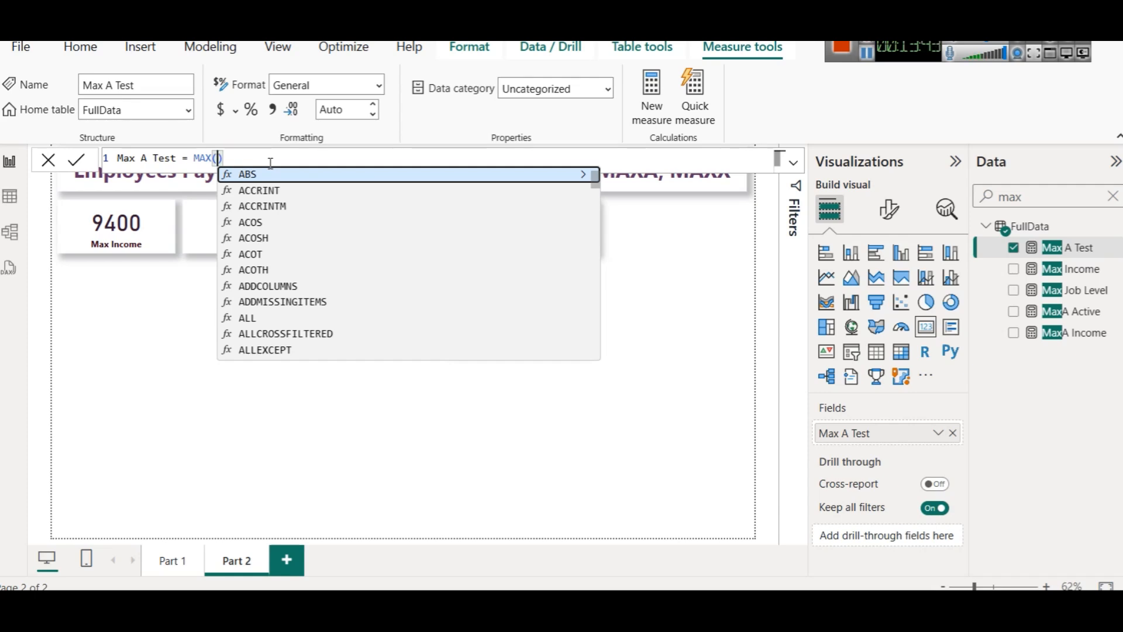
pyautogui.press('Left')
pyautogui.write('A(')
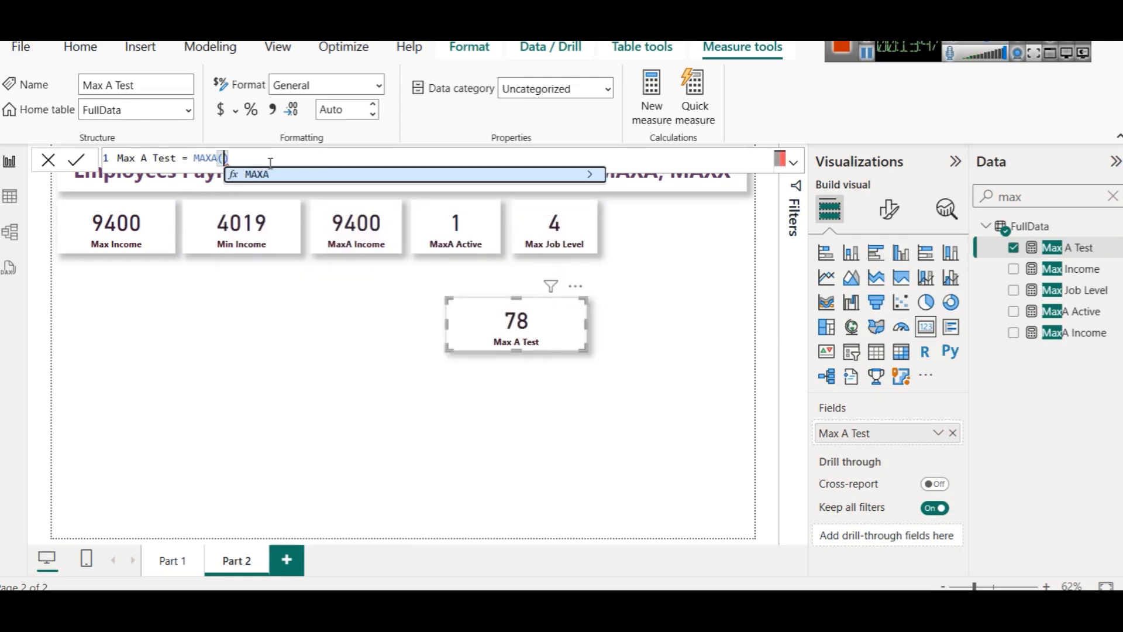
pyautogui.write('Truem')
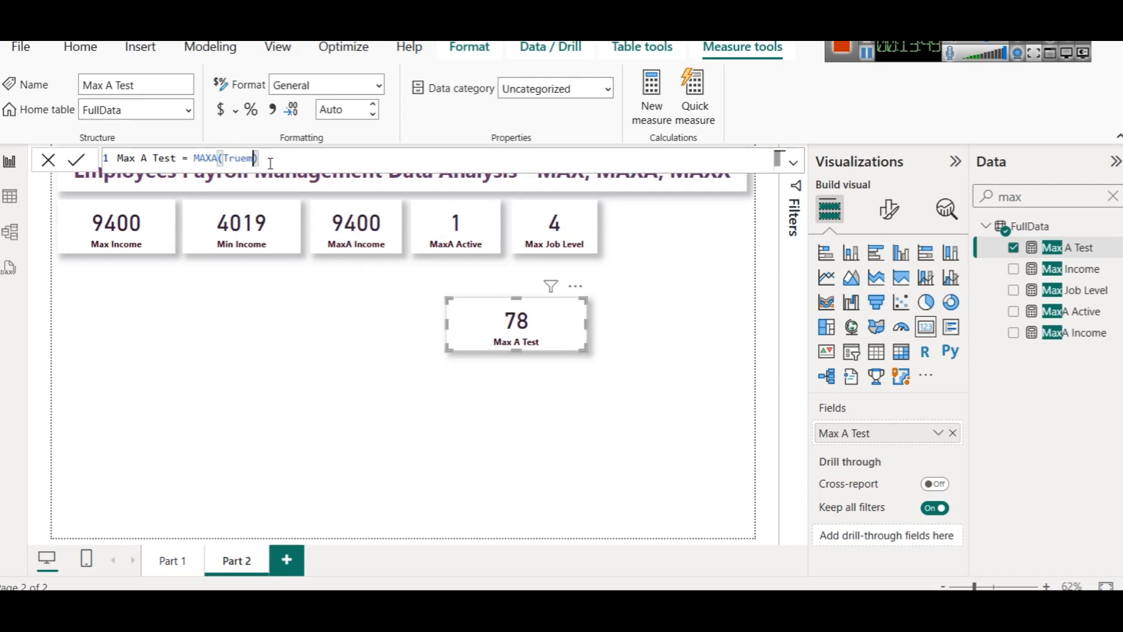
pyautogui.press('BackSpace')
pyautogui.write(', False')
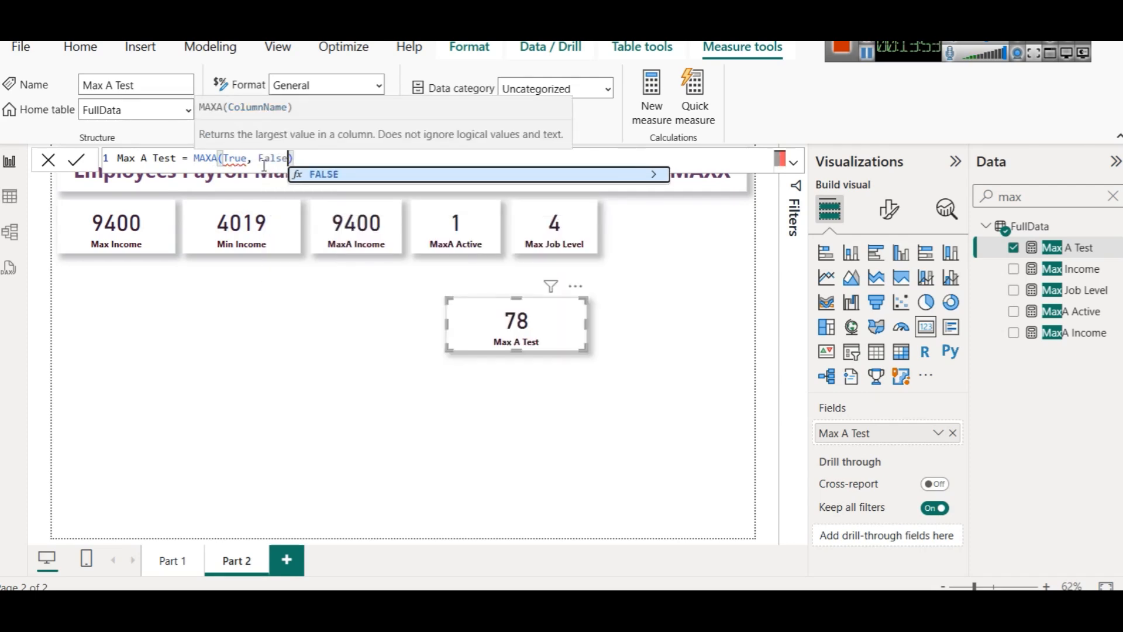
# Step: Add parentheses to both logical arguments so the formula reads MAXA(True(), False())
pyautogui.press('Left')
pyautogui.press('Left')
pyautogui.press('Left')
pyautogui.press('Left')
pyautogui.press('Left')
pyautogui.press('Left')
pyautogui.press('Left')
pyautogui.press('Left')
pyautogui.press('Right')
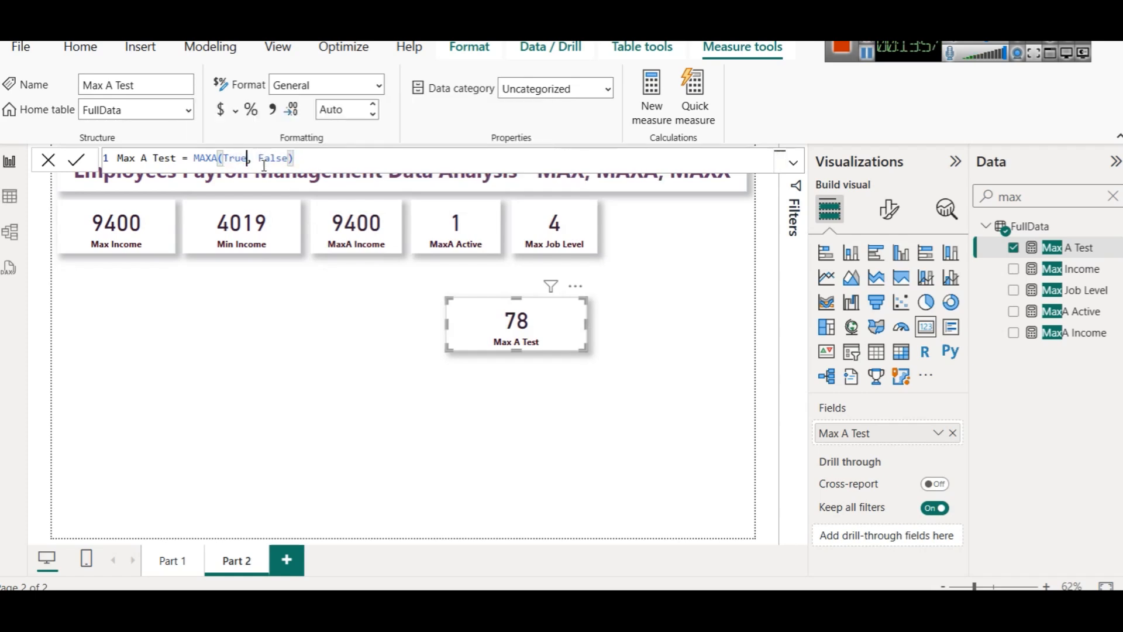
pyautogui.write('()')
pyautogui.press('Right')
pyautogui.press('Right')
pyautogui.press('Right')
pyautogui.press('Right')
pyautogui.press('Right')
pyautogui.press('Right')
pyautogui.press('Right')
pyautogui.write('(')
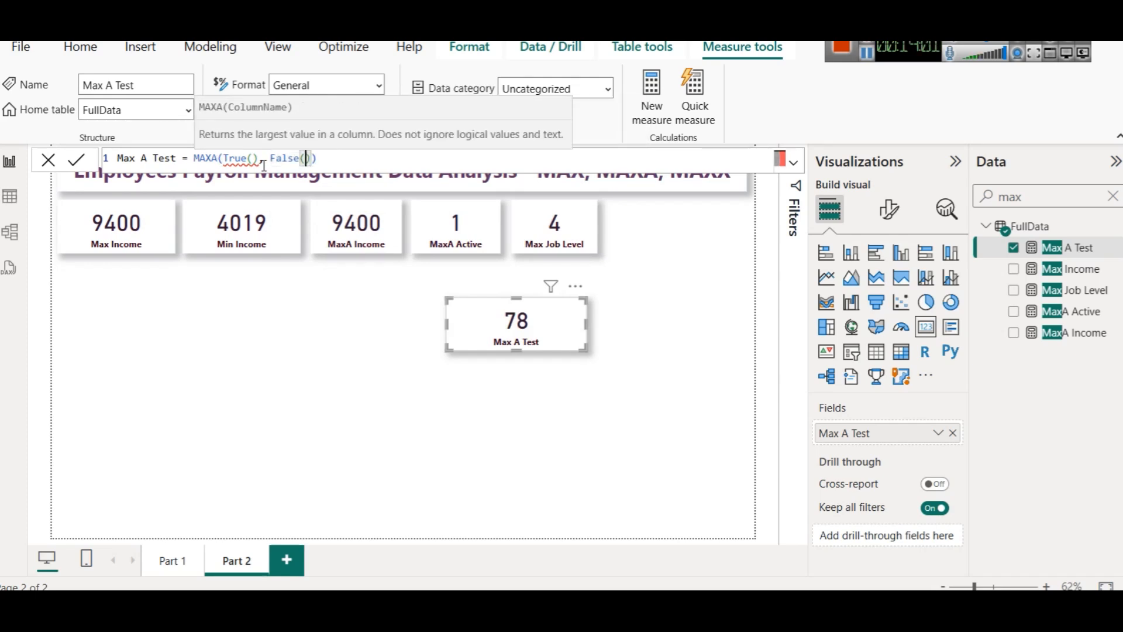
pyautogui.press('Left')
pyautogui.press('Left')
pyautogui.press('Left')
pyautogui.press('Left')
pyautogui.press('Left')
pyautogui.press('Left')
pyautogui.press('Left')
pyautogui.press('Left')
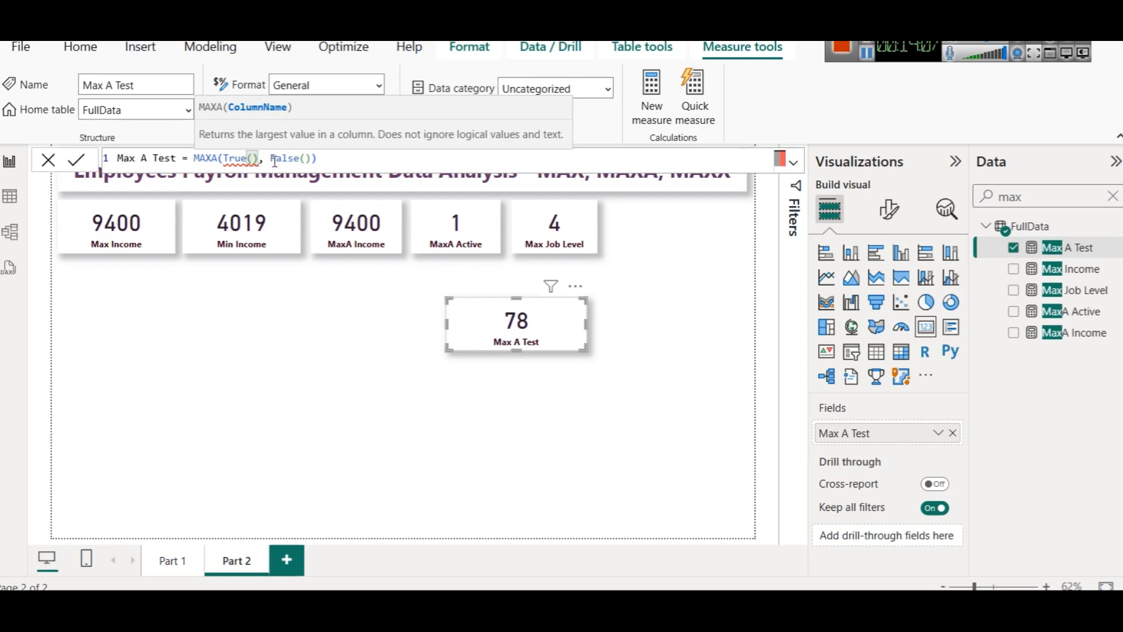
# Step: Change the function from MAXA to MAX, keeping True() and False() as arguments, and commit the measure
pyautogui.doubleClick(214, 160)
pyautogui.write('MAX')
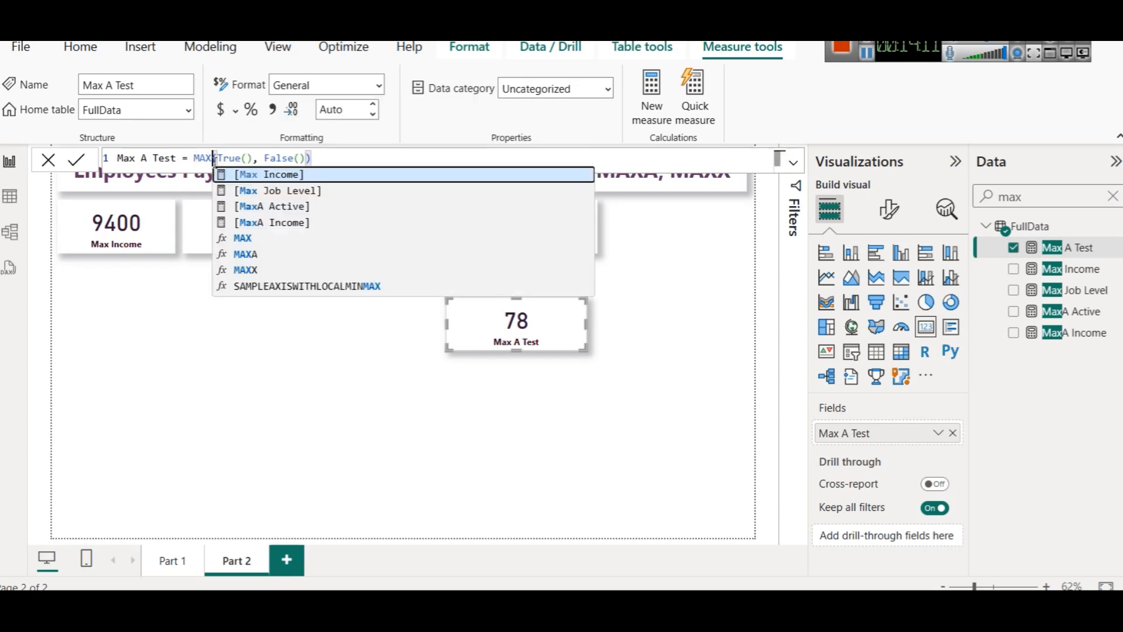
pyautogui.click(399, 157)
pyautogui.click(79, 165)
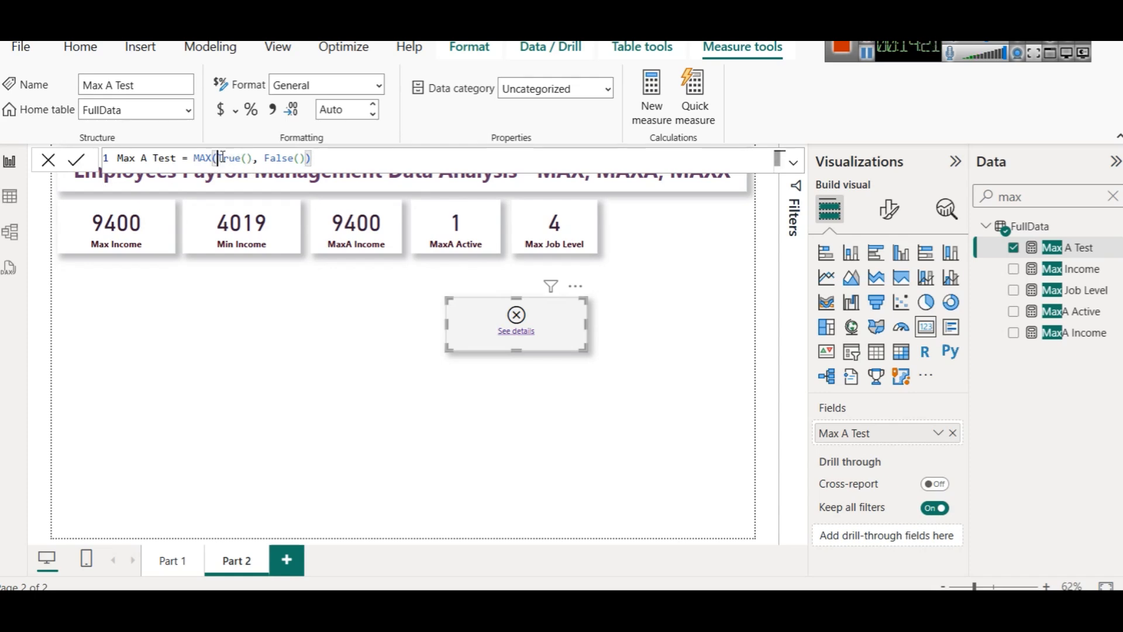
# Step: Clear the True() and False() arguments, change the function to MAXA and start an IF function inside it
pyautogui.moveTo(217, 158); pyautogui.dragTo(305, 159)
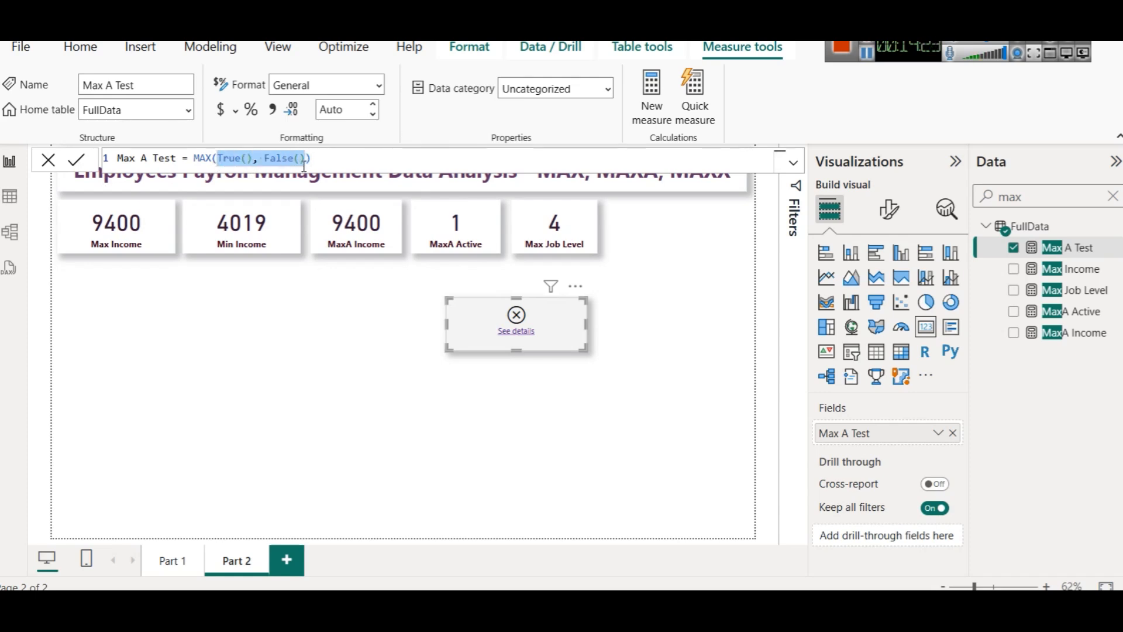
pyautogui.press('BackSpace')
pyautogui.press('Left')
pyautogui.write('A')
pyautogui.press('Right')
pyautogui.press('Right')
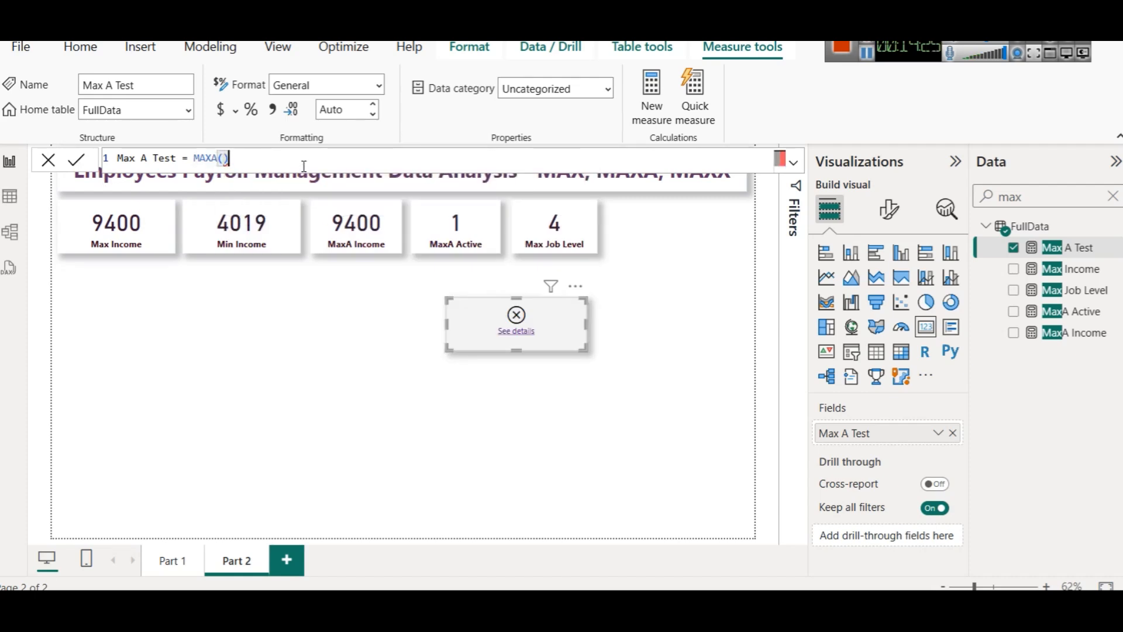
pyautogui.press('BackSpace')
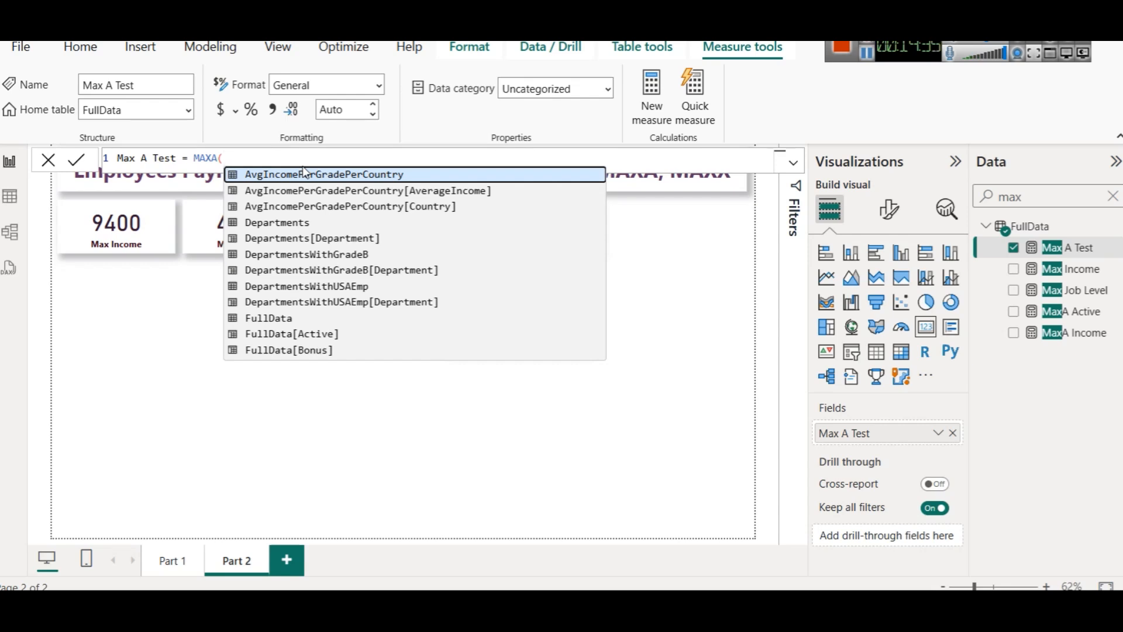
pyautogui.write('IF')
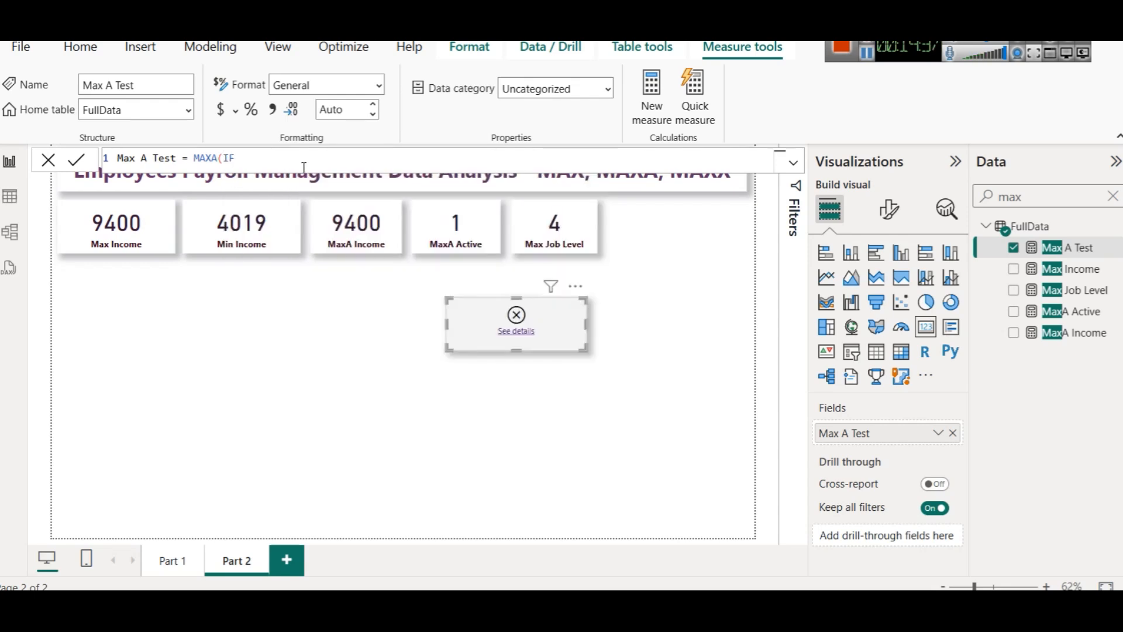
pyautogui.write('(')
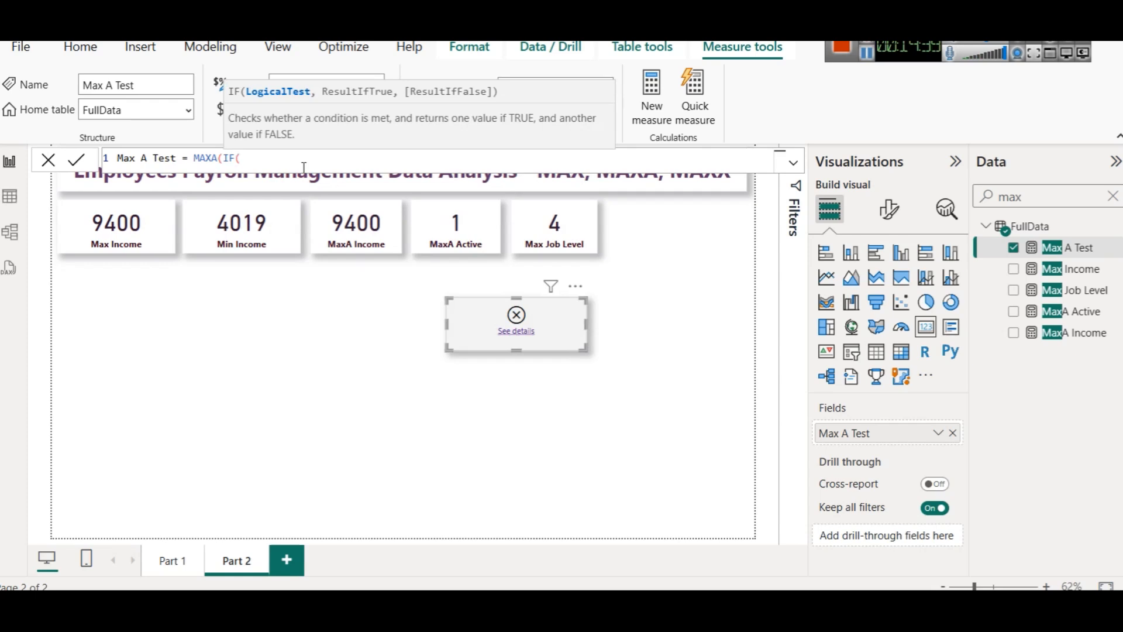
# Step: Try to find an income field for the IF logical test with "Incom", and clear the entry
pyautogui.write('Incom')
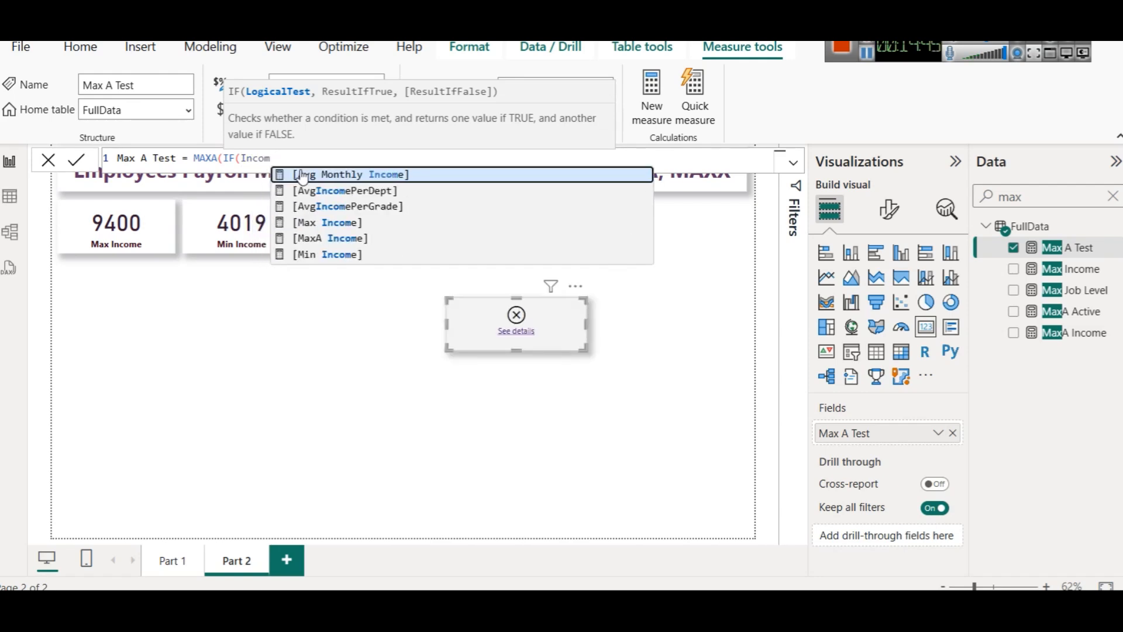
pyautogui.press('Down')
pyautogui.press('Up')
pyautogui.press('Down')
pyautogui.press('Down')
pyautogui.press('Down')
pyautogui.press('Down')
pyautogui.press('Down')
pyautogui.press('Down')
pyautogui.press('Down')
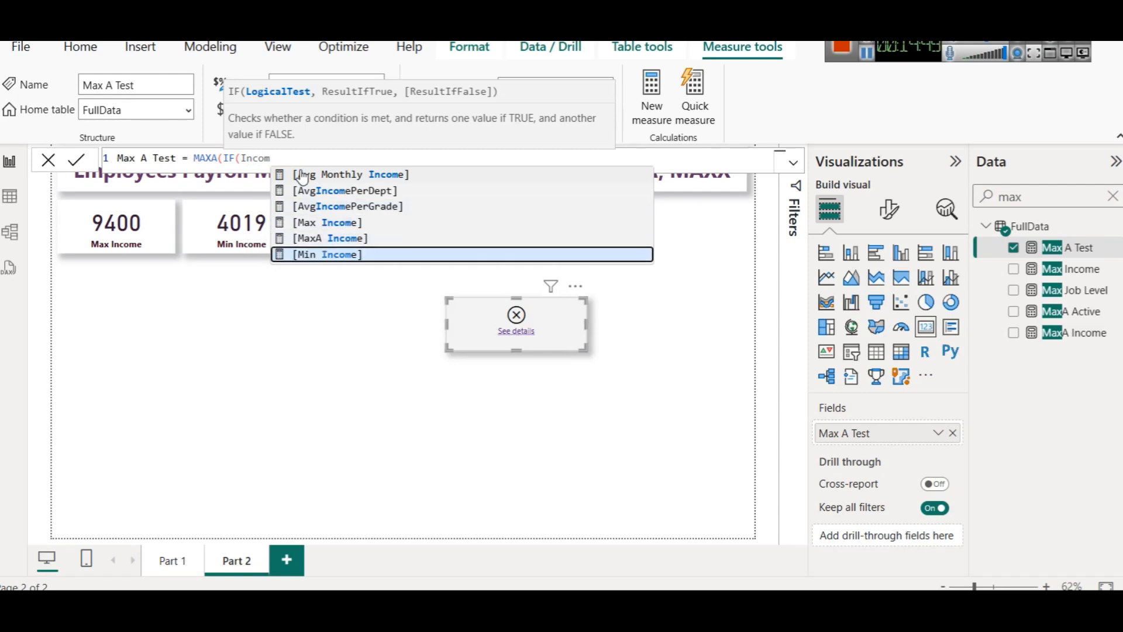
pyautogui.press('BackSpace')
pyautogui.press('BackSpace')
pyautogui.press('BackSpace')
pyautogui.press('BackSpace')
pyautogui.press('BackSpace')
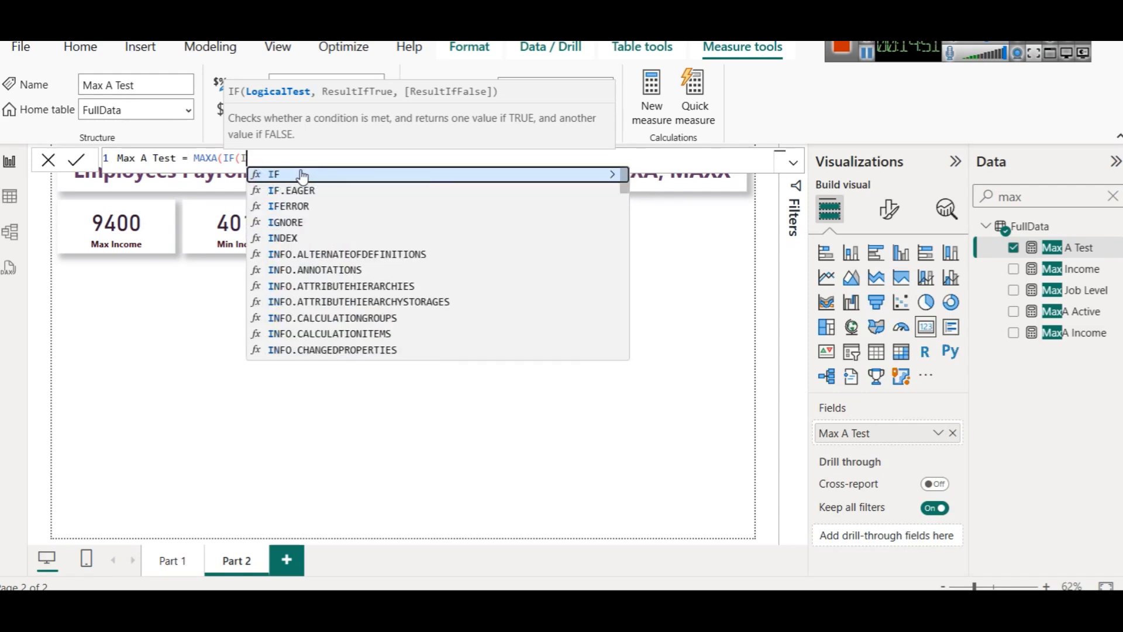
# Step: Search the FullData field suggestions for a field to use in the IF logical test, and clear the entry
pyautogui.write('full')
pyautogui.press('Down')
pyautogui.press('Down')
pyautogui.press('Down')
pyautogui.press('Down')
pyautogui.press('Down')
pyautogui.press('Down')
pyautogui.press('Down')
pyautogui.press('Down')
pyautogui.press('Down')
pyautogui.press('Down')
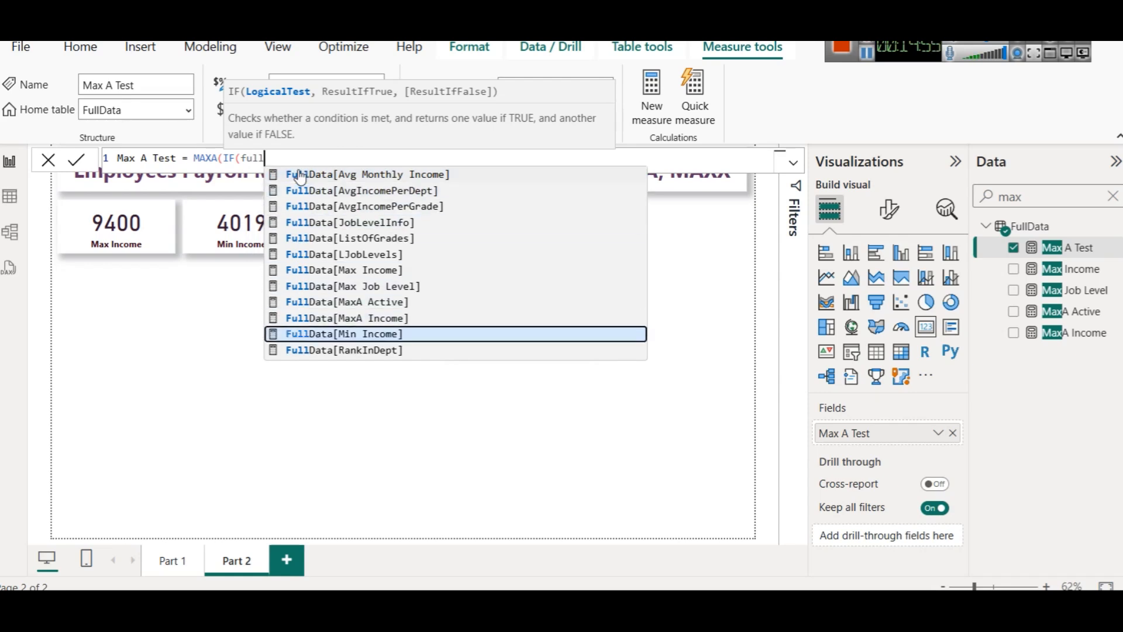
pyautogui.press('Down')
pyautogui.press('Down')
pyautogui.press('Down')
pyautogui.press('Up')
pyautogui.press('Up')
pyautogui.press('Up')
pyautogui.press('Up')
pyautogui.press('Up')
pyautogui.press('Up')
pyautogui.press('Up')
pyautogui.press('Up')
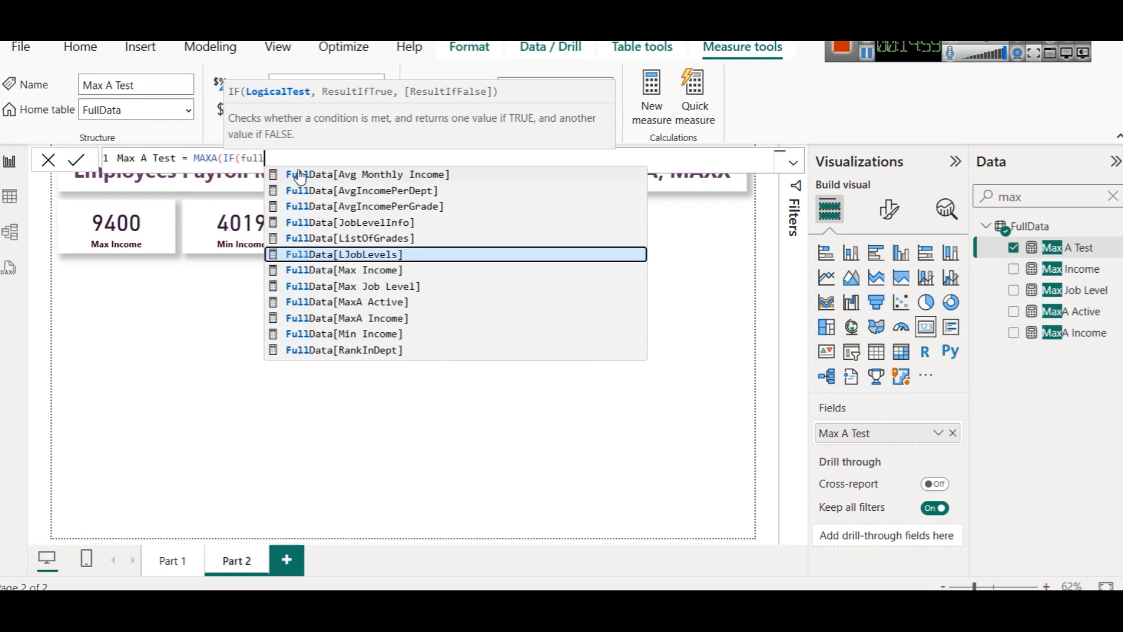
pyautogui.press('Down')
pyautogui.press('Down')
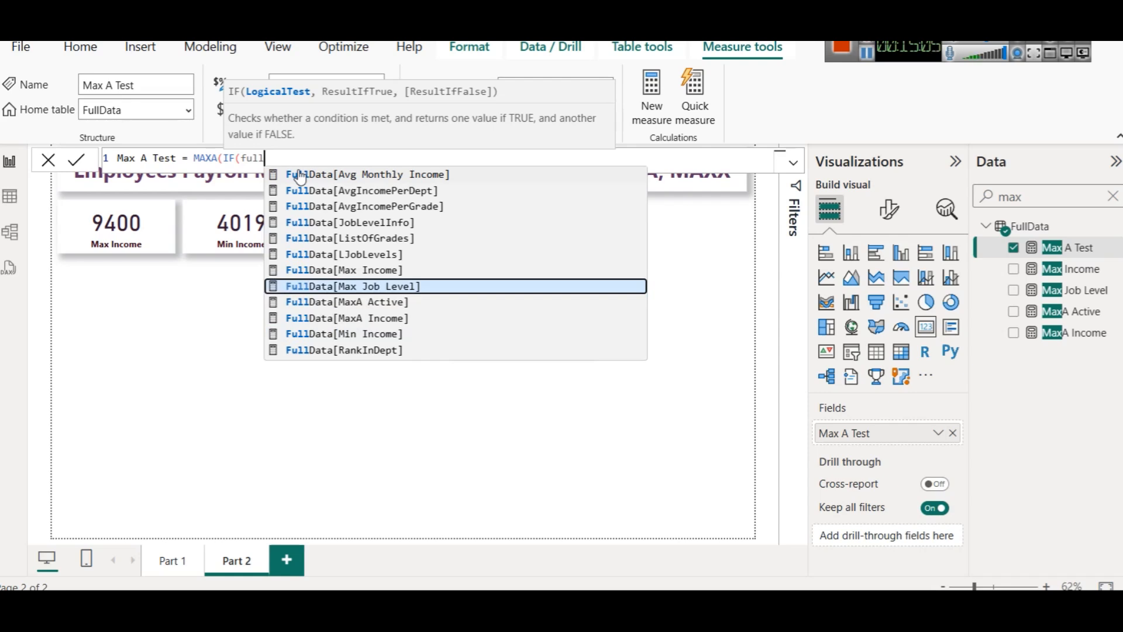
pyautogui.press('Down')
pyautogui.press('Down')
pyautogui.press('Down')
pyautogui.press('Down')
pyautogui.press('Down')
pyautogui.press('Down')
pyautogui.press('Down')
pyautogui.press('Down')
pyautogui.press('Down')
pyautogui.press('Down')
pyautogui.press('Down')
pyautogui.press('Down')
pyautogui.press('Down')
pyautogui.press('Down')
pyautogui.press('Down')
pyautogui.press('Down')
pyautogui.press('Down')
pyautogui.press('Down')
pyautogui.press('Down')
pyautogui.press('Down')
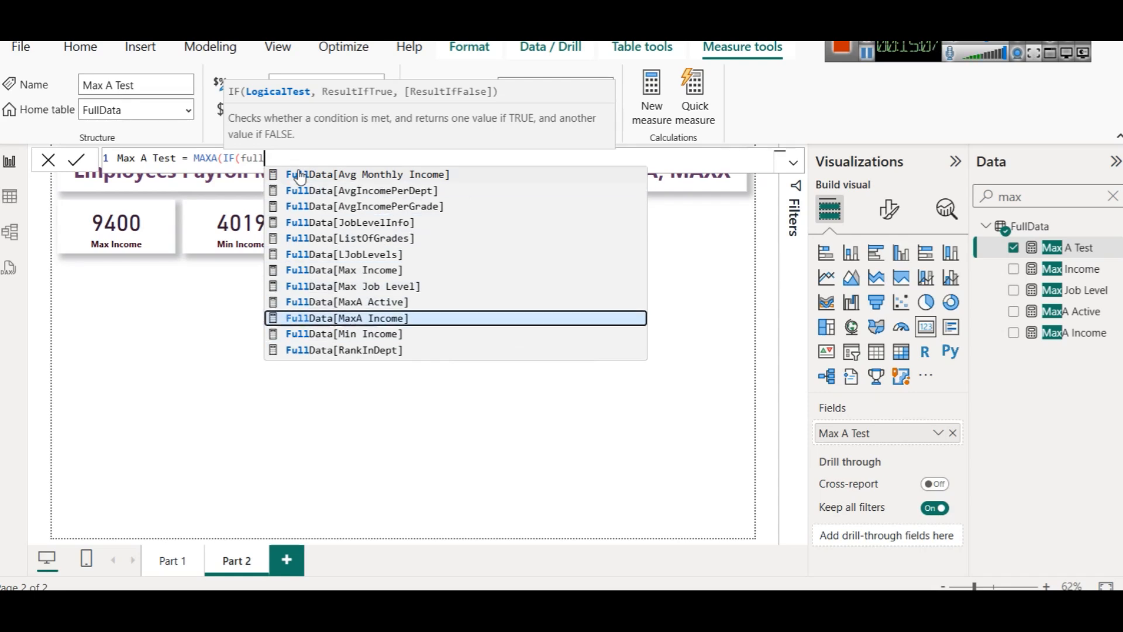
pyautogui.press('Down')
pyautogui.press('Down')
pyautogui.press('Down')
pyautogui.press('Down')
pyautogui.press('Down')
pyautogui.press('Down')
pyautogui.press('Down')
pyautogui.press('Down')
pyautogui.press('Down')
pyautogui.press('Down')
pyautogui.press('Down')
pyautogui.press('Down')
pyautogui.press('Down')
pyautogui.press('Down')
pyautogui.press('Down')
pyautogui.press('Down')
pyautogui.press('Down')
pyautogui.press('Down')
pyautogui.press('Down')
pyautogui.press('Down')
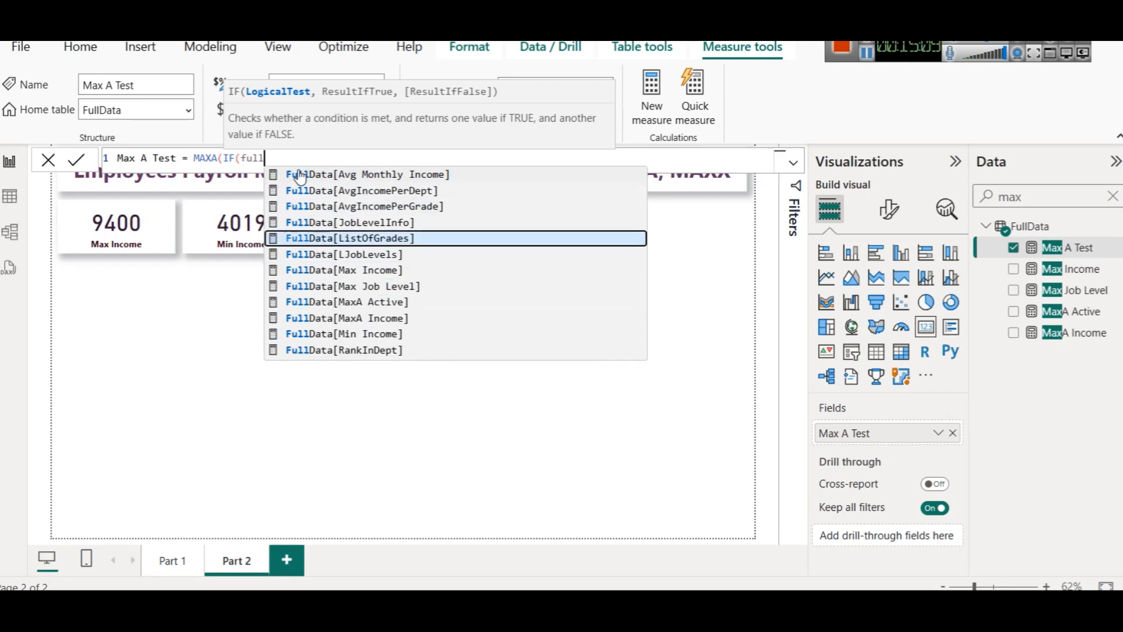
pyautogui.press('Down')
pyautogui.press('Down')
pyautogui.press('Down')
pyautogui.press('Down')
pyautogui.press('Down')
pyautogui.press('Down')
pyautogui.press('Down')
pyautogui.press('Down')
pyautogui.press('BackSpace')
pyautogui.press('BackSpace')
pyautogui.press('BackSpace')
pyautogui.press('BackSpace')
pyautogui.press('BackSpace')
pyautogui.press('BackSpace')
pyautogui.press('BackSpace')
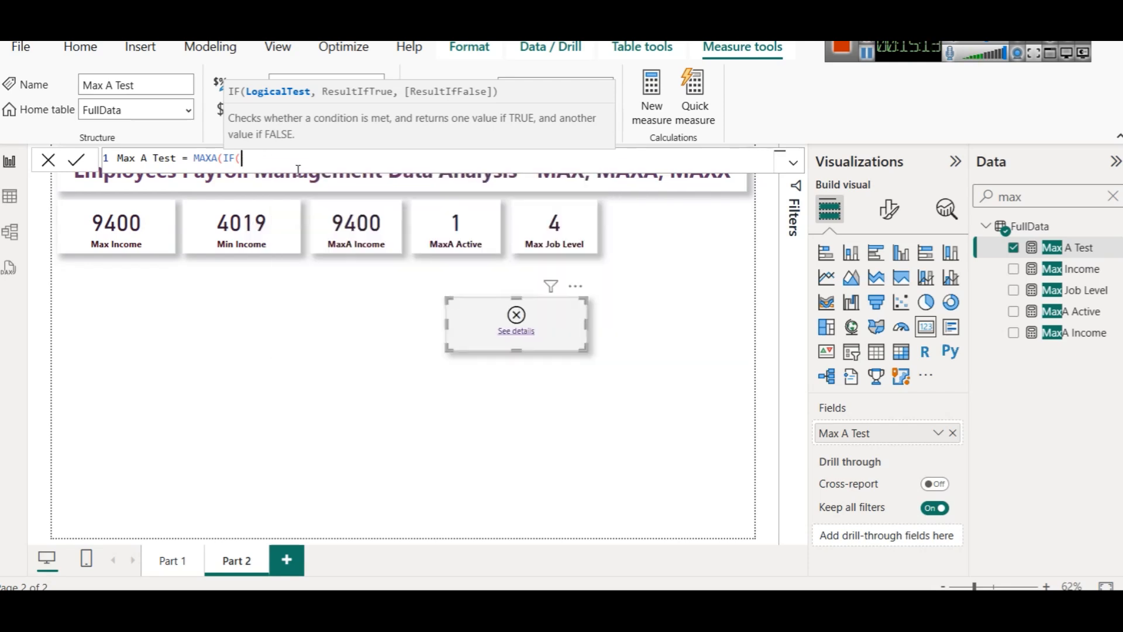
# Step: Erase the whole Max A Test formula and commit the measure without an expression
pyautogui.press('BackSpace')
pyautogui.hotkey('ctrl', 'a')
pyautogui.press('BackSpace')
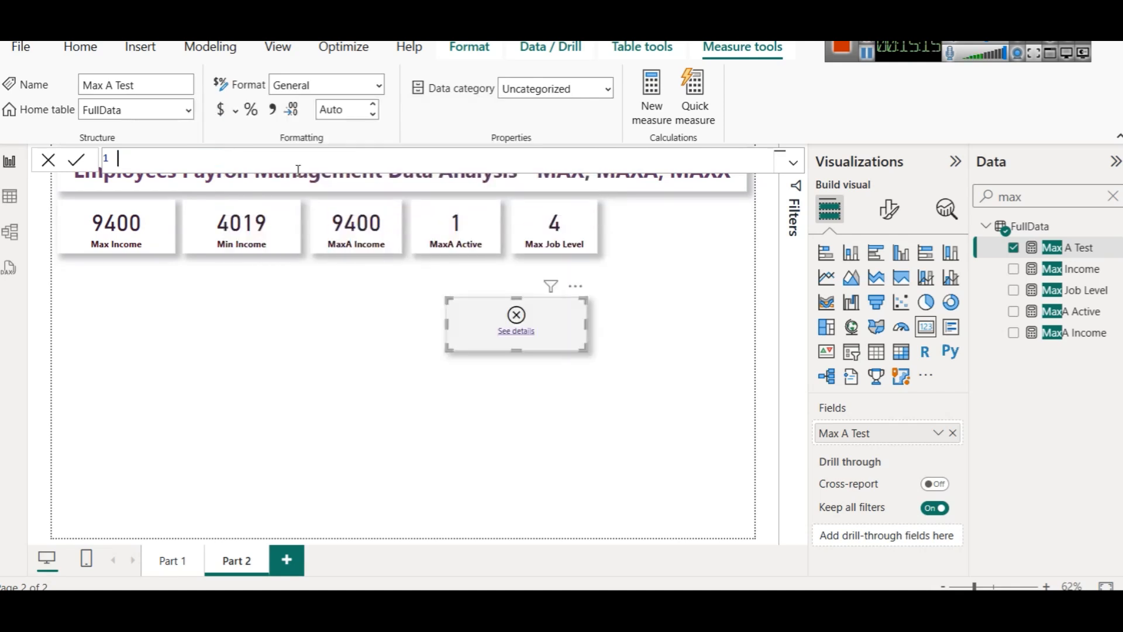
pyautogui.press('Return')
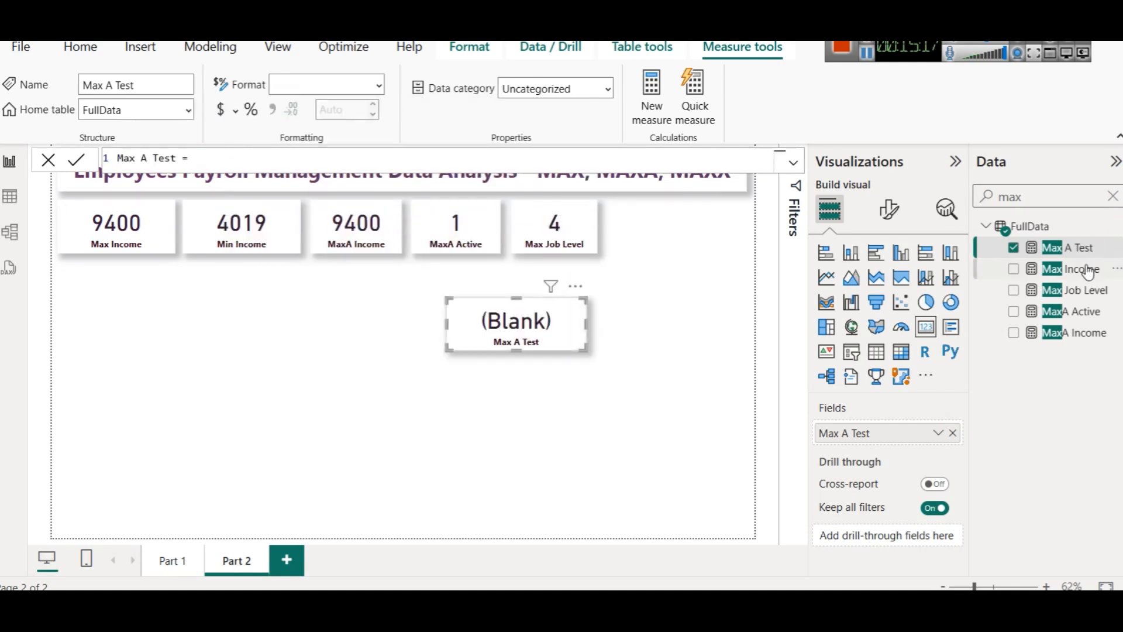
# Step: Examine the formula of the Is Salry High column in the FullData table's data, and return to the report page
pyautogui.click(1030, 226)
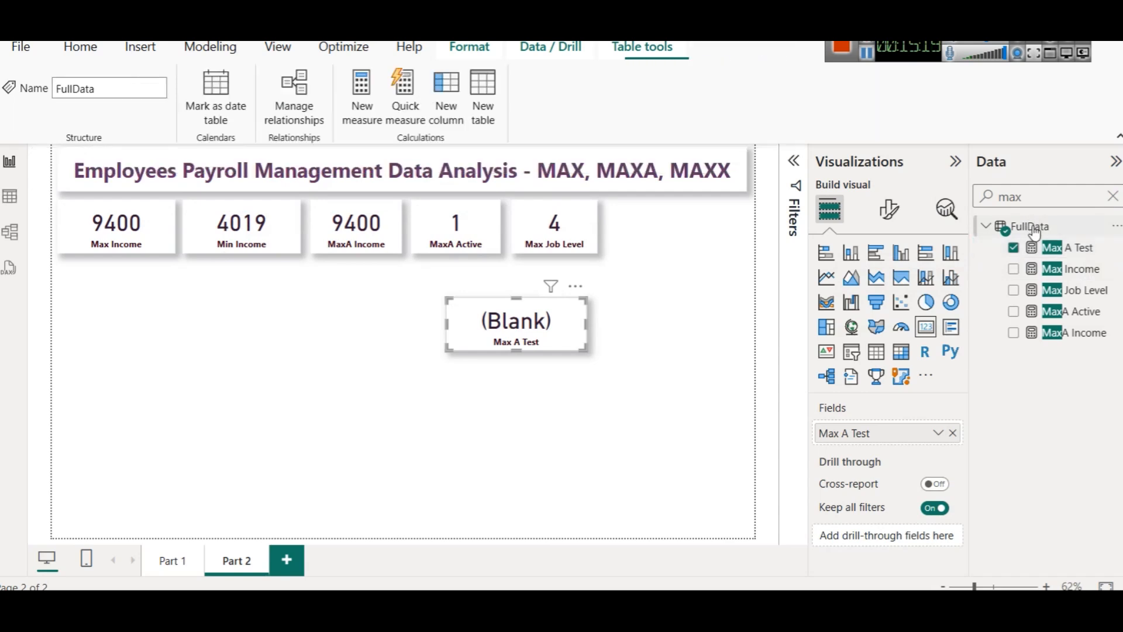
pyautogui.click(10, 196)
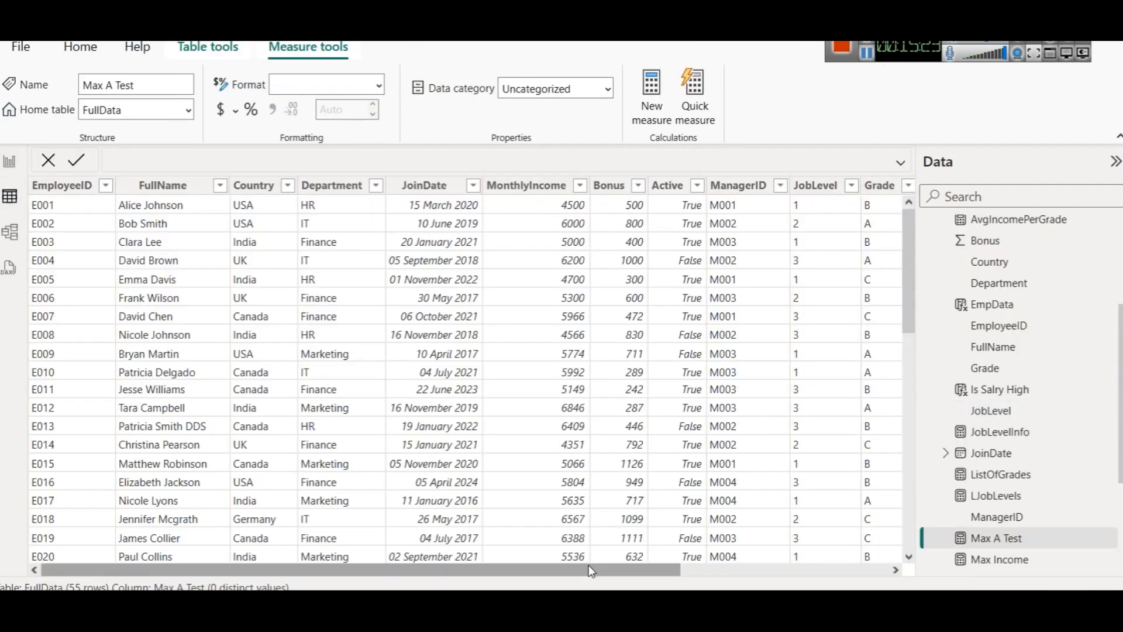
pyautogui.moveTo(591, 570); pyautogui.dragTo(868, 570)
pyautogui.click(655, 189)
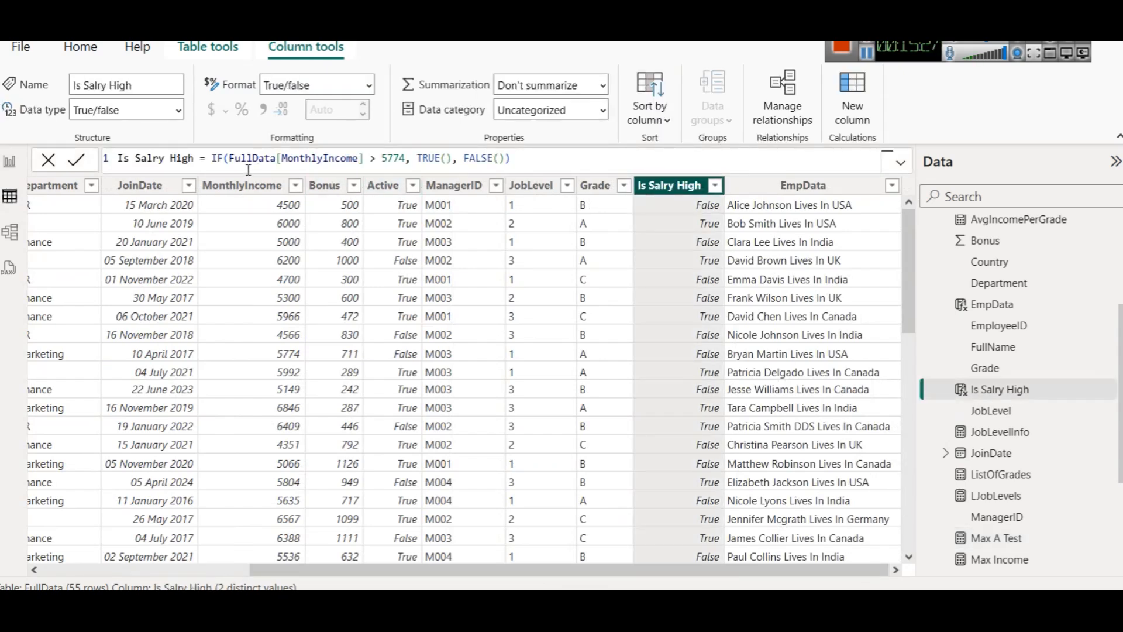
pyautogui.click(208, 158)
pyautogui.click(11, 168)
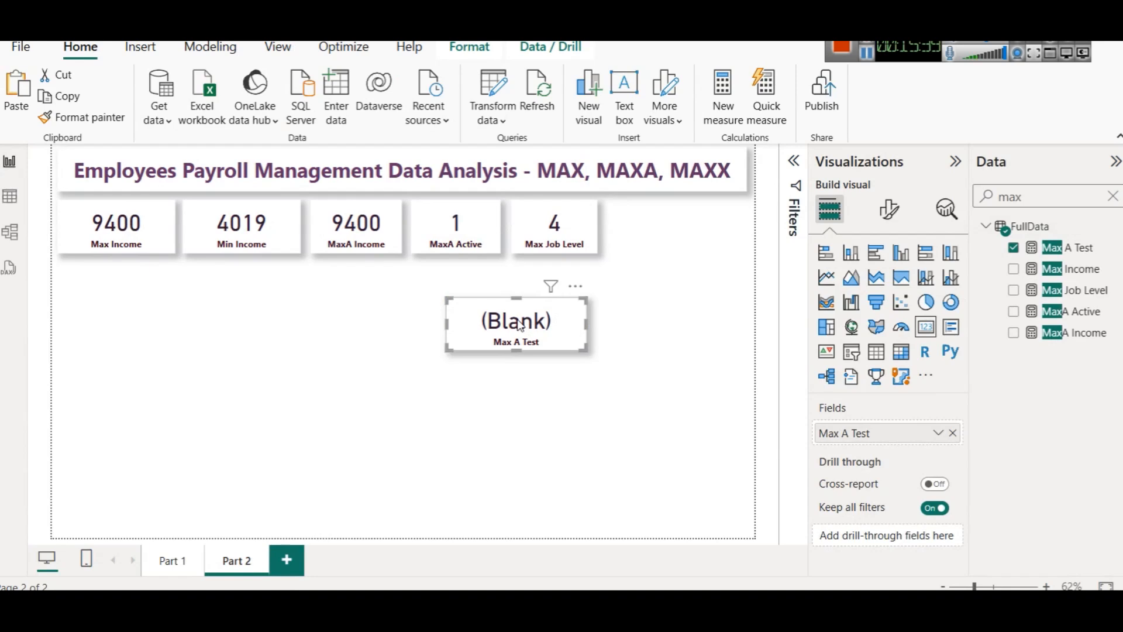
# Step: Delete the Max A Test card from the Part 2 page and clear the "max" field search
pyautogui.press('Delete')
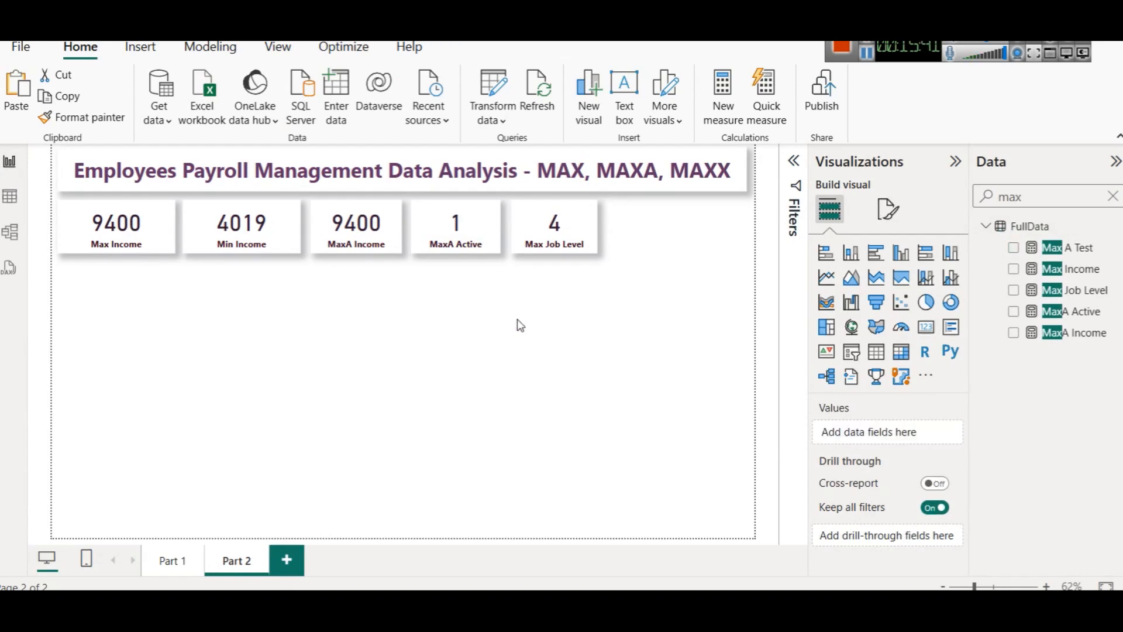
pyautogui.click(1111, 196)
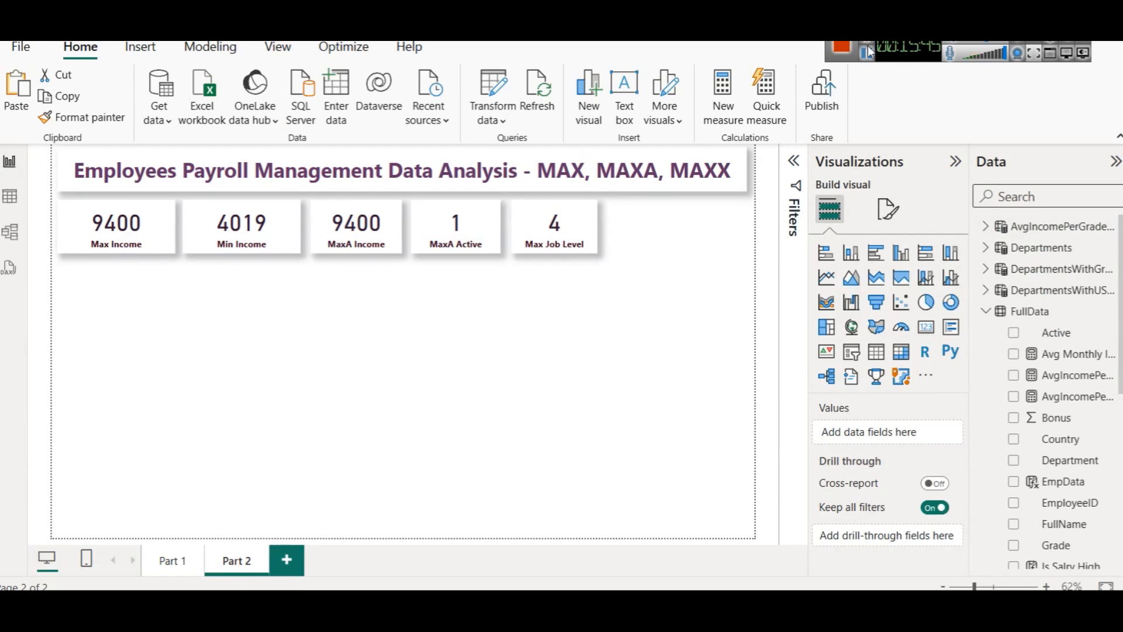
# Step: Switch to the Excel workbook and copy the Val column with its test values, cells A1:A5
pyautogui.hotkey('alt', 'Tab')
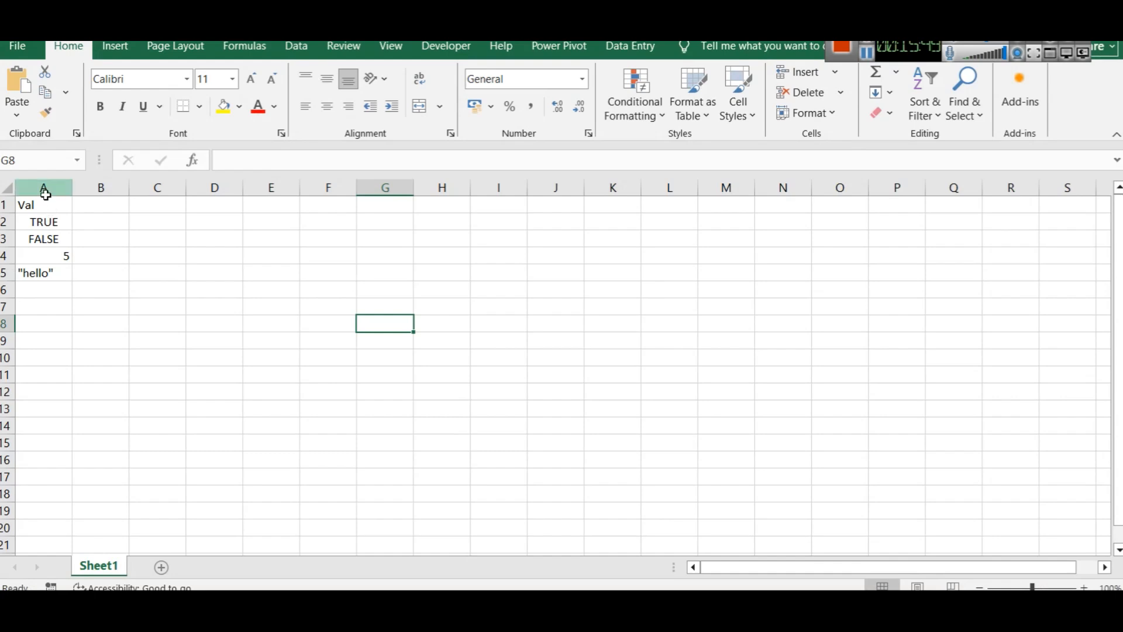
pyautogui.click(42, 188)
pyautogui.click(57, 274)
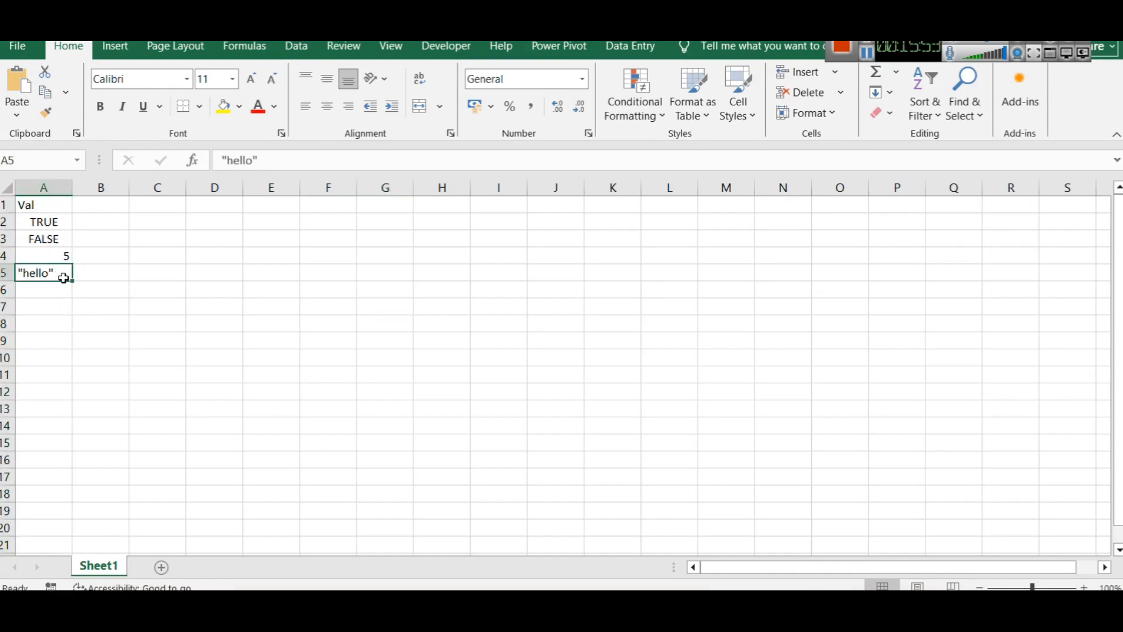
pyautogui.click(135, 331)
pyautogui.click(42, 289)
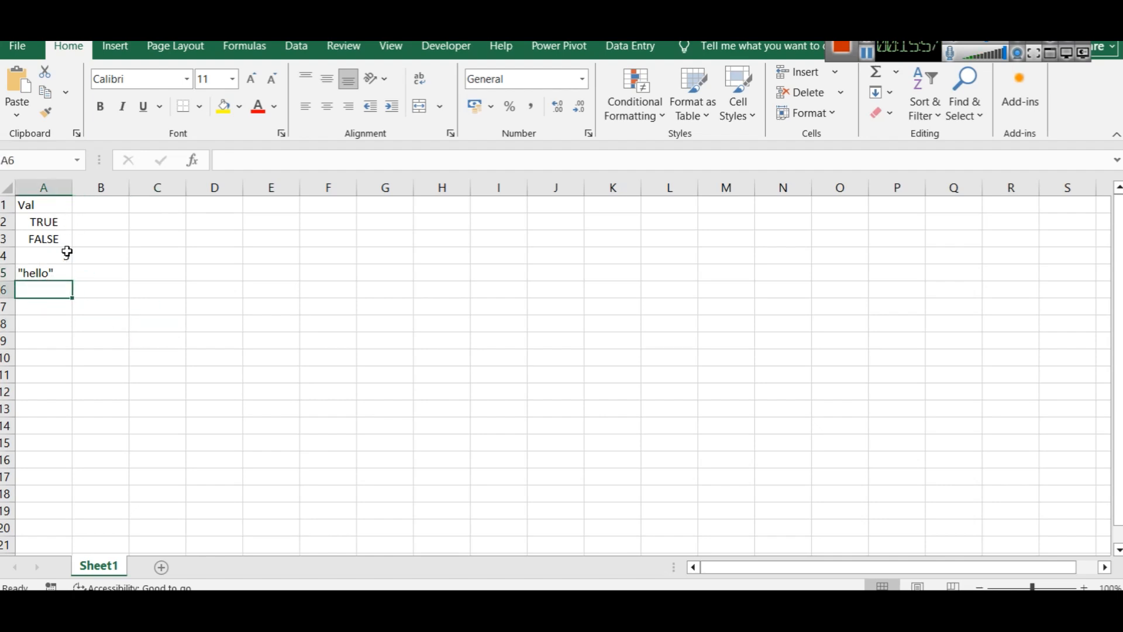
pyautogui.moveTo(55, 274); pyautogui.dragTo(35, 213)
pyautogui.hotkey('ctrl', 'c')
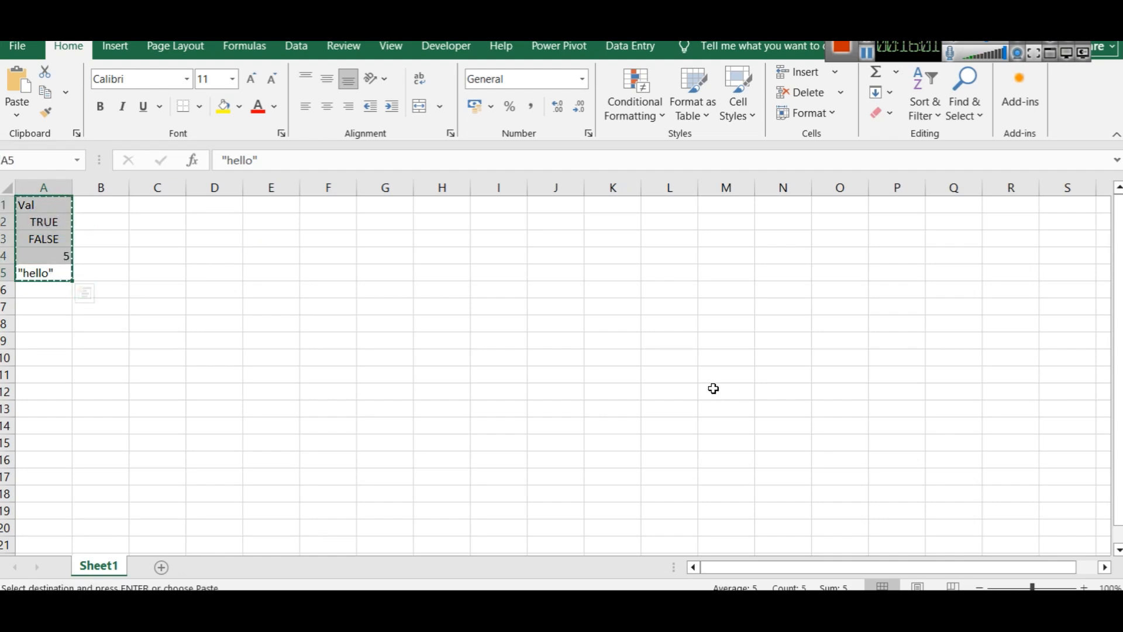
# Step: Switch to the Emp Payroll Data 2 file in Power BI and paste the copied Val data into a new manually entered table
pyautogui.moveTo(689, 606)
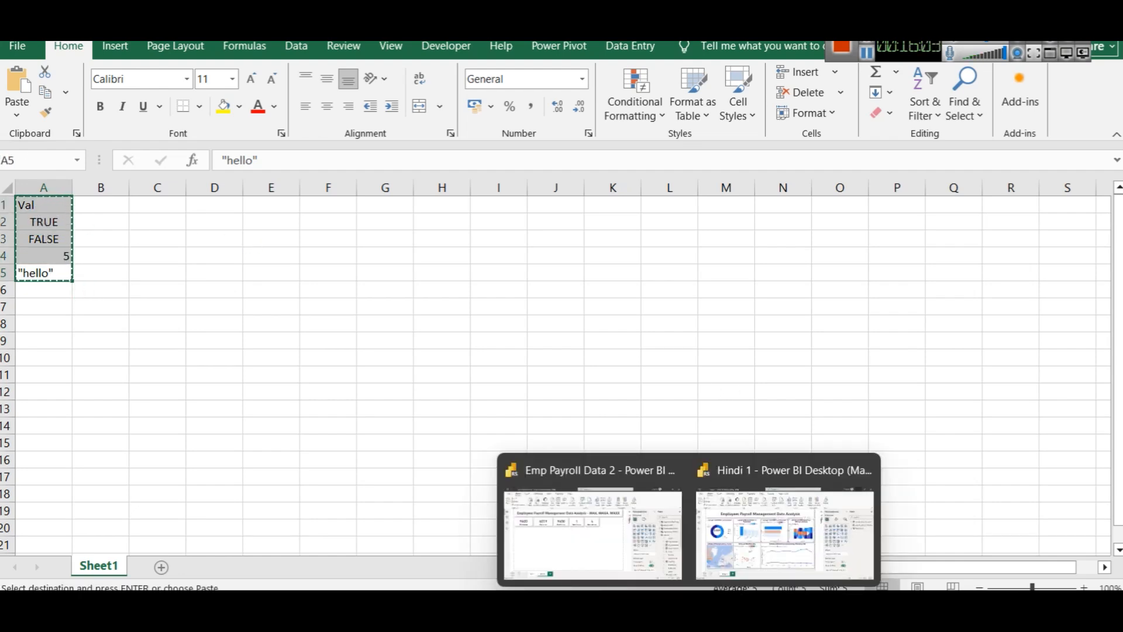
pyautogui.click(575, 526)
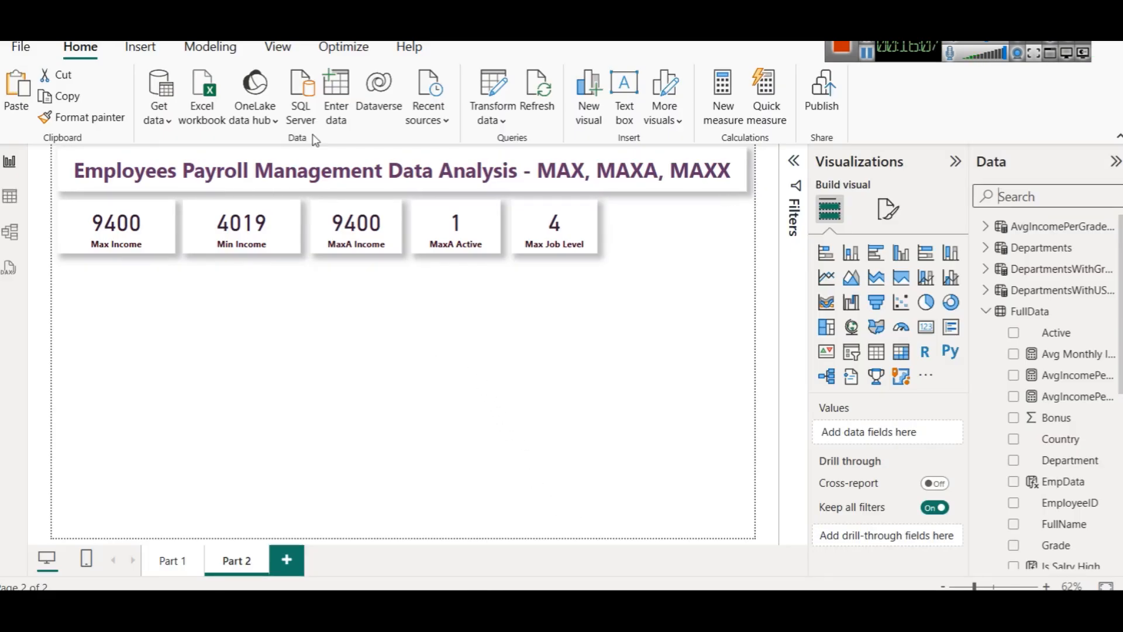
pyautogui.click(342, 122)
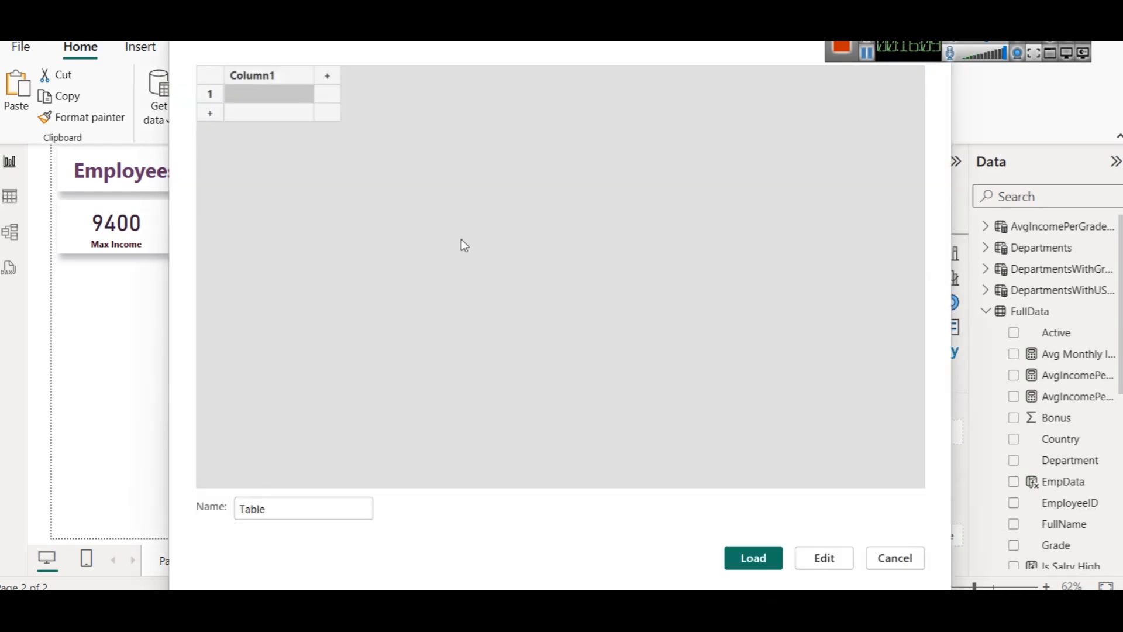
pyautogui.click(232, 94)
pyautogui.hotkey('ctrl', 'v')
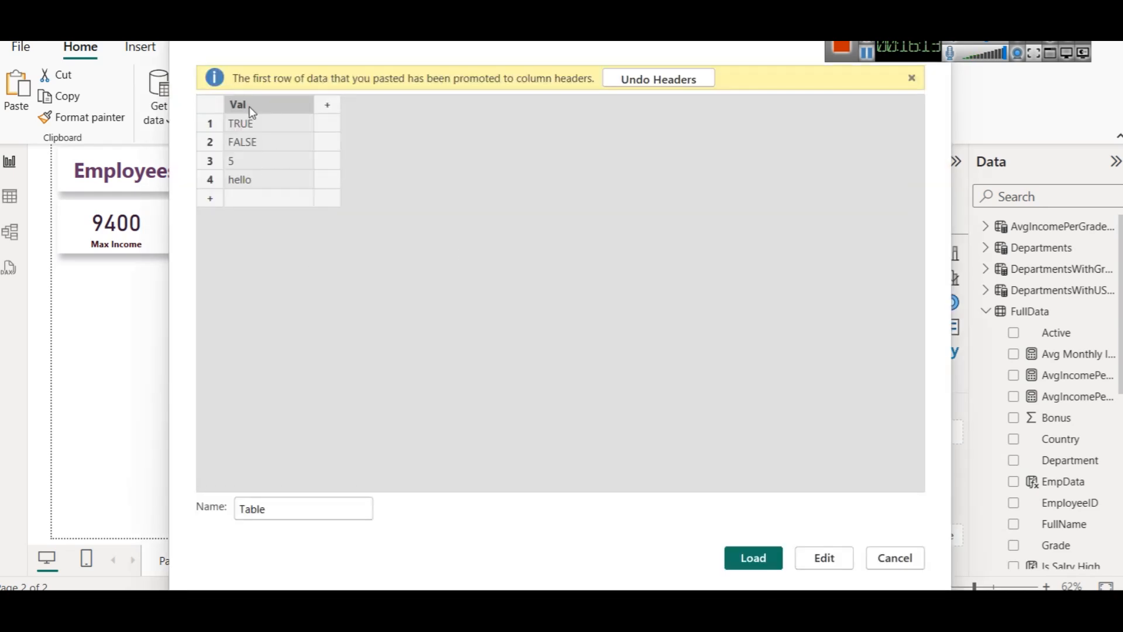
# Step: Name the pasted table TestTable and load it into the model
pyautogui.doubleClick(268, 507)
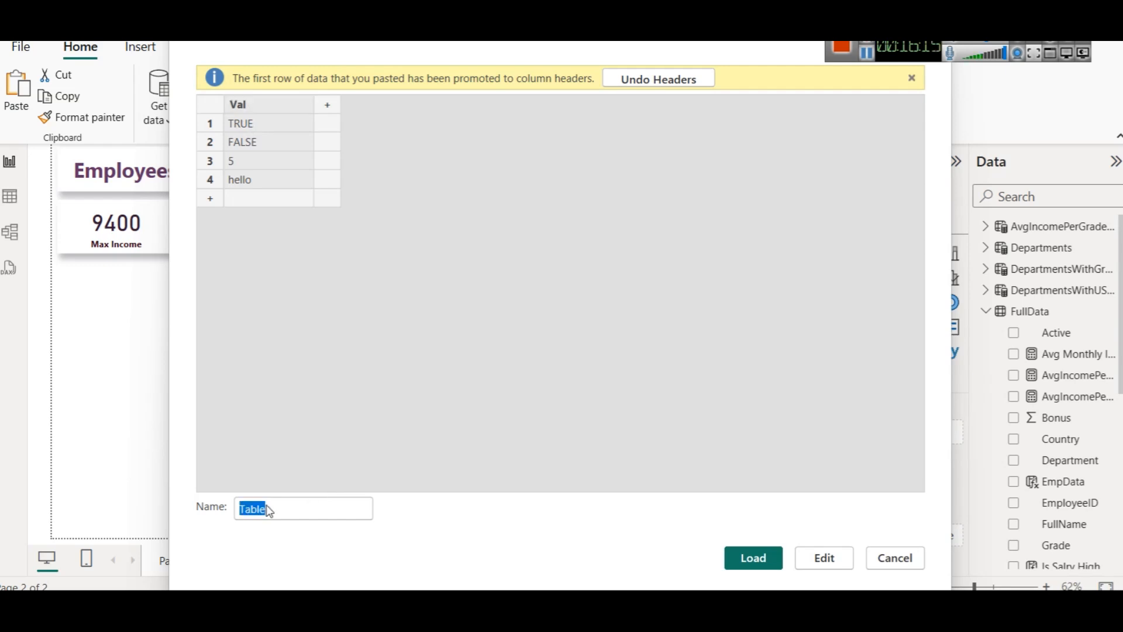
pyautogui.write('TestTa')
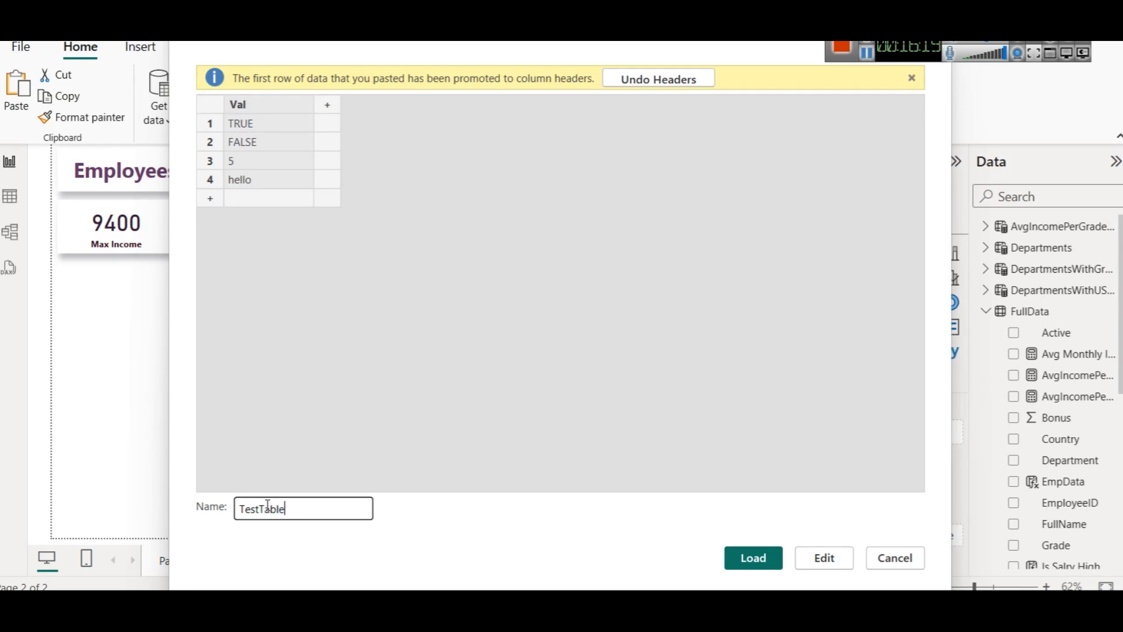
pyautogui.click(753, 558)
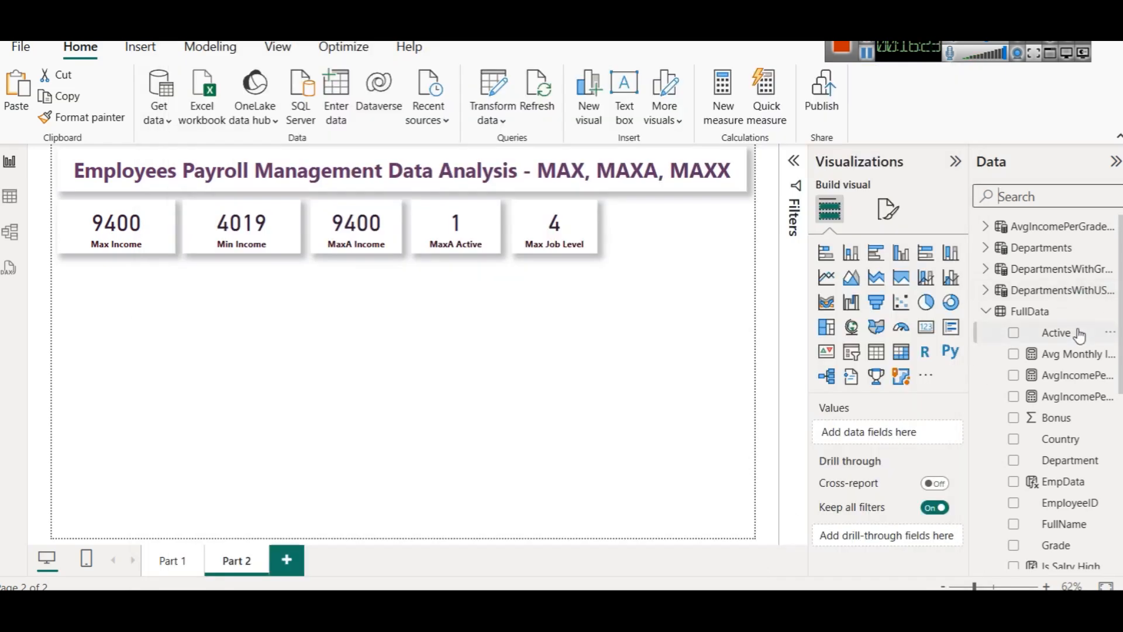
# Step: Collapse the FullData field list, examine the loaded rows of TestTable, and return to the report page
pyautogui.scroll(-5, 1073, 328)
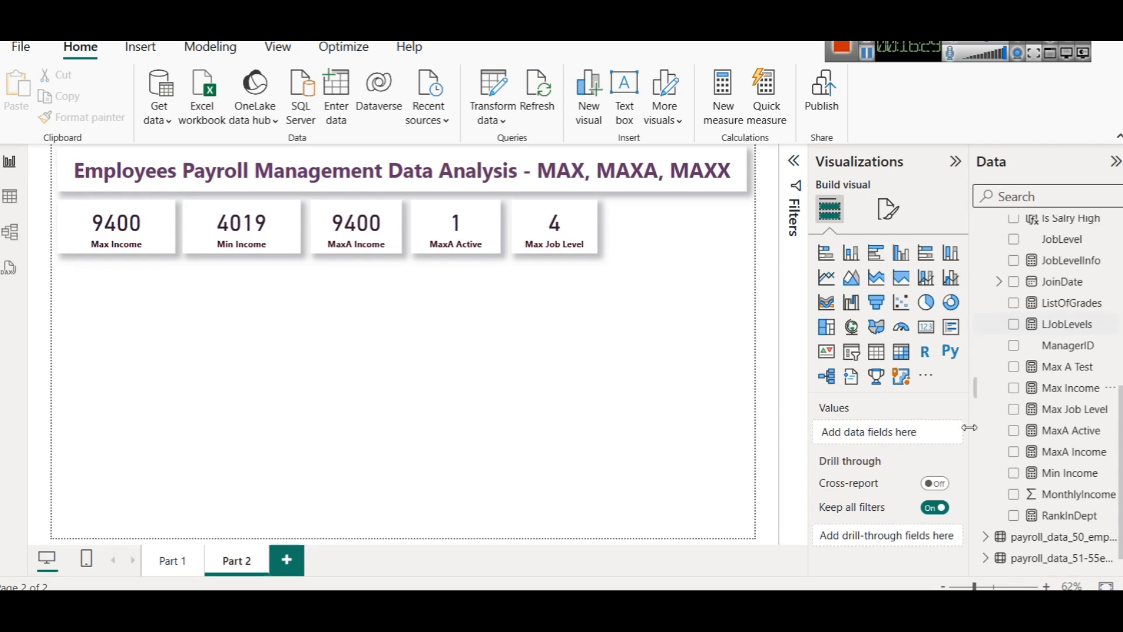
pyautogui.scroll(5, 1032, 371)
pyautogui.click(985, 312)
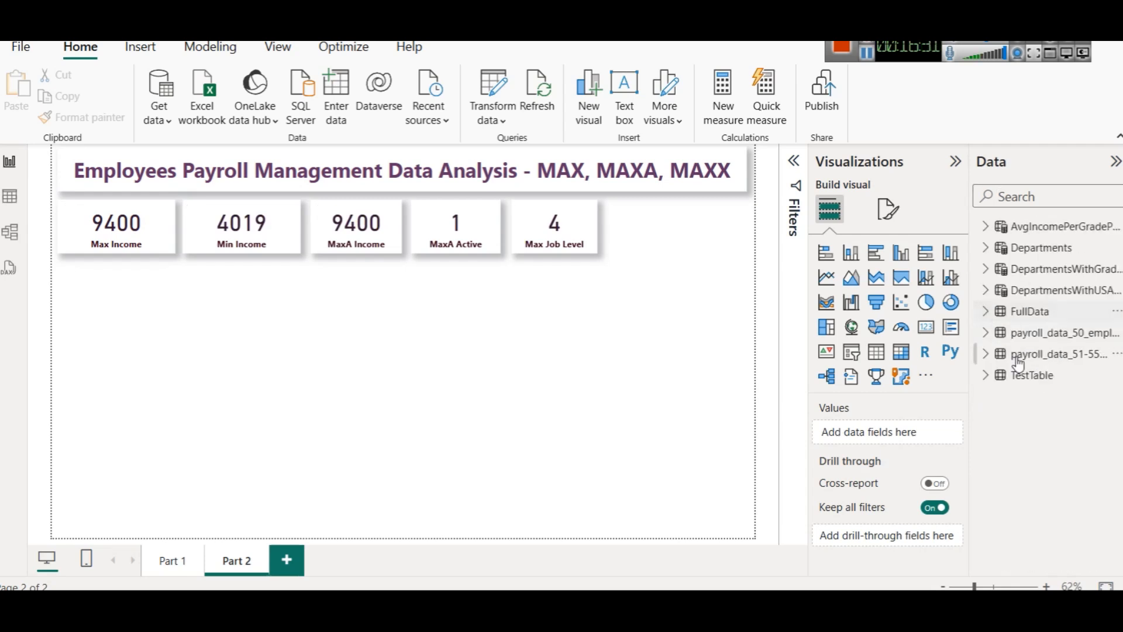
pyautogui.click(10, 196)
pyautogui.scroll(-3, 1080, 407)
pyautogui.click(978, 558)
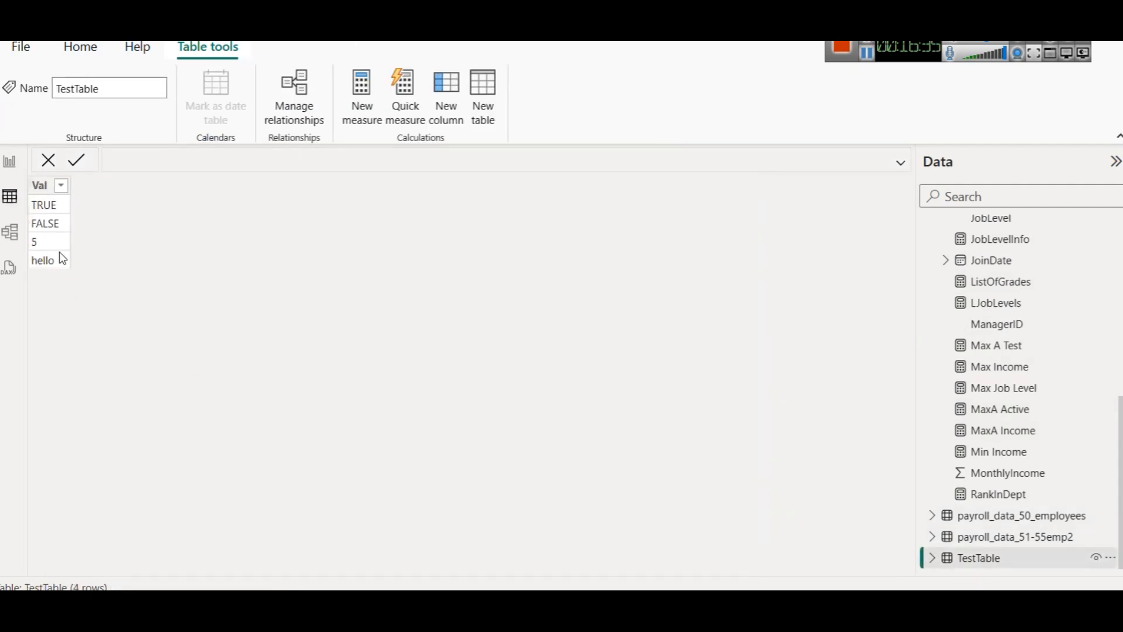
pyautogui.click(9, 161)
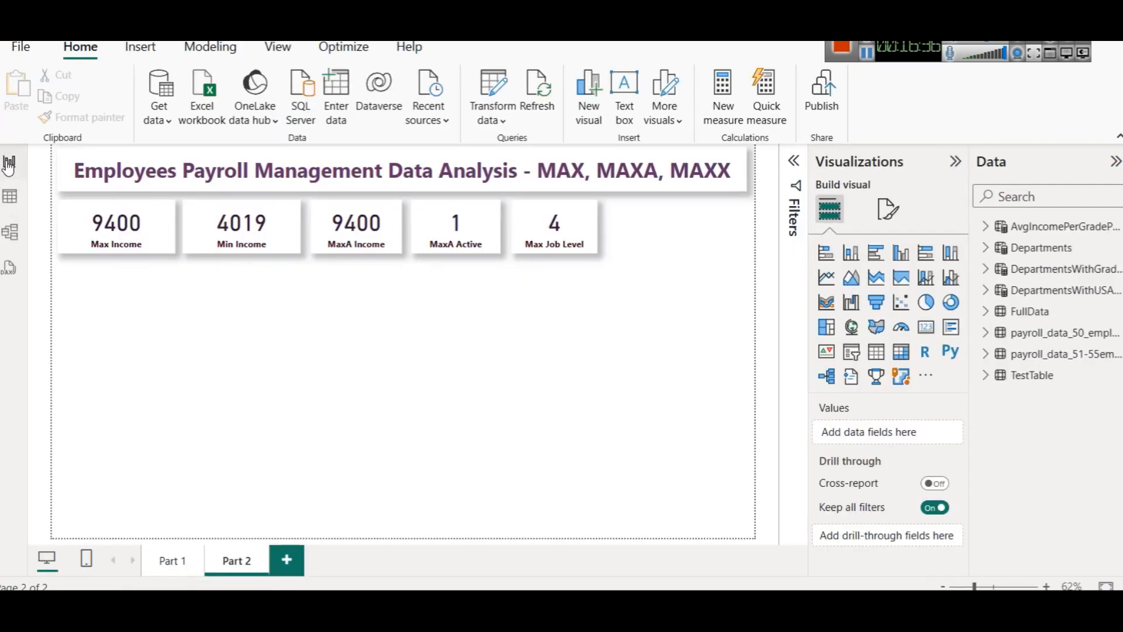
# Step: Create a new measure in TestTable
pyautogui.click(538, 240)
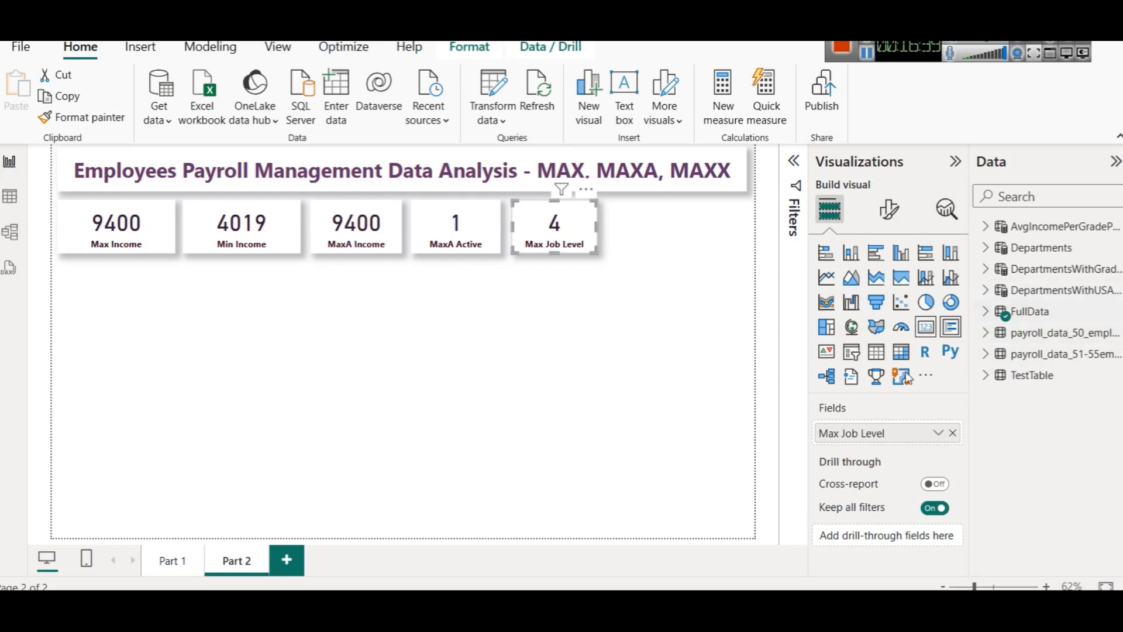
pyautogui.click(1029, 379)
pyautogui.rightClick(1030, 379)
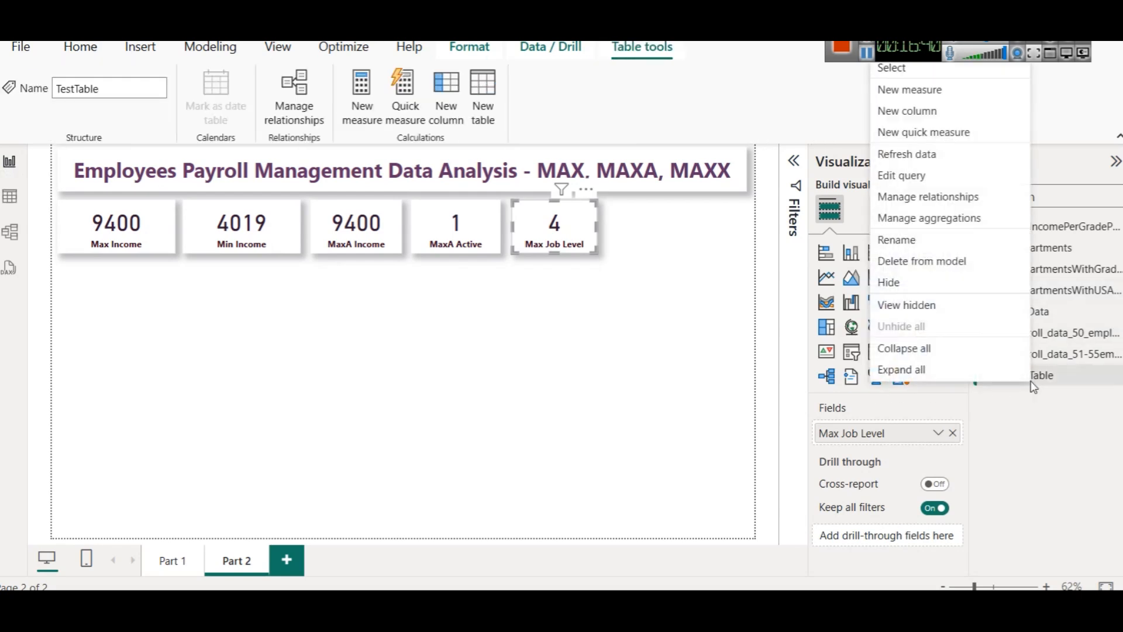
pyautogui.click(905, 94)
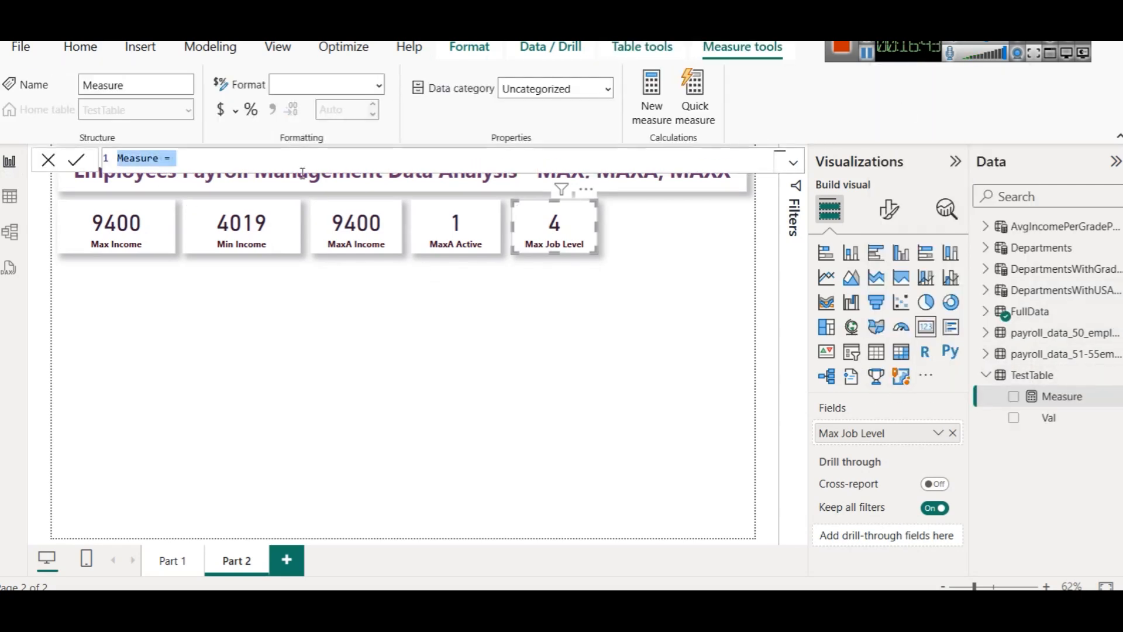
# Step: Name the new TestTable measure Max Test In TT in its formula
pyautogui.doubleClick(141, 158)
pyautogui.write('MA')
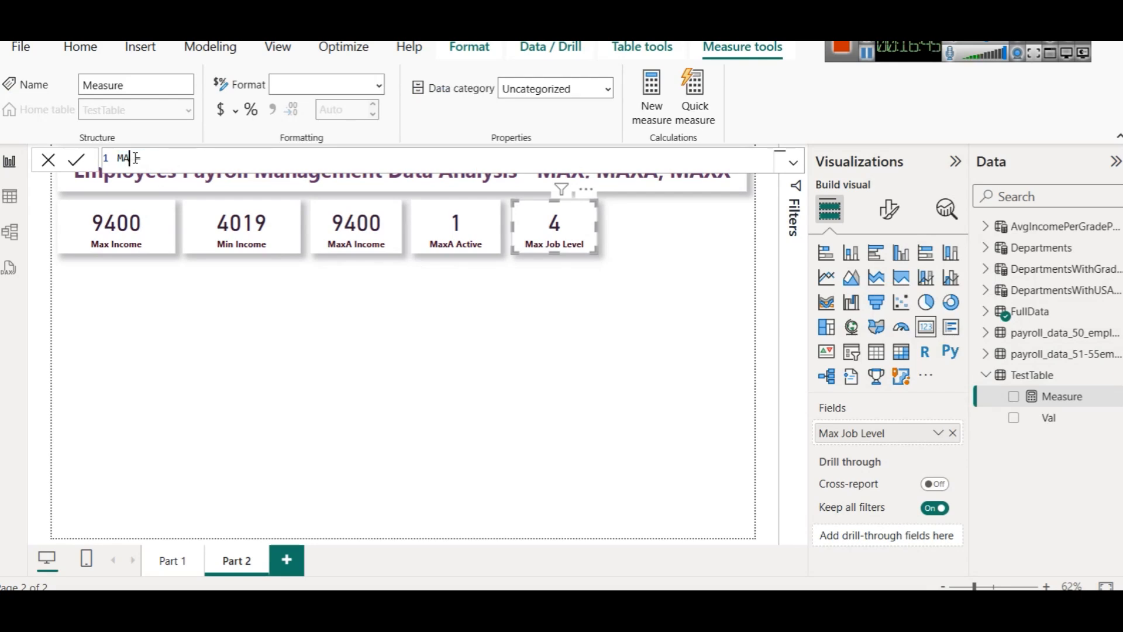
pyautogui.write('xA')
pyautogui.write('Te')
pyautogui.press('BackSpace')
pyautogui.press('BackSpace')
pyautogui.press('BackSpace')
pyautogui.write('Test In TT =')
# Step: Define the Max Test In TT measure as MAX(TestTable[Val]) and commit the formula
pyautogui.write('MAX')
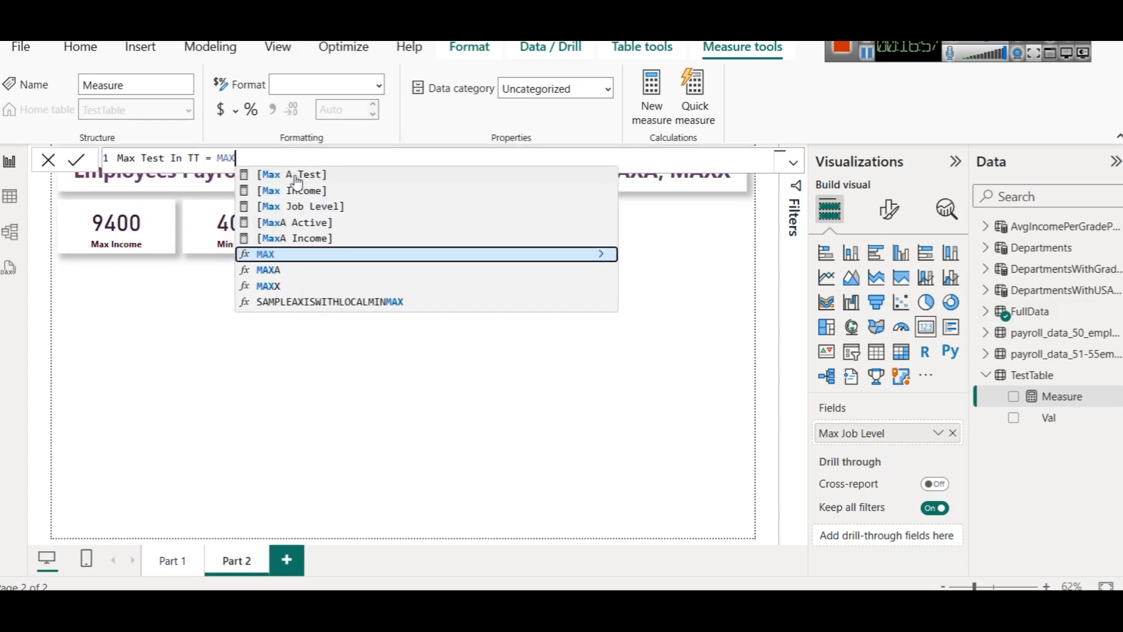
pyautogui.write('(')
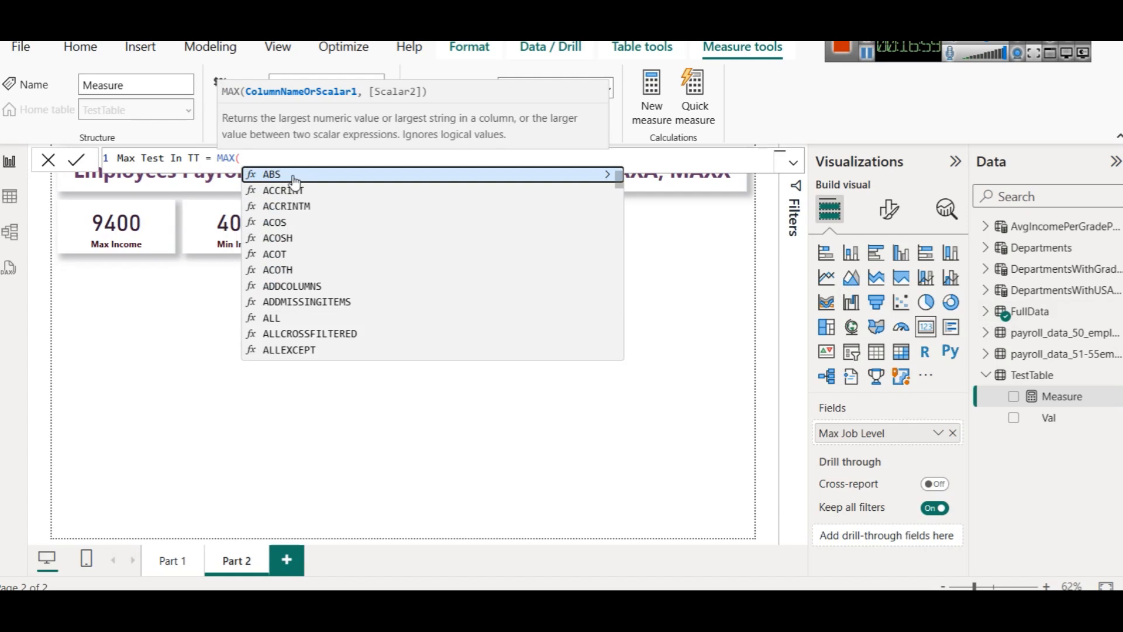
pyautogui.write('V')
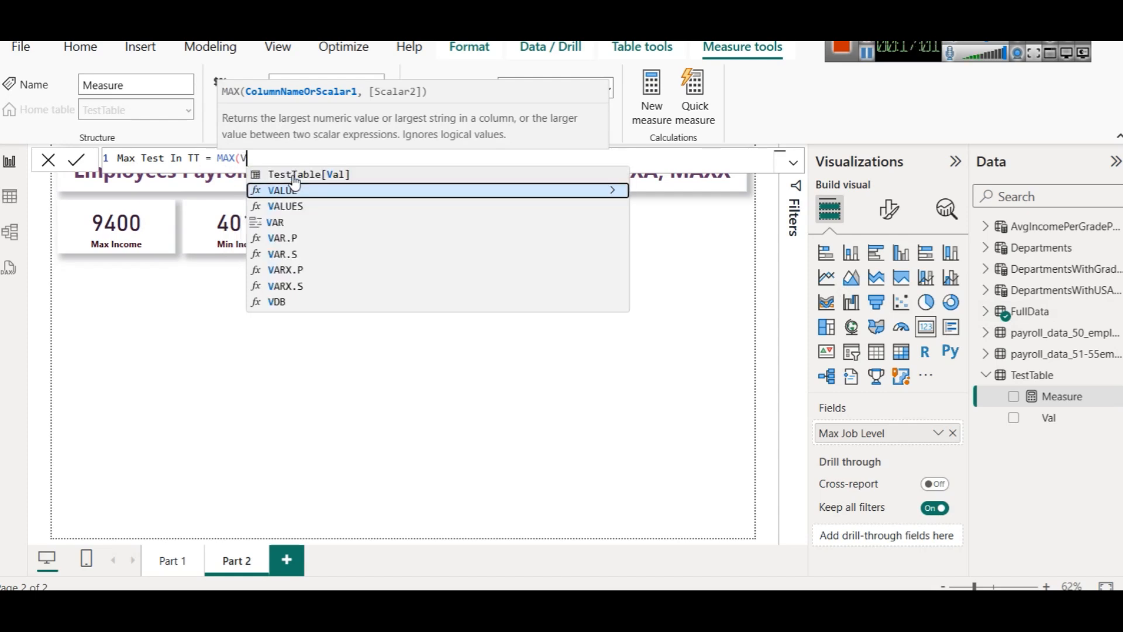
pyautogui.click(289, 174)
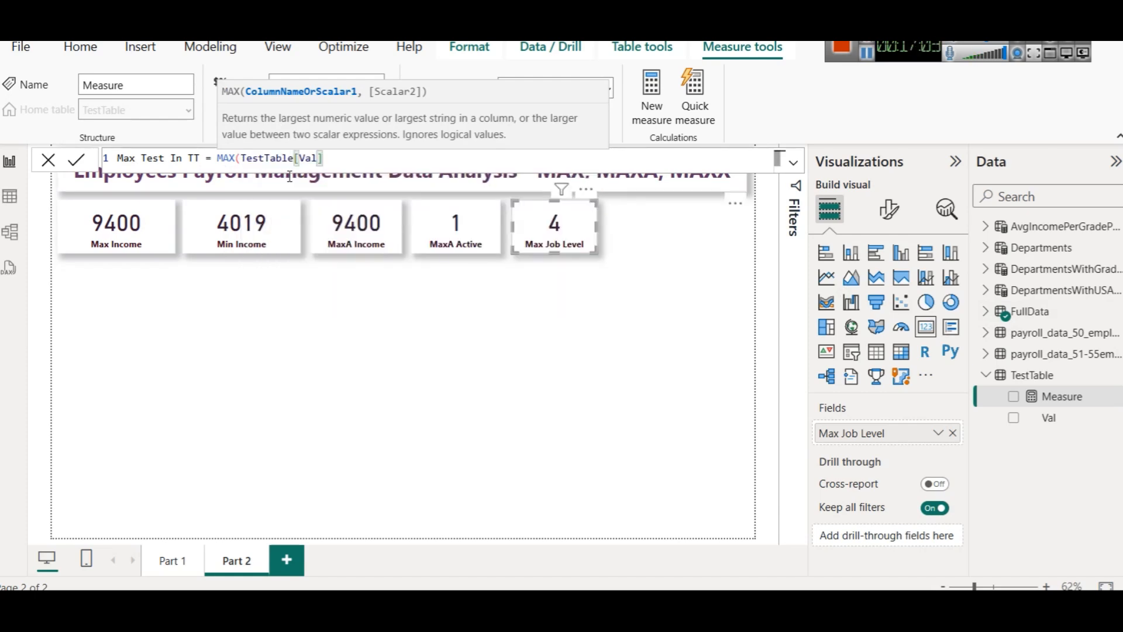
pyautogui.write(')')
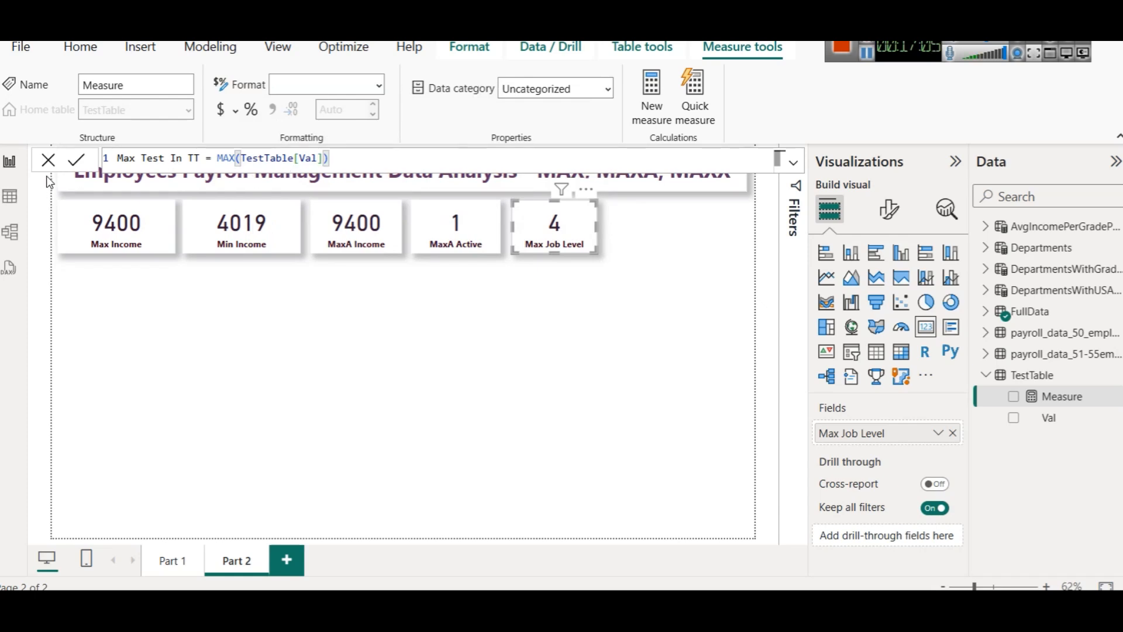
pyautogui.click(81, 160)
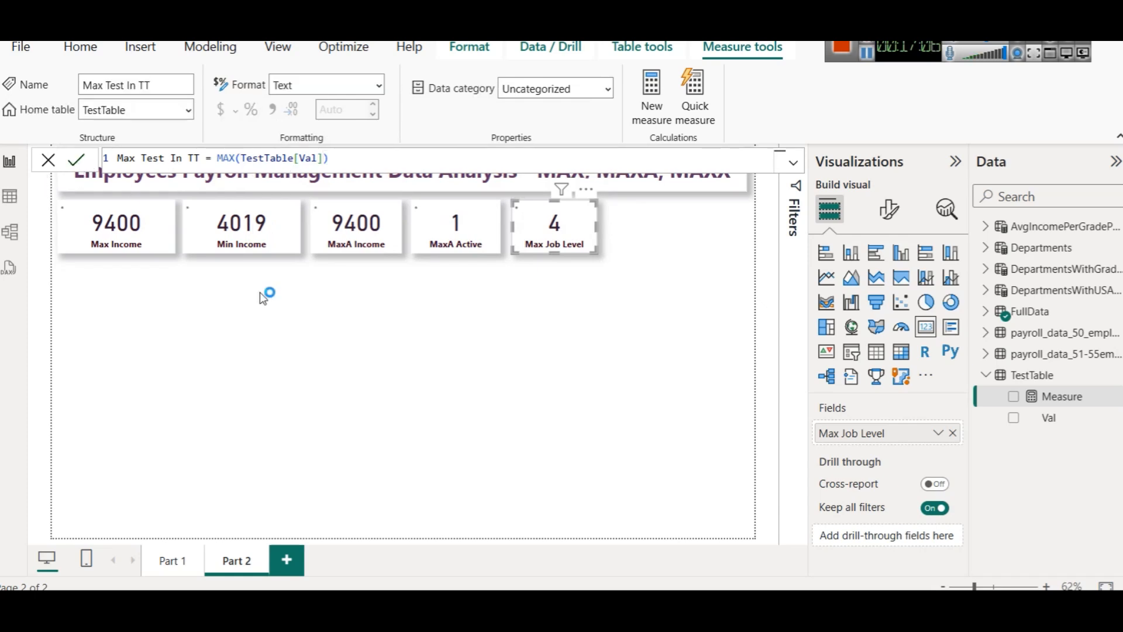
# Step: Duplicate the Max Job Level card and place the copy just below the original on the Part 2 page
pyautogui.click(578, 359)
pyautogui.click(571, 237)
pyautogui.hotkey('ctrl', 'c')
pyautogui.hotkey('ctrl', 'v')
pyautogui.moveTo(570, 237); pyautogui.dragTo(591, 304)
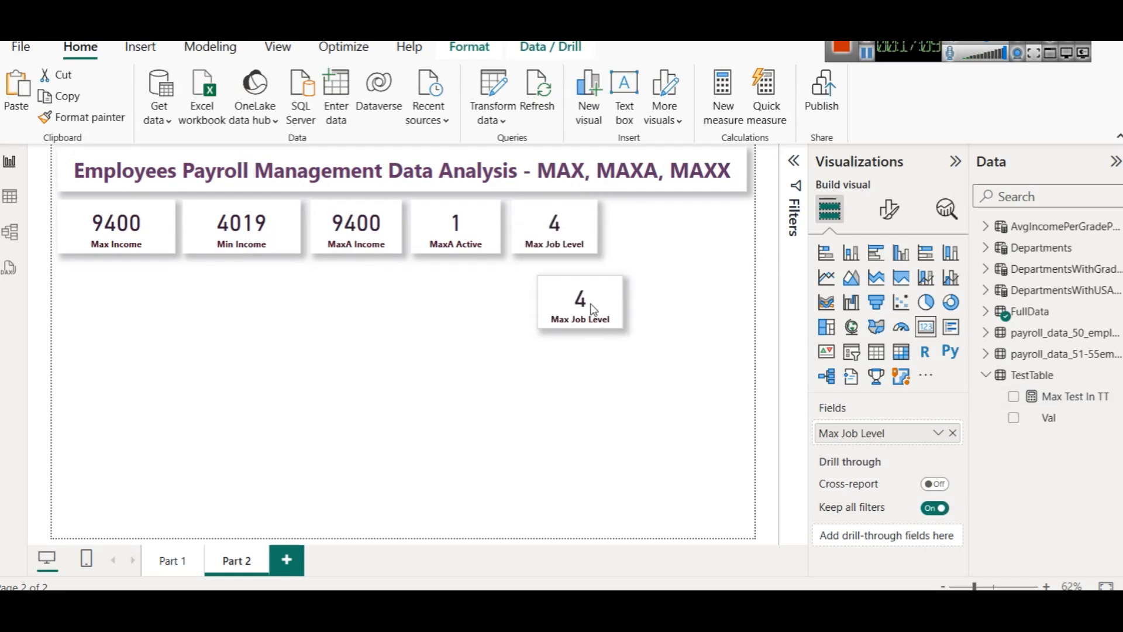
# Step: Replace the copied card's Max Job Level field with Max Test In TT and make the card slightly taller
pyautogui.click(953, 433)
pyautogui.moveTo(1071, 408); pyautogui.dragTo(843, 433)
pyautogui.moveTo(590, 337); pyautogui.dragTo(587, 348)
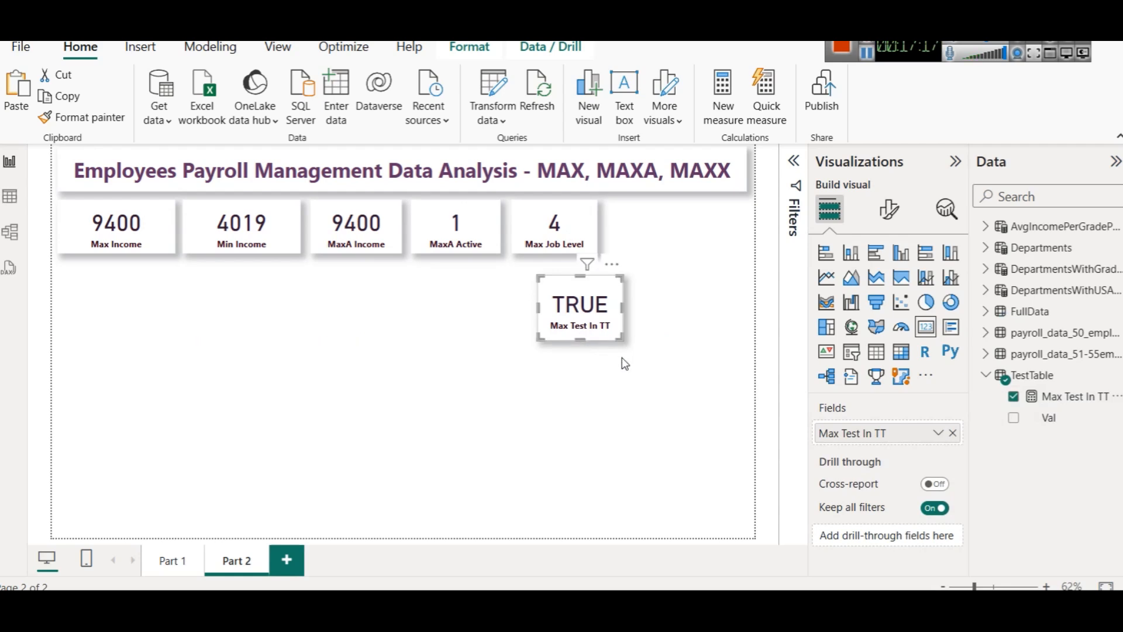
# Step: Review the Max Test In TT formula, the Val column's properties and TestTable's rows, and return to the report page
pyautogui.click(1102, 416)
pyautogui.click(1090, 400)
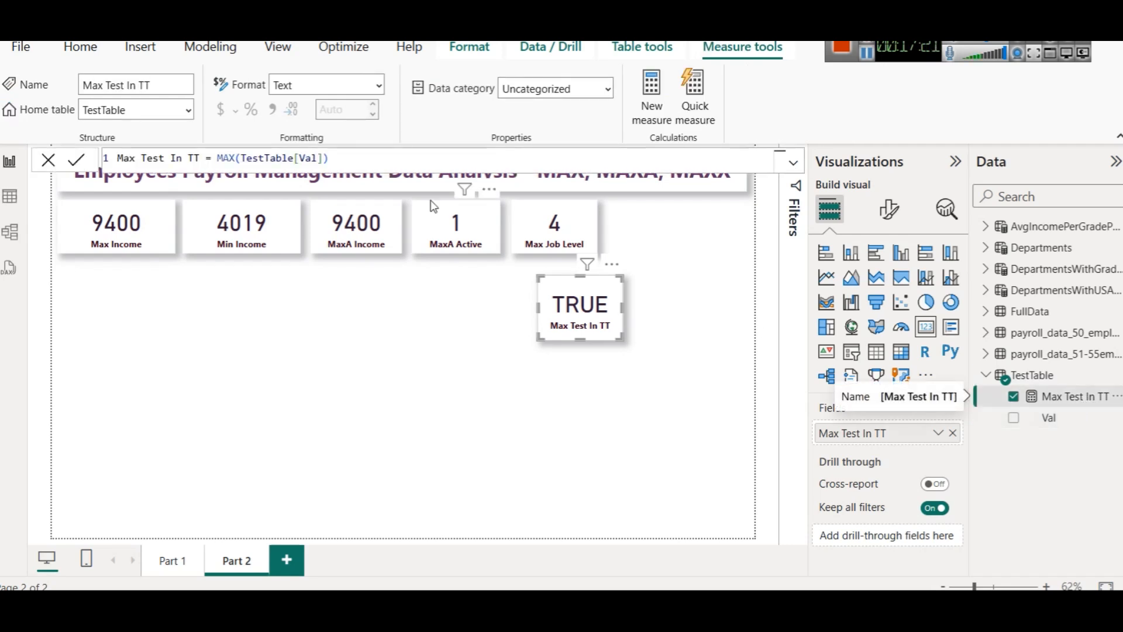
pyautogui.click(1049, 419)
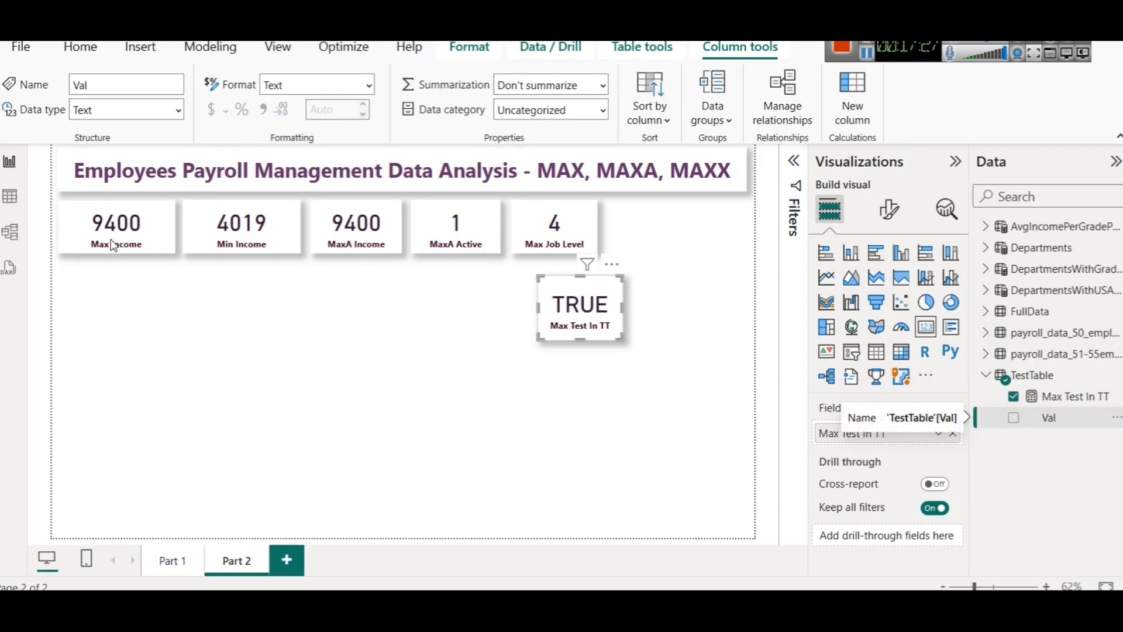
pyautogui.click(8, 209)
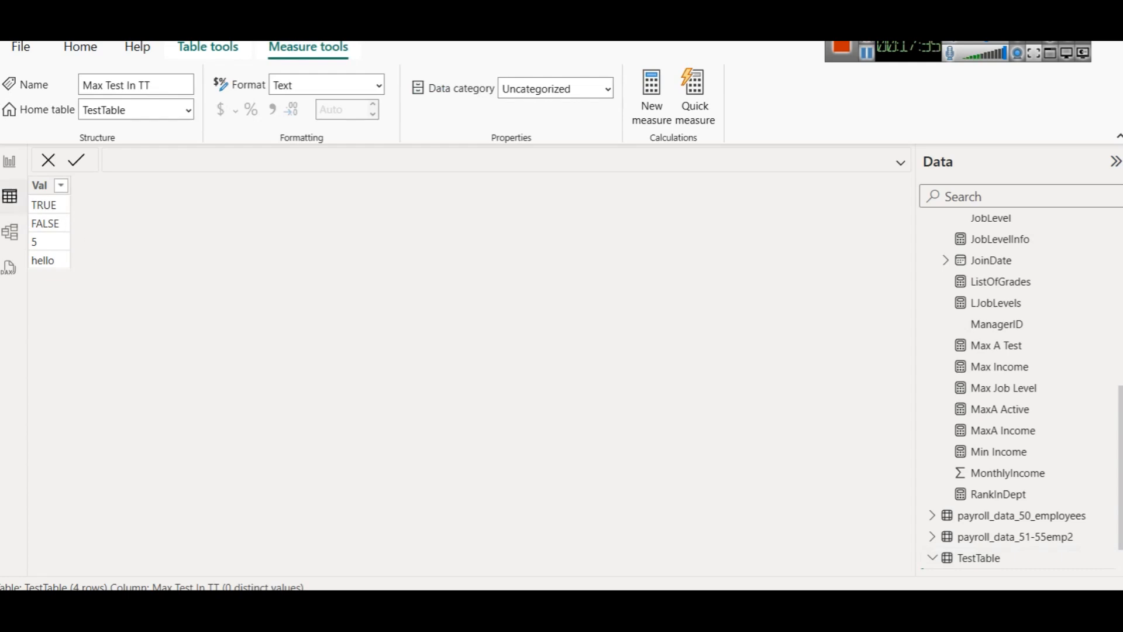
pyautogui.click(9, 163)
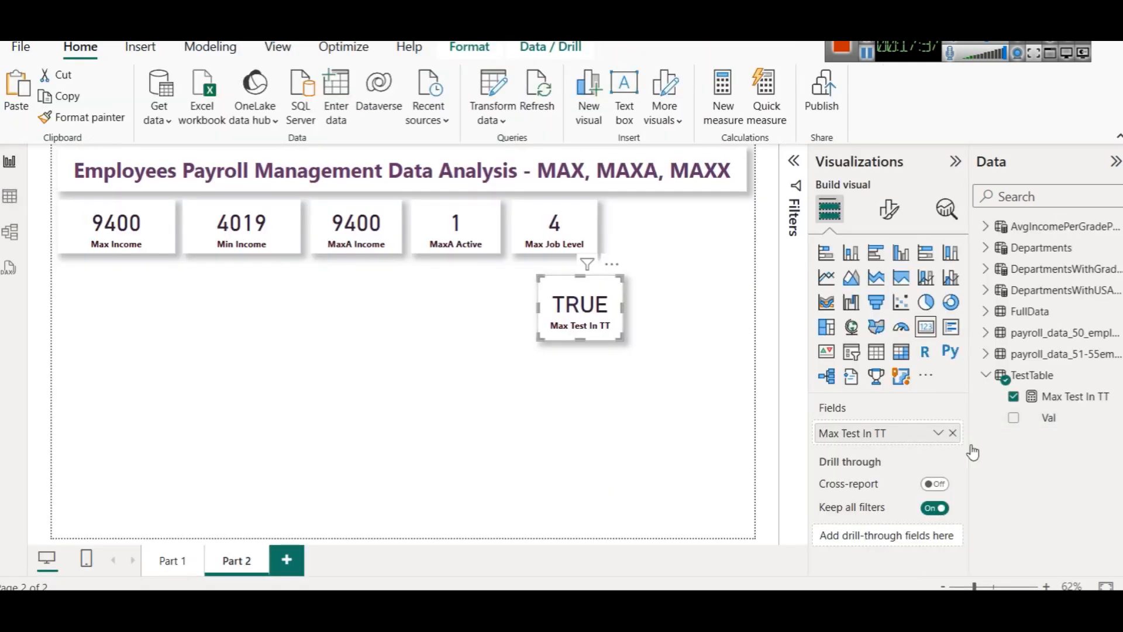
# Step: Change the Max Test In TT measure to use MAXA(TestTable[Val])
pyautogui.click(1074, 399)
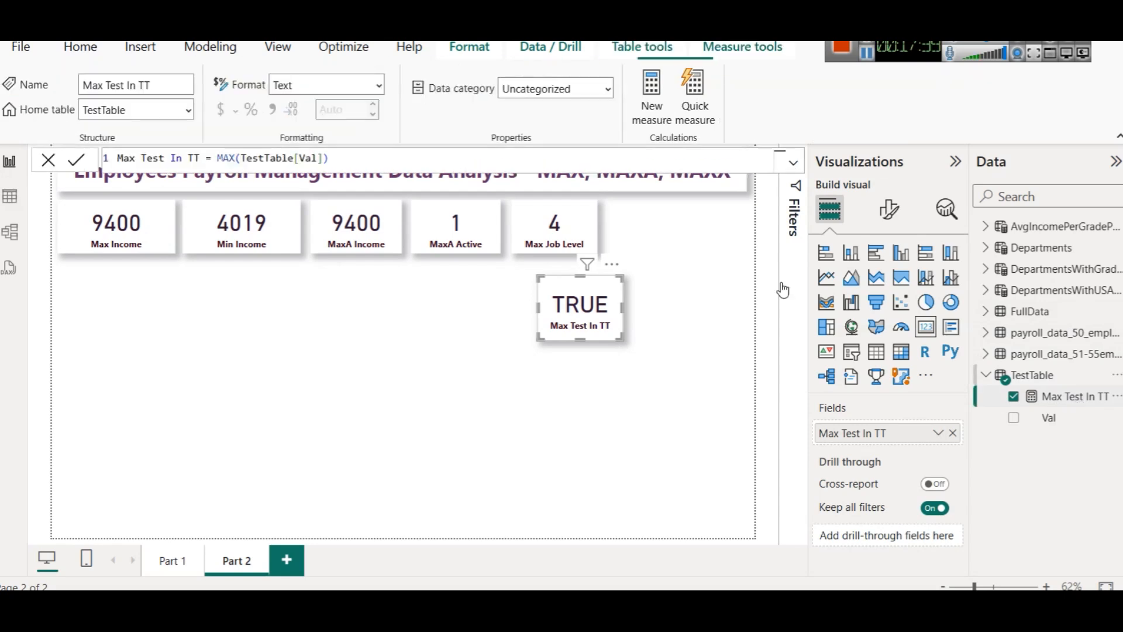
pyautogui.click(234, 158)
pyautogui.write('A')
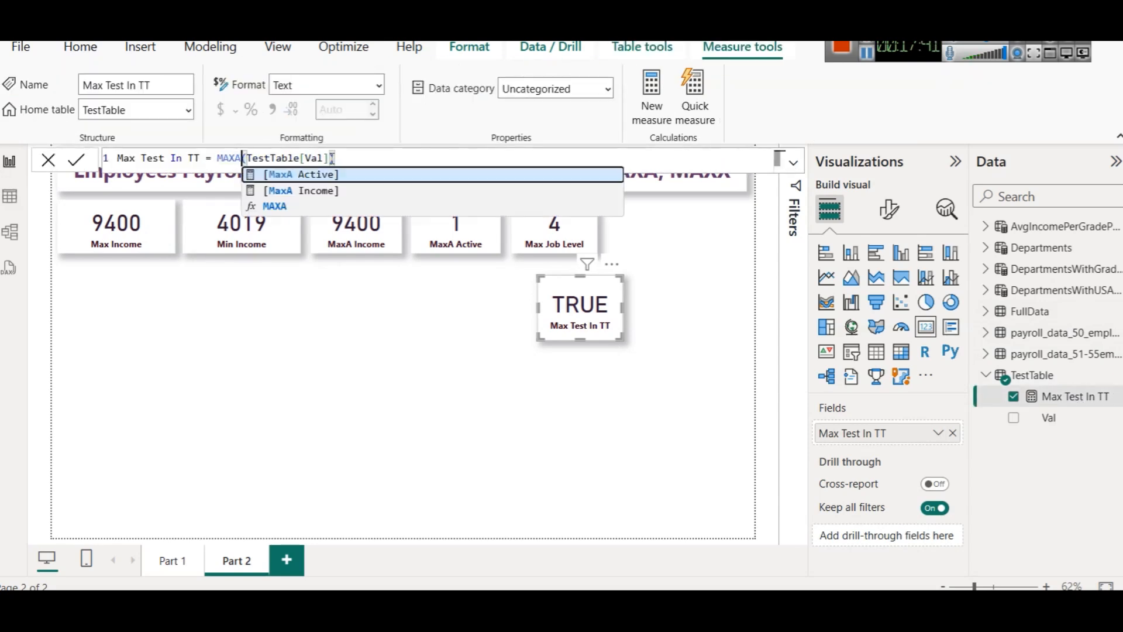
pyautogui.click(358, 155)
pyautogui.click(78, 162)
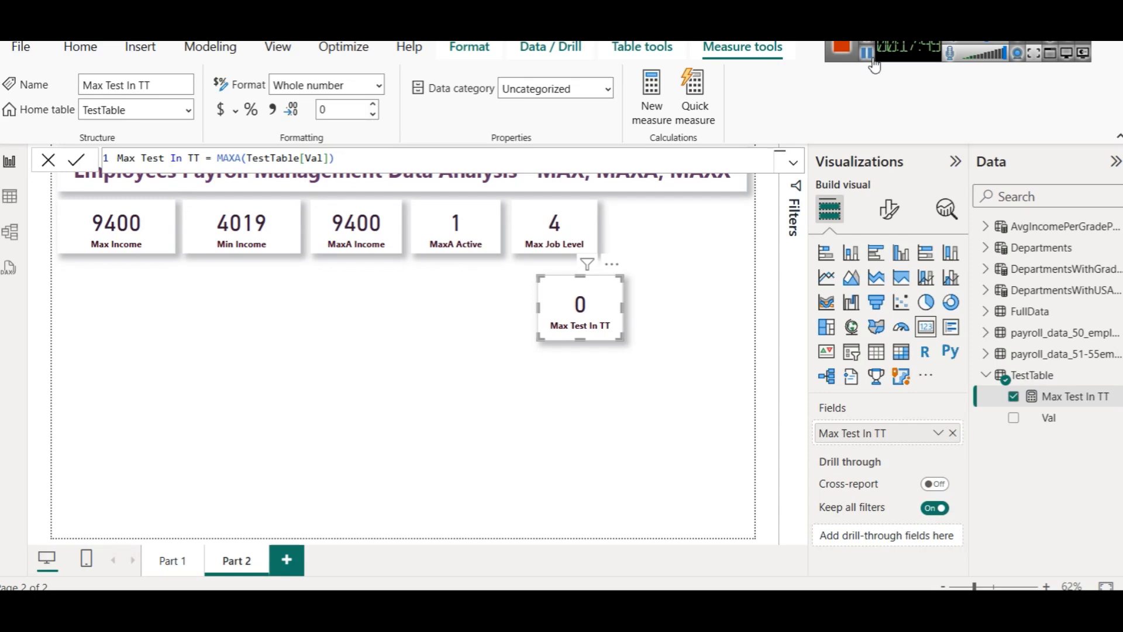
# Step: Compare the Val column's data type and TestTable's rows with the MAXA measure, and return to the report page
pyautogui.click(1060, 427)
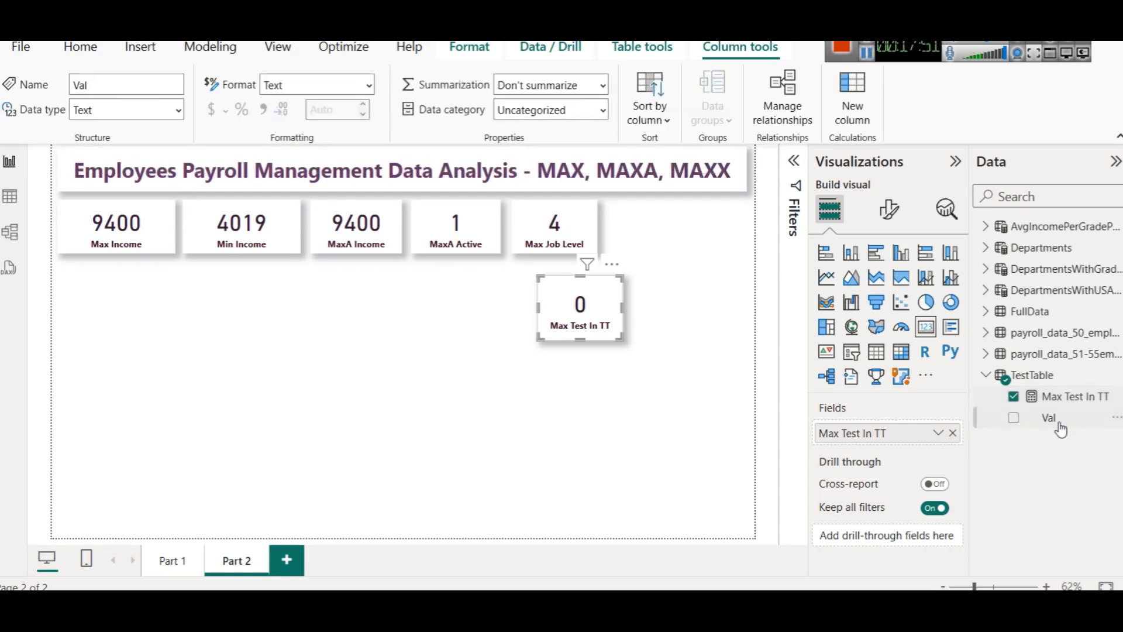
pyautogui.click(1053, 397)
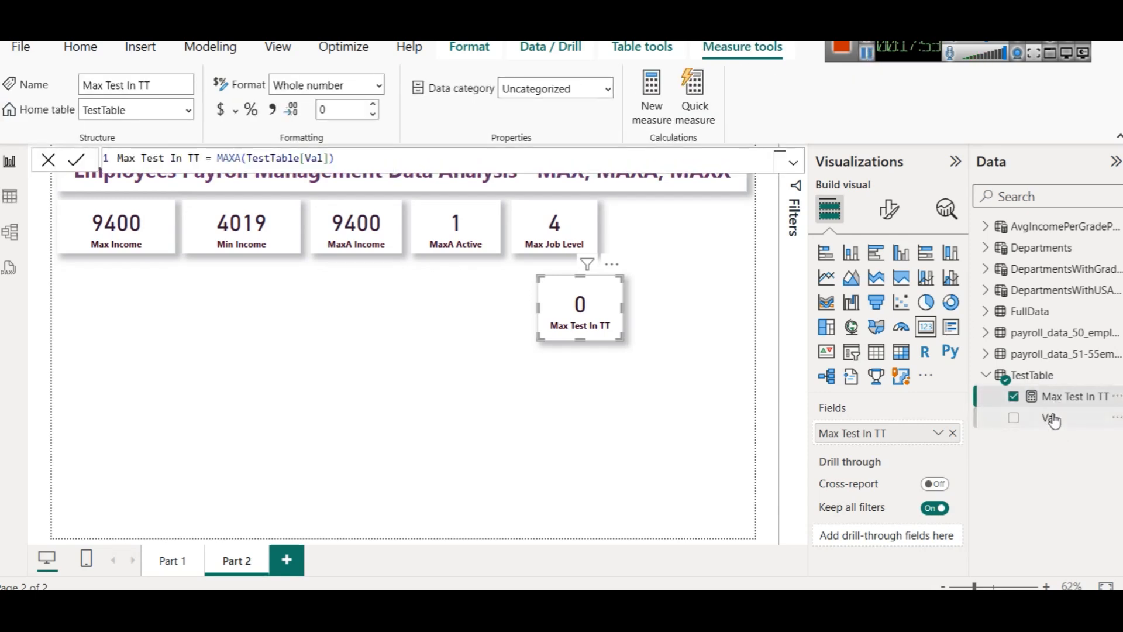
pyautogui.click(1053, 420)
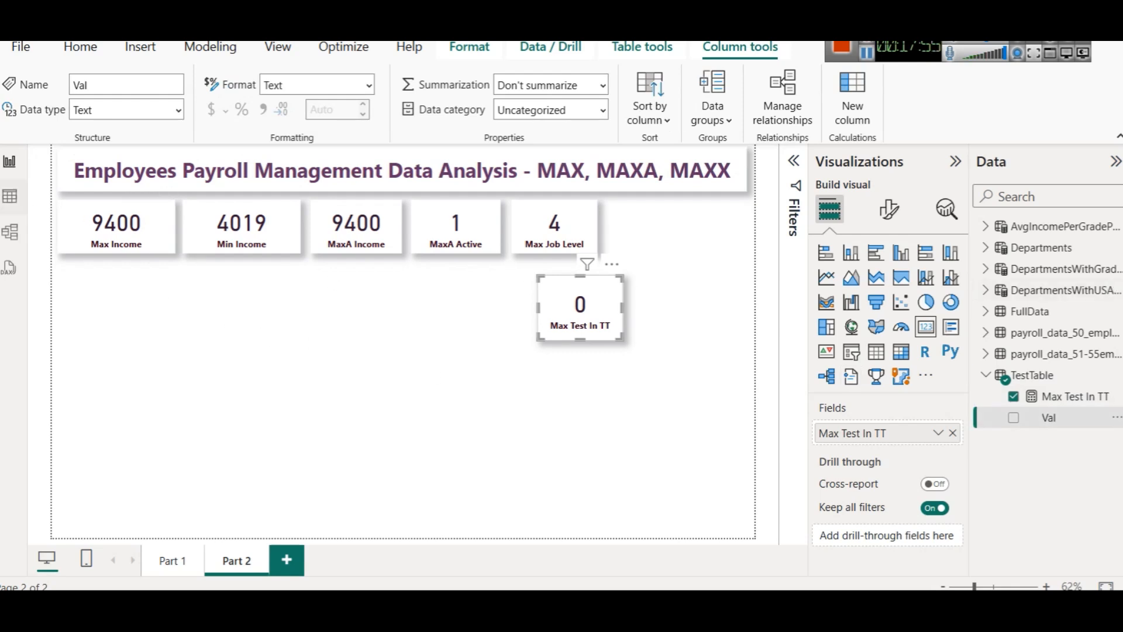
pyautogui.click(10, 196)
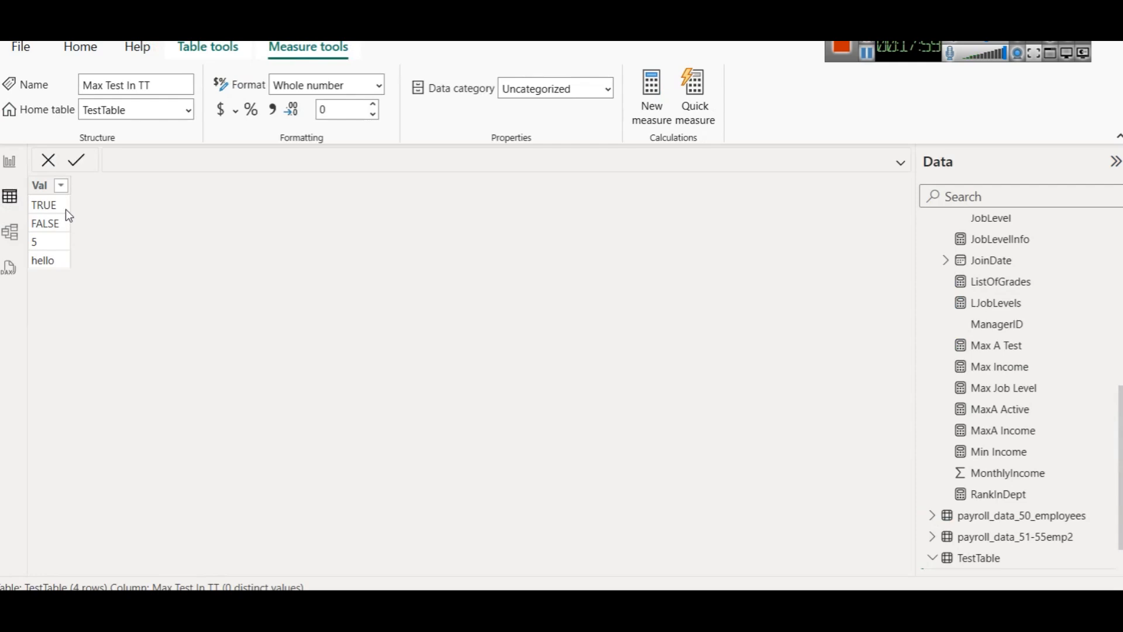
pyautogui.click(21, 169)
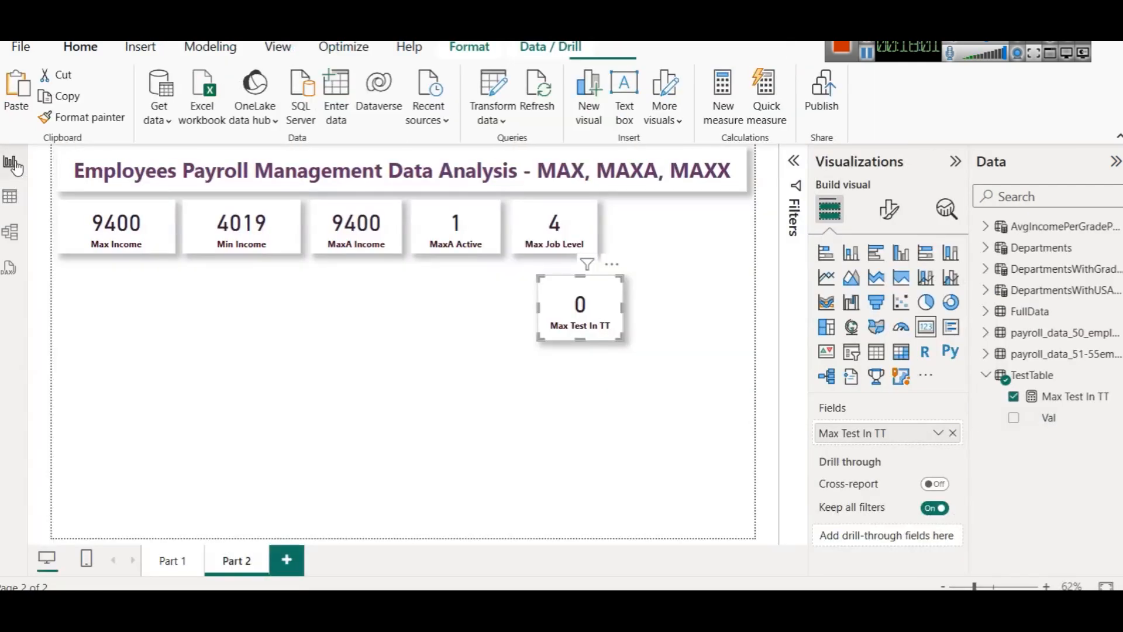
# Step: Change the Max Test In TT measure to use MINA(TestTable[Val])
pyautogui.click(1057, 400)
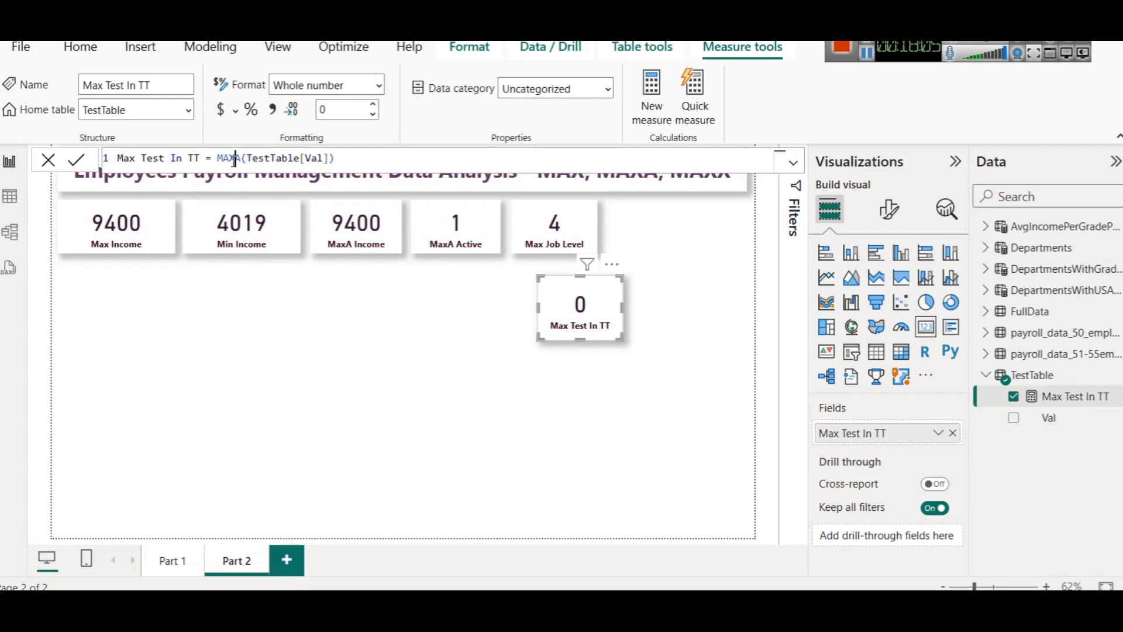
pyautogui.write('IN')
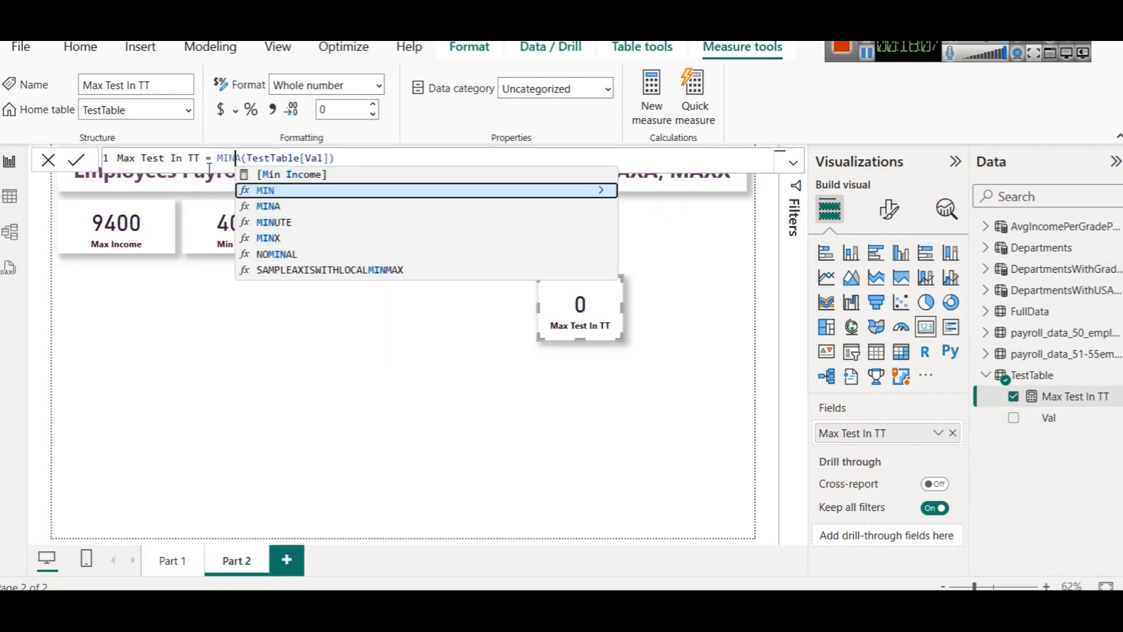
pyautogui.click(78, 161)
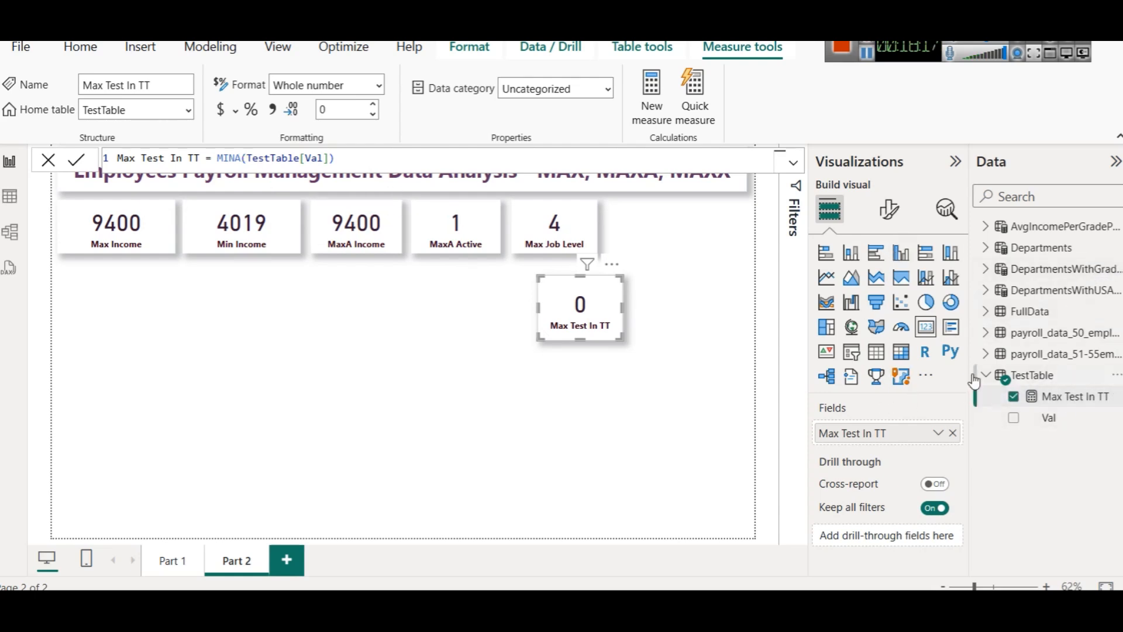
# Step: Expand the FullData table's field list and look through its columns and measures down to TestTable
pyautogui.click(996, 316)
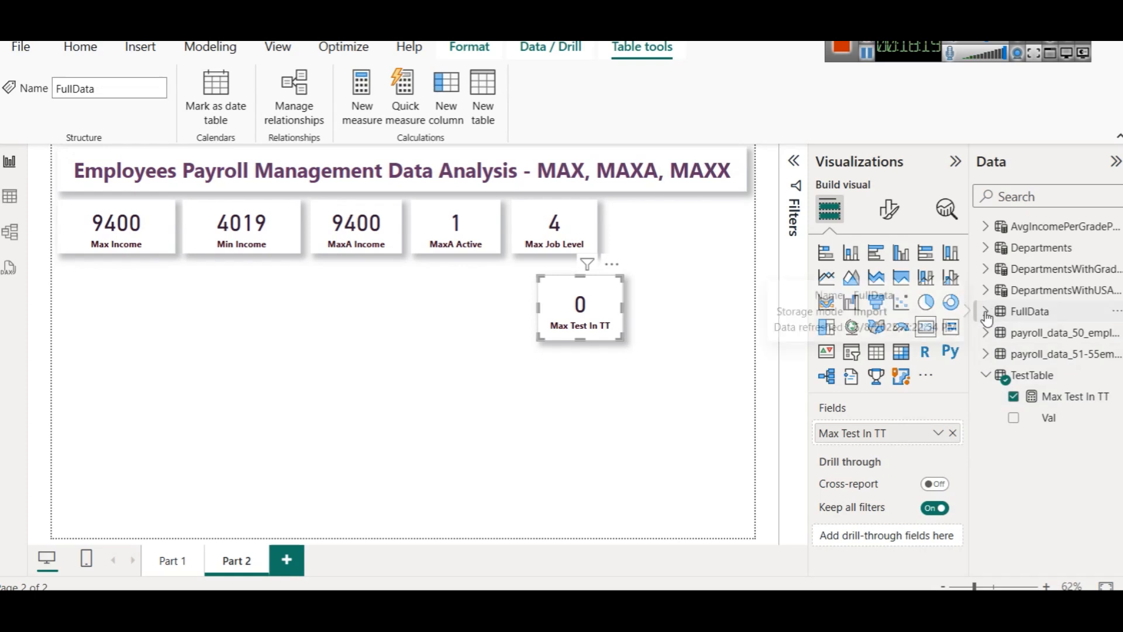
pyautogui.click(986, 311)
pyautogui.scroll(-4, 1028, 477)
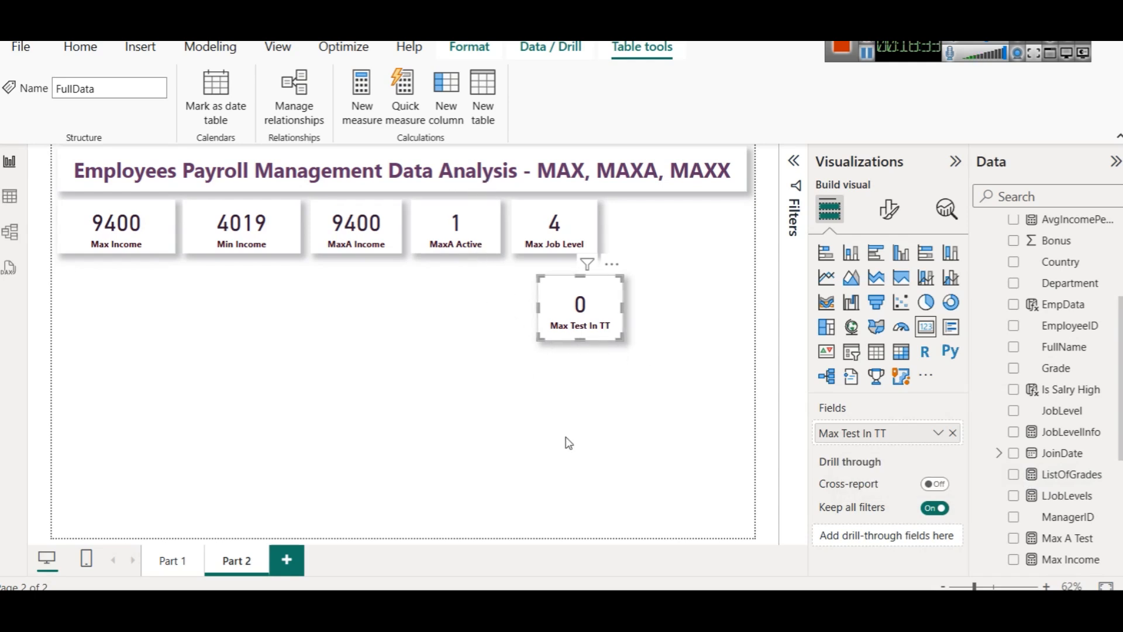
pyautogui.scroll(-5, 1053, 491)
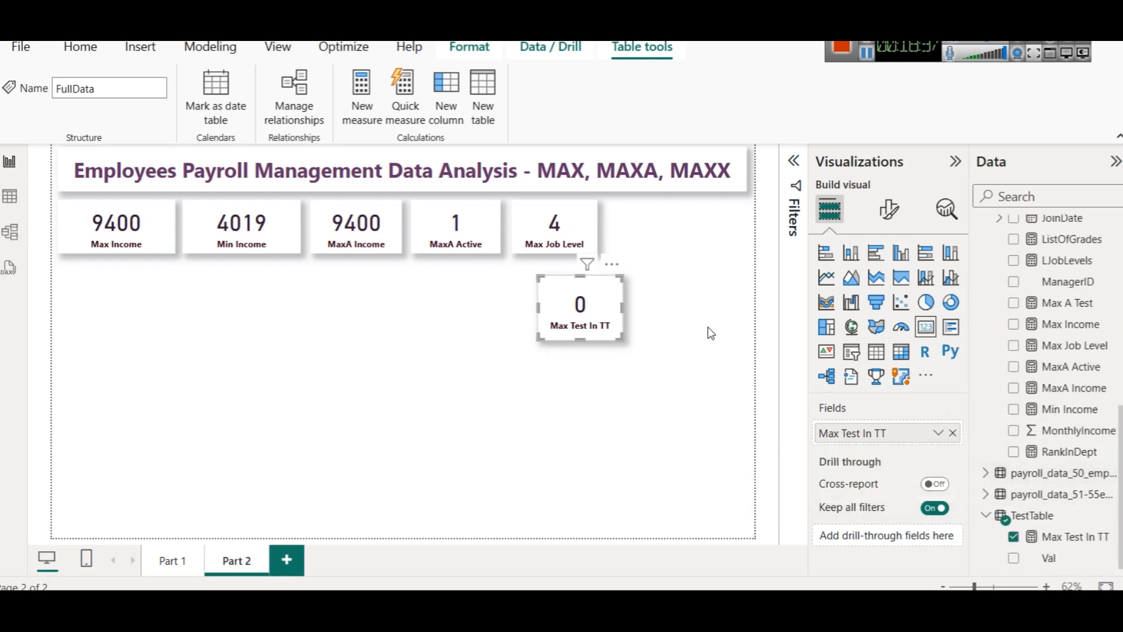
# Step: Try to change the data type of TestTable's Val column to True/false
pyautogui.click(1028, 560)
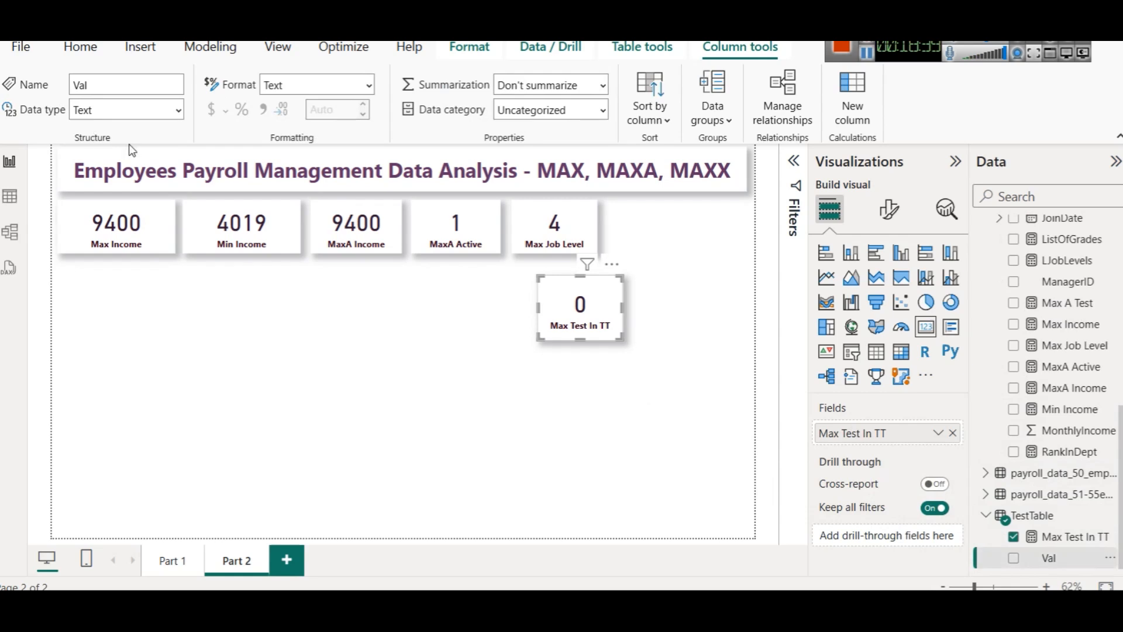
pyautogui.click(175, 110)
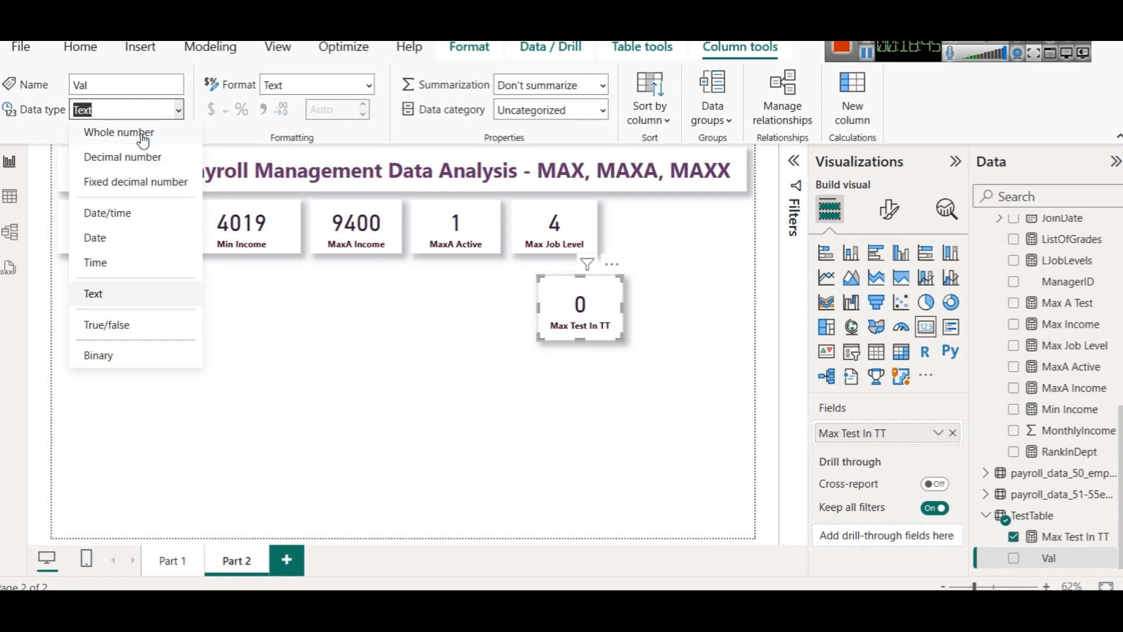
pyautogui.click(139, 326)
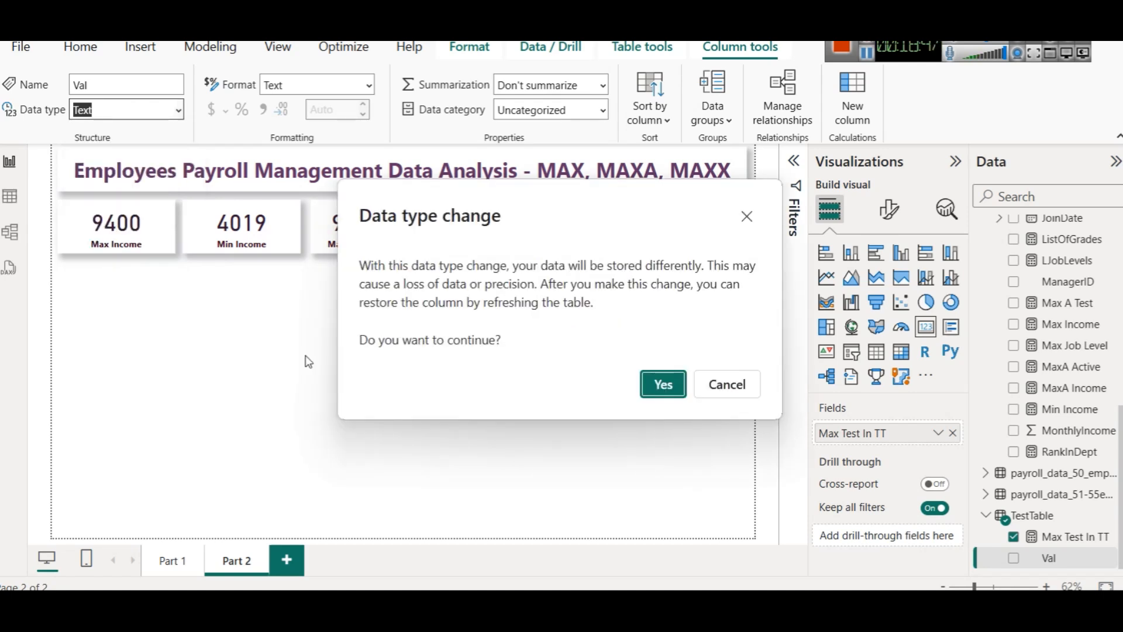
pyautogui.click(664, 385)
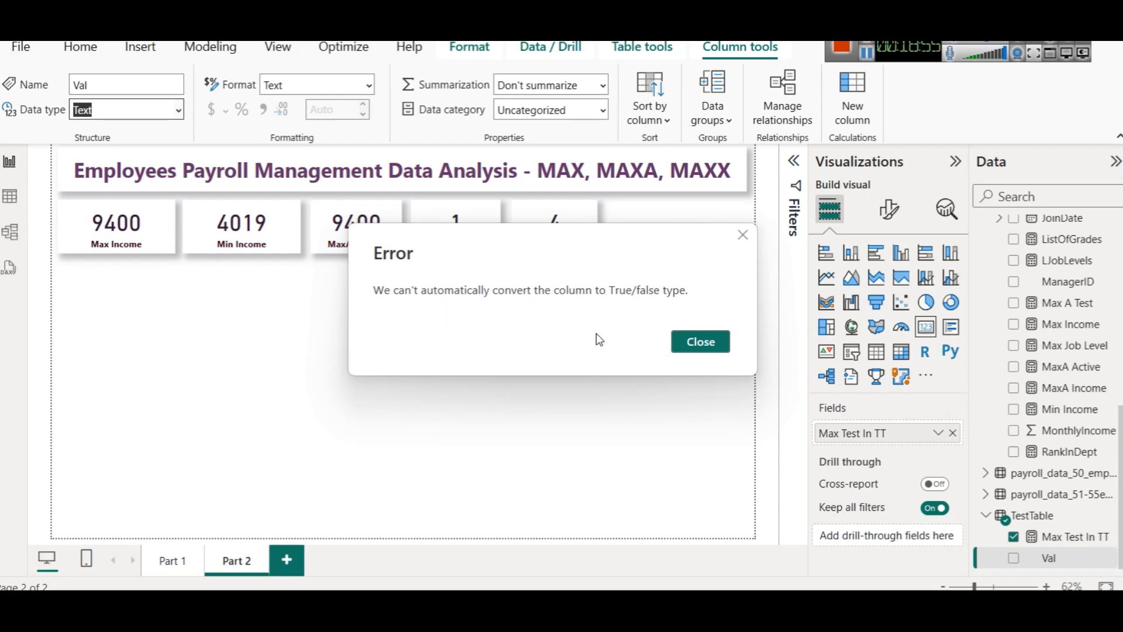
pyautogui.click(705, 345)
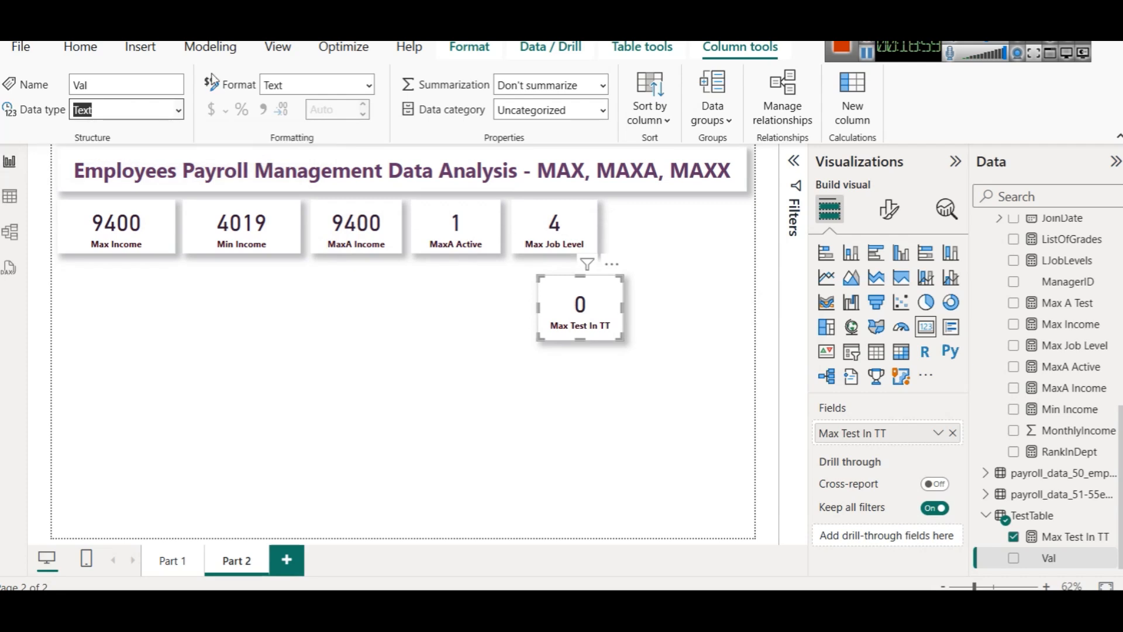
# Step: Try to change the data type of TestTable's Val column to Whole number
pyautogui.click(182, 106)
pyautogui.click(117, 130)
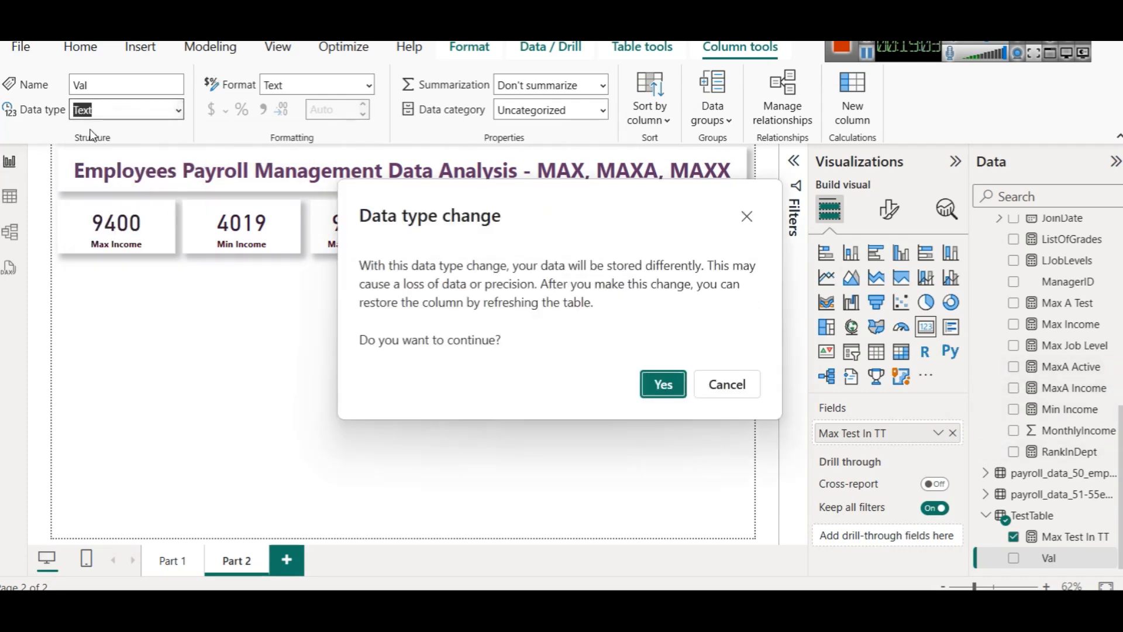
pyautogui.click(670, 384)
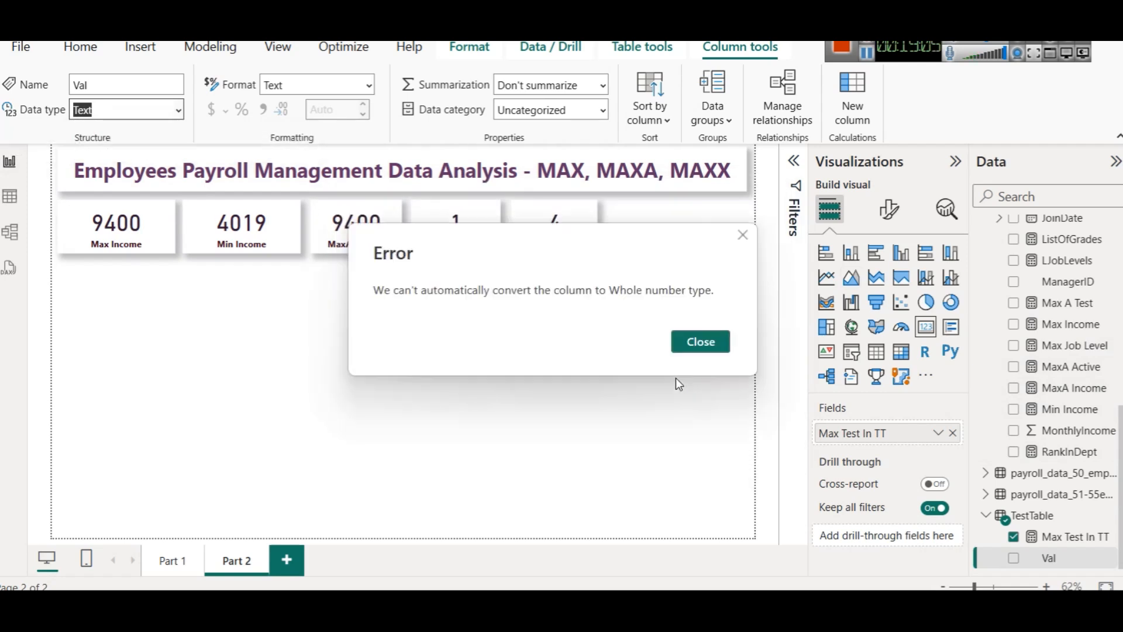
pyautogui.click(672, 340)
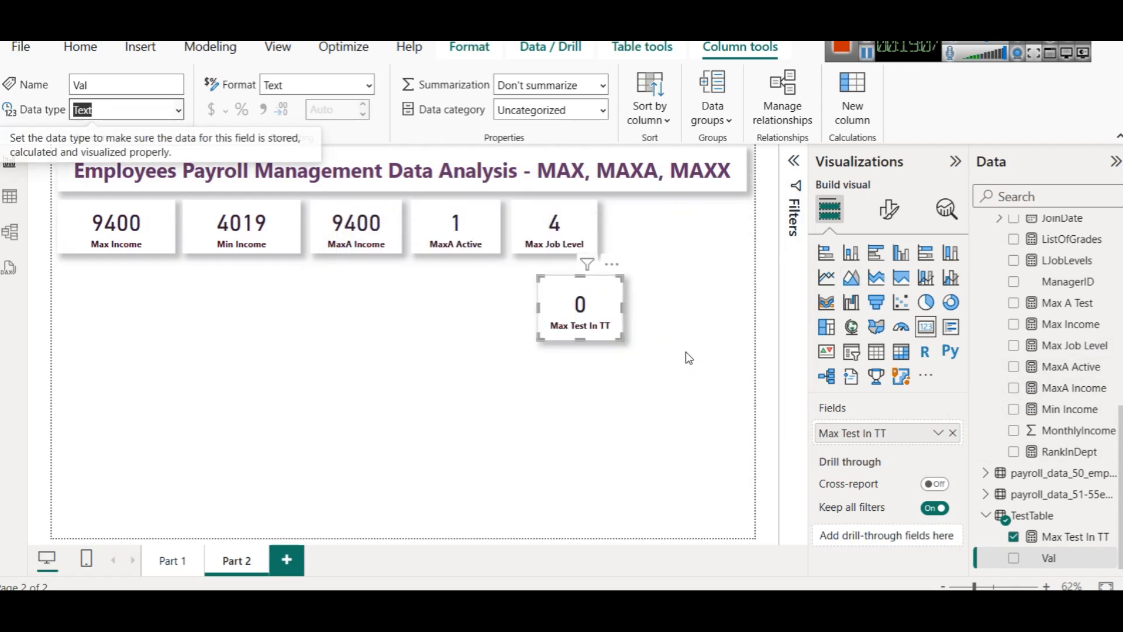
# Step: Select the Max Test In TT card on the report page
pyautogui.click(444, 440)
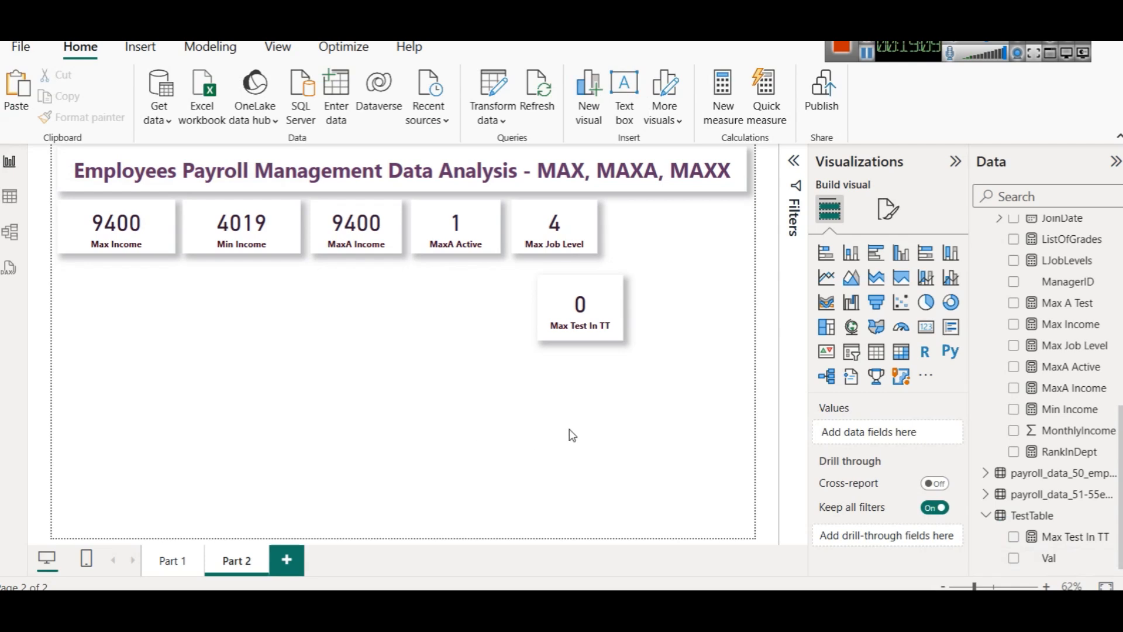
pyautogui.click(614, 295)
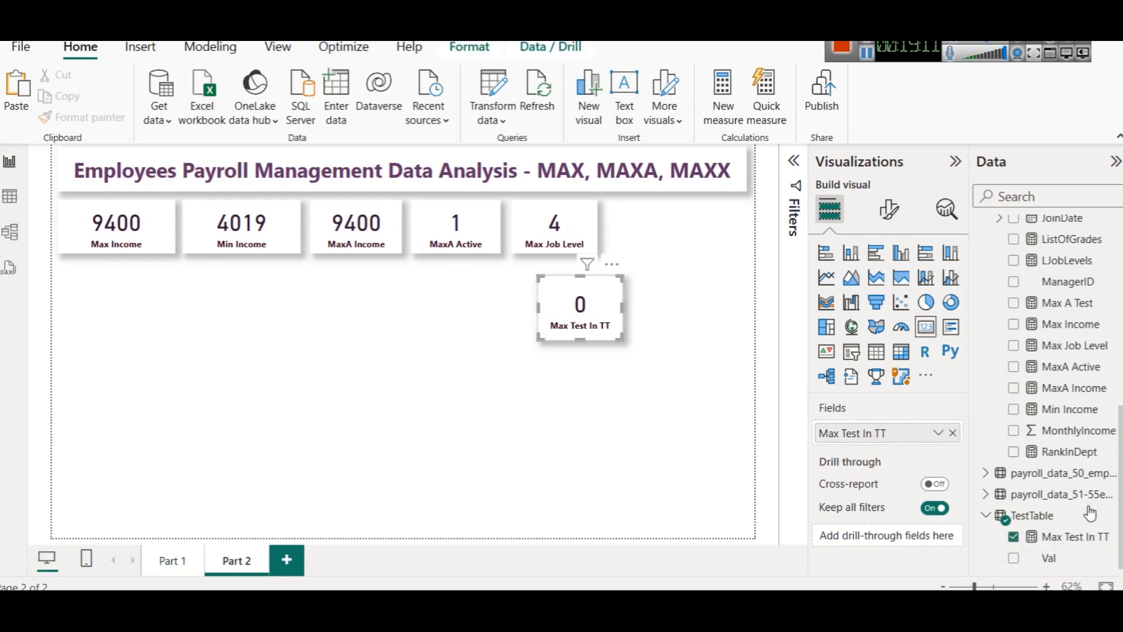
# Step: Delete the TestTable from the model and remove the Max Test In TT card that depended on it
pyautogui.click(1111, 515)
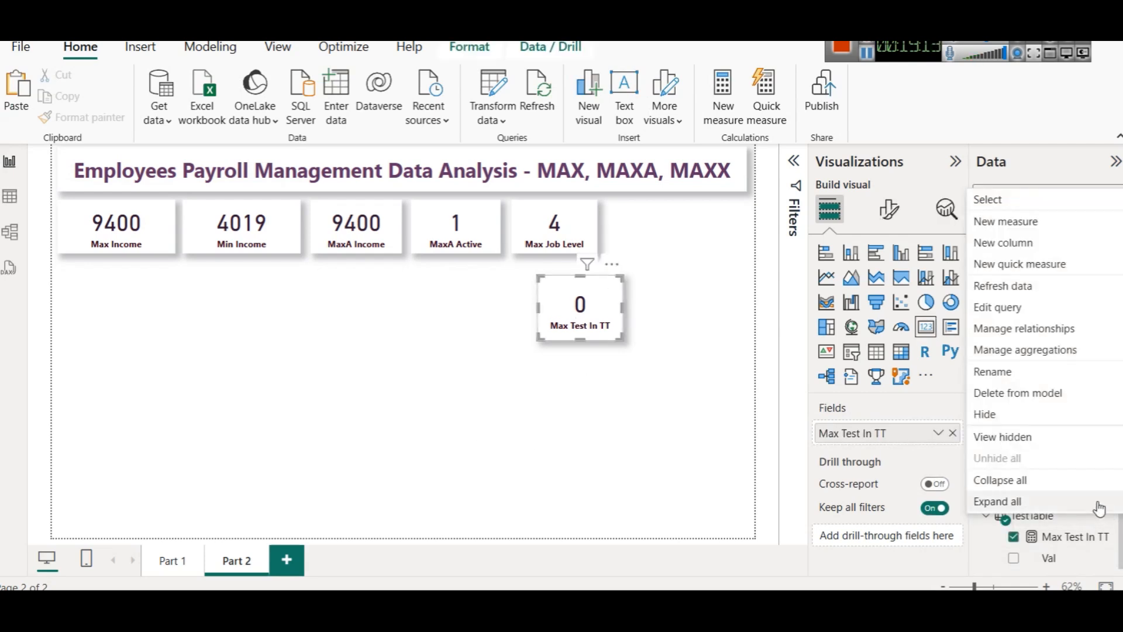
pyautogui.click(1017, 394)
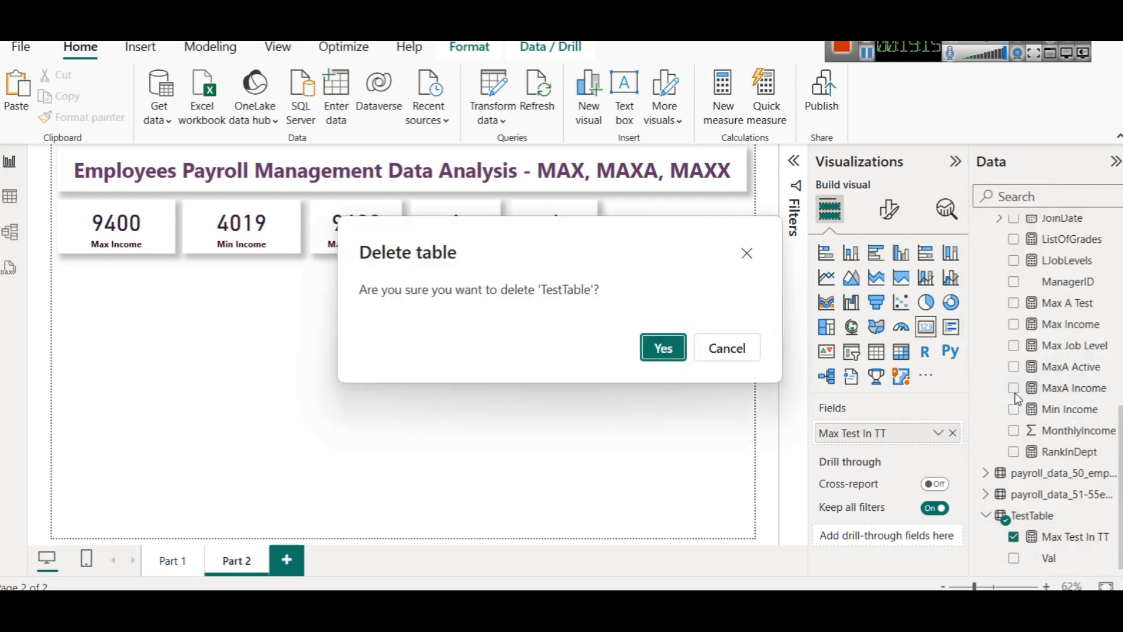
pyautogui.click(663, 347)
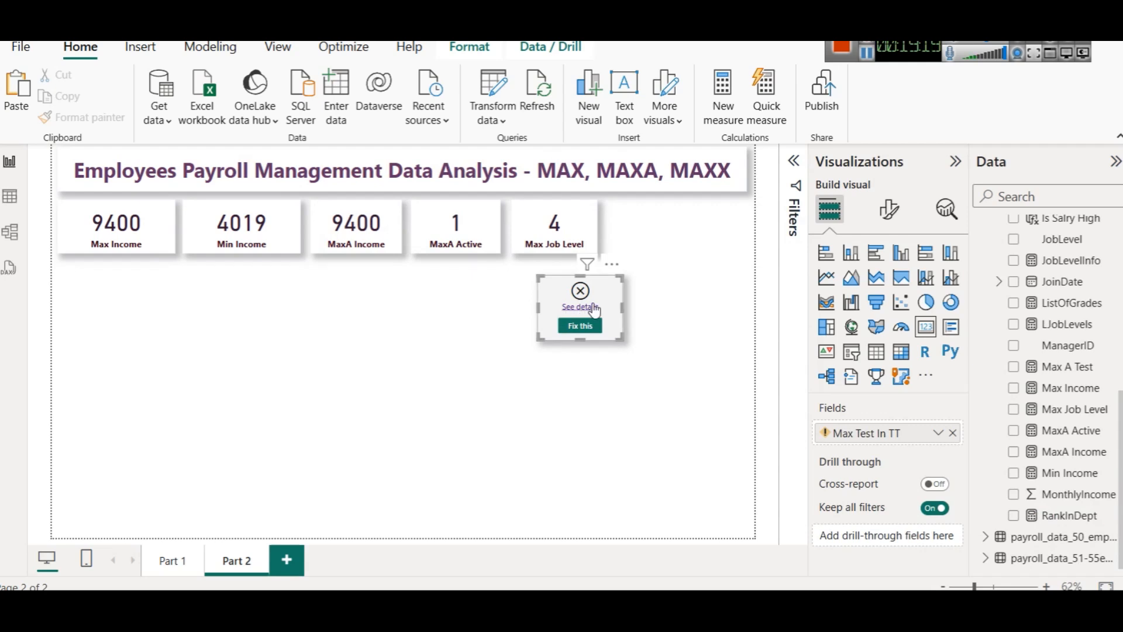
pyautogui.press('Delete')
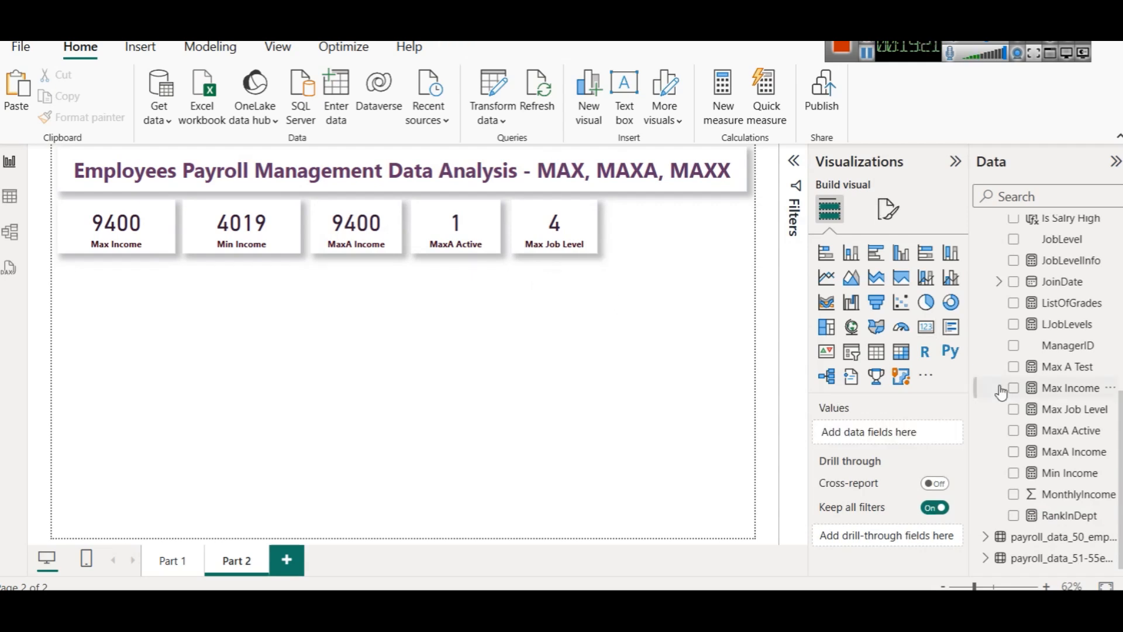
# Step: Examine the FullData table's columns and rows in the table view, then return to the report page
pyautogui.scroll(5, 1035, 399)
pyautogui.click(1041, 228)
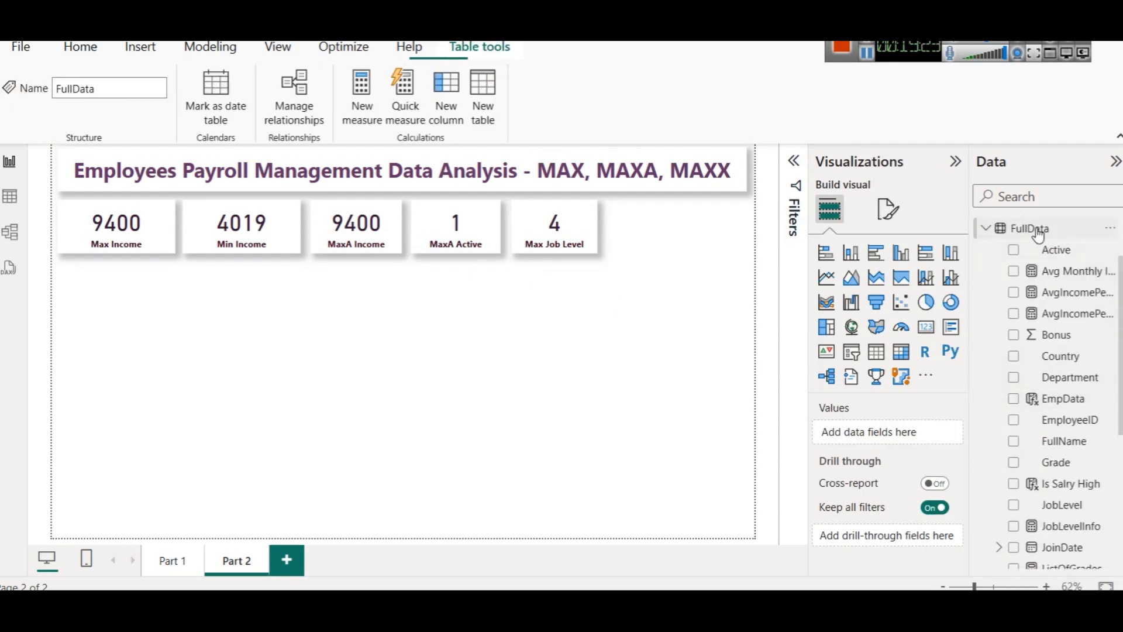
pyautogui.click(10, 196)
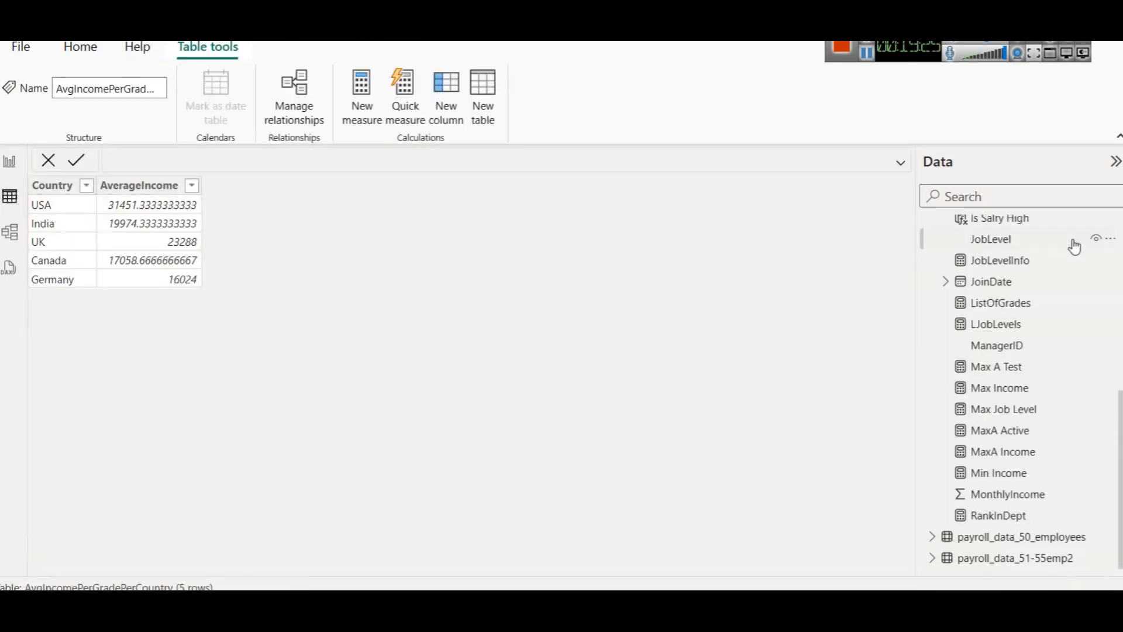
pyautogui.scroll(1, 1077, 287)
pyautogui.scroll(5, 1076, 287)
pyautogui.click(971, 311)
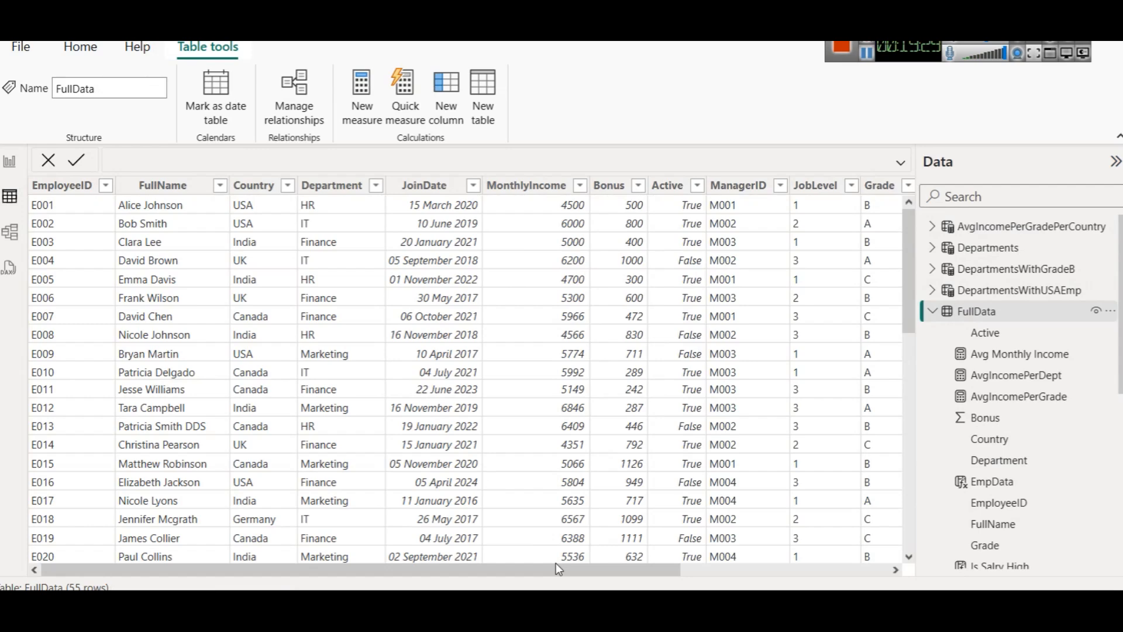
pyautogui.click(880, 571)
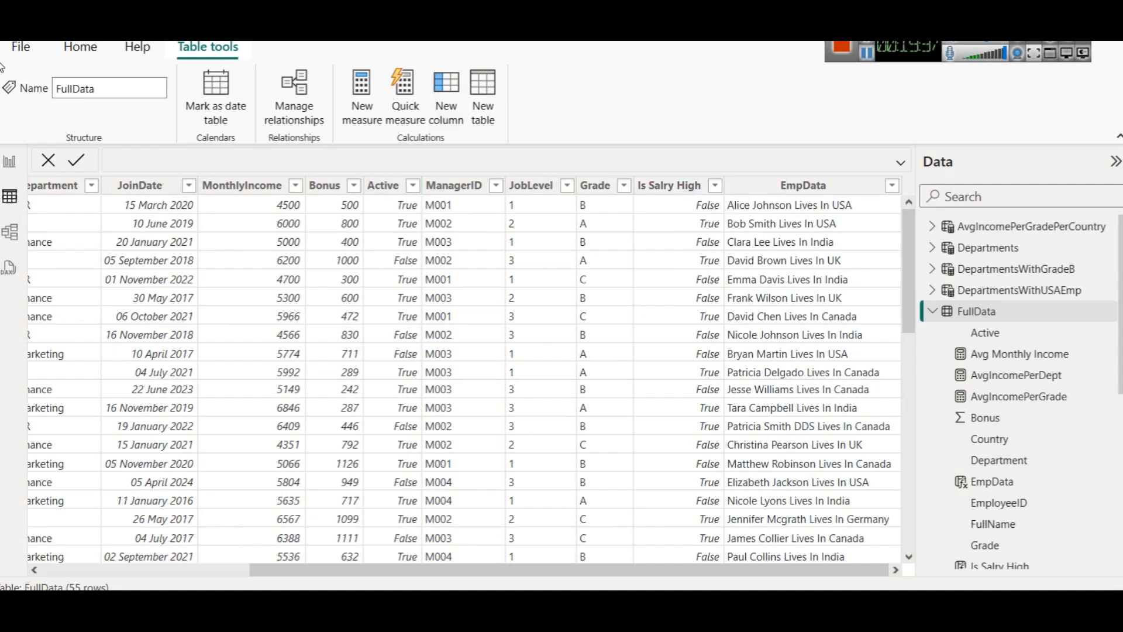
pyautogui.click(10, 162)
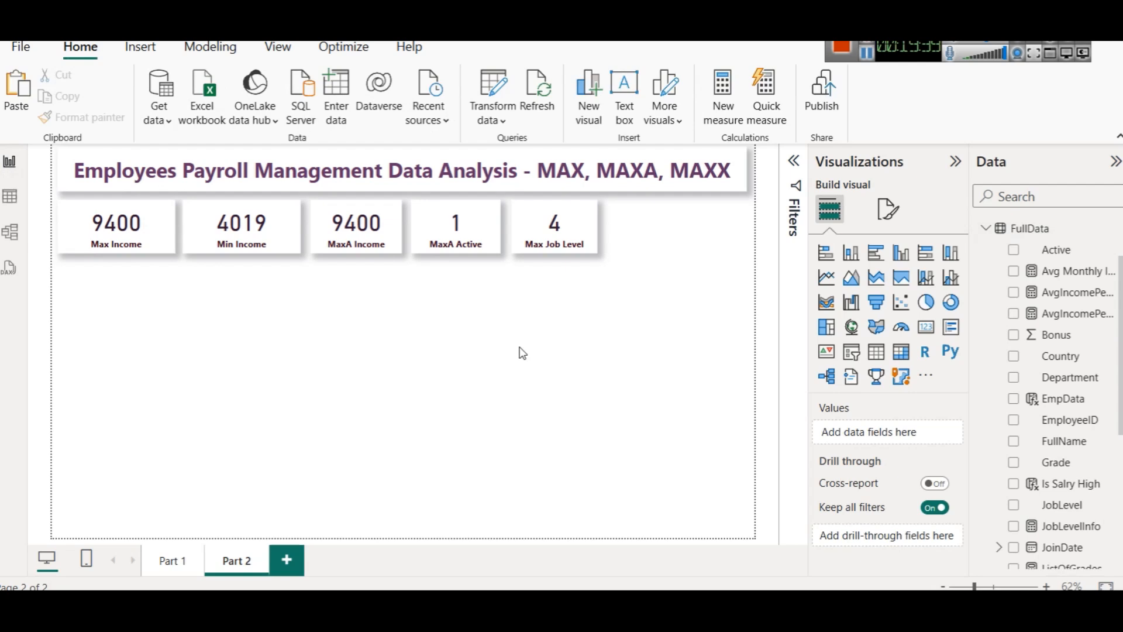
# Step: Switch to the browser and review the MAXA function's syntax, return value, supported value types and examples on Microsoft Learn
pyautogui.click(861, 61)
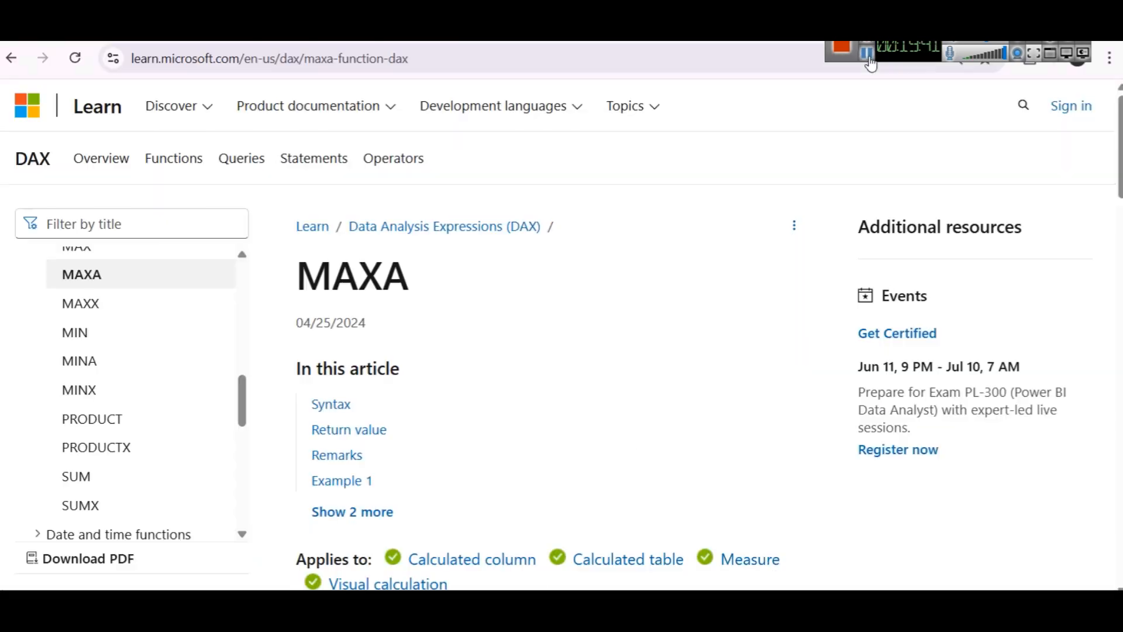
pyautogui.scroll(-5, 622, 313)
pyautogui.scroll(-4, 615, 335)
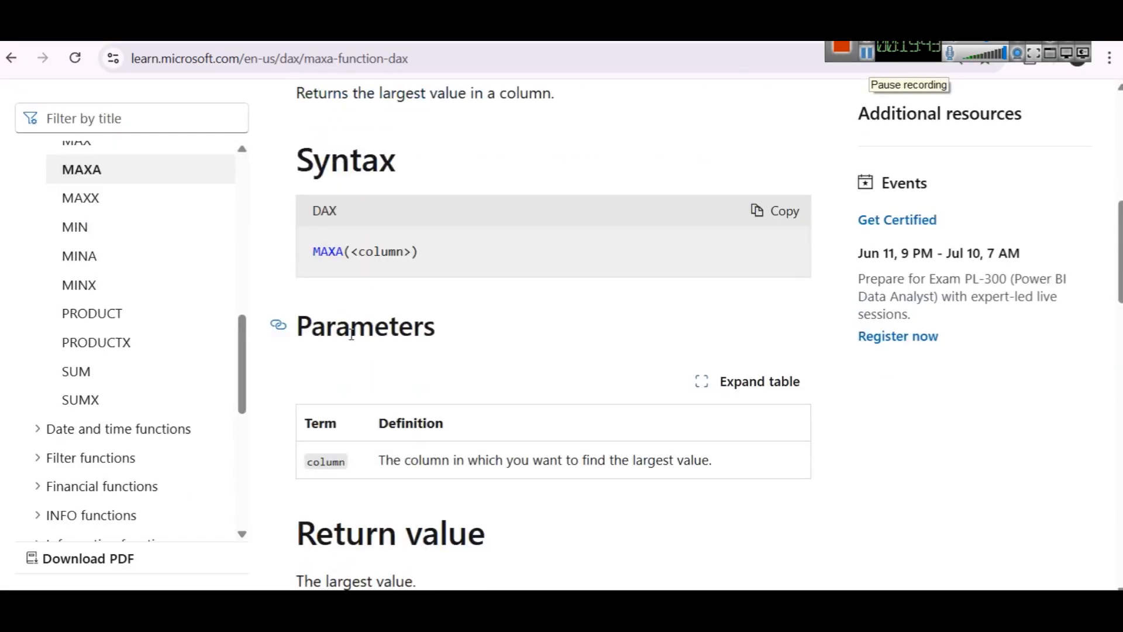
pyautogui.scroll(-4, 405, 262)
pyautogui.scroll(-10, 406, 262)
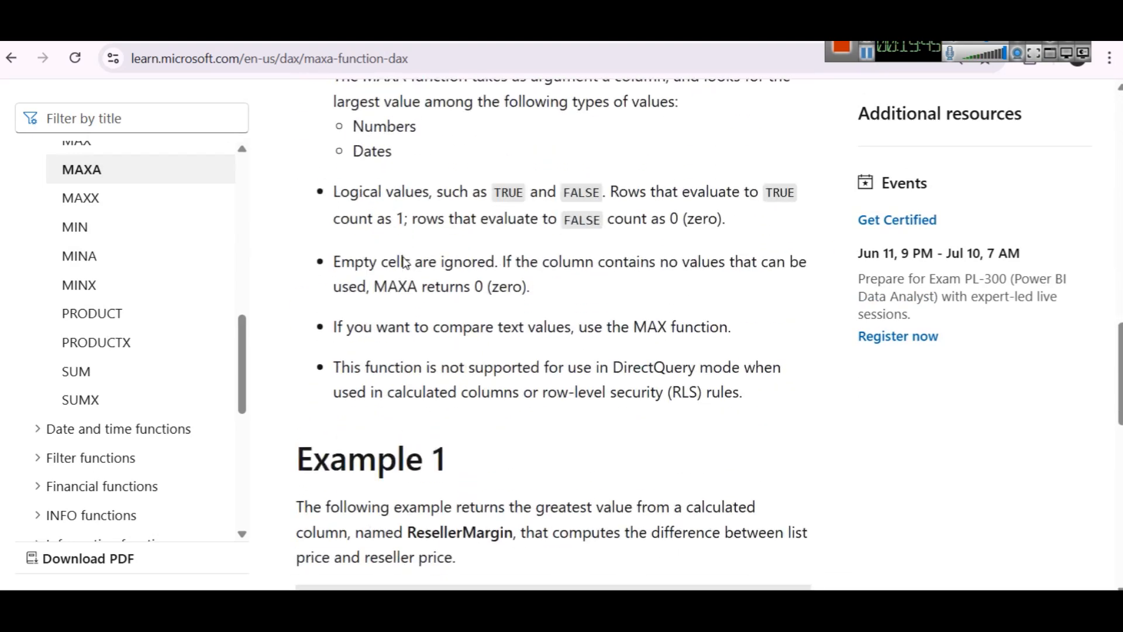
pyautogui.scroll(-3, 454, 300)
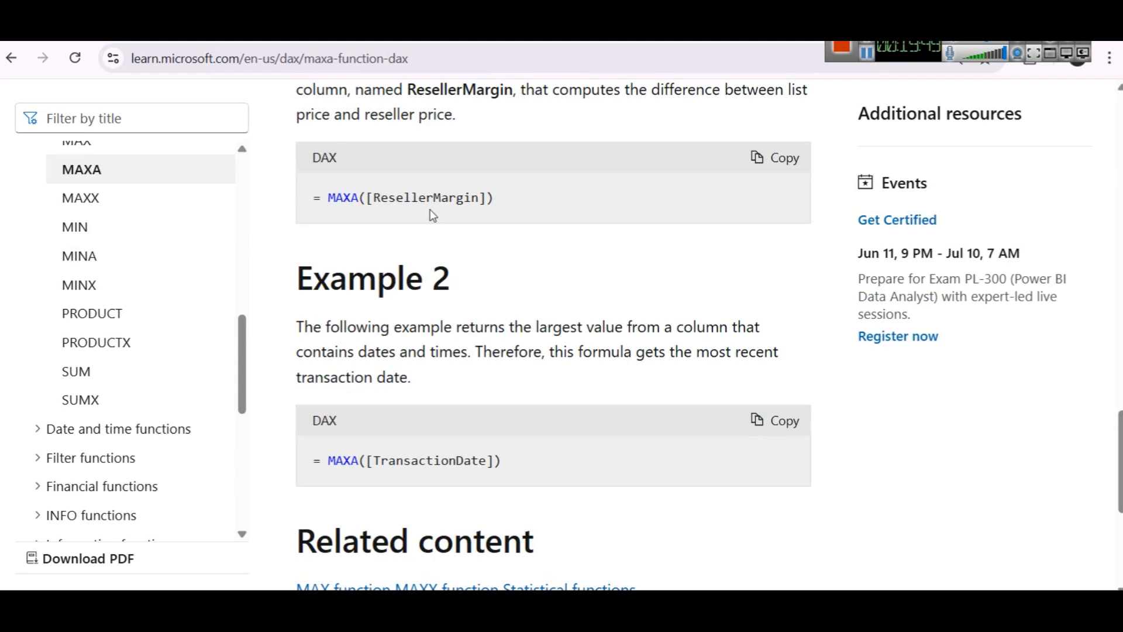
pyautogui.scroll(14, 518, 338)
pyautogui.scroll(8, 515, 336)
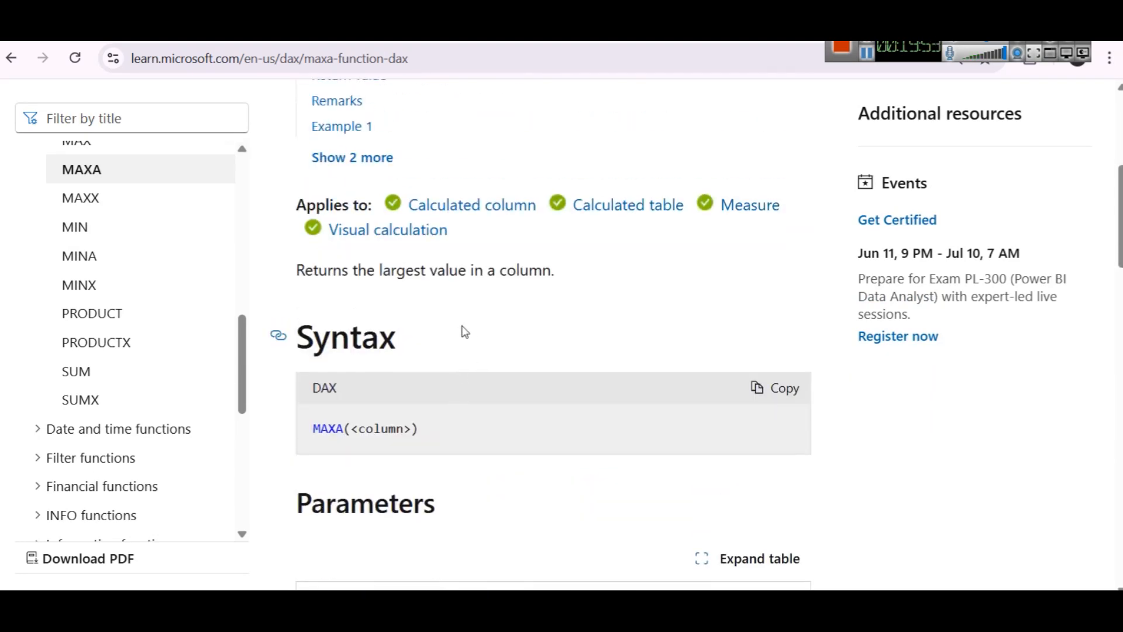
pyautogui.scroll(-5, 470, 321)
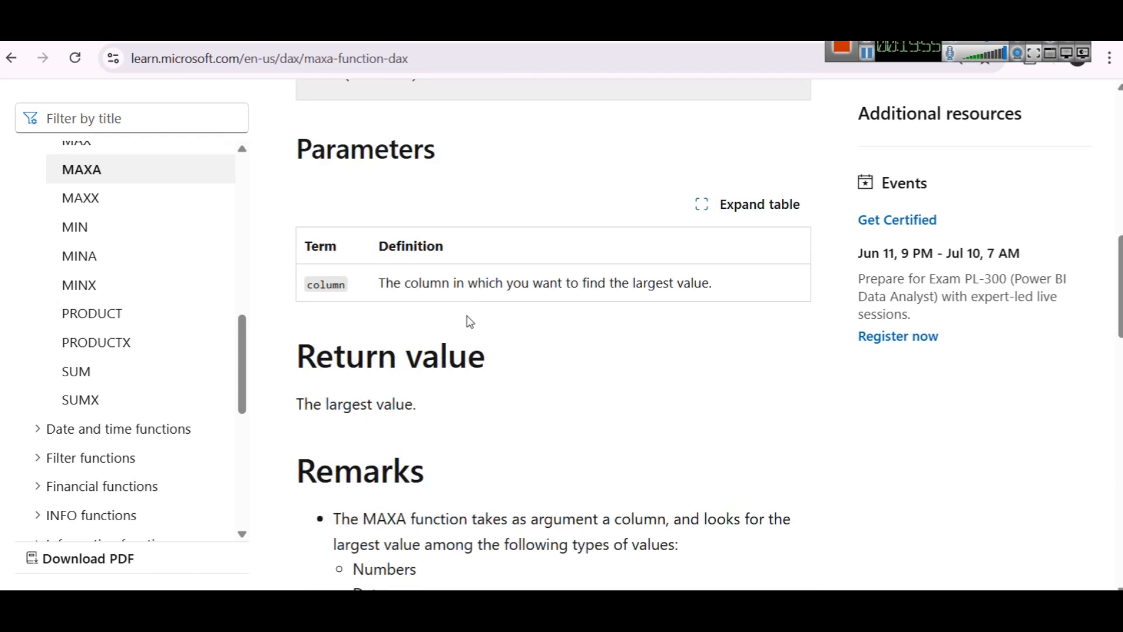
pyautogui.scroll(-3, 625, 310)
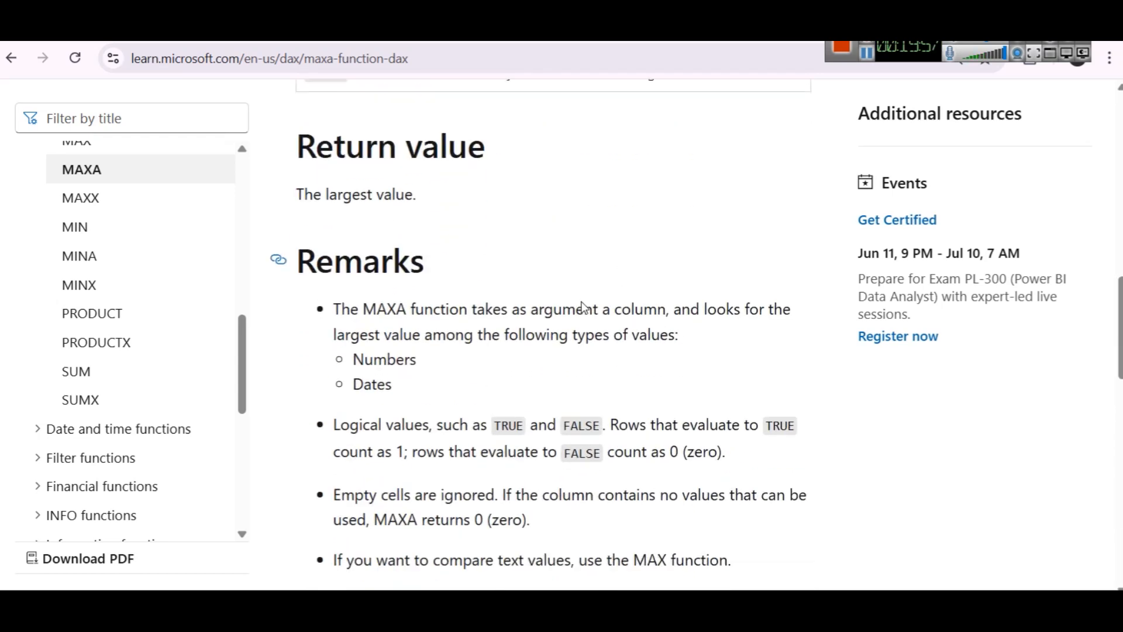
pyautogui.scroll(-1, 580, 307)
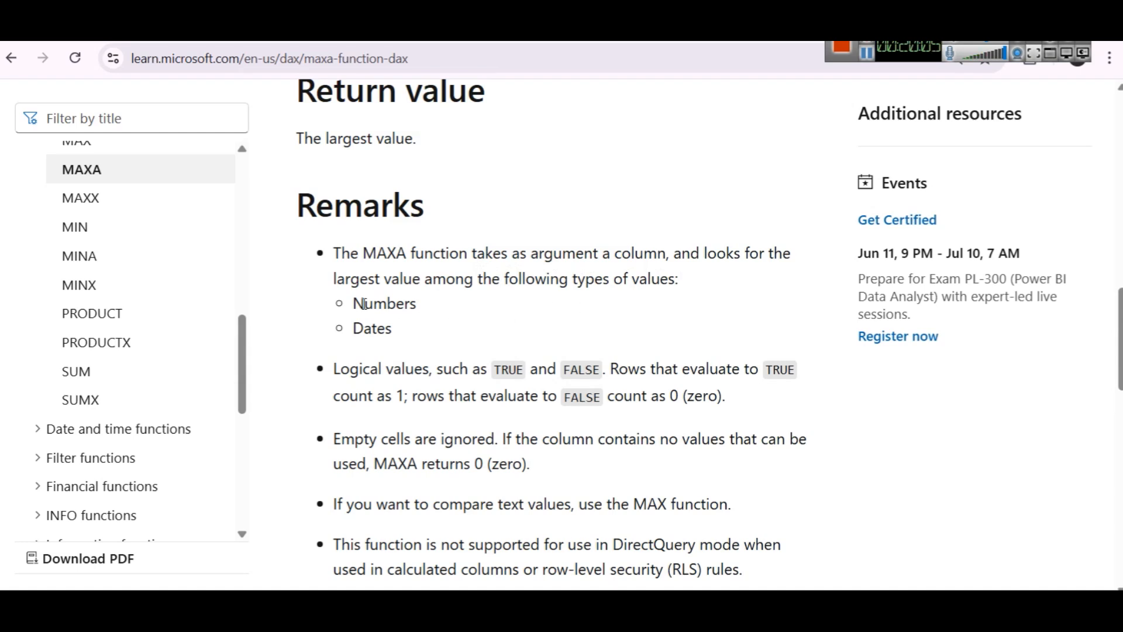
pyautogui.moveTo(356, 302); pyautogui.dragTo(410, 304)
pyautogui.click(414, 338)
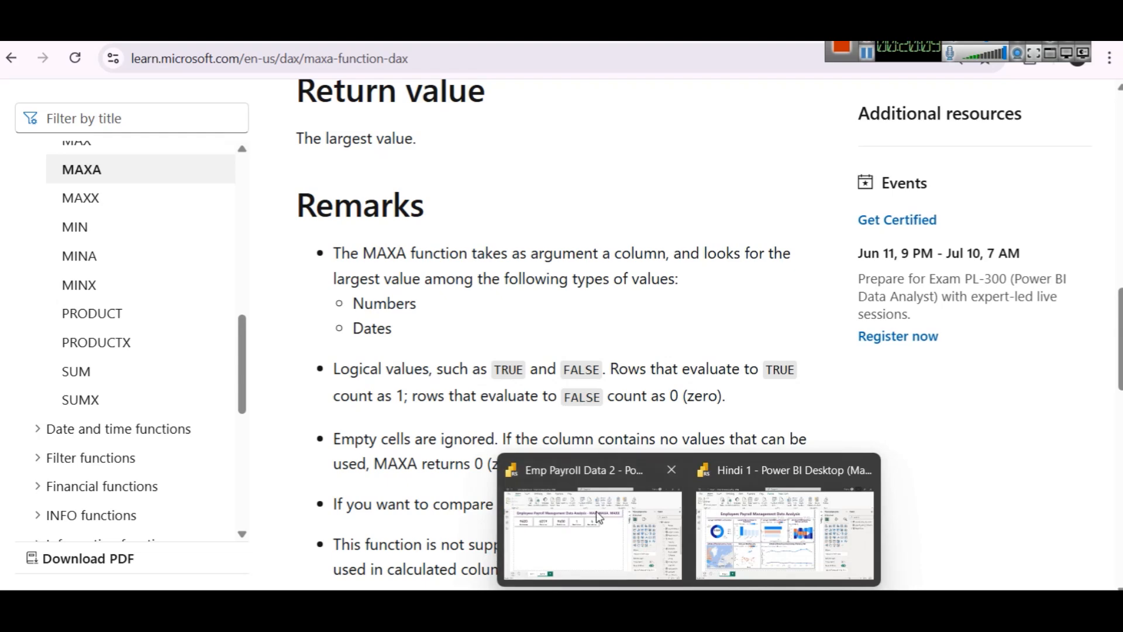
# Step: Switch back to the Emp Payroll Data 2 report in Power BI Desktop and start a FullData measure named Max Joining Date
pyautogui.click(597, 513)
pyautogui.scroll(-5, 1100, 463)
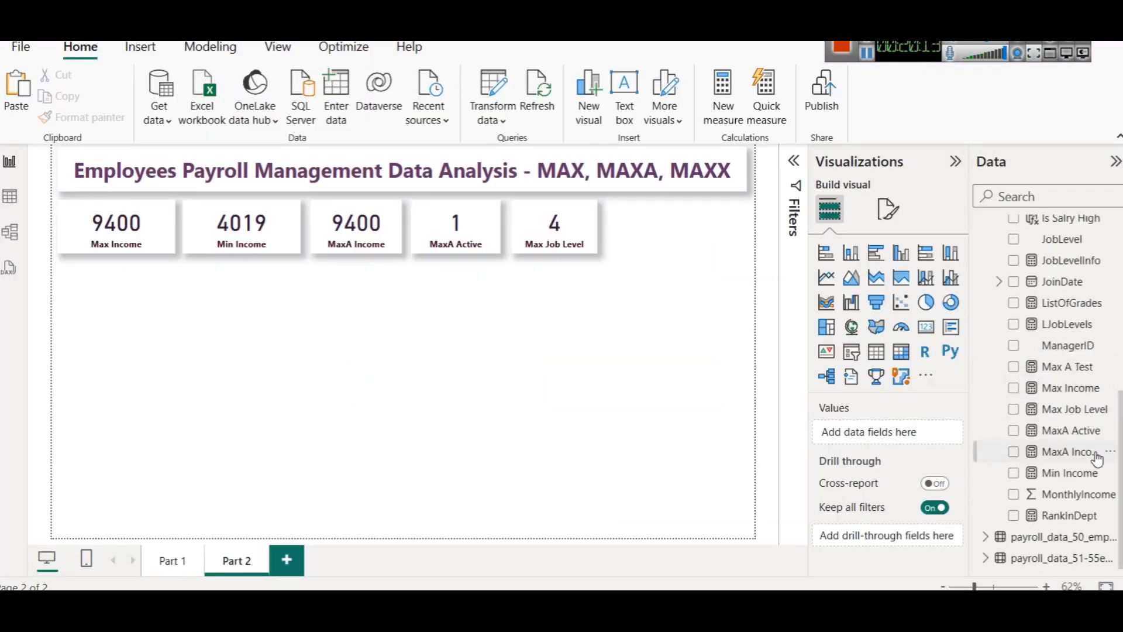
pyautogui.scroll(7, 1098, 459)
pyautogui.click(1031, 313)
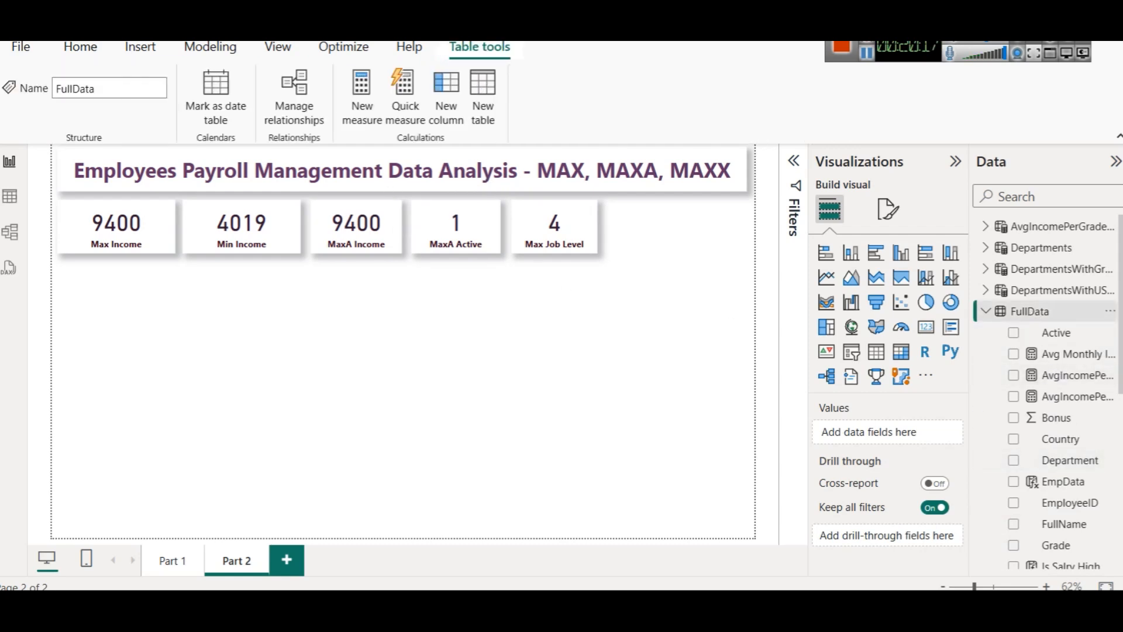
pyautogui.click(229, 51)
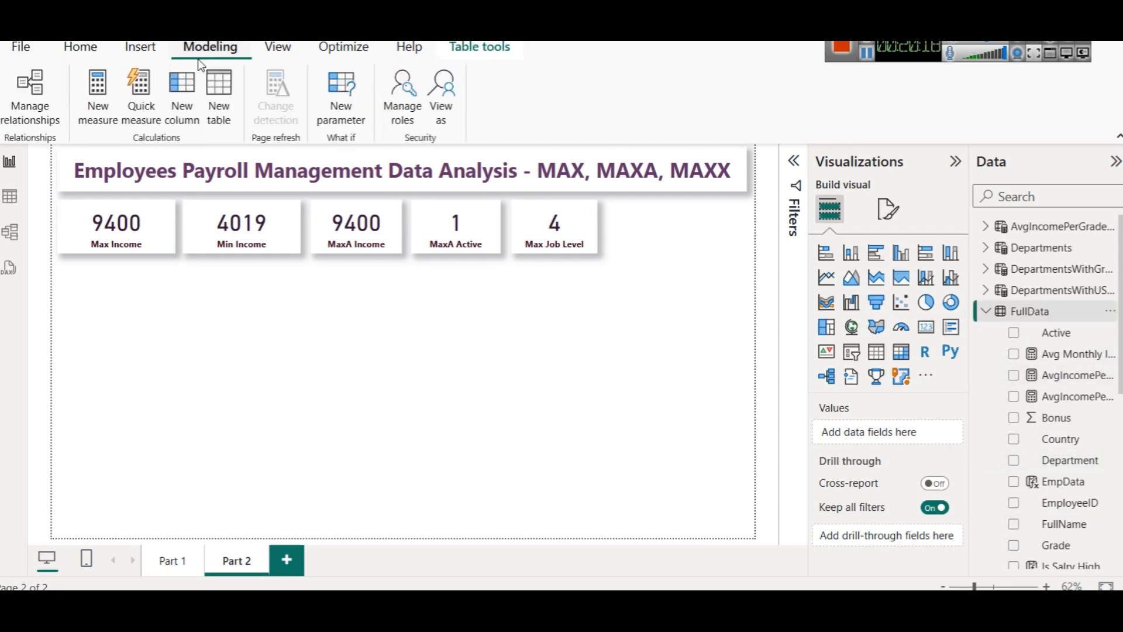
pyautogui.click(103, 118)
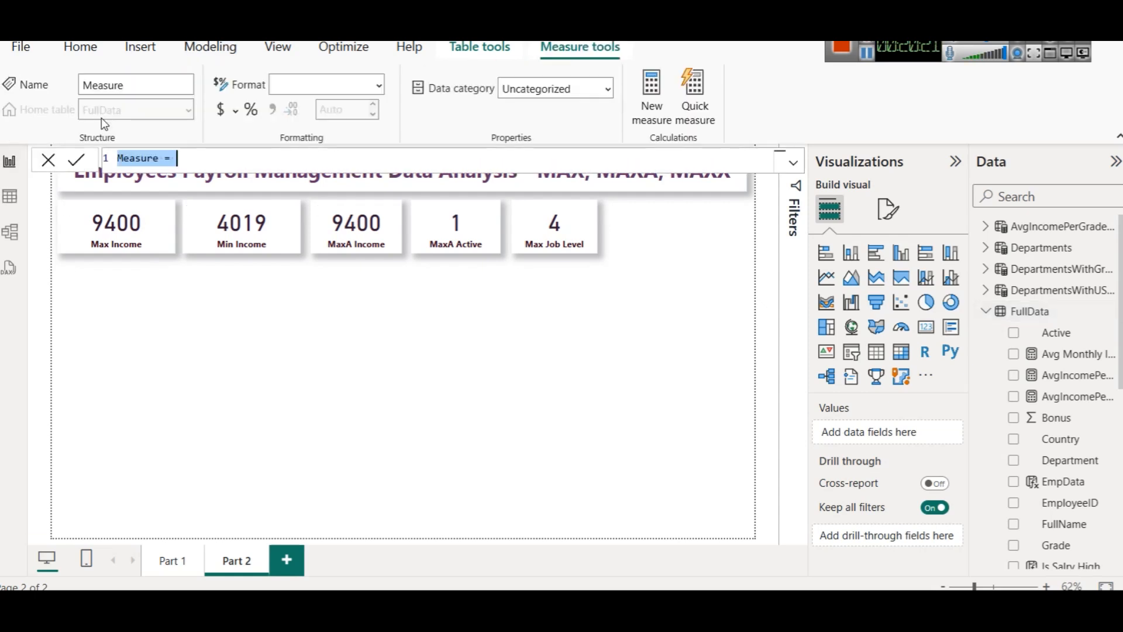
pyautogui.doubleClick(137, 157)
pyautogui.write('Max')
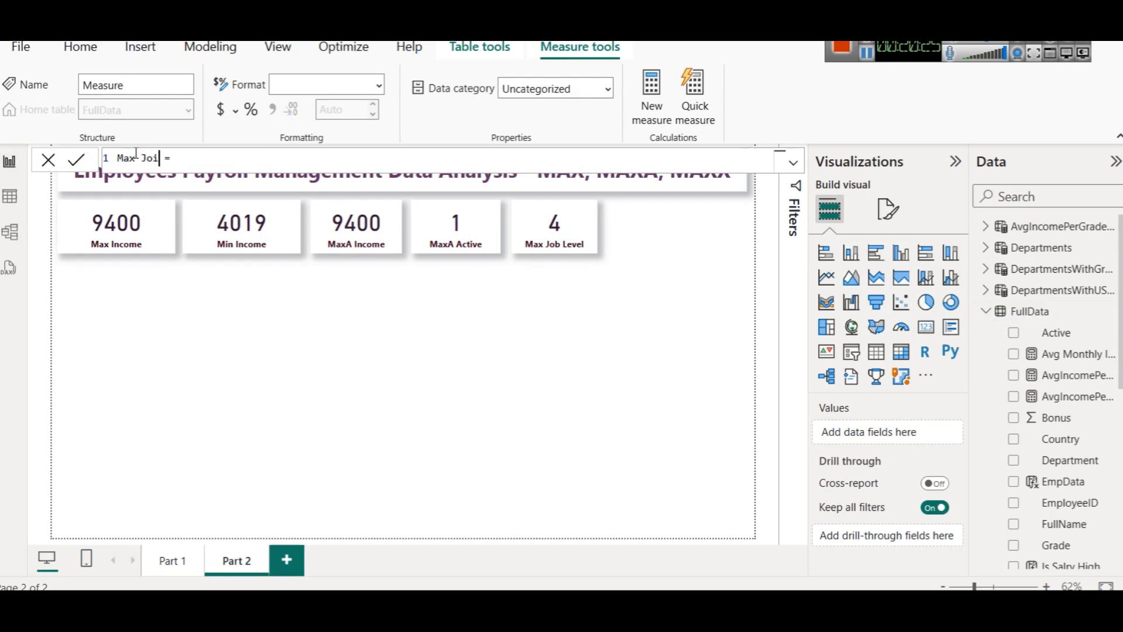
pyautogui.write(' Joining Date')
# Step: Define the Max Joining Date measure as MAX(FullData[JoinDate]) and commit the formula
pyautogui.click(233, 161)
pyautogui.write('MAX')
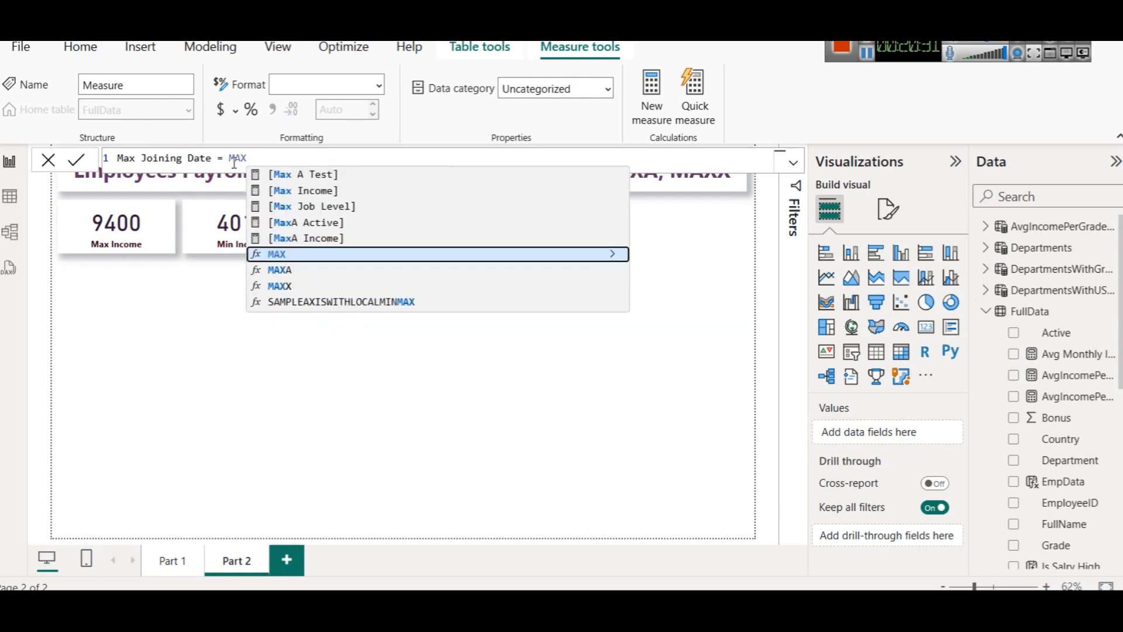
pyautogui.write('(')
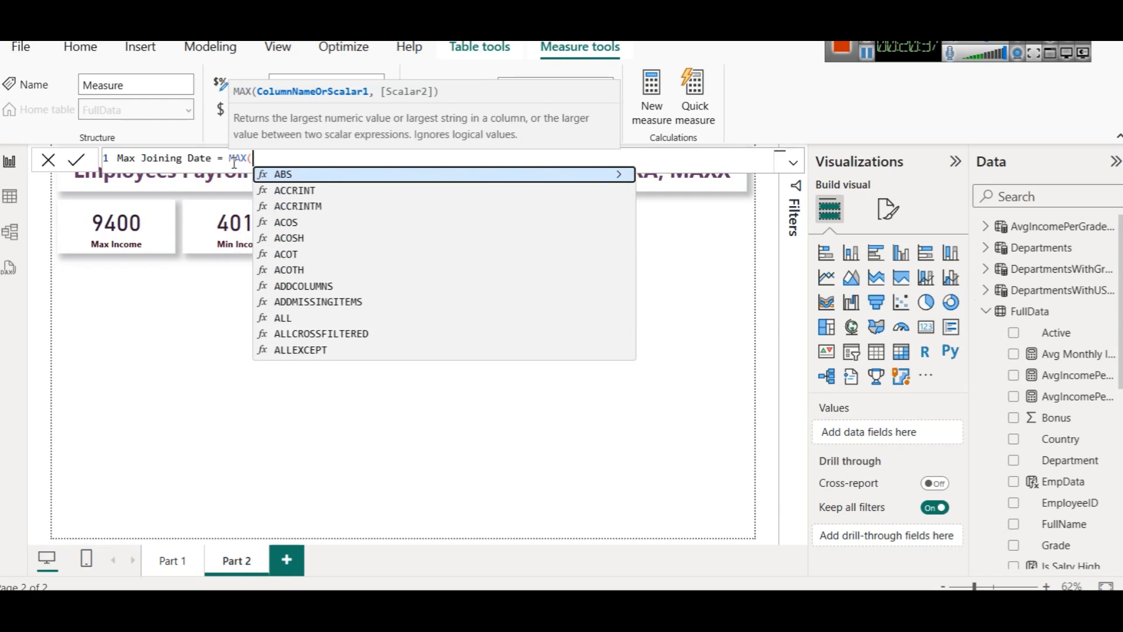
pyautogui.write('Full')
pyautogui.press('Down')
pyautogui.press('Down')
pyautogui.press('Down')
pyautogui.press('Down')
pyautogui.press('Down')
pyautogui.press('Down')
pyautogui.press('Down')
pyautogui.press('Down')
pyautogui.press('Down')
pyautogui.press('Down')
pyautogui.press('Down')
pyautogui.press('Down')
pyautogui.press('Down')
pyautogui.press('Down')
pyautogui.press('Down')
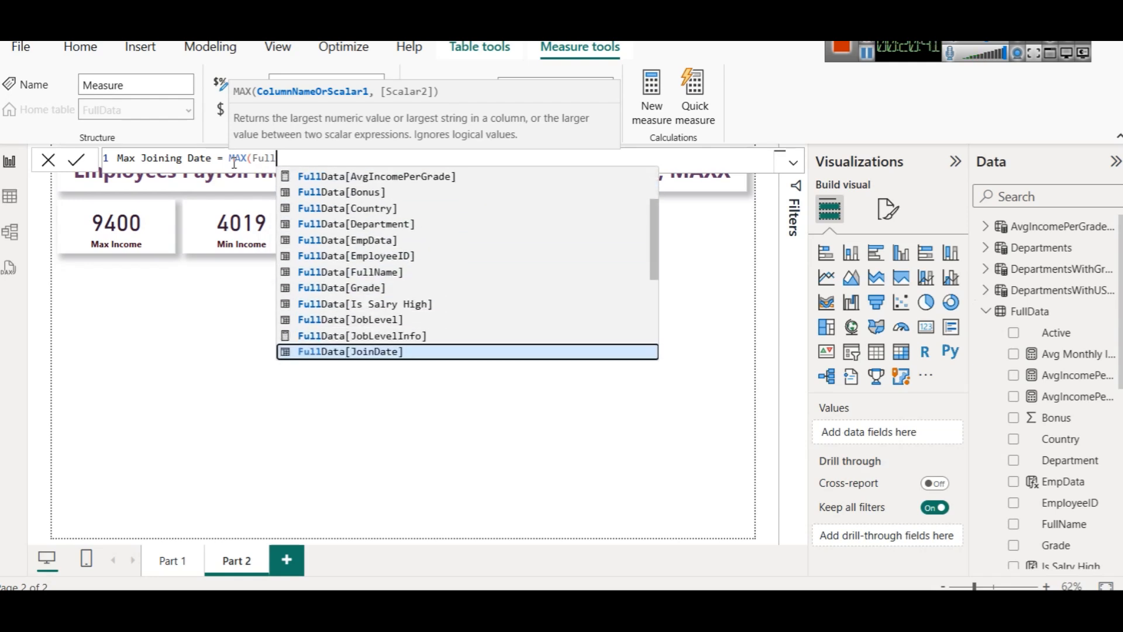
pyautogui.press('Down')
pyautogui.press('Up')
pyautogui.press('Tab')
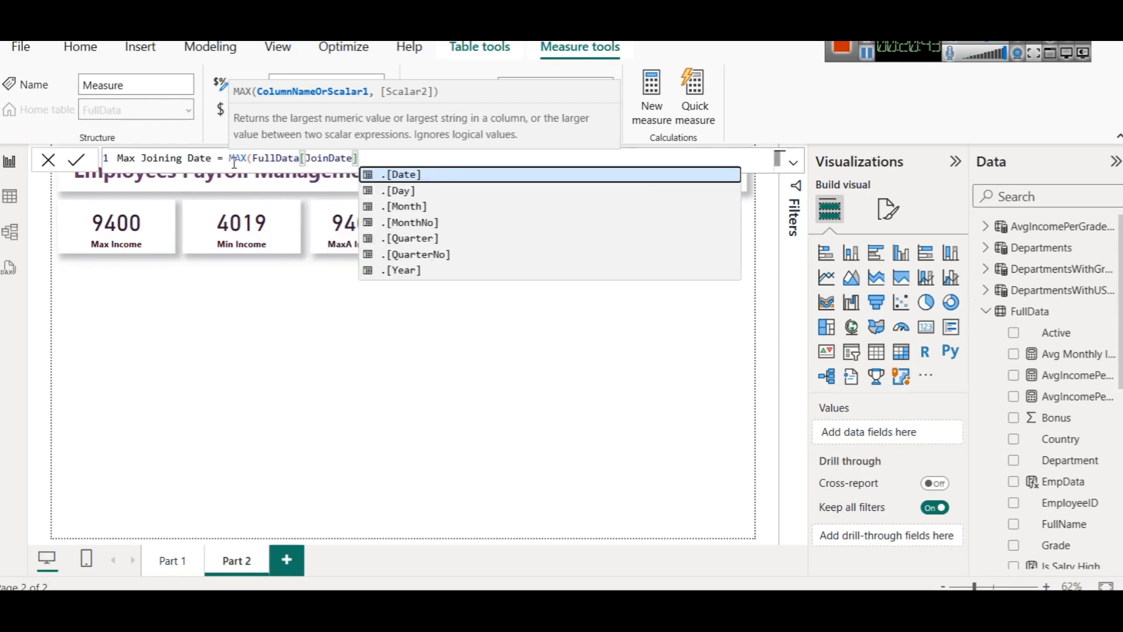
pyautogui.write(')')
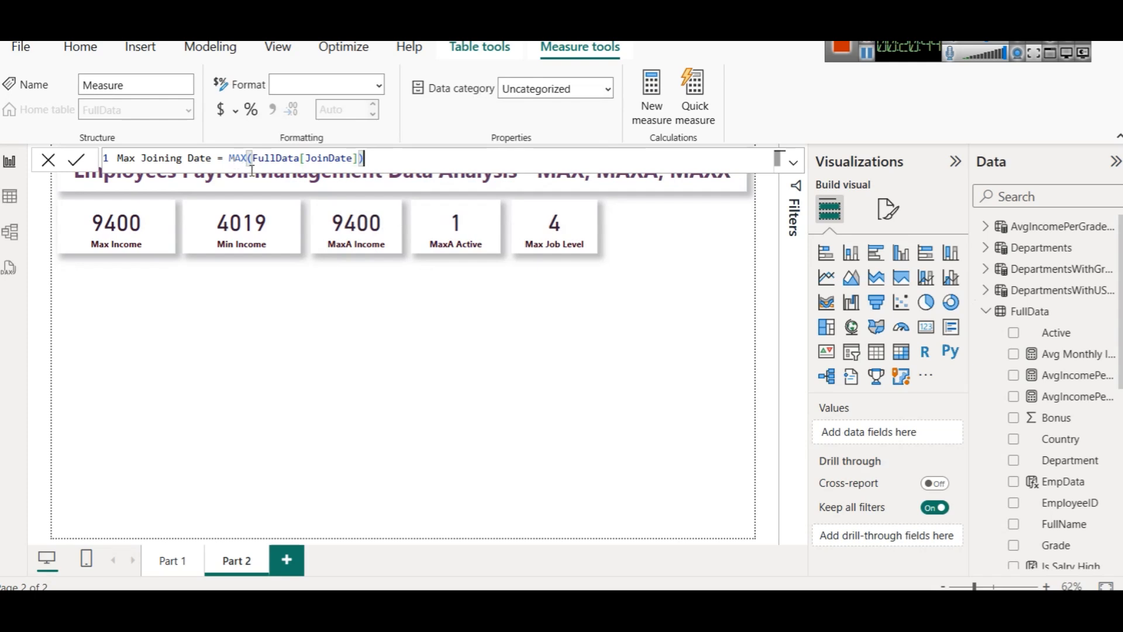
pyautogui.click(77, 160)
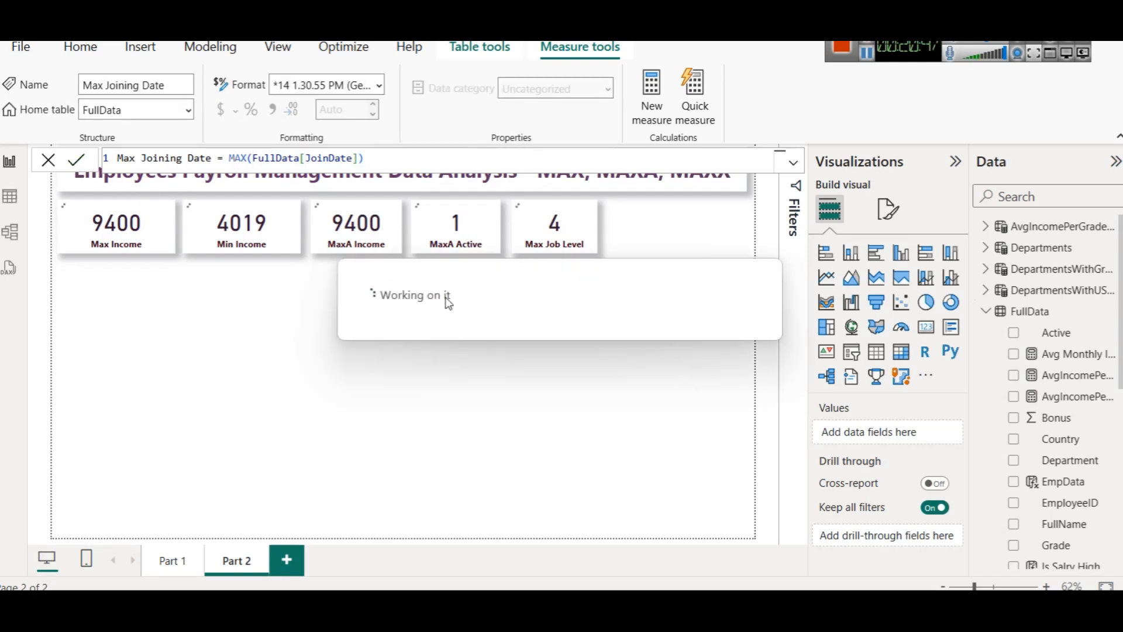
pyautogui.click(515, 340)
pyautogui.click(555, 229)
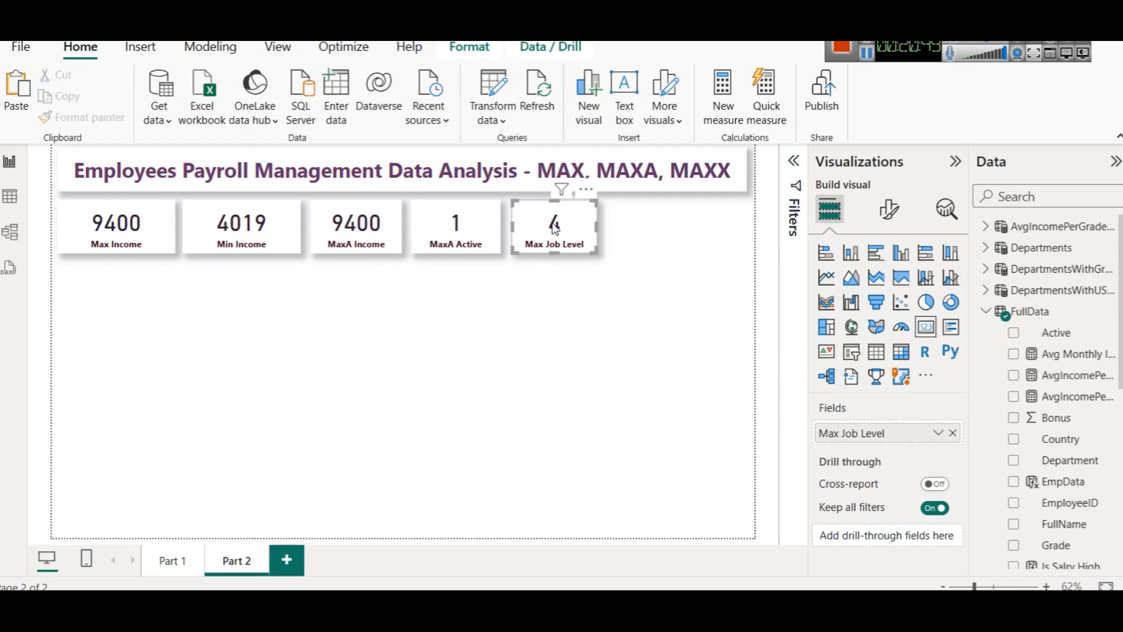
pyautogui.hotkey('ctrl', 'c')
pyautogui.hotkey('ctrl', 'v')
pyautogui.moveTo(563, 227); pyautogui.dragTo(181, 289)
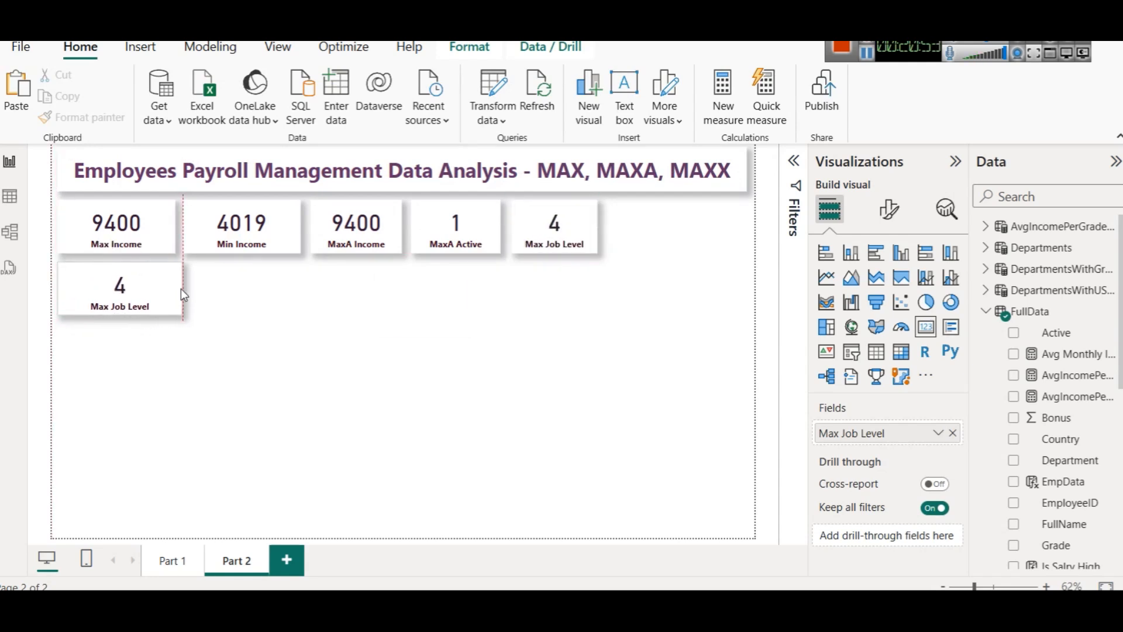
pyautogui.press('Delete')
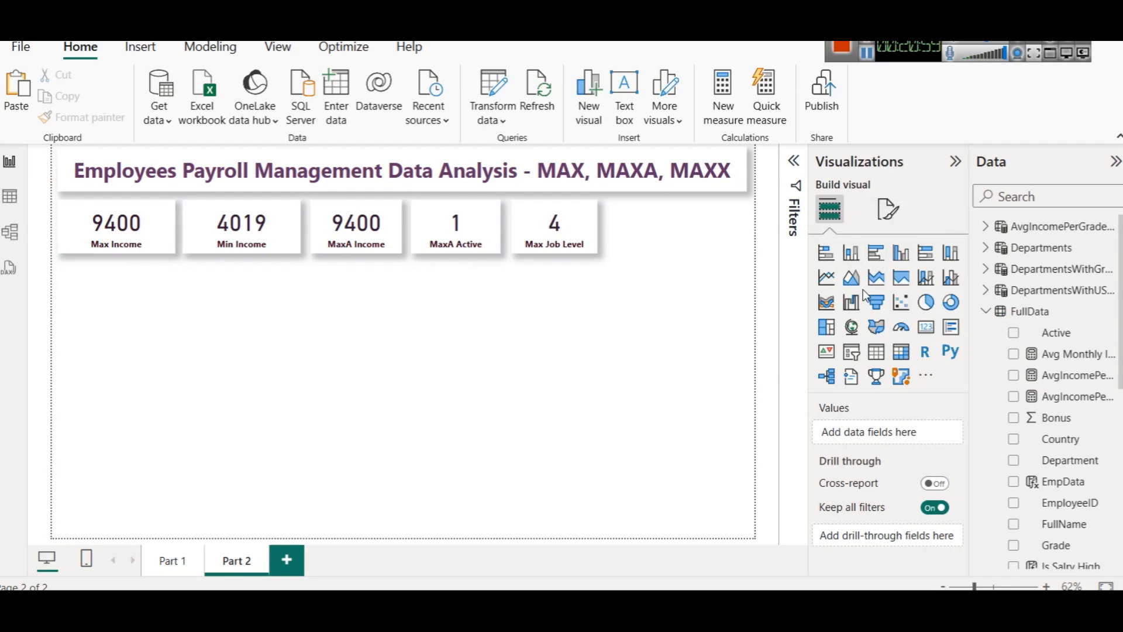
# Step: Insert an empty clustered bar chart directly below the Max Income card and enlarge it to extend partway under the Min Income card
pyautogui.click(876, 252)
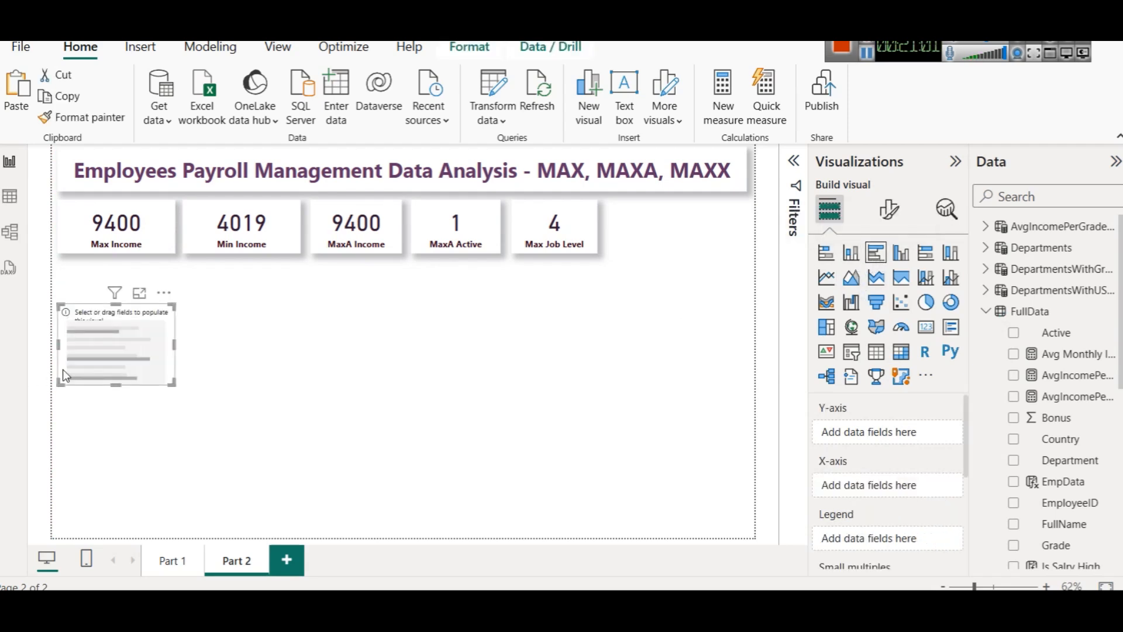
pyautogui.moveTo(116, 305); pyautogui.dragTo(116, 265)
pyautogui.moveTo(175, 319); pyautogui.dragTo(241, 330)
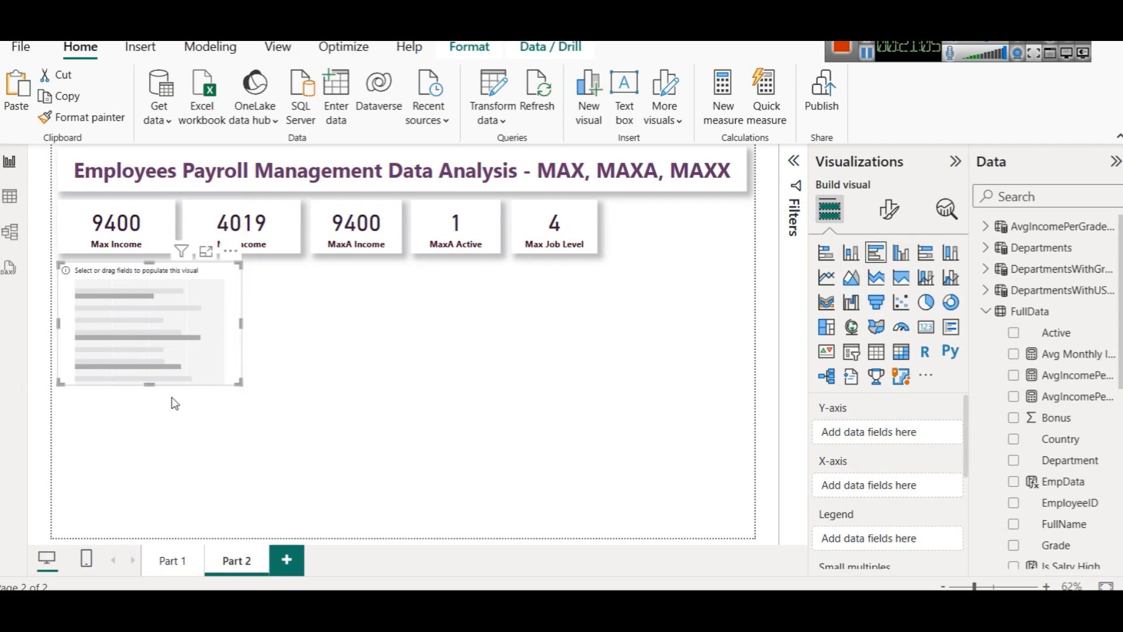
pyautogui.moveTo(156, 389); pyautogui.dragTo(147, 392)
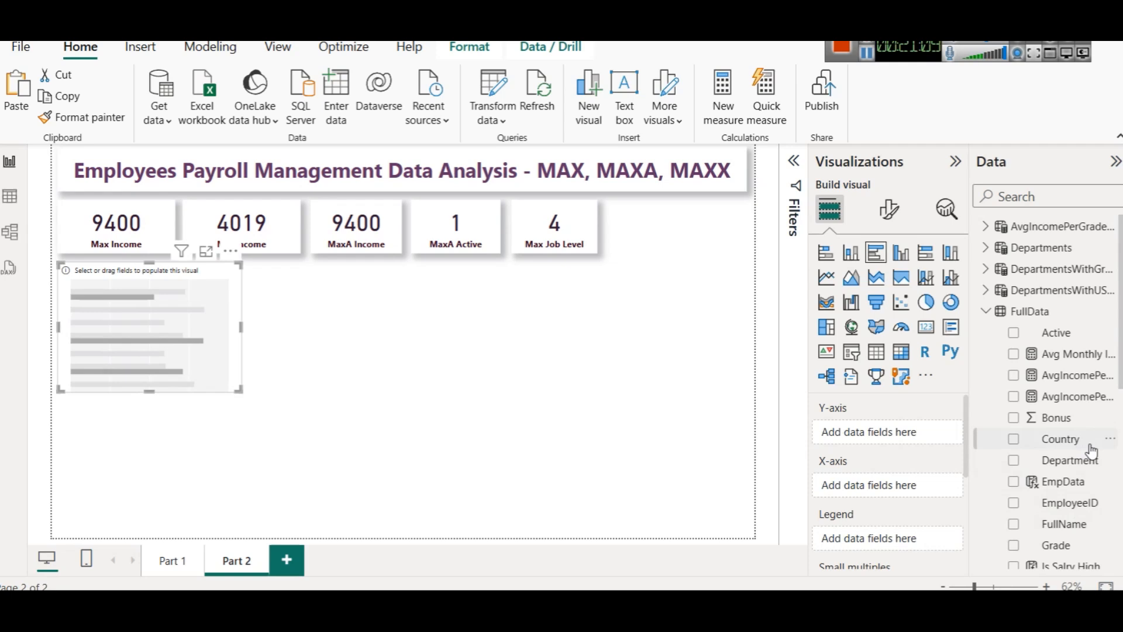
# Step: Try to assign the Max Joining Date measure to the empty bar chart's X-axis
pyautogui.scroll(-5, 1092, 447)
pyautogui.scroll(-1, 1092, 447)
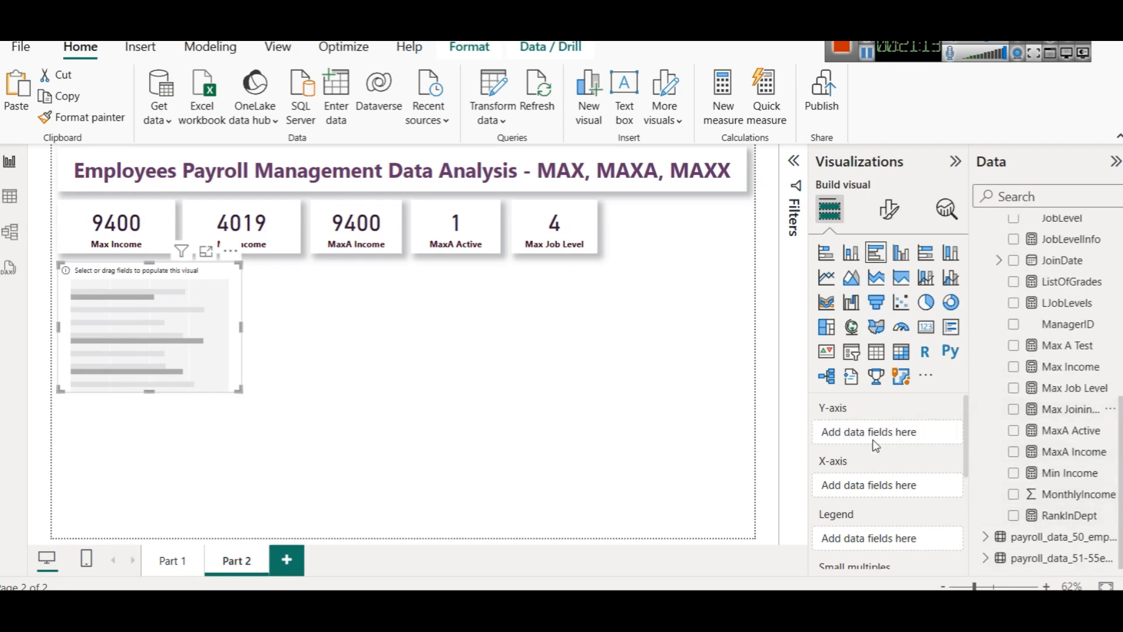
pyautogui.moveTo(1075, 414); pyautogui.dragTo(891, 480)
# Step: Assign the FullData Department field to the clustered bar chart's Y-axis
pyautogui.scroll(5, 1030, 451)
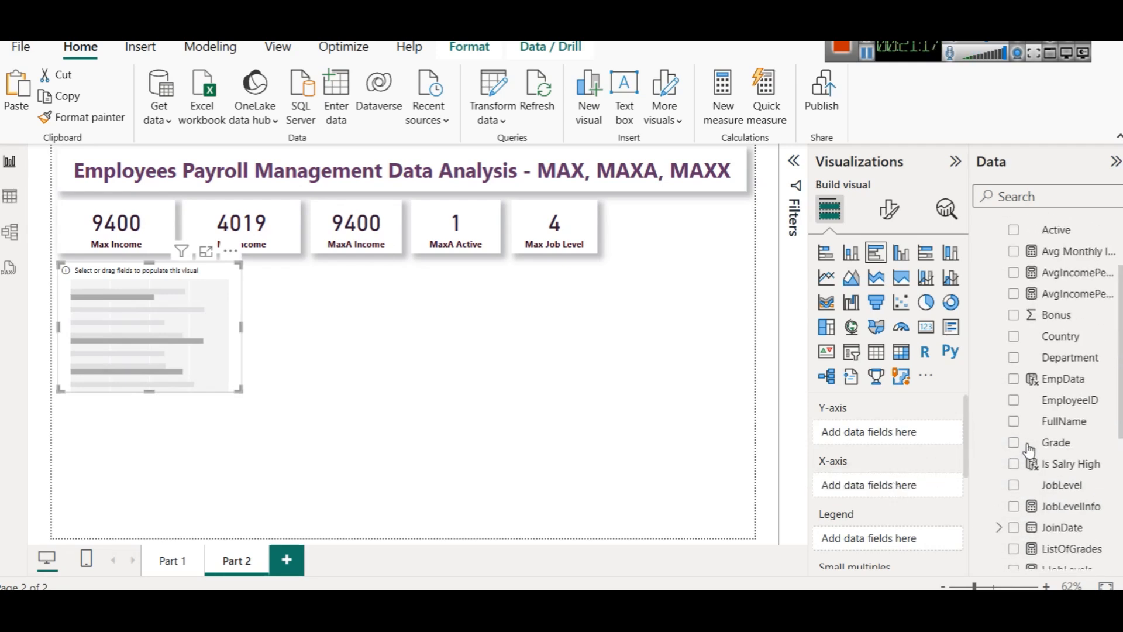
pyautogui.scroll(-3, 1070, 389)
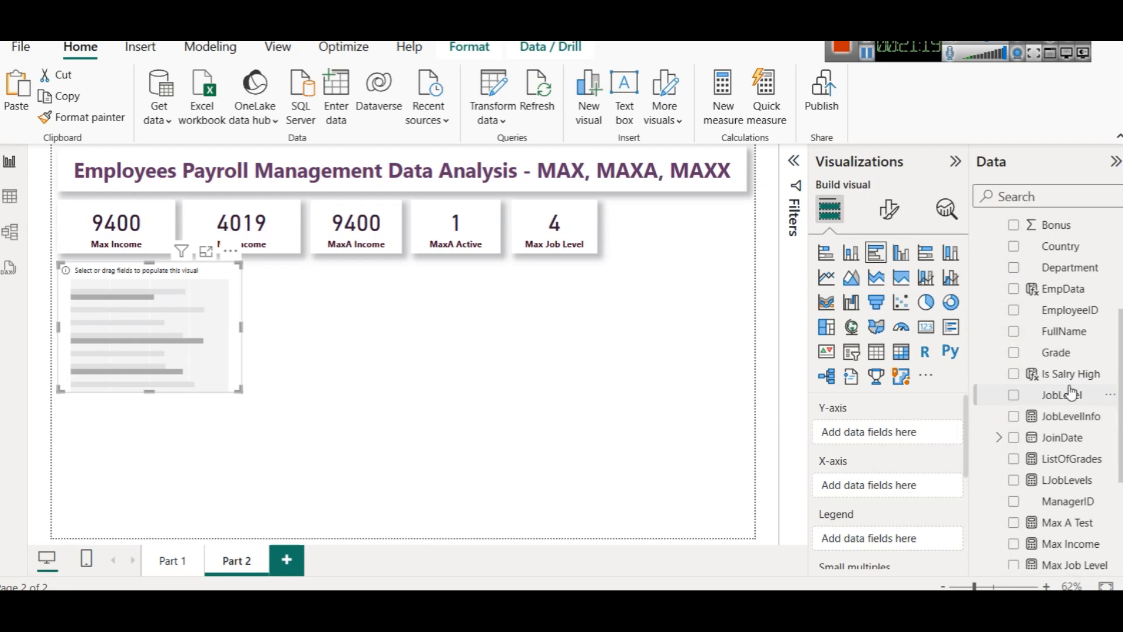
pyautogui.scroll(-3, 1083, 390)
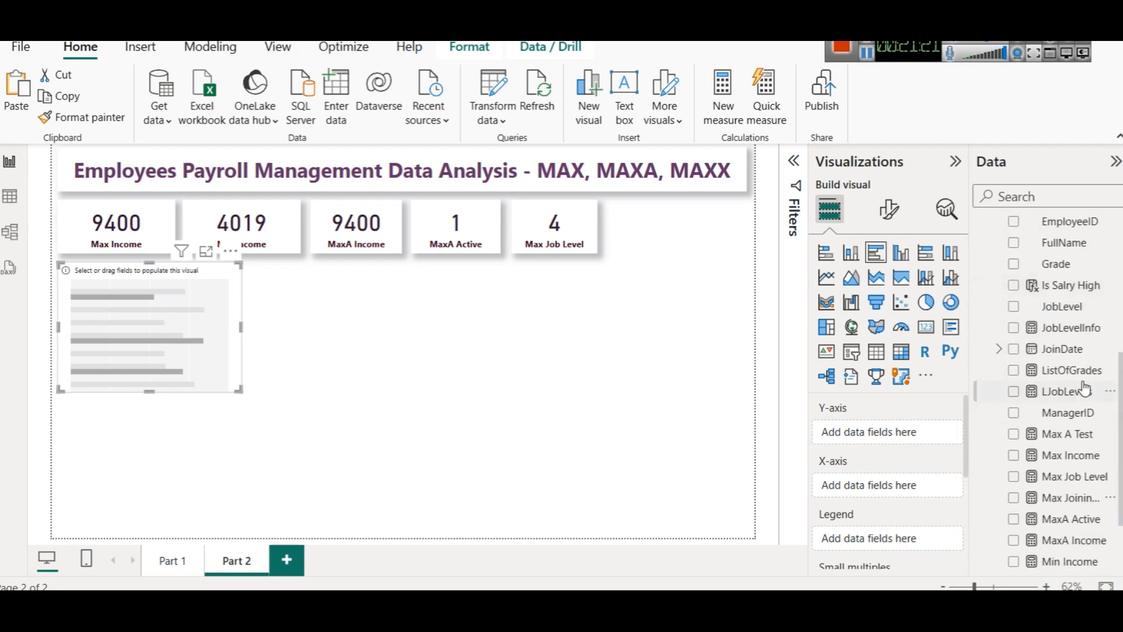
pyautogui.scroll(10, 1089, 426)
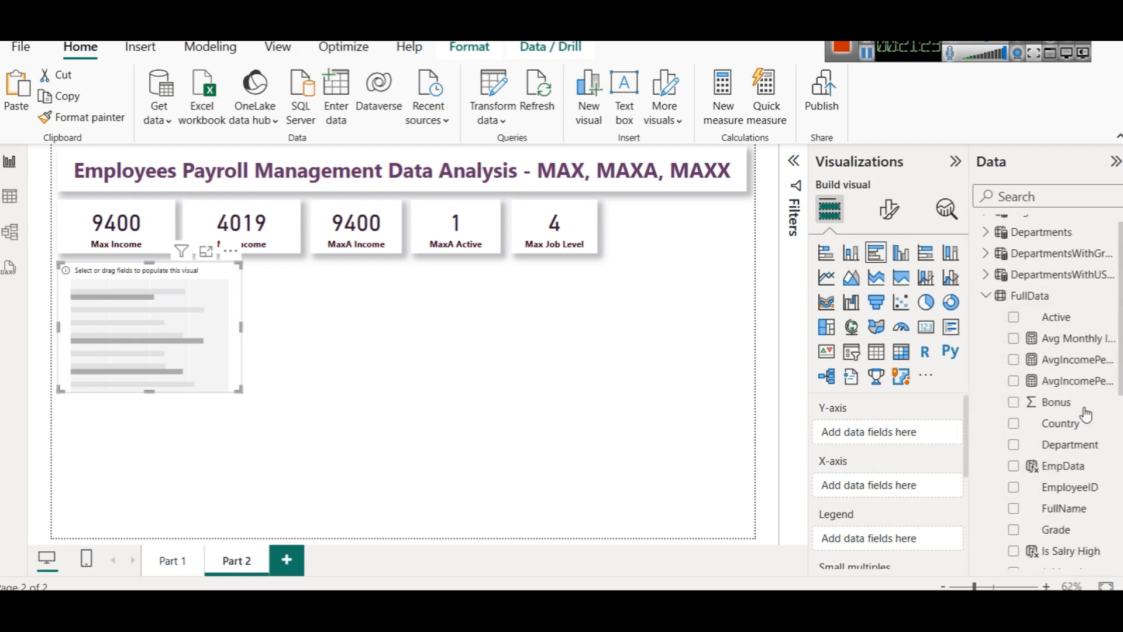
pyautogui.moveTo(1059, 444); pyautogui.dragTo(872, 432)
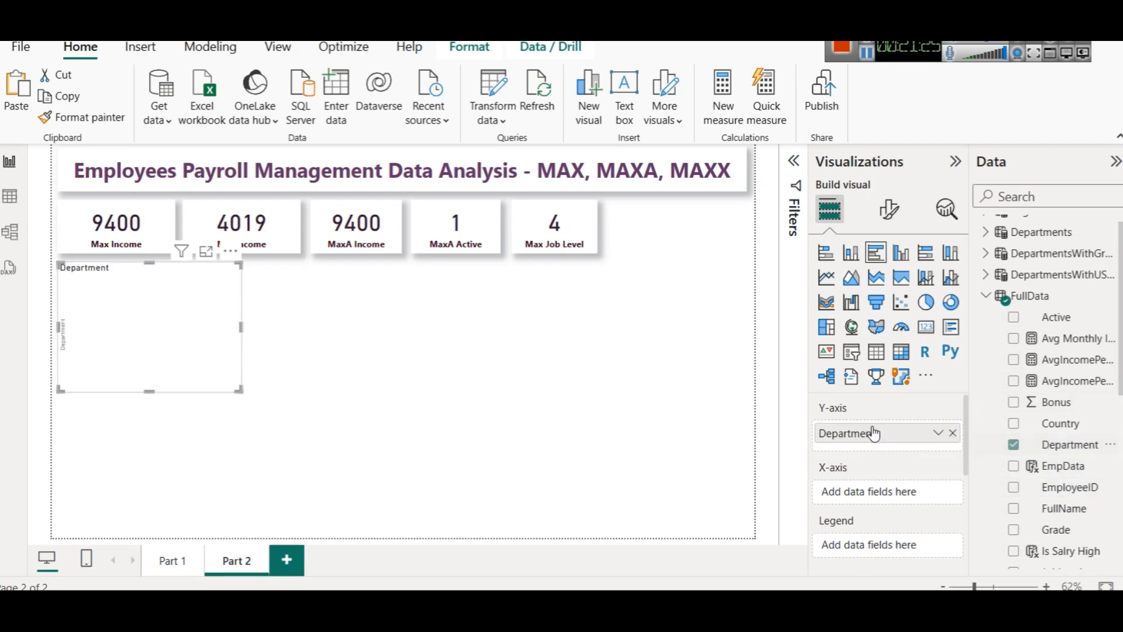
# Step: Add the Max Joining Date measure to the Department bar chart and convert the visual to a table
pyautogui.scroll(-3, 1048, 504)
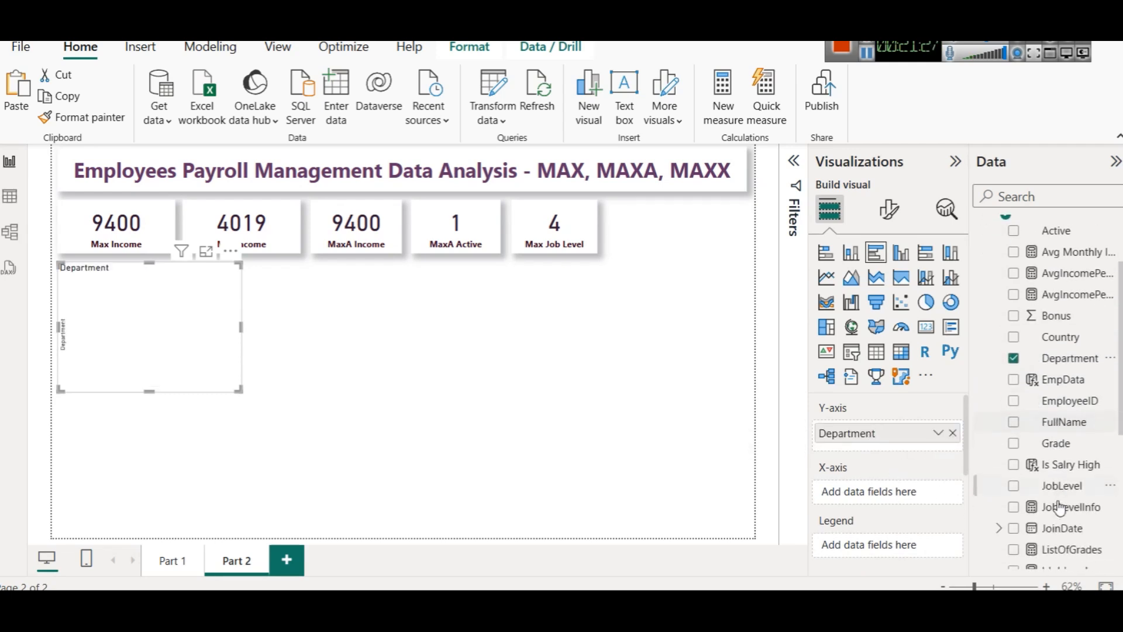
pyautogui.scroll(-3, 1061, 507)
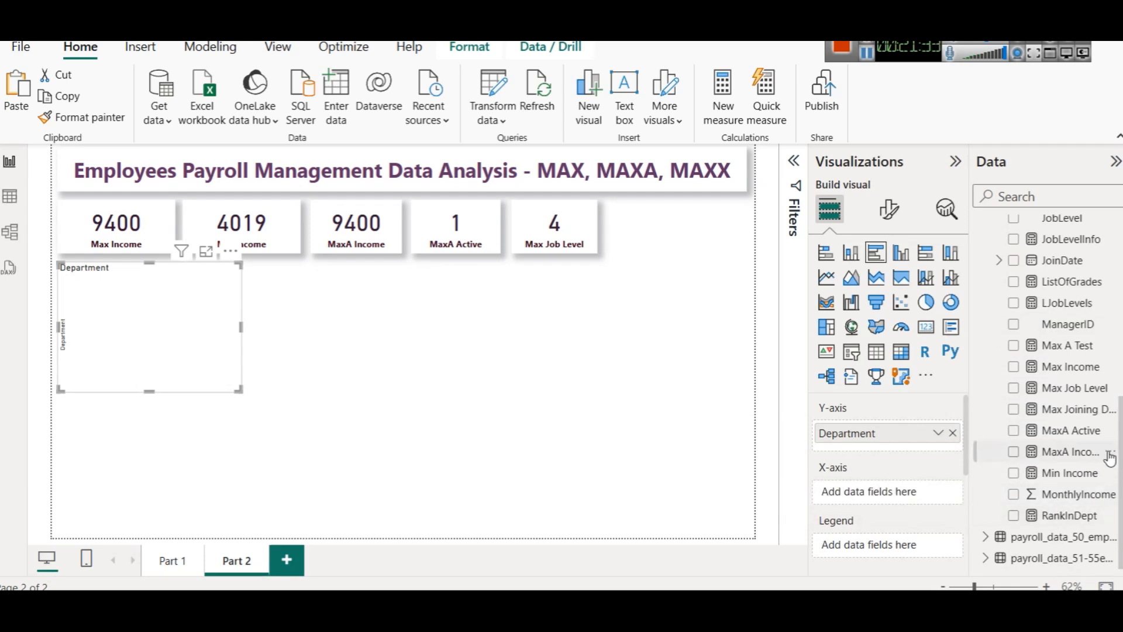
pyautogui.moveTo(1065, 409); pyautogui.dragTo(851, 496)
pyautogui.click(1014, 410)
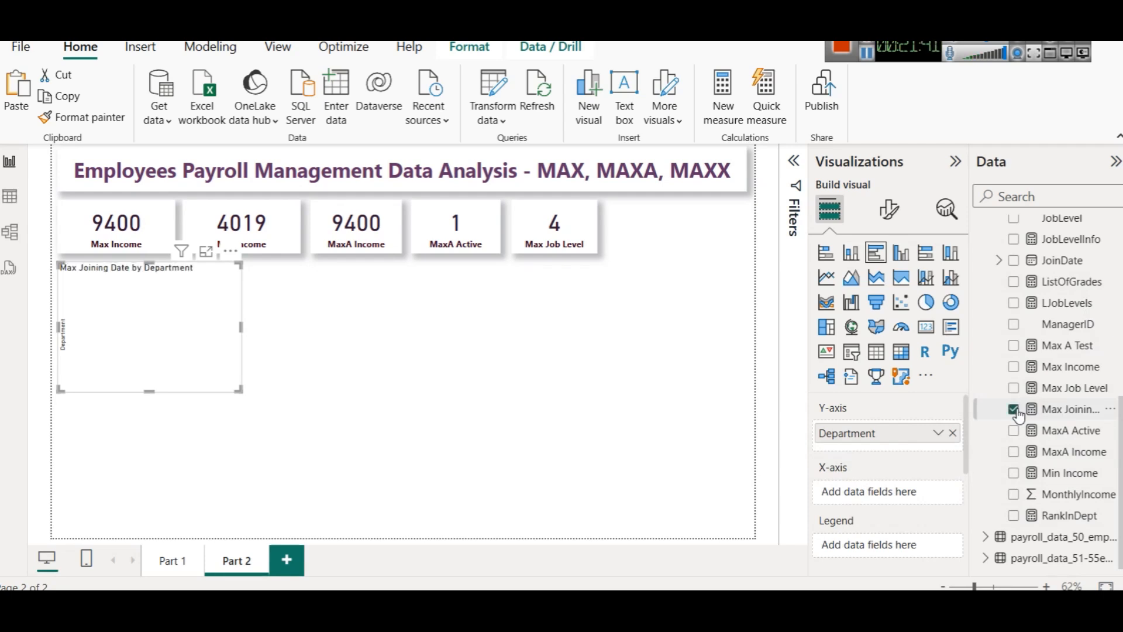
pyautogui.scroll(-3, 899, 487)
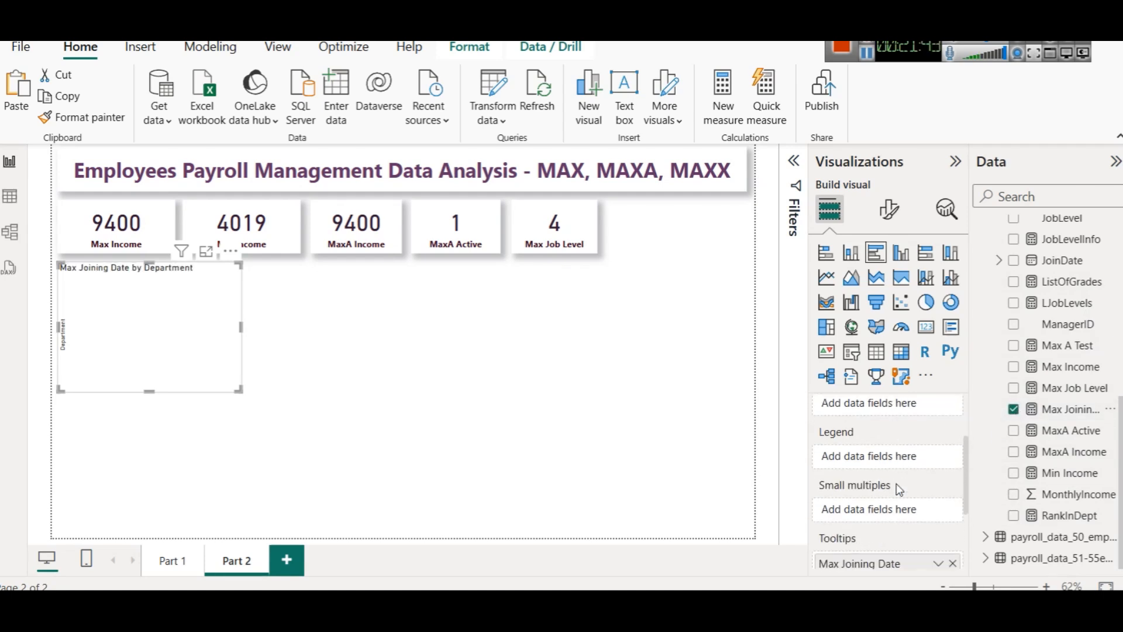
pyautogui.scroll(-2, 896, 484)
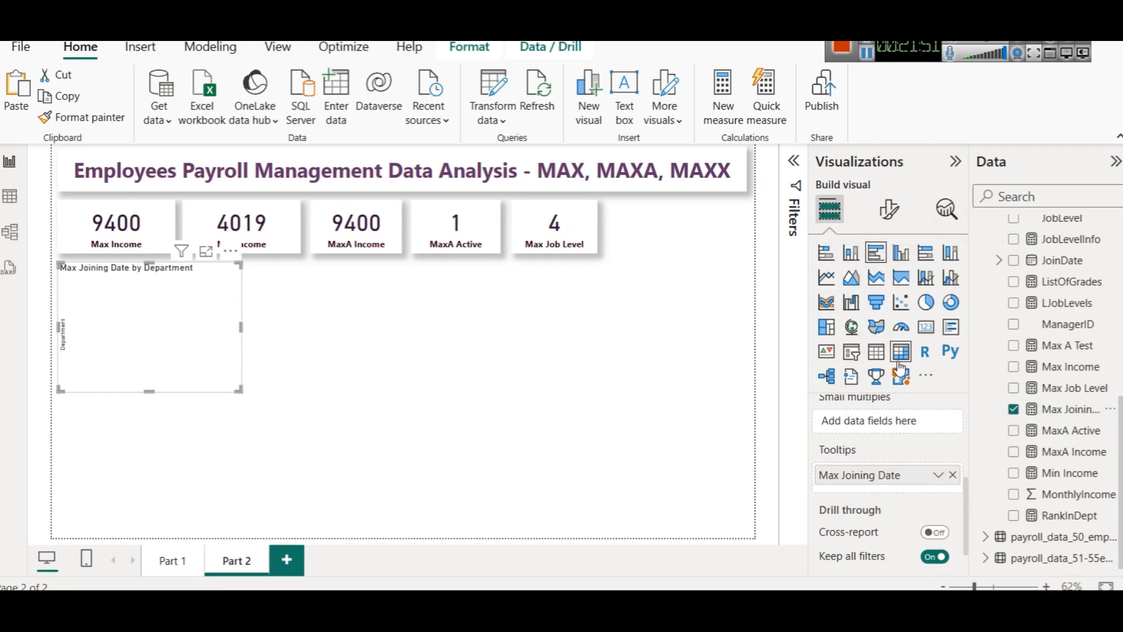
pyautogui.click(876, 353)
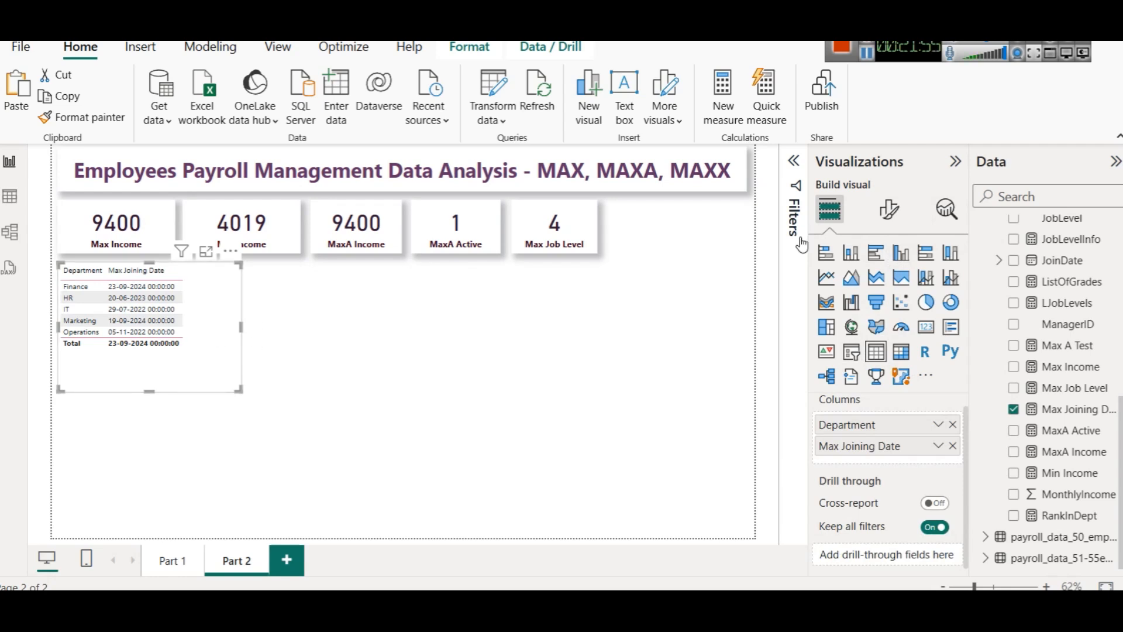
# Step: Set the font size of the Department and Max Joining Date table's values to 15
pyautogui.click(889, 209)
pyautogui.click(898, 291)
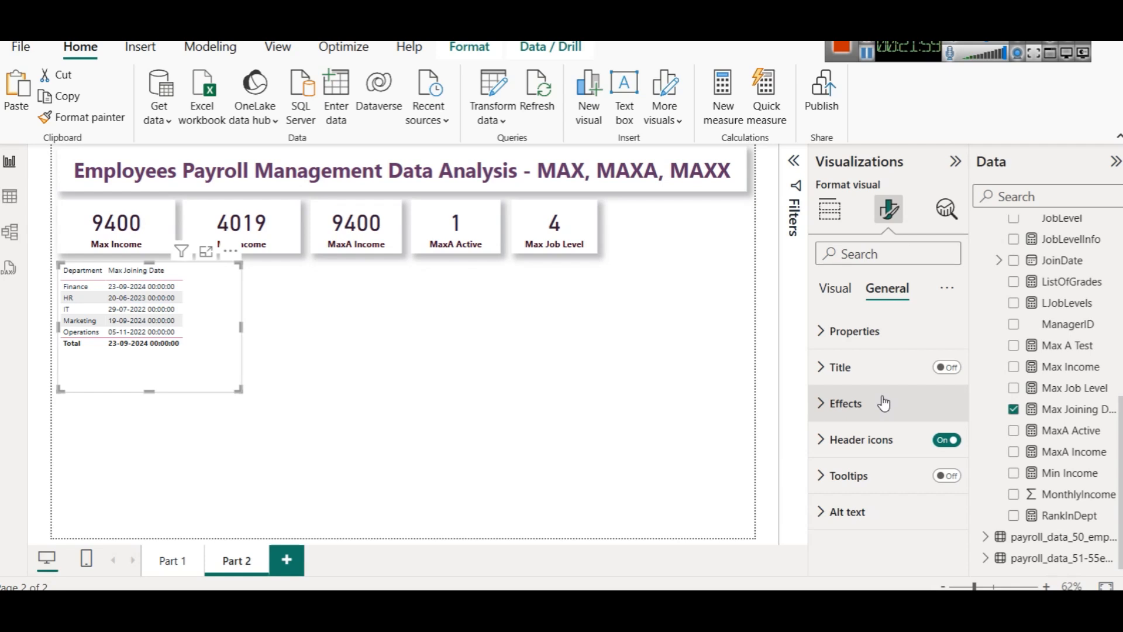
pyautogui.click(836, 289)
pyautogui.click(855, 402)
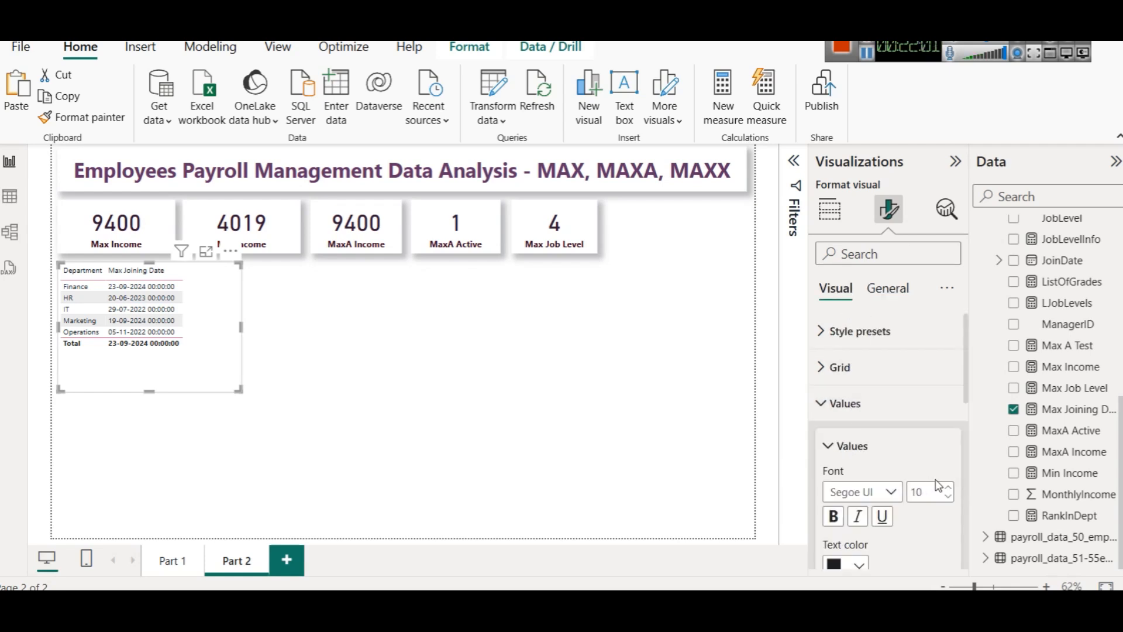
pyautogui.click(947, 488)
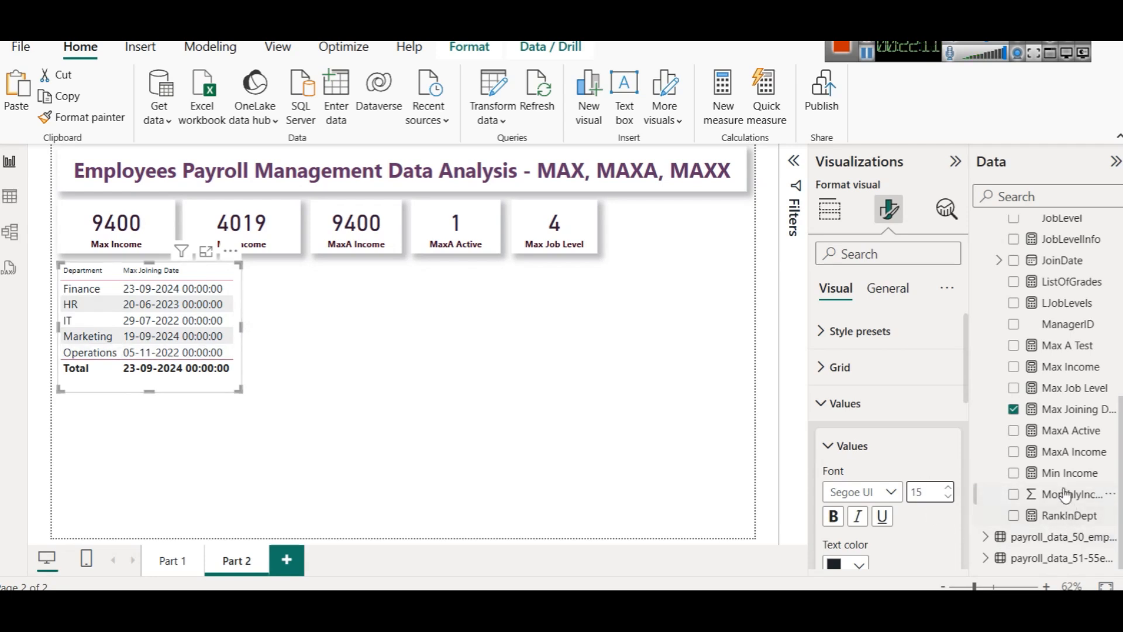
# Step: Change the Max Joining Date measure to MAXA(FullData[JoinDate]) and commit the formula
pyautogui.click(1065, 411)
pyautogui.click(253, 158)
pyautogui.write('AXA(FullData[JoinDate')
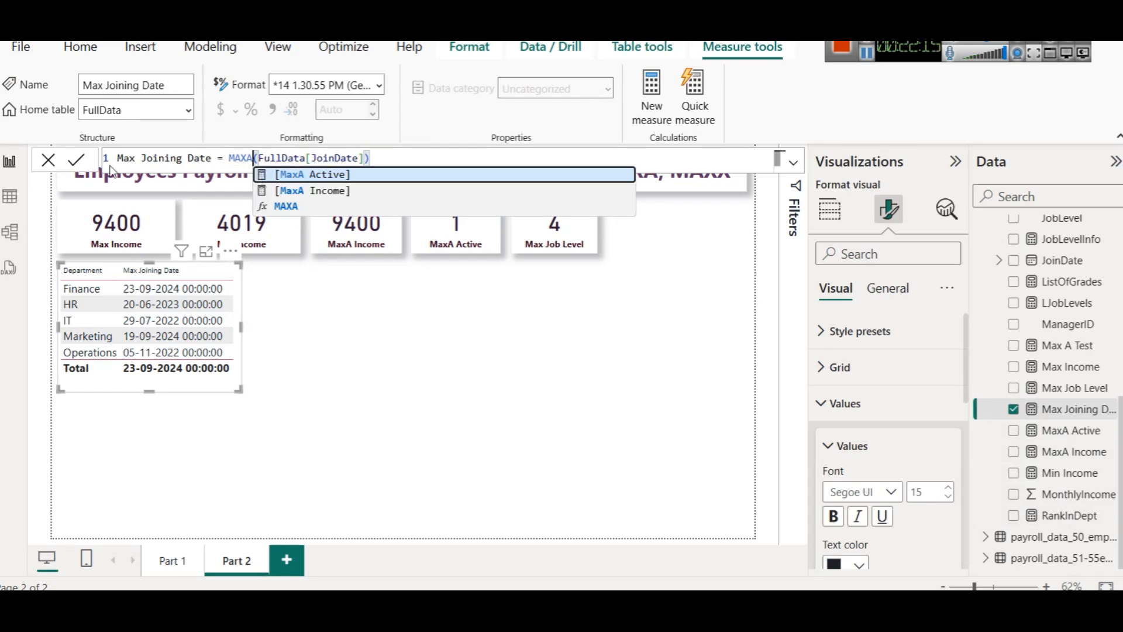
pyautogui.click(74, 163)
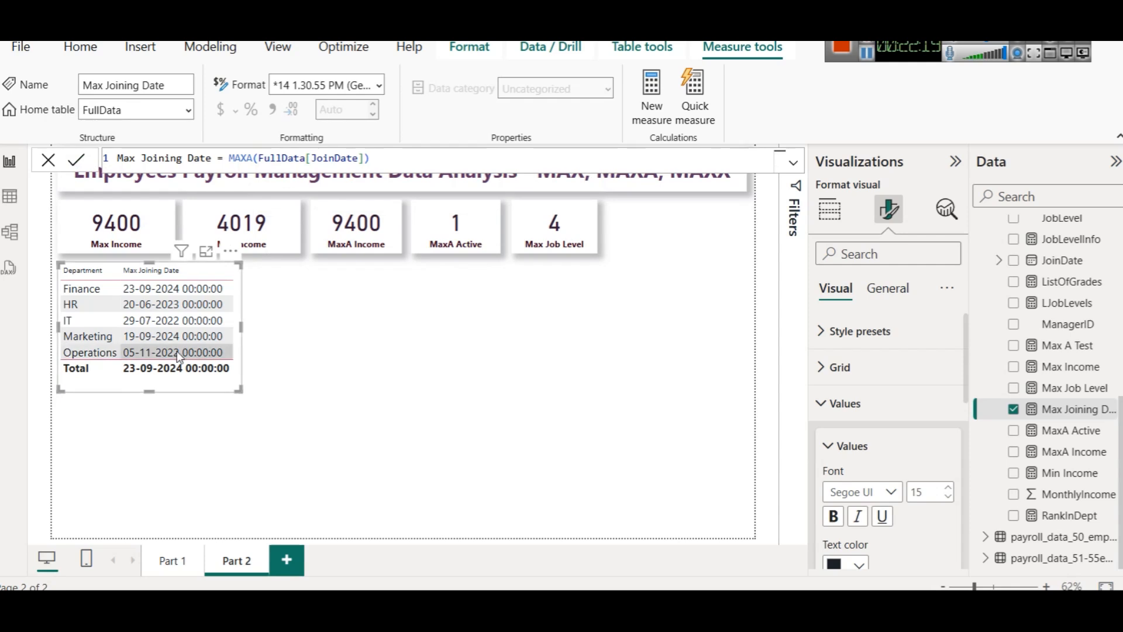
# Step: Switch to the browser and review the MAXA remarks, highlighting the notes on empty cells and on comparing text values
pyautogui.click(387, 158)
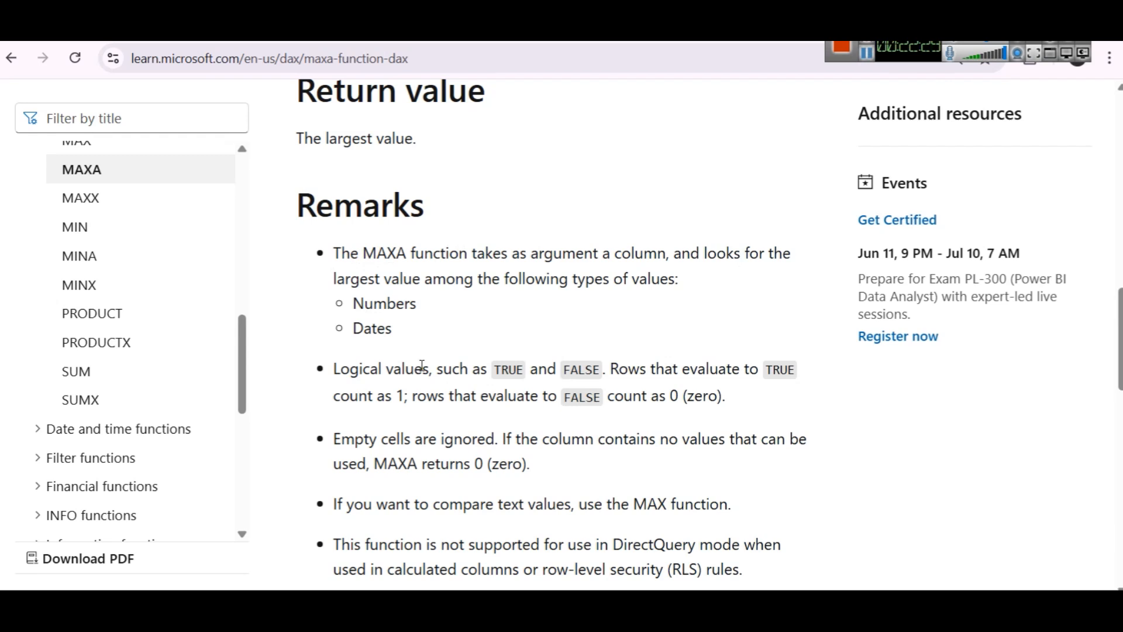
pyautogui.scroll(-2, 445, 330)
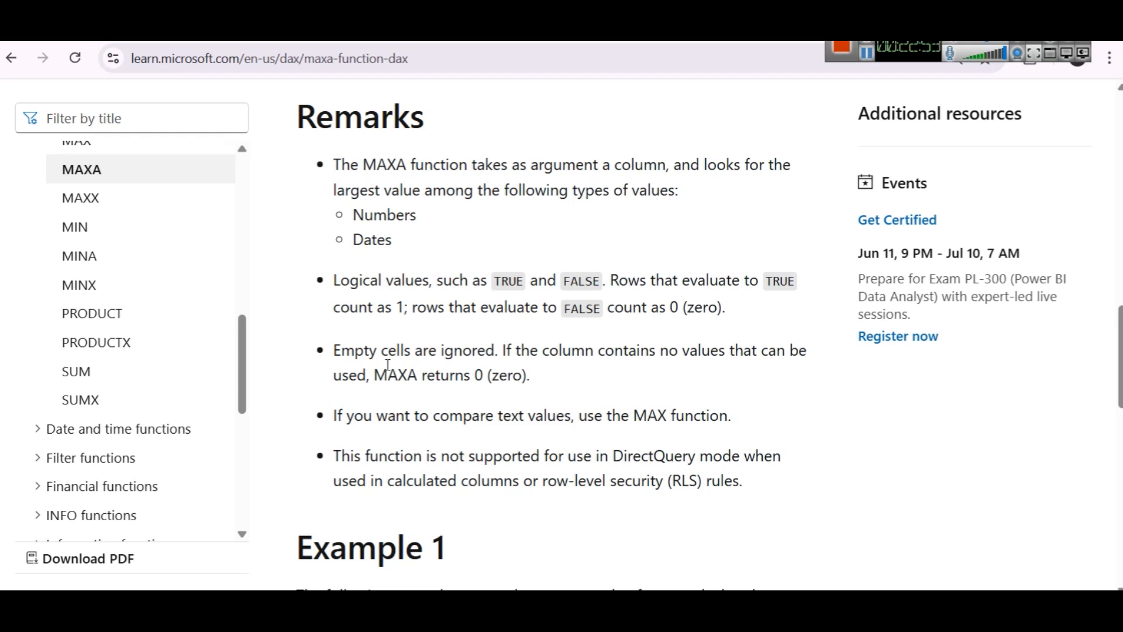
pyautogui.moveTo(499, 351); pyautogui.dragTo(333, 351)
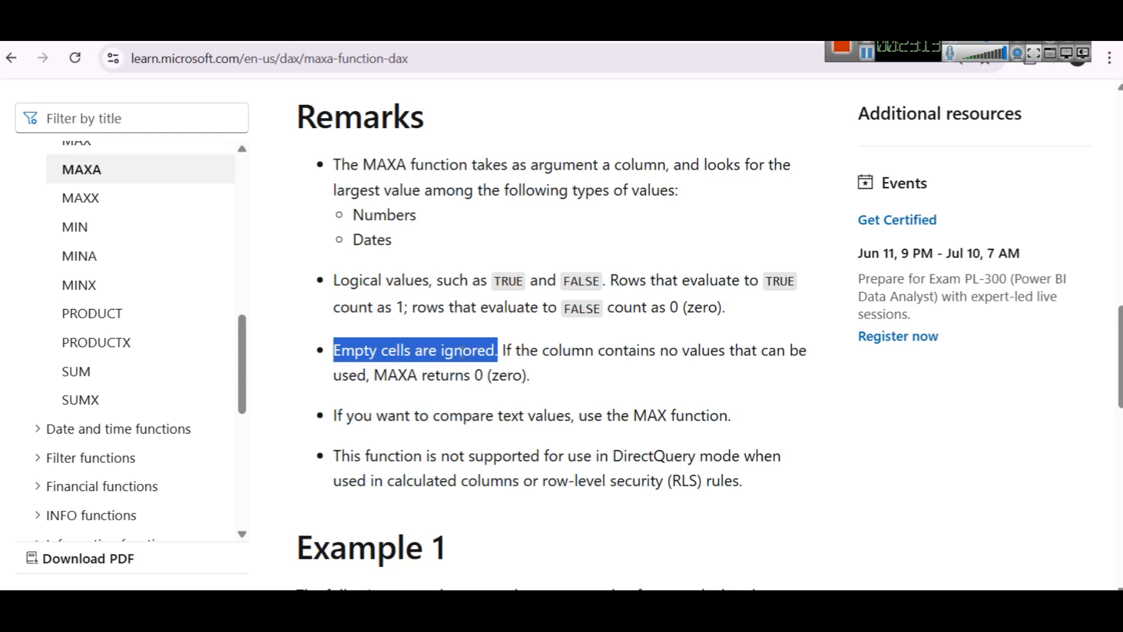
pyautogui.scroll(-2, 463, 351)
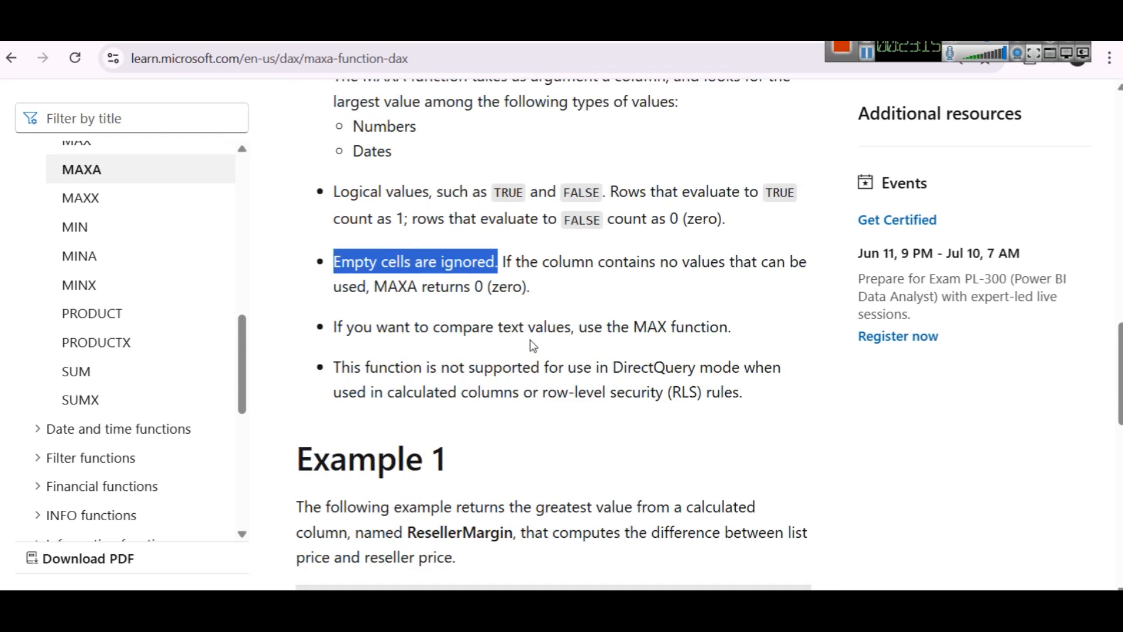
pyautogui.moveTo(742, 334); pyautogui.dragTo(316, 338)
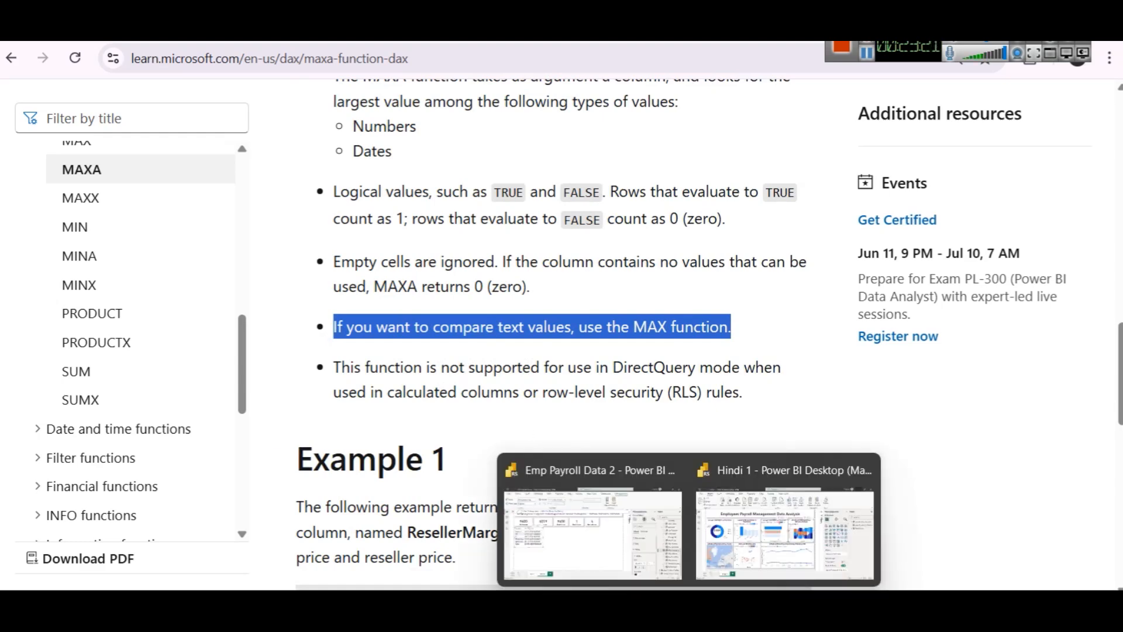
# Step: Switch back to the Emp Payroll Data 2 report in Power BI Desktop, view the FullData rows and return to the report page
pyautogui.click(609, 535)
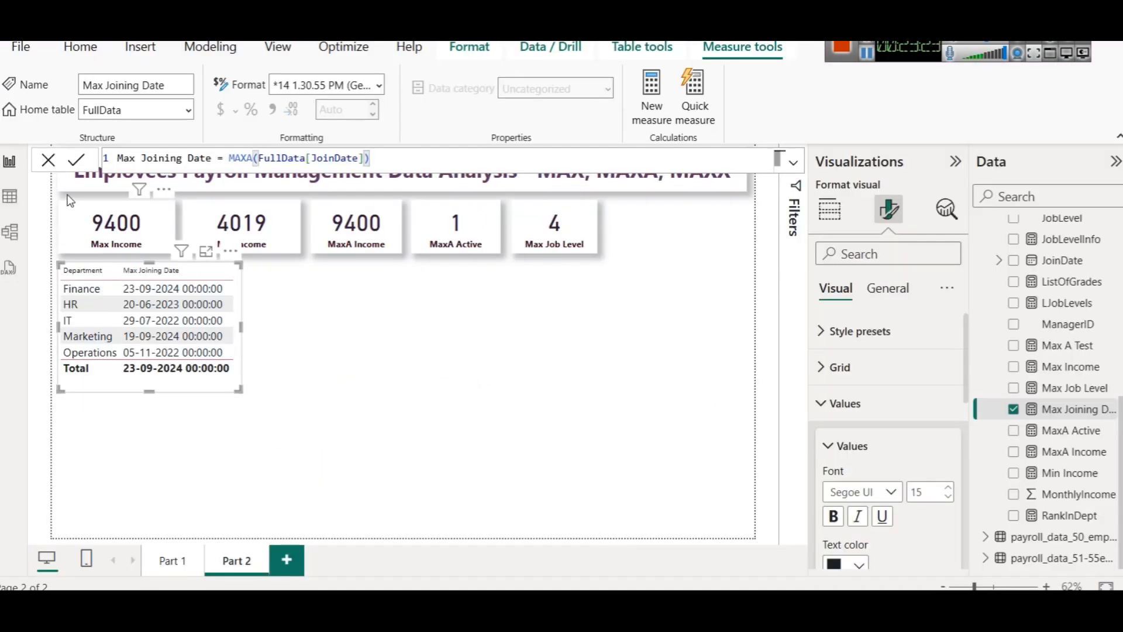
pyautogui.click(26, 199)
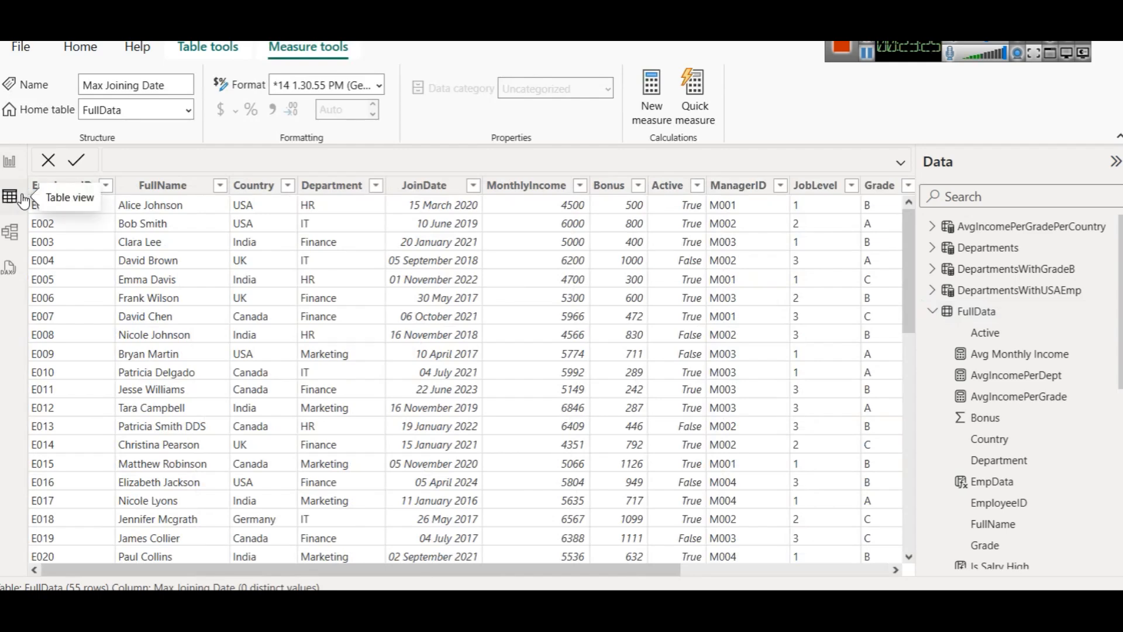
pyautogui.click(6, 171)
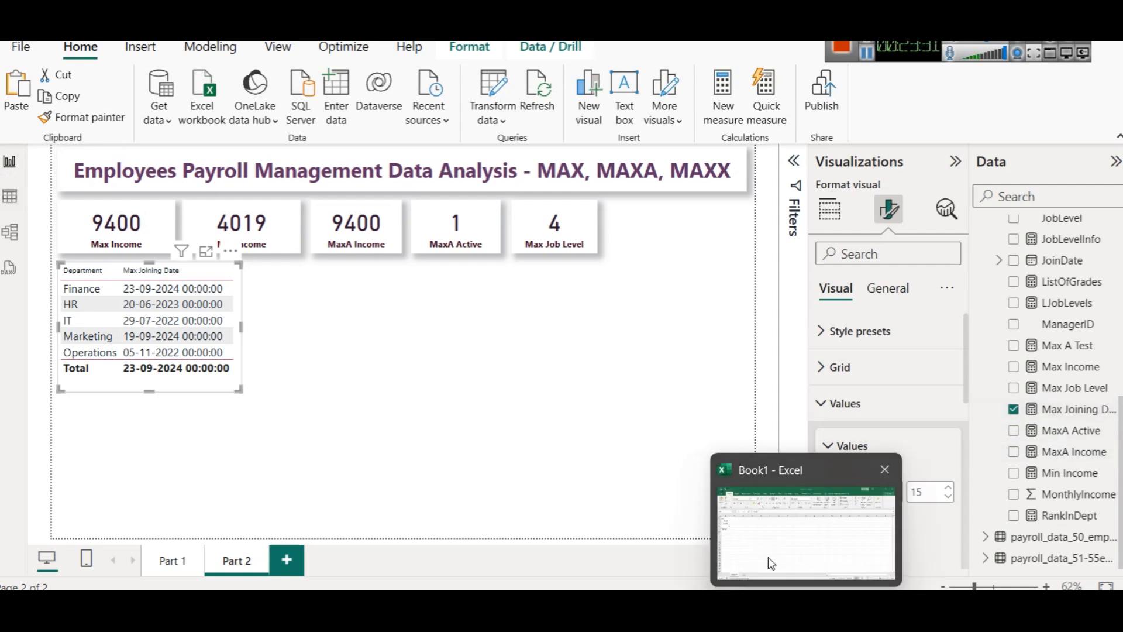
# Step: Switch to Book1 in Excel and examine the mixed values in the Val column, rechecking MAXA's text-comparison remark in the browser
pyautogui.click(770, 561)
pyautogui.click(114, 290)
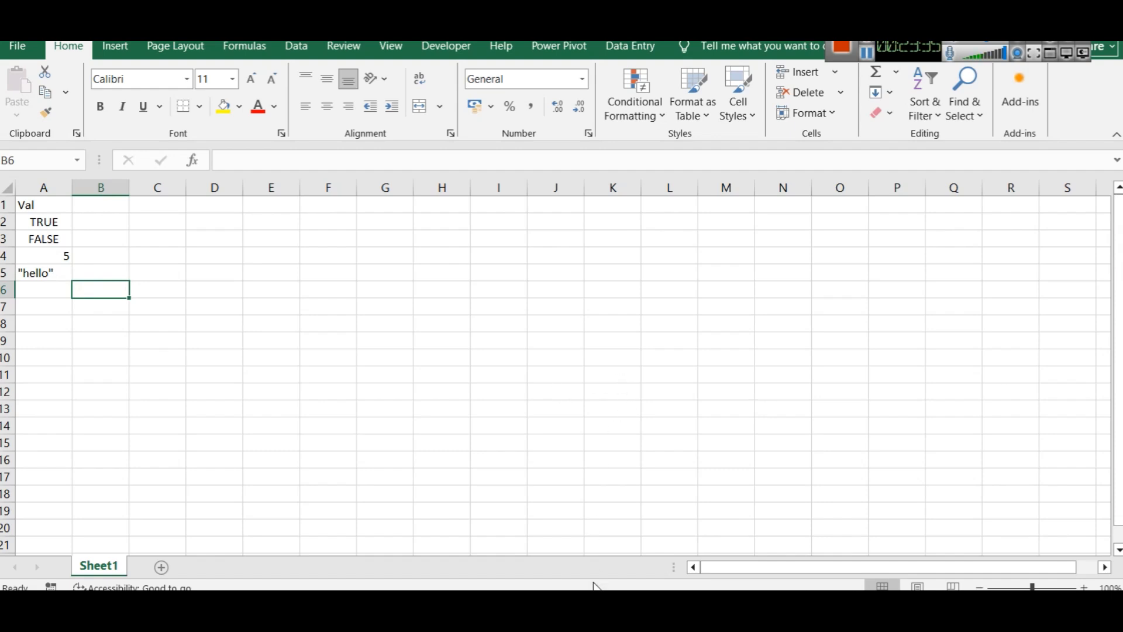
pyautogui.moveTo(589, 585)
pyautogui.click(460, 468)
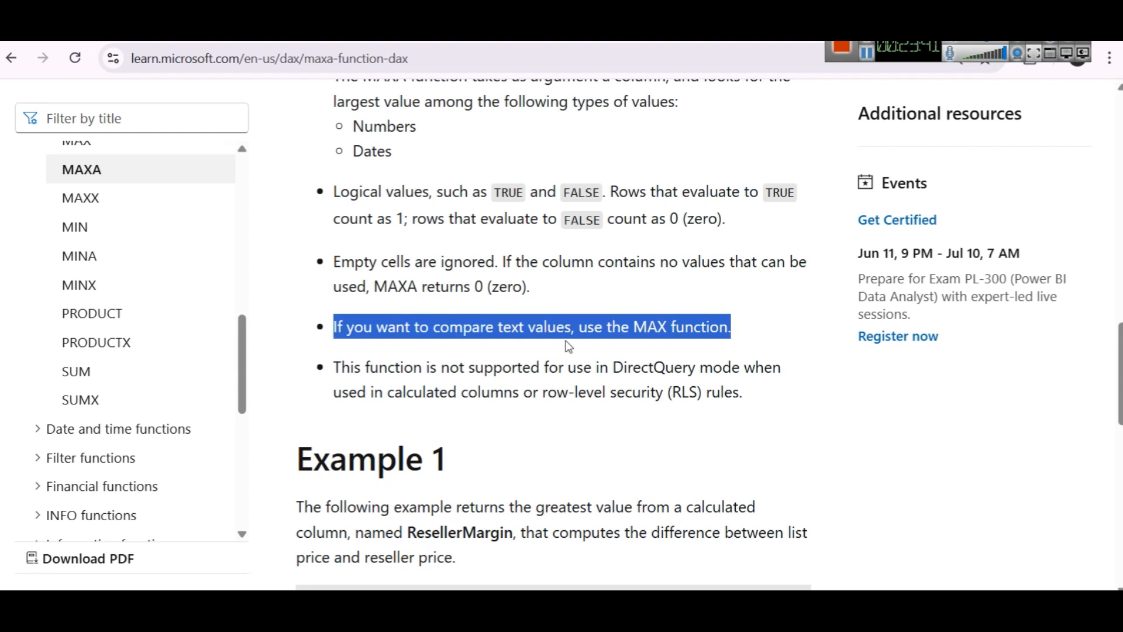
pyautogui.click(767, 588)
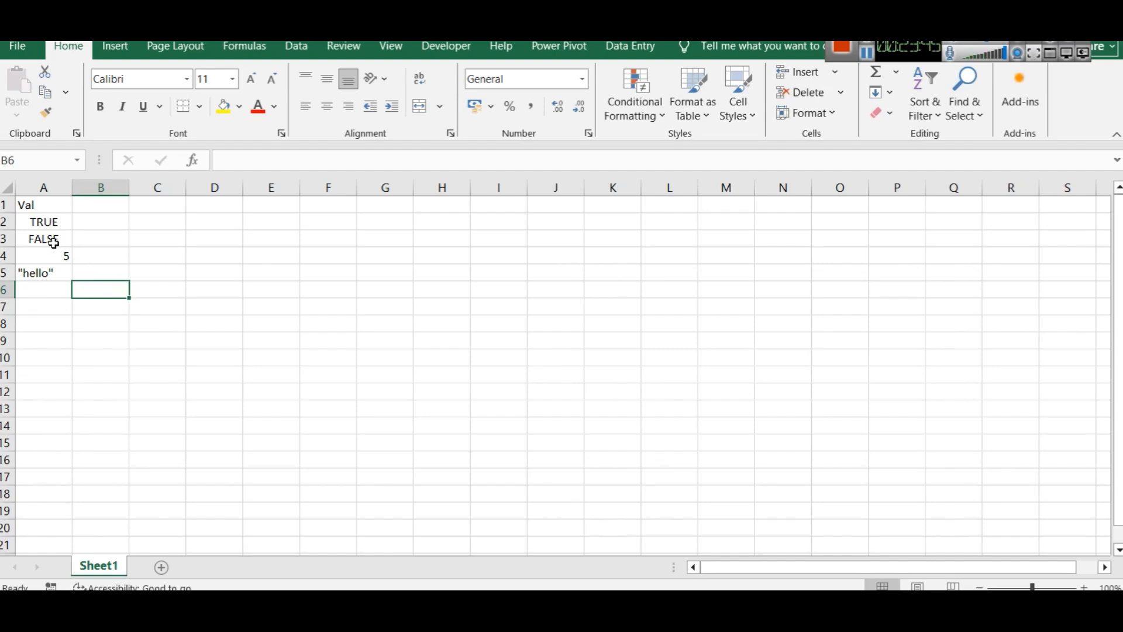
pyautogui.click(133, 346)
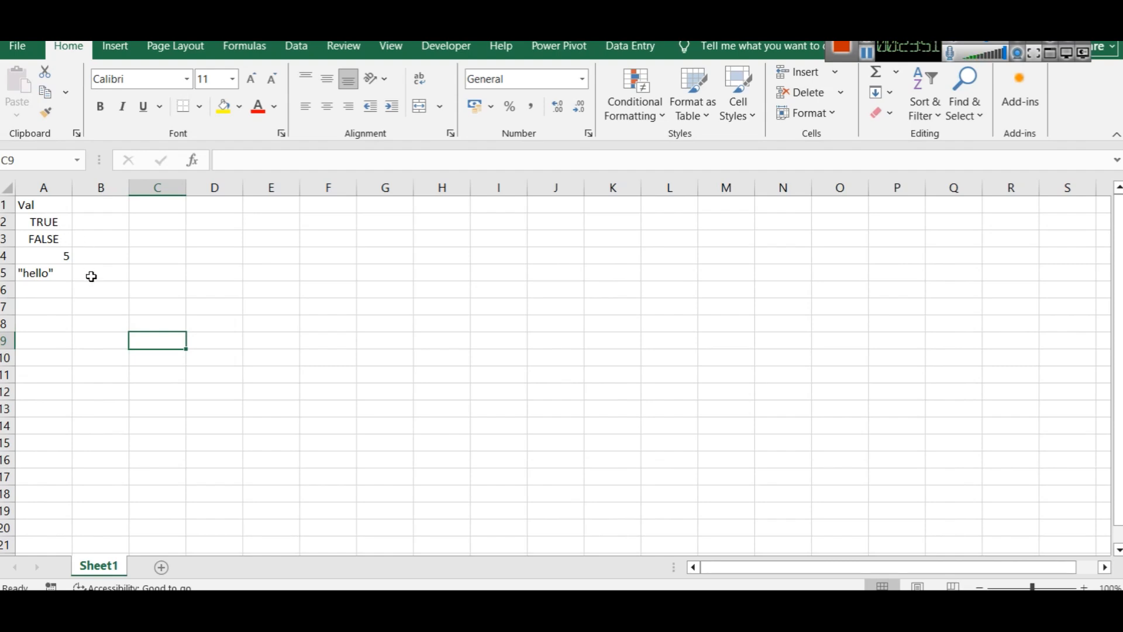
pyautogui.click(43, 228)
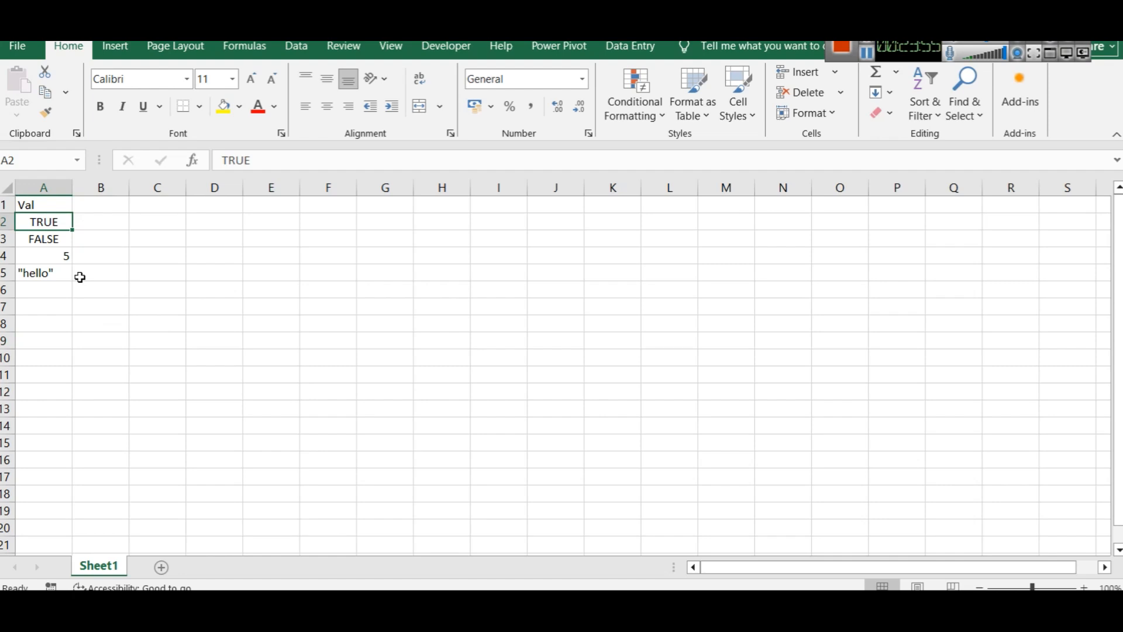
# Step: Sort the Val column in column A in descending order
pyautogui.click(44, 187)
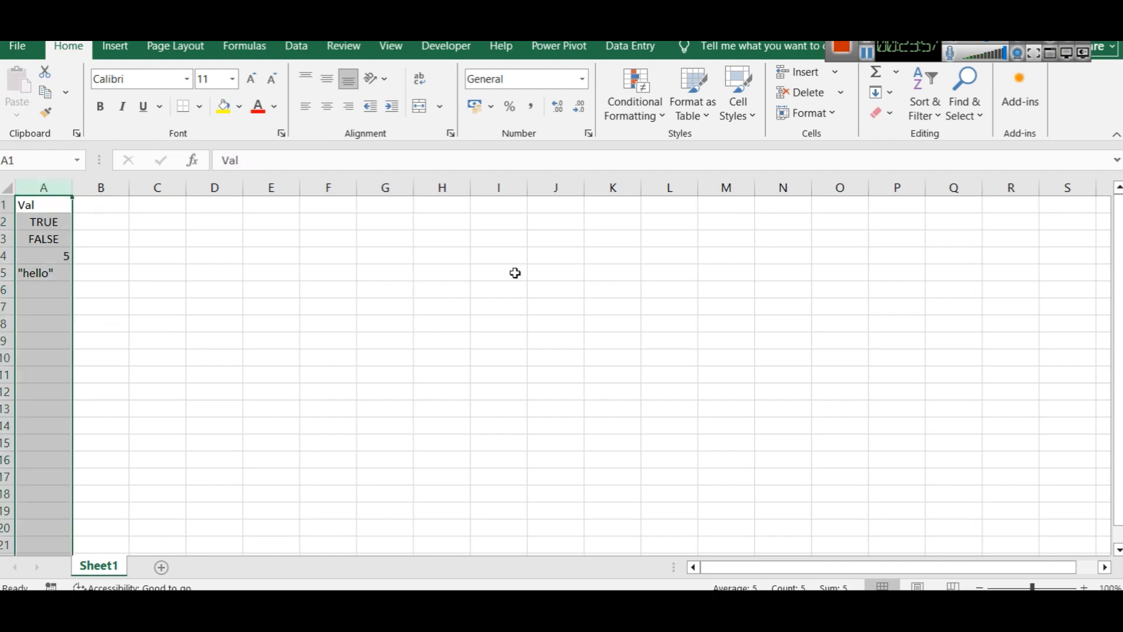
pyautogui.click(924, 108)
pyautogui.click(935, 157)
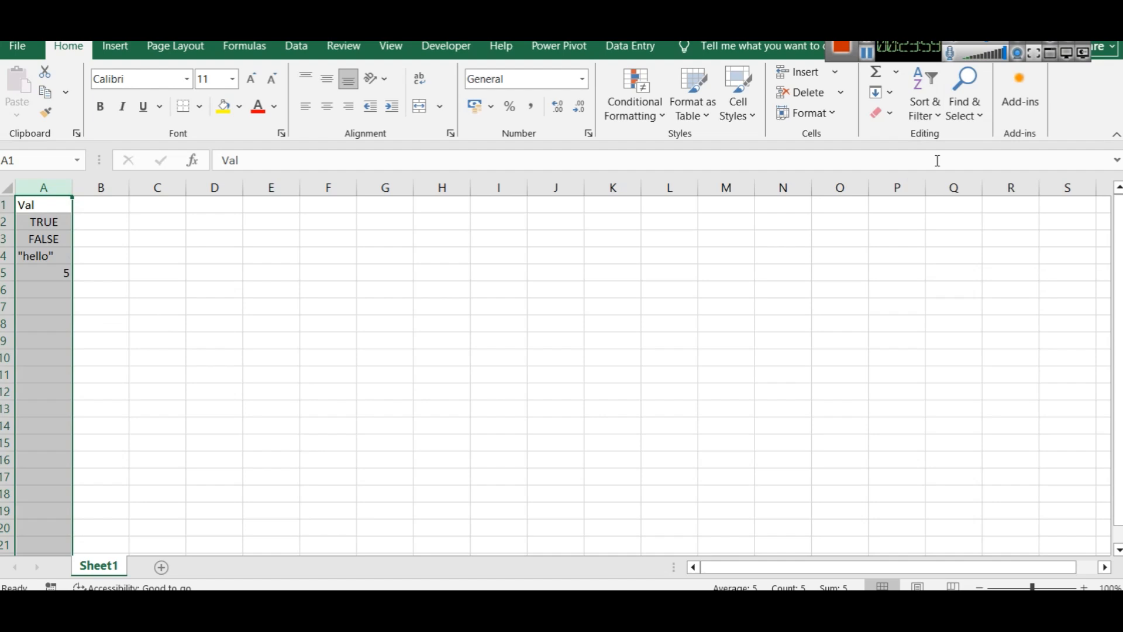
pyautogui.click(240, 259)
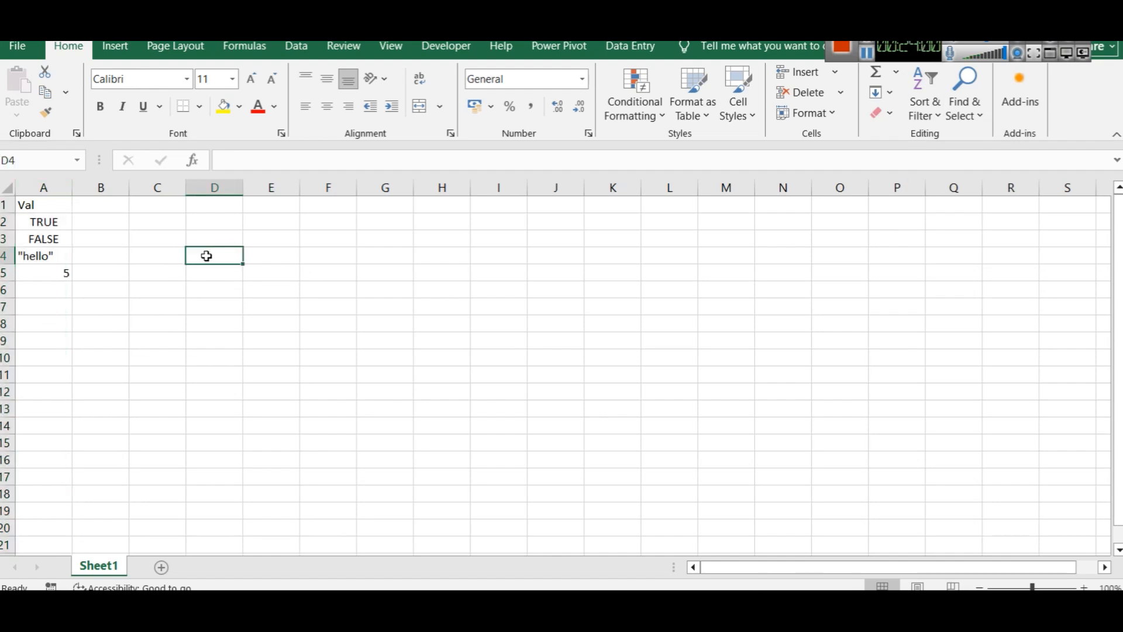
pyautogui.click(922, 113)
pyautogui.click(940, 137)
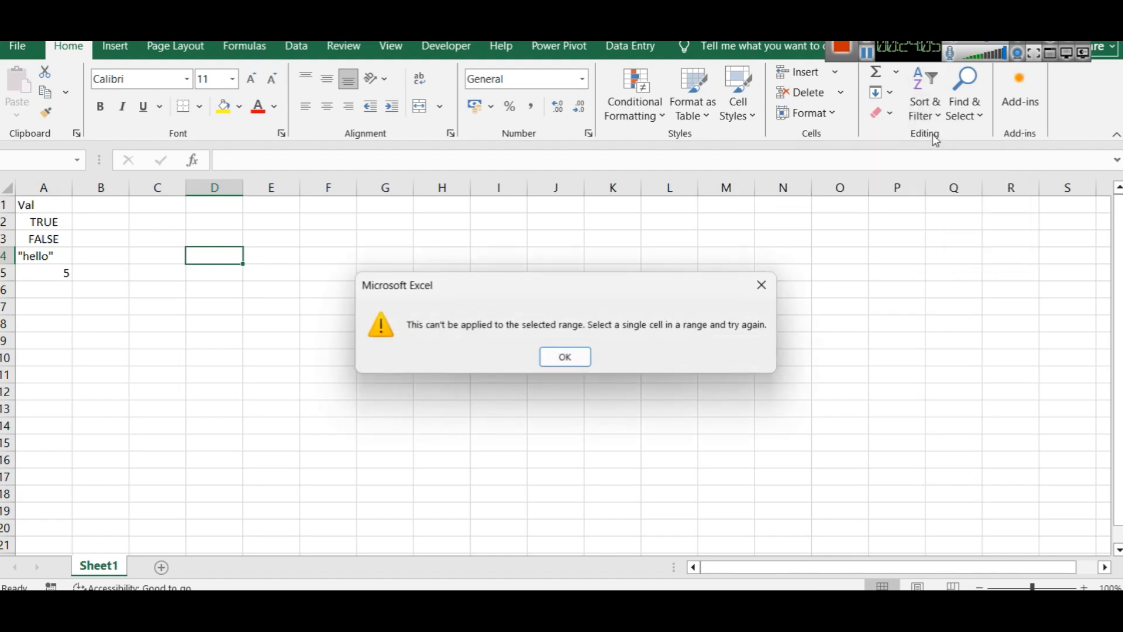
pyautogui.click(565, 354)
# Step: Sort the Val column in column A in ascending order and select its last value
pyautogui.click(44, 188)
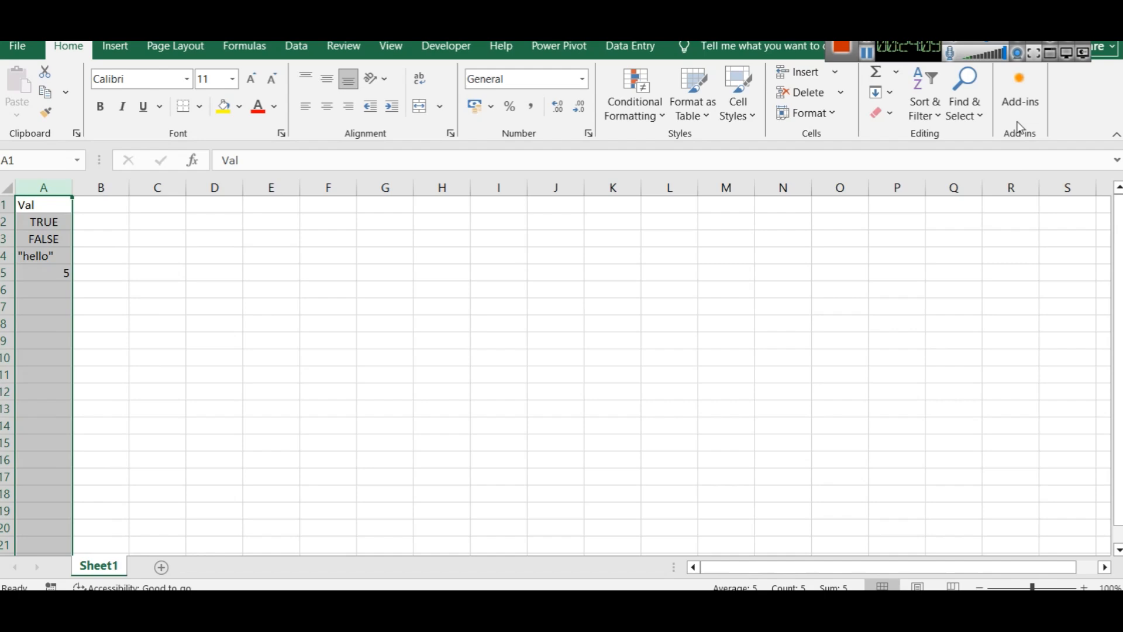
pyautogui.click(926, 108)
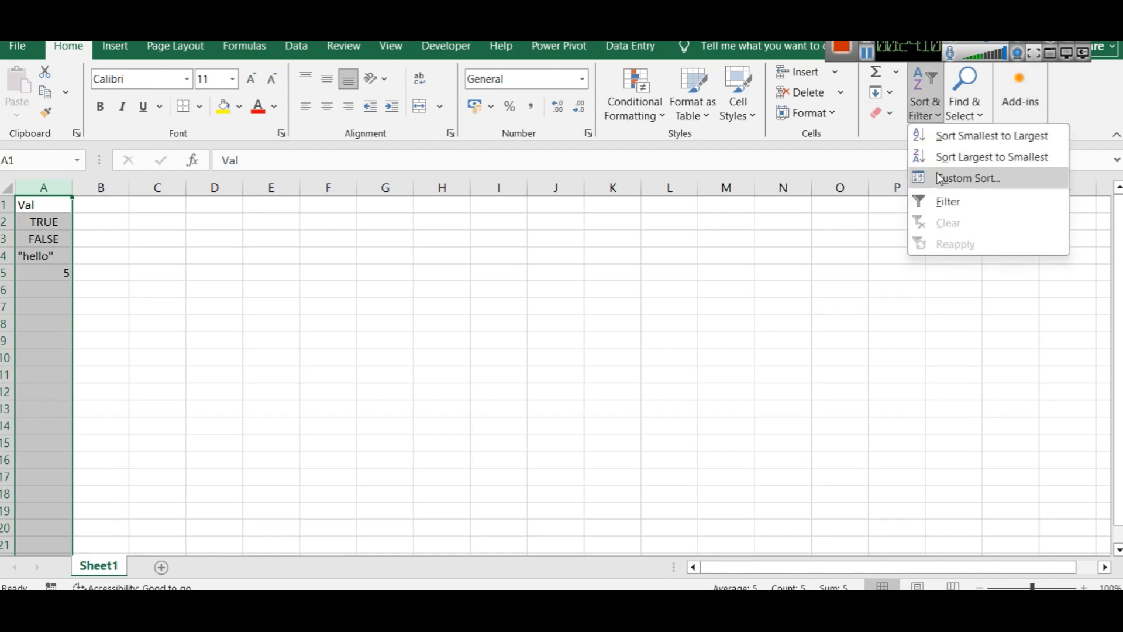
pyautogui.click(956, 143)
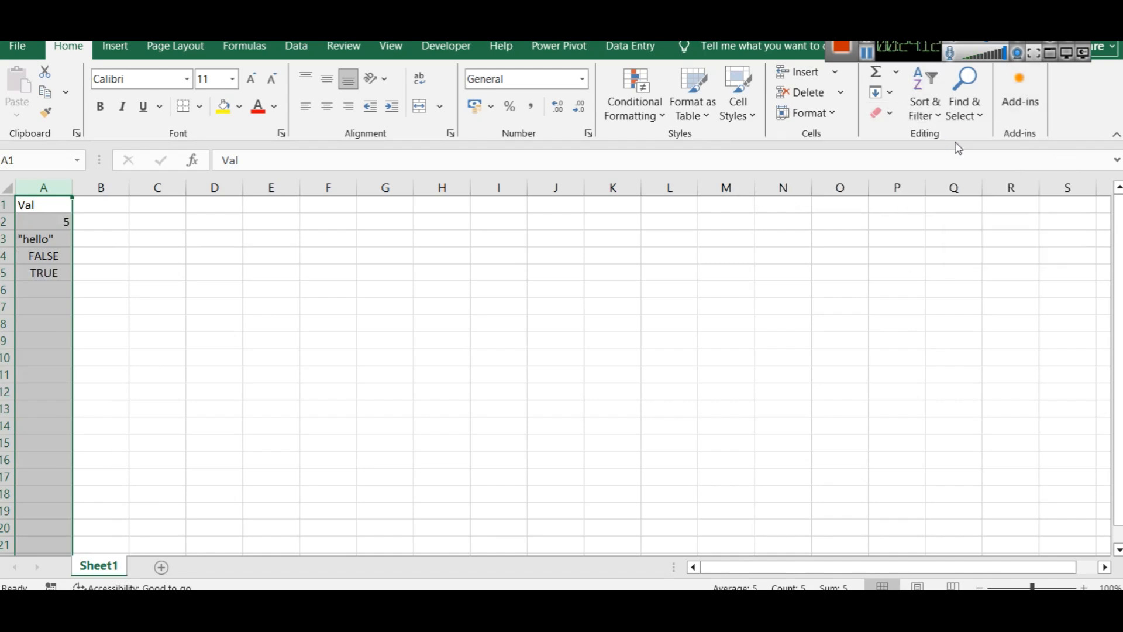
pyautogui.click(57, 278)
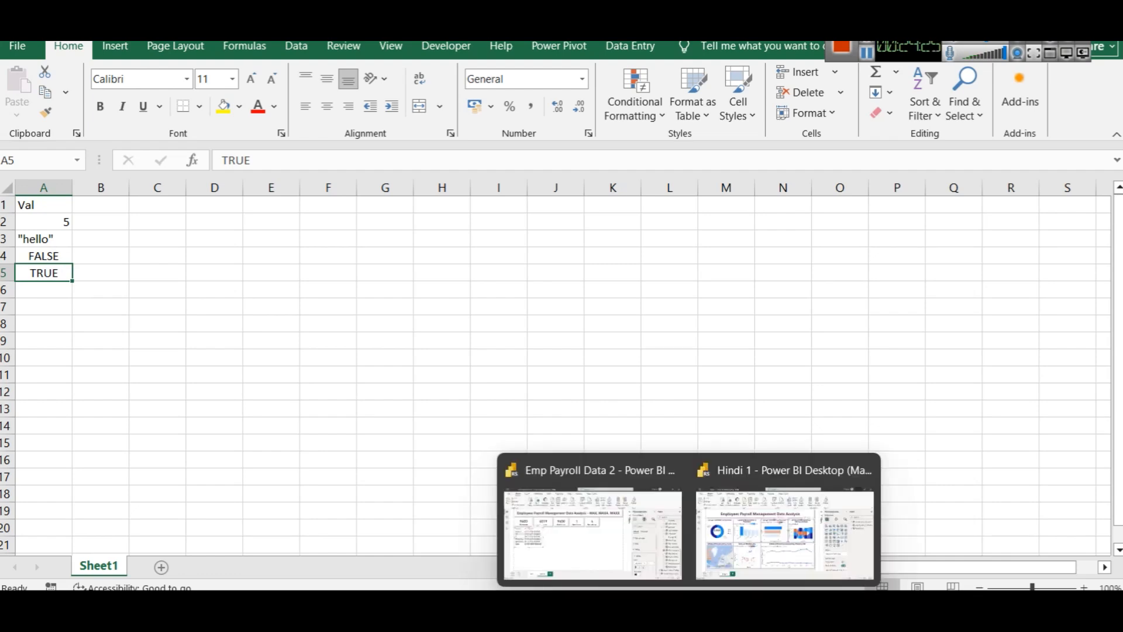
# Step: Switch to the browser and review the MAXA examples for ResellerMargin and TransactionDate
pyautogui.click(532, 534)
pyautogui.scroll(-1, 389, 430)
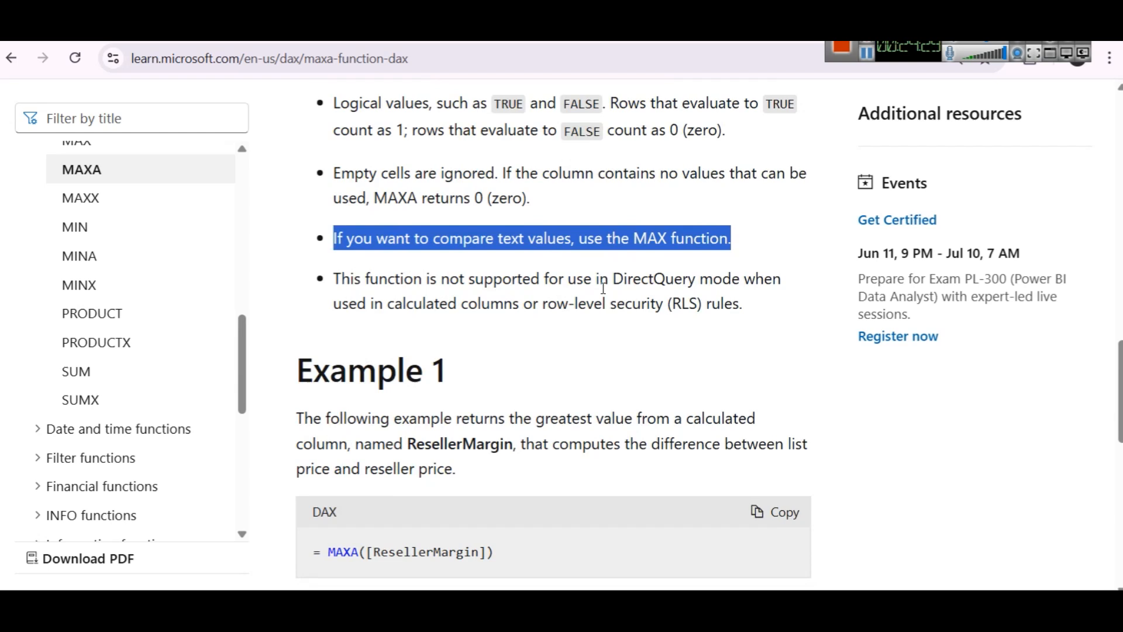
pyautogui.scroll(-3, 581, 301)
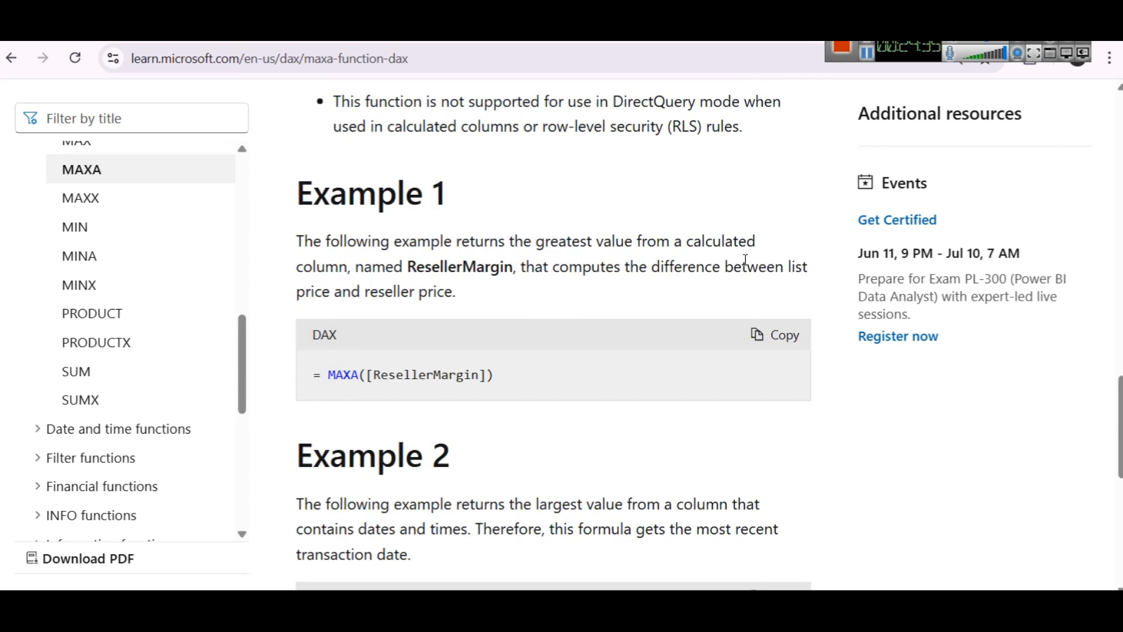
pyautogui.doubleClick(460, 267)
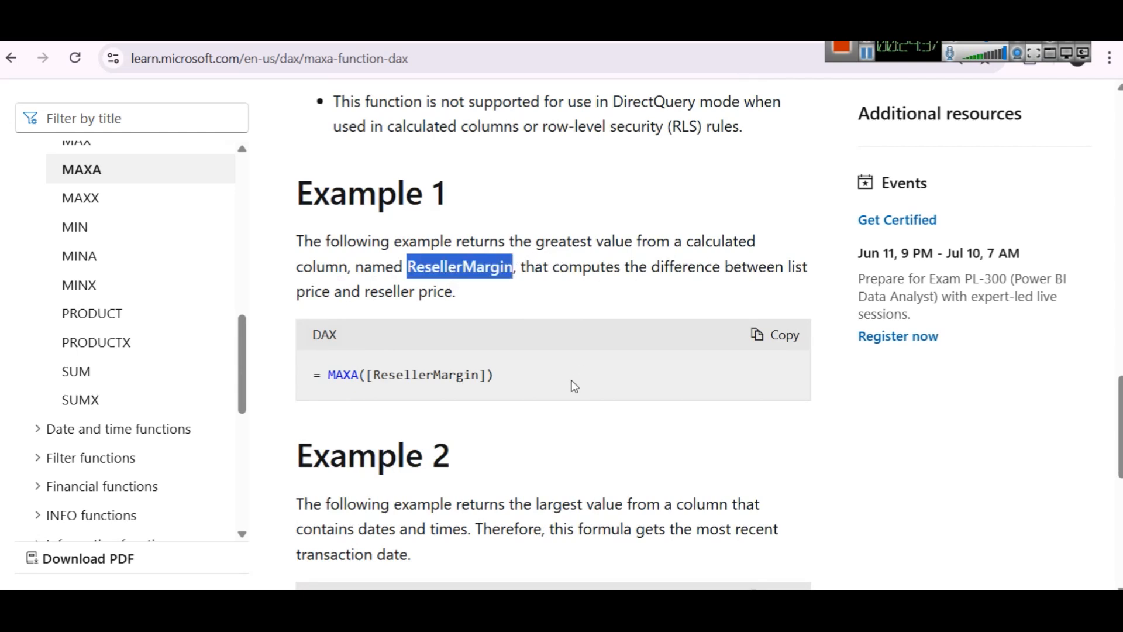
pyautogui.scroll(-4, 575, 386)
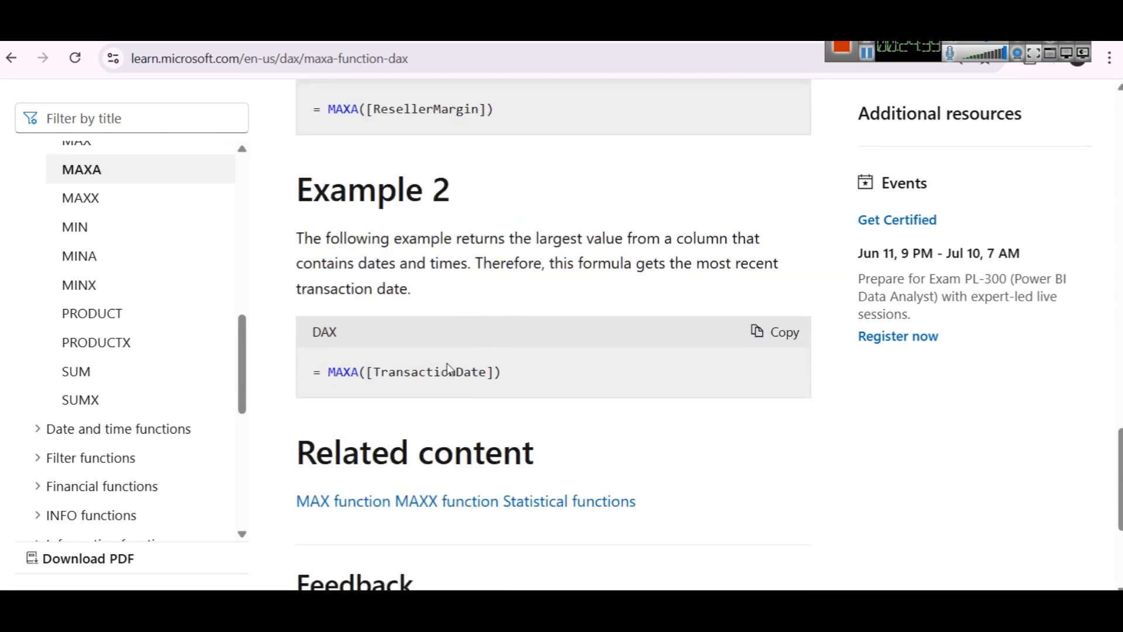
pyautogui.scroll(-4, 433, 345)
pyautogui.scroll(7, 421, 286)
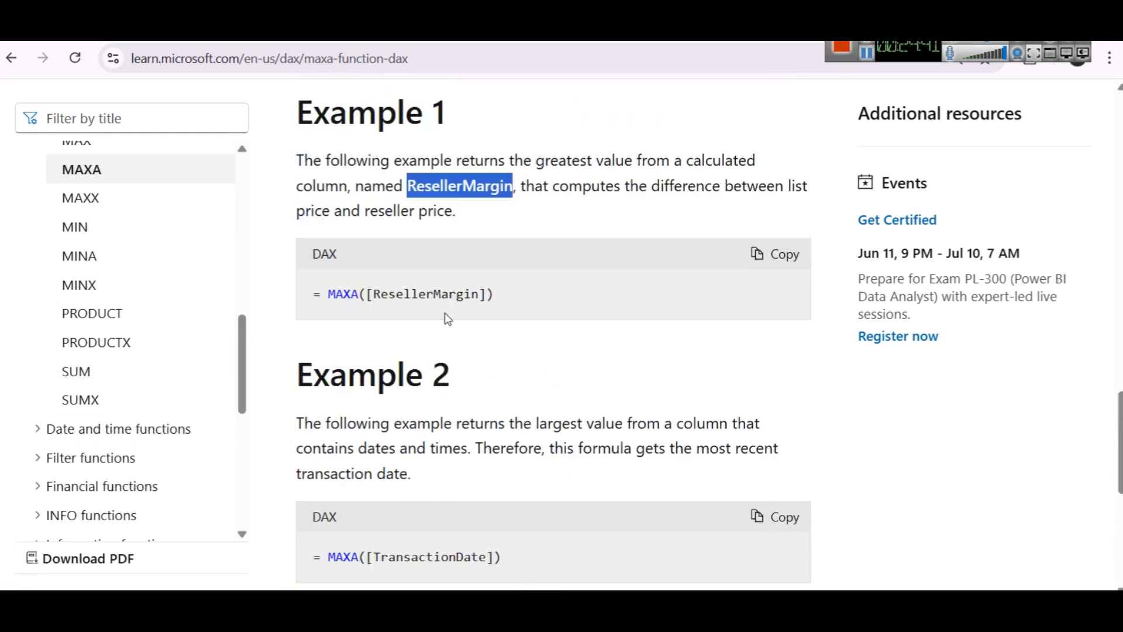
pyautogui.scroll(2, 193, 234)
# Step: Open the MAX function documentation and review its syntax and parameters, highlighting the two-expression form and the column argument
pyautogui.click(79, 233)
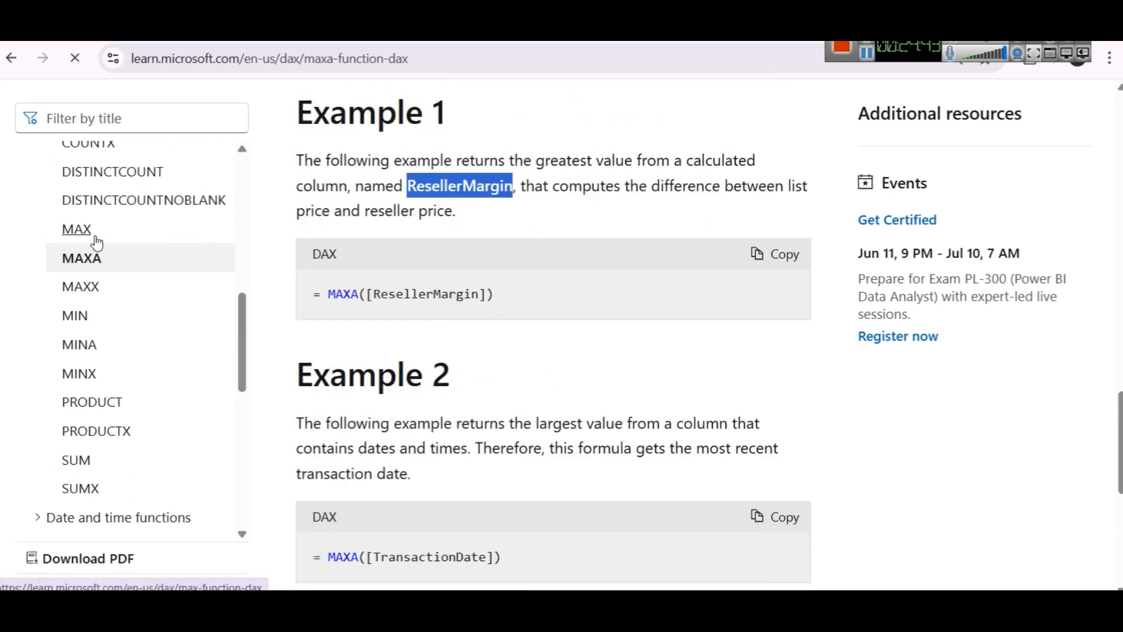
pyautogui.scroll(-4, 515, 263)
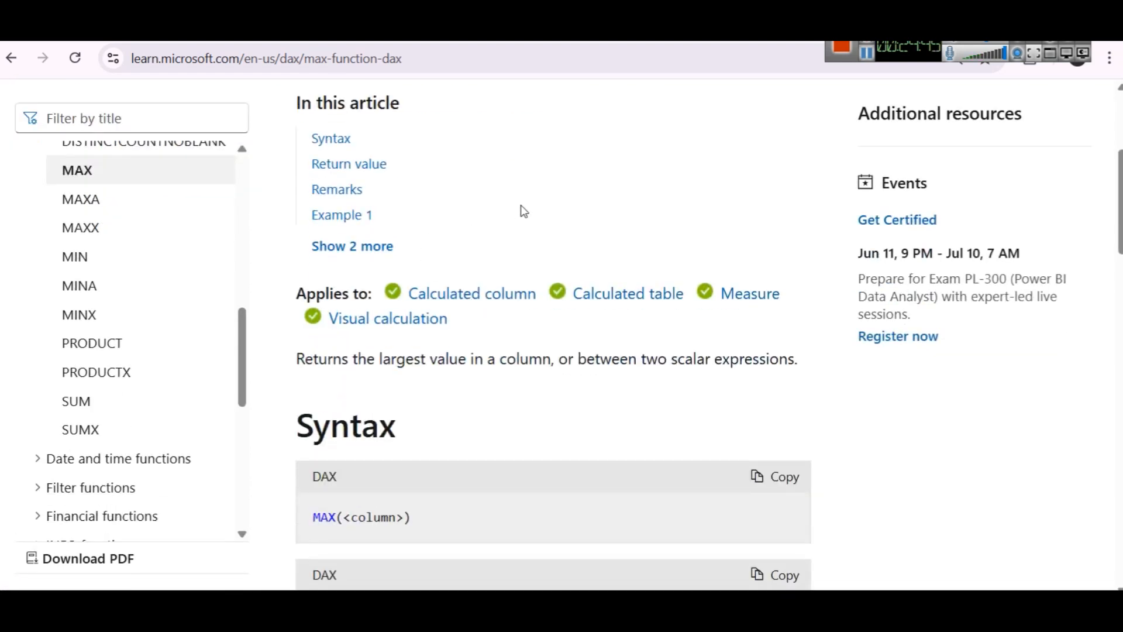
pyautogui.scroll(-5, 509, 228)
pyautogui.scroll(3, 497, 243)
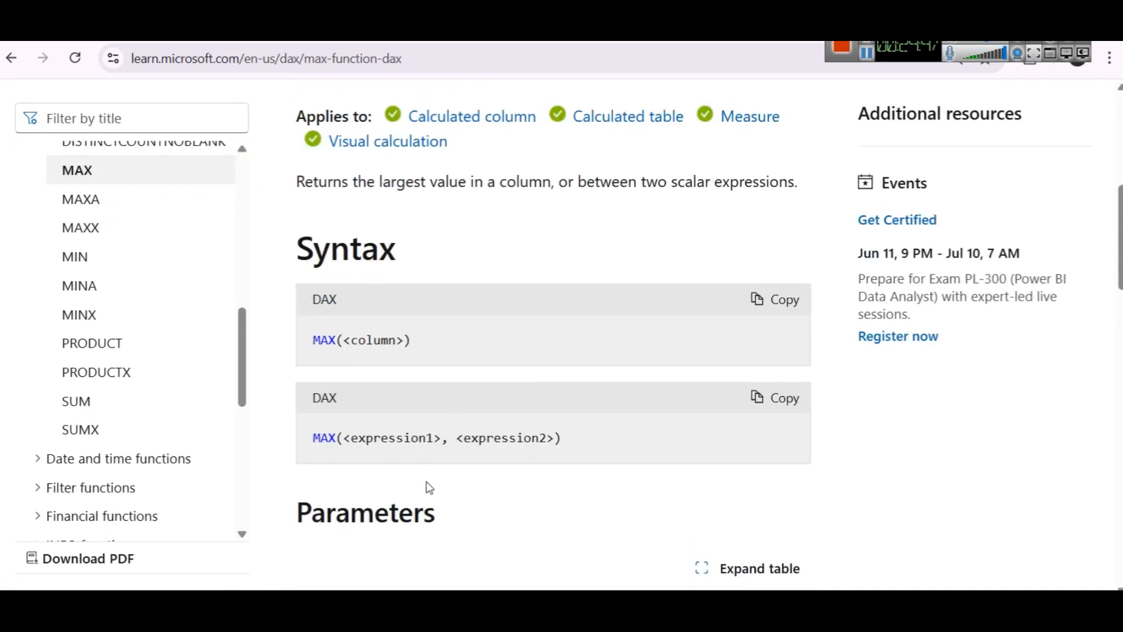
pyautogui.moveTo(319, 438); pyautogui.dragTo(554, 440)
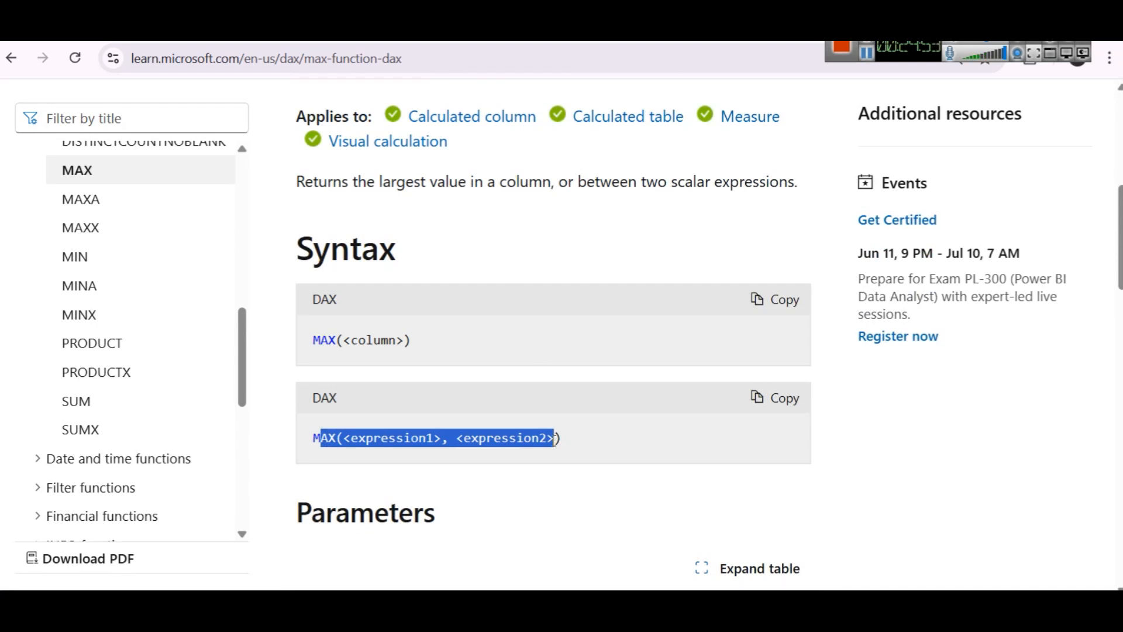
pyautogui.moveTo(344, 341); pyautogui.dragTo(412, 342)
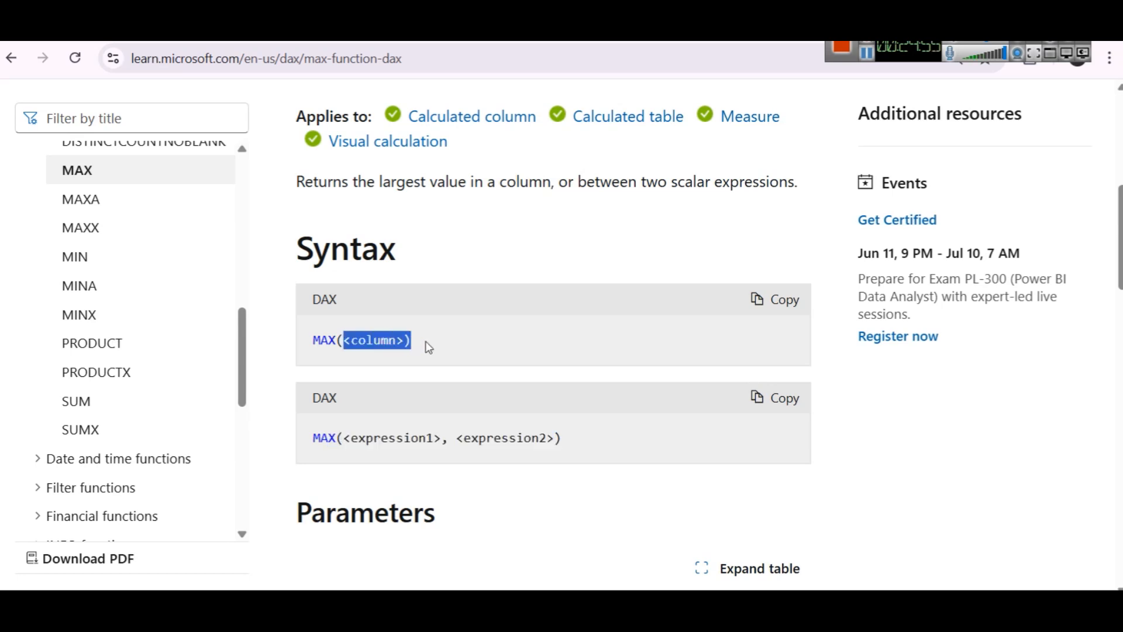
pyautogui.scroll(-2, 456, 338)
pyautogui.scroll(-3, 455, 338)
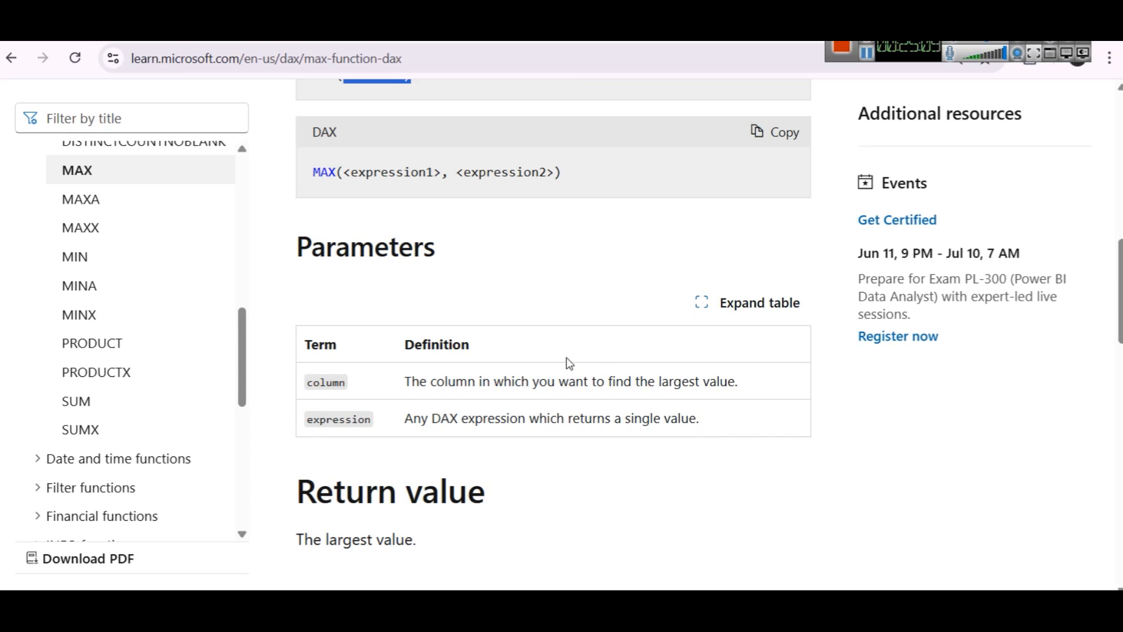
# Step: Examine the MAX remarks, highlighting how blanks are treated and the Max(1, Blank() ) and Max( -1, Blank() ) examples
pyautogui.scroll(-6, 564, 363)
pyautogui.scroll(-6, 542, 351)
pyautogui.scroll(4, 462, 331)
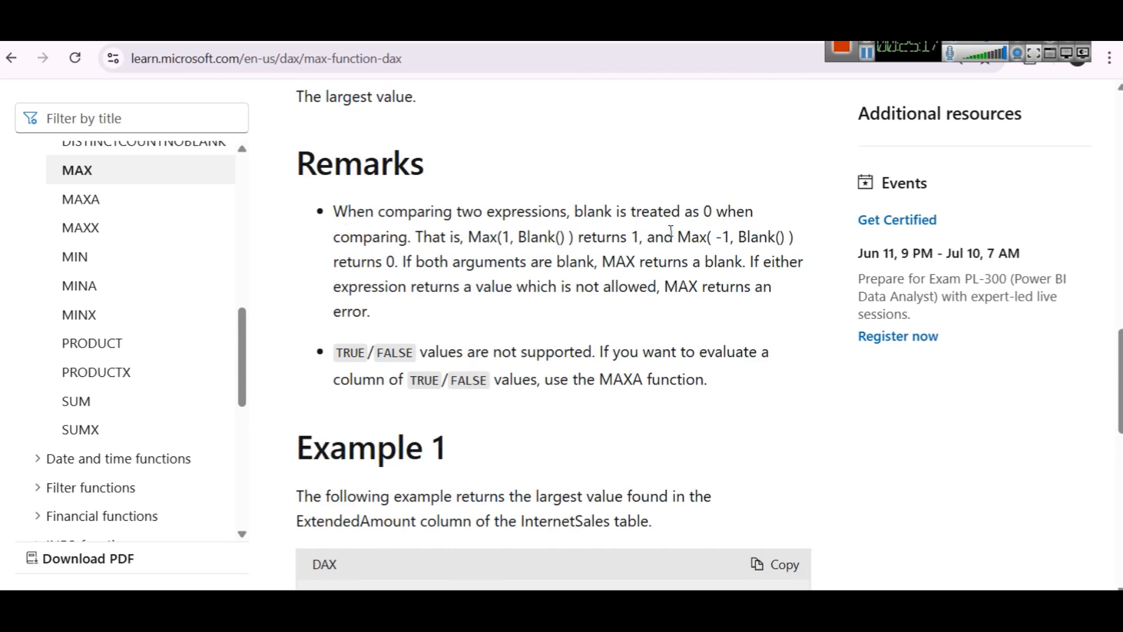
pyautogui.moveTo(755, 211); pyautogui.dragTo(570, 206)
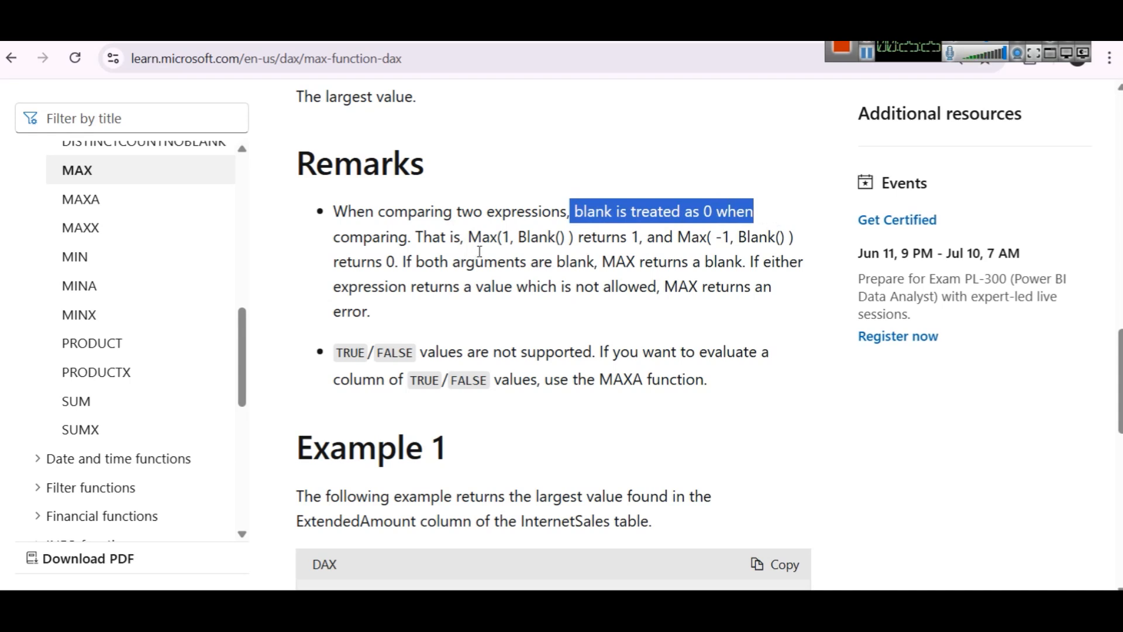
pyautogui.moveTo(580, 236); pyautogui.dragTo(469, 238)
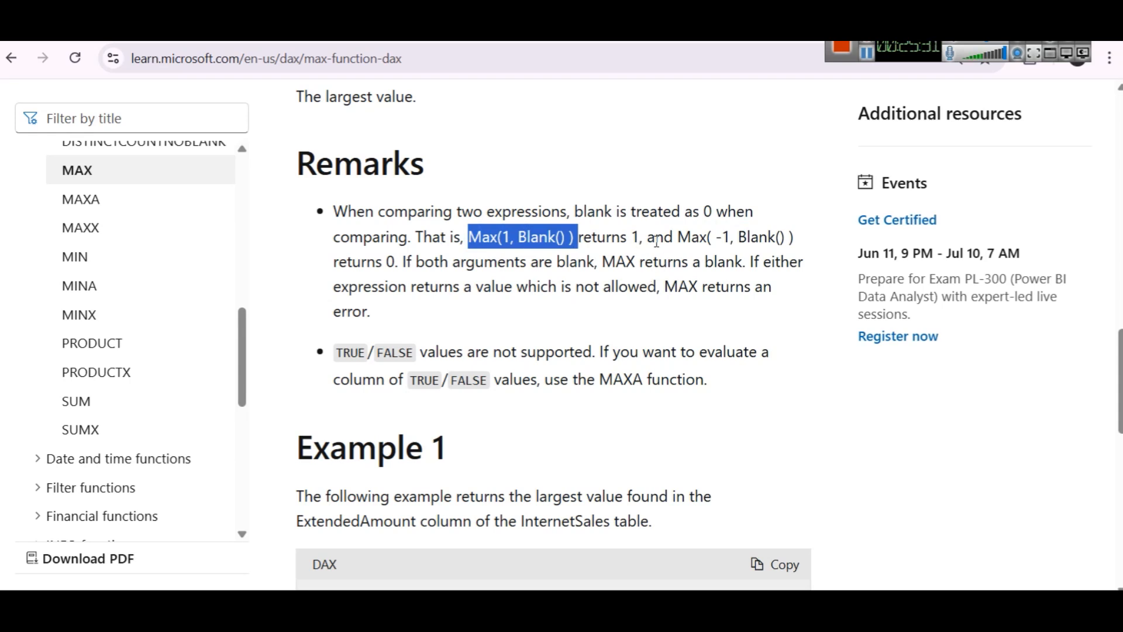
pyautogui.moveTo(678, 238); pyautogui.dragTo(800, 243)
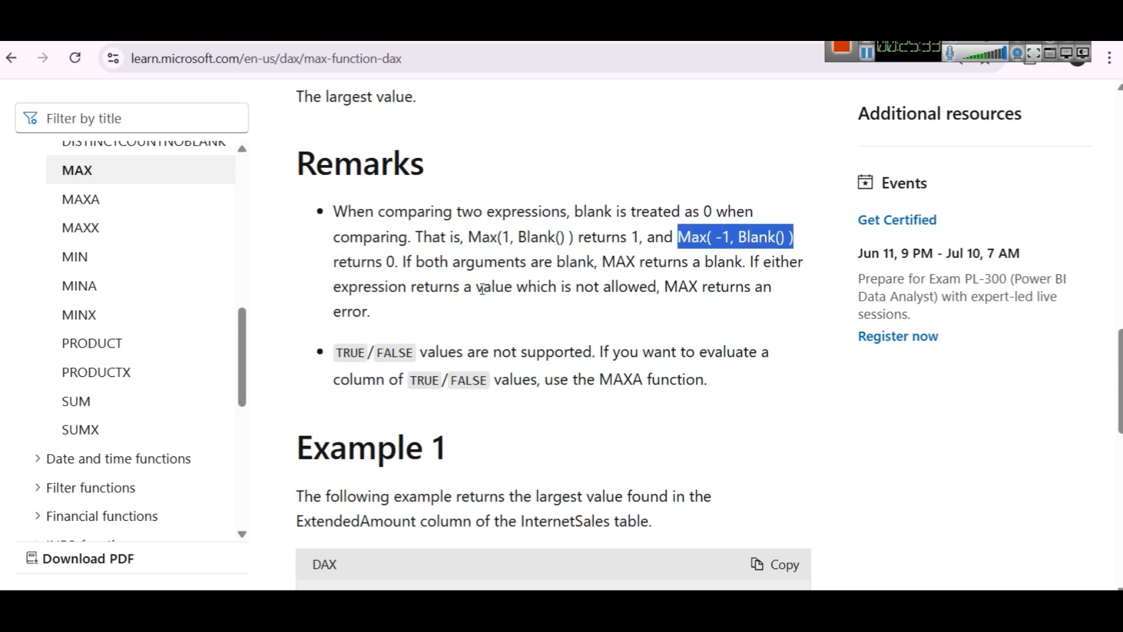
# Step: Copy the Max(1, Blank() ) example, switch to Power BI Desktop and enter it as the formula of a new measure in FullData
pyautogui.moveTo(468, 237); pyautogui.dragTo(577, 239)
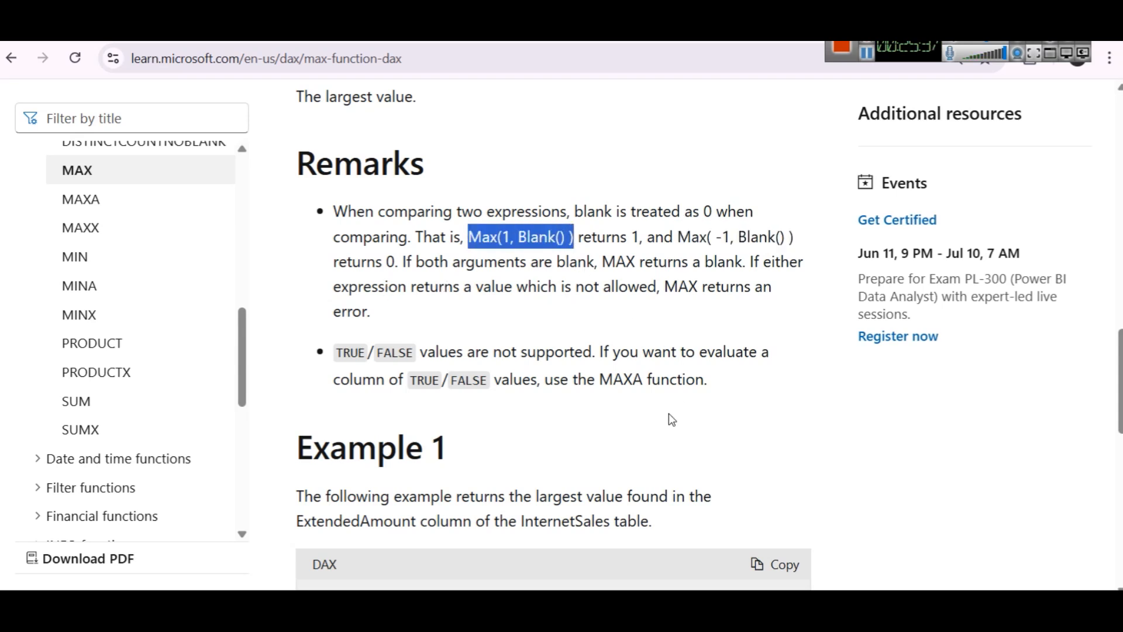
pyautogui.click(625, 512)
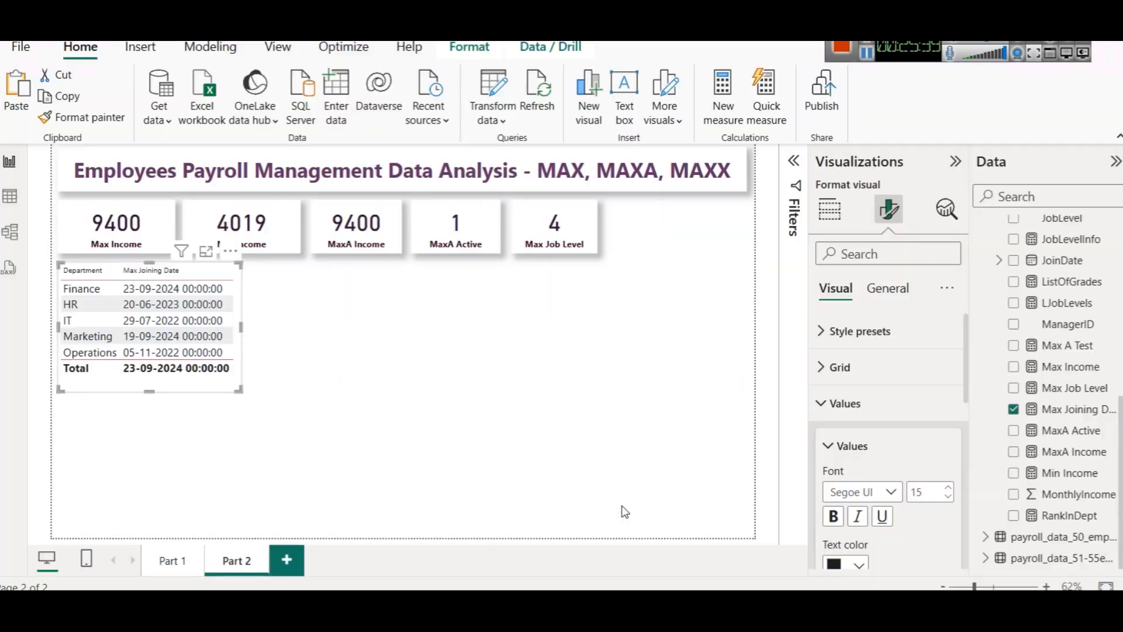
pyautogui.scroll(5, 1047, 380)
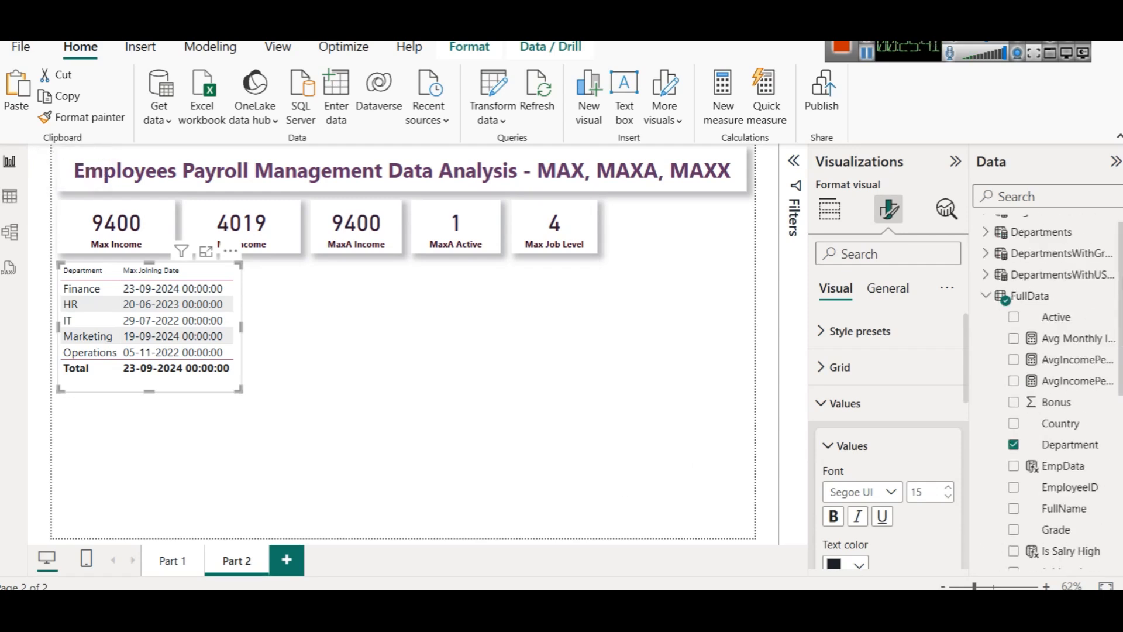
pyautogui.rightClick(1032, 295)
pyautogui.click(887, 288)
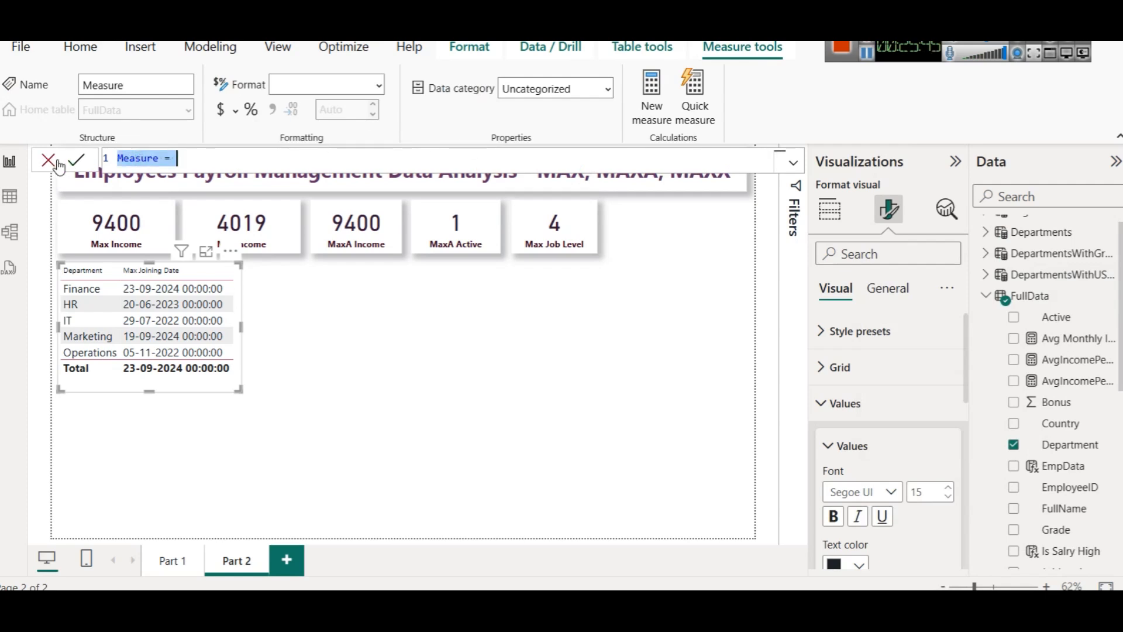
pyautogui.write('Measure = Max(1, Blank() )')
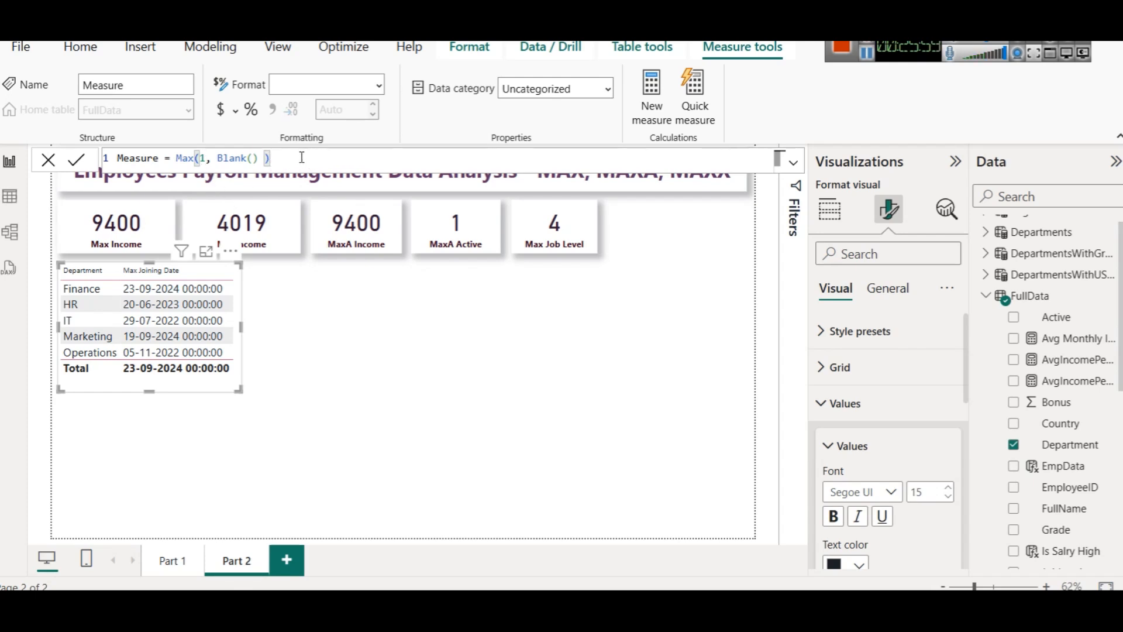
# Step: Change the first argument of the MAX formula to -1 and discard the uncommitted measure
pyautogui.press('BackSpace')
pyautogui.click(201, 159)
pyautogui.write('-')
pyautogui.click(355, 167)
pyautogui.click(46, 159)
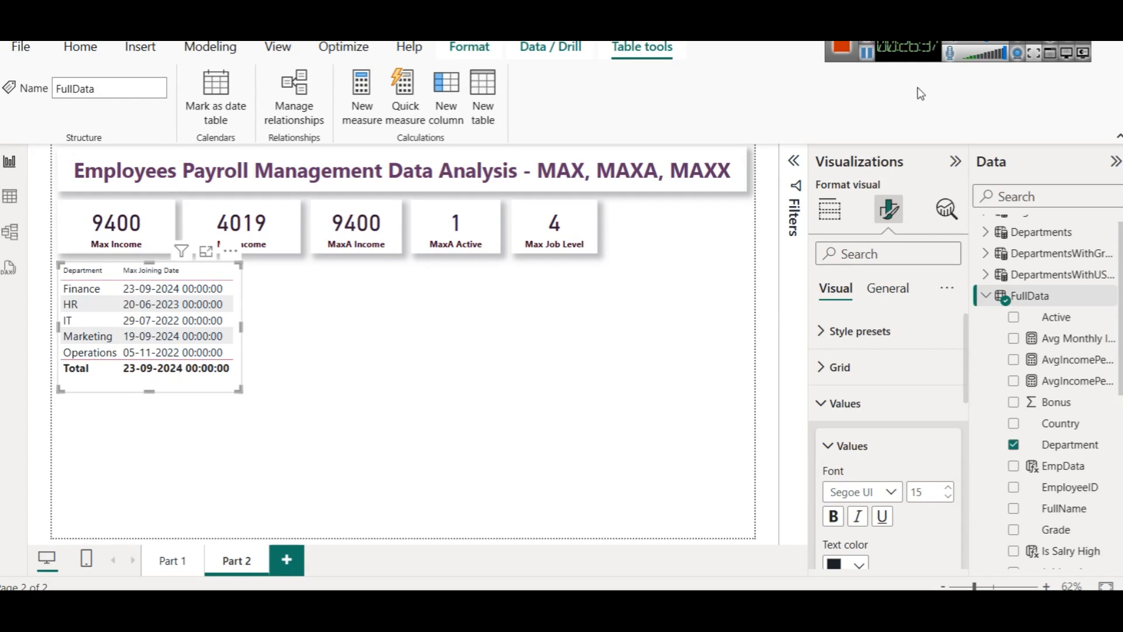
# Step: Set the column header font size of the Max Joining Date table to 13
pyautogui.click(830, 208)
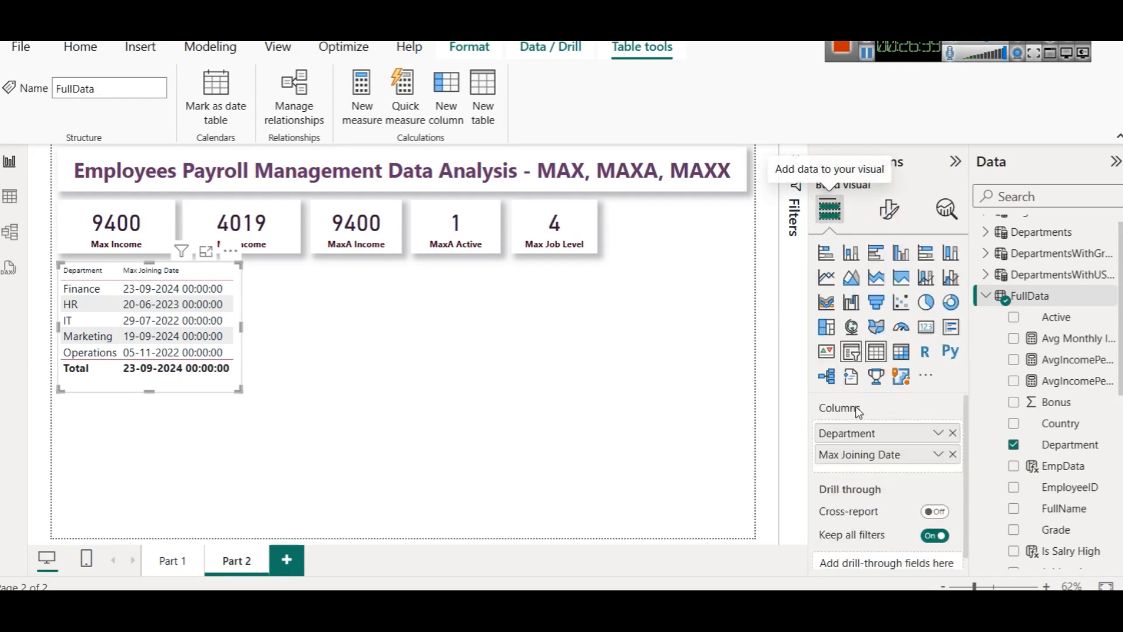
pyautogui.click(889, 209)
pyautogui.click(871, 405)
pyautogui.click(870, 406)
pyautogui.scroll(-2, 869, 392)
pyautogui.click(895, 354)
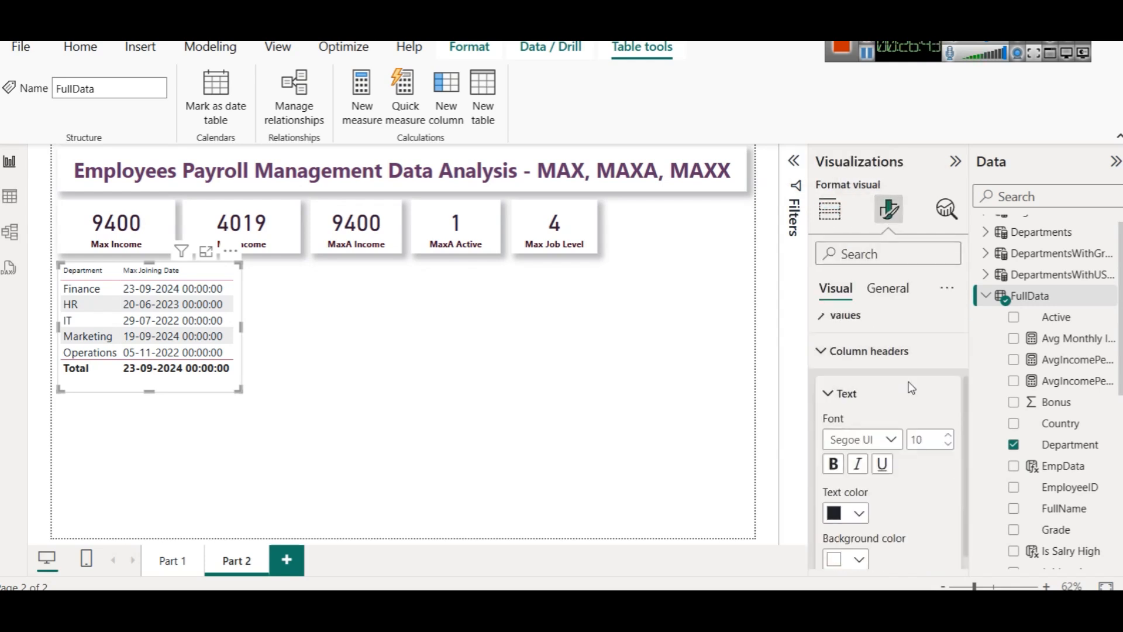
pyautogui.click(949, 435)
pyautogui.click(949, 435)
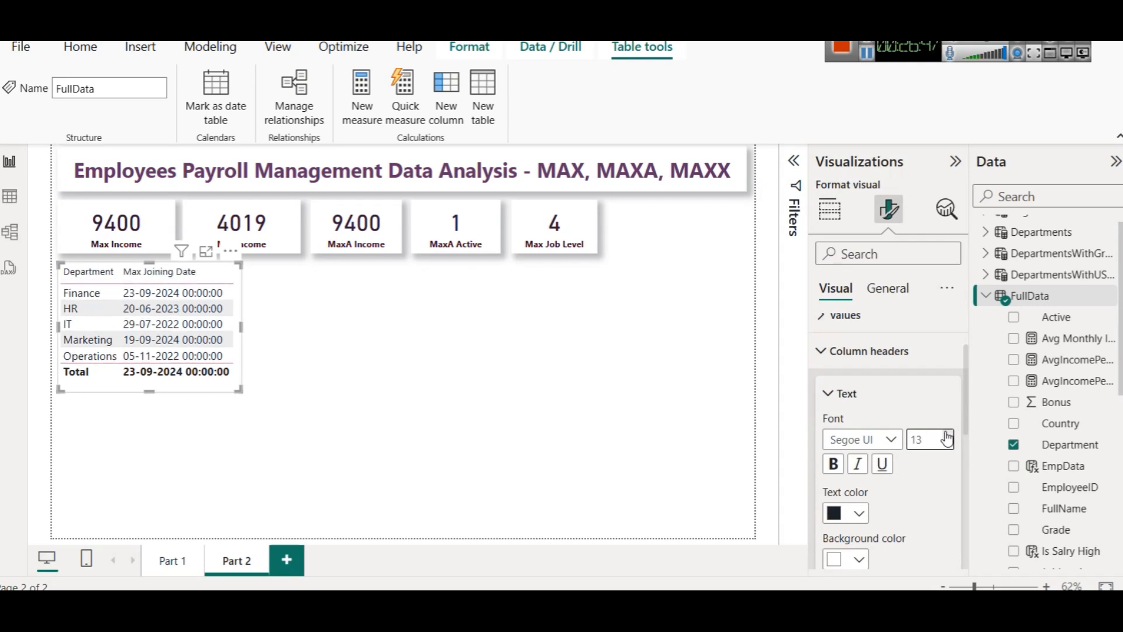
# Step: Make the table's column headers bold with the dark maroon recent color as text color
pyautogui.click(859, 514)
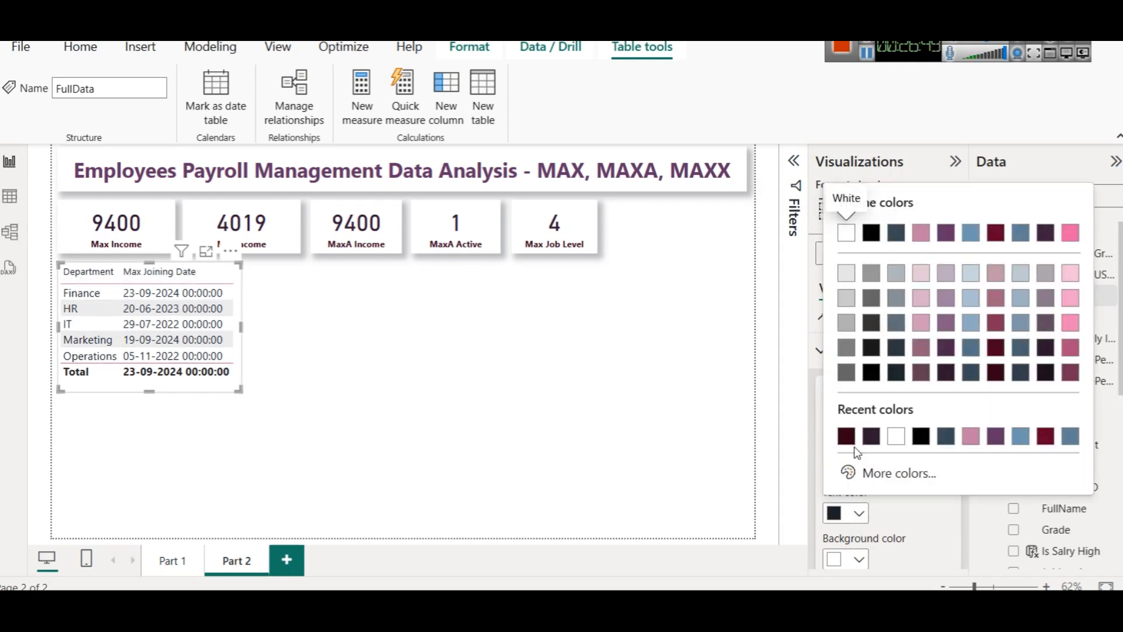
pyautogui.click(852, 443)
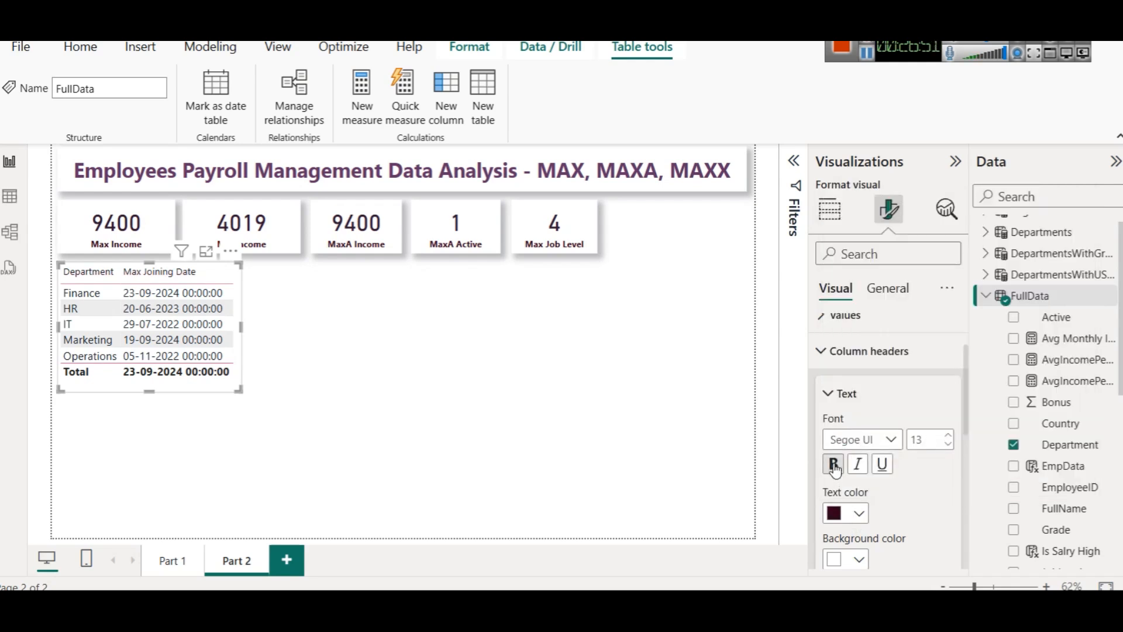
pyautogui.click(833, 464)
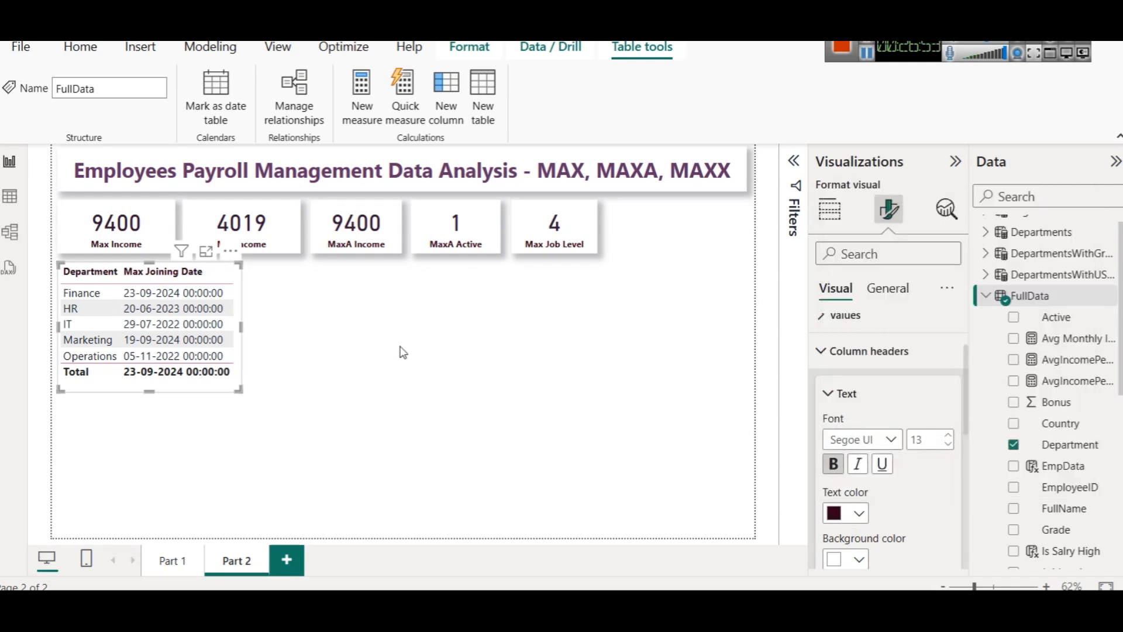
# Step: Turn on the shadow effect for the Max Joining Date table
pyautogui.click(190, 386)
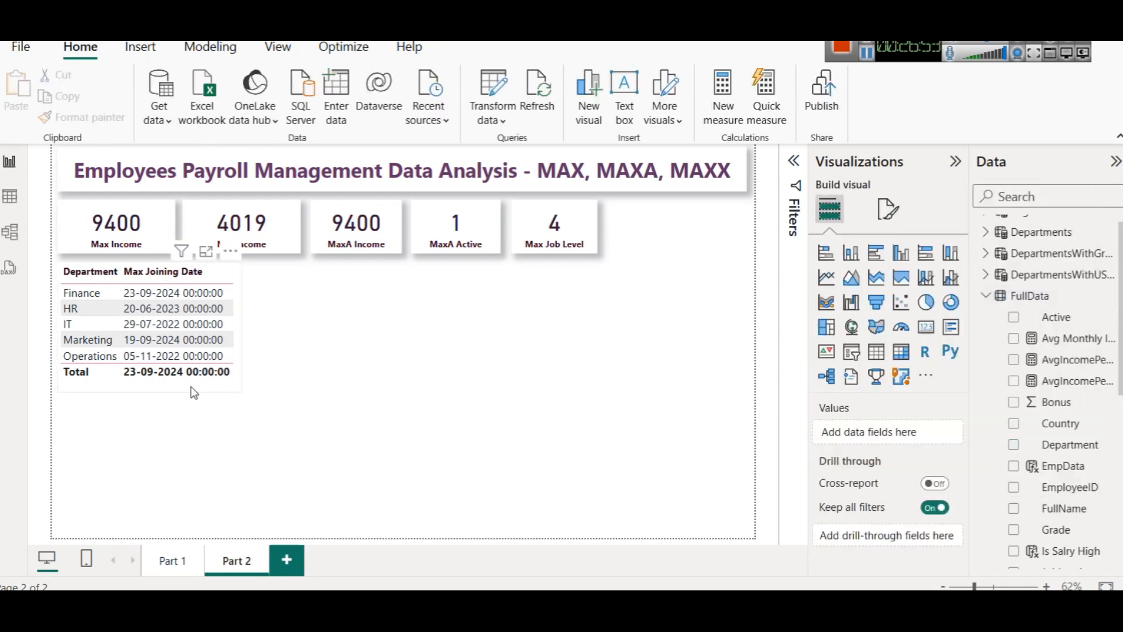
pyautogui.click(889, 209)
pyautogui.click(887, 288)
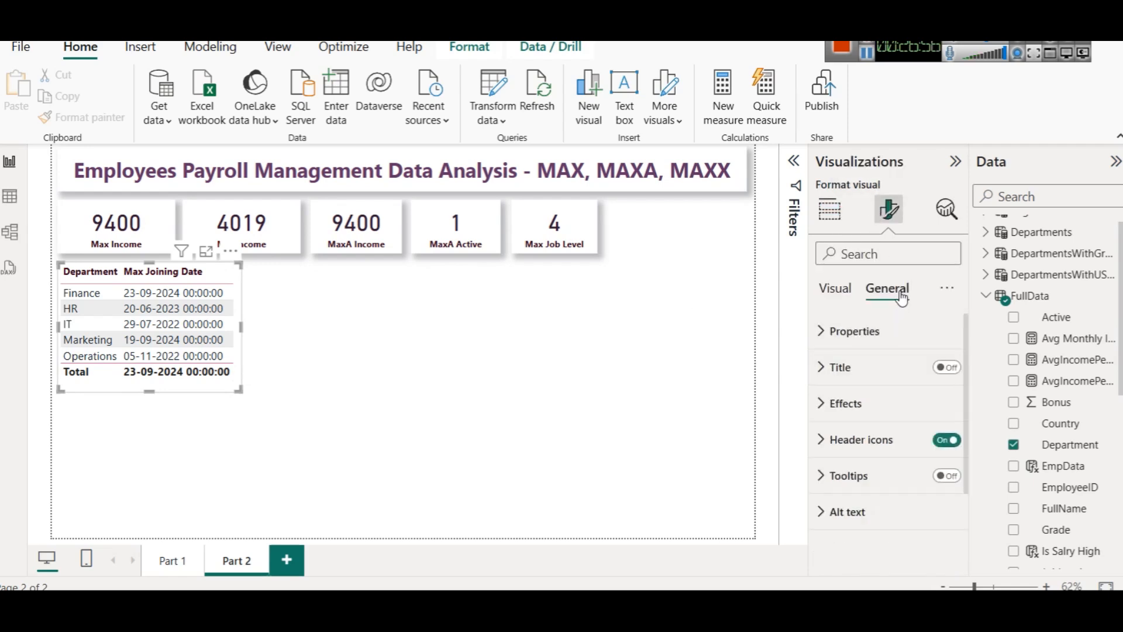
pyautogui.click(849, 402)
pyautogui.scroll(-1, 921, 448)
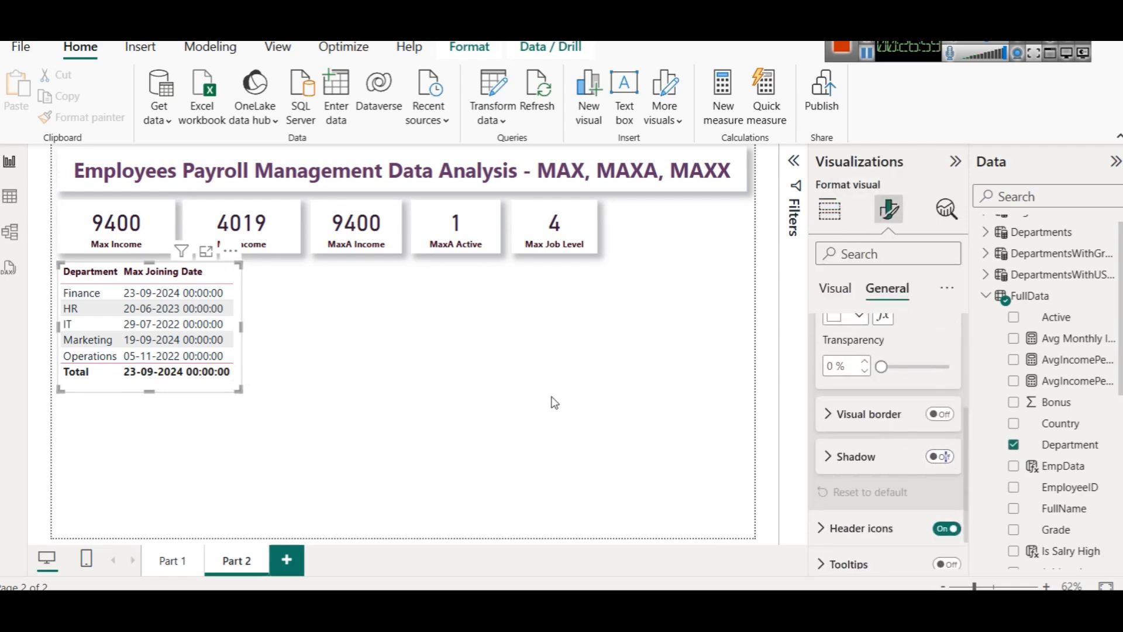
pyautogui.click(932, 459)
pyautogui.click(475, 404)
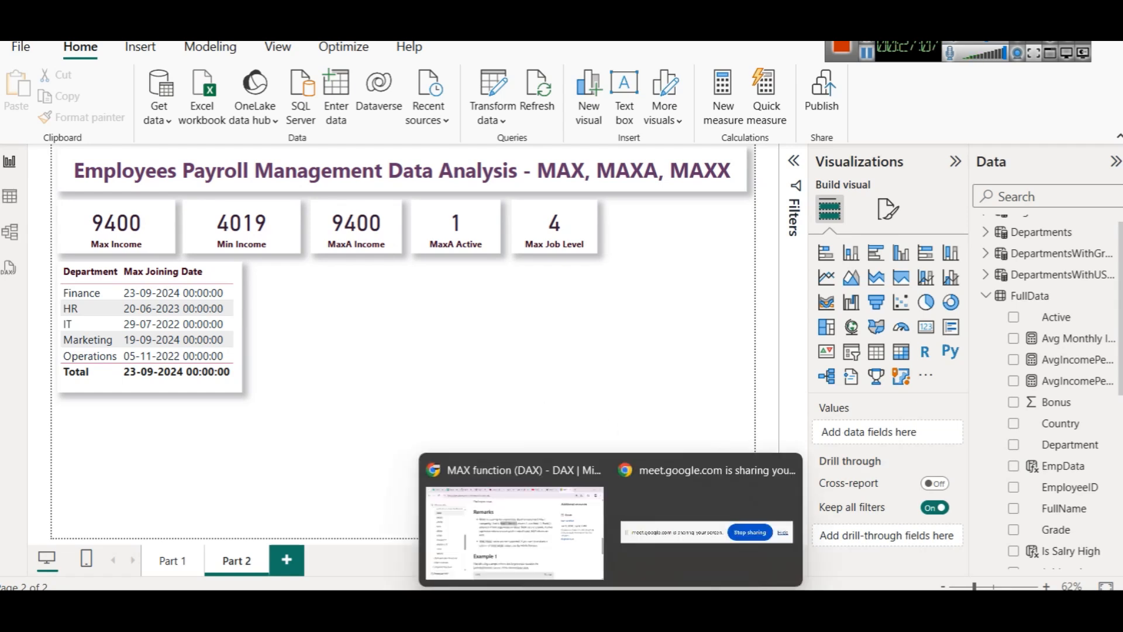
# Step: Switch to the browser and review the MAXX section of the colorstech.net article on maximum total salary
pyautogui.click(580, 561)
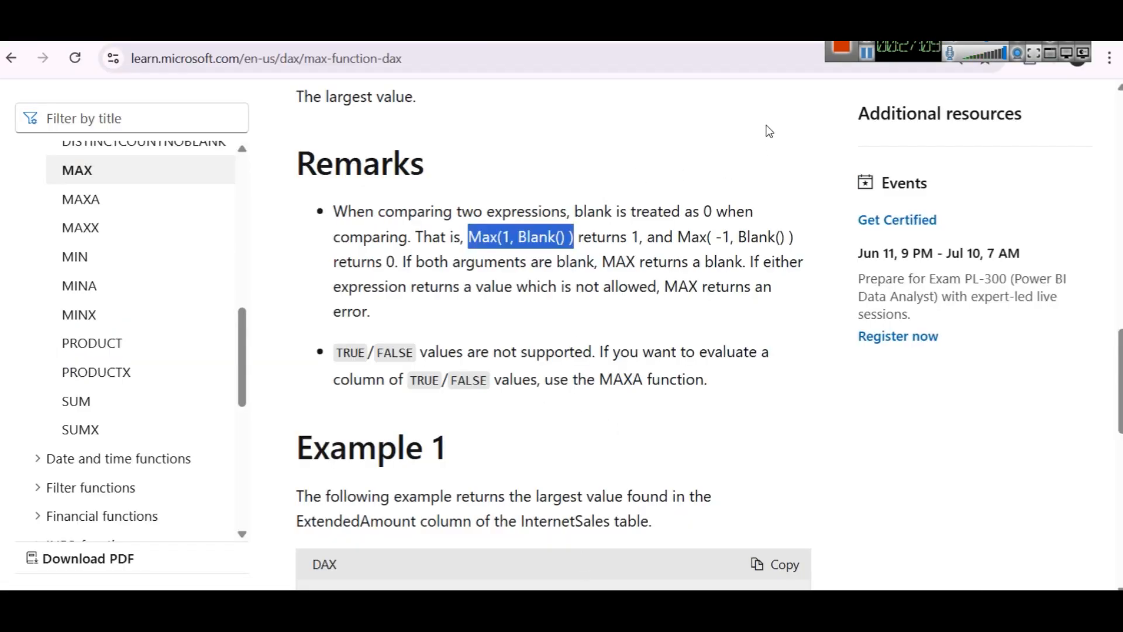
pyautogui.click(875, 33)
pyautogui.scroll(-8, 497, 311)
pyautogui.scroll(10, 501, 312)
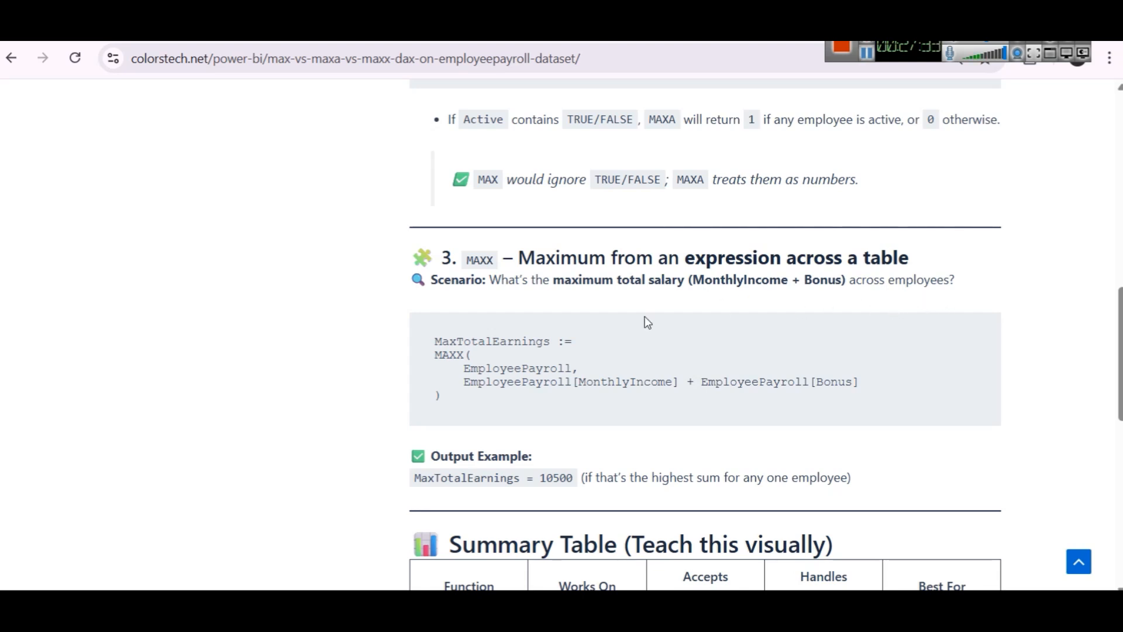
pyautogui.moveTo(688, 608)
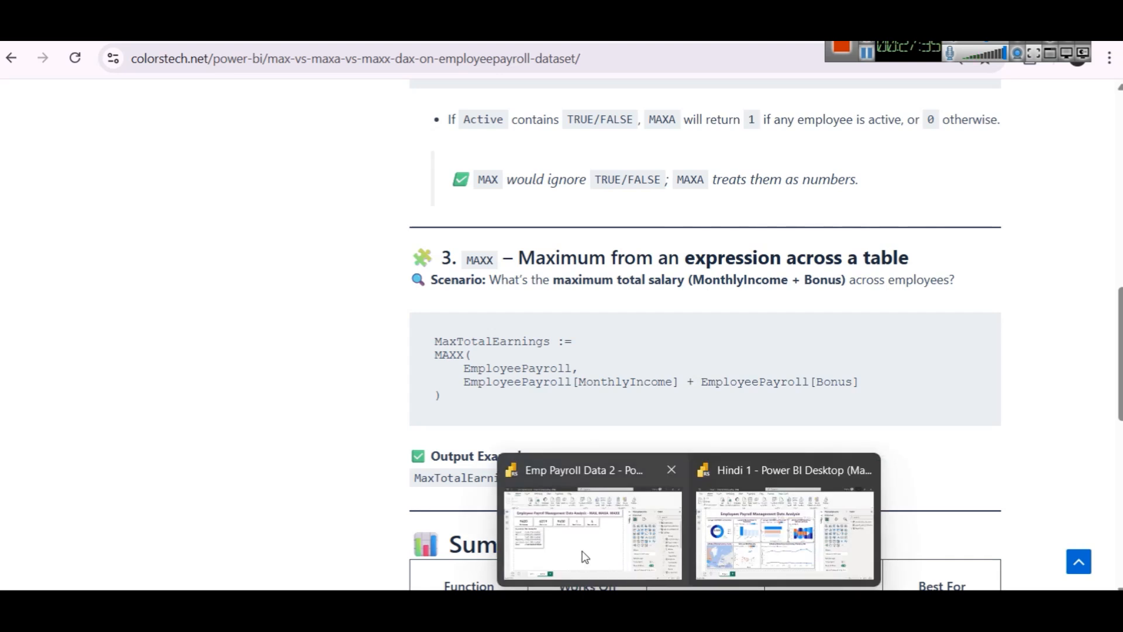
# Step: Switch to the Emp Payroll Data 2 file in Power BI Desktop and create a new measure in the FullData table from the table view
pyautogui.click(582, 550)
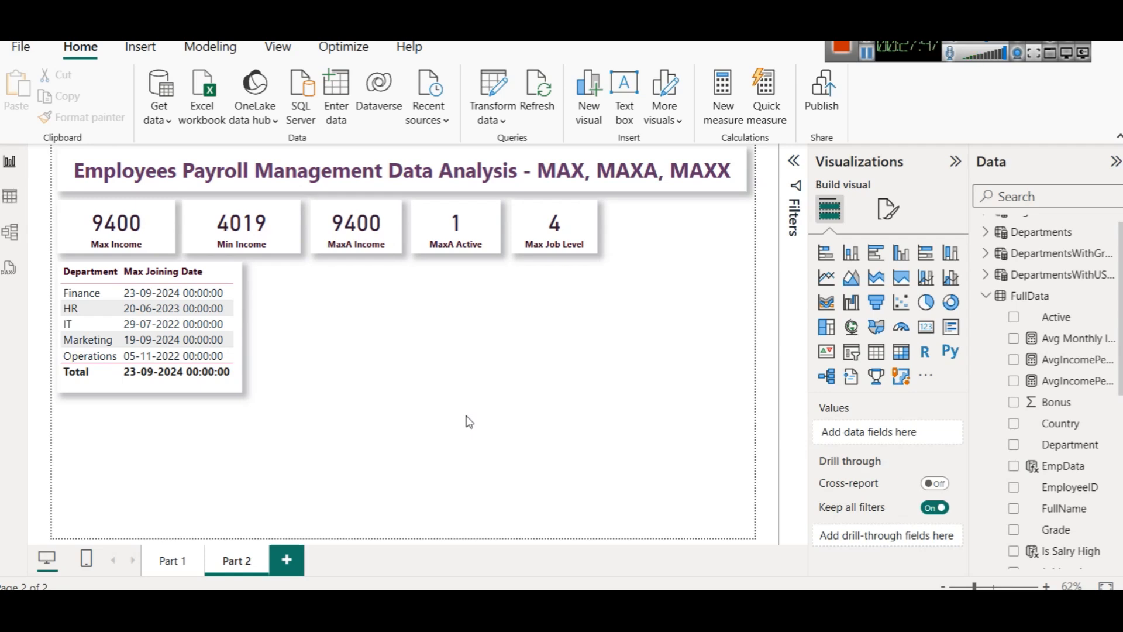
pyautogui.click(21, 200)
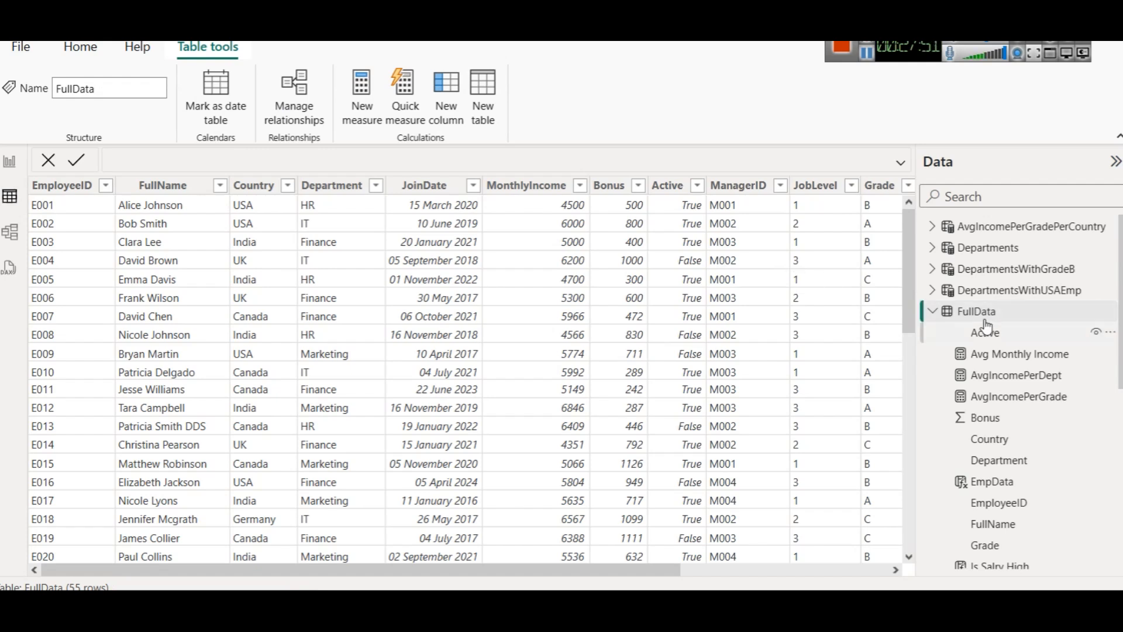
pyautogui.rightClick(963, 312)
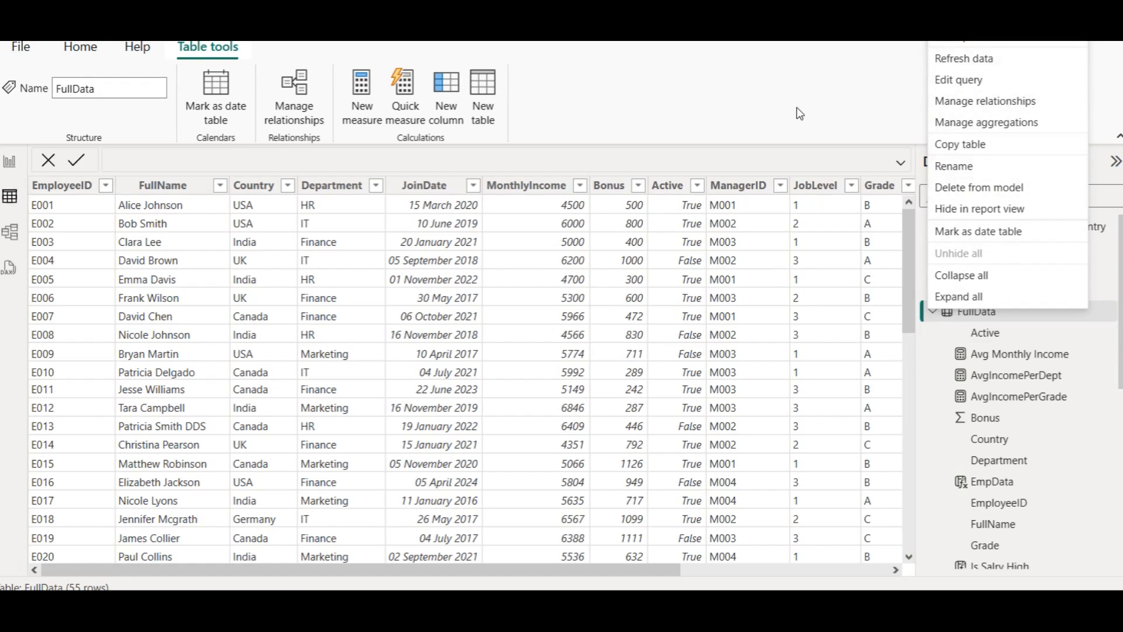
pyautogui.click(1115, 331)
pyautogui.click(1111, 312)
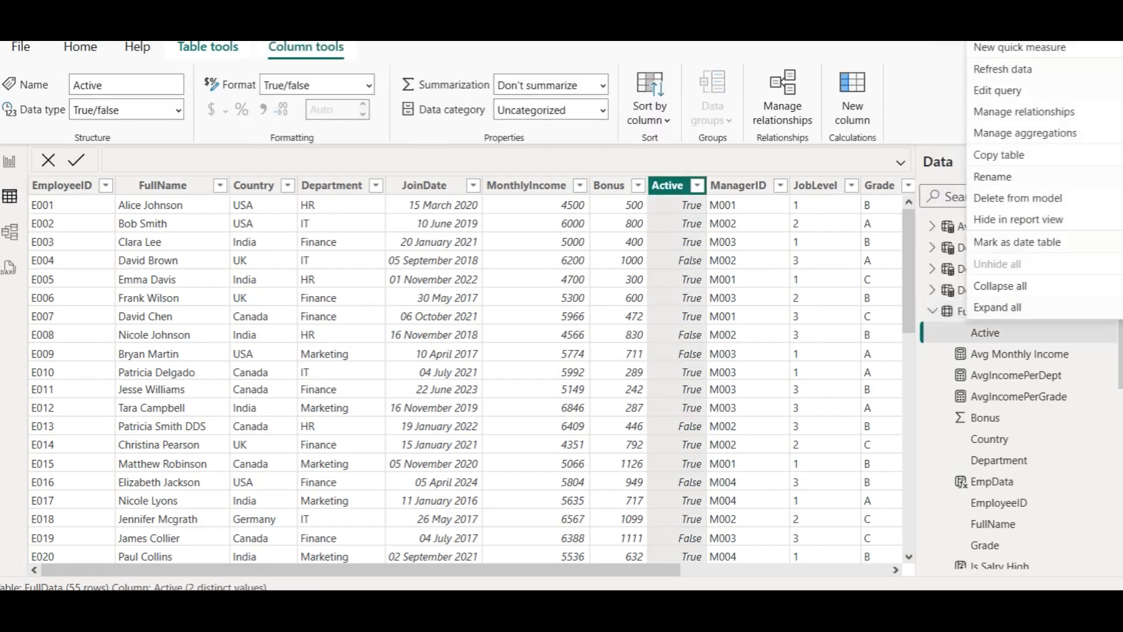
pyautogui.click(1001, 5)
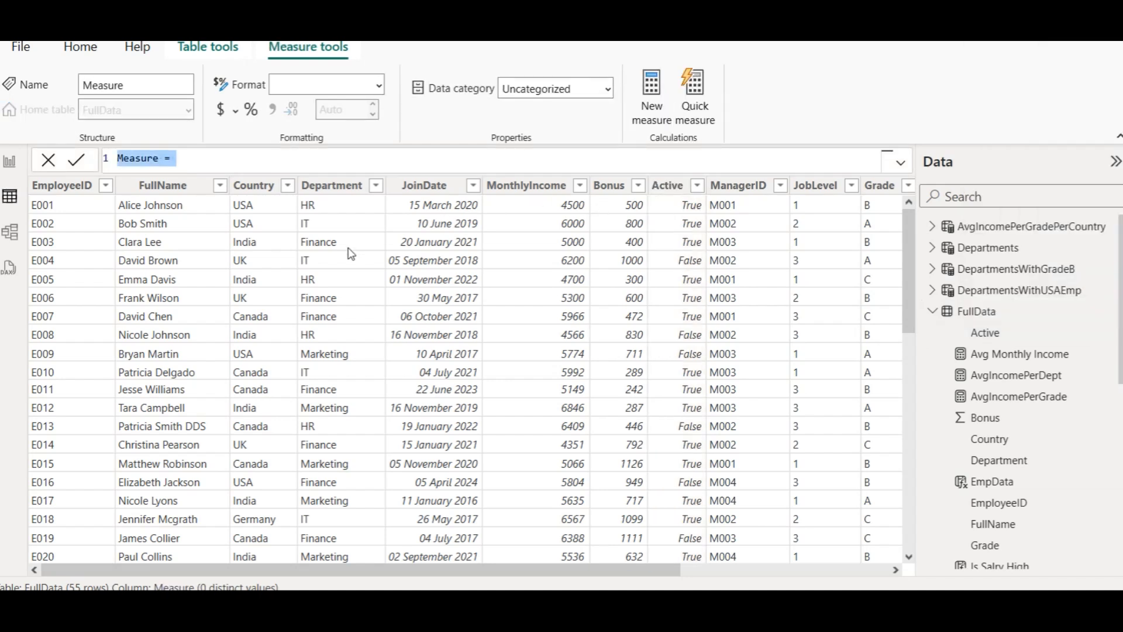
pyautogui.click(184, 163)
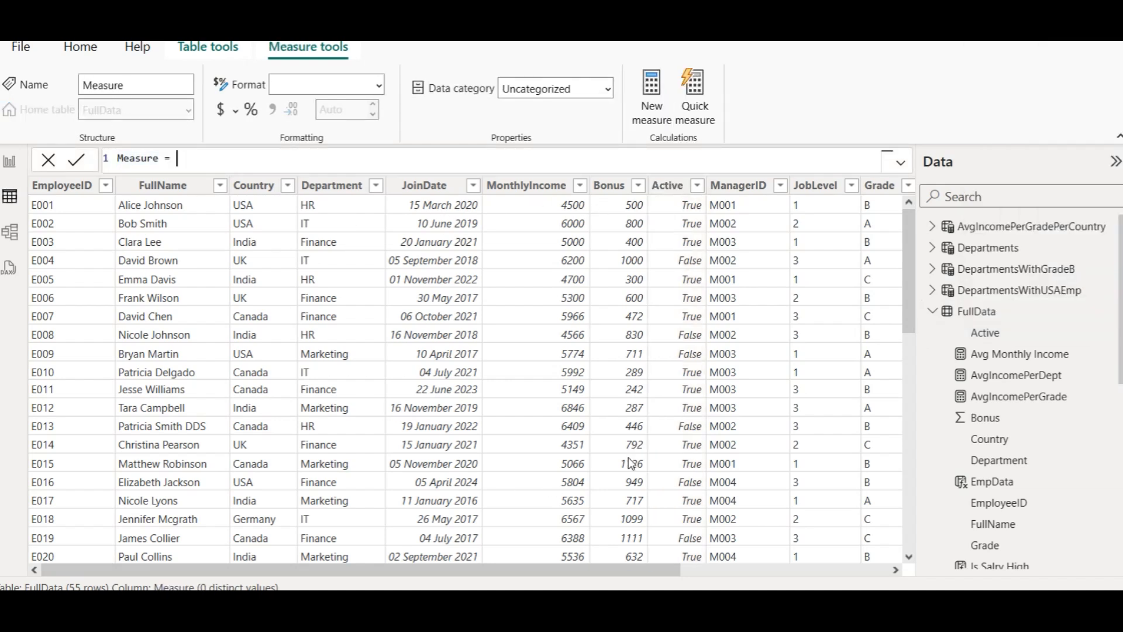
# Step: Copy the MaxTotalEarnings MAXX example from the browser article and paste it over the new measure's default formula in Power BI Desktop
pyautogui.moveTo(610, 606)
pyautogui.click(515, 532)
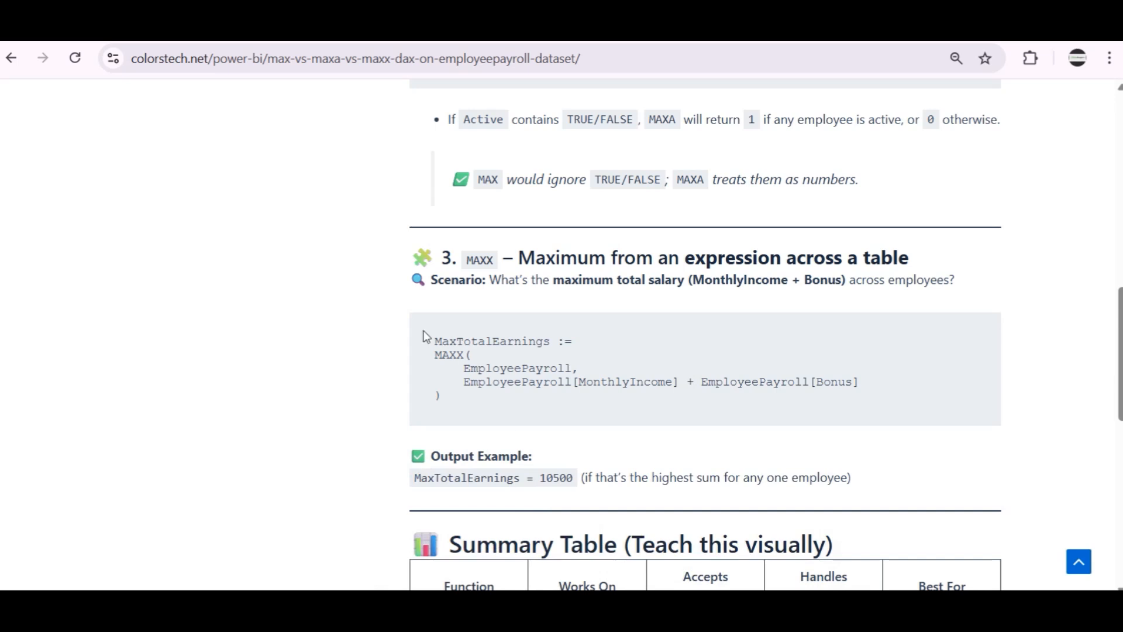
pyautogui.moveTo(422, 332); pyautogui.dragTo(573, 399)
pyautogui.hotkey('ctrl', 'c')
pyautogui.click(1018, 27)
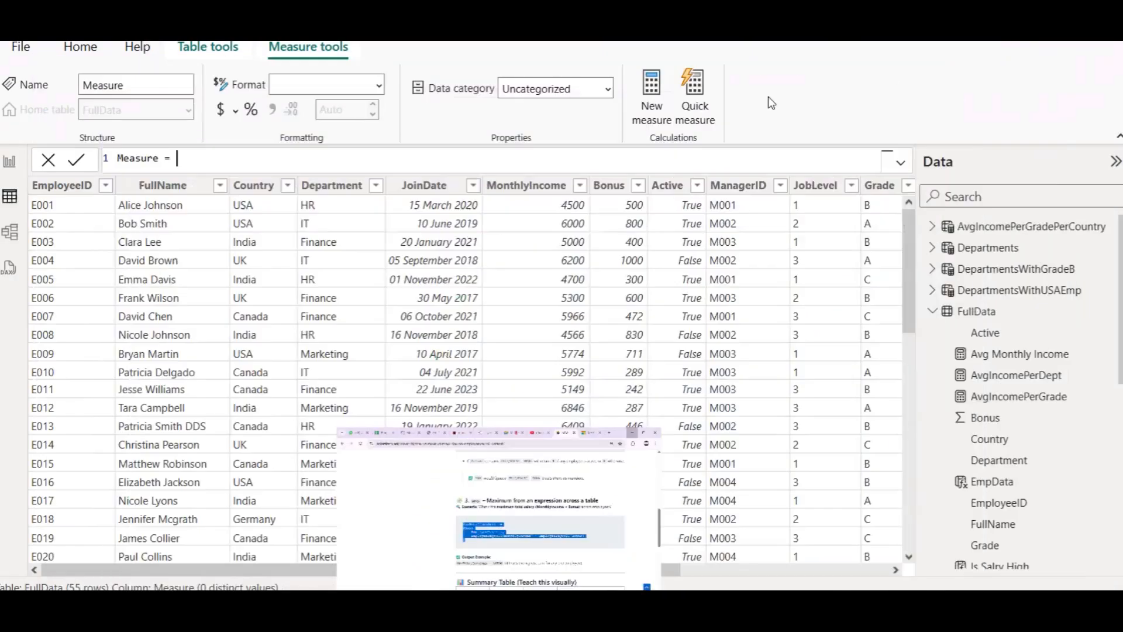
pyautogui.hotkey('ctrl', 'a')
pyautogui.hotkey('ctrl', 'v')
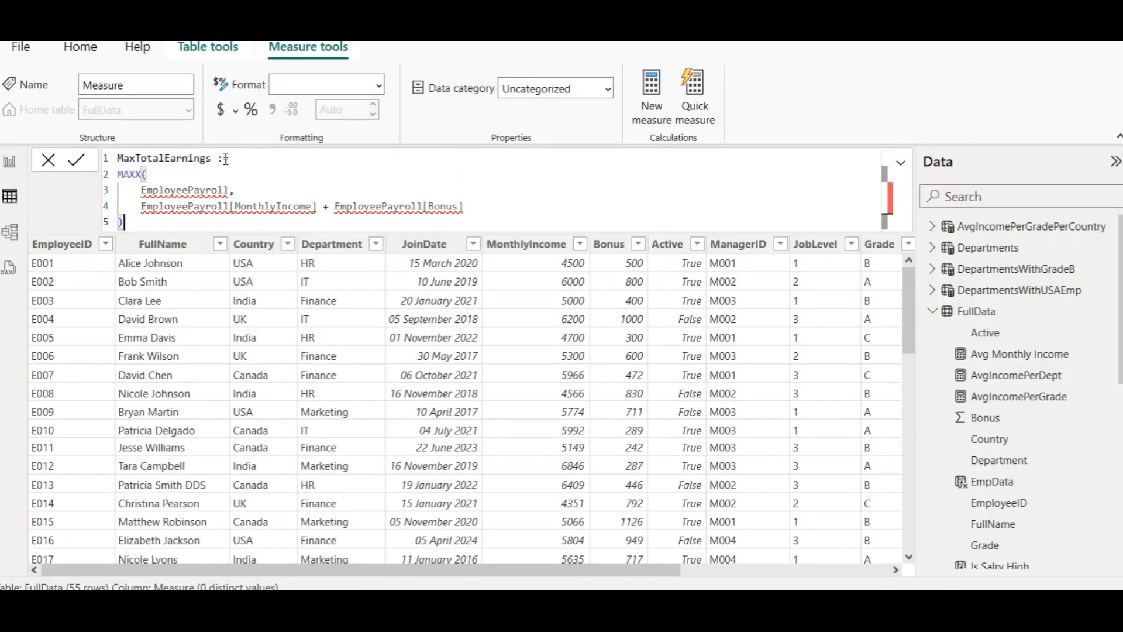
# Step: Replace the EmployeePayroll table name with FullData in the MAXX table argument and in the MonthlyIncome and Bonus references
pyautogui.doubleClick(176, 191)
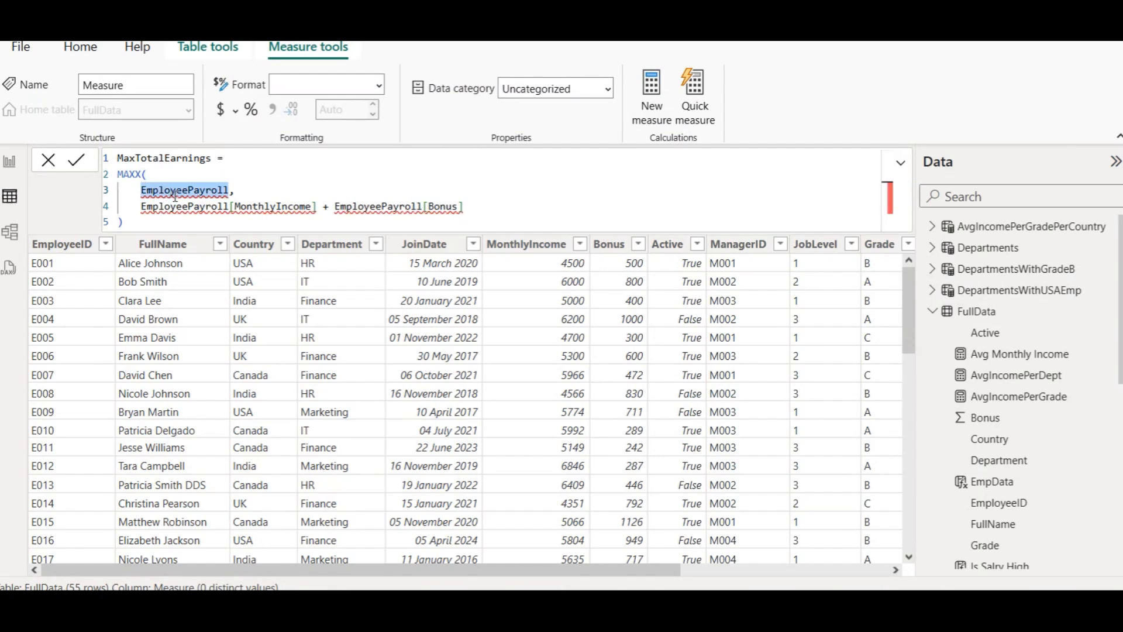
pyautogui.write('FullData')
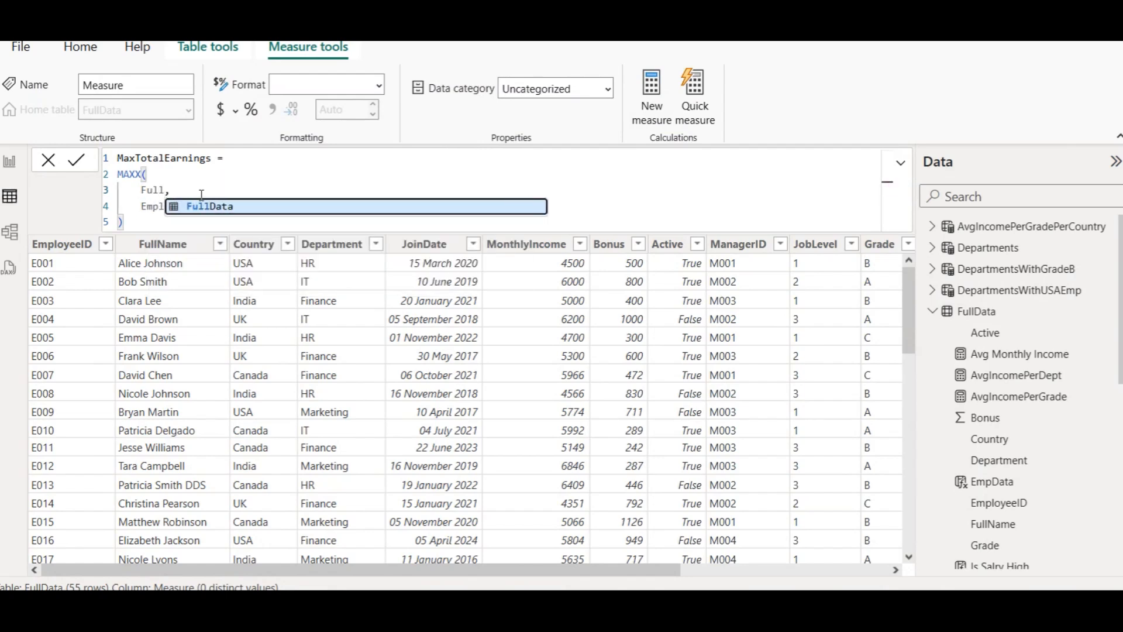
pyautogui.doubleClick(173, 187)
pyautogui.hotkey('ctrl', 'c')
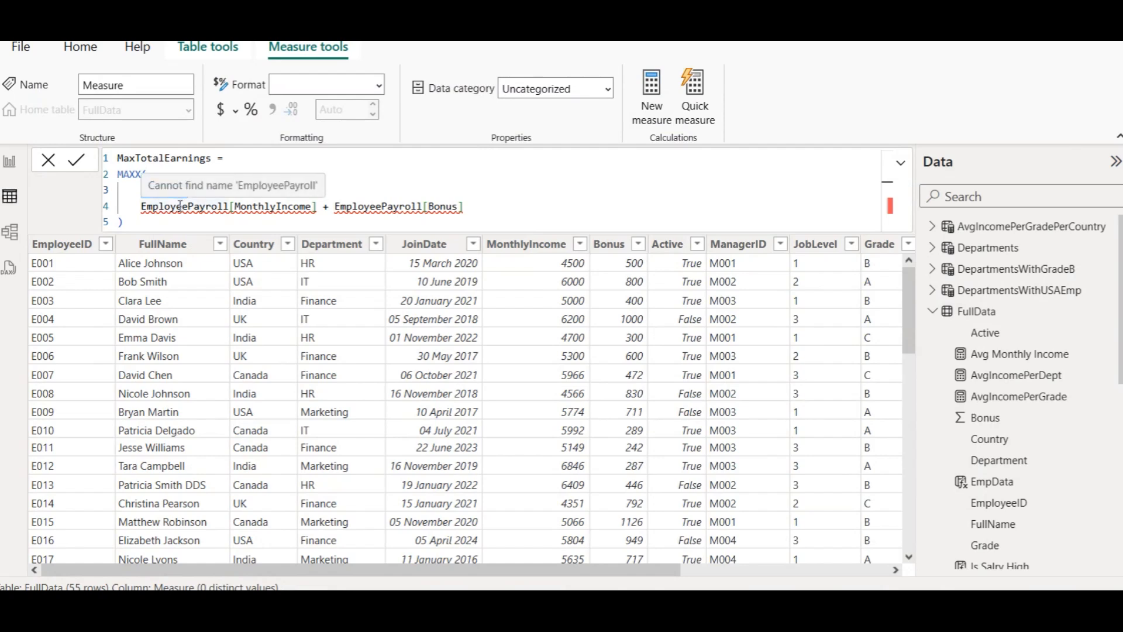
pyautogui.doubleClick(180, 206)
pyautogui.hotkey('ctrl', 'v')
pyautogui.doubleClick(350, 208)
pyautogui.hotkey('ctrl', 'v')
pyautogui.click(386, 206)
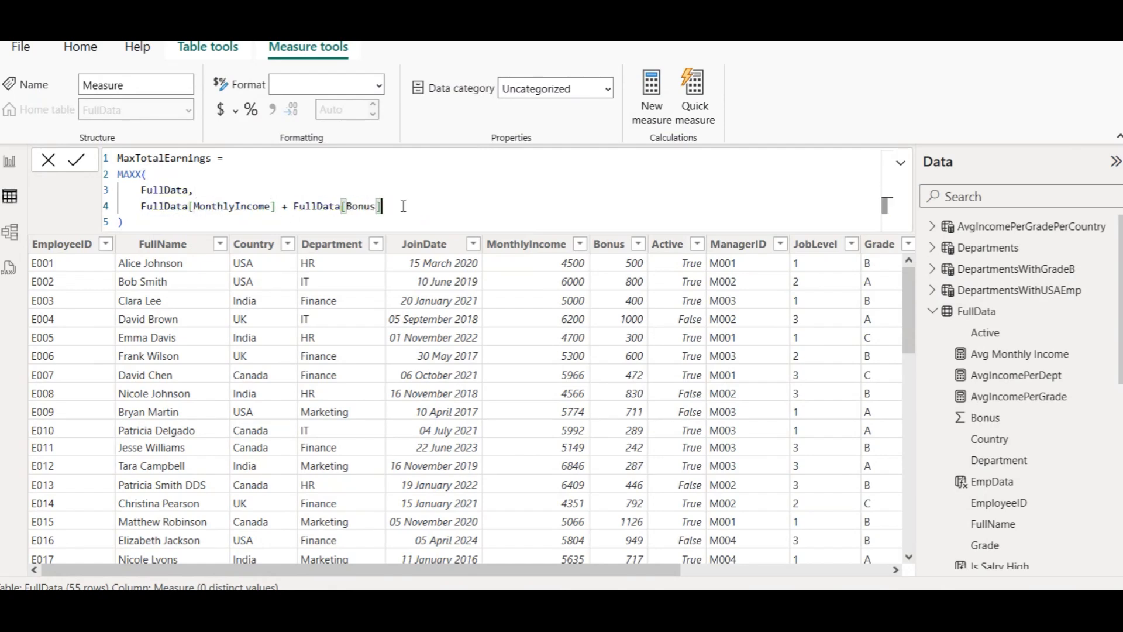
# Step: Check the MAXX expression FullData[MonthlyIncome] + FullData[Bonus] and the function's syntax help, and commit the MaxTotalEarnings measure
pyautogui.keyDown('shift'); pyautogui.click(138, 208); pyautogui.keyUp('shift')
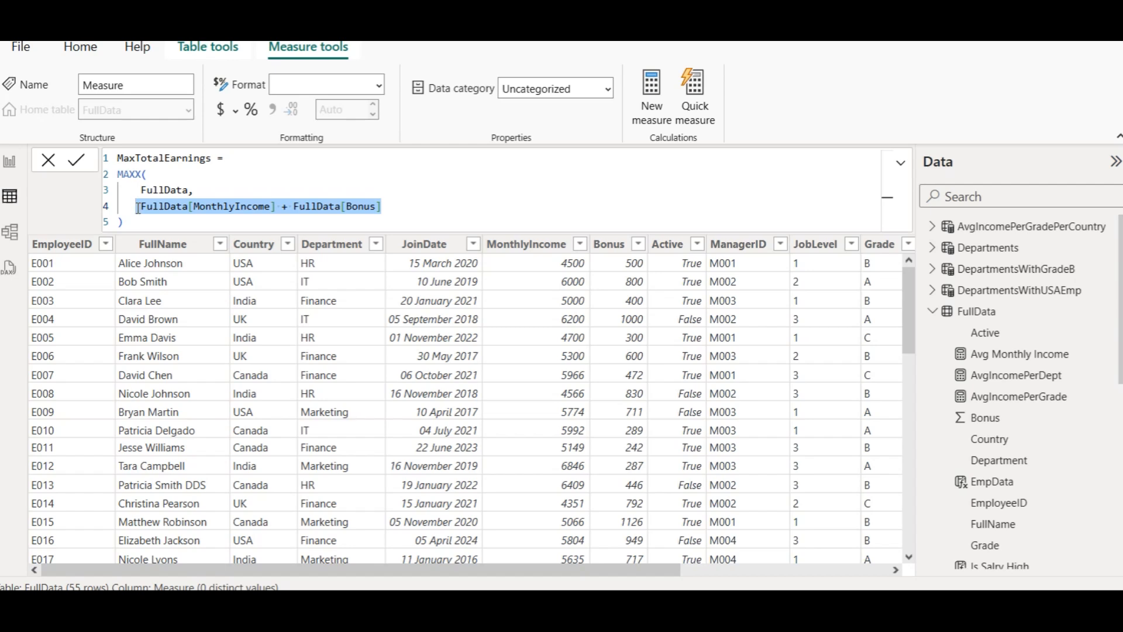
pyautogui.click(157, 175)
pyautogui.press('BackSpace')
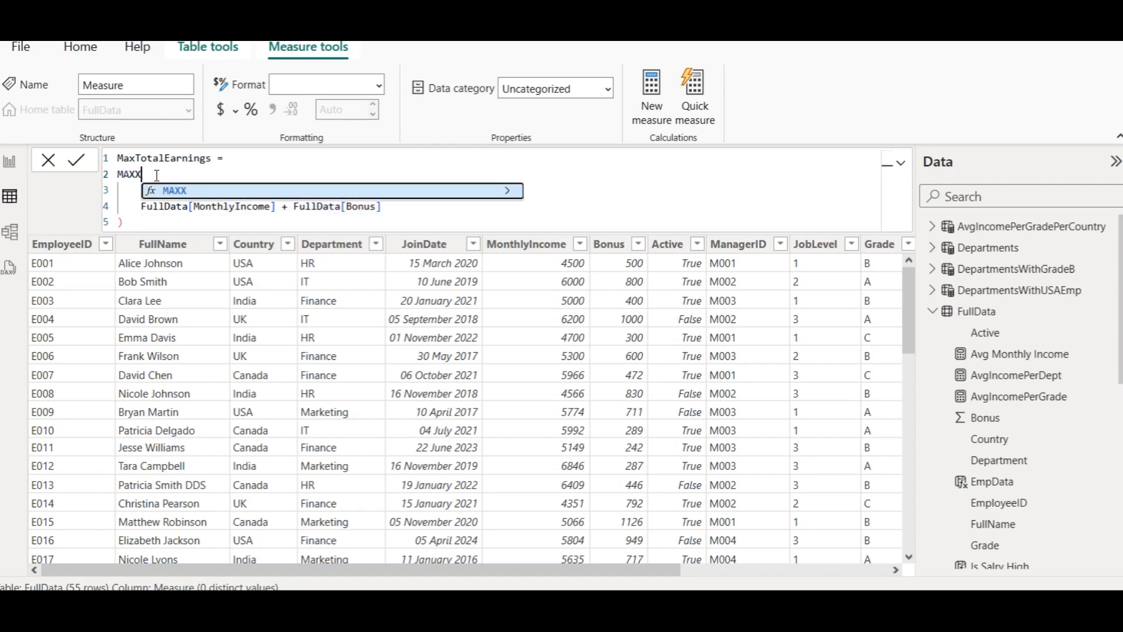
pyautogui.write('(')
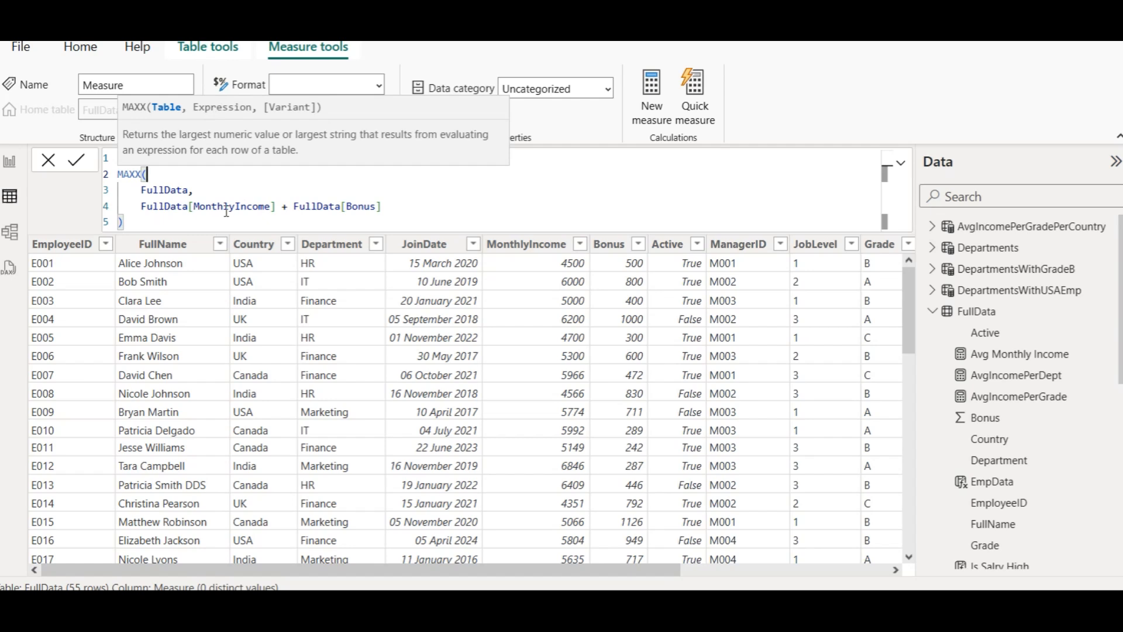
pyautogui.click(416, 203)
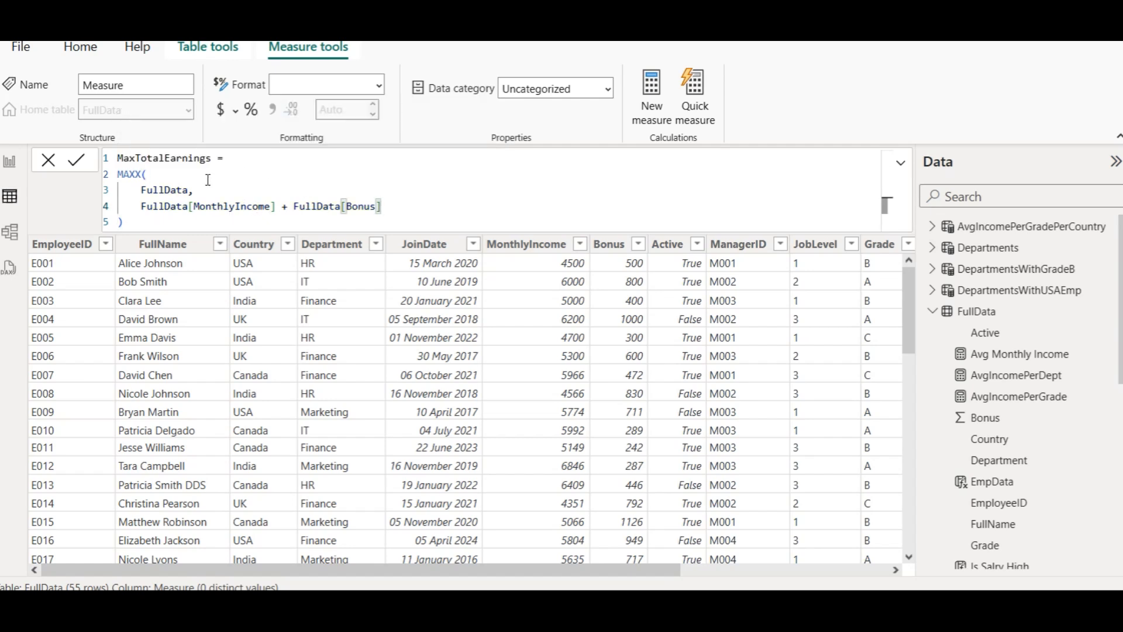
pyautogui.click(76, 163)
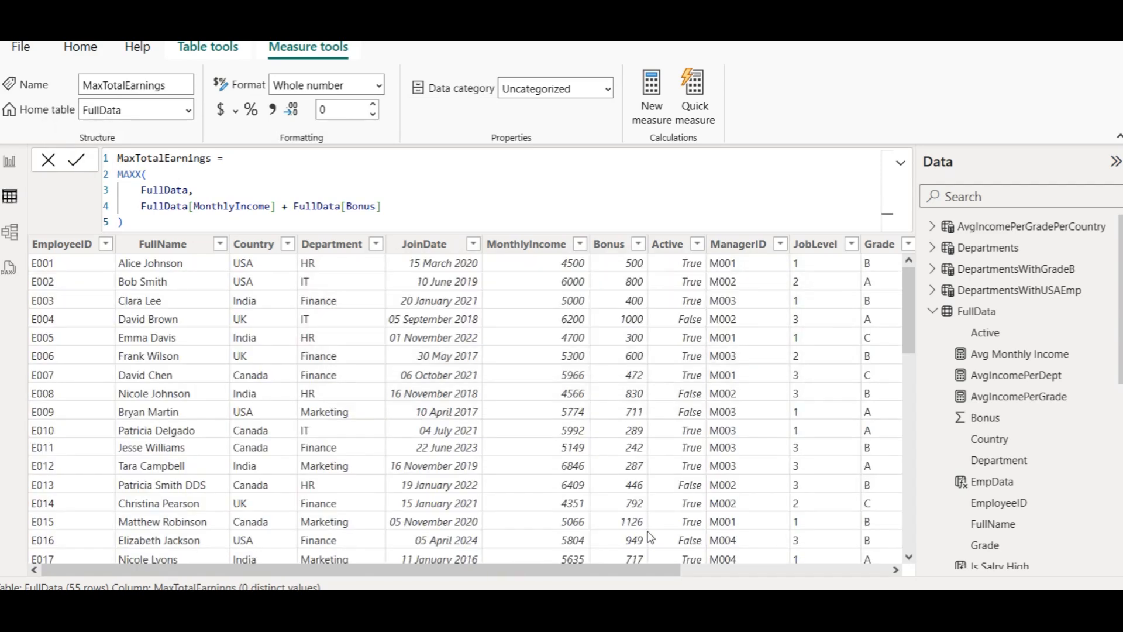
# Step: Duplicate the Max Job Level card in the report view and place the copy at the end of the card row
pyautogui.click(9, 162)
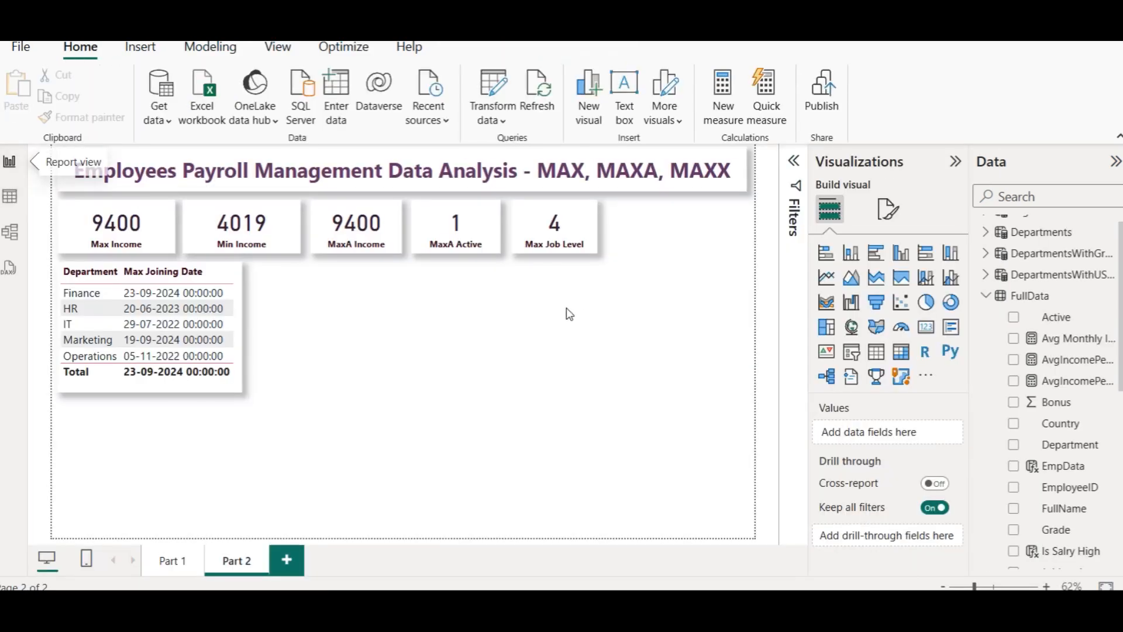
pyautogui.click(555, 230)
pyautogui.hotkey('ctrl', 'c')
pyautogui.hotkey('ctrl', 'v')
pyautogui.moveTo(559, 234); pyautogui.dragTo(704, 225)
# Step: Reposition the original Max Job Level card and widen it, the MaxA Active card and the duplicate to fill the card row evenly
pyautogui.moveTo(589, 220); pyautogui.dragTo(610, 222)
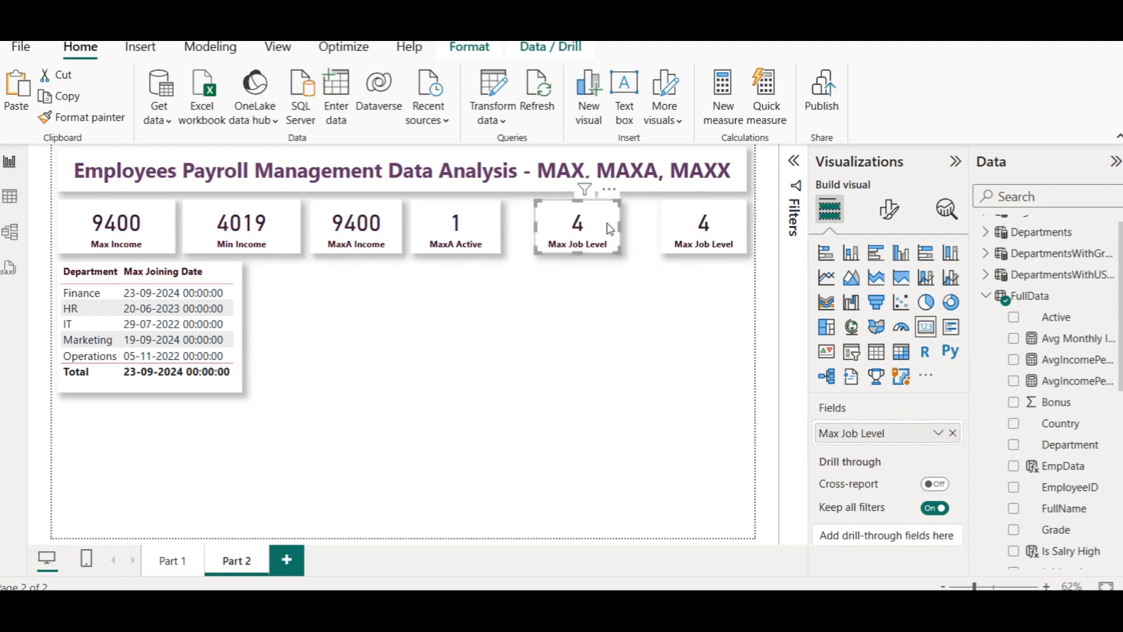
pyautogui.click(490, 228)
pyautogui.moveTo(500, 229); pyautogui.dragTo(517, 232)
pyautogui.click(589, 228)
pyautogui.moveTo(621, 231); pyautogui.dragTo(593, 240)
pyautogui.click(722, 225)
pyautogui.moveTo(659, 233); pyautogui.dragTo(642, 226)
pyautogui.click(639, 270)
# Step: Replace the duplicated card's Max Job Level field with the MaxTotalEarnings measure
pyautogui.click(708, 224)
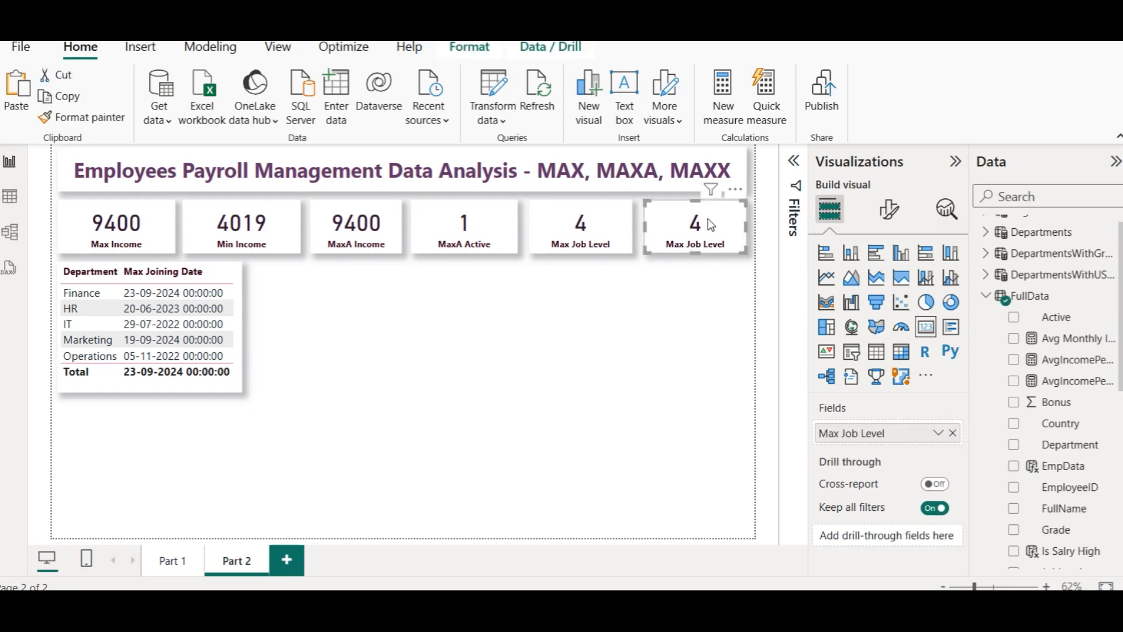
pyautogui.click(953, 433)
pyautogui.scroll(-10, 1104, 380)
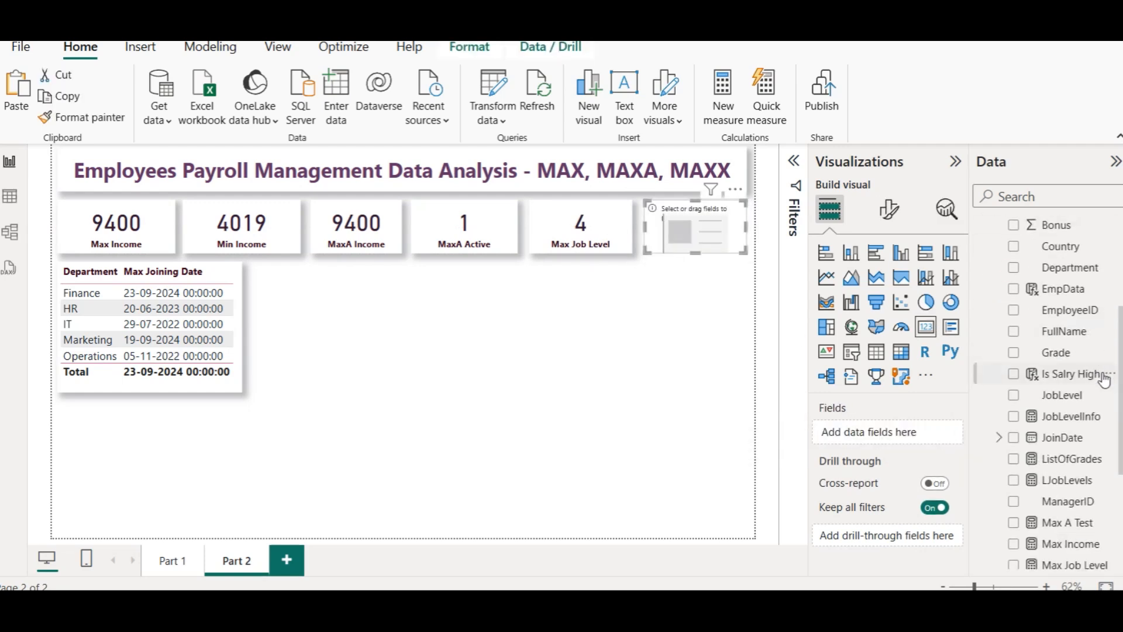
pyautogui.scroll(-2, 1105, 380)
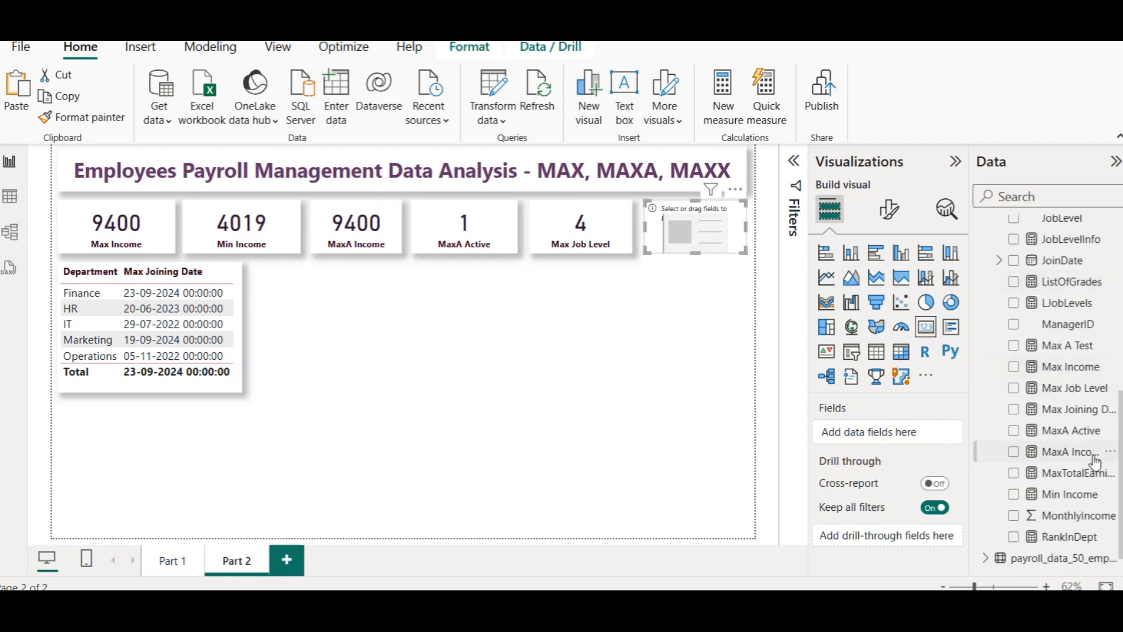
pyautogui.moveTo(1093, 473); pyautogui.dragTo(934, 434)
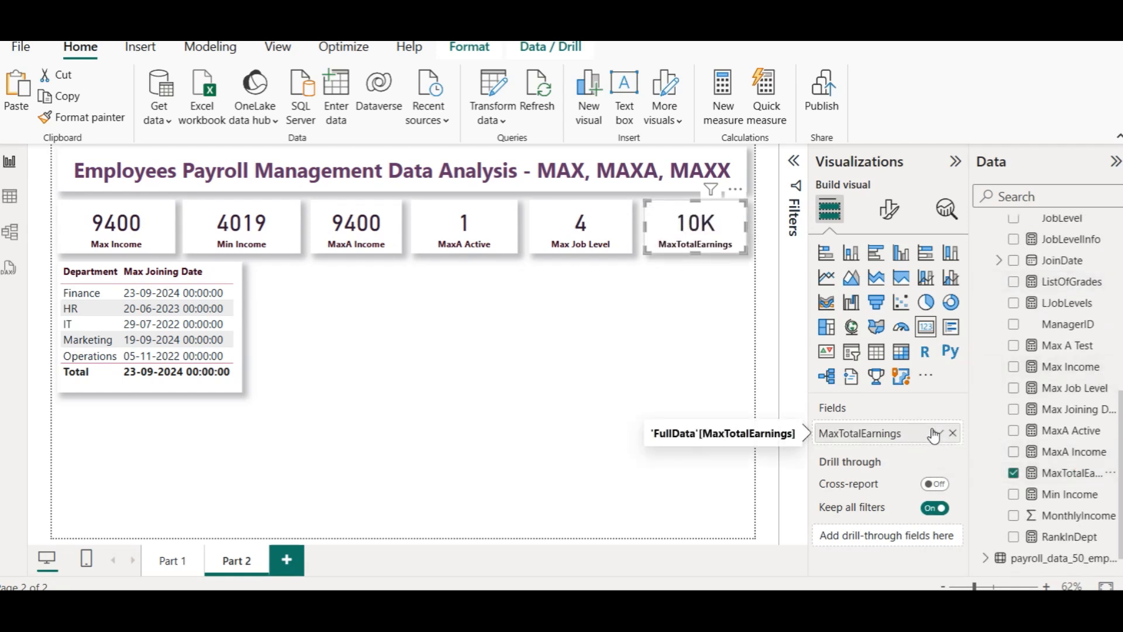
pyautogui.click(700, 297)
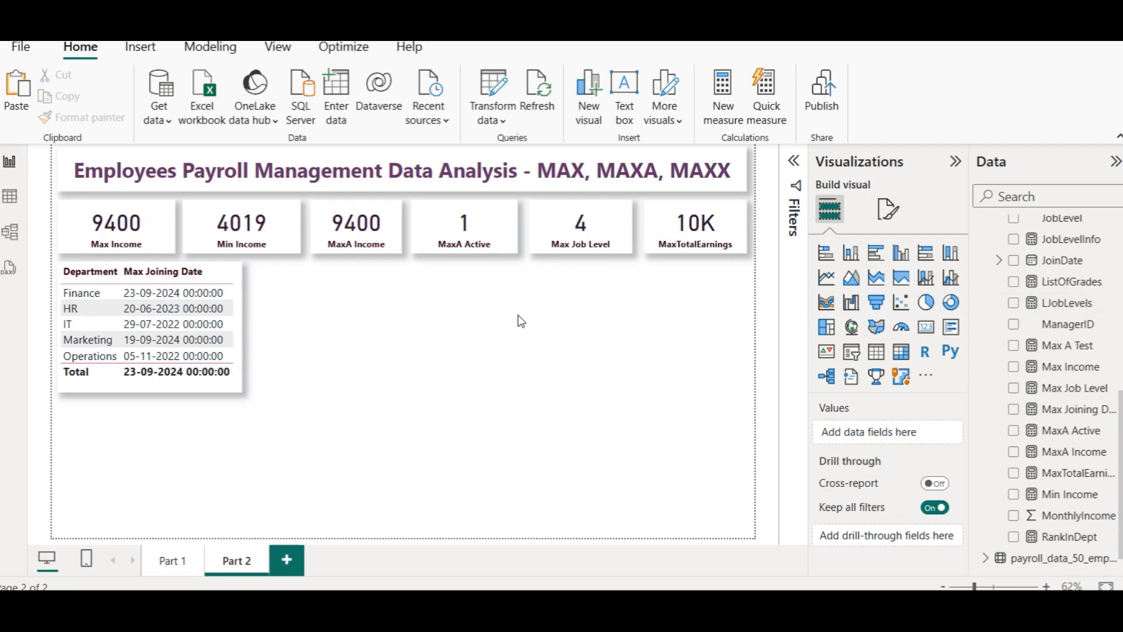
# Step: Try showing the Max Joining Date table as a clustered bar chart and a donut chart, and return it to a table
pyautogui.click(240, 278)
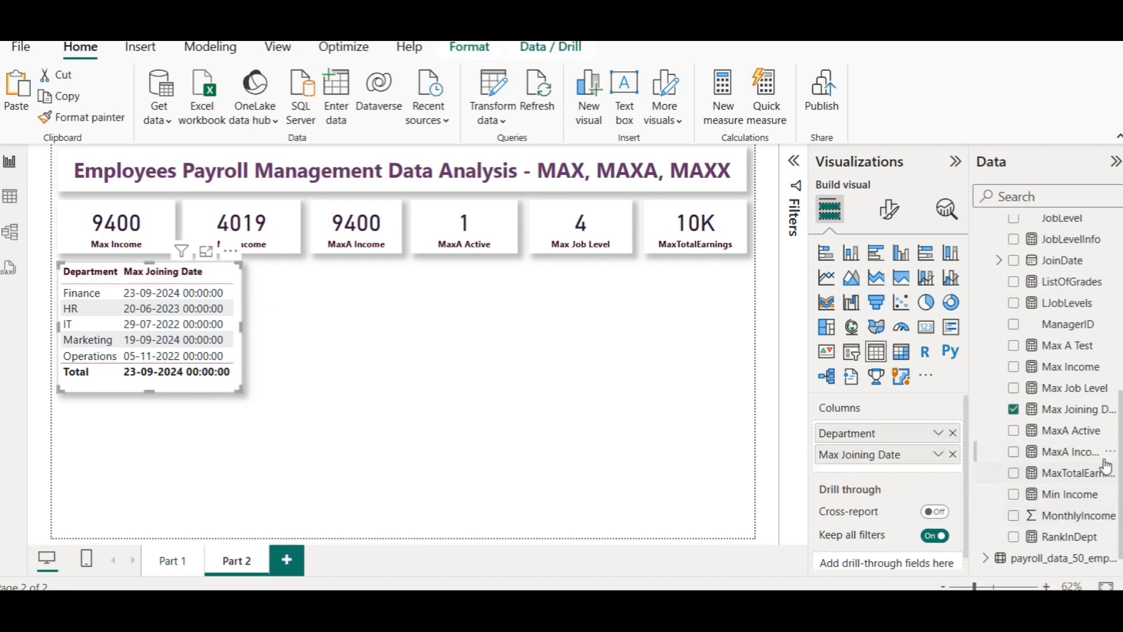
pyautogui.scroll(3, 1084, 433)
pyautogui.scroll(-3, 1084, 433)
pyautogui.click(878, 257)
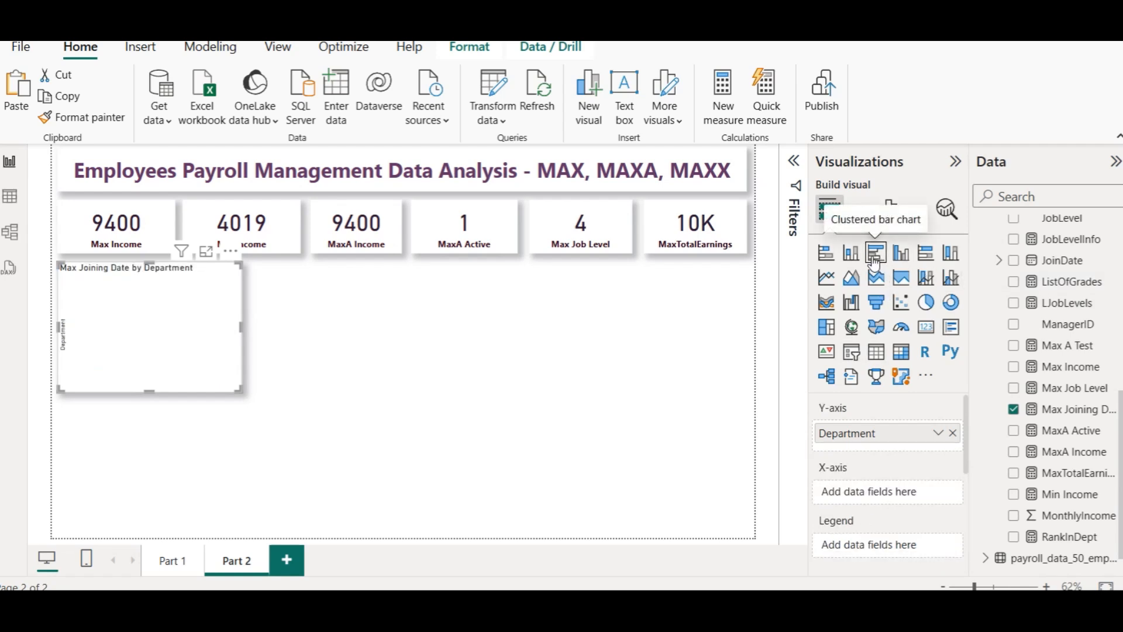
pyautogui.click(951, 306)
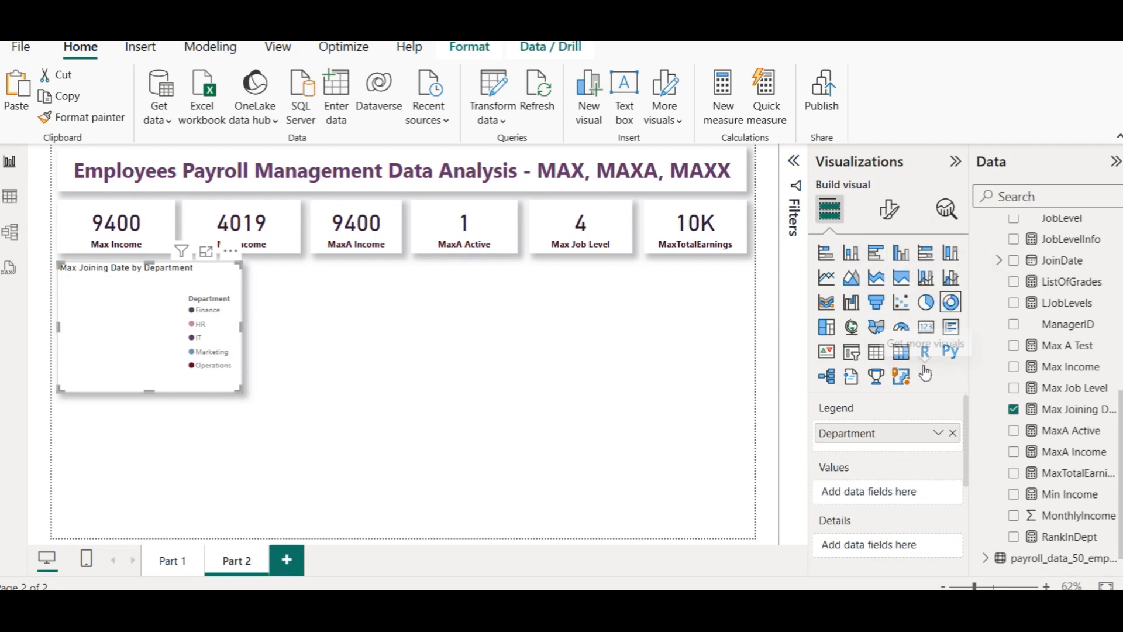
pyautogui.click(876, 353)
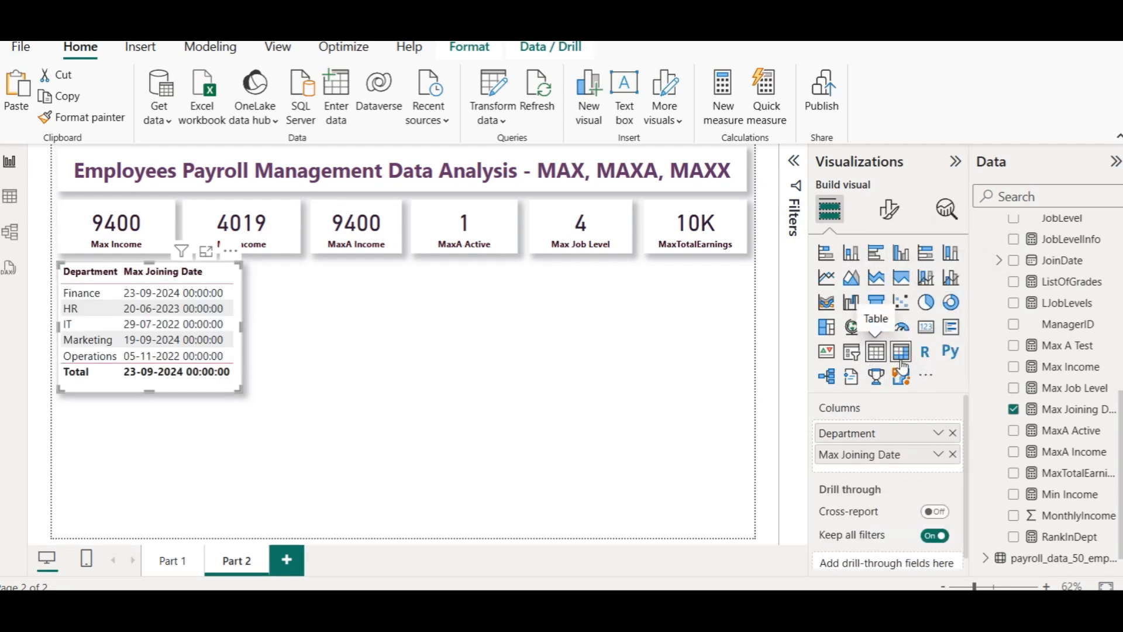
pyautogui.click(899, 354)
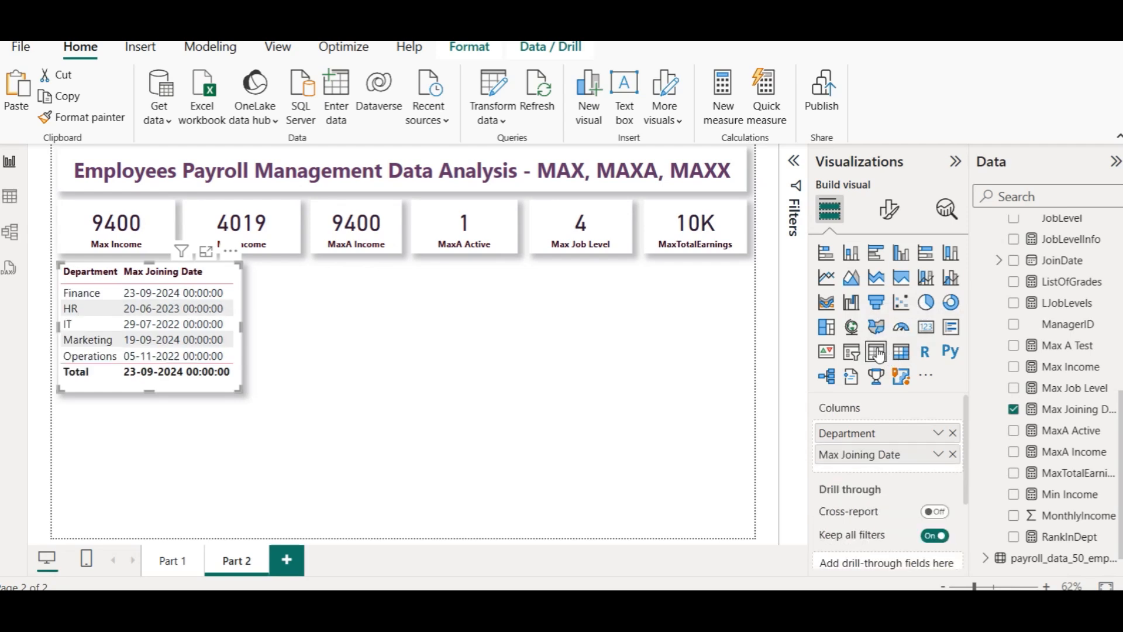
pyautogui.click(350, 315)
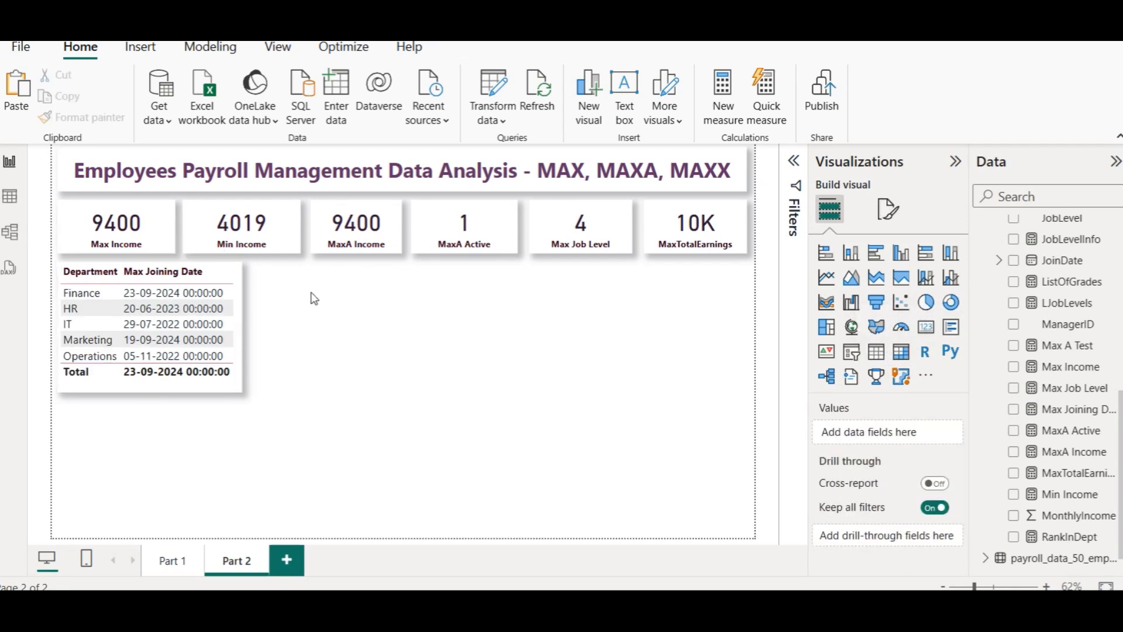
pyautogui.click(717, 245)
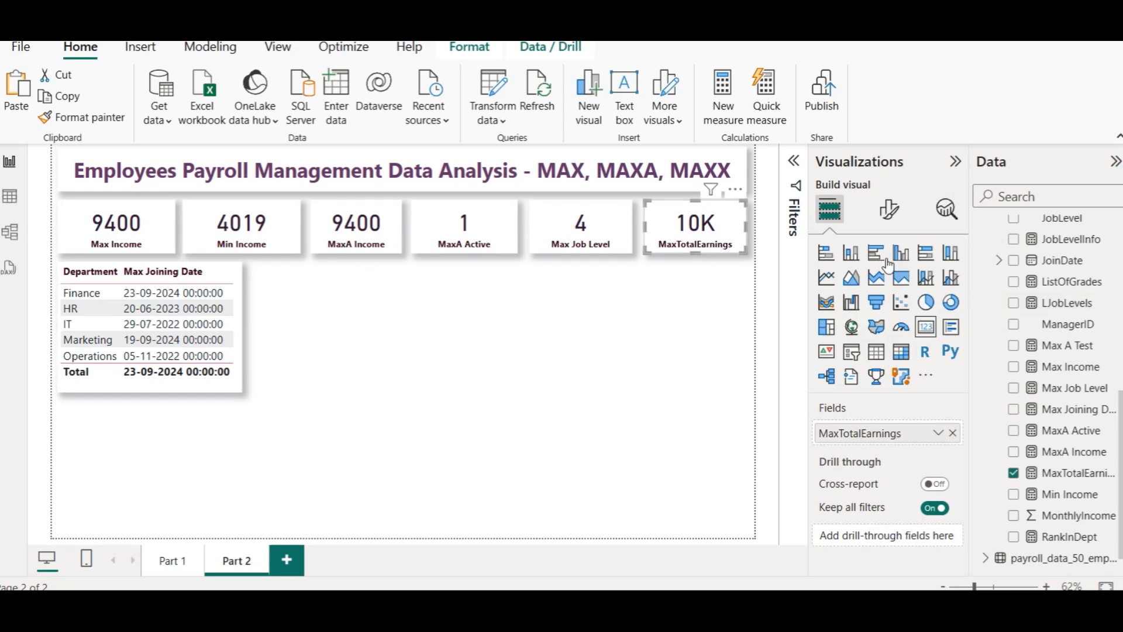
pyautogui.click(948, 307)
pyautogui.hotkey('ctrl', 'z')
pyautogui.click(954, 311)
pyautogui.hotkey('ctrl', 'z')
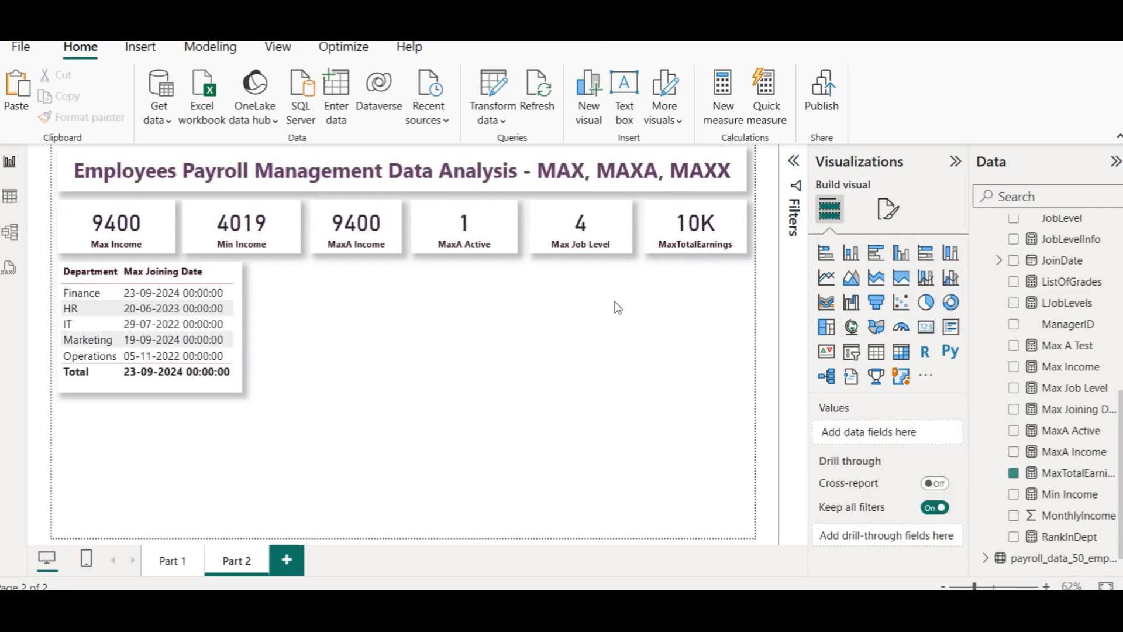
# Step: Insert an empty donut chart beside the joining-date table and sort the table by Max Joining Date in ascending order
pyautogui.click(952, 304)
pyautogui.moveTo(241, 443); pyautogui.dragTo(364, 314)
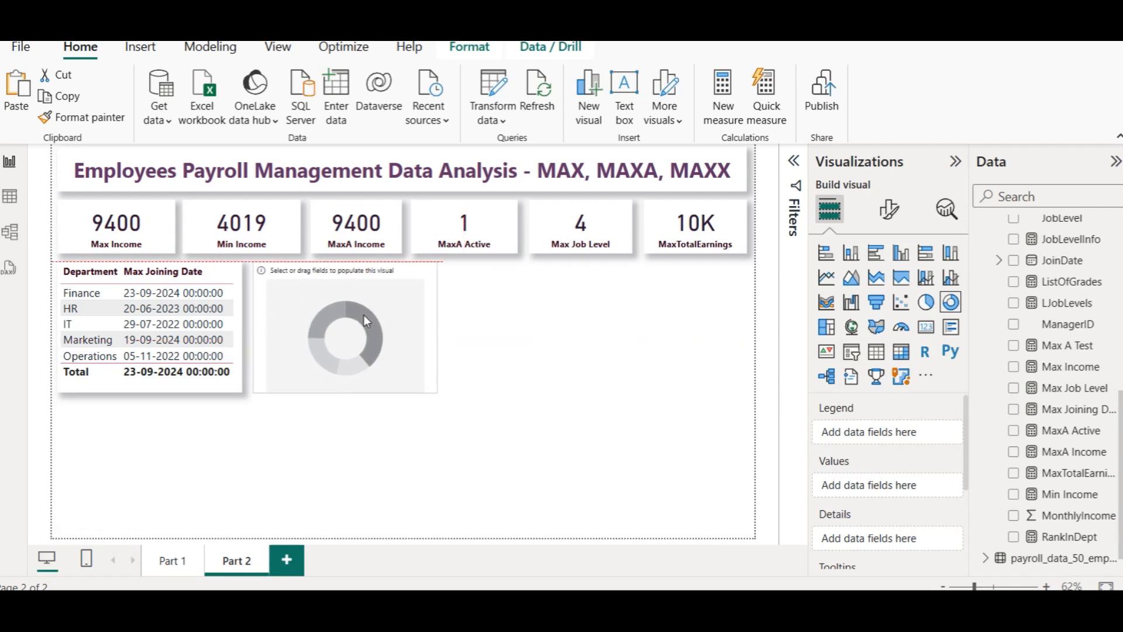
pyautogui.click(186, 280)
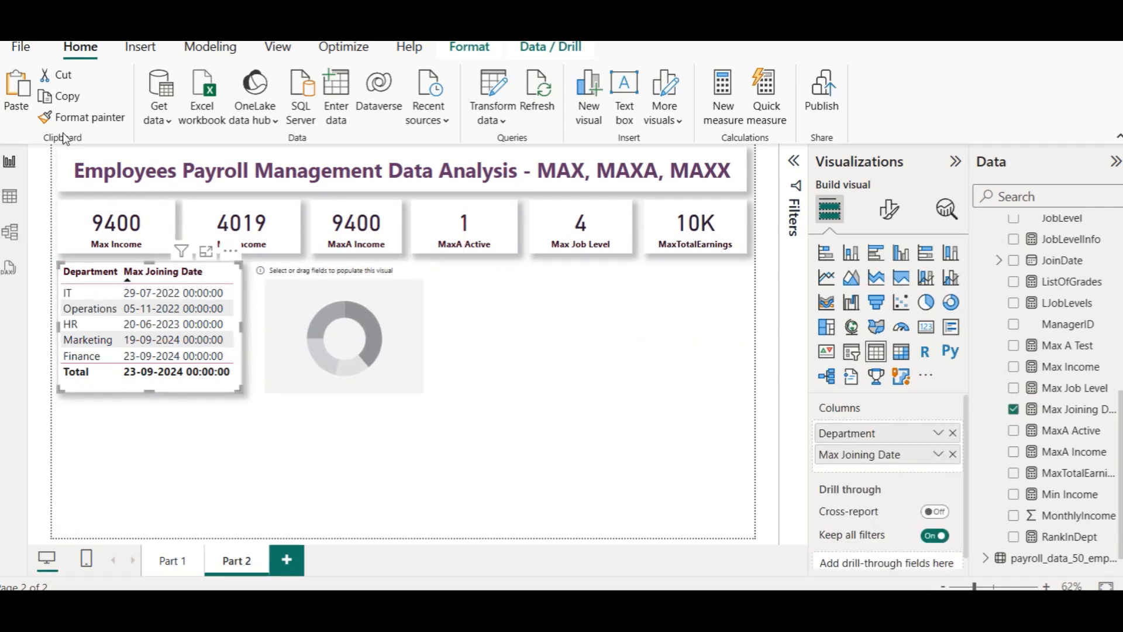
# Step: Populate the donut chart with Department as its legend and MaxTotalEarnings as its values
pyautogui.click(393, 309)
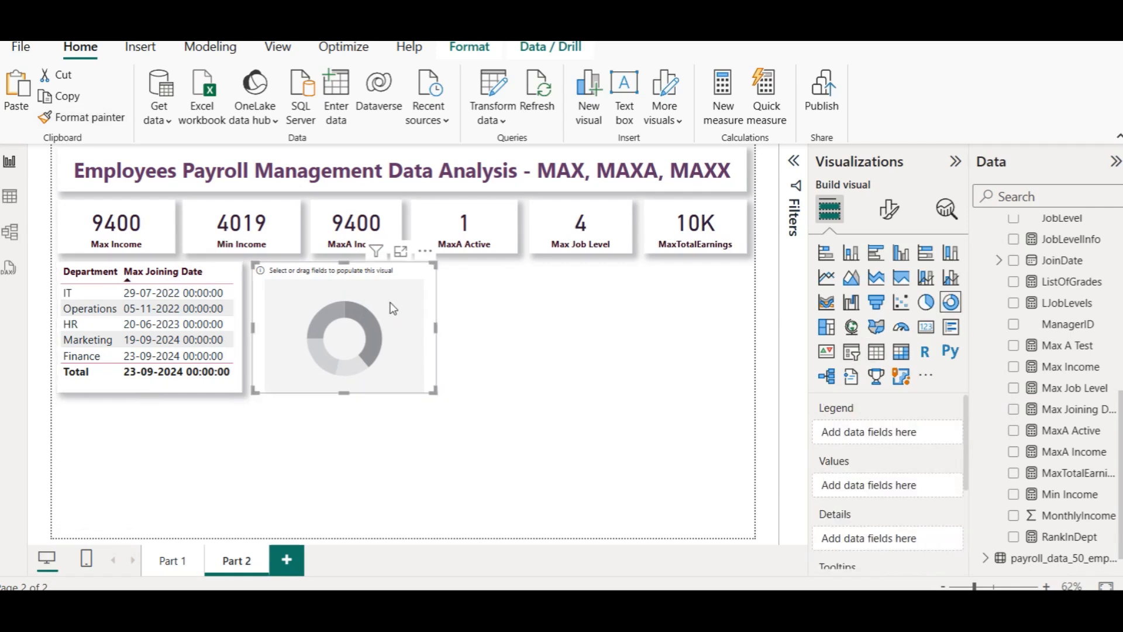
pyautogui.scroll(10, 1105, 404)
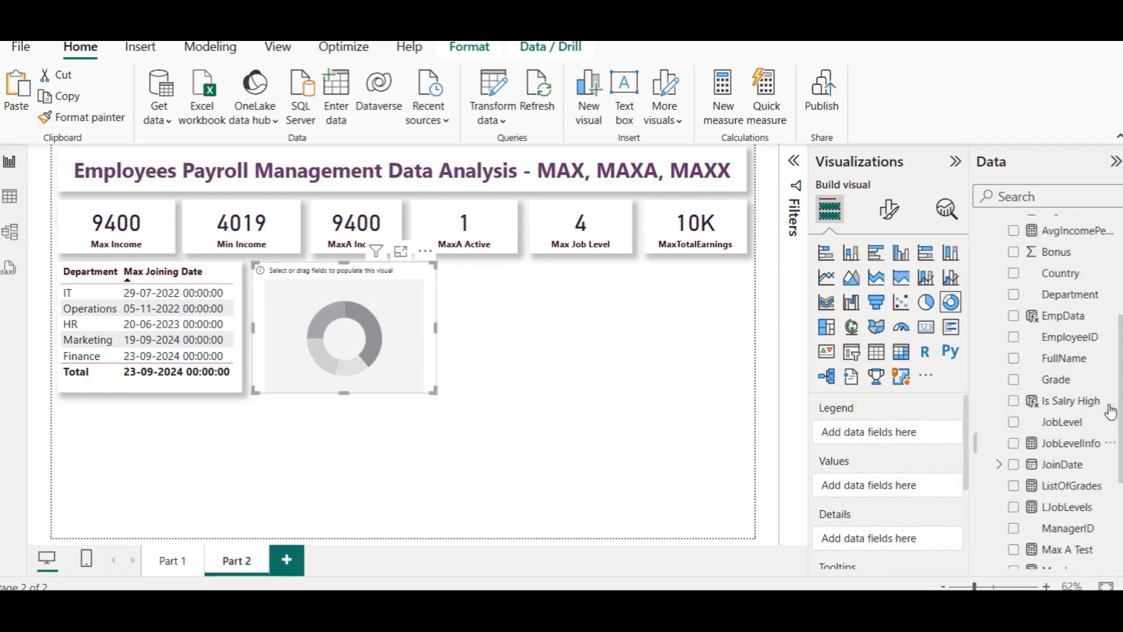
pyautogui.moveTo(1094, 450); pyautogui.dragTo(915, 431)
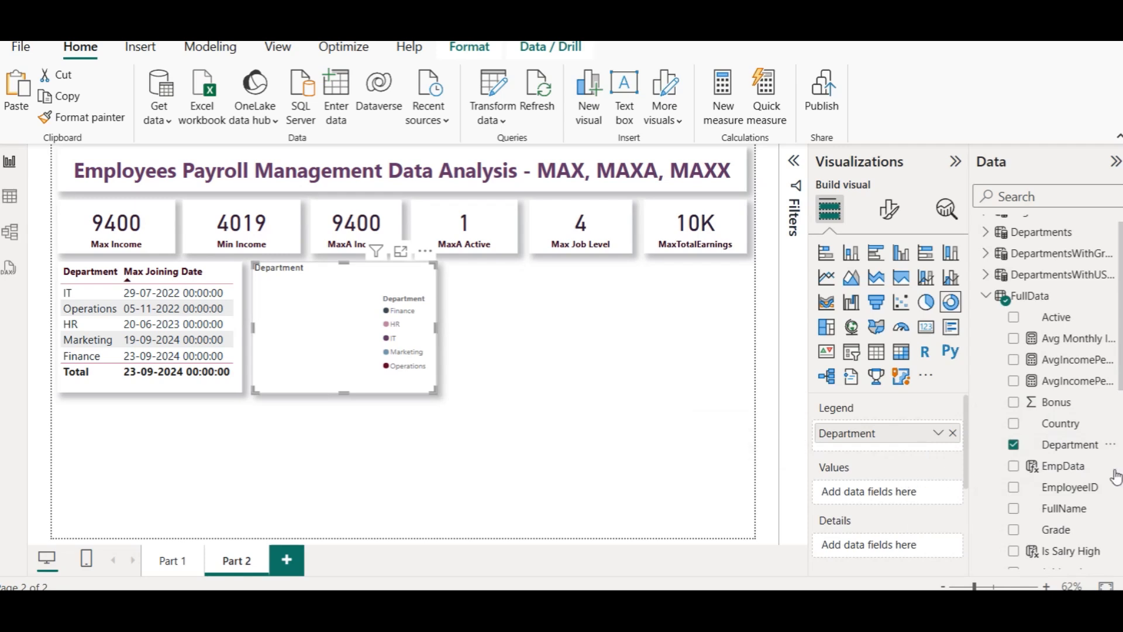
pyautogui.scroll(-10, 1080, 483)
pyautogui.moveTo(1080, 483); pyautogui.dragTo(866, 492)
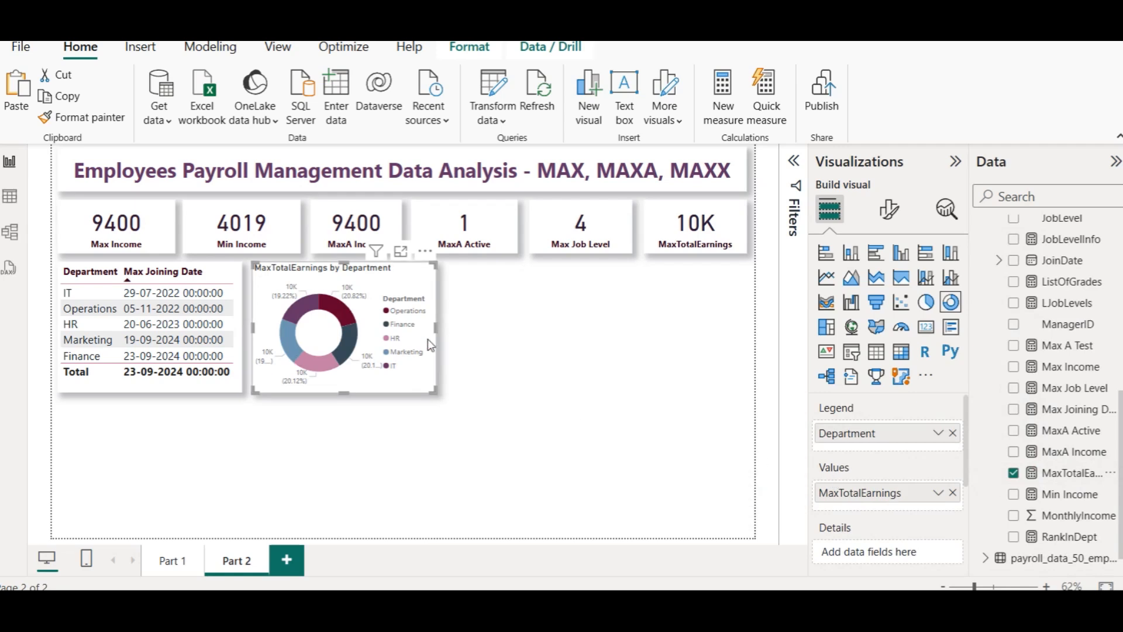
# Step: Examine the MaxTotalEarnings value of each department slice in the donut chart
pyautogui.moveTo(334, 312)
pyautogui.moveTo(349, 344)
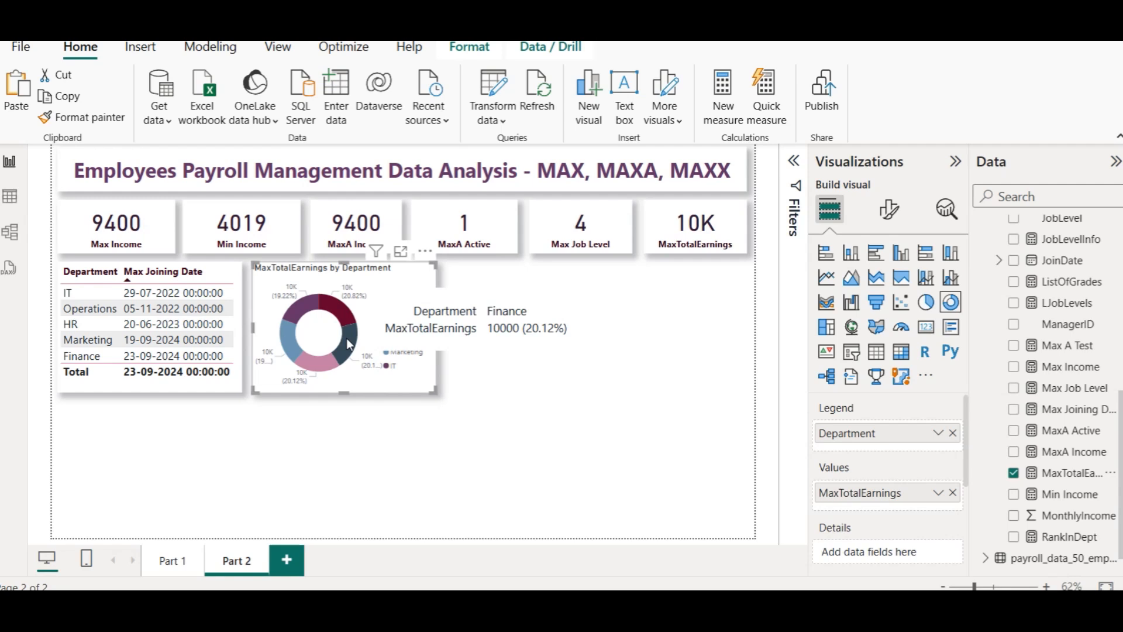
pyautogui.moveTo(320, 371)
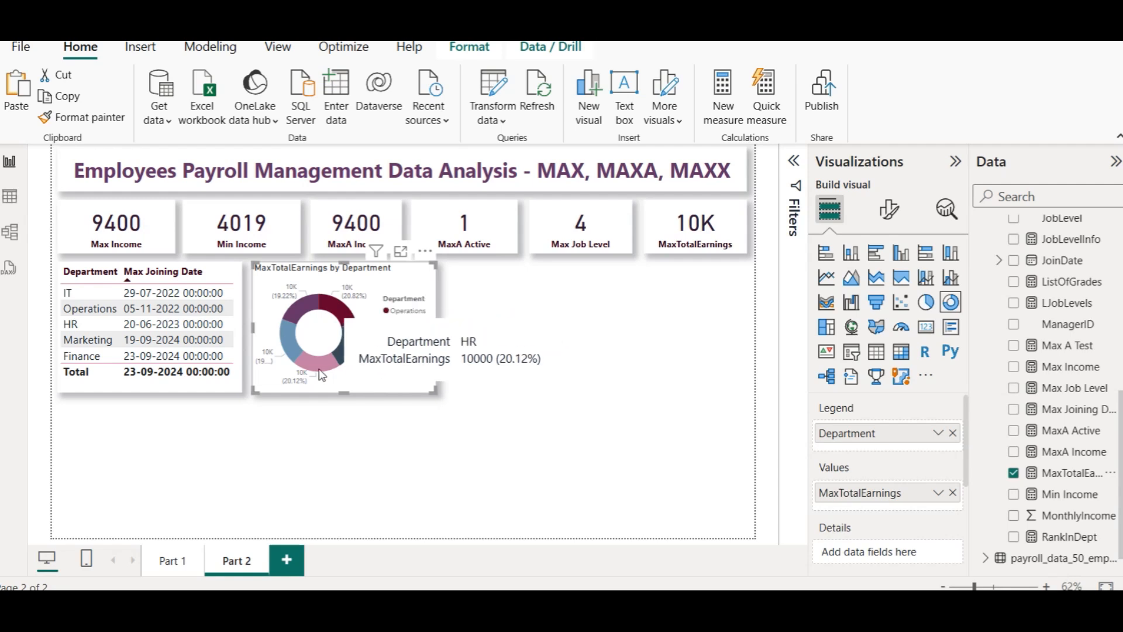
pyautogui.moveTo(293, 342)
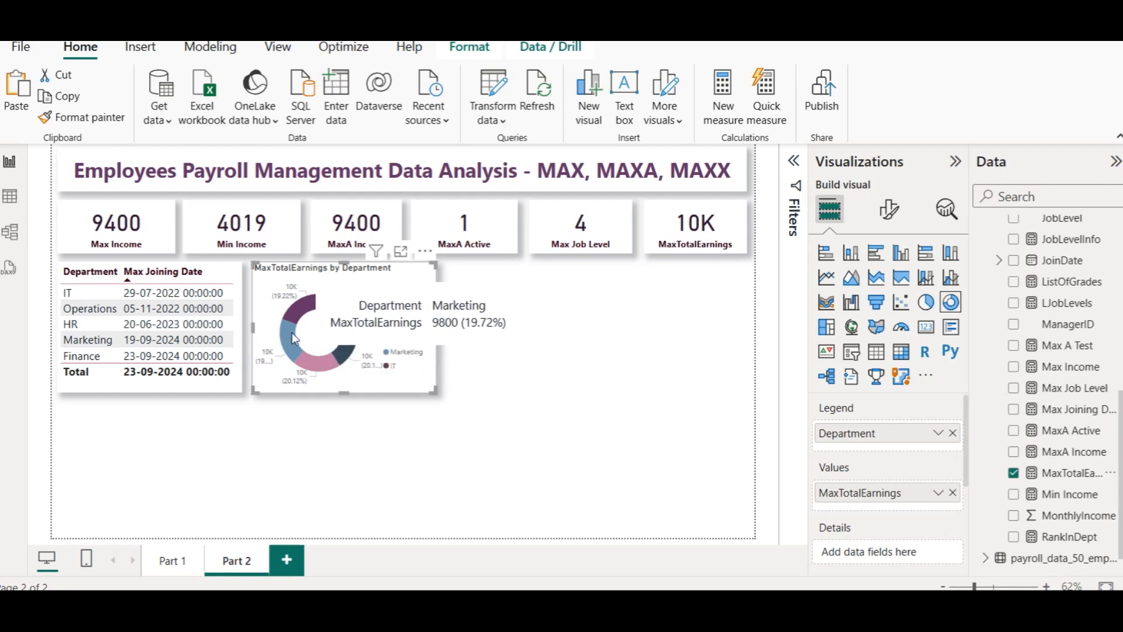
pyautogui.moveTo(299, 317)
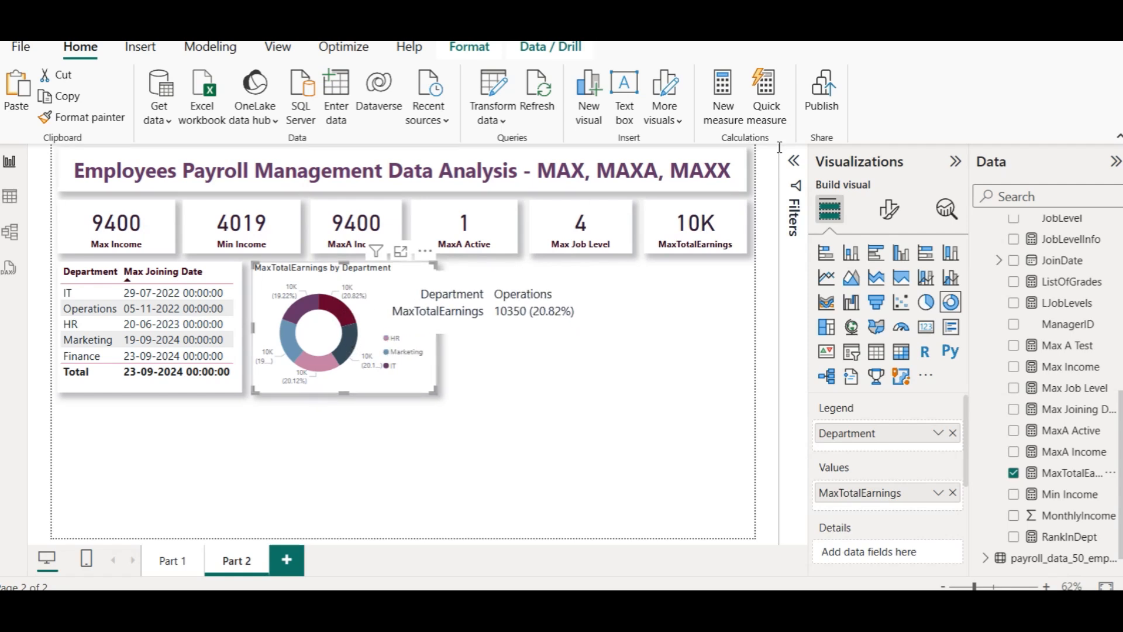
# Step: Set the callout value's display units to None on the MaxTotalEarnings card
pyautogui.click(889, 209)
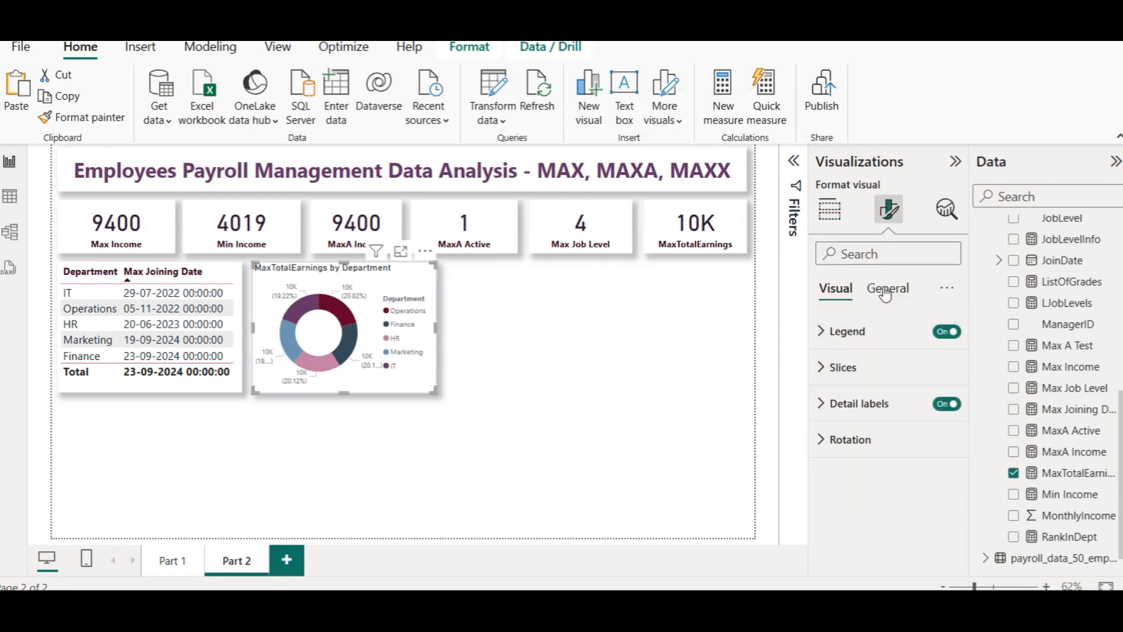
pyautogui.click(728, 246)
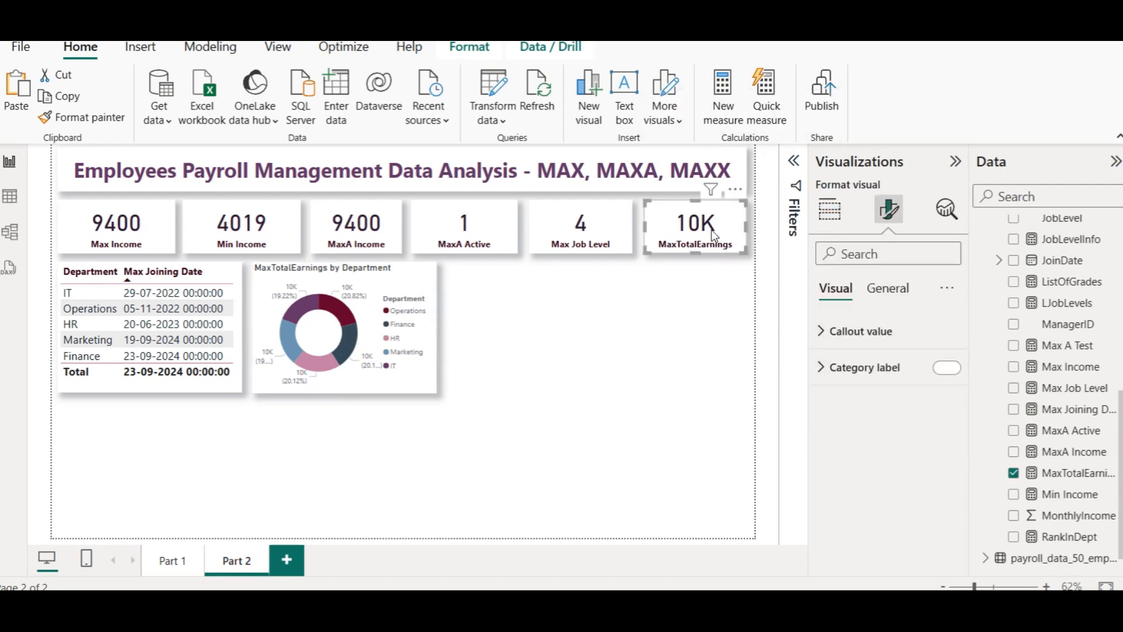
pyautogui.click(863, 331)
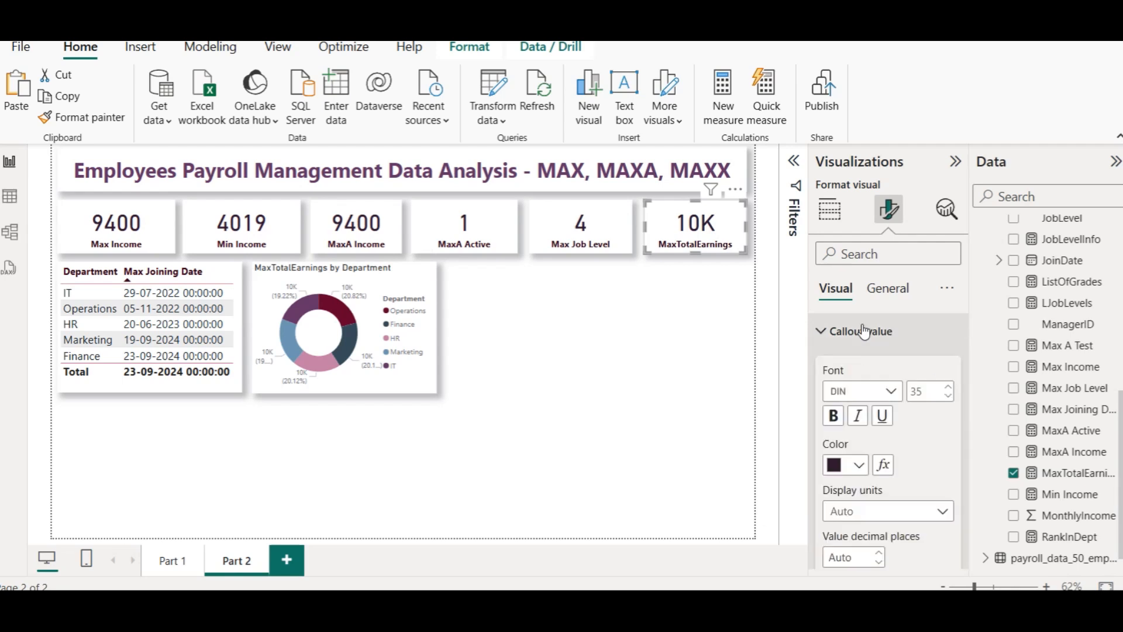
pyautogui.click(860, 513)
pyautogui.click(839, 406)
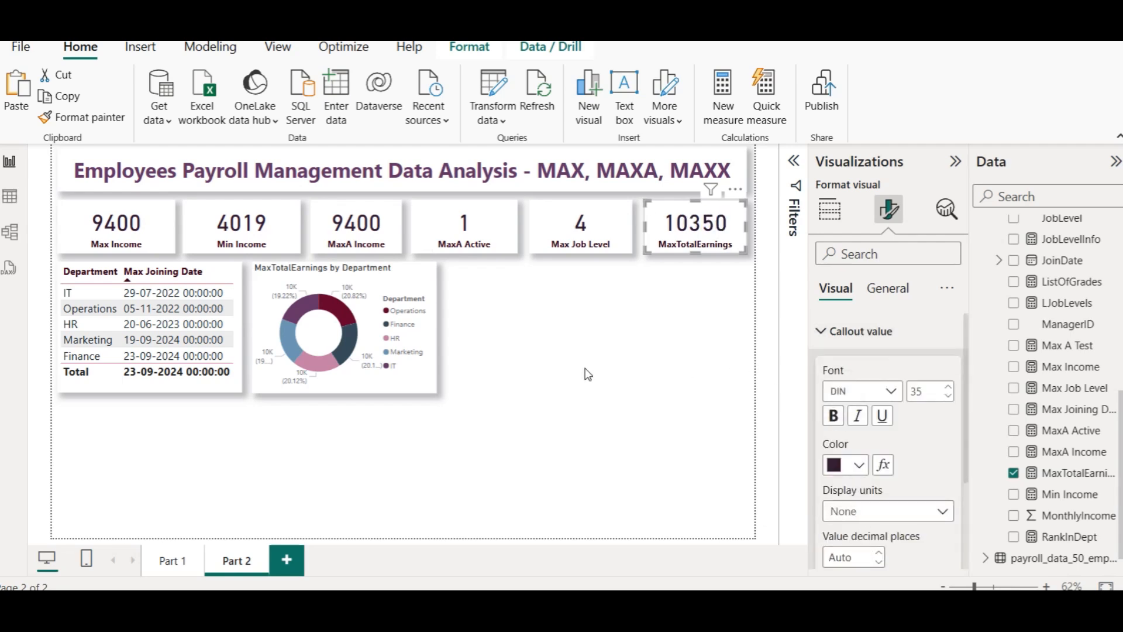
pyautogui.click(619, 343)
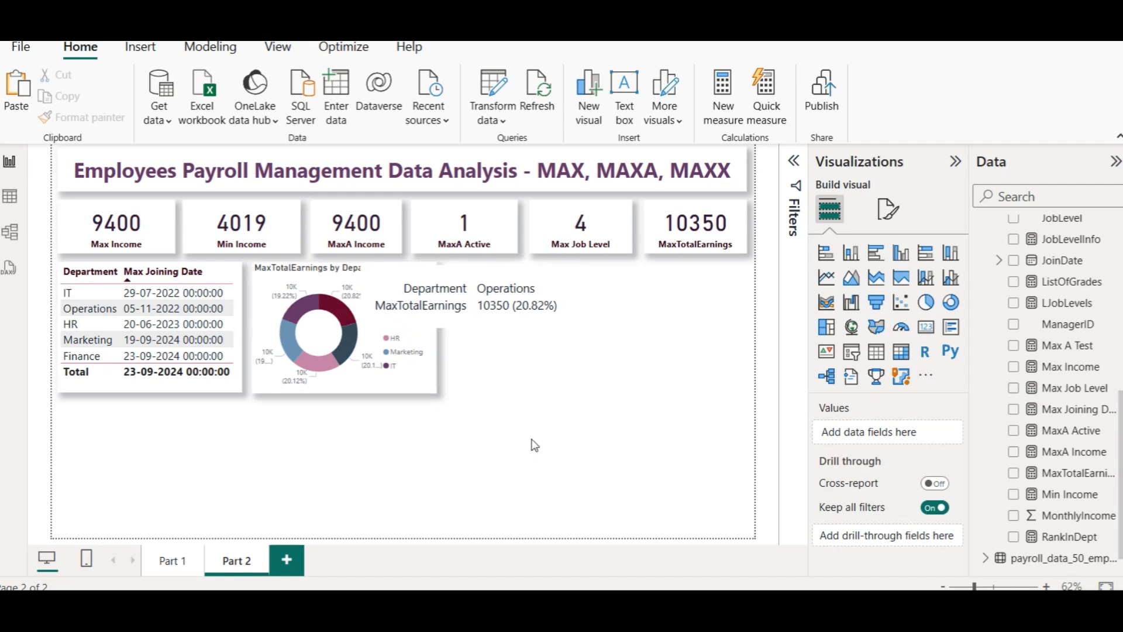
# Step: Center the donut chart's title, make it bold and set its text color to dark maroon
pyautogui.click(321, 268)
pyautogui.click(889, 210)
pyautogui.click(888, 288)
pyautogui.click(849, 367)
pyautogui.scroll(-3, 877, 453)
pyautogui.click(860, 544)
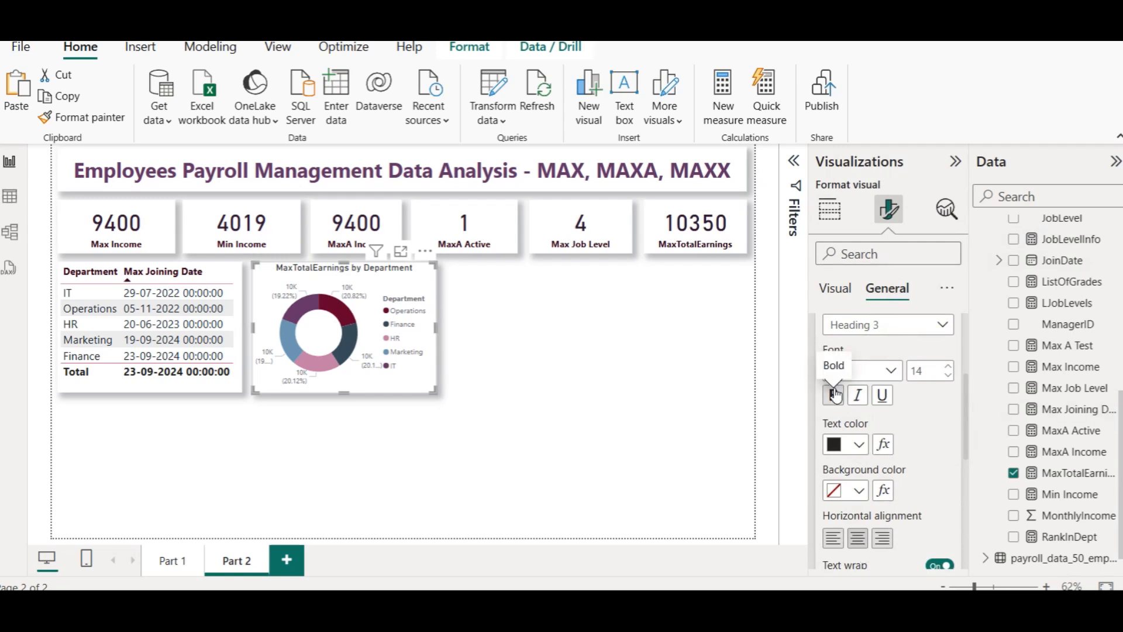
pyautogui.click(835, 446)
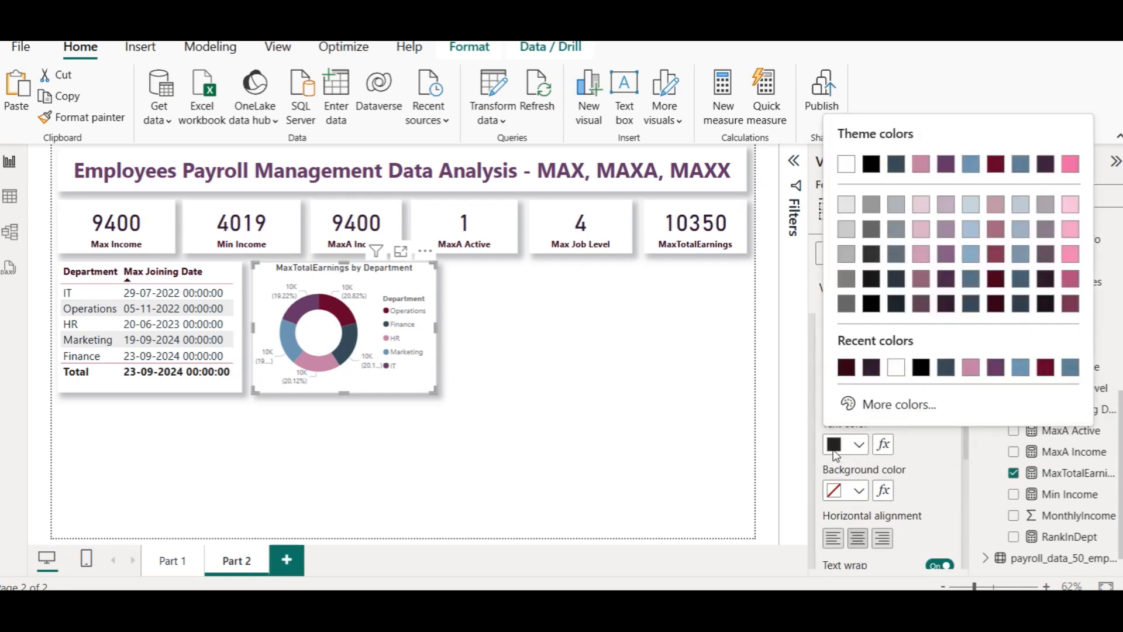
pyautogui.click(844, 367)
pyautogui.click(837, 400)
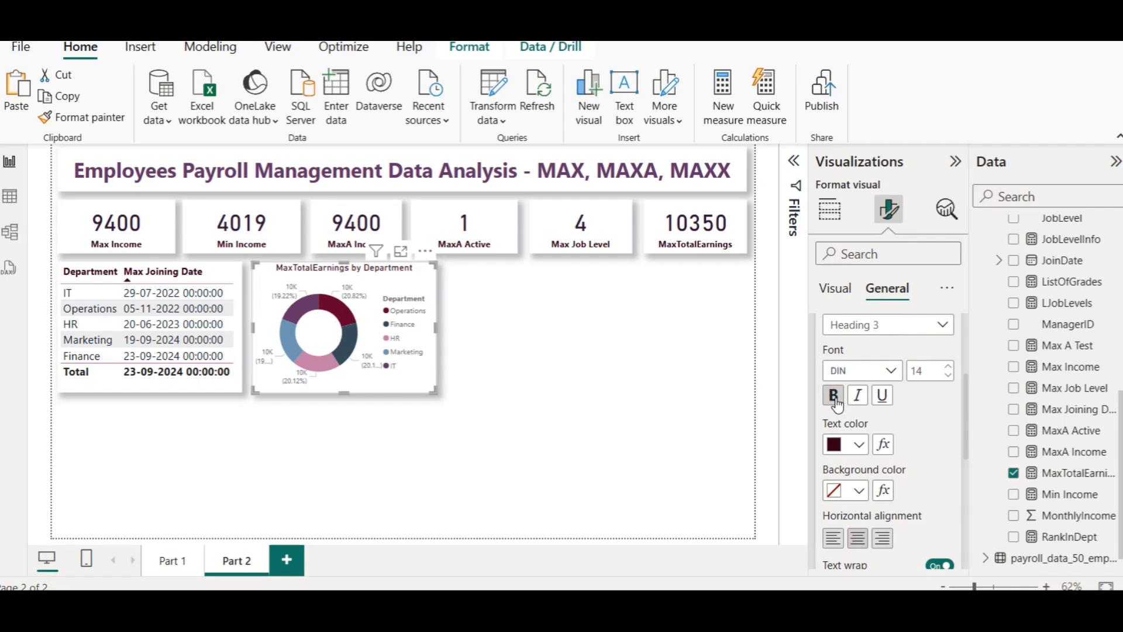
pyautogui.click(538, 354)
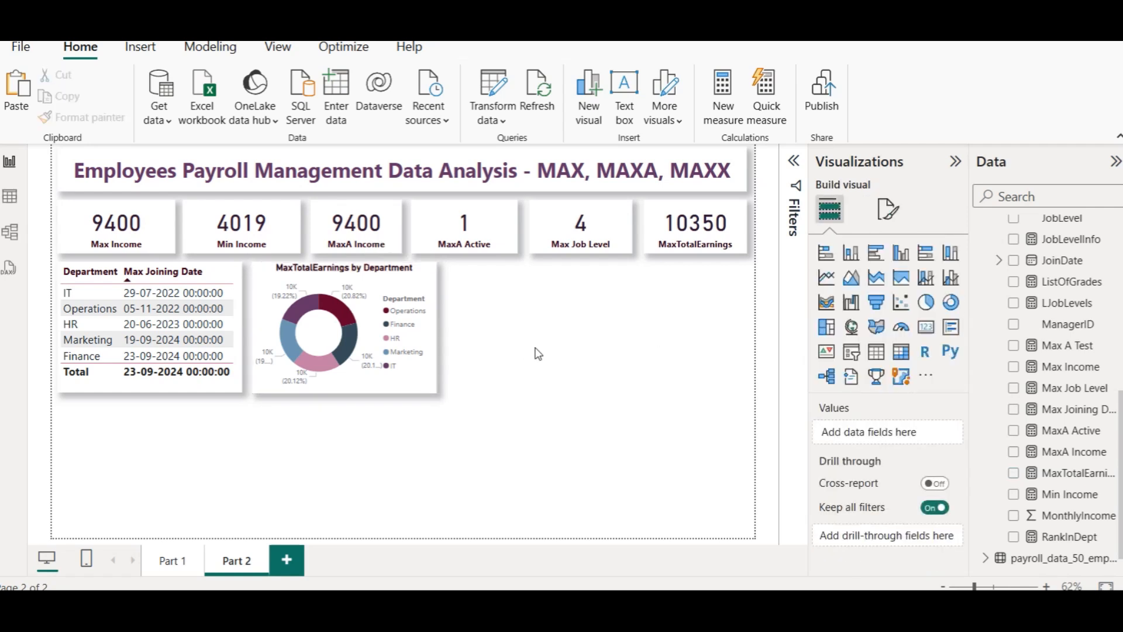
# Step: Duplicate the MaxTotalEarnings by Department donut chart and place the copy directly beside the original
pyautogui.click(410, 281)
pyautogui.hotkey('ctrl', 'c')
pyautogui.hotkey('ctrl', 'v')
pyautogui.moveTo(412, 284); pyautogui.dragTo(608, 287)
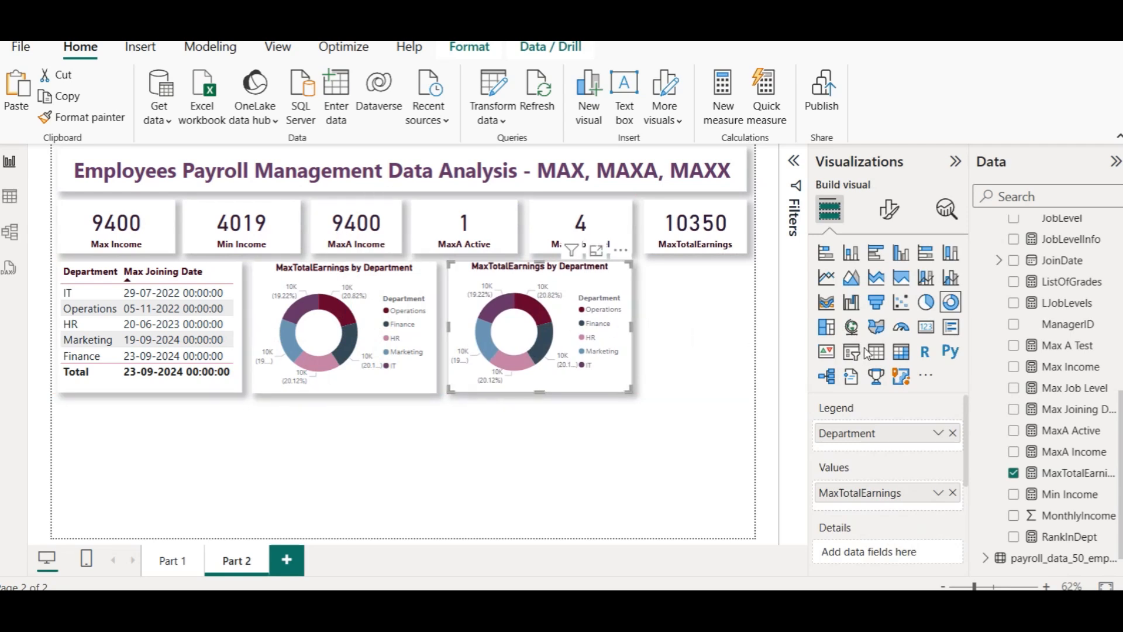
# Step: Replace the copied chart's MaxTotalEarnings values with MaxA Income and convert it to a clustered column chart
pyautogui.click(953, 493)
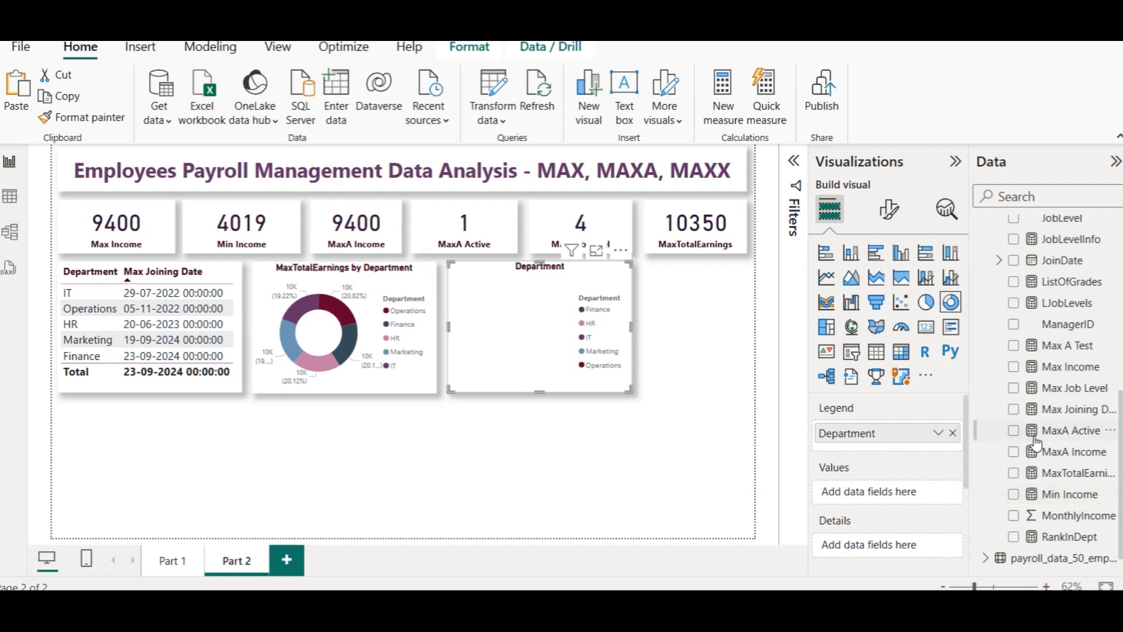
pyautogui.moveTo(1048, 452); pyautogui.dragTo(866, 492)
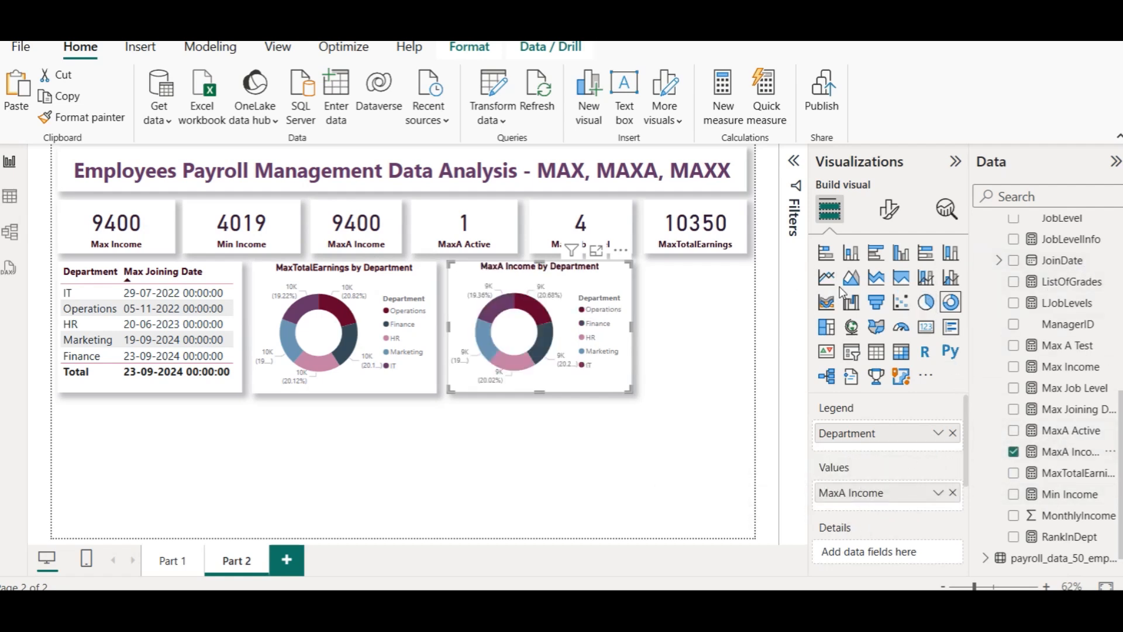
pyautogui.click(904, 258)
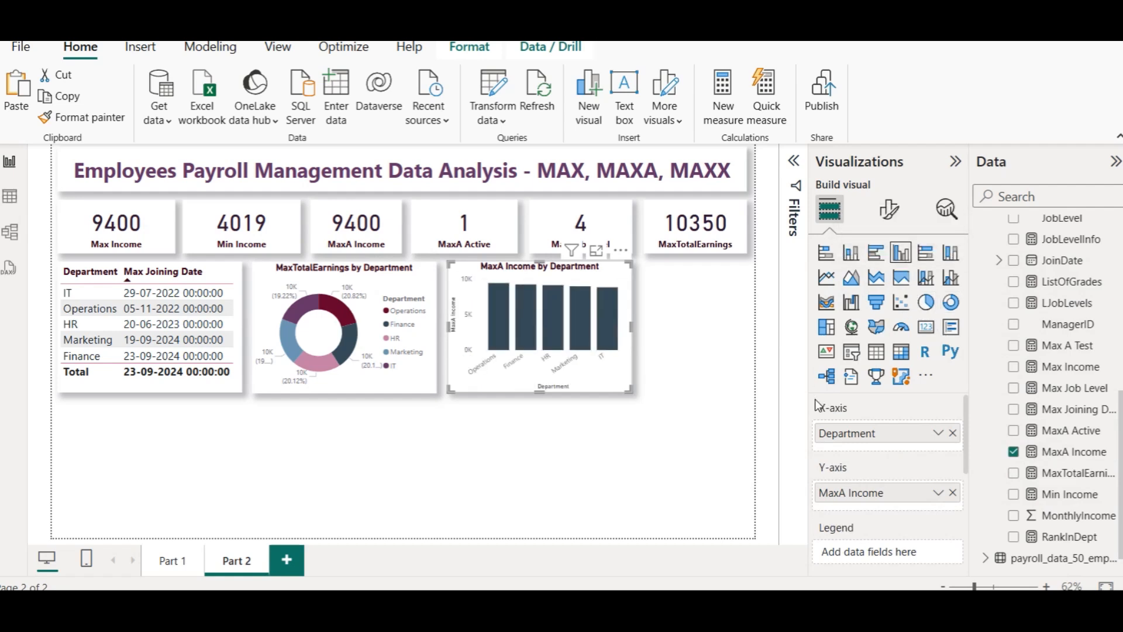
pyautogui.moveTo(498, 313)
pyautogui.click(680, 298)
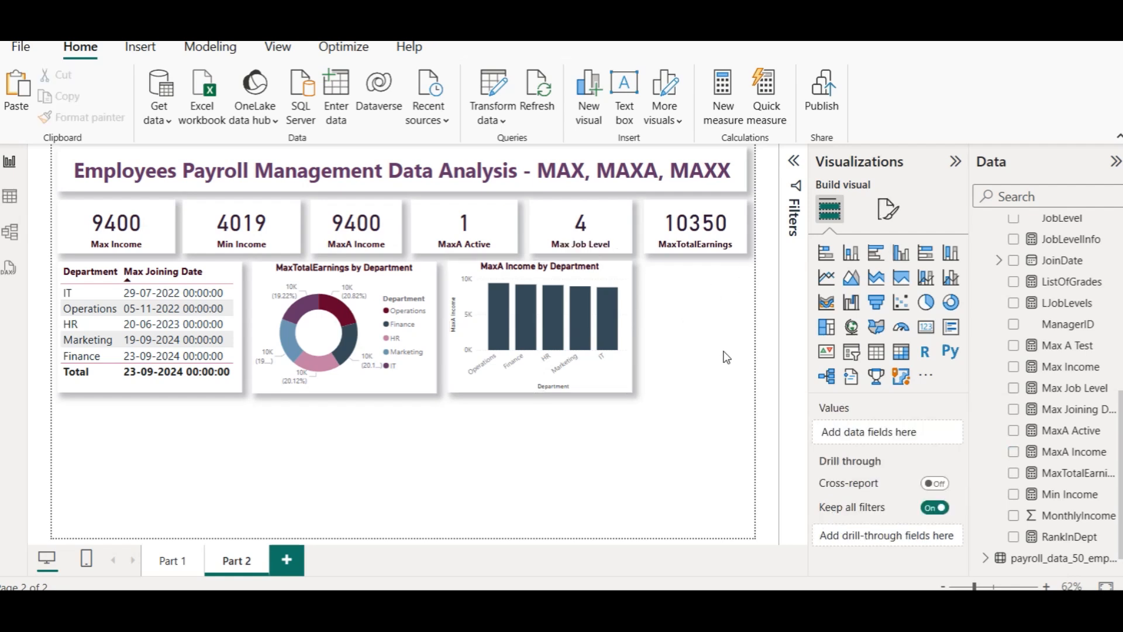
# Step: Add a tall clustered bar chart beside the MaxA Income by Department chart, with EmployeeID on its Y-axis
pyautogui.click(876, 253)
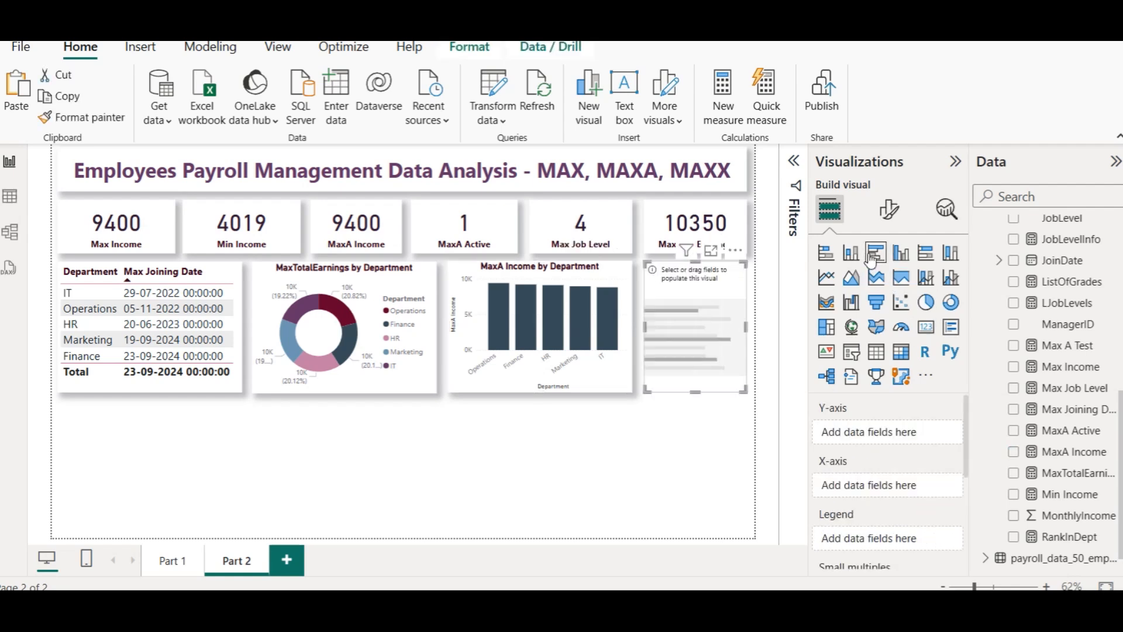
pyautogui.moveTo(695, 391); pyautogui.dragTo(712, 531)
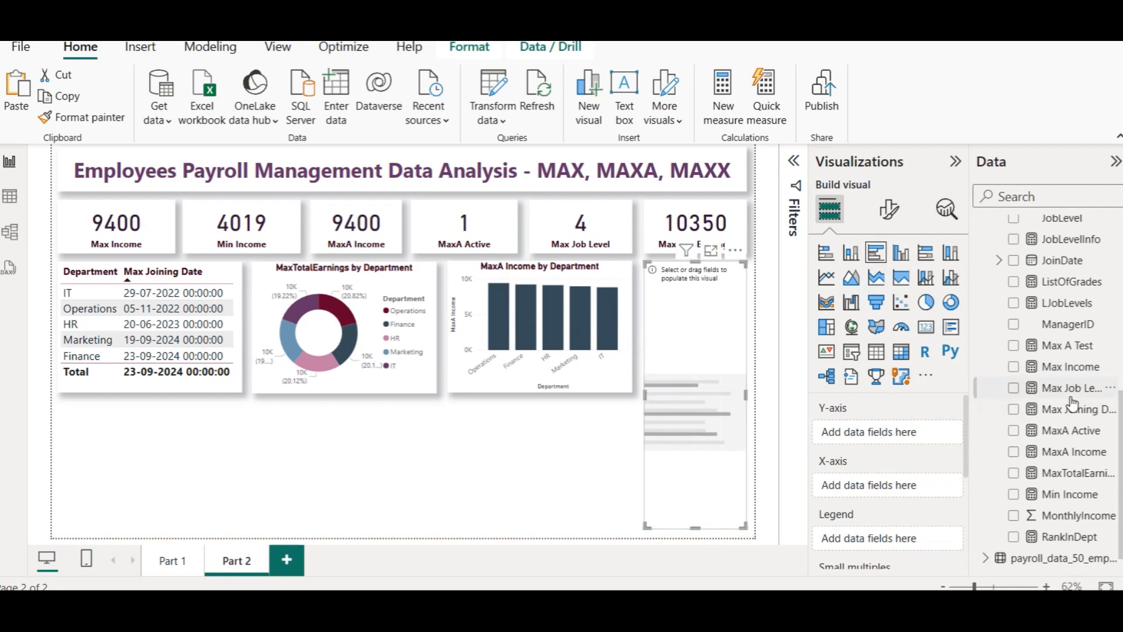
pyautogui.scroll(5, 1073, 402)
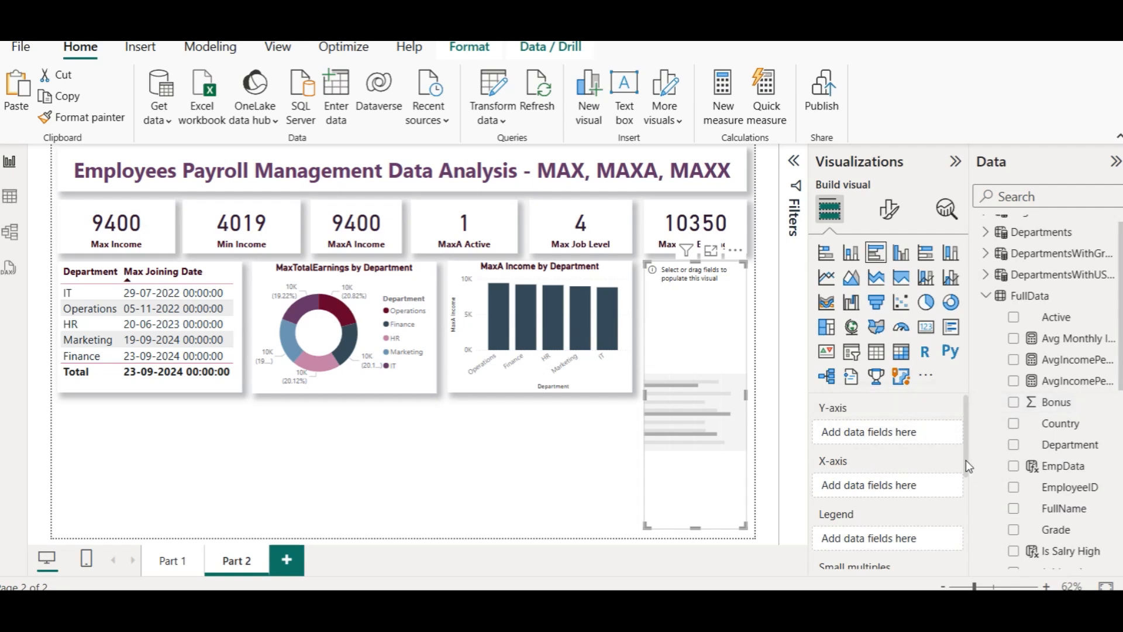
pyautogui.scroll(-2, 1100, 428)
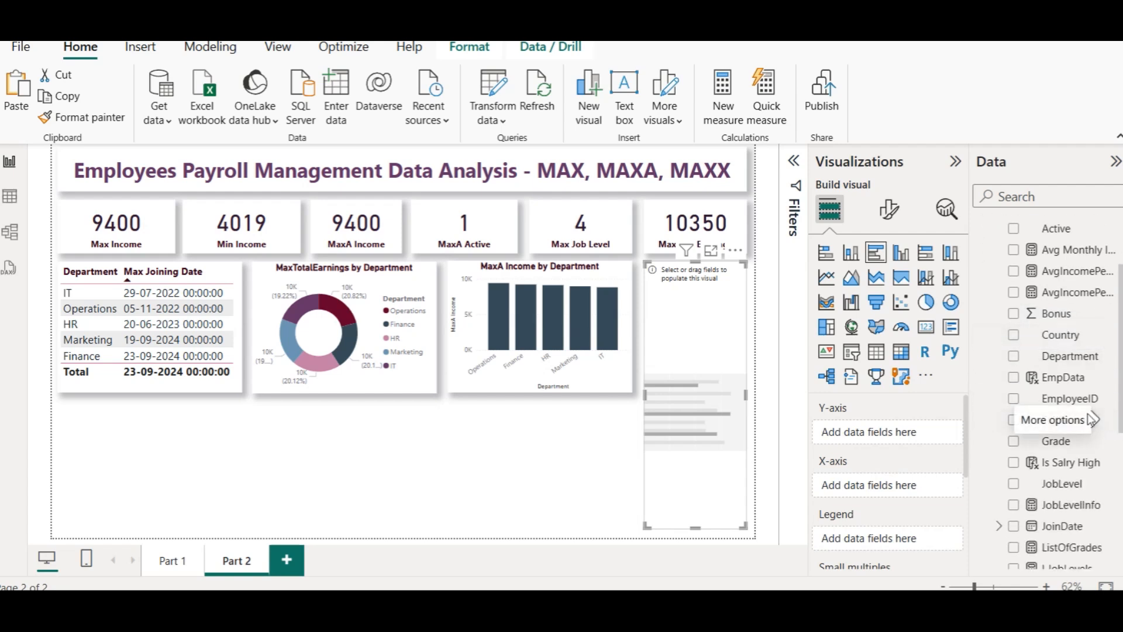
pyautogui.scroll(-5, 1082, 485)
pyautogui.scroll(7, 1071, 412)
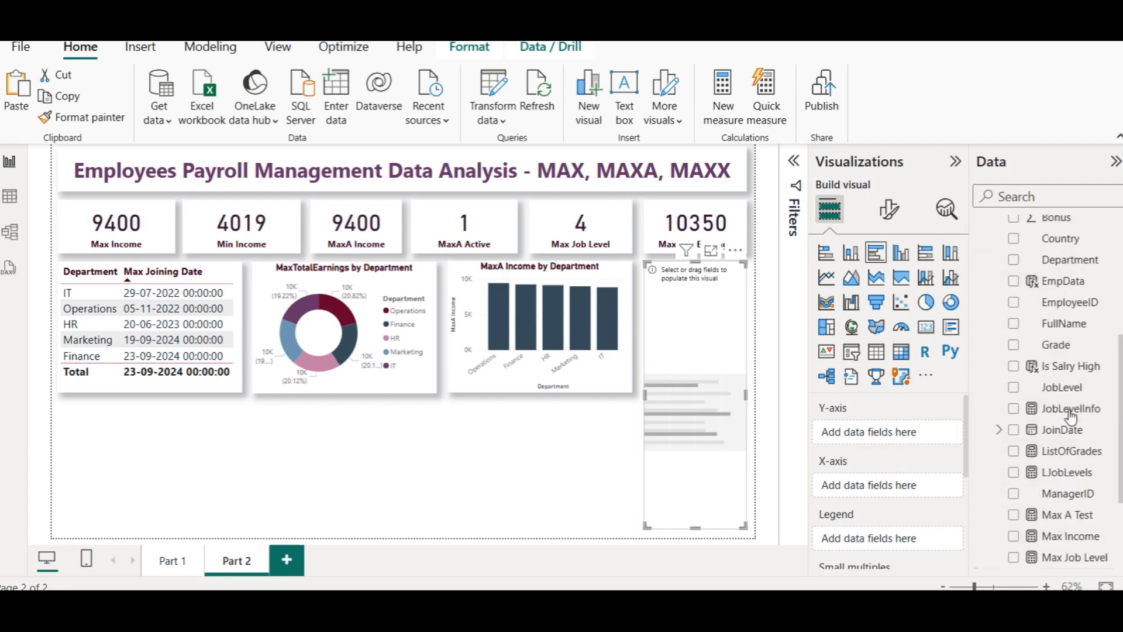
pyautogui.scroll(-1, 1066, 408)
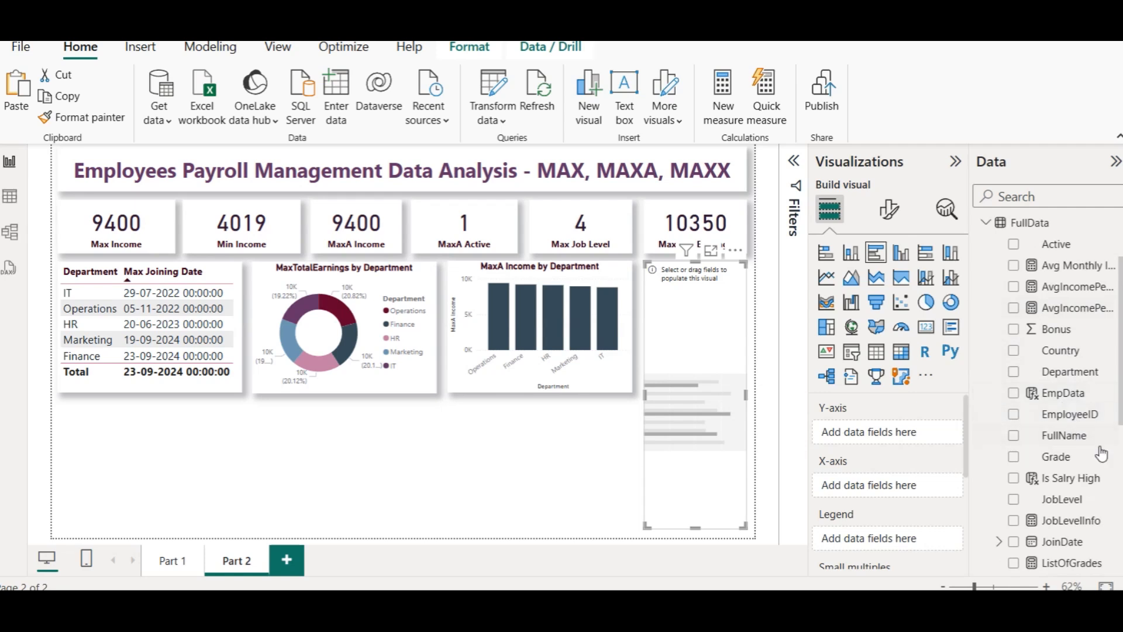
pyautogui.scroll(-5, 1067, 421)
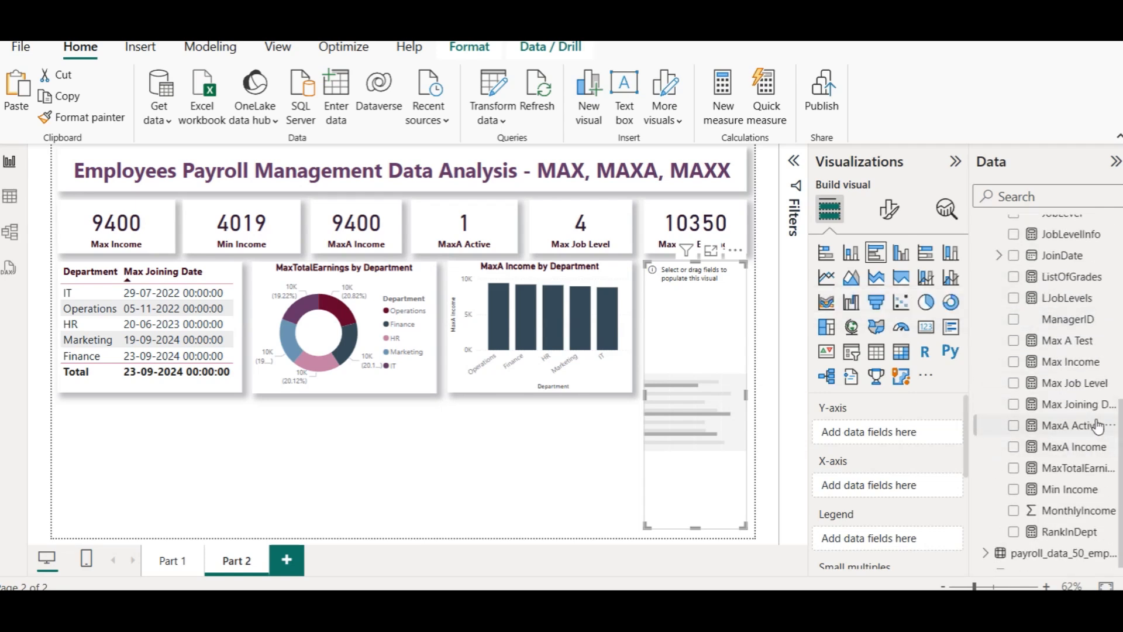
pyautogui.scroll(3, 1082, 429)
pyautogui.scroll(2, 1098, 426)
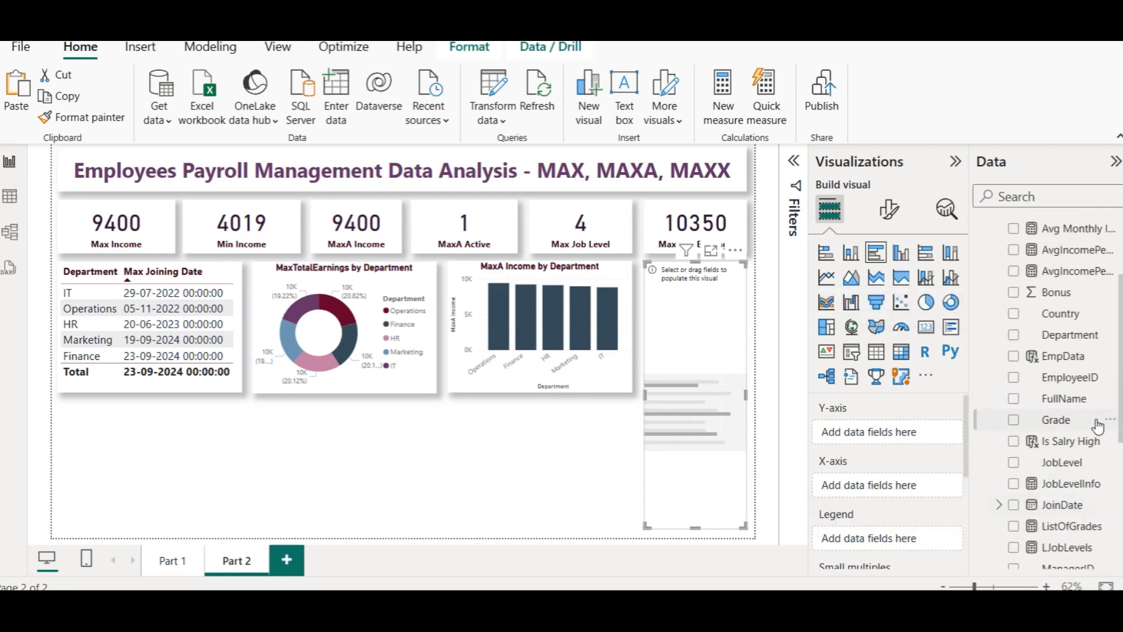
pyautogui.scroll(3, 1096, 426)
pyautogui.scroll(-2, 1096, 422)
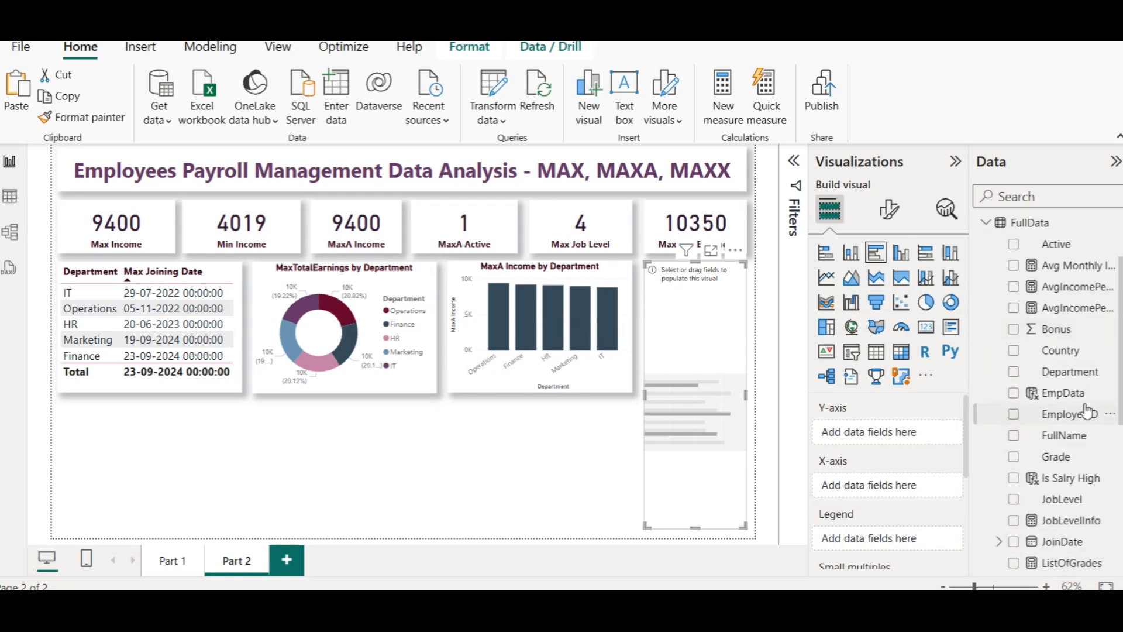
pyautogui.moveTo(1076, 422); pyautogui.dragTo(904, 441)
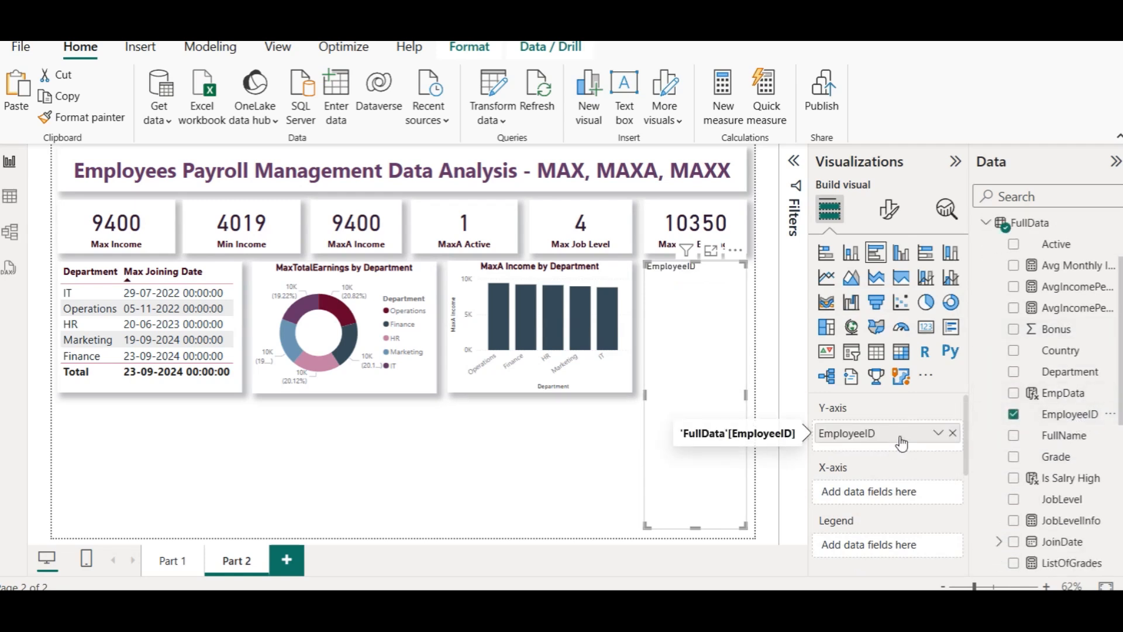
# Step: Copy the formatting of the MaxA Income by Department column chart onto the EmployeeID bar chart
pyautogui.click(543, 272)
pyautogui.click(76, 117)
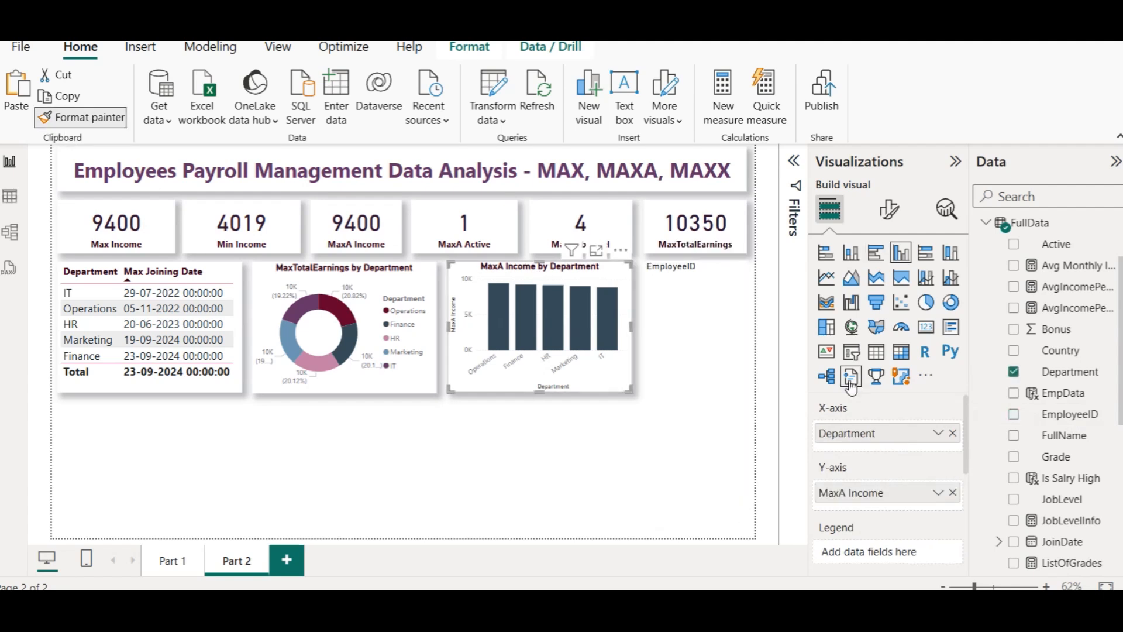
pyautogui.click(695, 301)
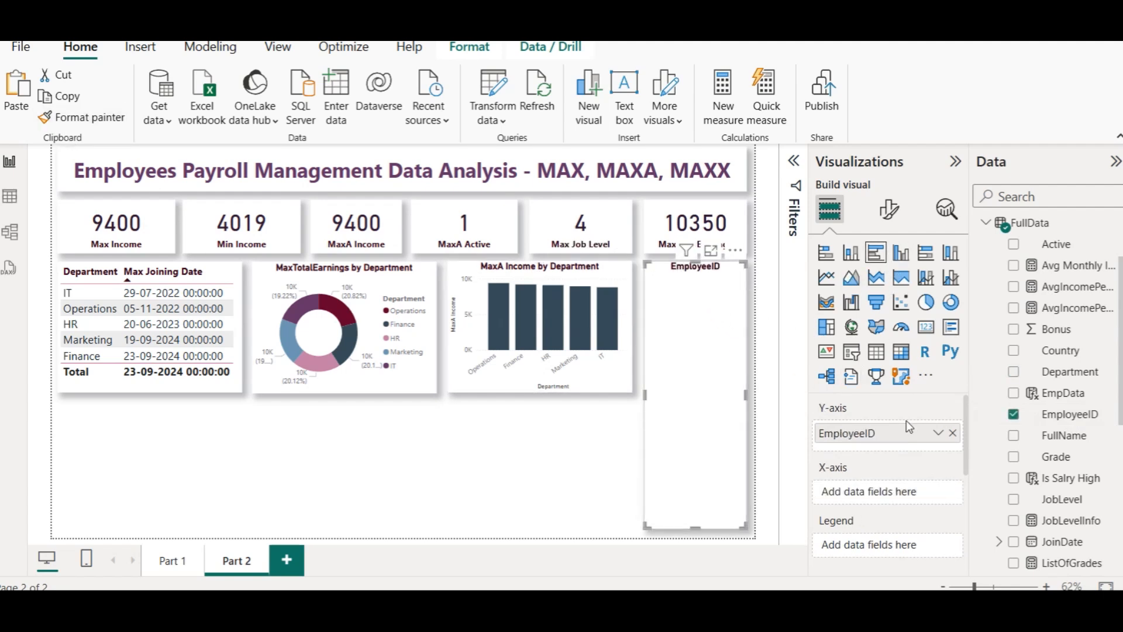
# Step: Put MaxTotalEarnings on the bar chart's X-axis and inspect individual employees' bars
pyautogui.scroll(-5, 1061, 530)
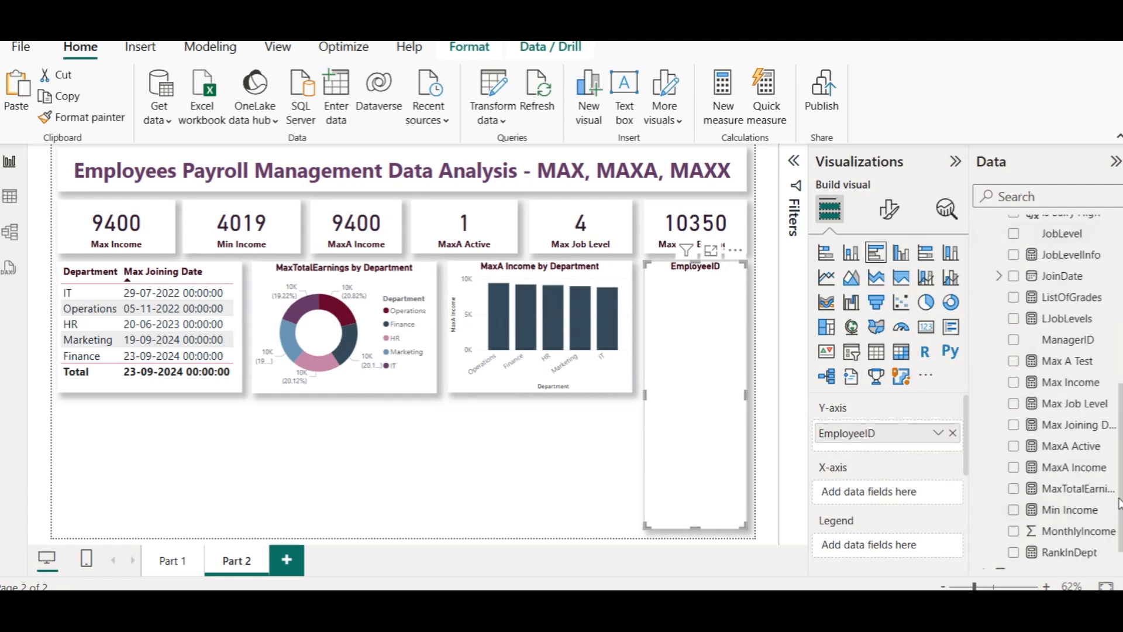
pyautogui.moveTo(1112, 500); pyautogui.dragTo(899, 502)
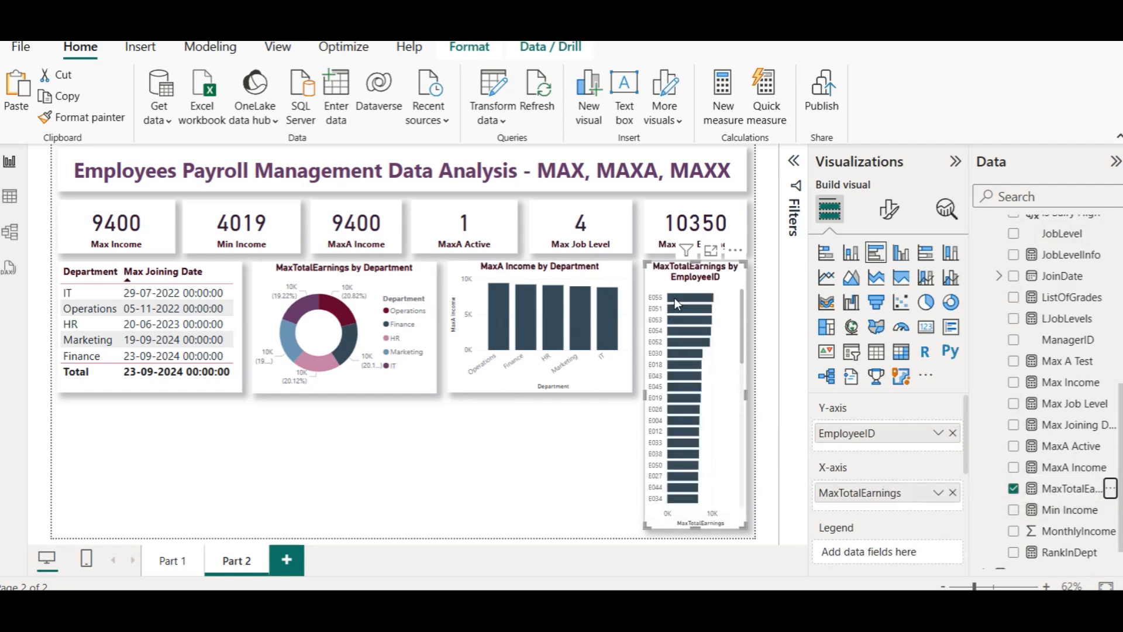
pyautogui.moveTo(675, 297)
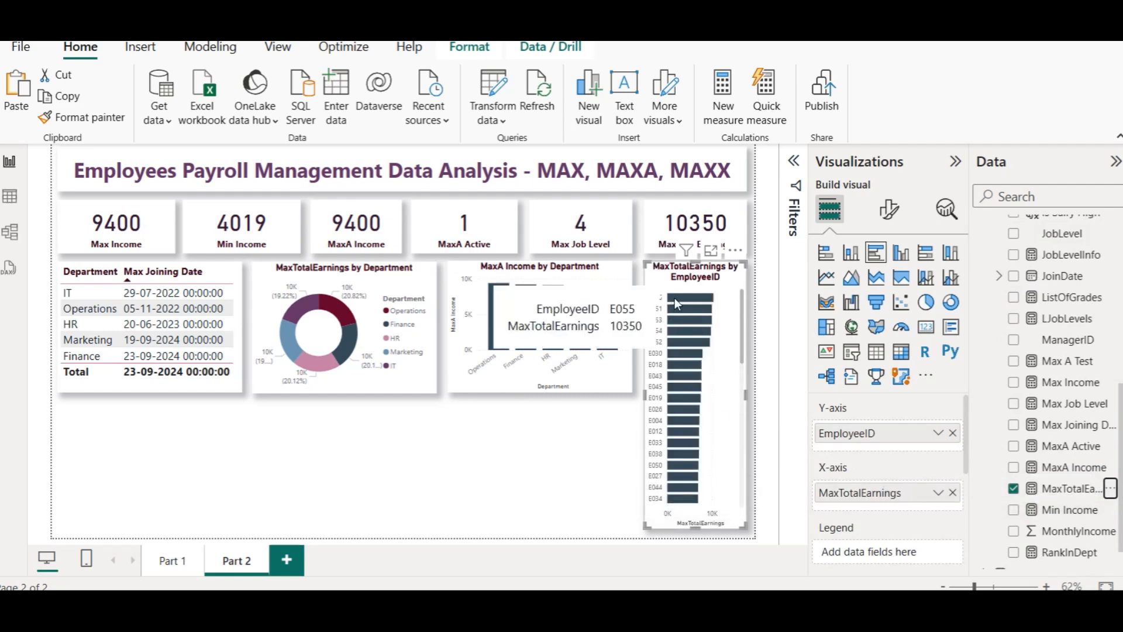
pyautogui.moveTo(671, 450)
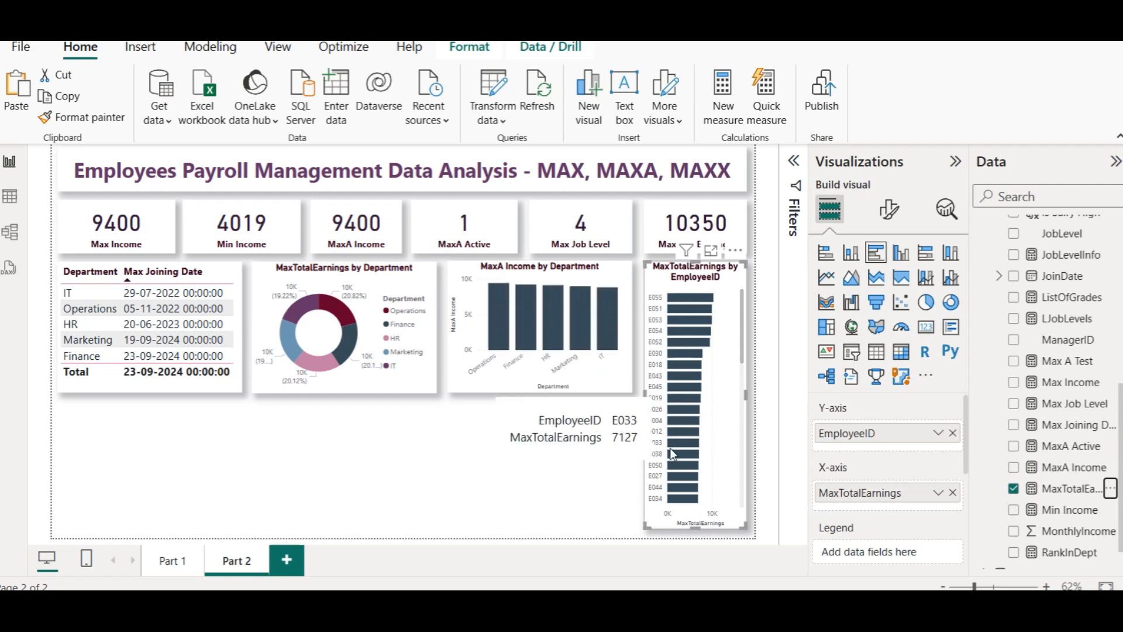
# Step: Turn on data labels for the MaxTotalEarnings by EmployeeID bar chart
pyautogui.click(889, 217)
pyautogui.scroll(-3, 876, 492)
pyautogui.click(946, 515)
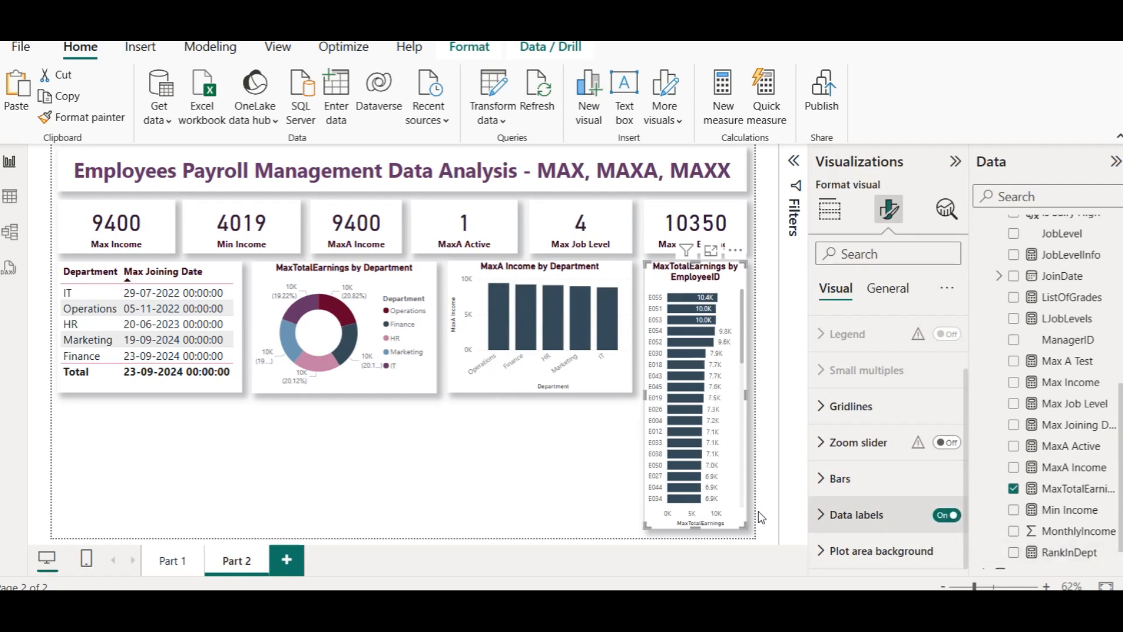
pyautogui.click(552, 508)
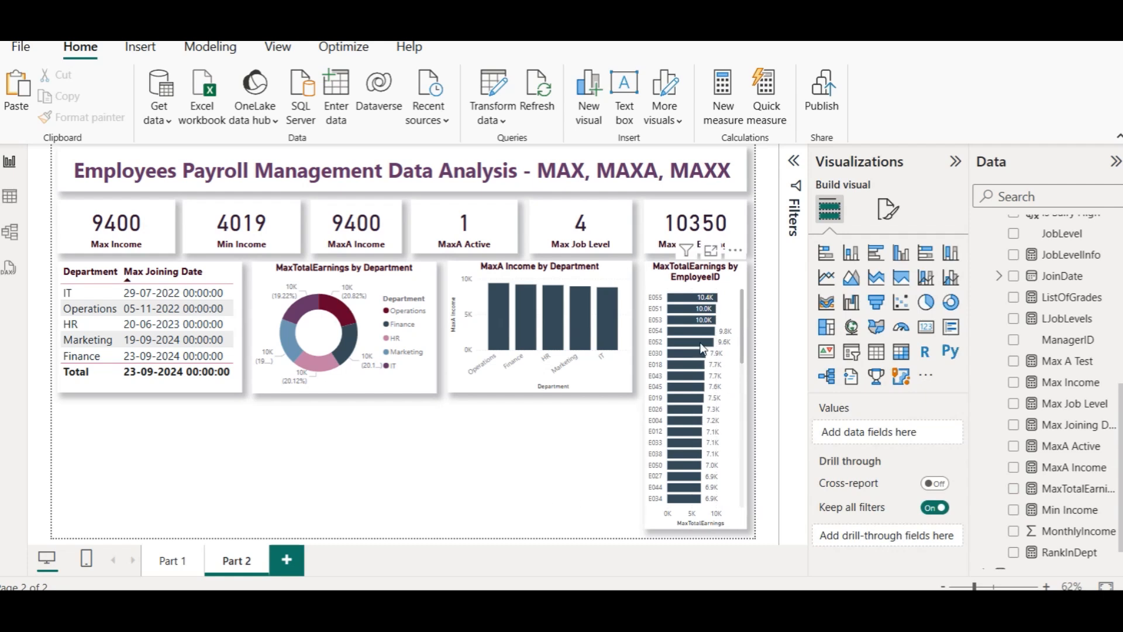
pyautogui.click(696, 298)
pyautogui.click(695, 296)
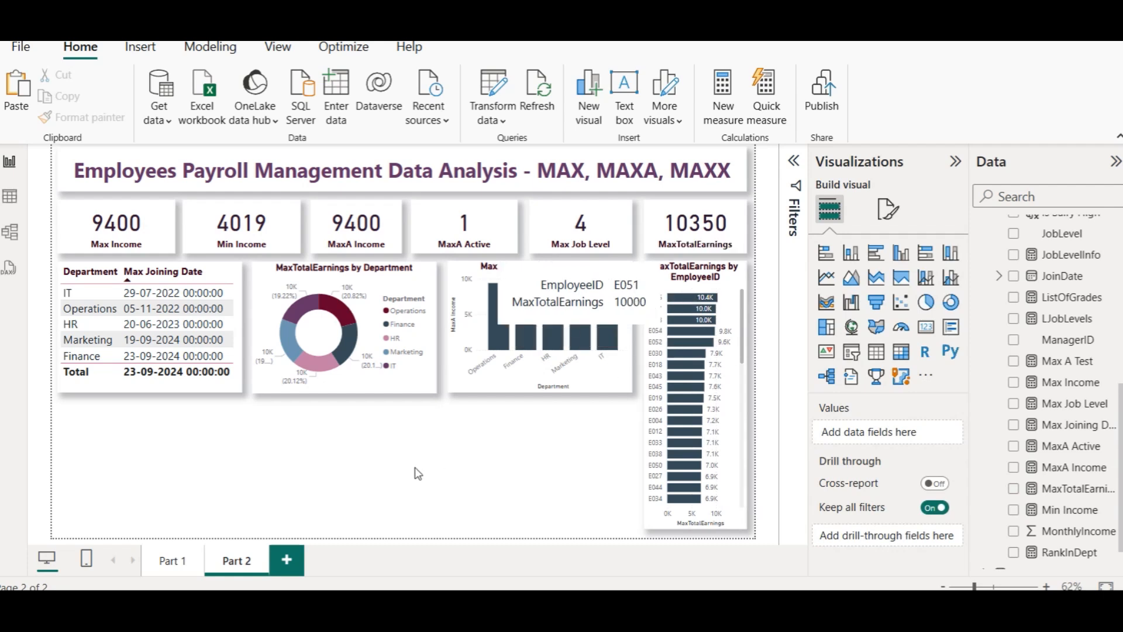
# Step: Add a filled map directly below the joining-date table and set Country as its location
pyautogui.scroll(5, 1100, 439)
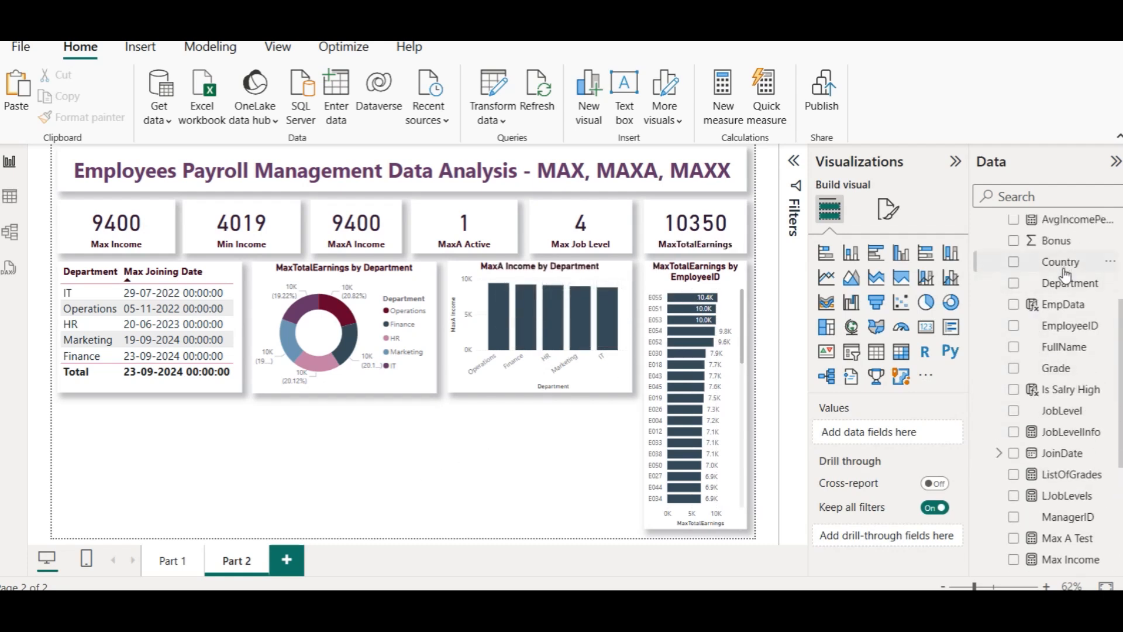
pyautogui.click(876, 328)
pyautogui.moveTo(150, 393); pyautogui.dragTo(150, 396)
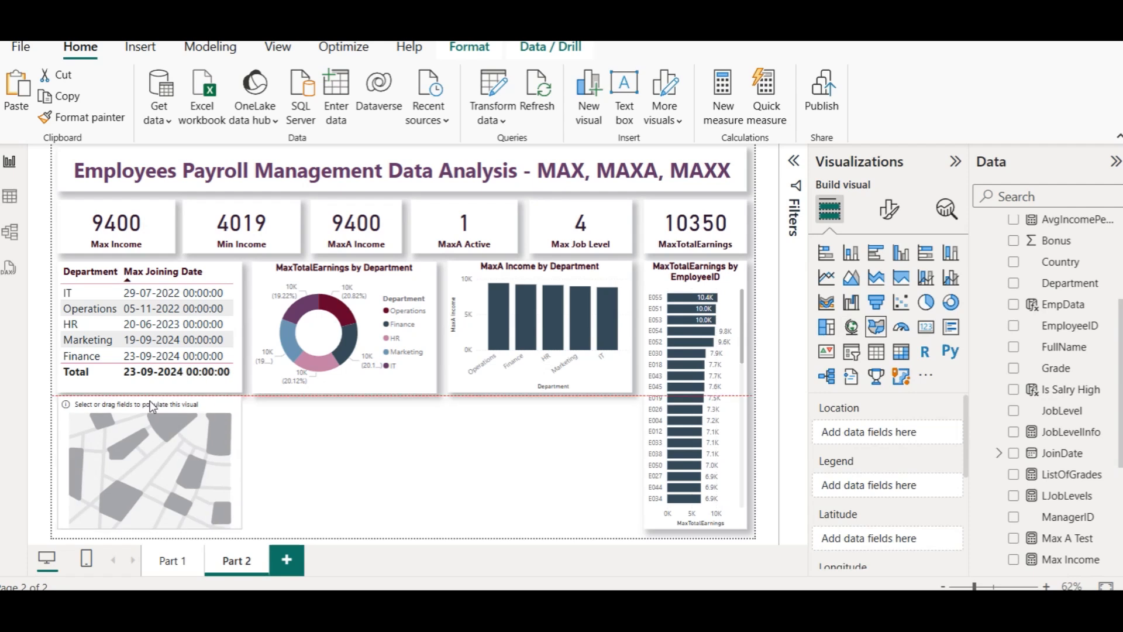
pyautogui.moveTo(848, 514)
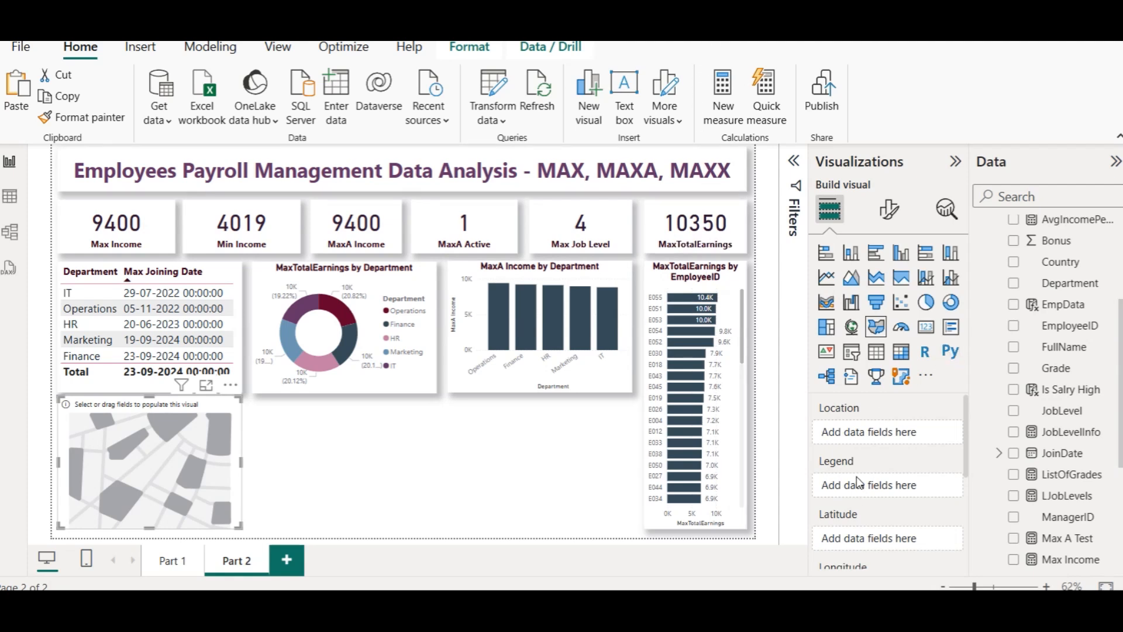
pyautogui.scroll(-2, 872, 439)
pyautogui.scroll(2, 873, 439)
pyautogui.moveTo(1088, 266); pyautogui.dragTo(927, 440)
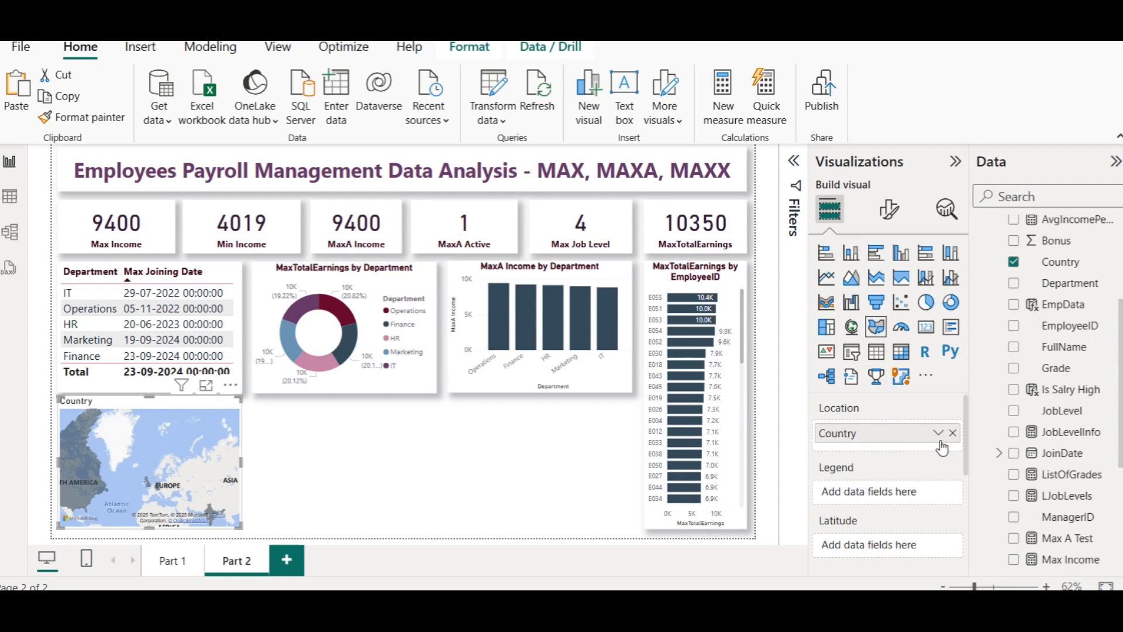
# Step: Add the MaxTotalEarnings measure to the filled map's tooltips
pyautogui.scroll(-3, 851, 479)
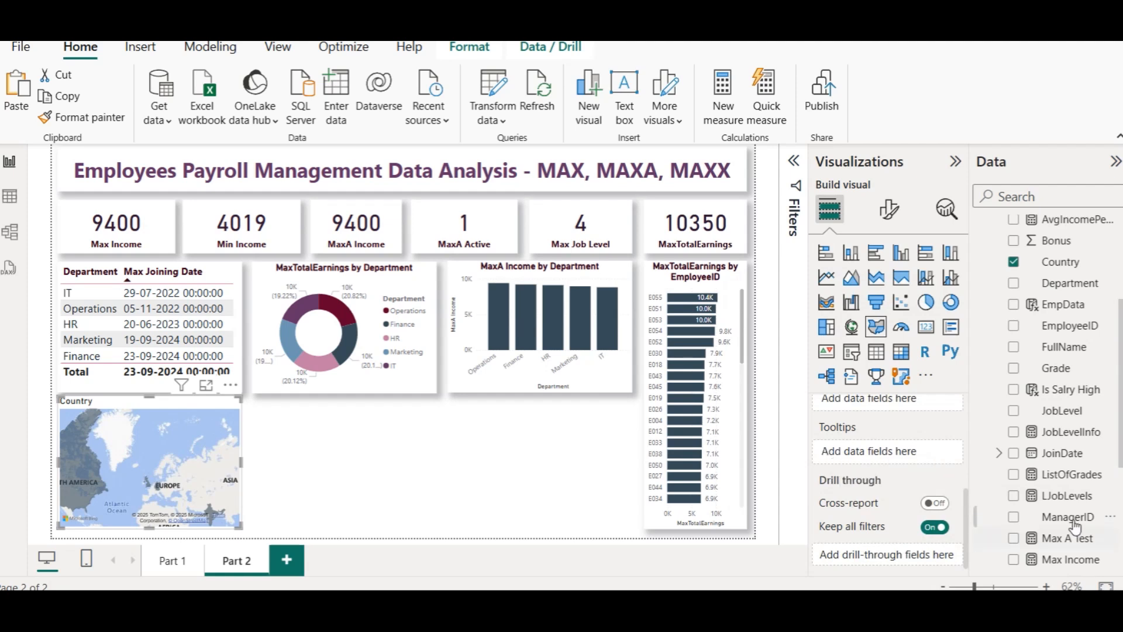
pyautogui.scroll(-2, 1013, 443)
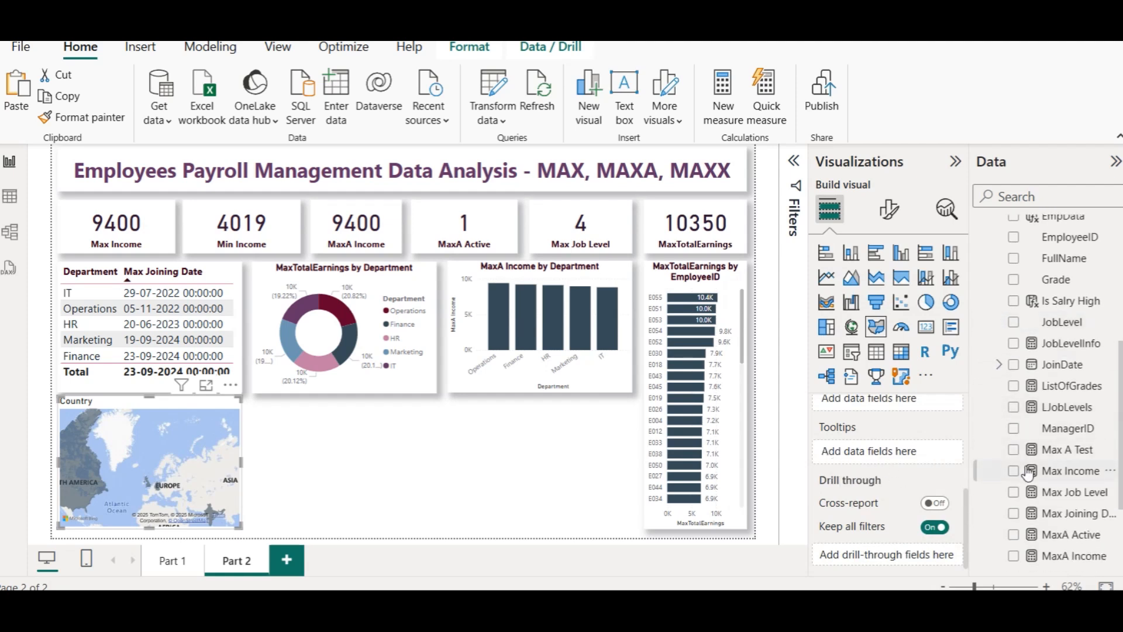
pyautogui.scroll(-3, 1029, 468)
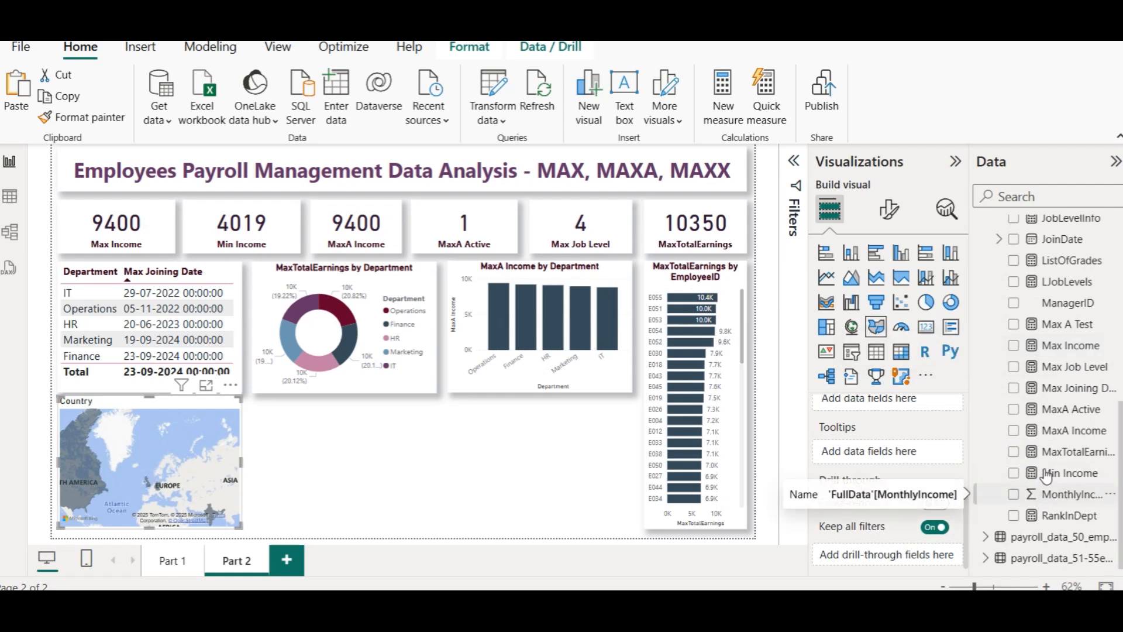
pyautogui.moveTo(1049, 453); pyautogui.dragTo(889, 459)
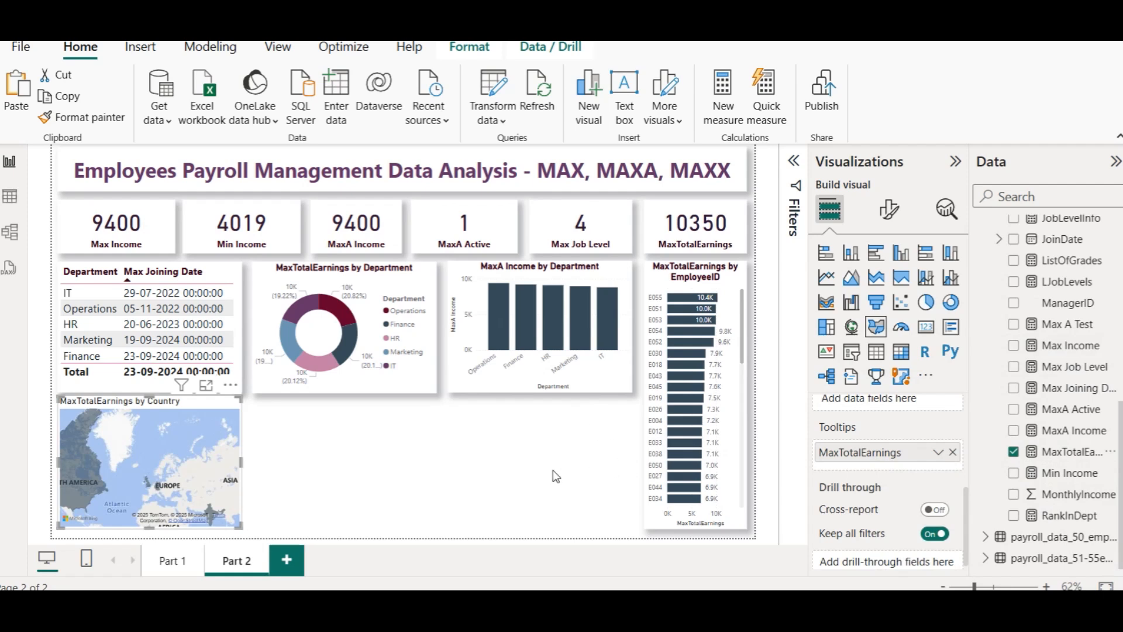
# Step: Apply a blue-to-dark-purple gradient to the map's fill colors, based on Count of Country from lowest to highest value, and inspect the USA tooltip
pyautogui.click(890, 211)
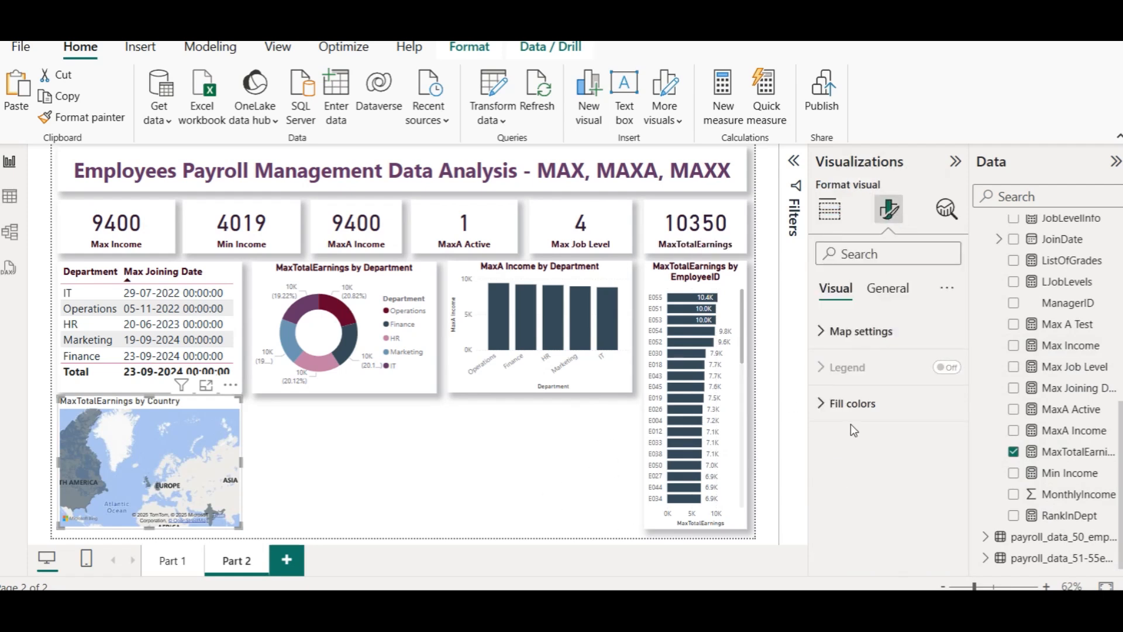
pyautogui.click(853, 407)
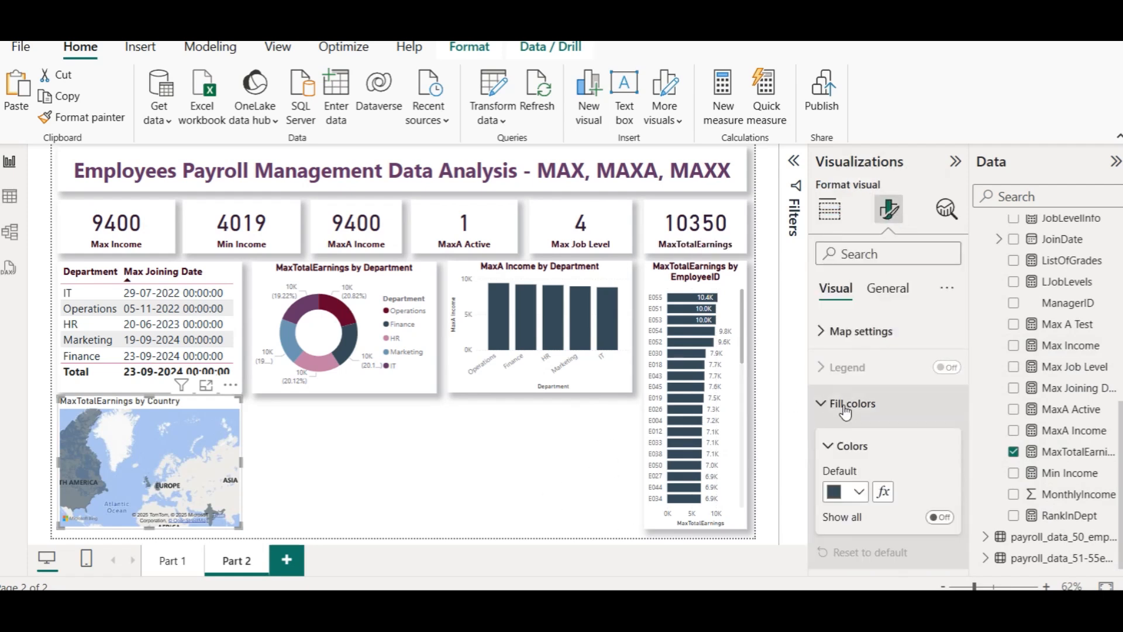
pyautogui.click(882, 490)
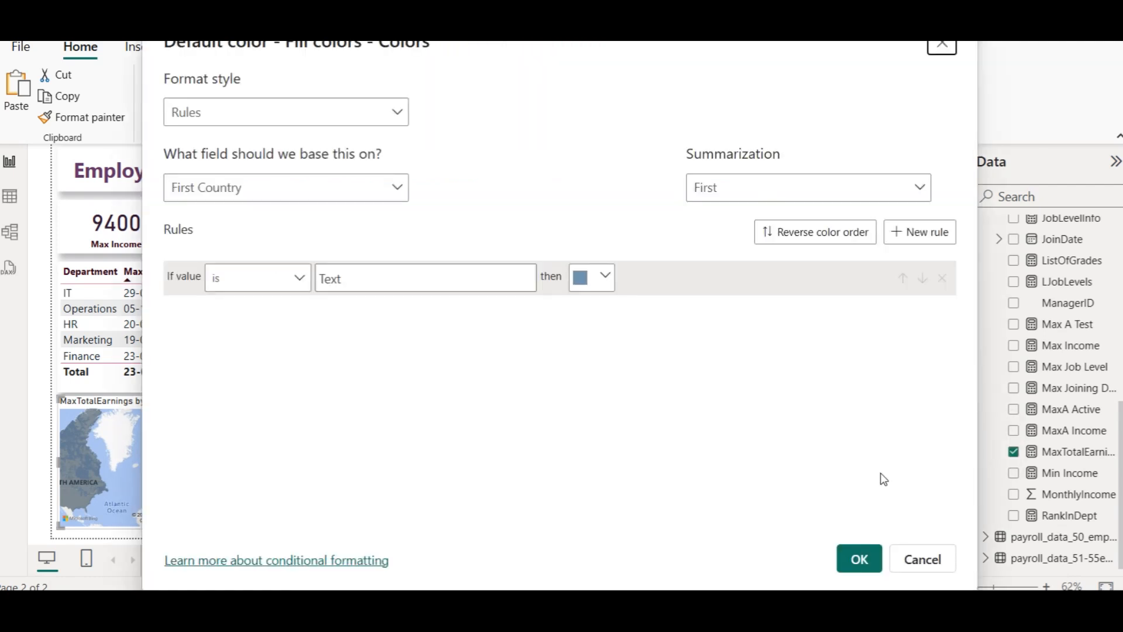
pyautogui.click(253, 117)
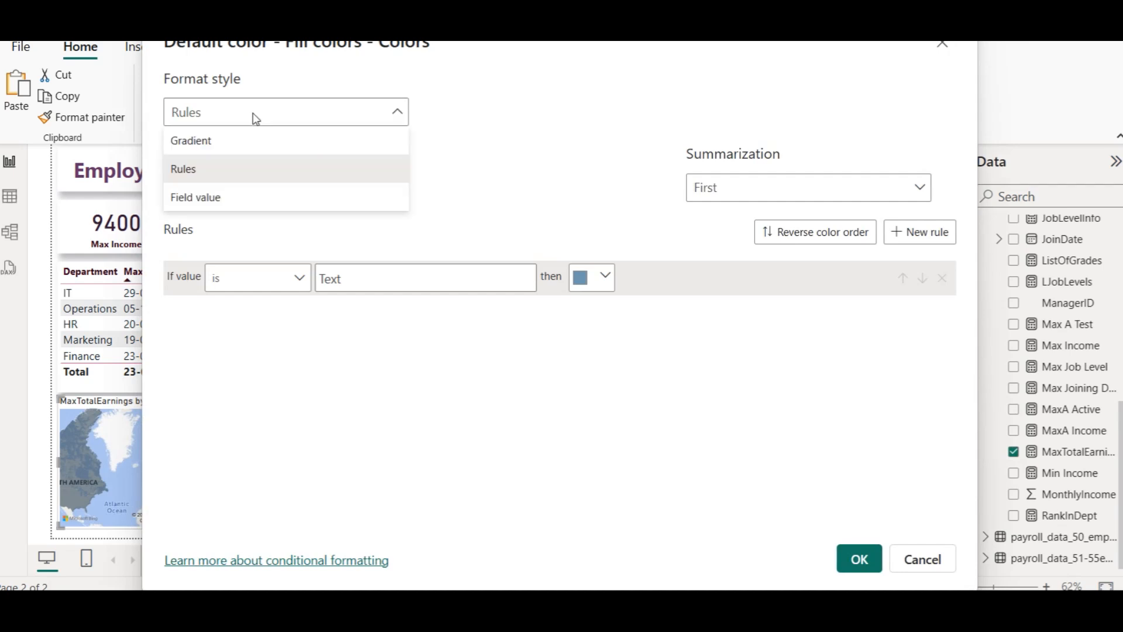
pyautogui.click(255, 146)
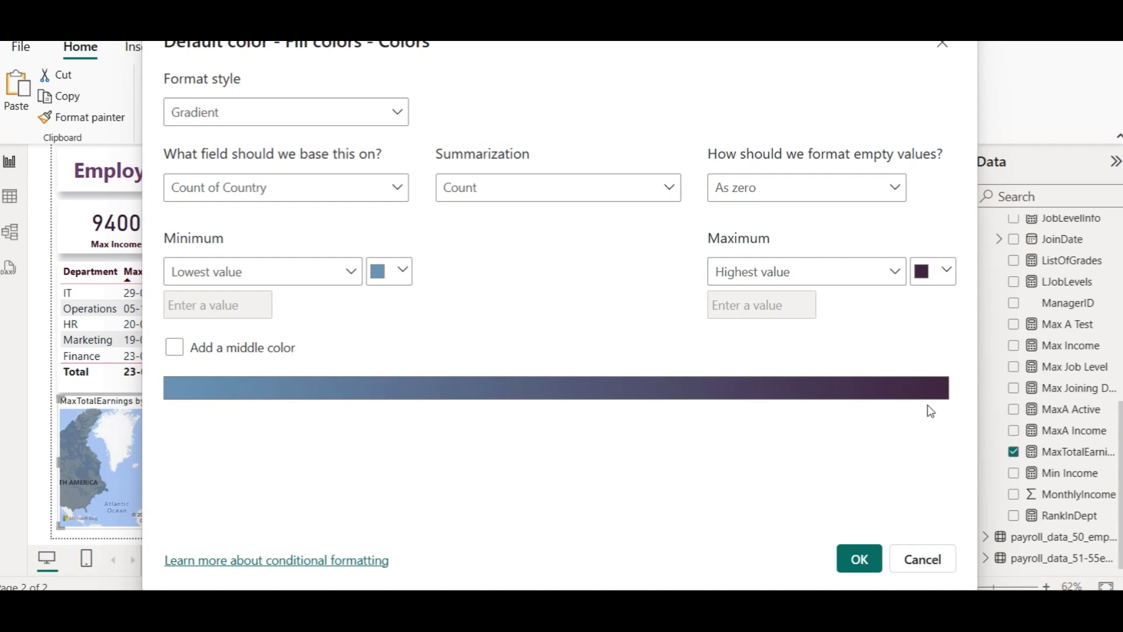
pyautogui.click(859, 560)
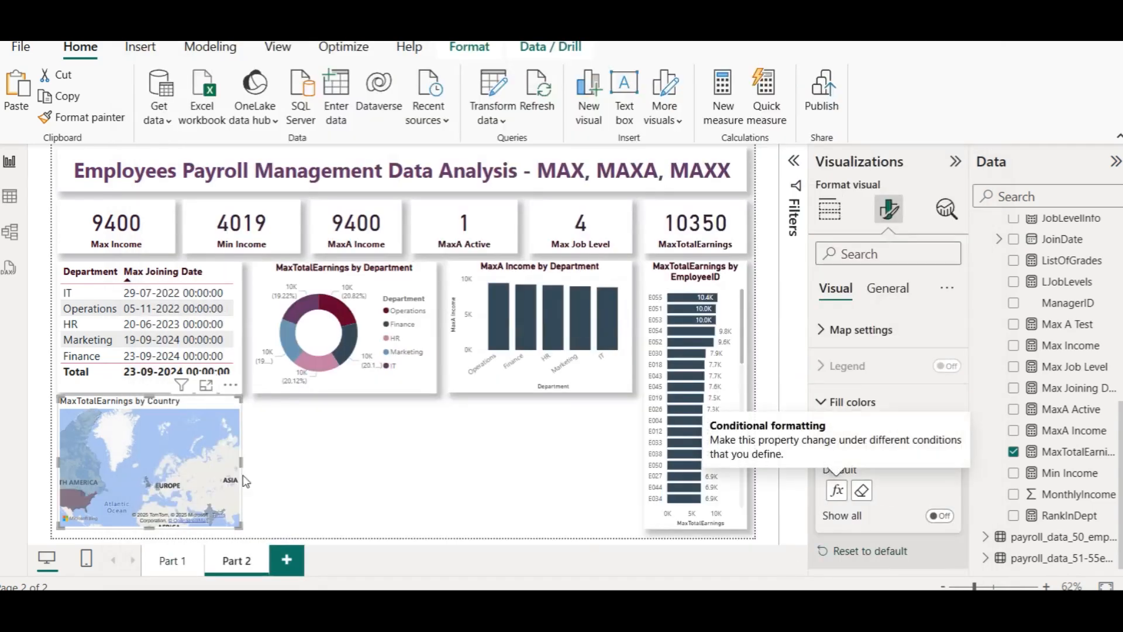
pyautogui.moveTo(181, 452); pyautogui.dragTo(195, 409)
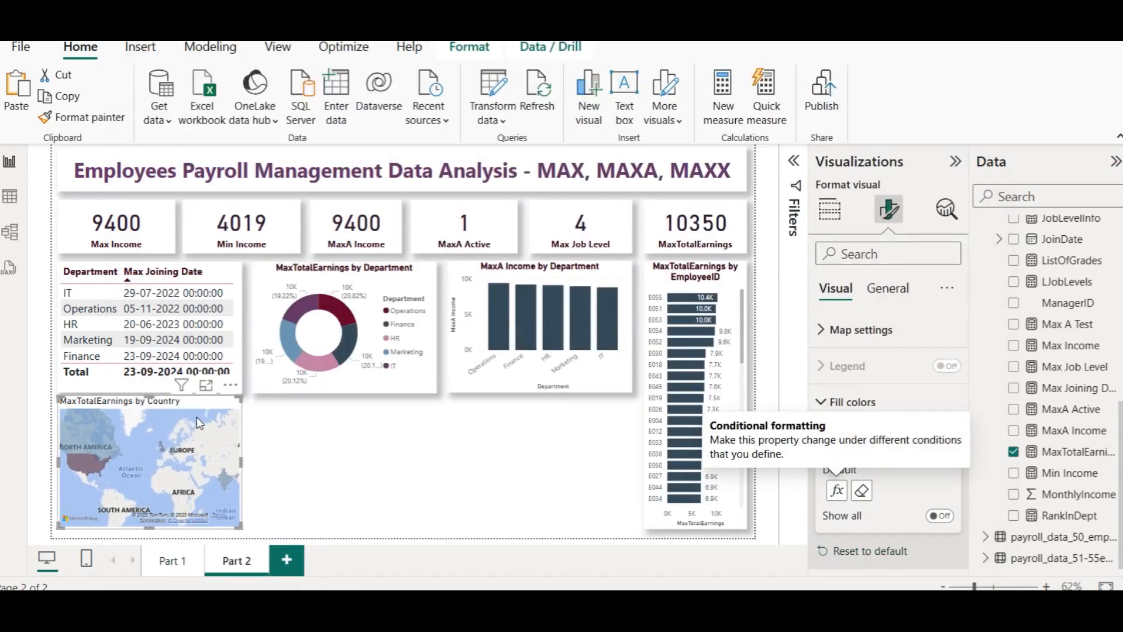
pyautogui.moveTo(89, 465)
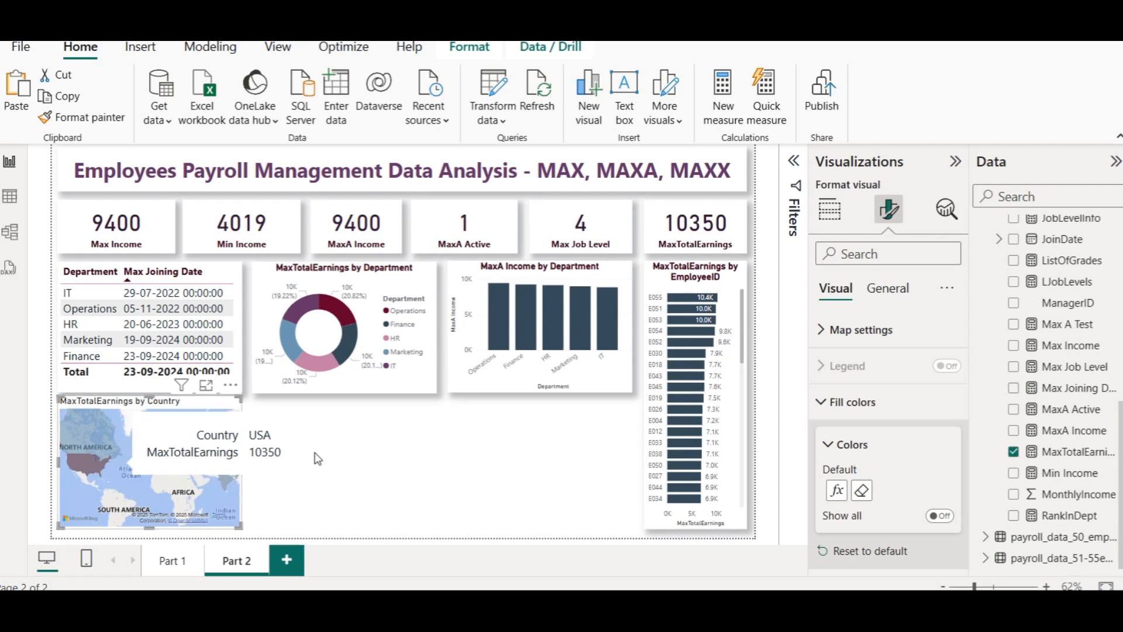
# Step: Check the India tooltip on the country map and copy the MaxTotalEarnings by EmployeeID bar chart's formatting onto the map
pyautogui.moveTo(228, 485)
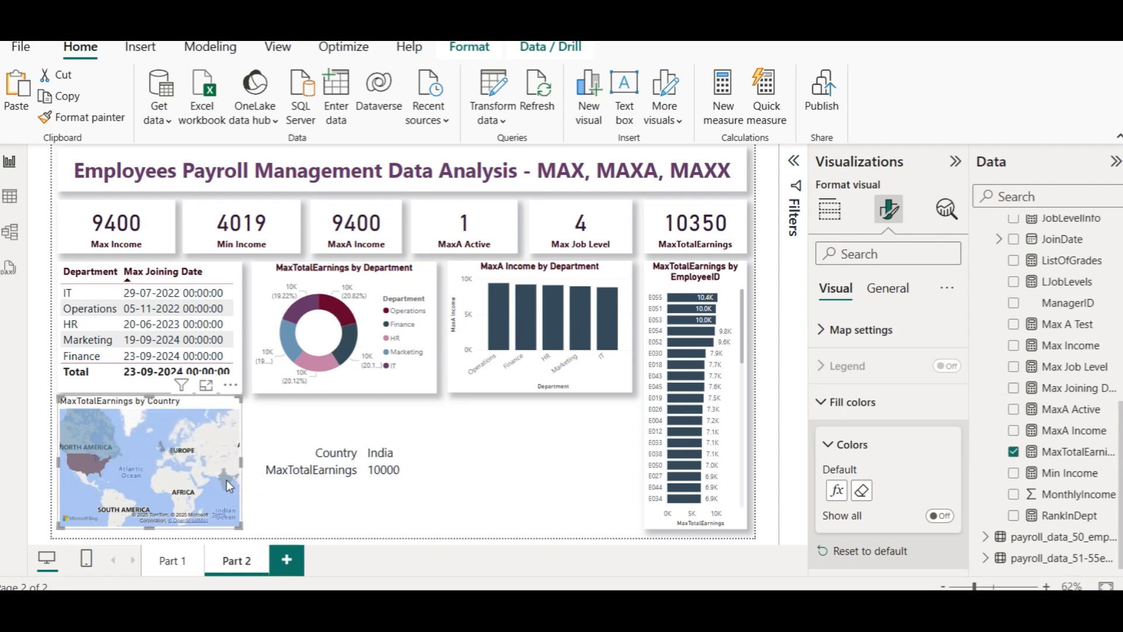
pyautogui.moveTo(82, 445)
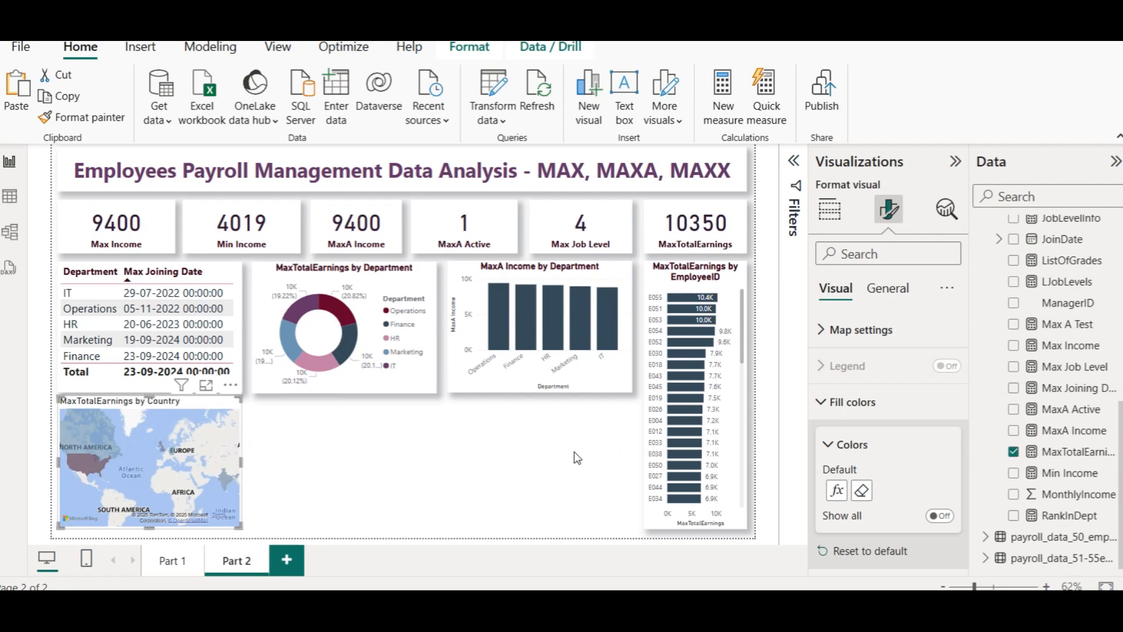
pyautogui.click(672, 276)
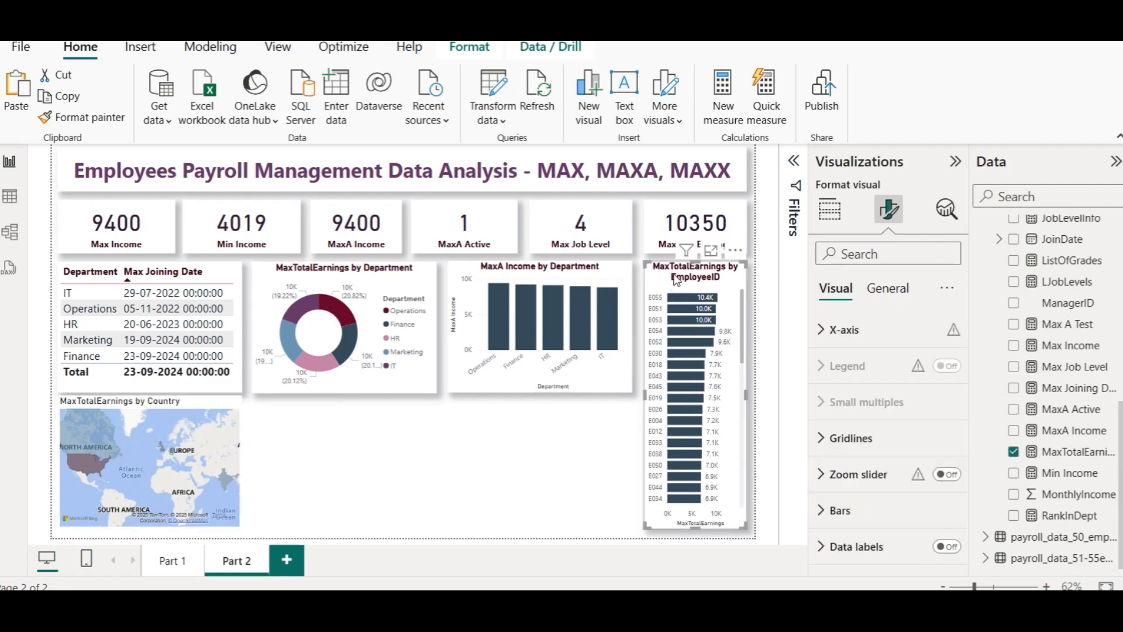
pyautogui.click(89, 113)
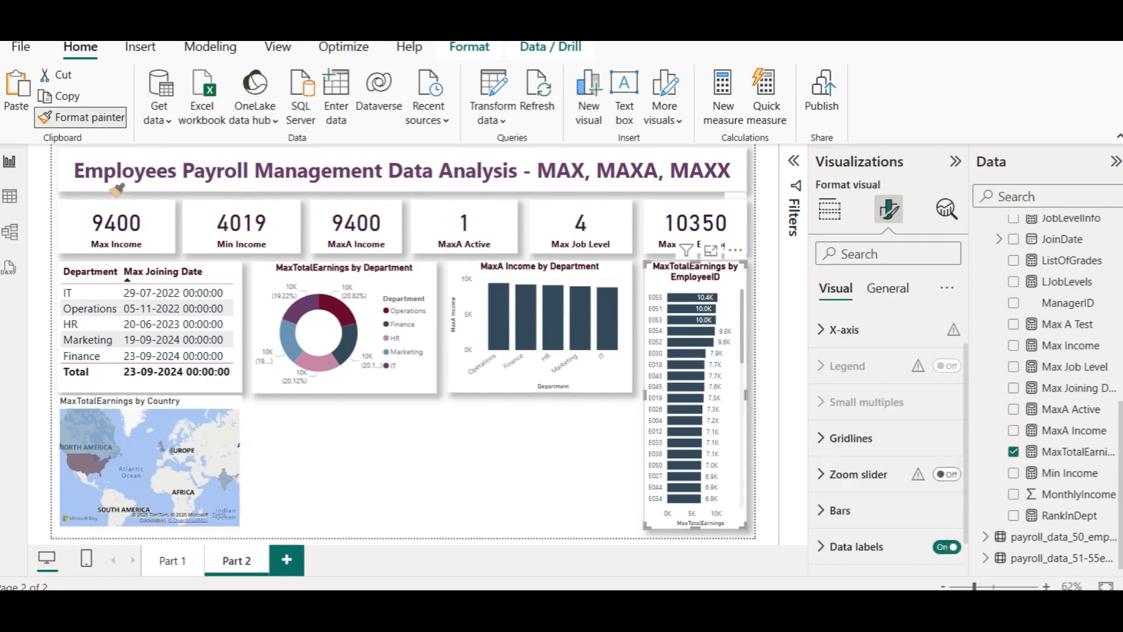
pyautogui.click(202, 410)
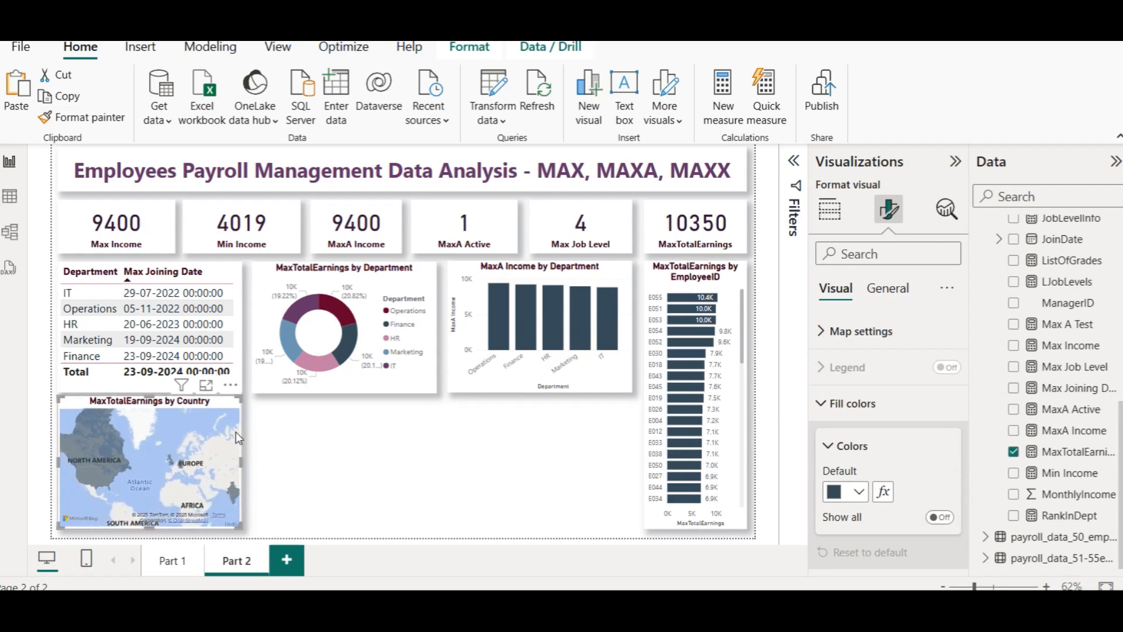
# Step: Give the map's fill colors a gradient format based on the MaxTotalEarnings measure from the FullData table
pyautogui.click(884, 492)
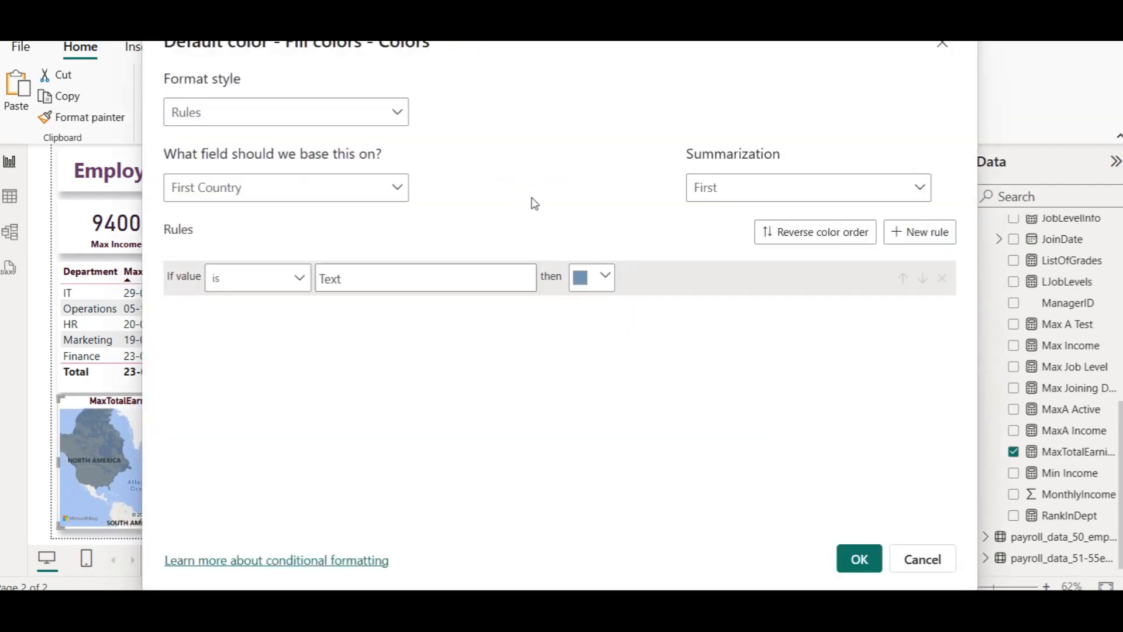
pyautogui.click(326, 111)
pyautogui.click(293, 150)
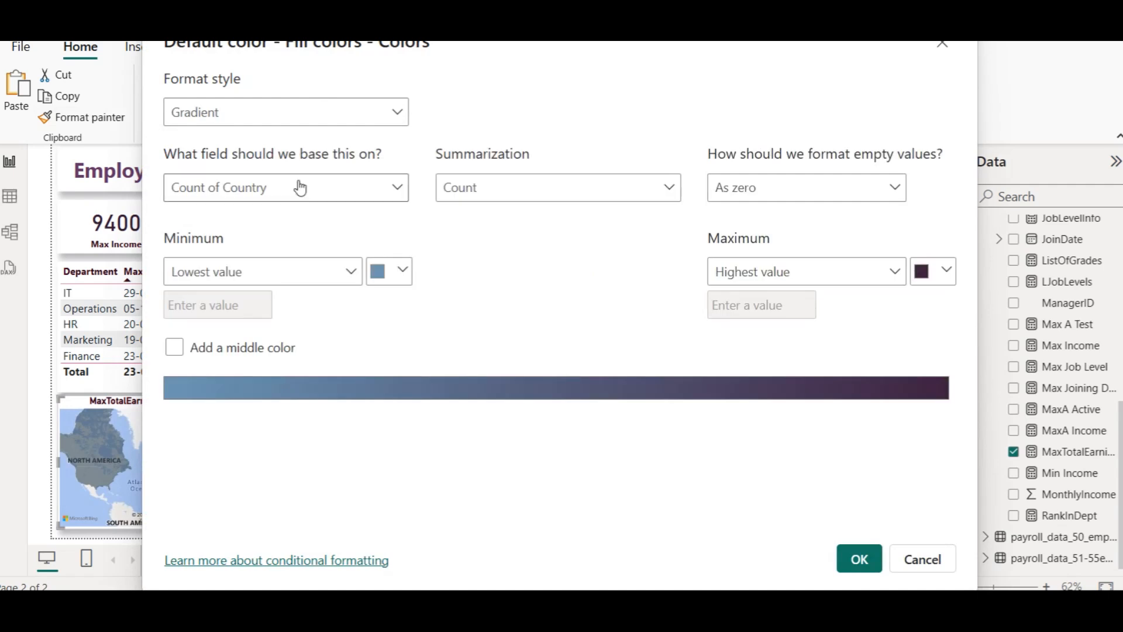
pyautogui.click(342, 194)
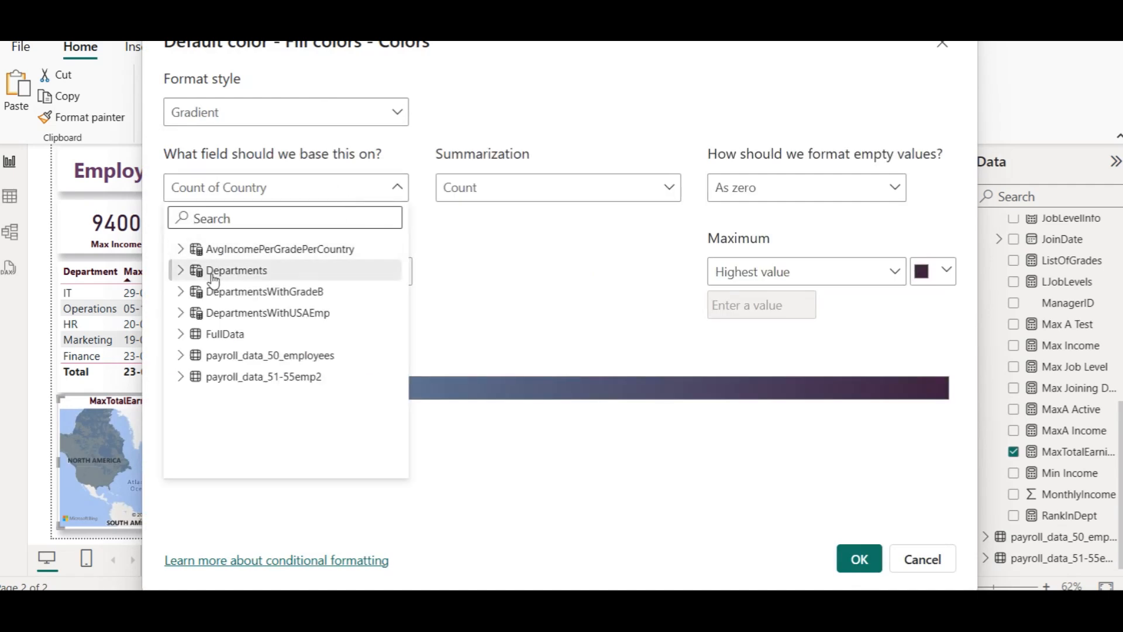
pyautogui.click(181, 333)
pyautogui.scroll(-5, 243, 392)
pyautogui.scroll(-3, 243, 398)
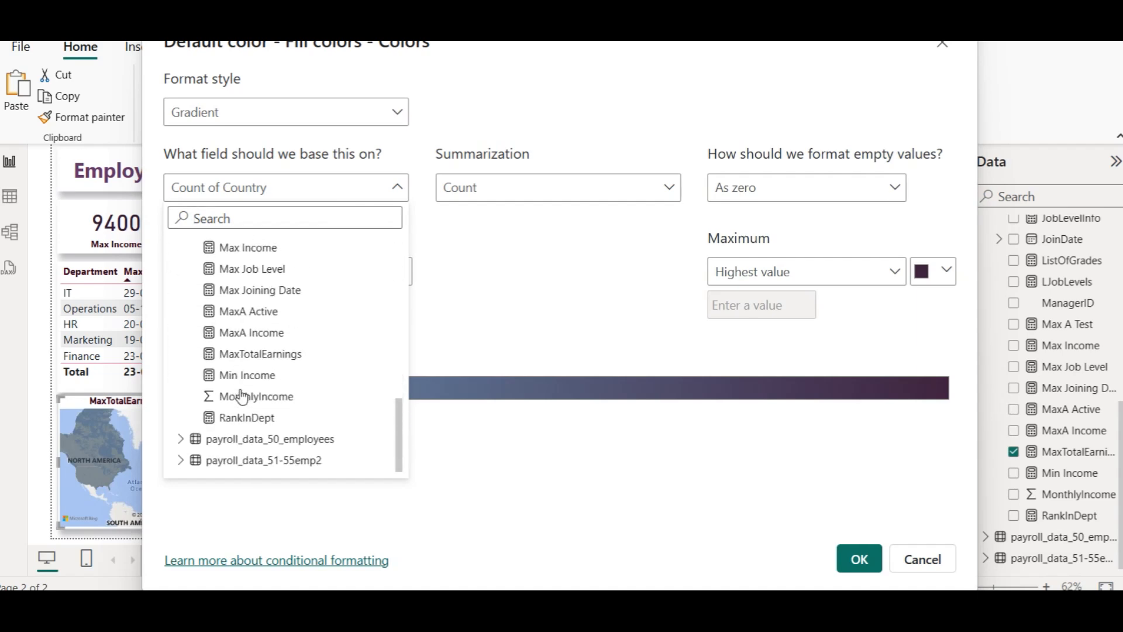
pyautogui.click(251, 356)
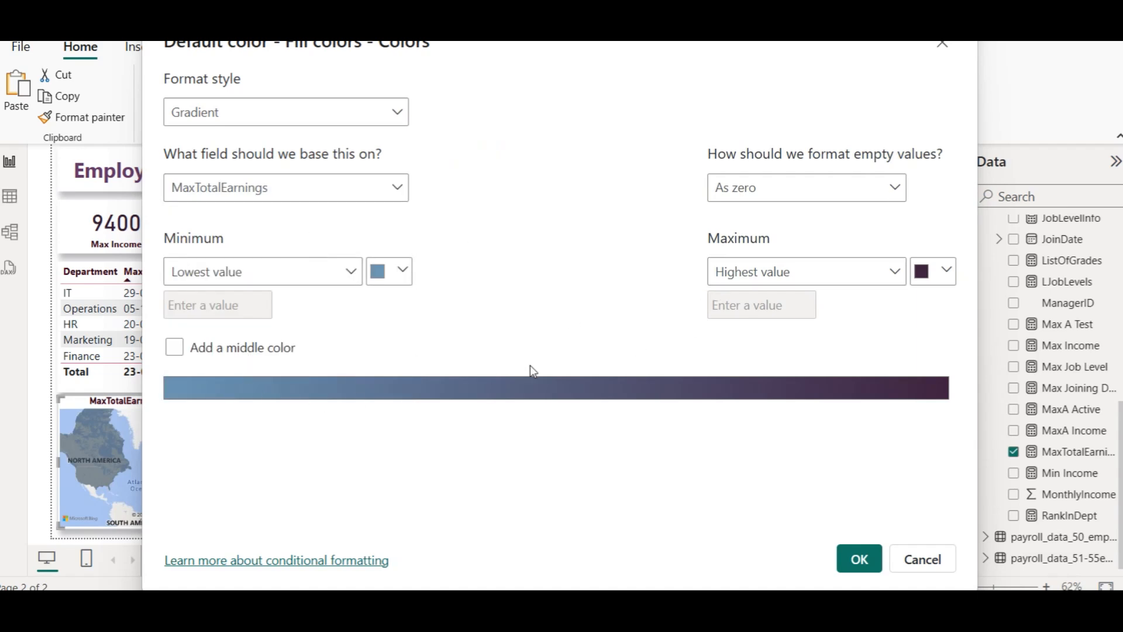
# Step: Add a crimson middle color to the map's fill gradient and apply the conditional formatting
pyautogui.click(256, 349)
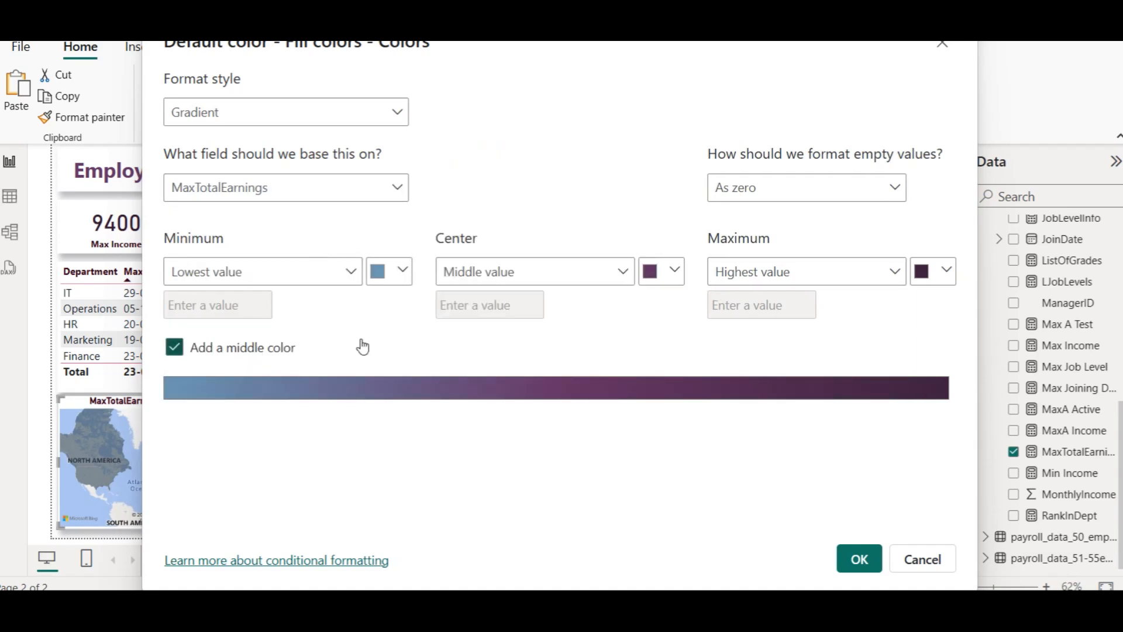
pyautogui.click(670, 270)
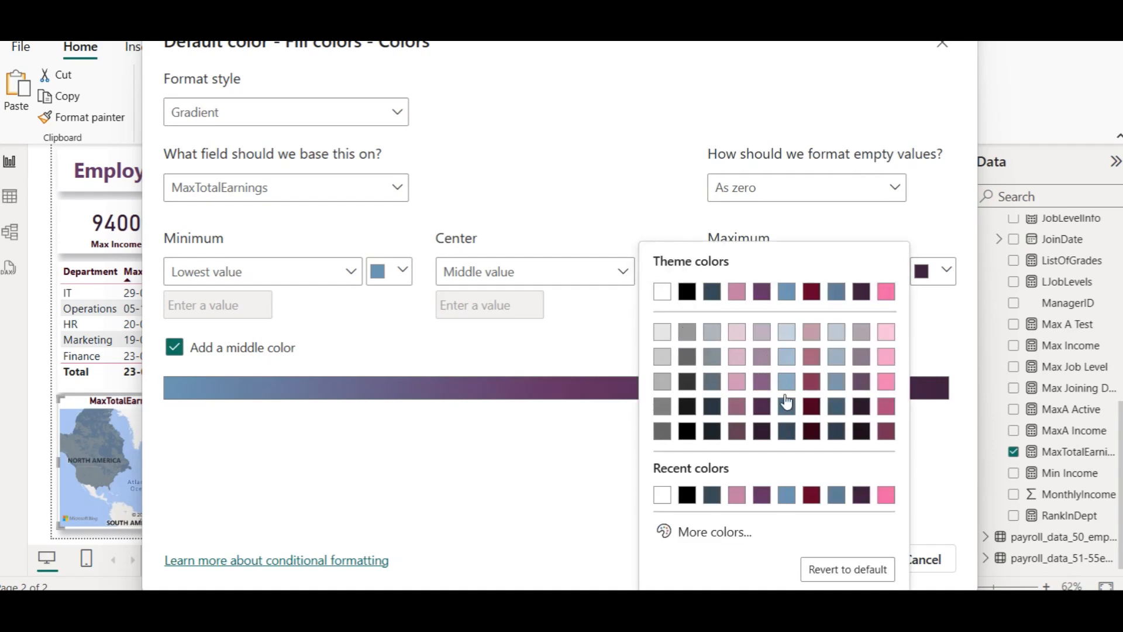
pyautogui.click(715, 532)
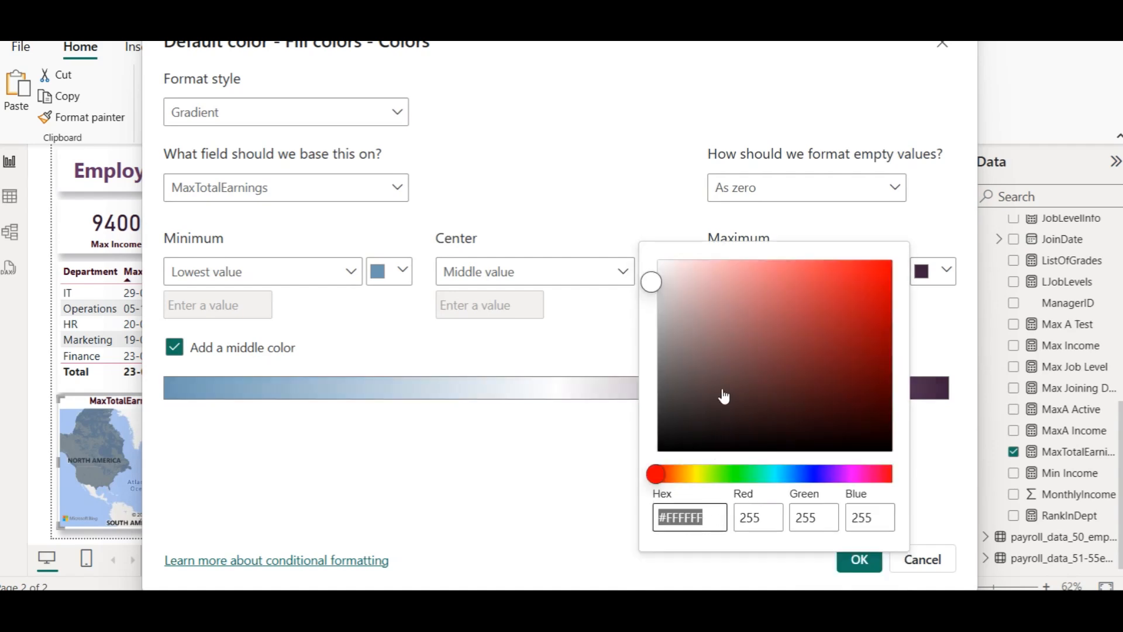
pyautogui.click(873, 475)
pyautogui.moveTo(712, 369); pyautogui.dragTo(865, 311)
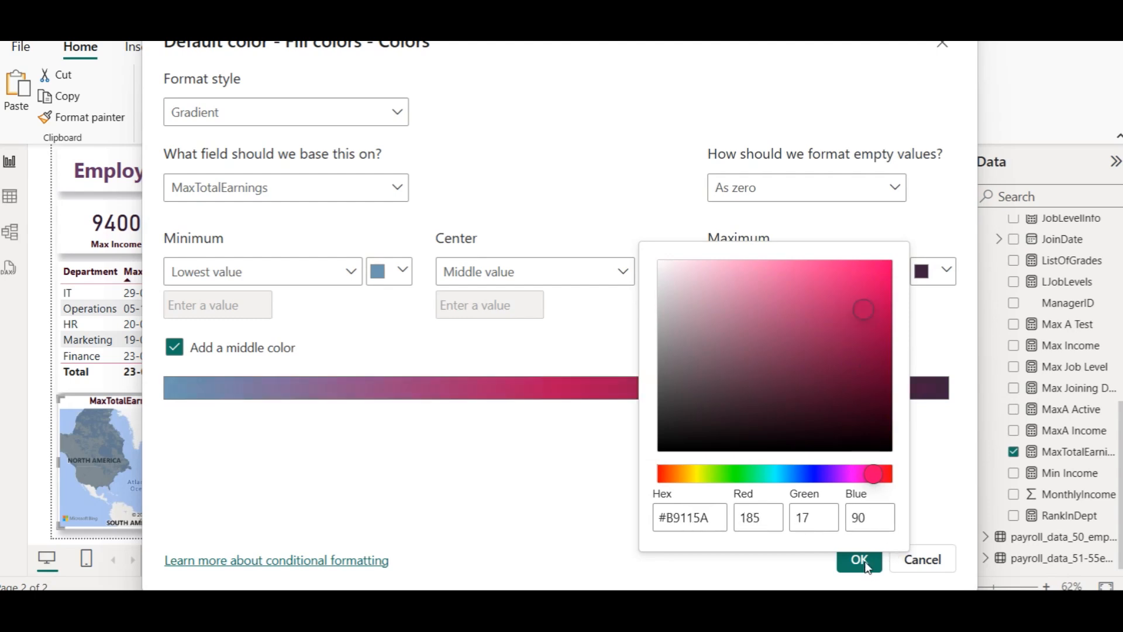
pyautogui.click(919, 468)
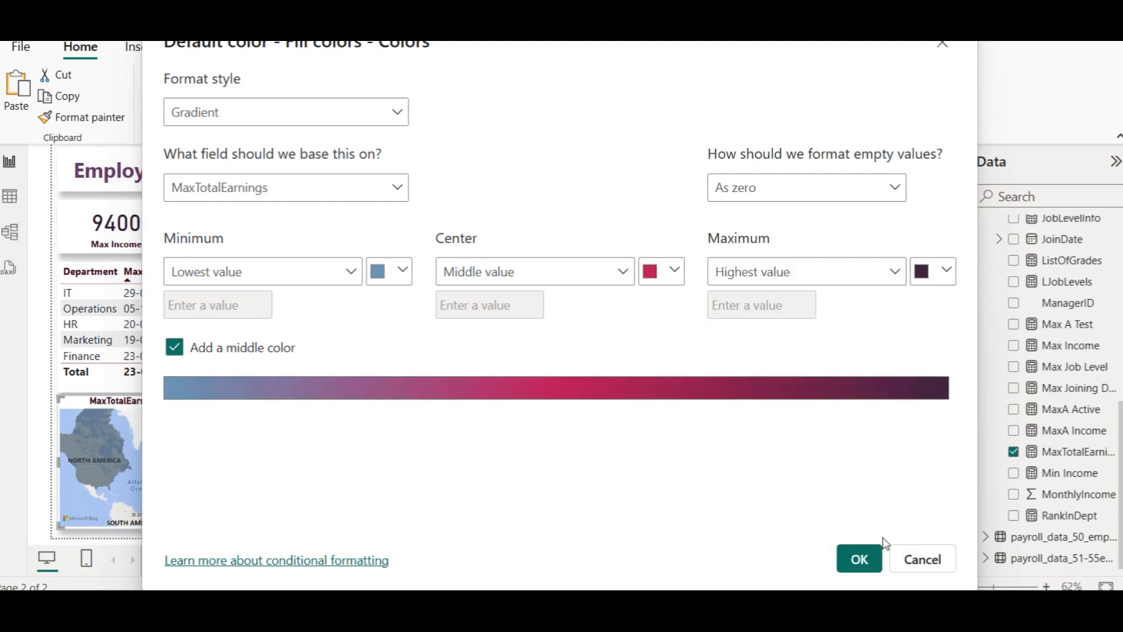
pyautogui.click(869, 555)
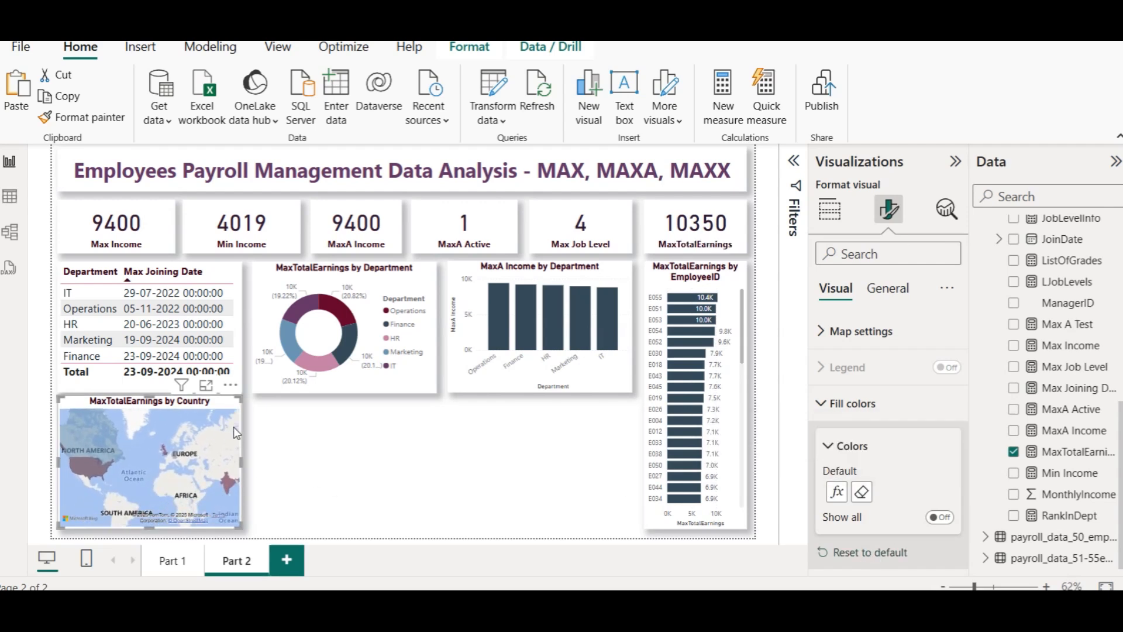
# Step: Add a funnel chart in the empty space below the MaxTotalEarnings by Department donut chart
pyautogui.click(357, 491)
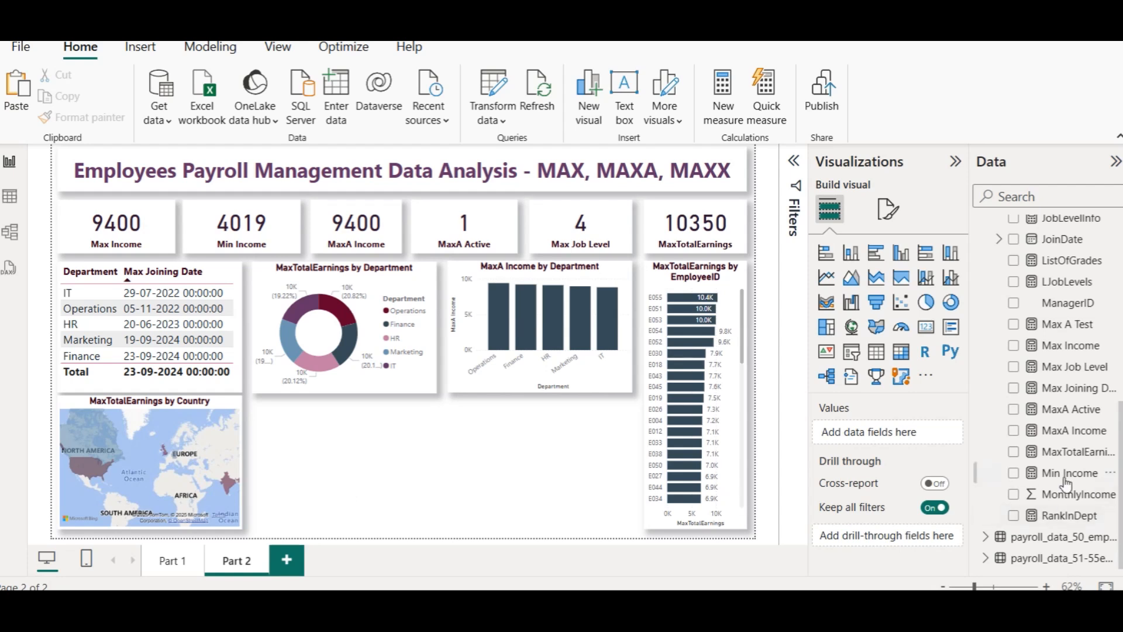
pyautogui.scroll(5, 1065, 475)
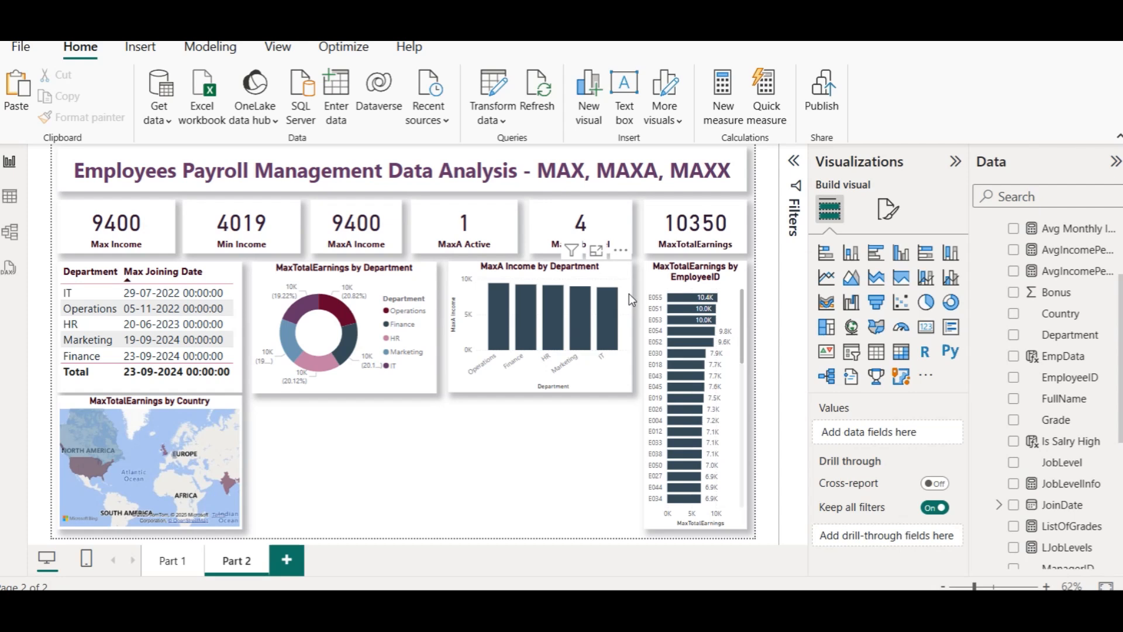
pyautogui.click(353, 280)
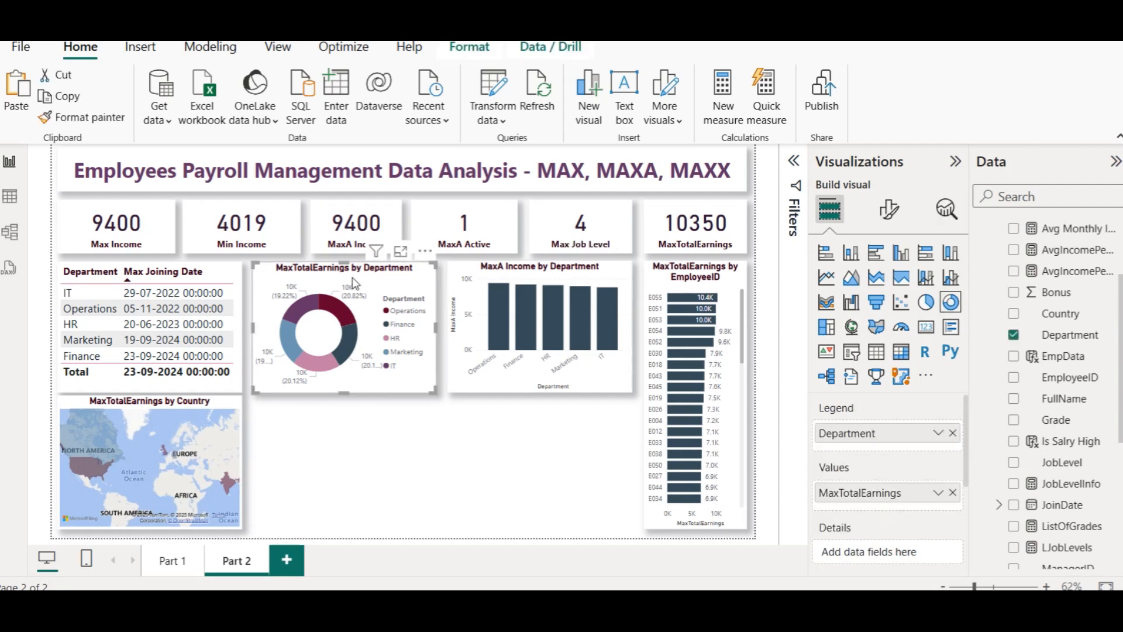
pyautogui.click(599, 285)
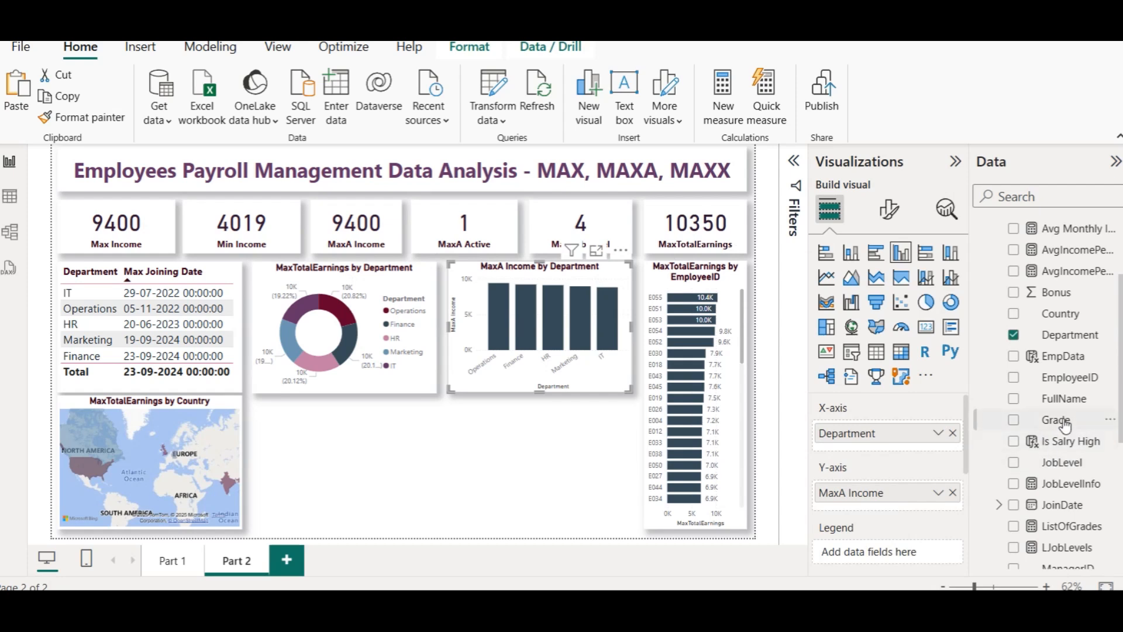
pyautogui.click(405, 475)
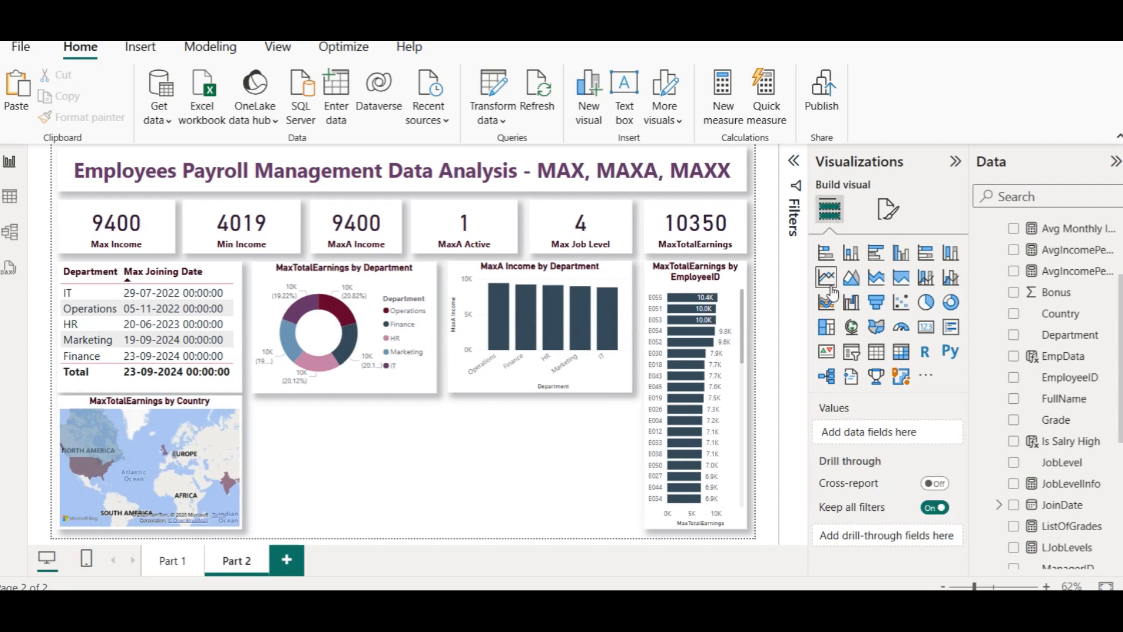
pyautogui.click(875, 303)
# Step: Copy the country map's formatting onto the empty funnel chart
pyautogui.click(200, 433)
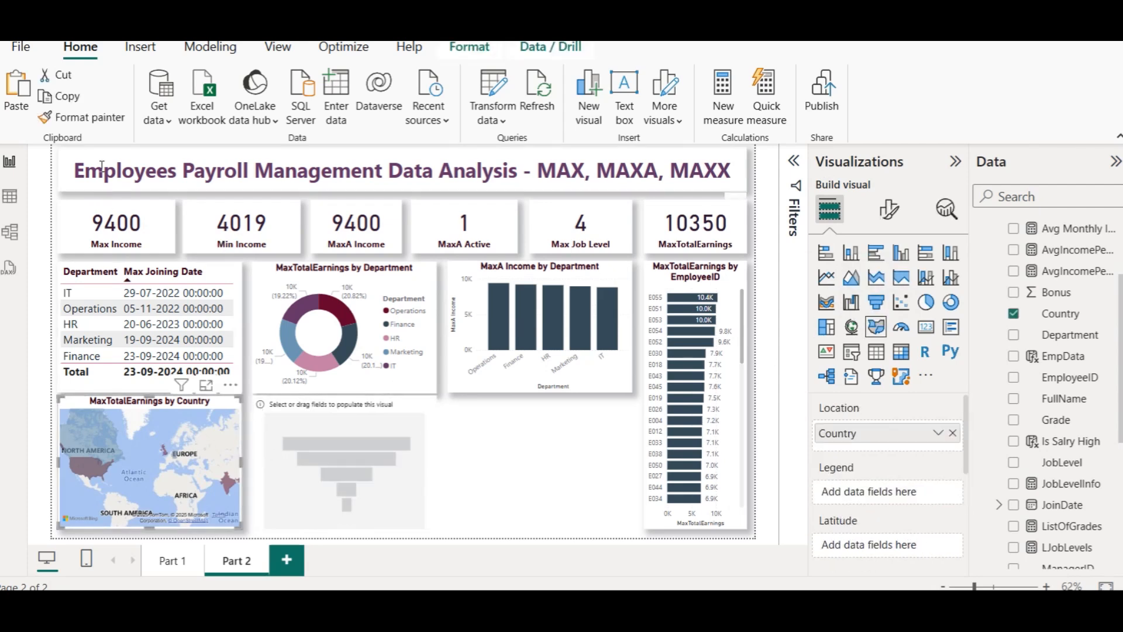
pyautogui.click(82, 117)
pyautogui.click(352, 477)
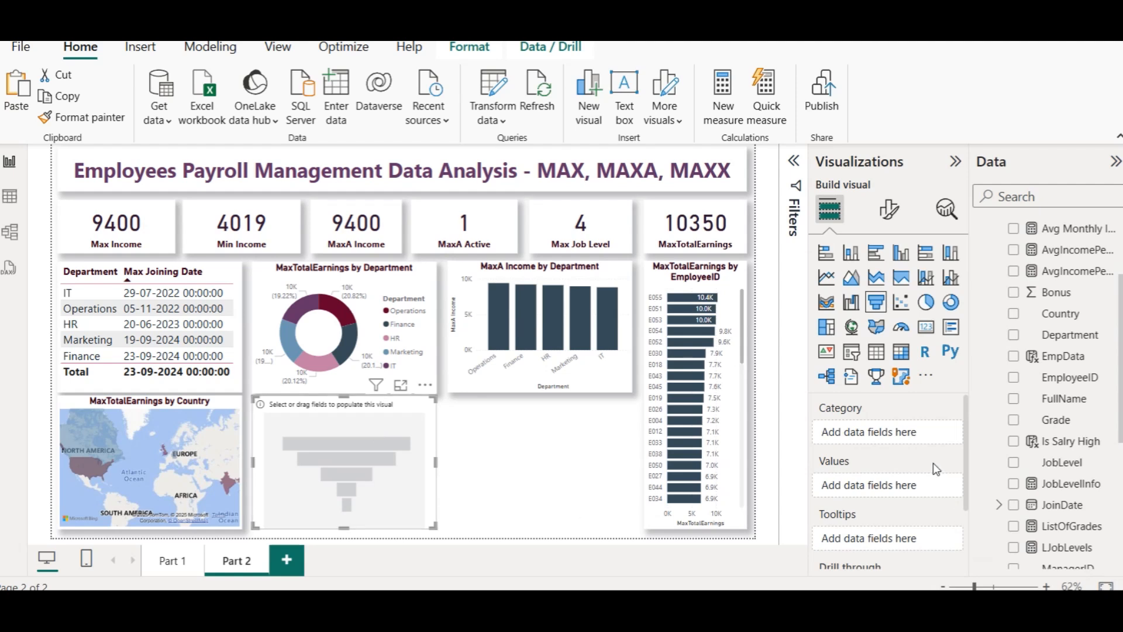
# Step: Set Grade as the funnel chart's category and MaxTotalEarnings as its values
pyautogui.moveTo(1056, 419); pyautogui.dragTo(916, 446)
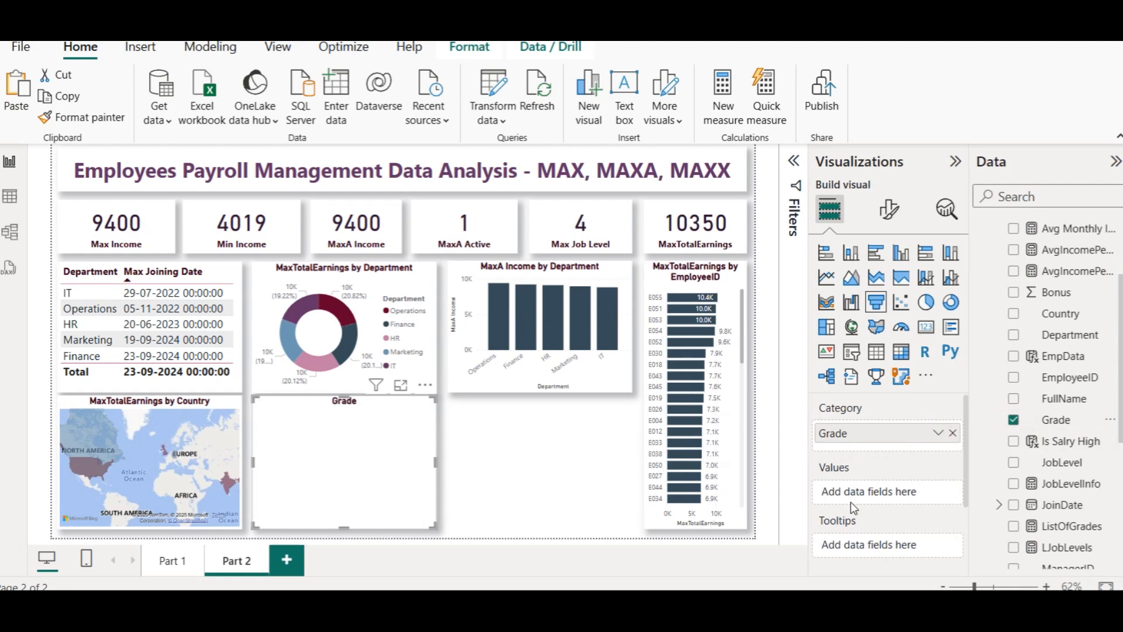
pyautogui.scroll(-5, 1082, 504)
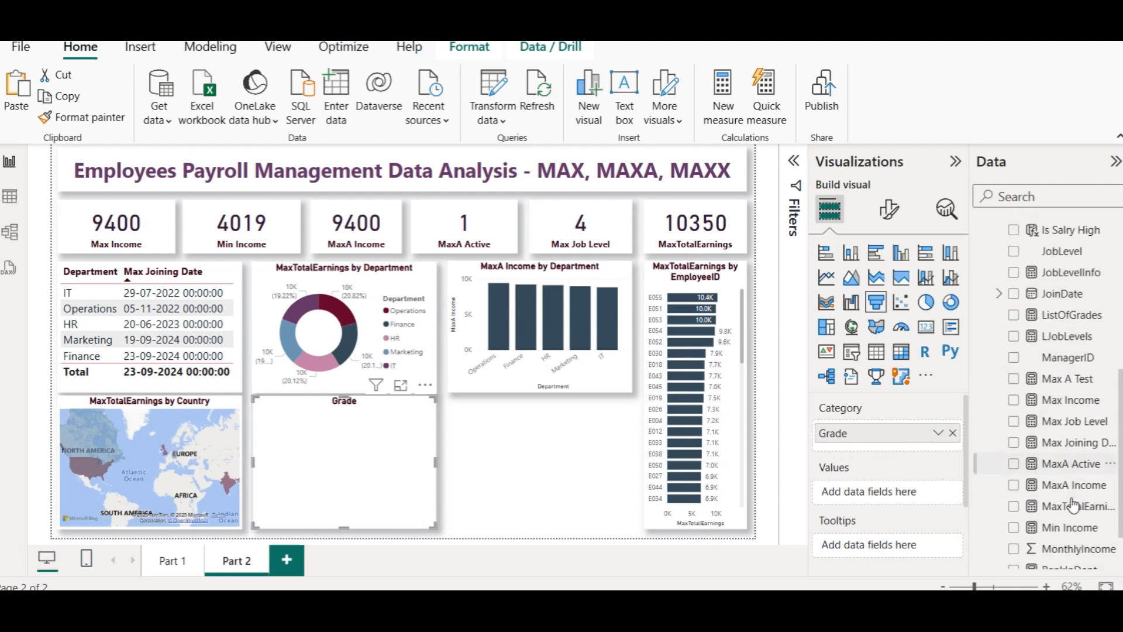
pyautogui.moveTo(1067, 456); pyautogui.dragTo(890, 482)
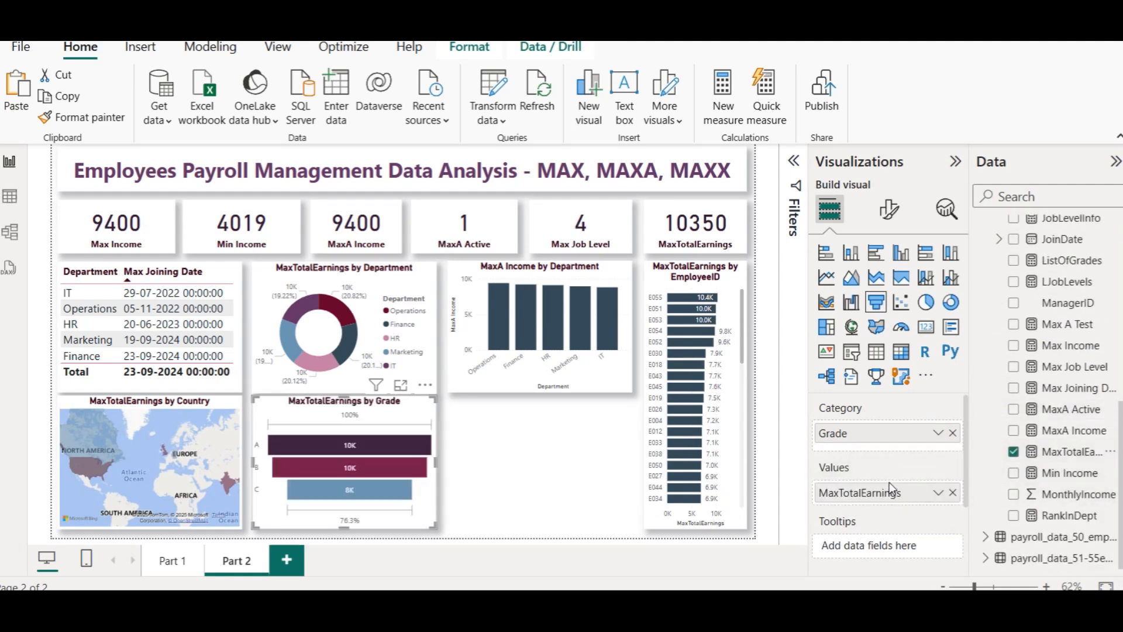
pyautogui.click(518, 450)
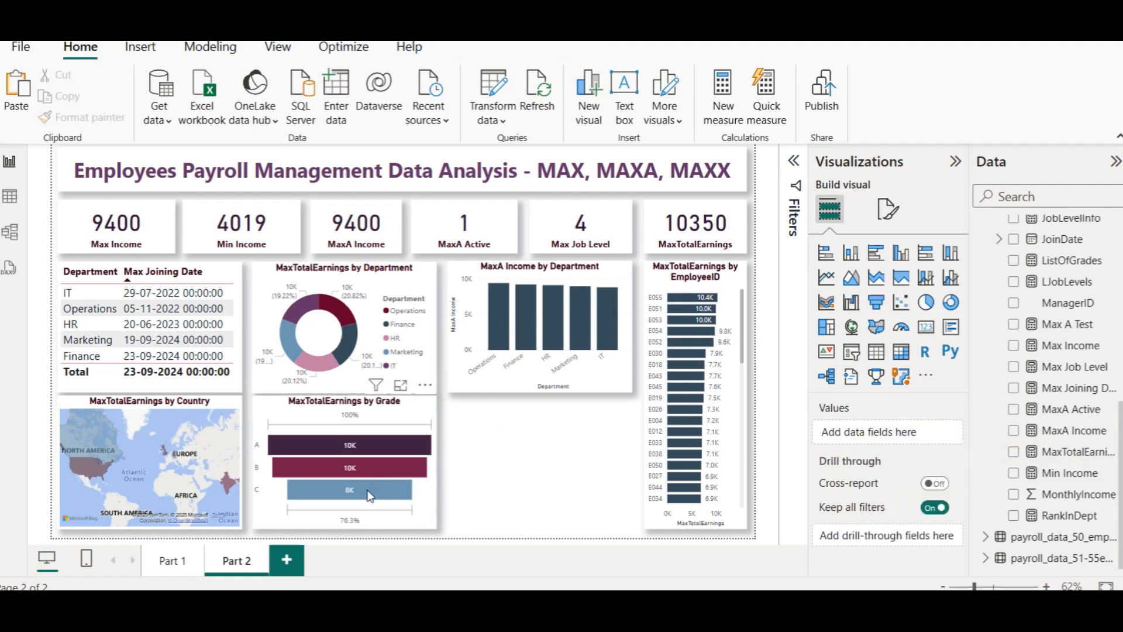
pyautogui.moveTo(361, 470)
# Step: Set the display units of the funnel chart's data label values to None
pyautogui.click(426, 409)
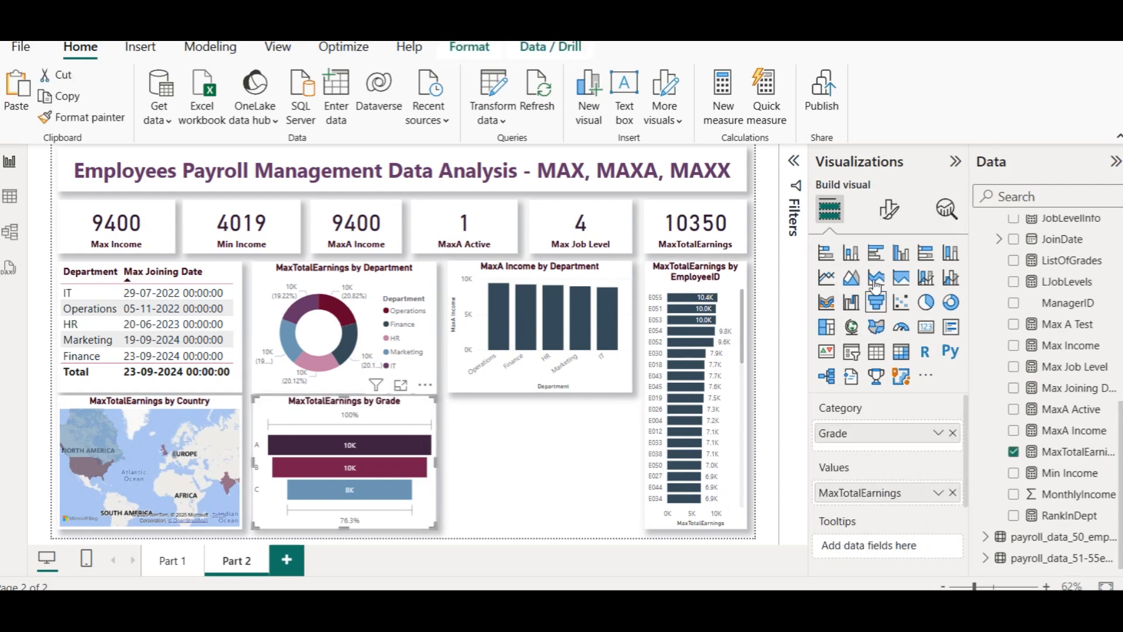
pyautogui.click(889, 212)
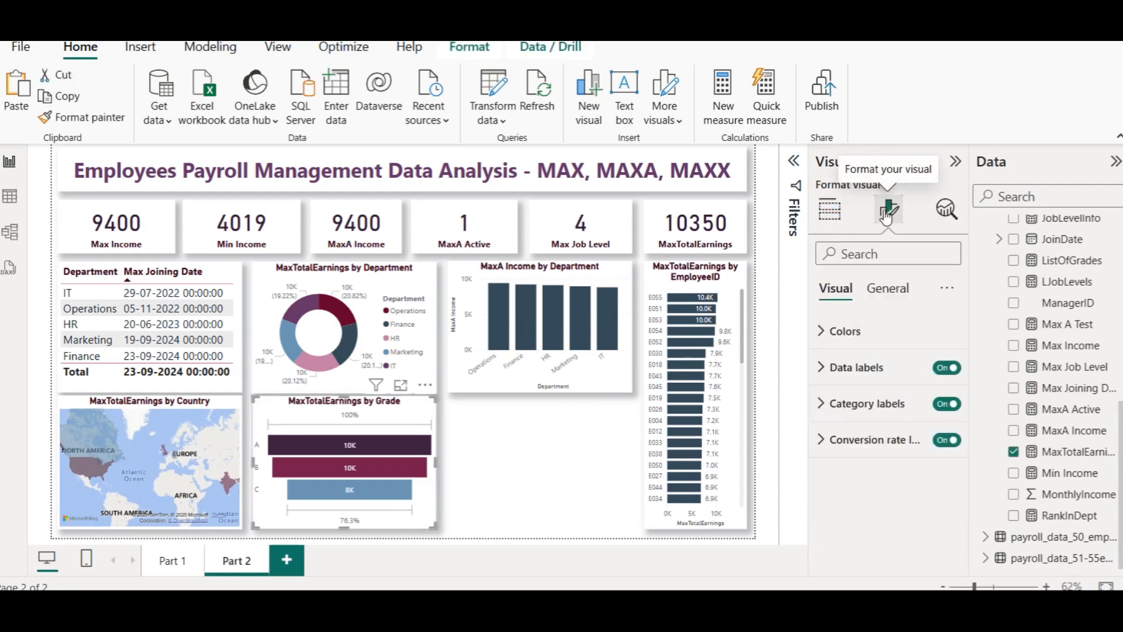
pyautogui.click(878, 369)
pyautogui.scroll(-3, 872, 451)
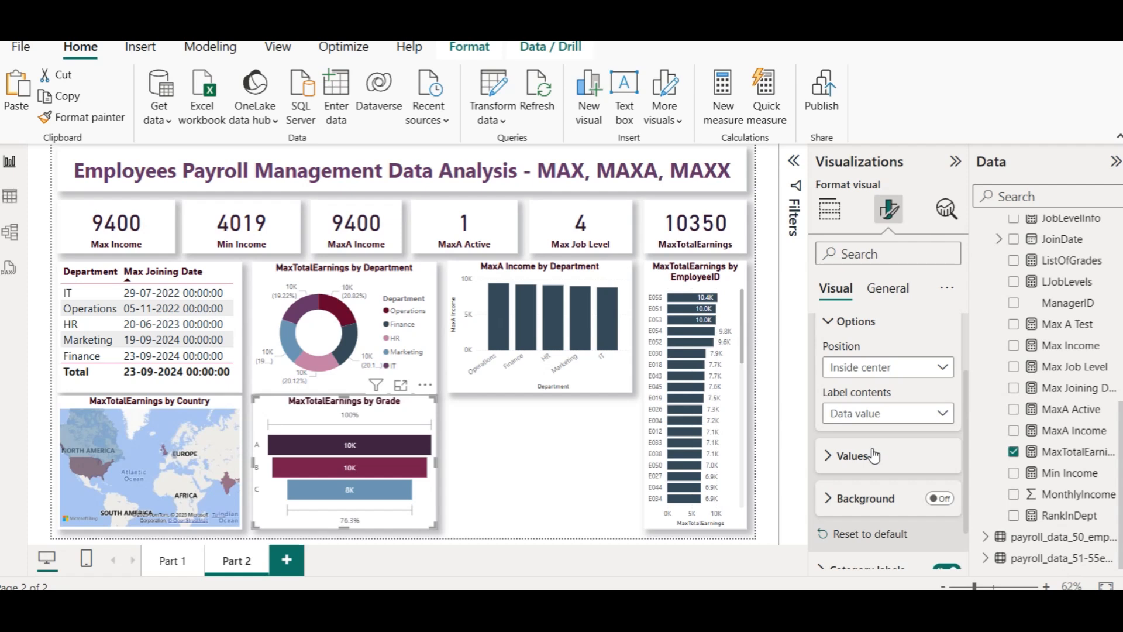
pyautogui.click(874, 452)
pyautogui.scroll(-3, 875, 454)
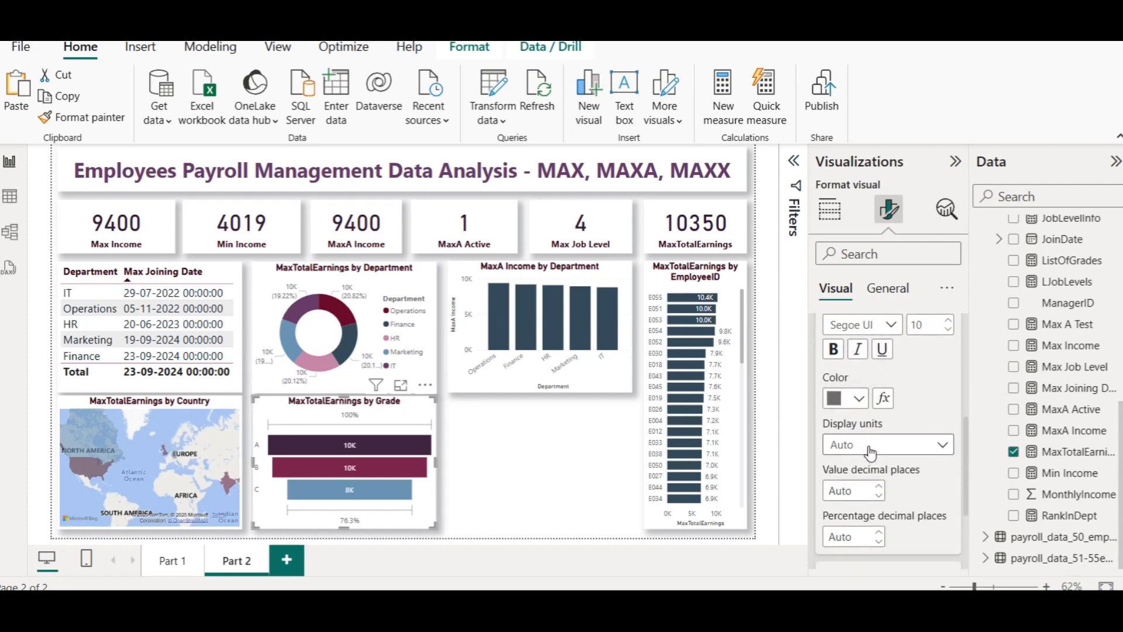
pyautogui.click(870, 451)
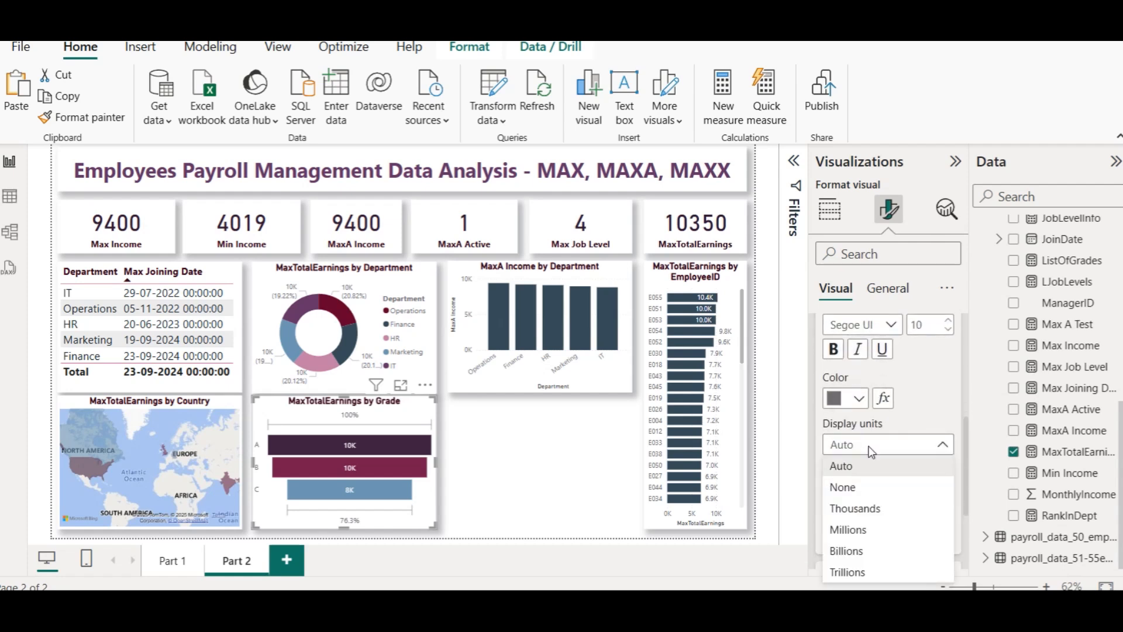
pyautogui.click(857, 483)
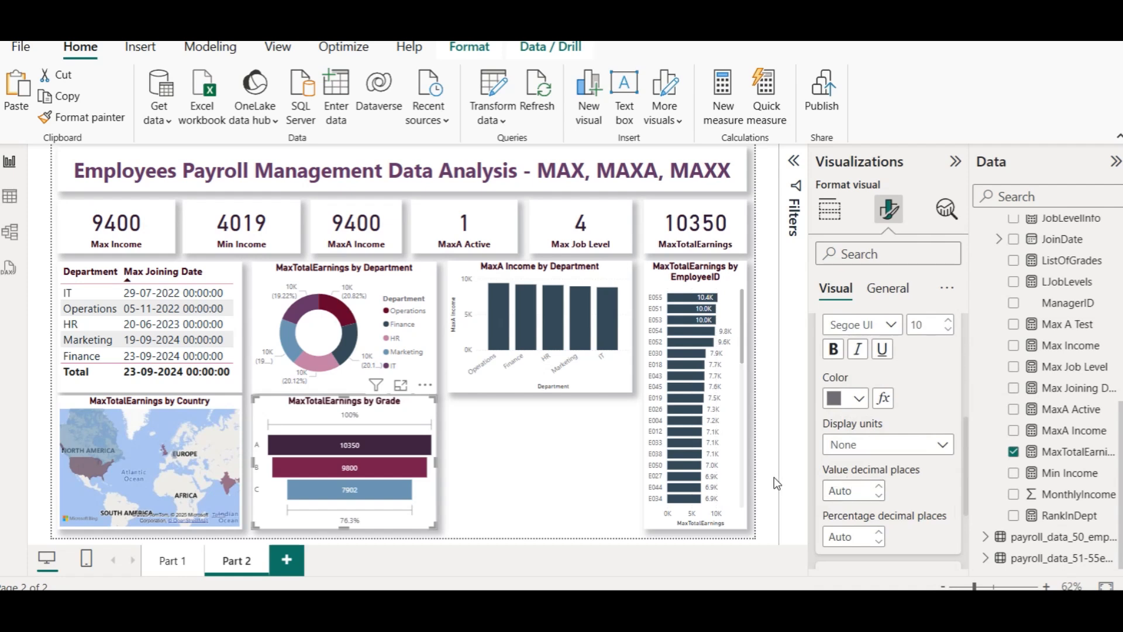
# Step: Open the MaxTotalEarnings by Grade funnel in focus mode and inspect the Grade A tooltip
pyautogui.click(549, 471)
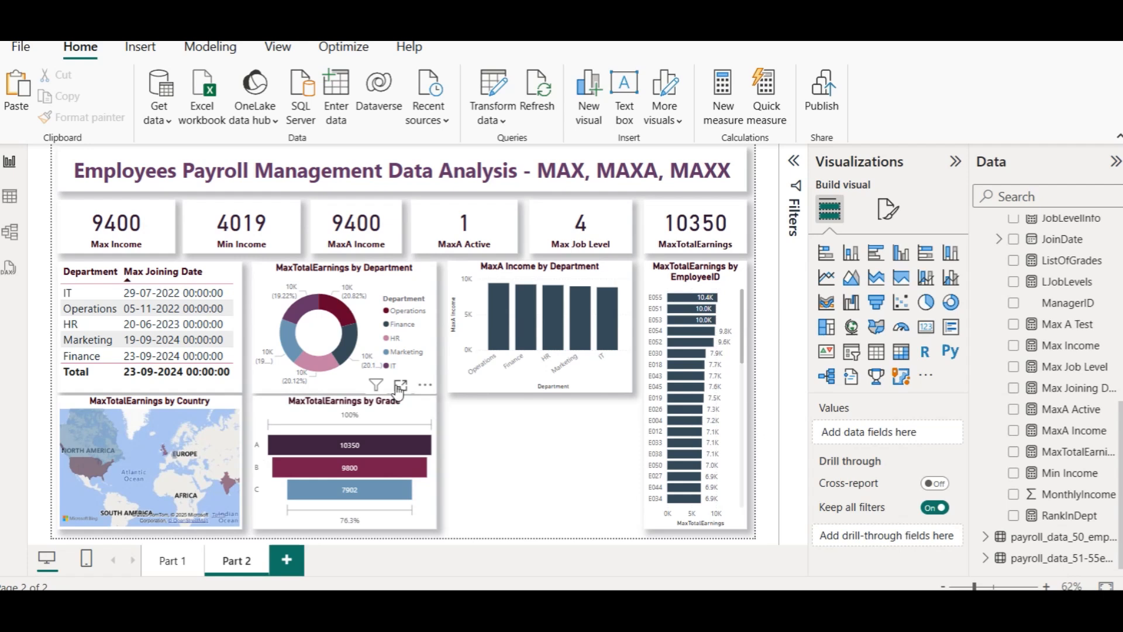
pyautogui.click(399, 388)
pyautogui.moveTo(300, 332)
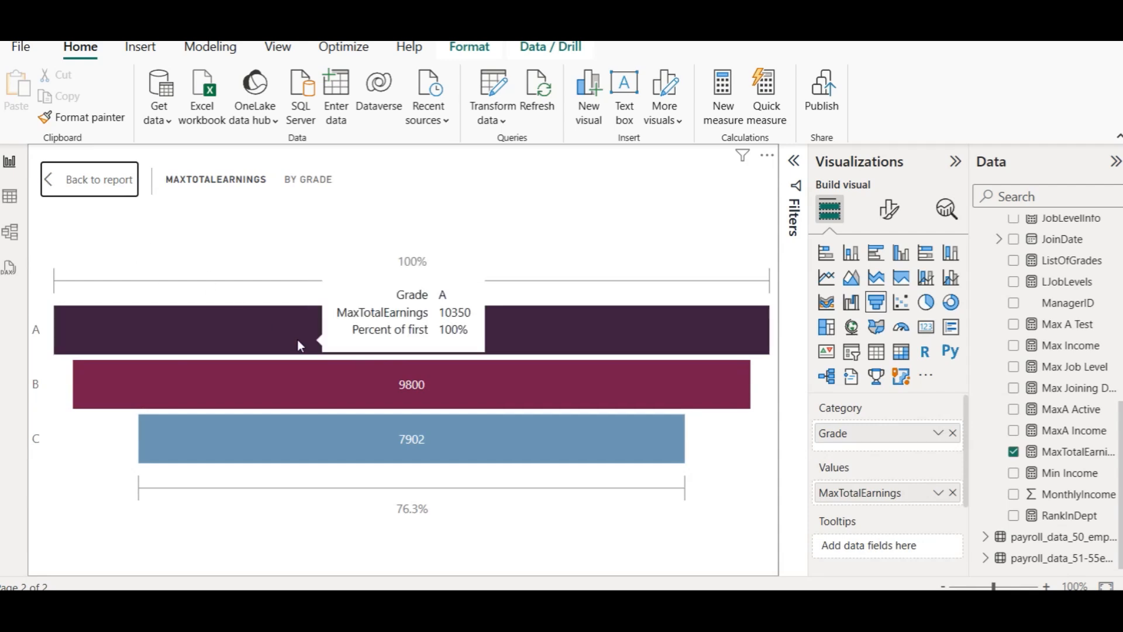
# Step: Inspect the Grade B and Grade C tooltips in the funnel and return to the report page
pyautogui.moveTo(327, 401)
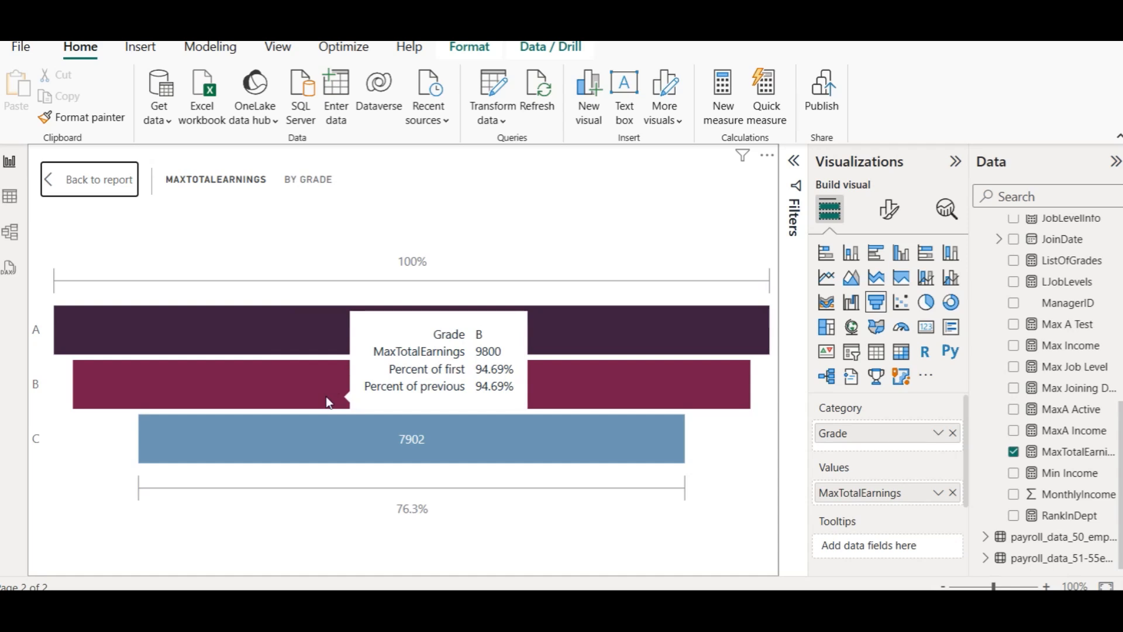
pyautogui.moveTo(460, 436)
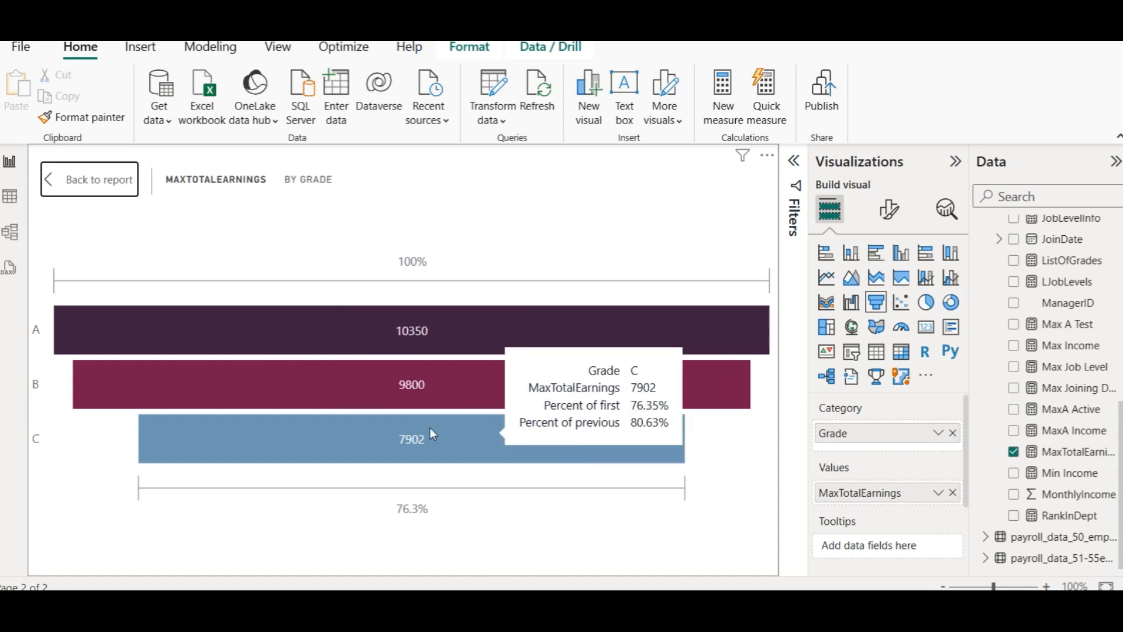
pyautogui.click(54, 185)
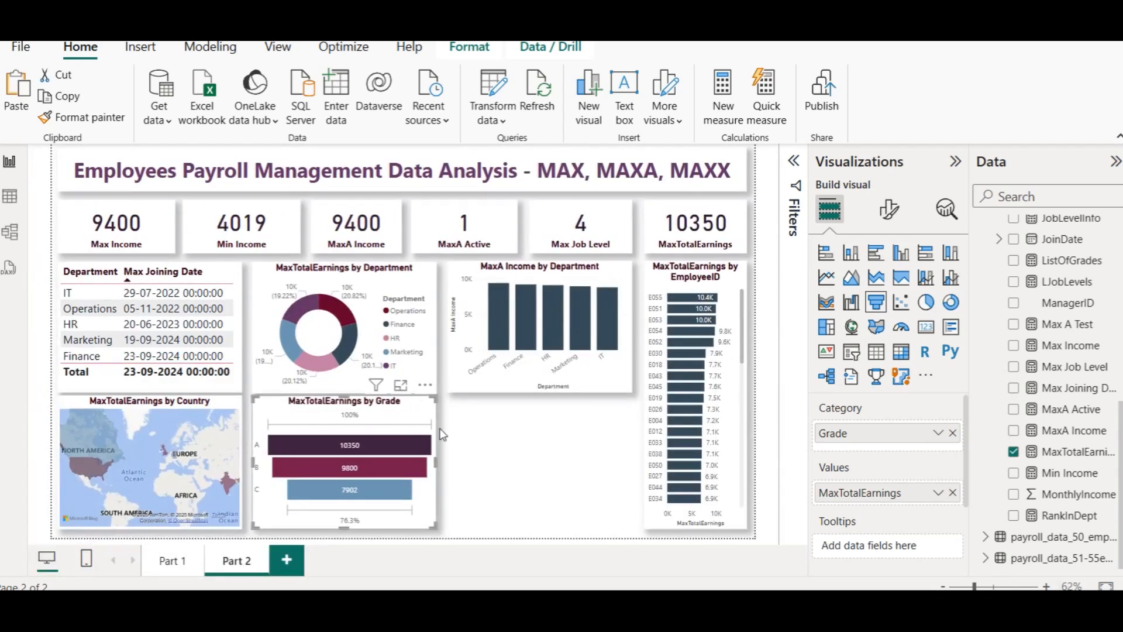
pyautogui.click(483, 440)
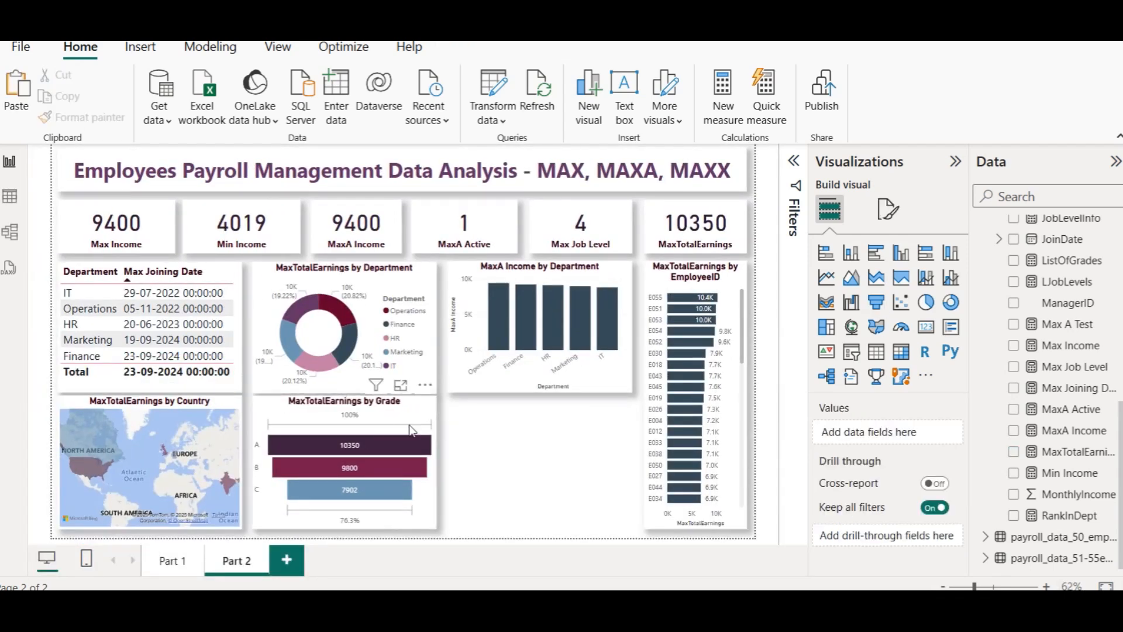
# Step: Nudge the grade funnel and the country map slightly down to align them in the report's lower row
pyautogui.click(332, 415)
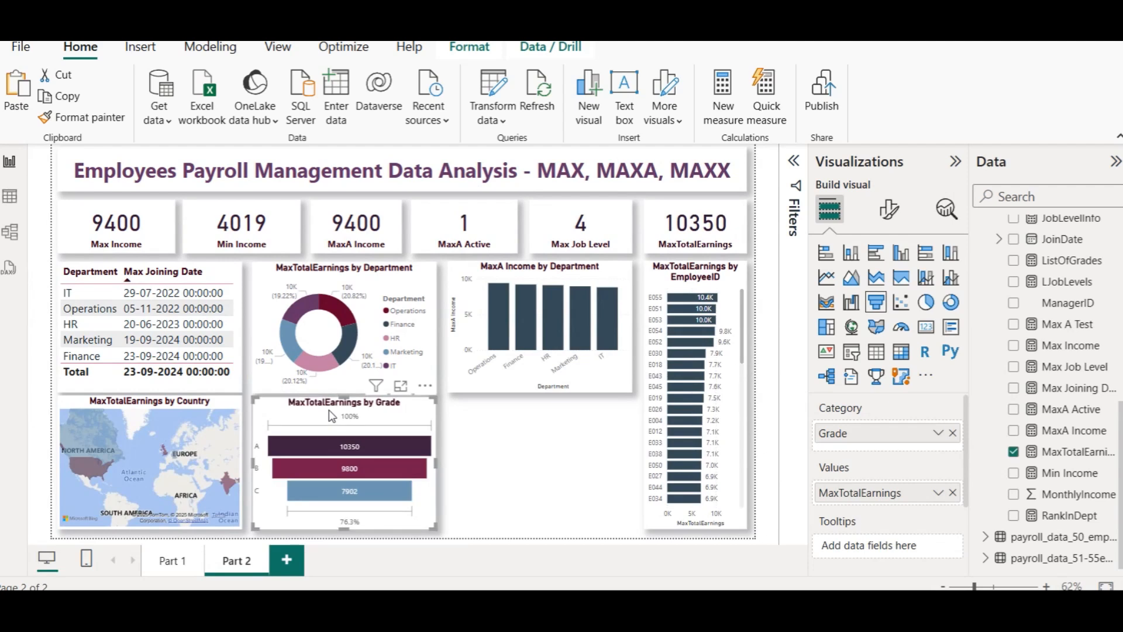
pyautogui.click(197, 414)
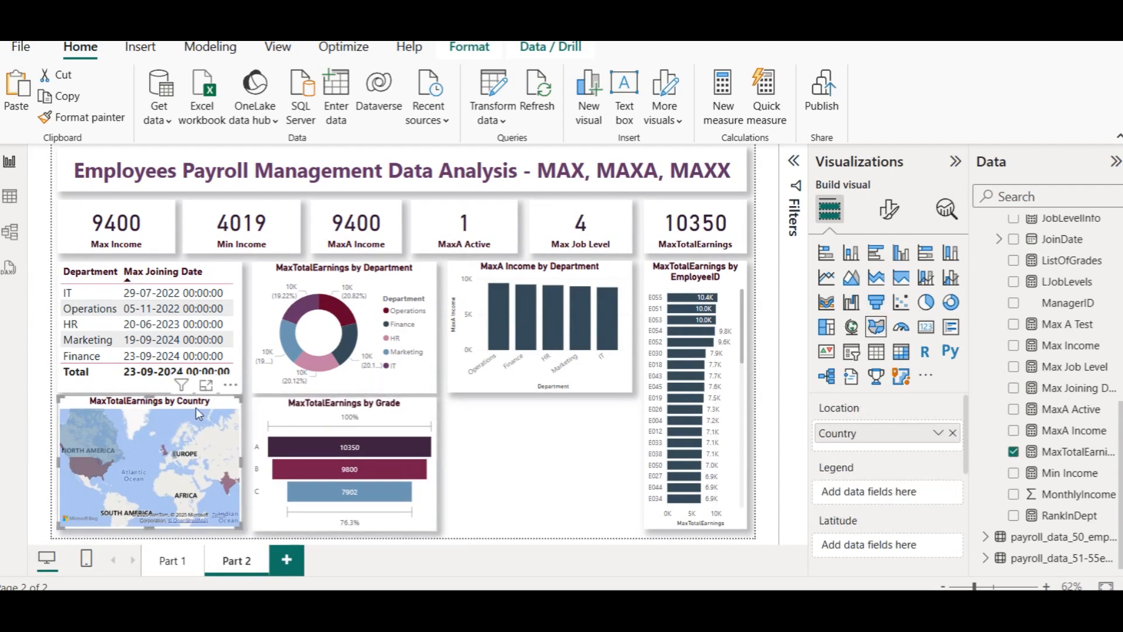
pyautogui.click(497, 437)
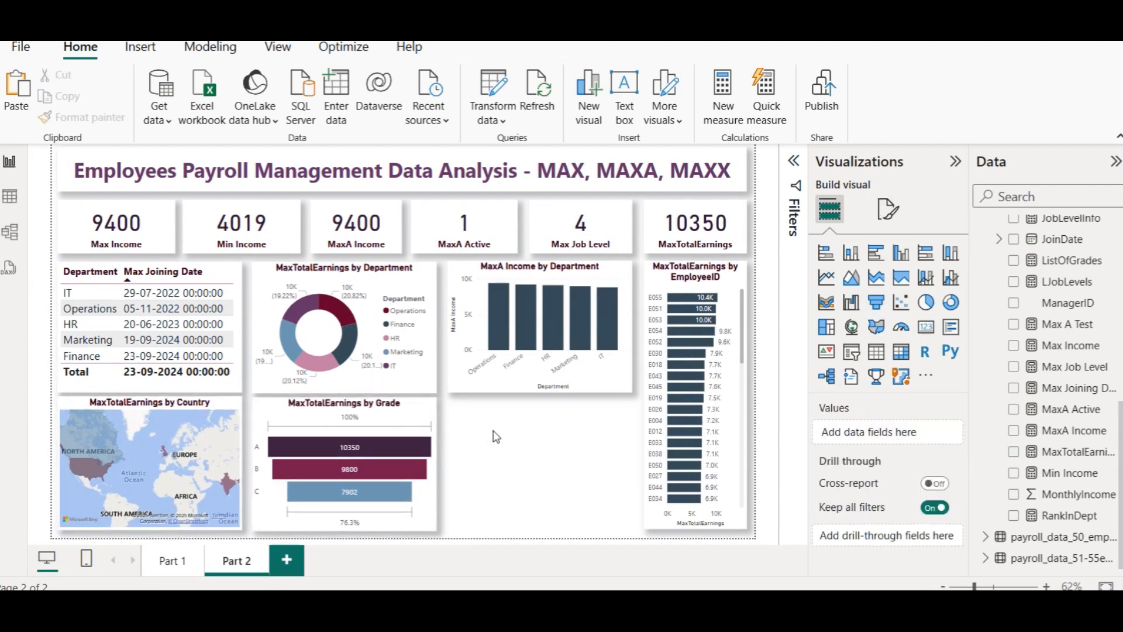
# Step: Duplicate the MaxTotalEarnings by Grade funnel into the empty space below the MaxA Income by Department chart, aligned with its edges
pyautogui.click(355, 411)
pyautogui.moveTo(354, 412); pyautogui.dragTo(566, 419)
pyautogui.moveTo(375, 419); pyautogui.dragTo(537, 414)
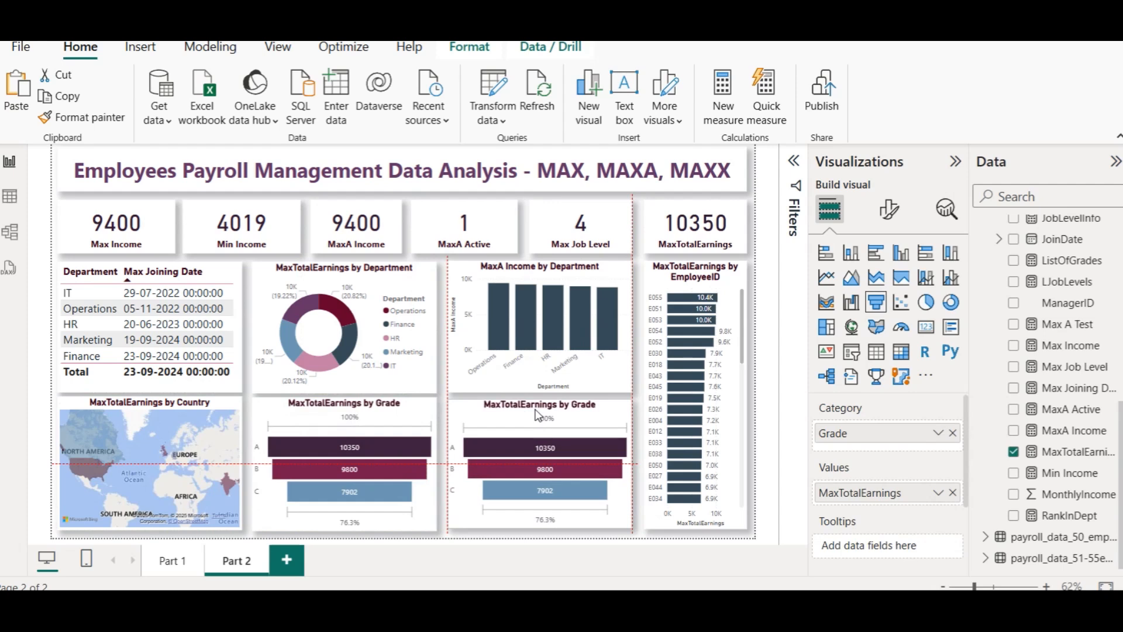
pyautogui.moveTo(545, 529); pyautogui.dragTo(546, 533)
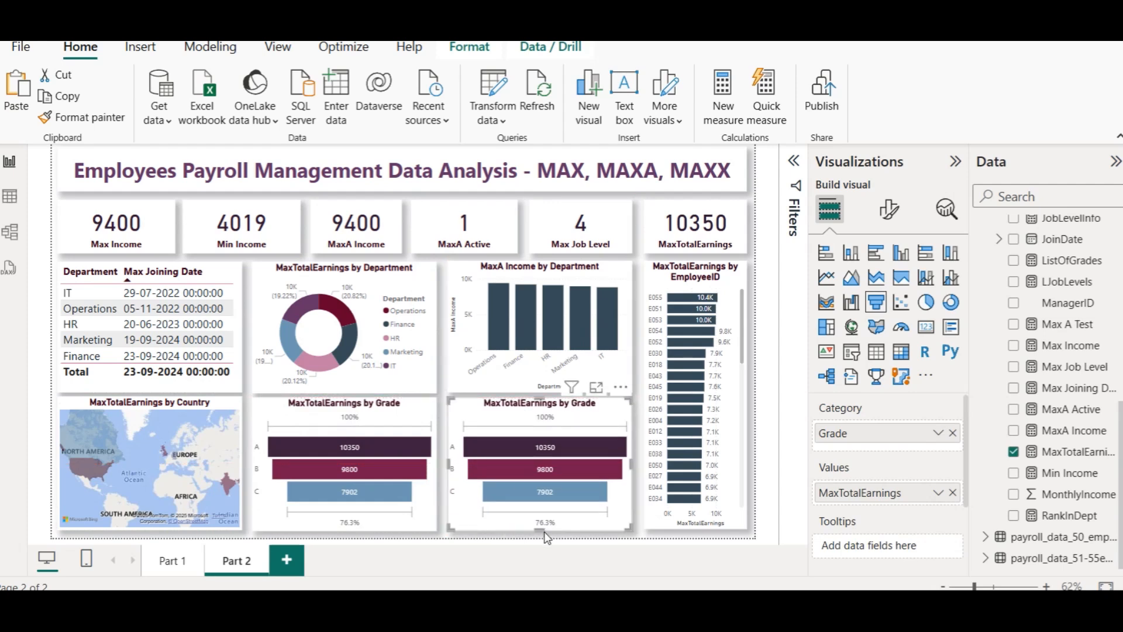
# Step: Convert the duplicated funnel into a ribbon chart and set JobLevel as its legend
pyautogui.click(834, 303)
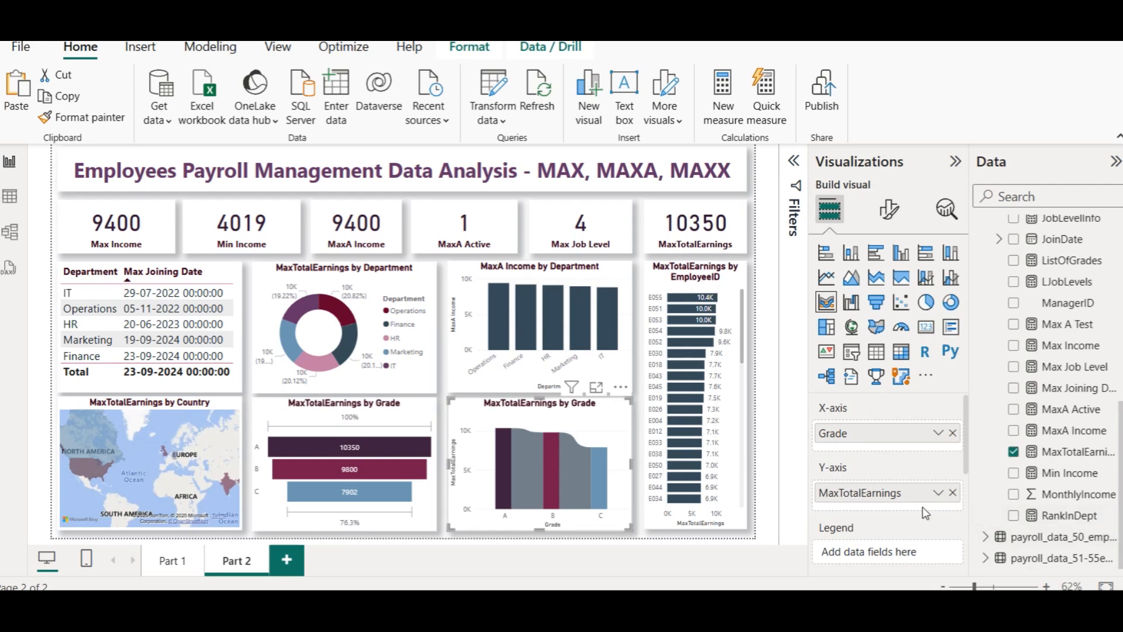
pyautogui.scroll(-3, 927, 513)
pyautogui.scroll(-3, 924, 513)
pyautogui.scroll(6, 871, 454)
pyautogui.scroll(-3, 887, 511)
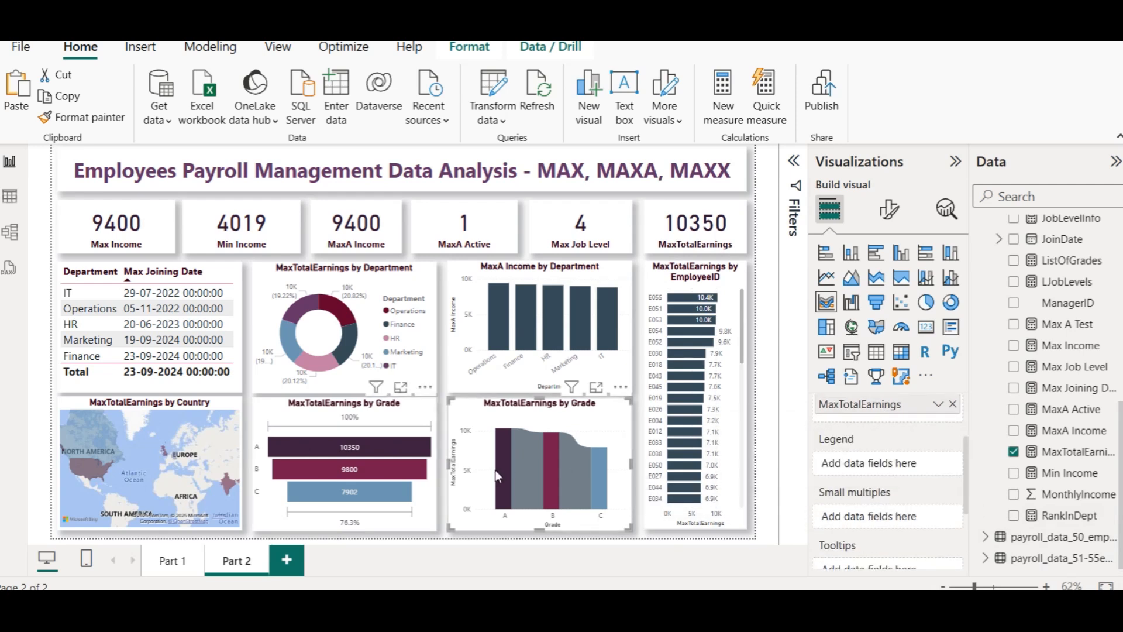
pyautogui.scroll(3, 1088, 460)
pyautogui.scroll(-5, 1090, 456)
pyautogui.scroll(5, 1089, 456)
pyautogui.scroll(3, 1089, 456)
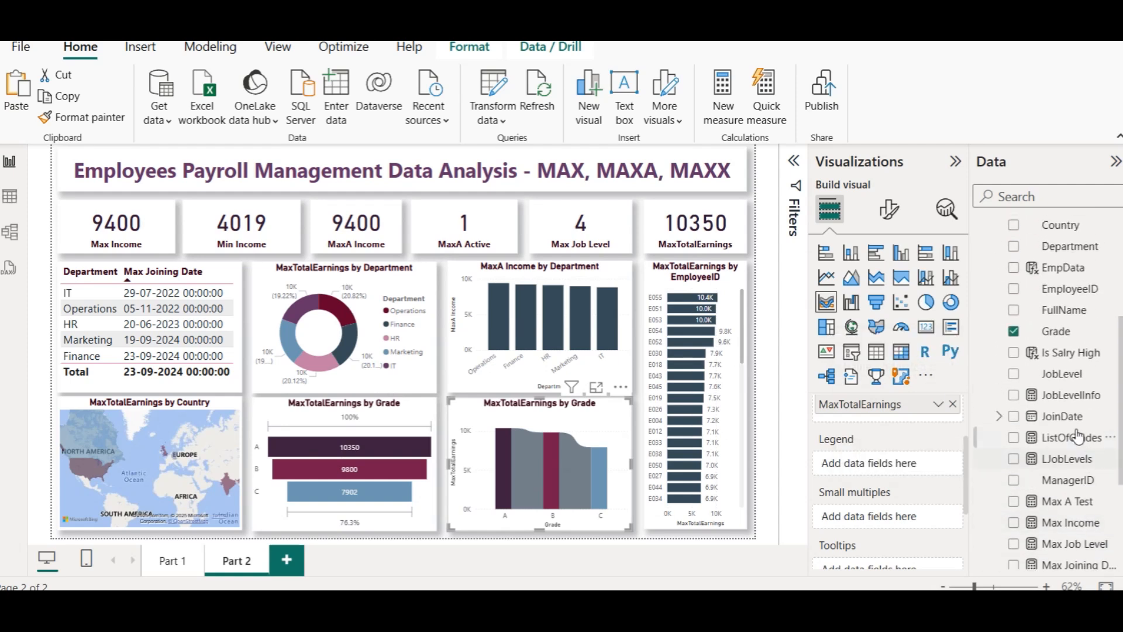
pyautogui.moveTo(1068, 377); pyautogui.dragTo(866, 462)
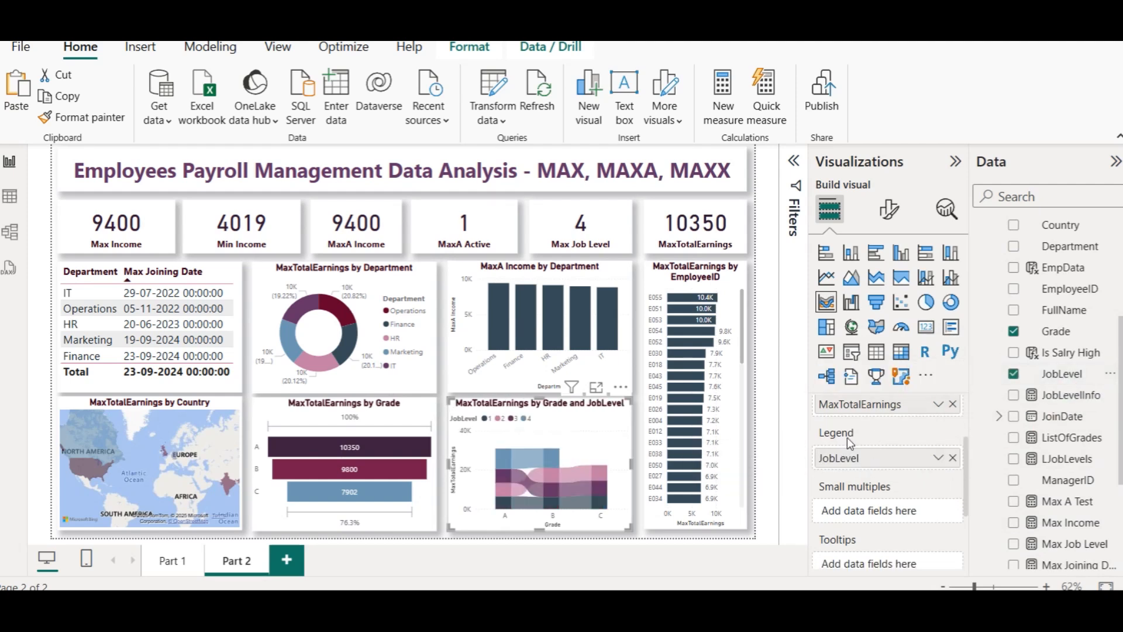
# Step: Examine the ribbon chart by Grade and JobLevel in focus mode, including the Grade A, JobLevel 4 tooltip, and return to the report
pyautogui.click(595, 386)
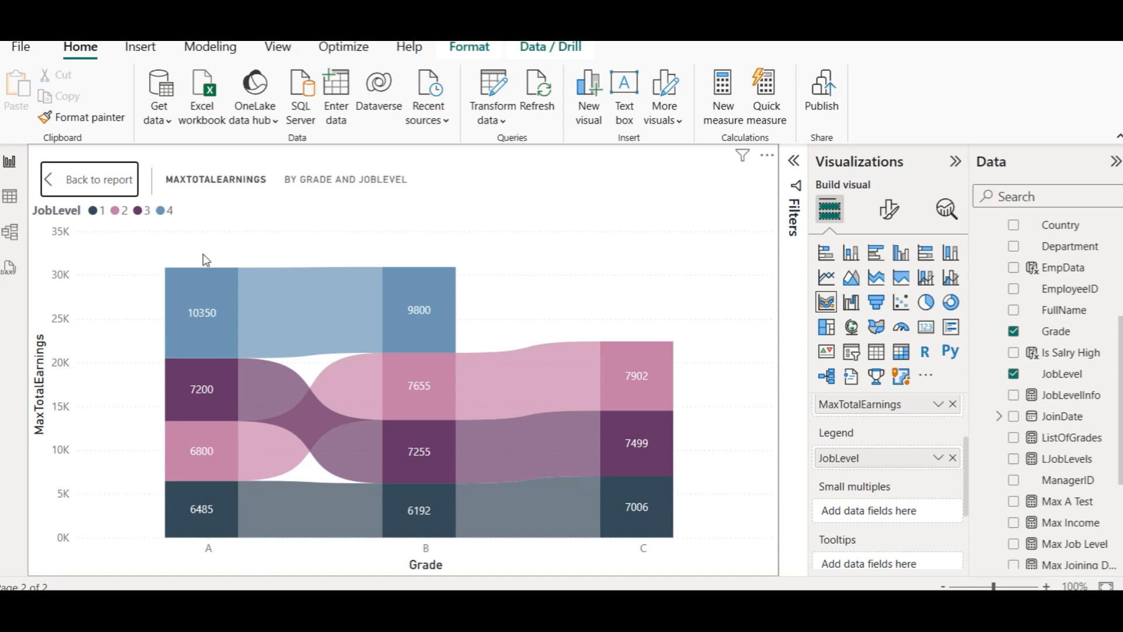
pyautogui.moveTo(209, 272)
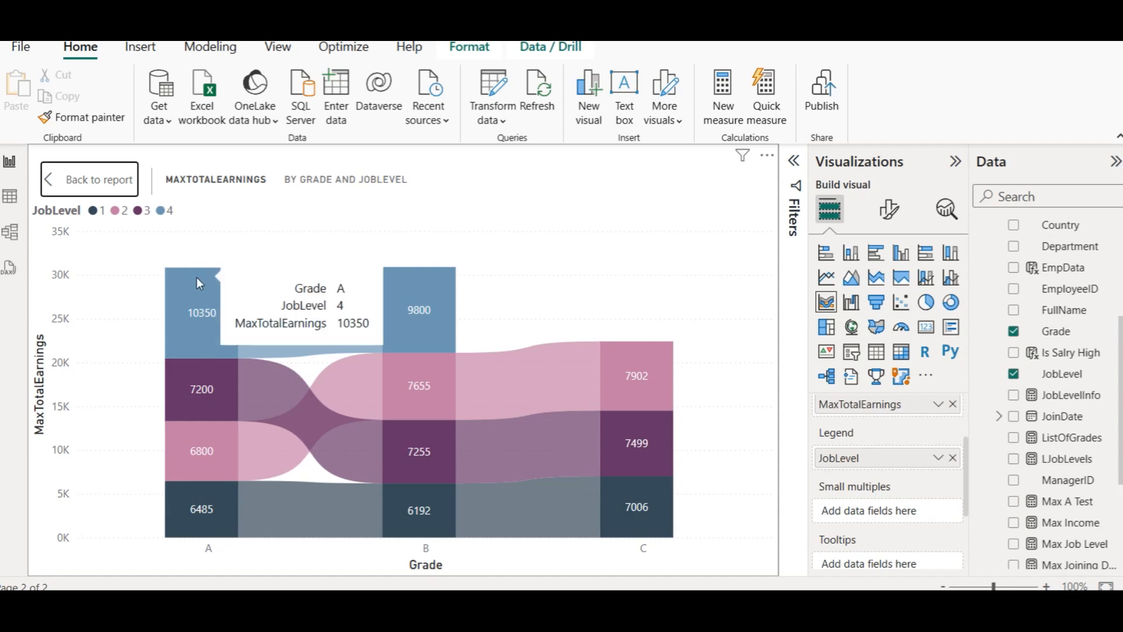
pyautogui.click(76, 182)
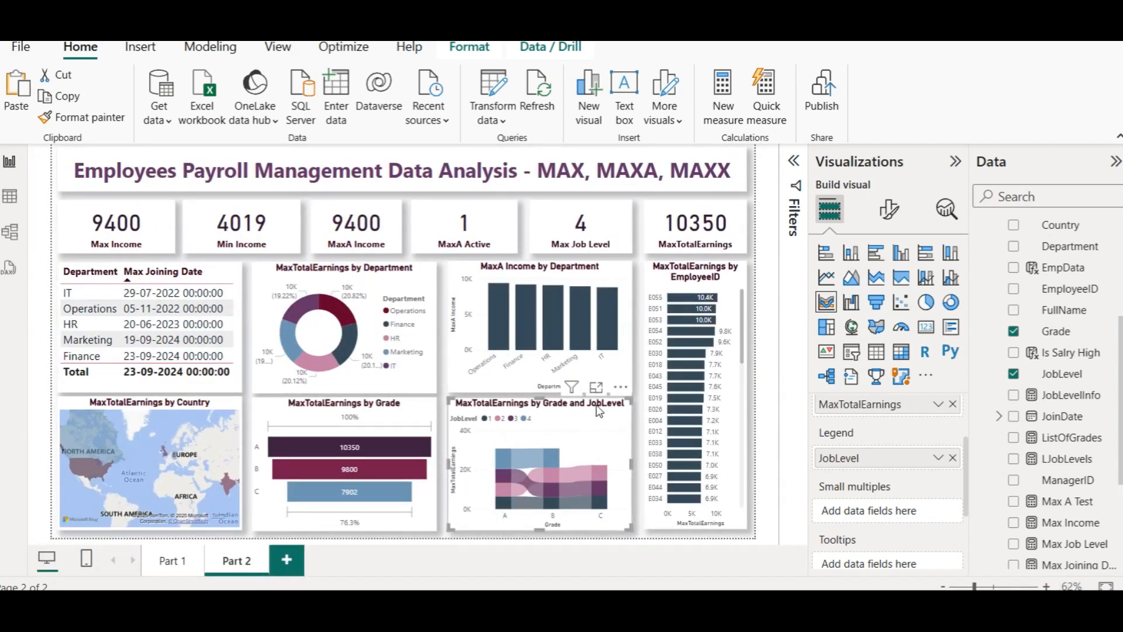
pyautogui.click(596, 389)
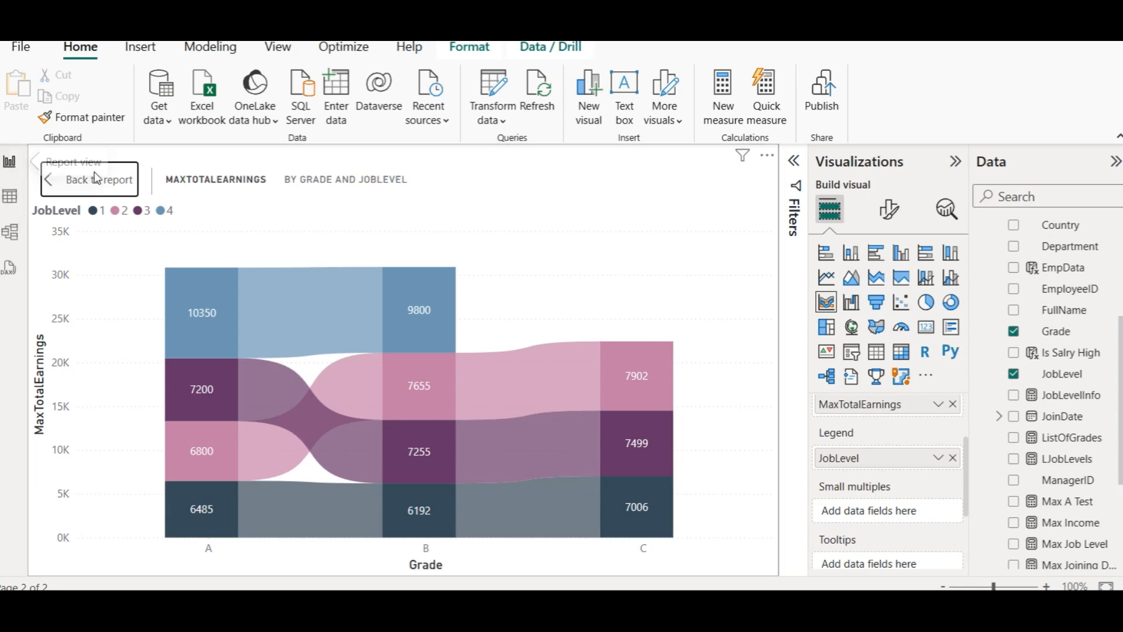
pyautogui.click(111, 182)
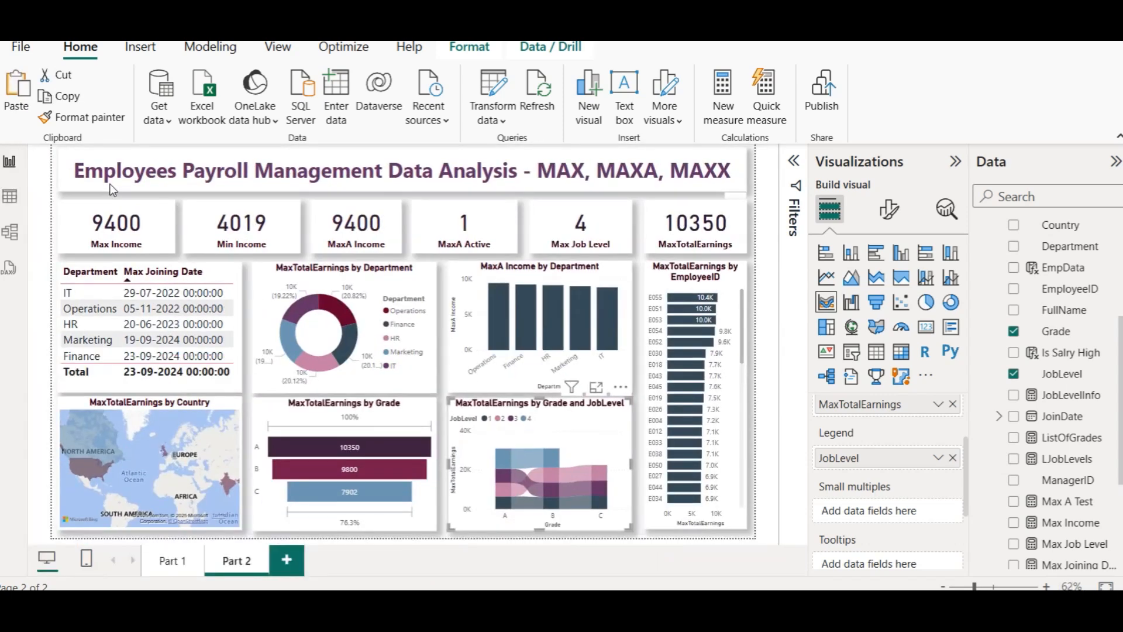
# Step: View the Part 1 page, return to Part 2 and review the ribbon chart's Grade C column in focus mode
pyautogui.click(177, 572)
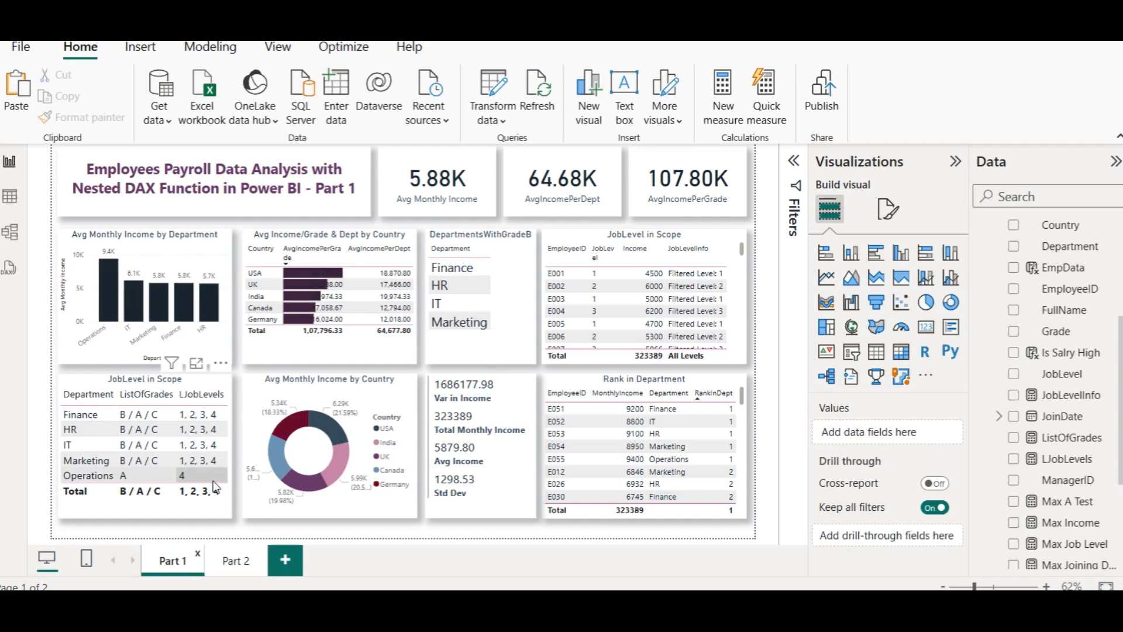
pyautogui.click(234, 559)
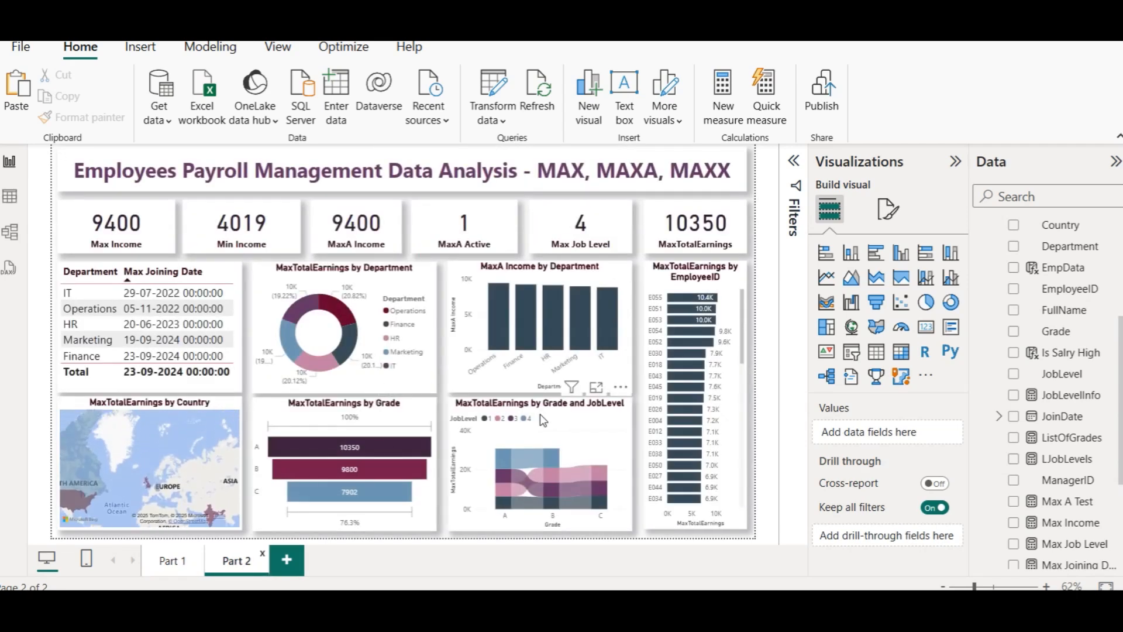
pyautogui.click(592, 388)
pyautogui.moveTo(641, 532)
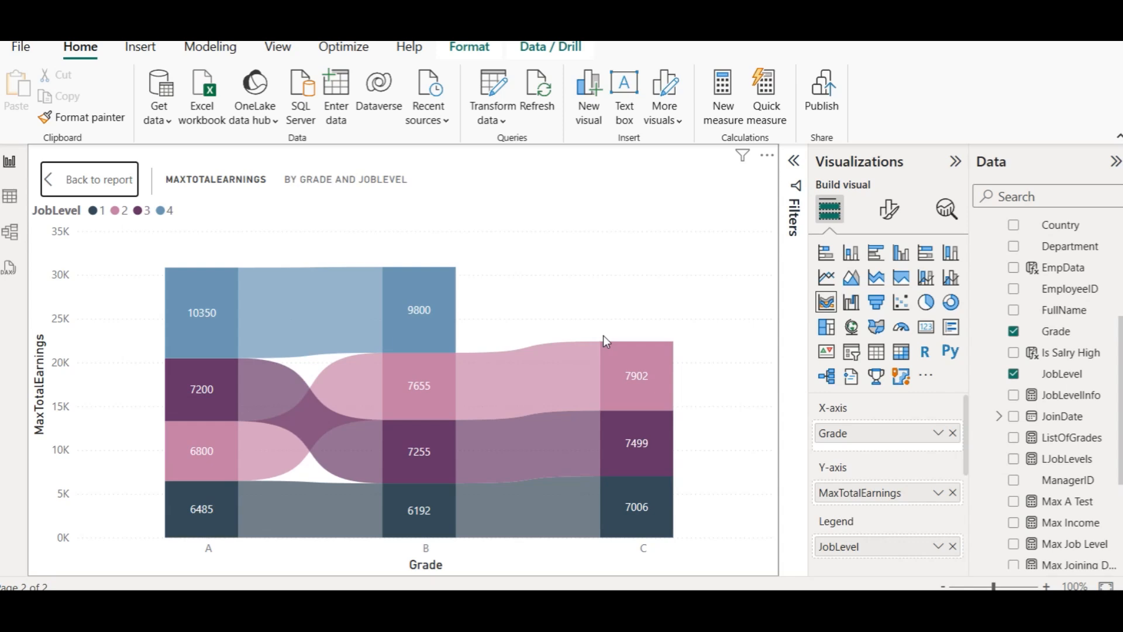
pyautogui.click(90, 179)
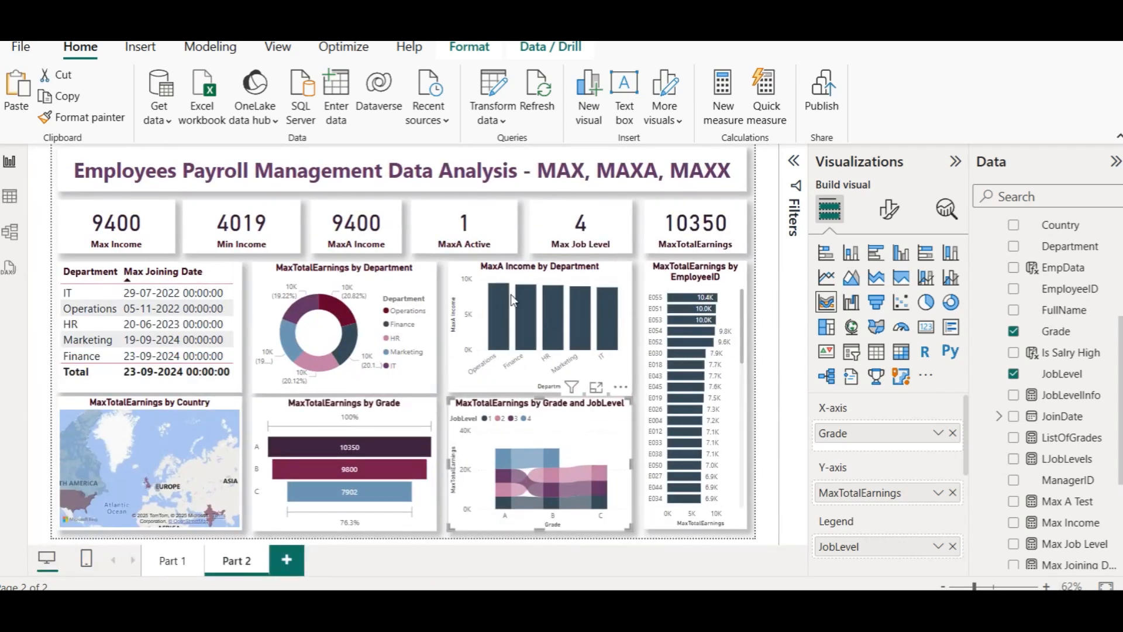
# Step: Turn on data labels for the MaxA Income by Department column chart
pyautogui.click(756, 520)
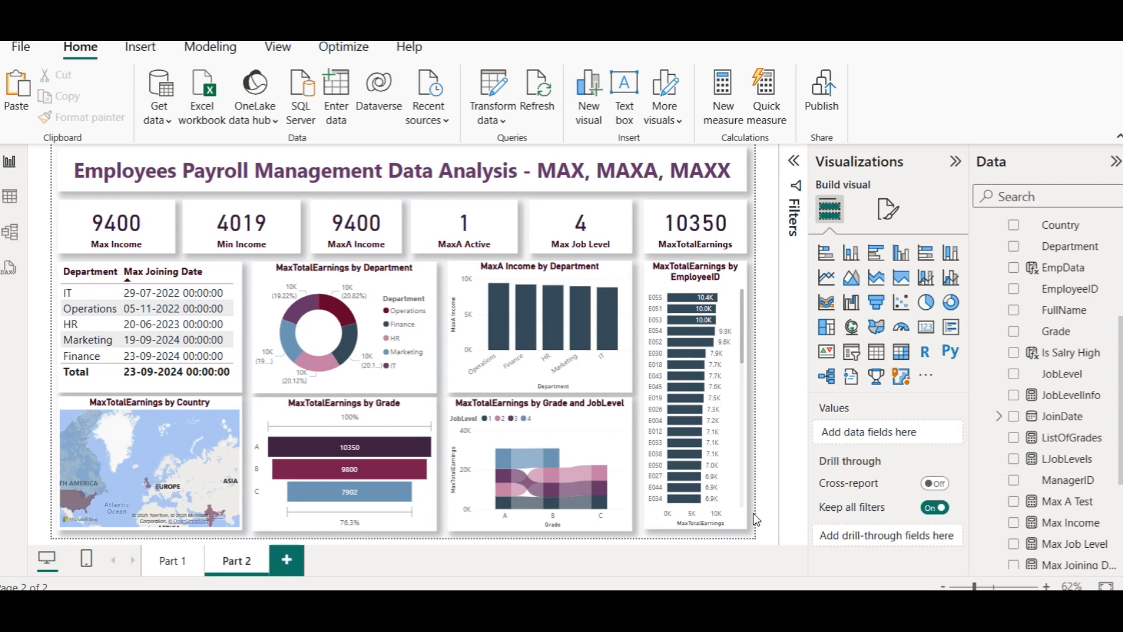
pyautogui.click(607, 273)
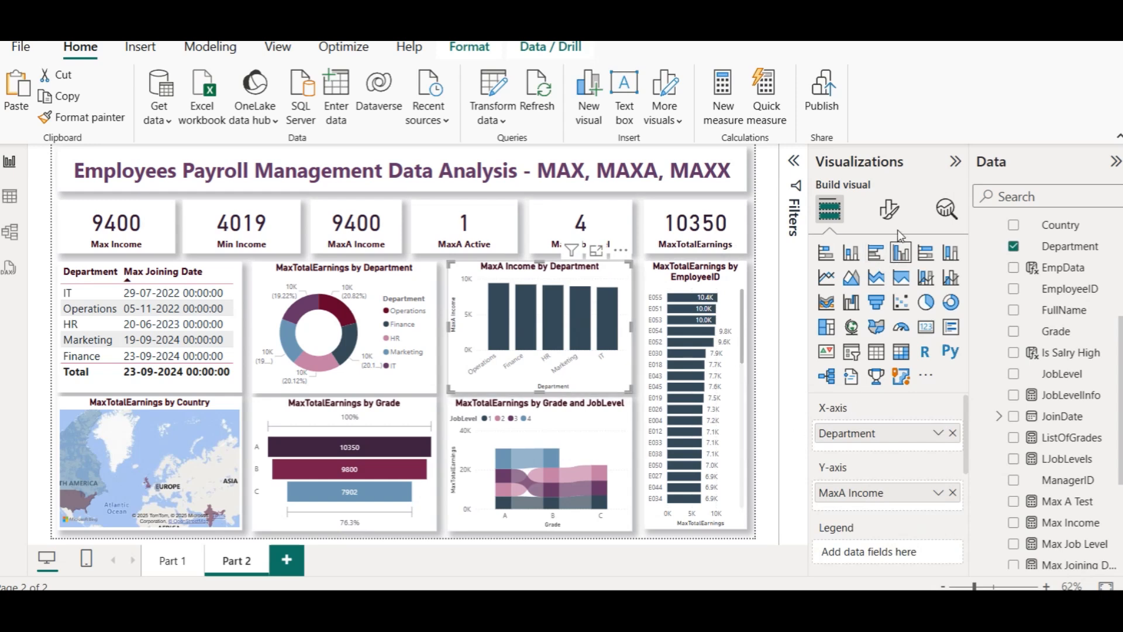
pyautogui.click(890, 211)
pyautogui.click(941, 516)
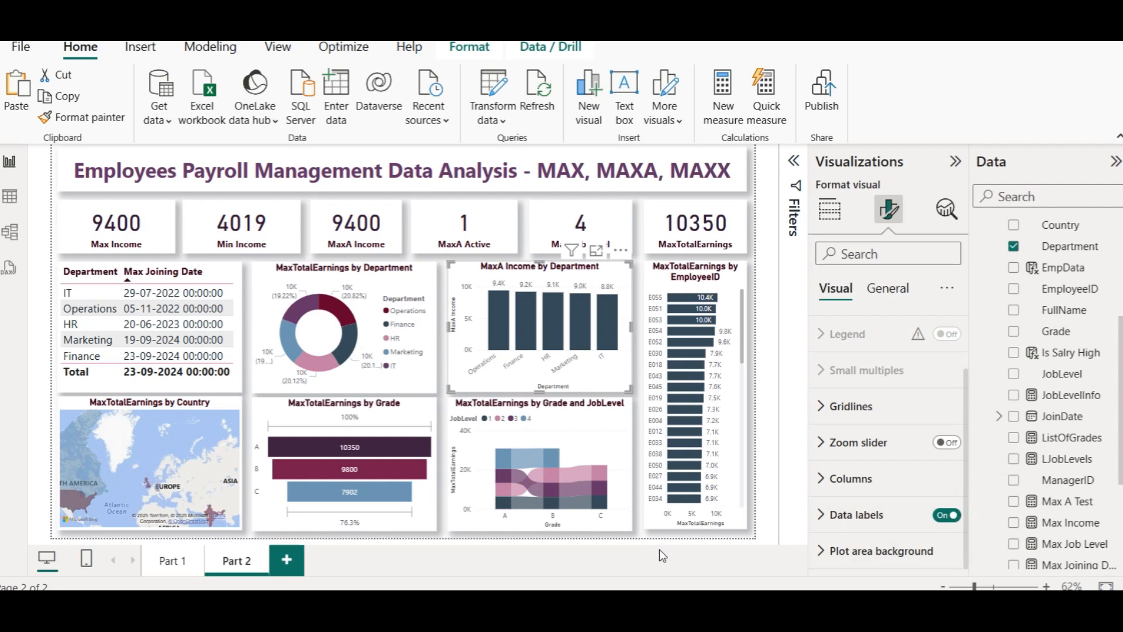
pyautogui.click(636, 538)
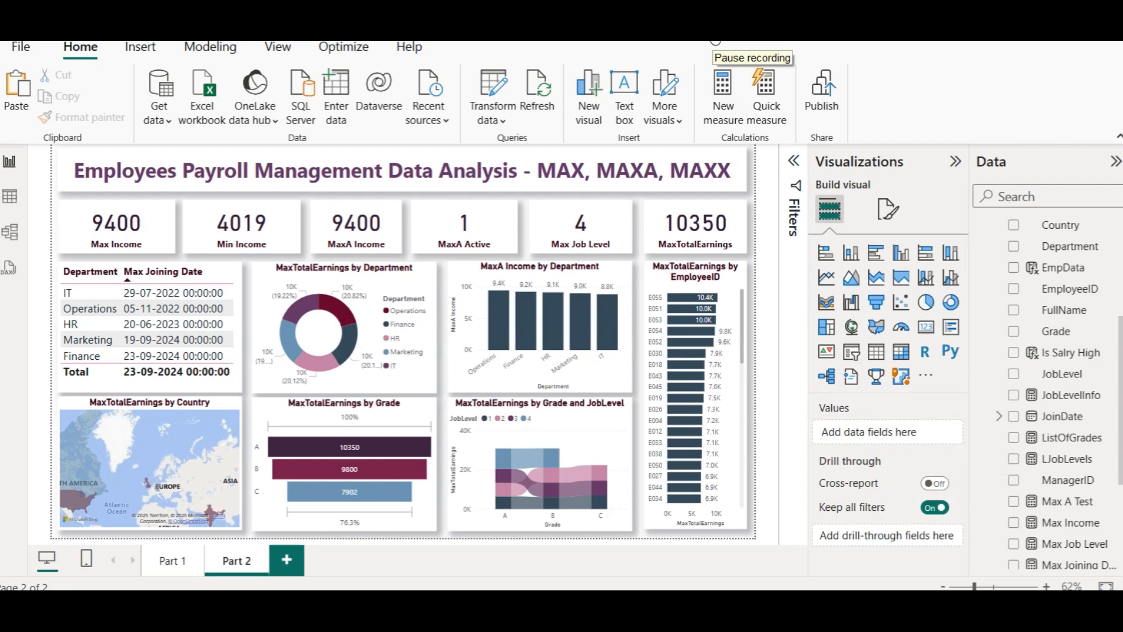
# Step: Copy the grade funnel's formatting onto the MaxTotalEarnings by EmployeeID bar chart and look through its recoloured bars
pyautogui.click(229, 403)
pyautogui.click(305, 410)
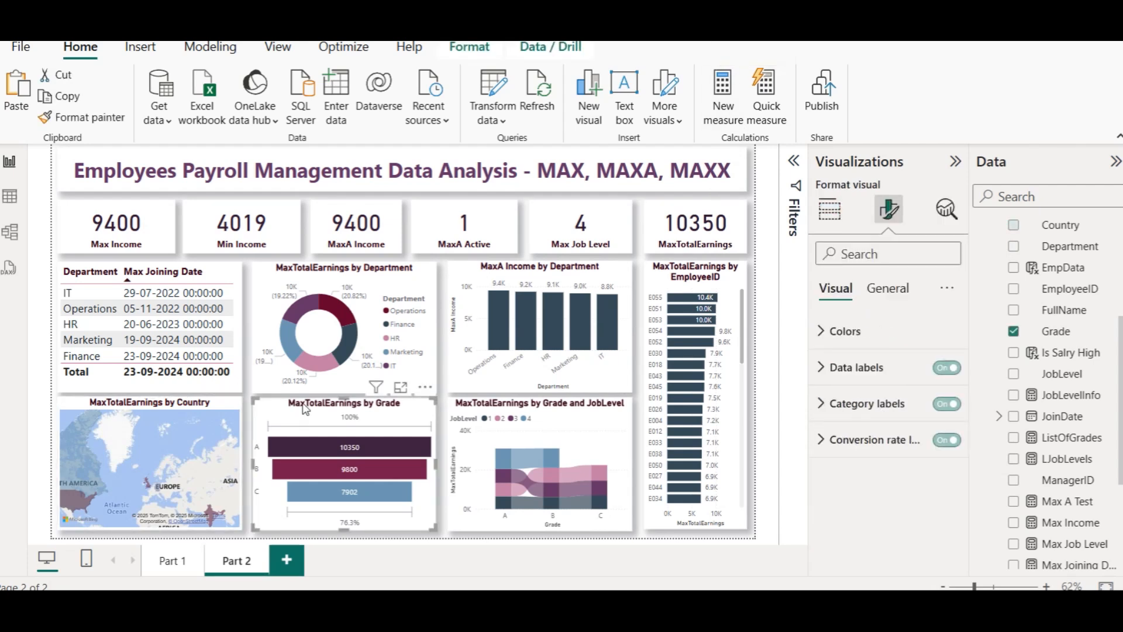
pyautogui.click(46, 117)
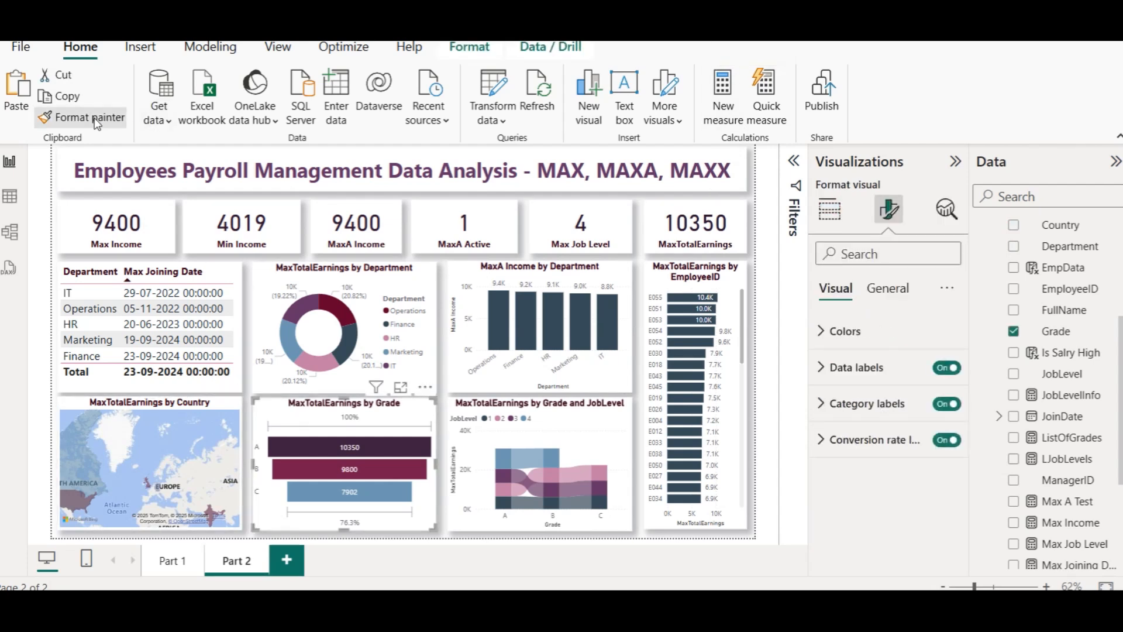
pyautogui.click(726, 274)
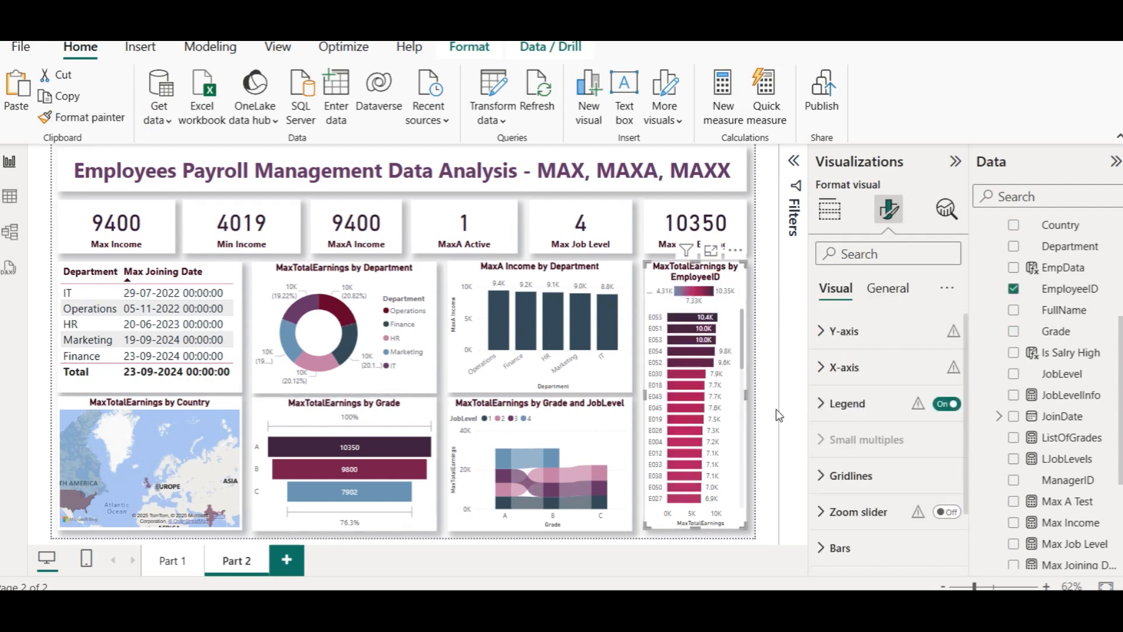
pyautogui.click(749, 541)
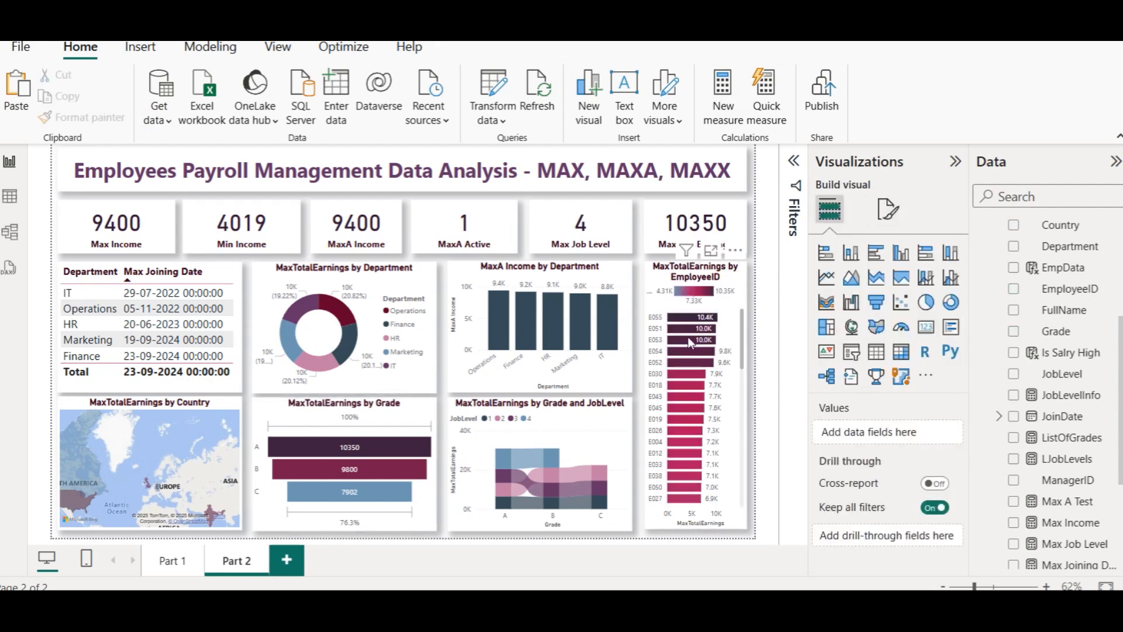
pyautogui.scroll(-6, 698, 351)
pyautogui.scroll(6, 699, 403)
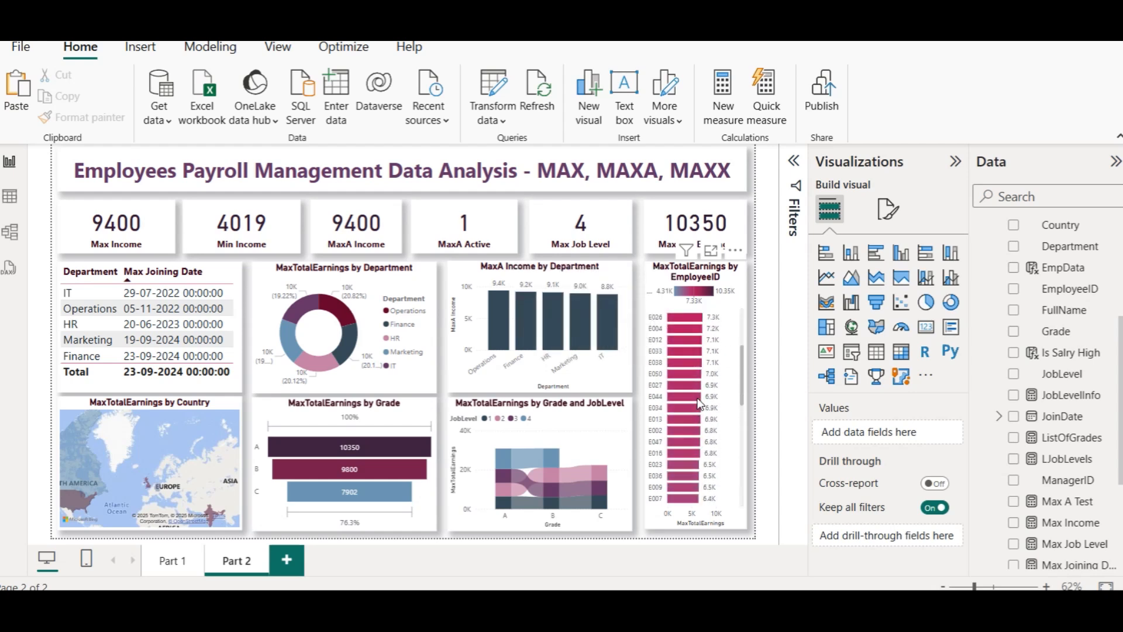
# Step: Copy the grade funnel's formatting onto the MaxA Income by Department column chart
pyautogui.click(470, 274)
pyautogui.click(92, 119)
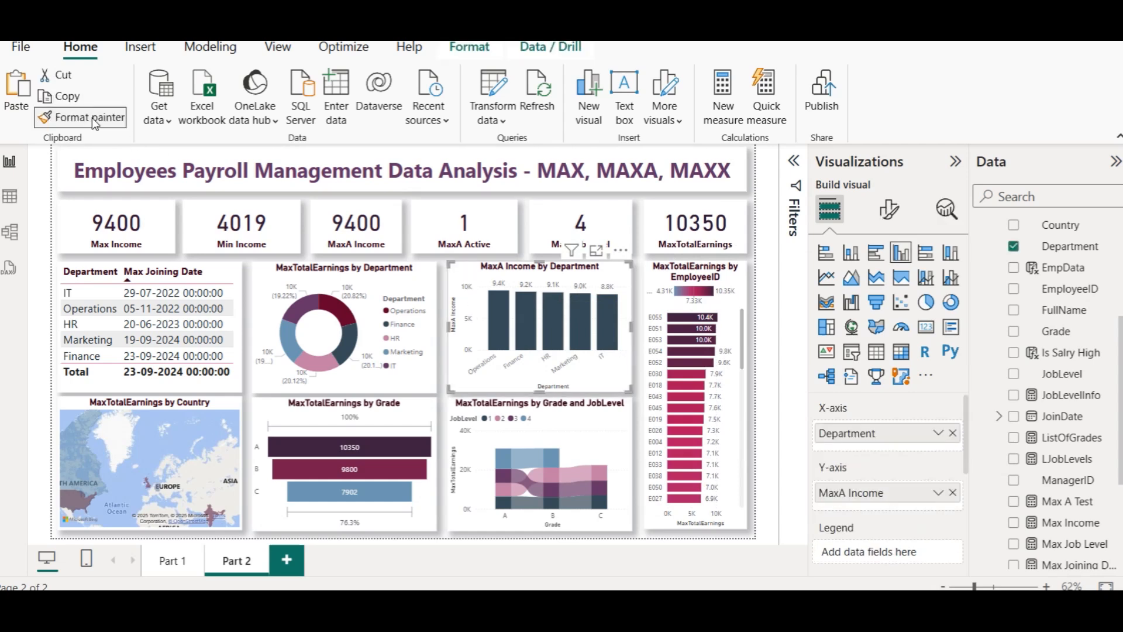
pyautogui.click(328, 427)
pyautogui.click(88, 118)
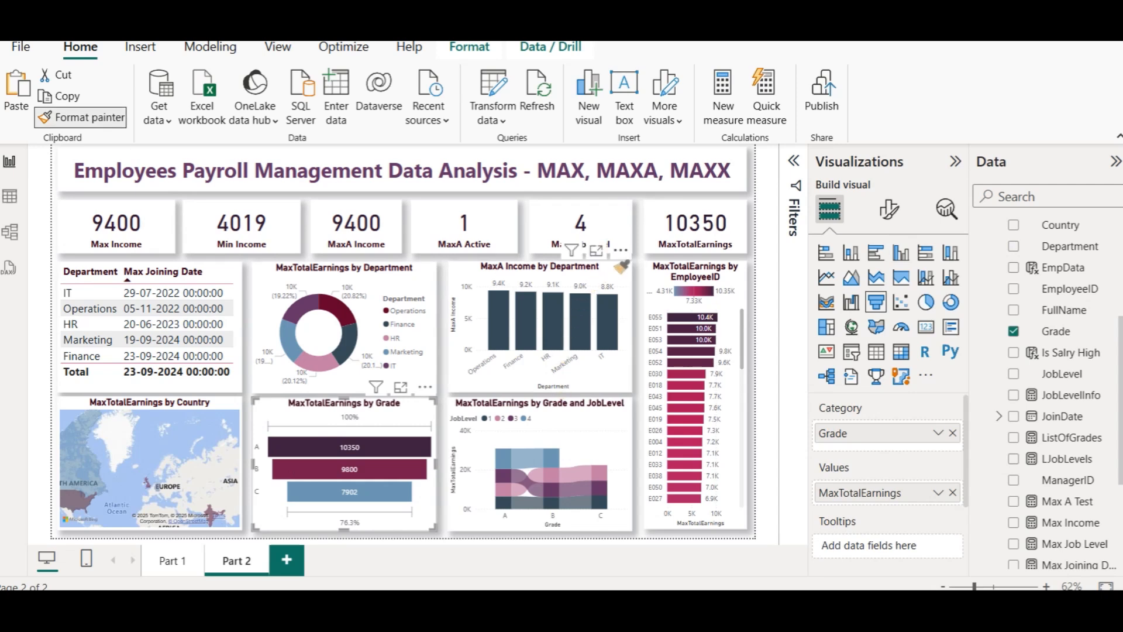
pyautogui.rightClick(613, 258)
pyautogui.click(595, 271)
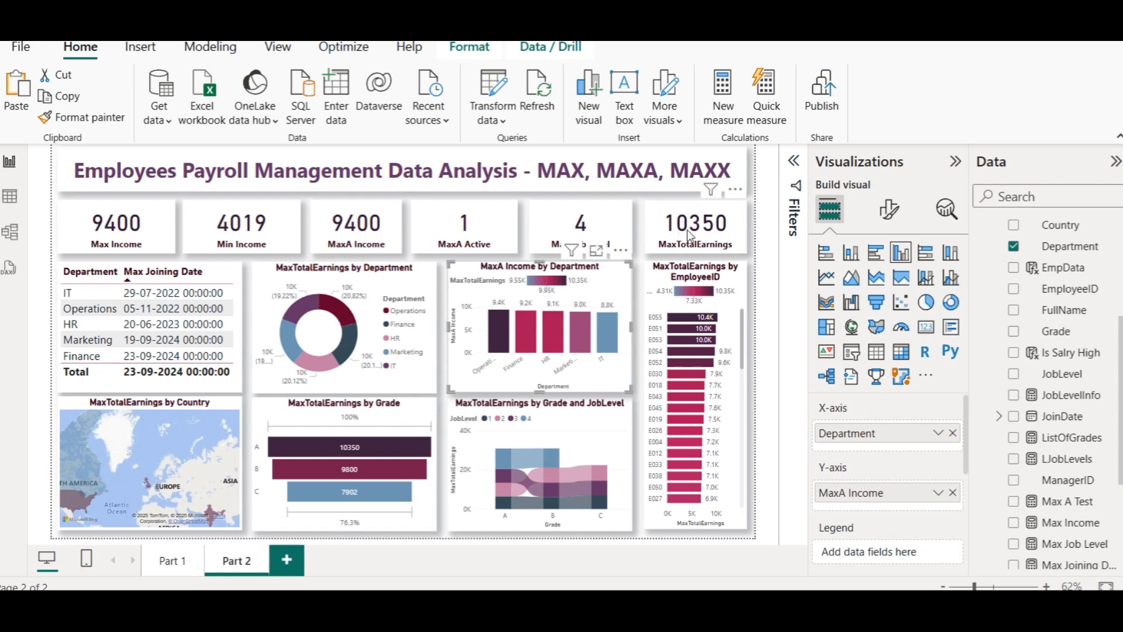
pyautogui.click(755, 217)
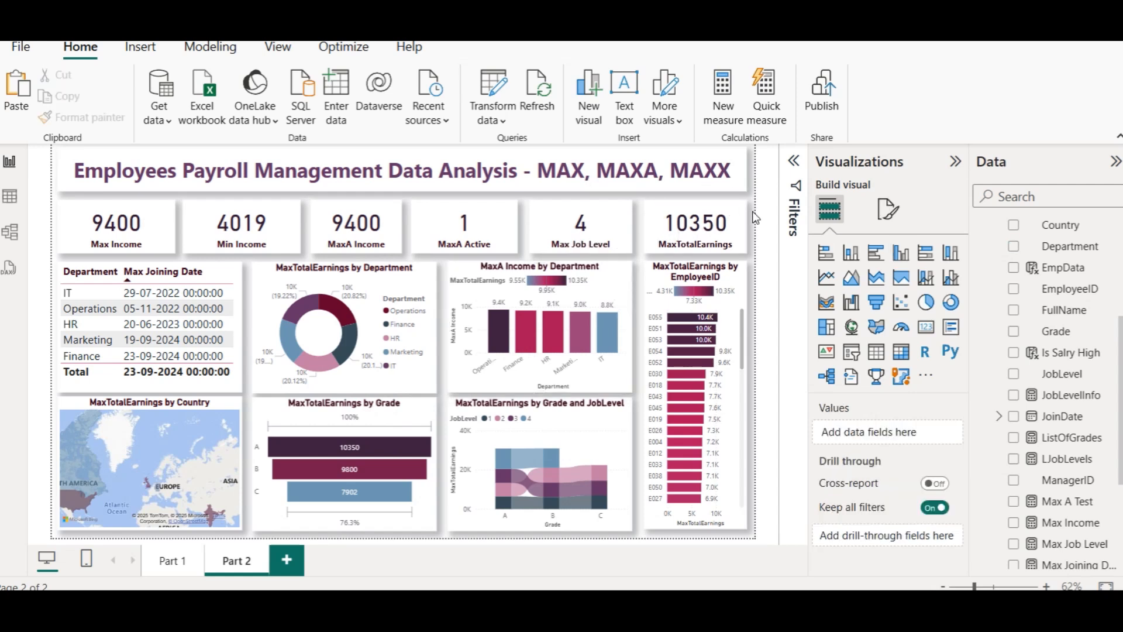